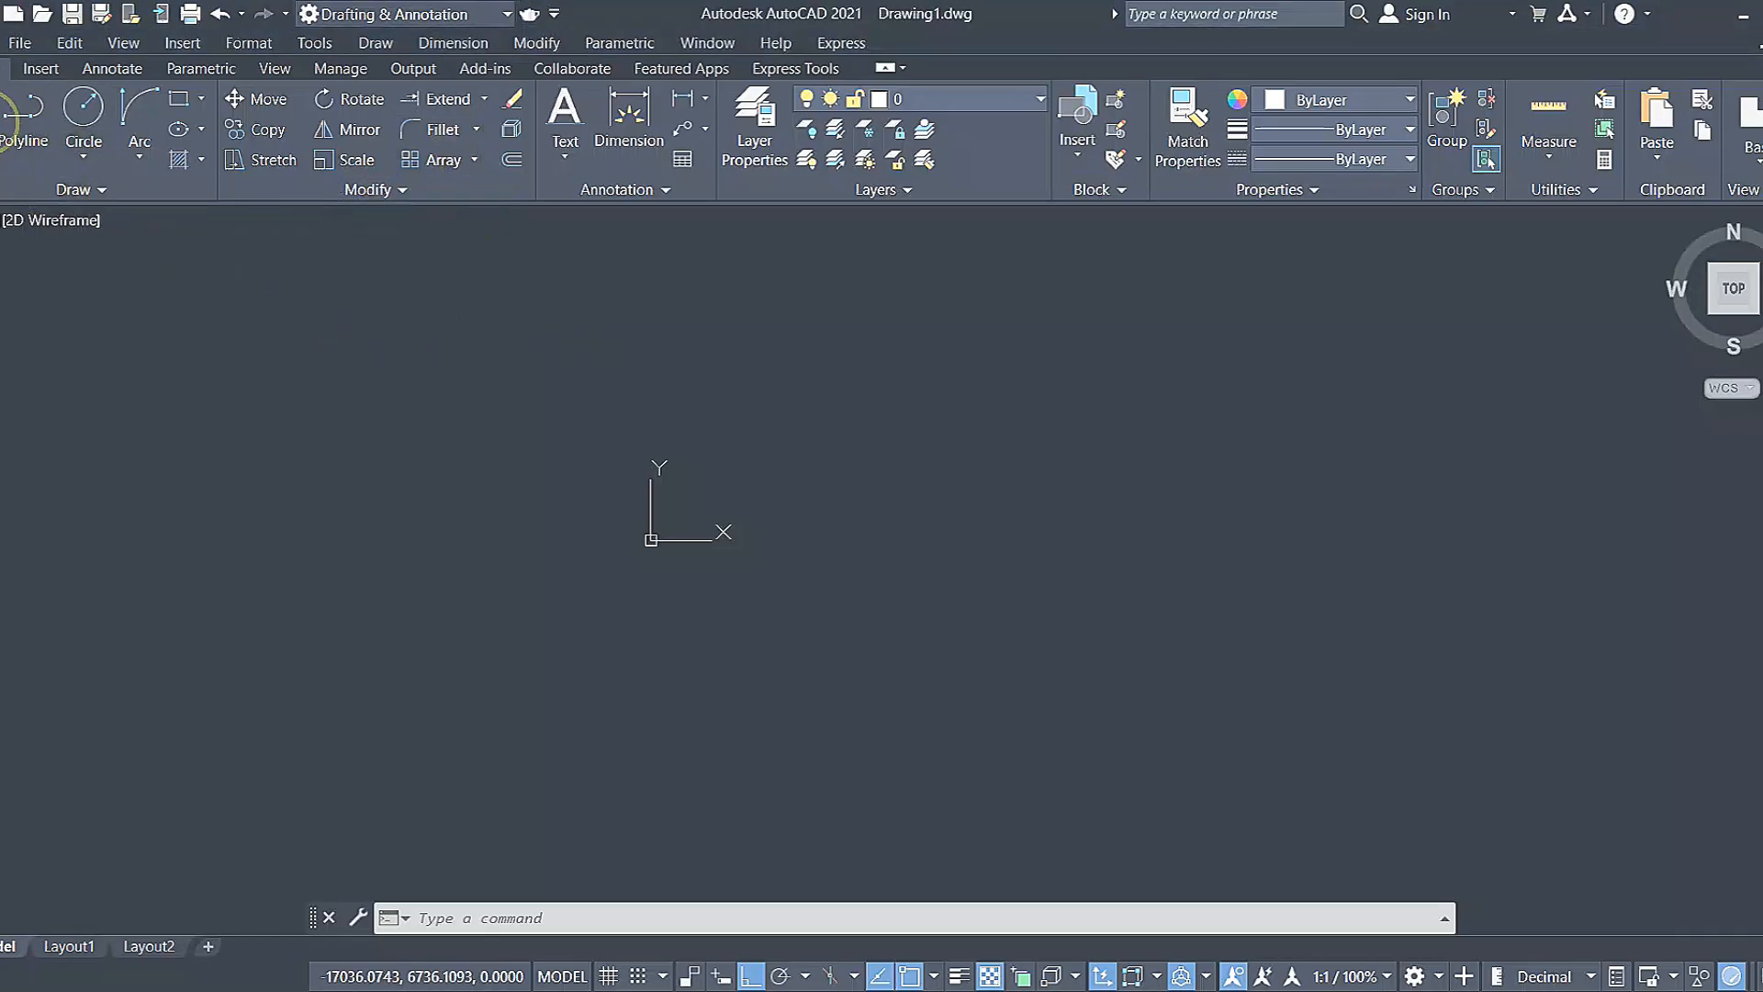
Draw three separate vertical lines side by side in the drawing, the rightmost one shorter than the other two.
click(8, 115)
click(518, 348)
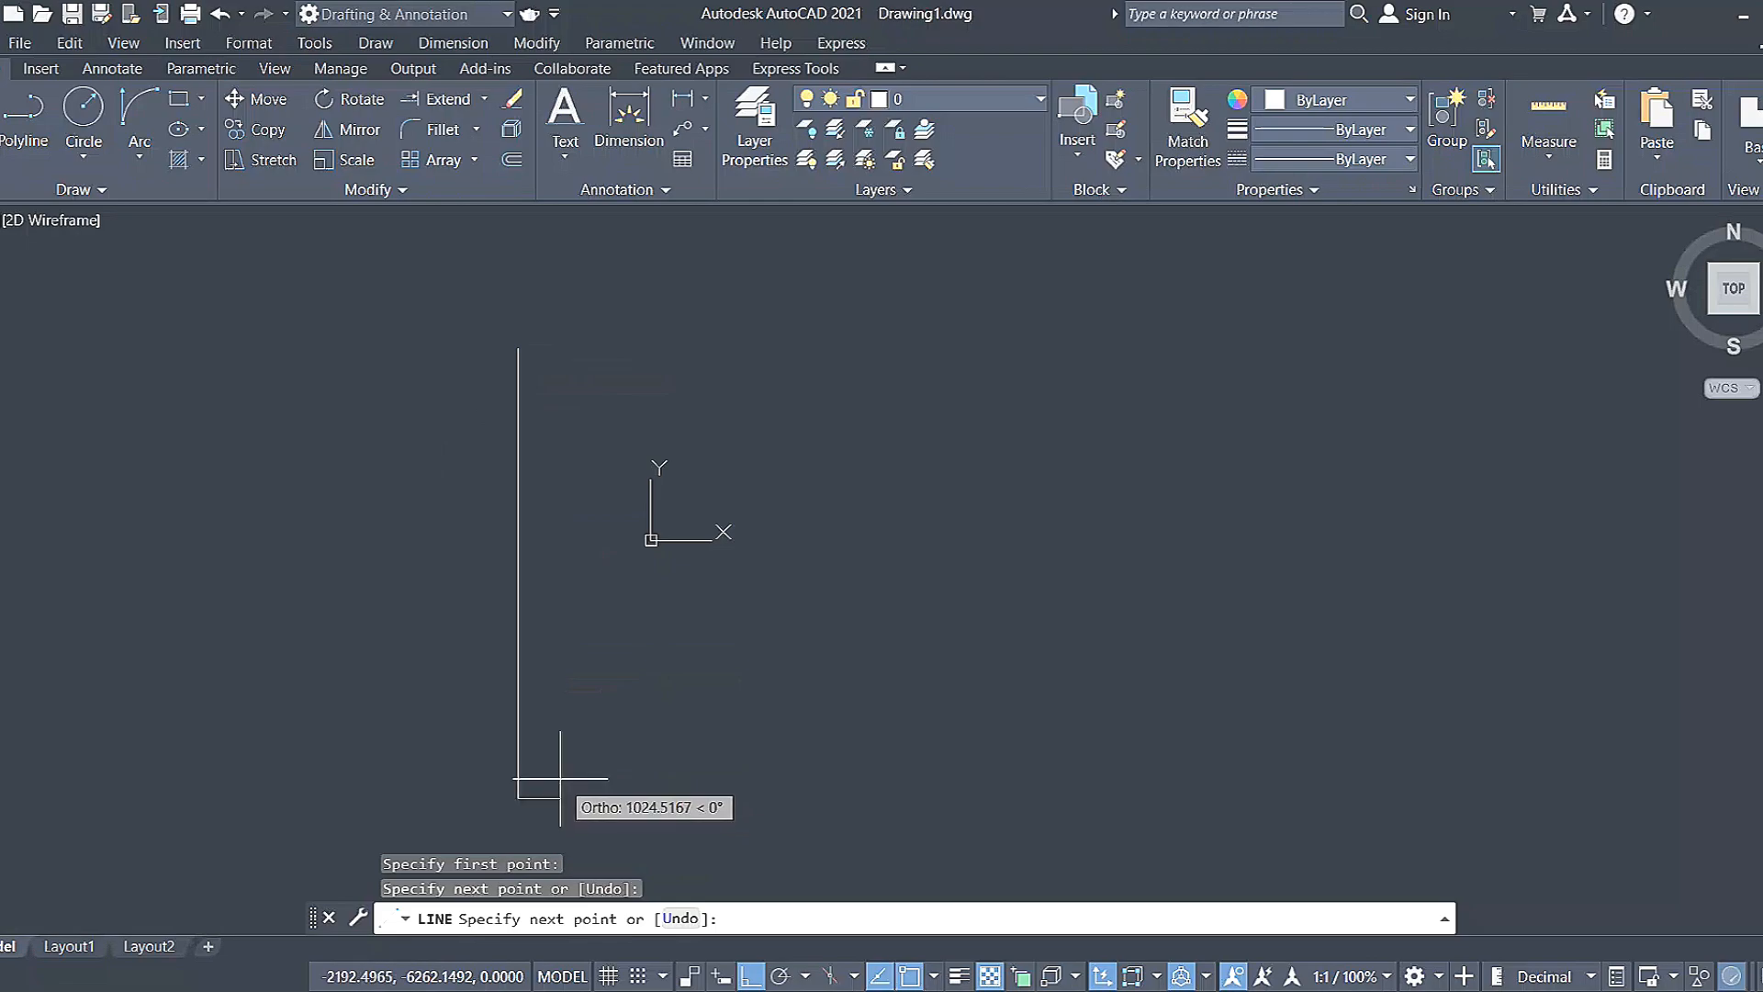
key(Escape)
click(3, 128)
click(607, 341)
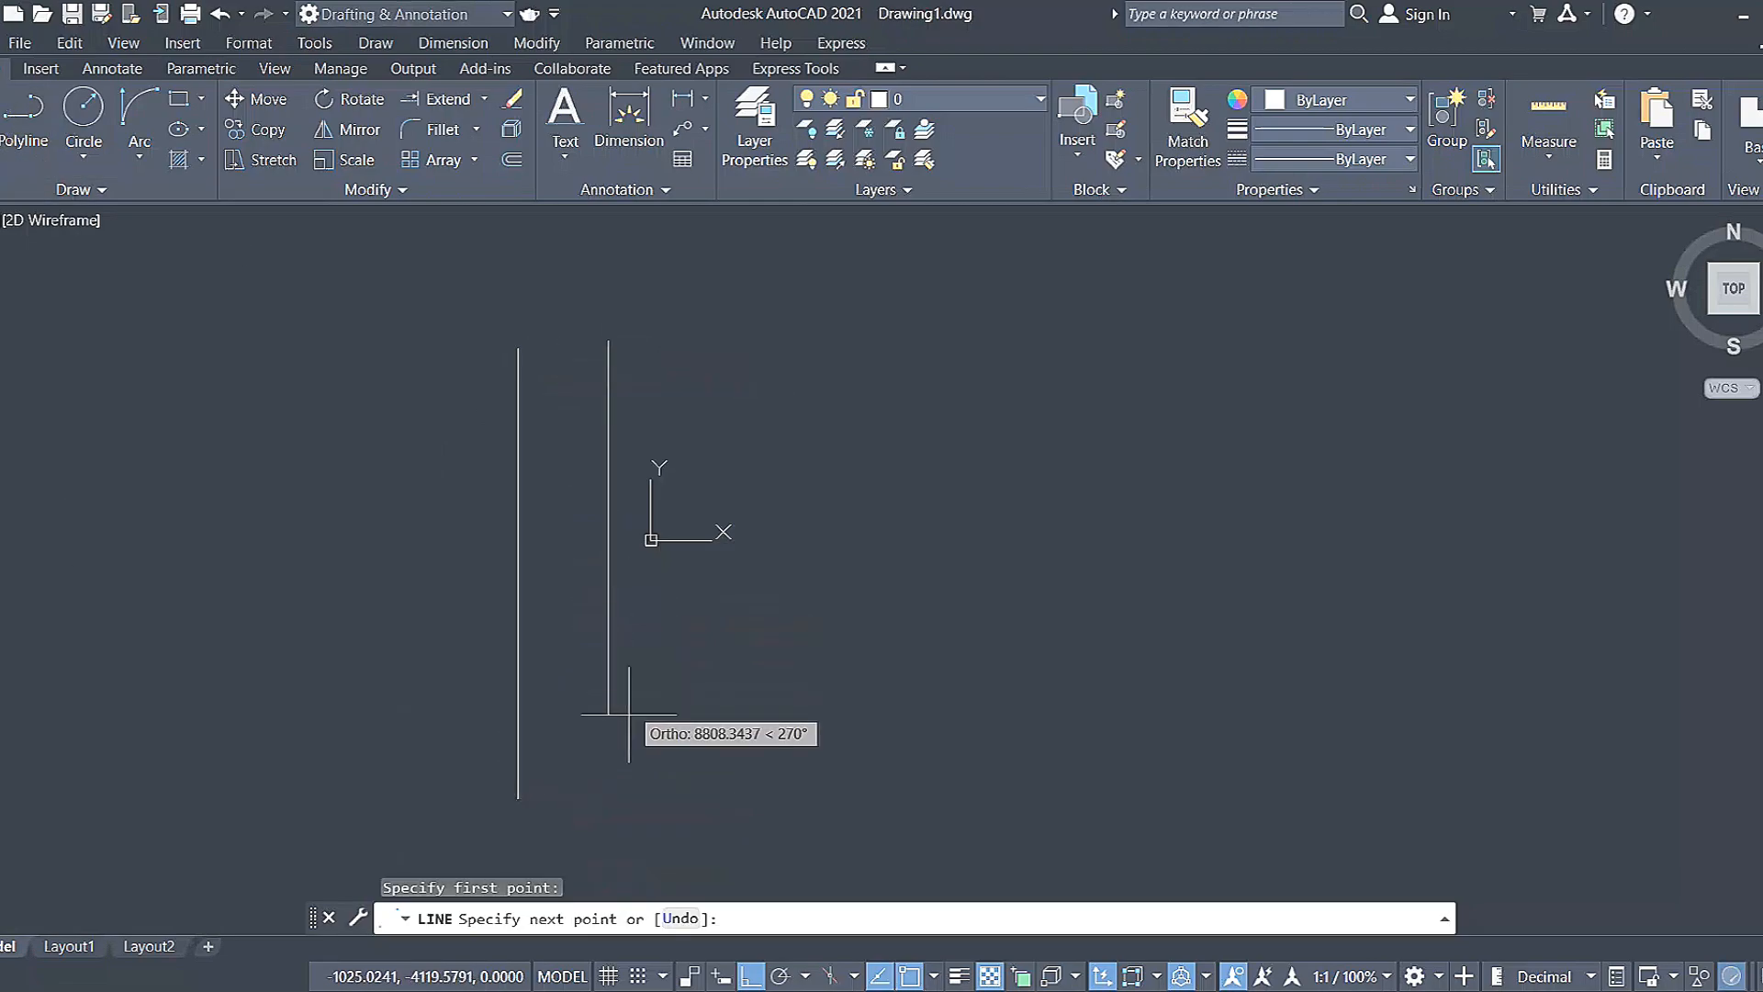
click(608, 779)
key(Escape)
click(8, 115)
click(733, 312)
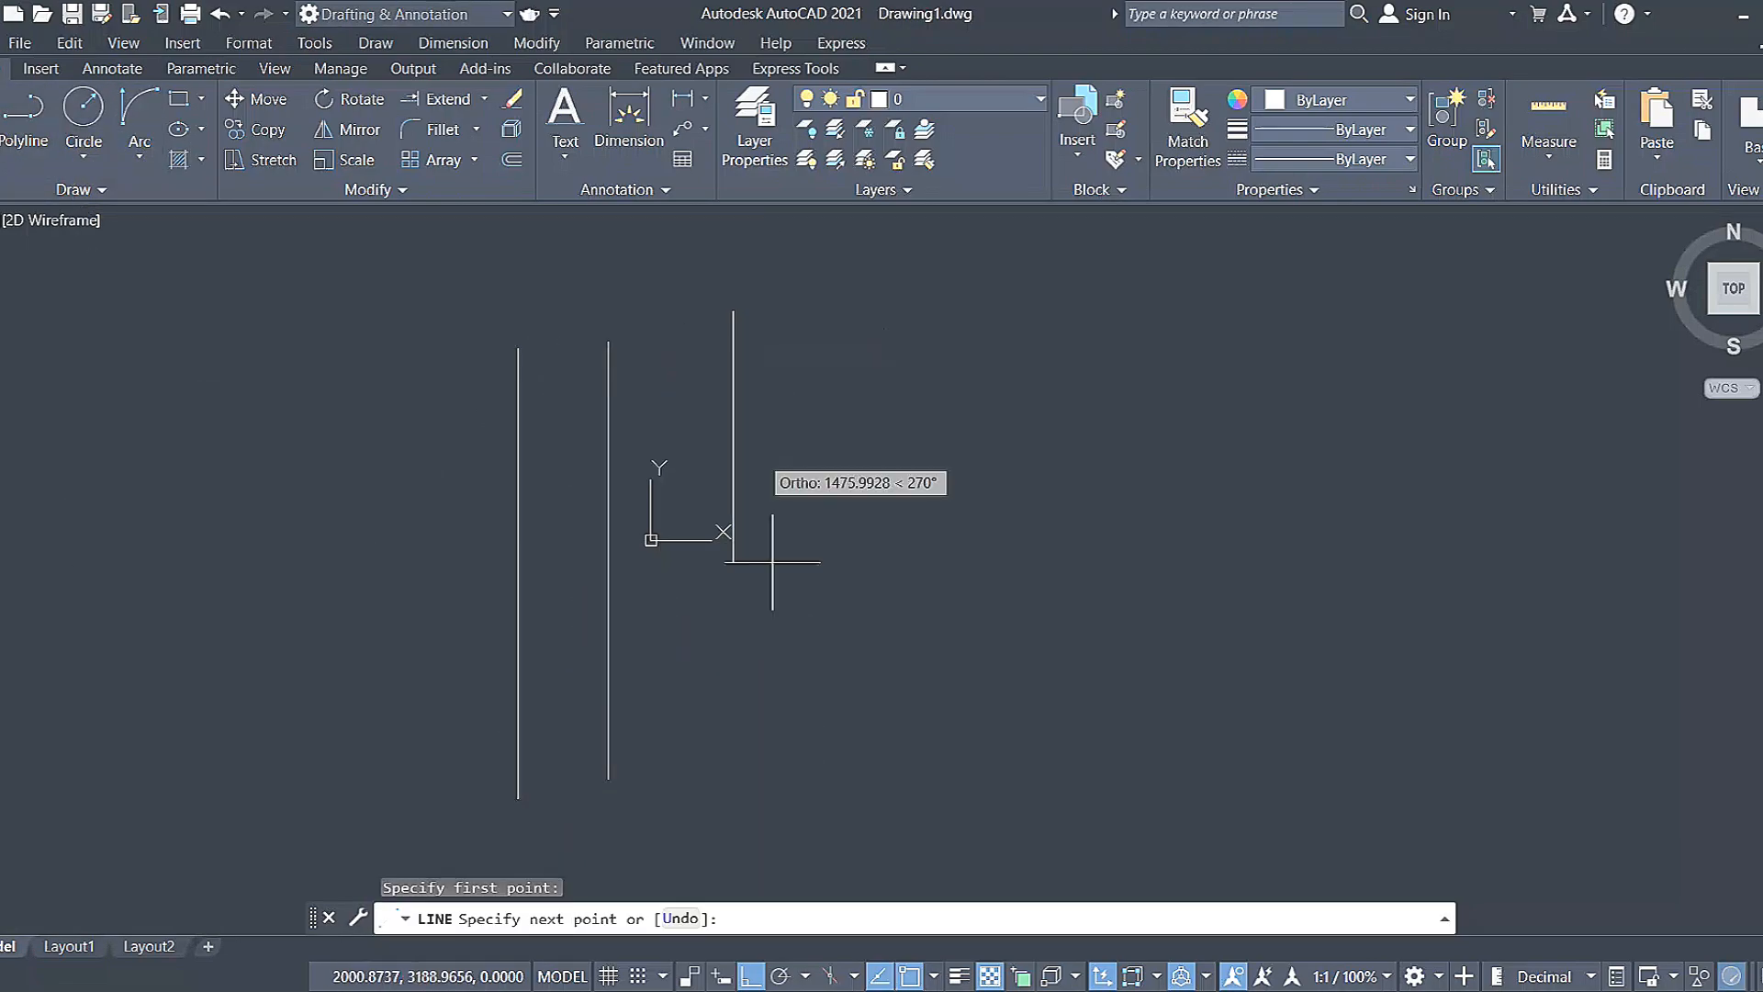
click(748, 693)
key(Escape)
Draw a horizontal line to the right of the three vertical lines, starting a short gap from the nearest one.
click(7, 115)
click(817, 494)
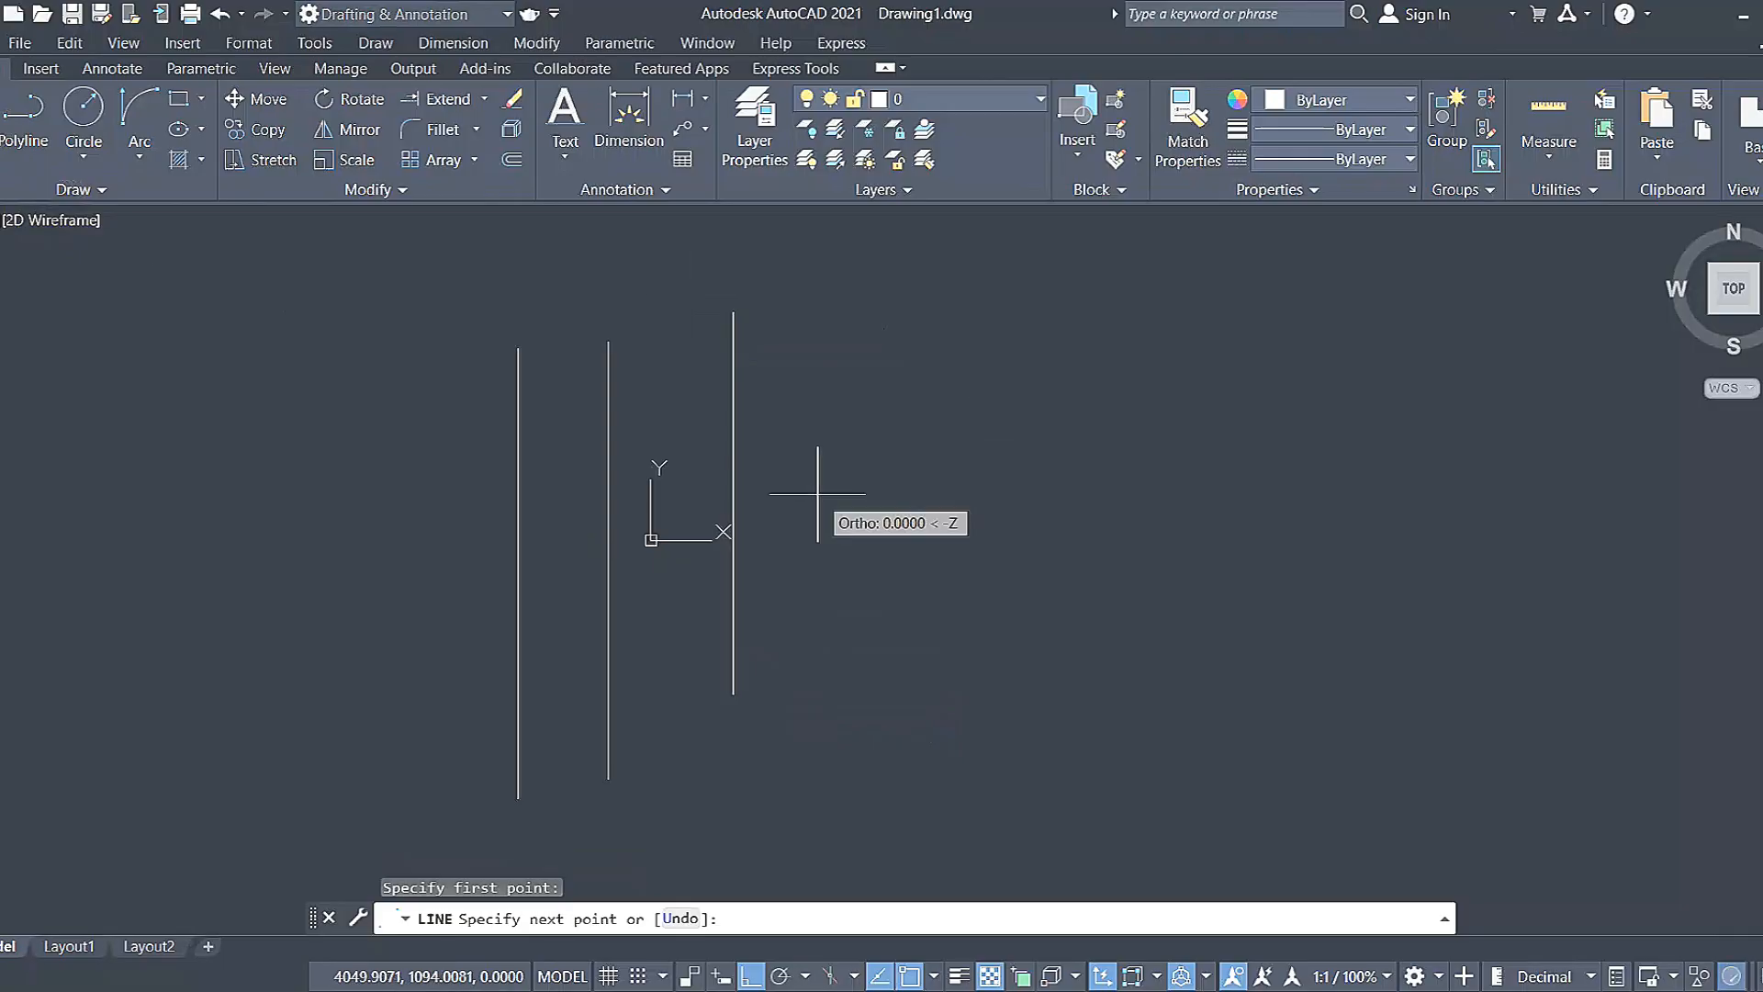
click(1492, 496)
key(Escape)
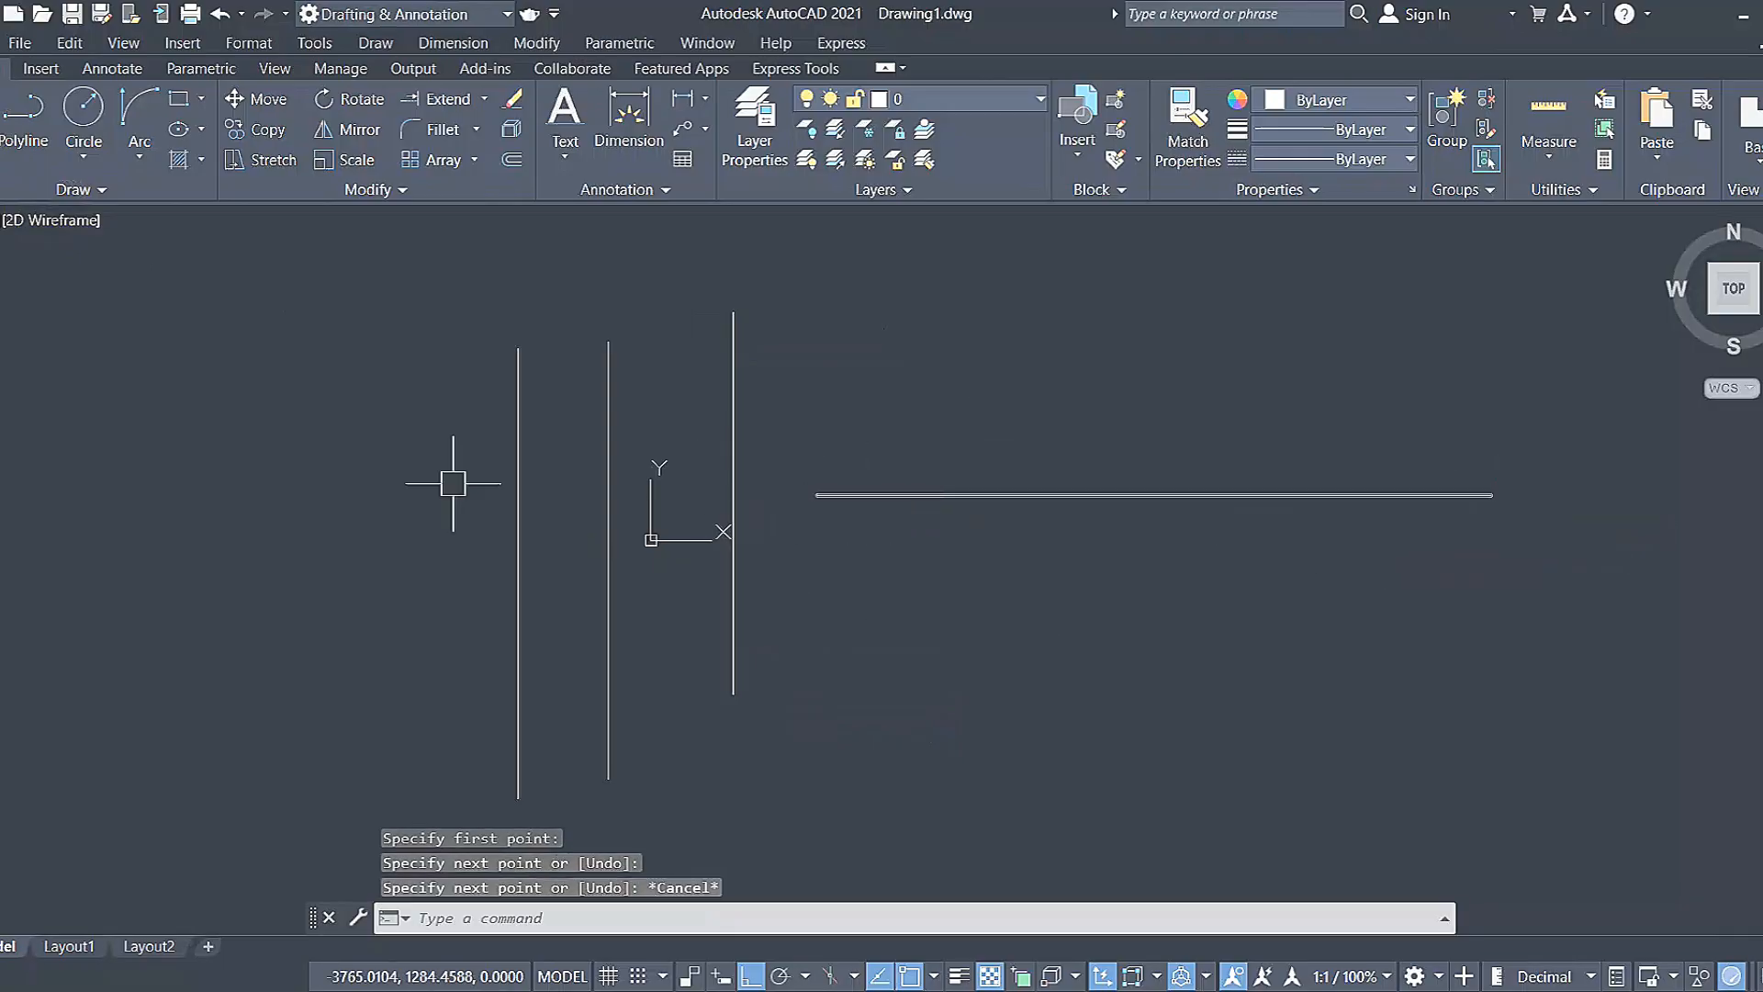
Stretch the left endpoint of the horizontal line to the leftmost vertical line using its grip.
click(1033, 494)
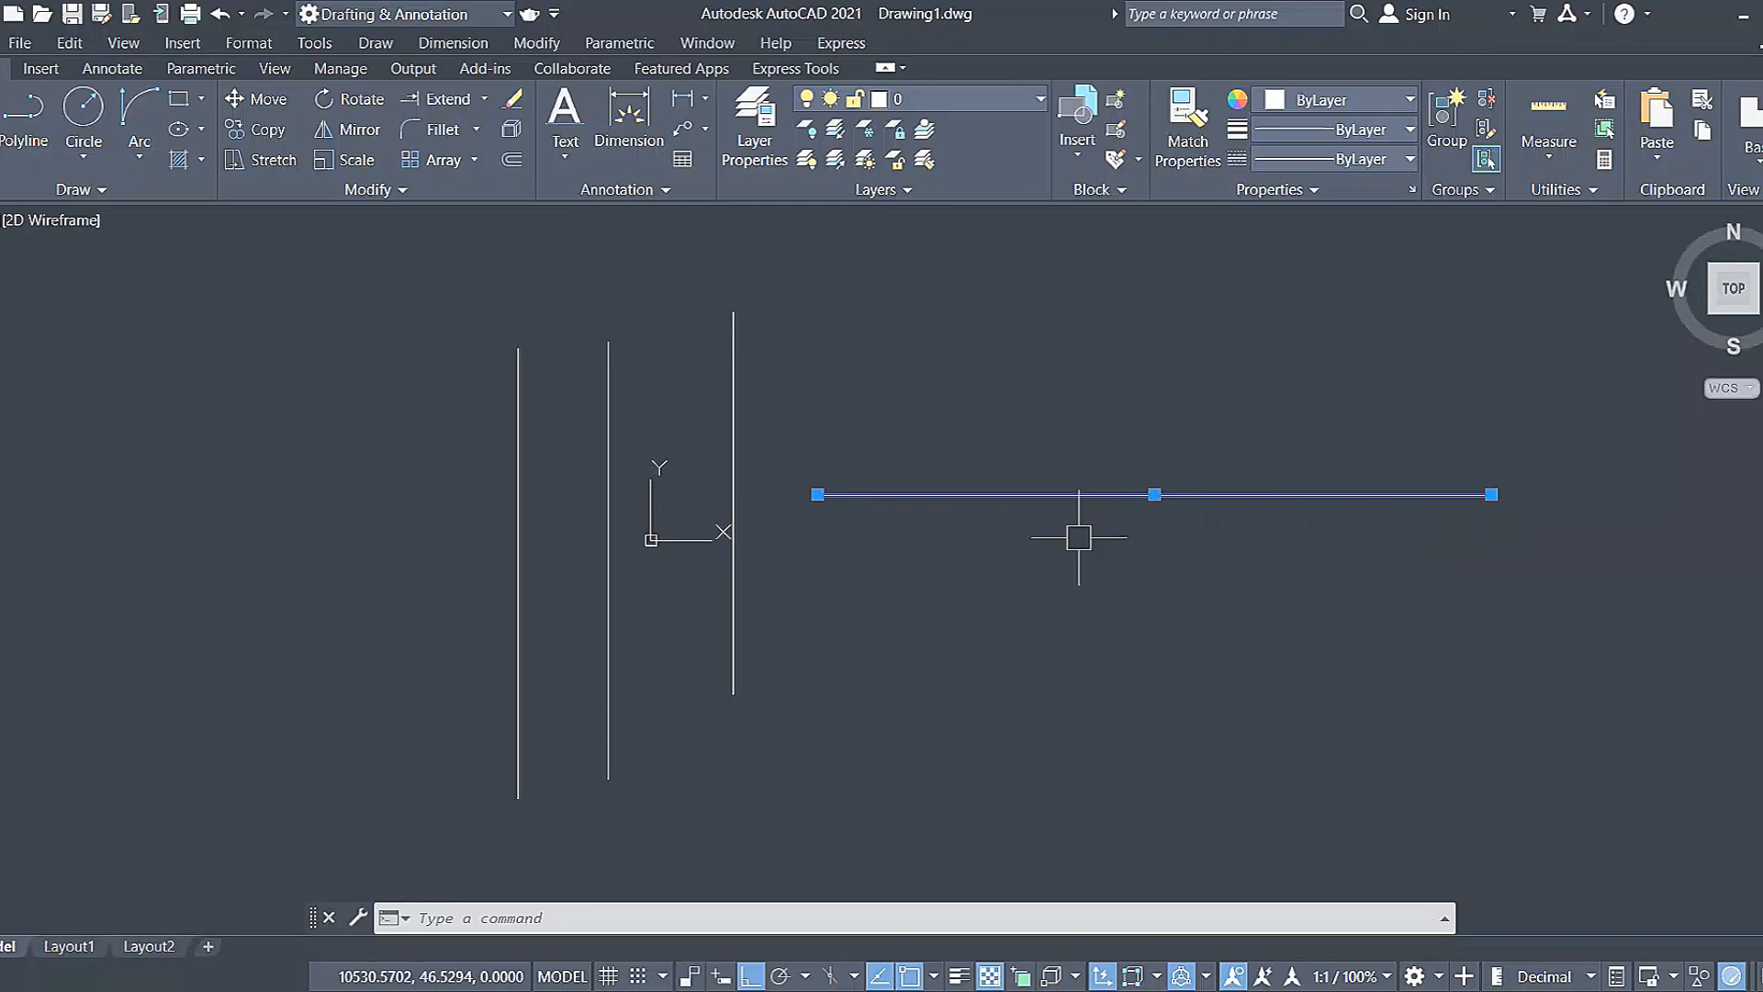
click(818, 495)
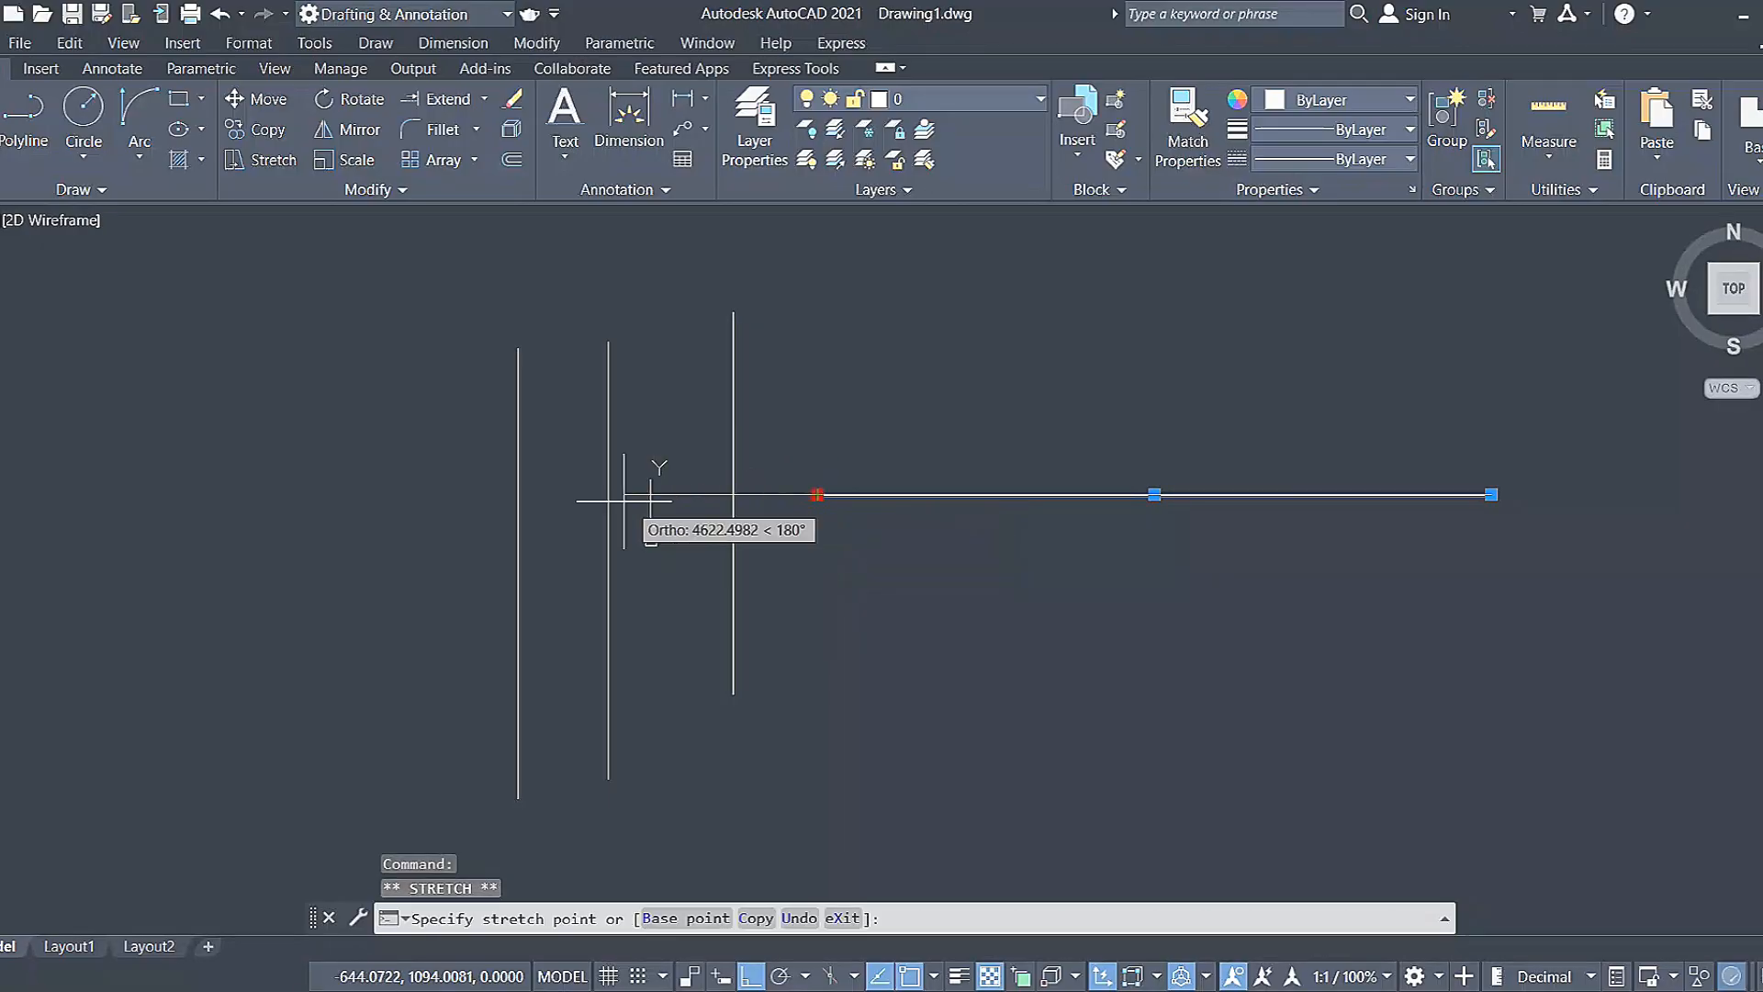
click(520, 494)
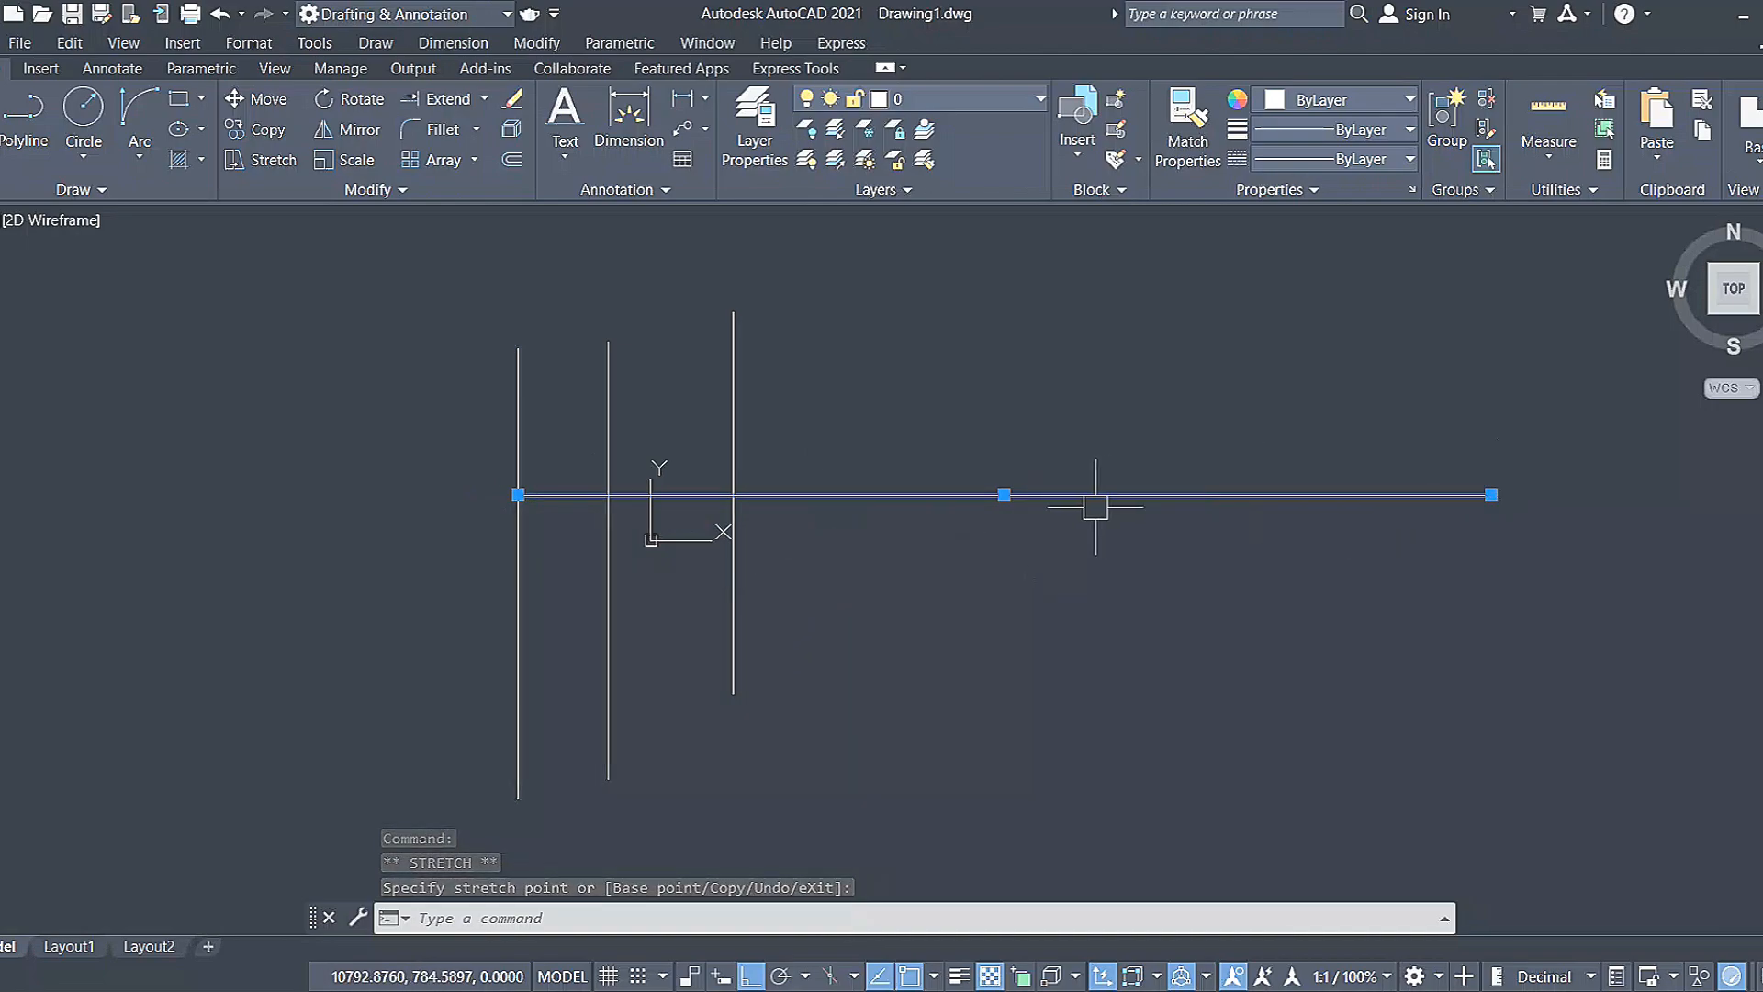
Move the whole horizontal line left by its midpoint grip so its left end passes beyond the leftmost vertical line.
click(1008, 493)
click(1003, 494)
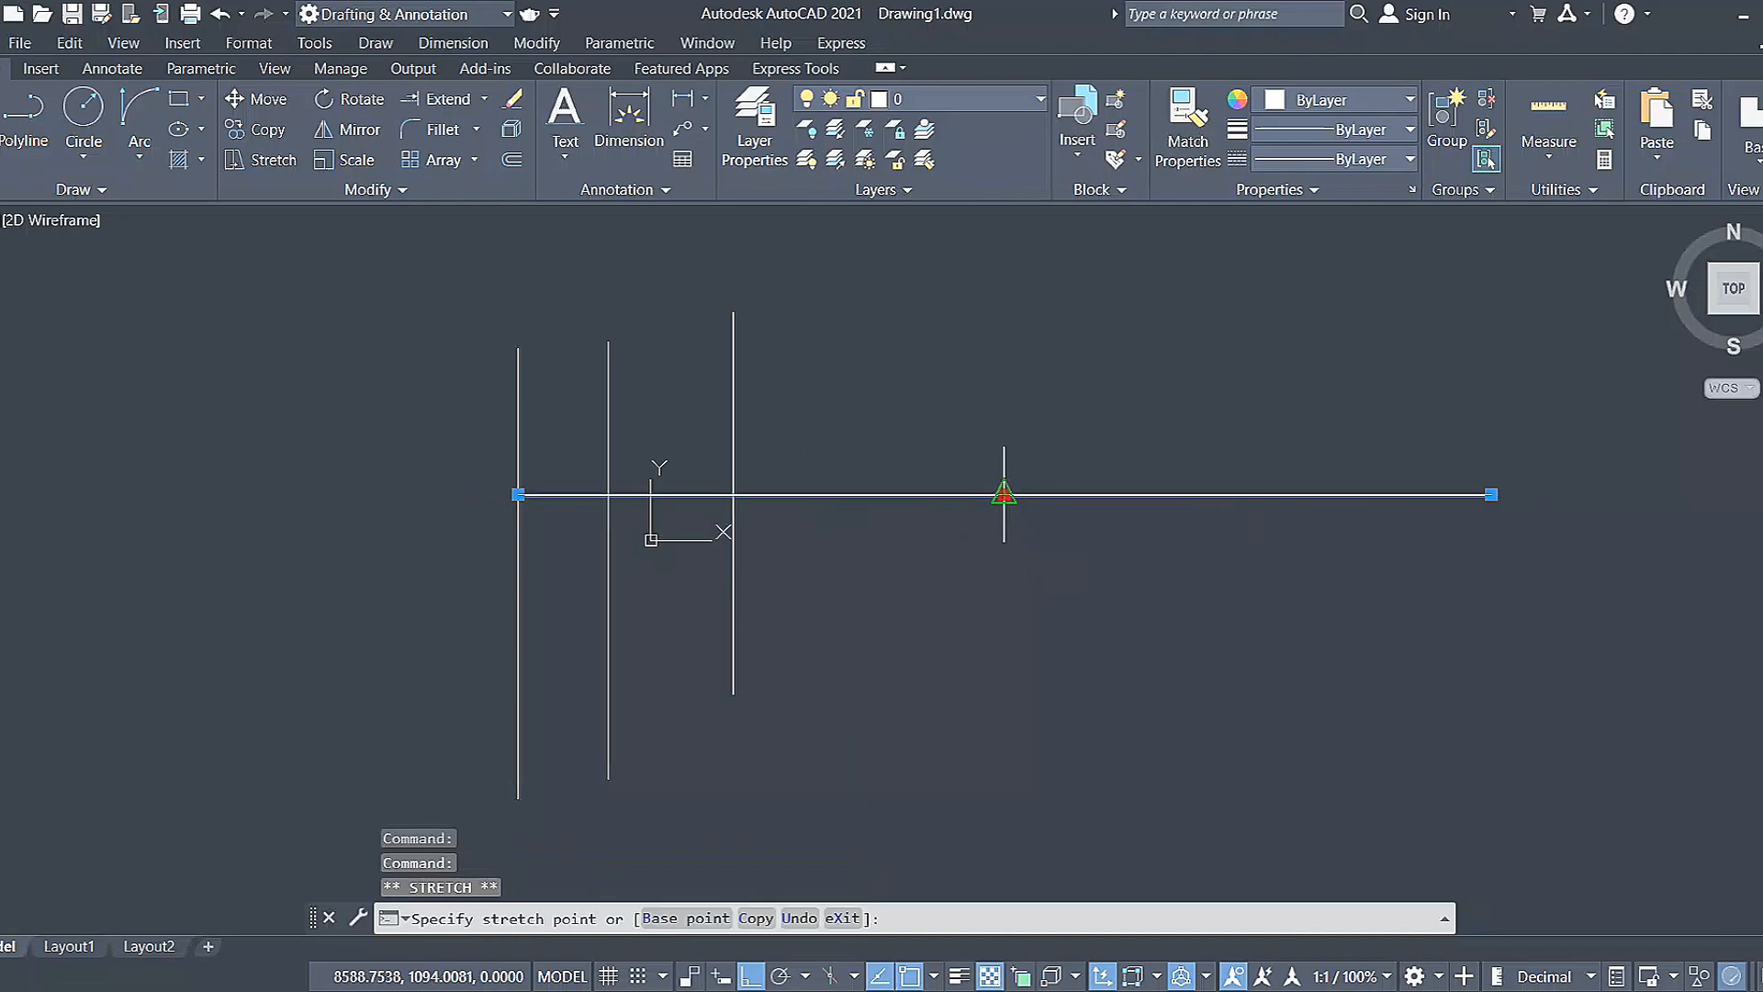
click(780, 494)
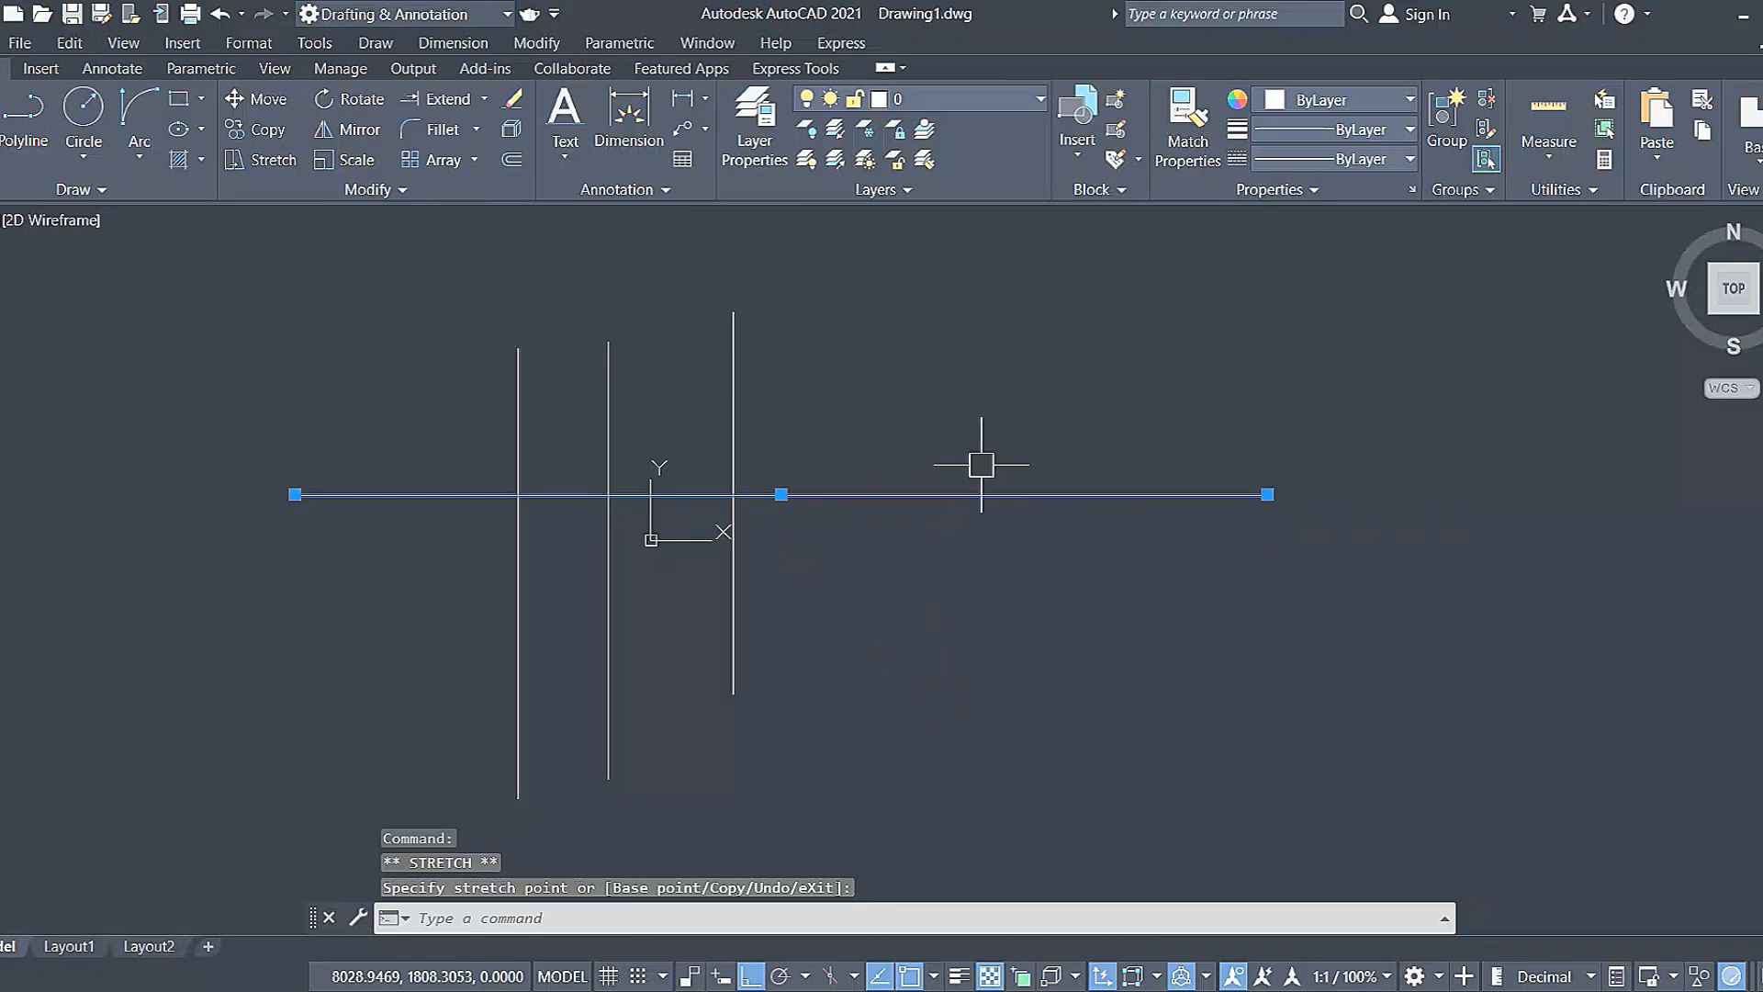
key(Escape)
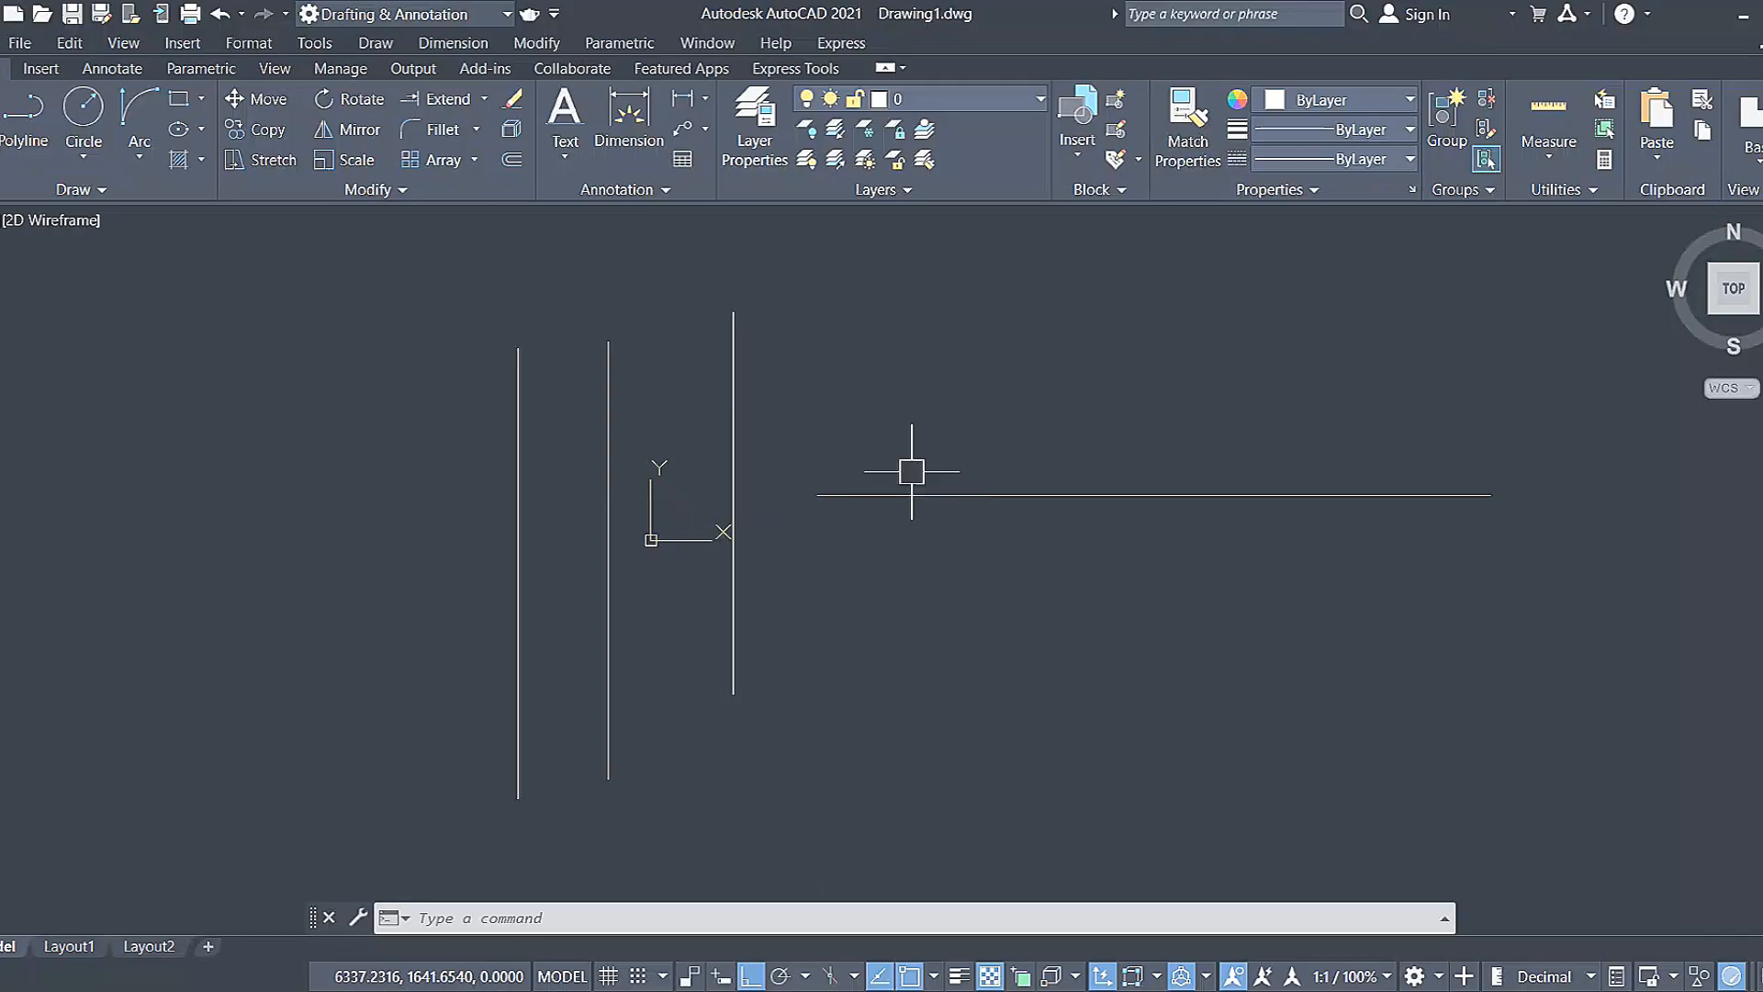
Extend the left end of the horizontal line across each vertical line in turn up to the leftmost one with EXTEND.
text(EX)
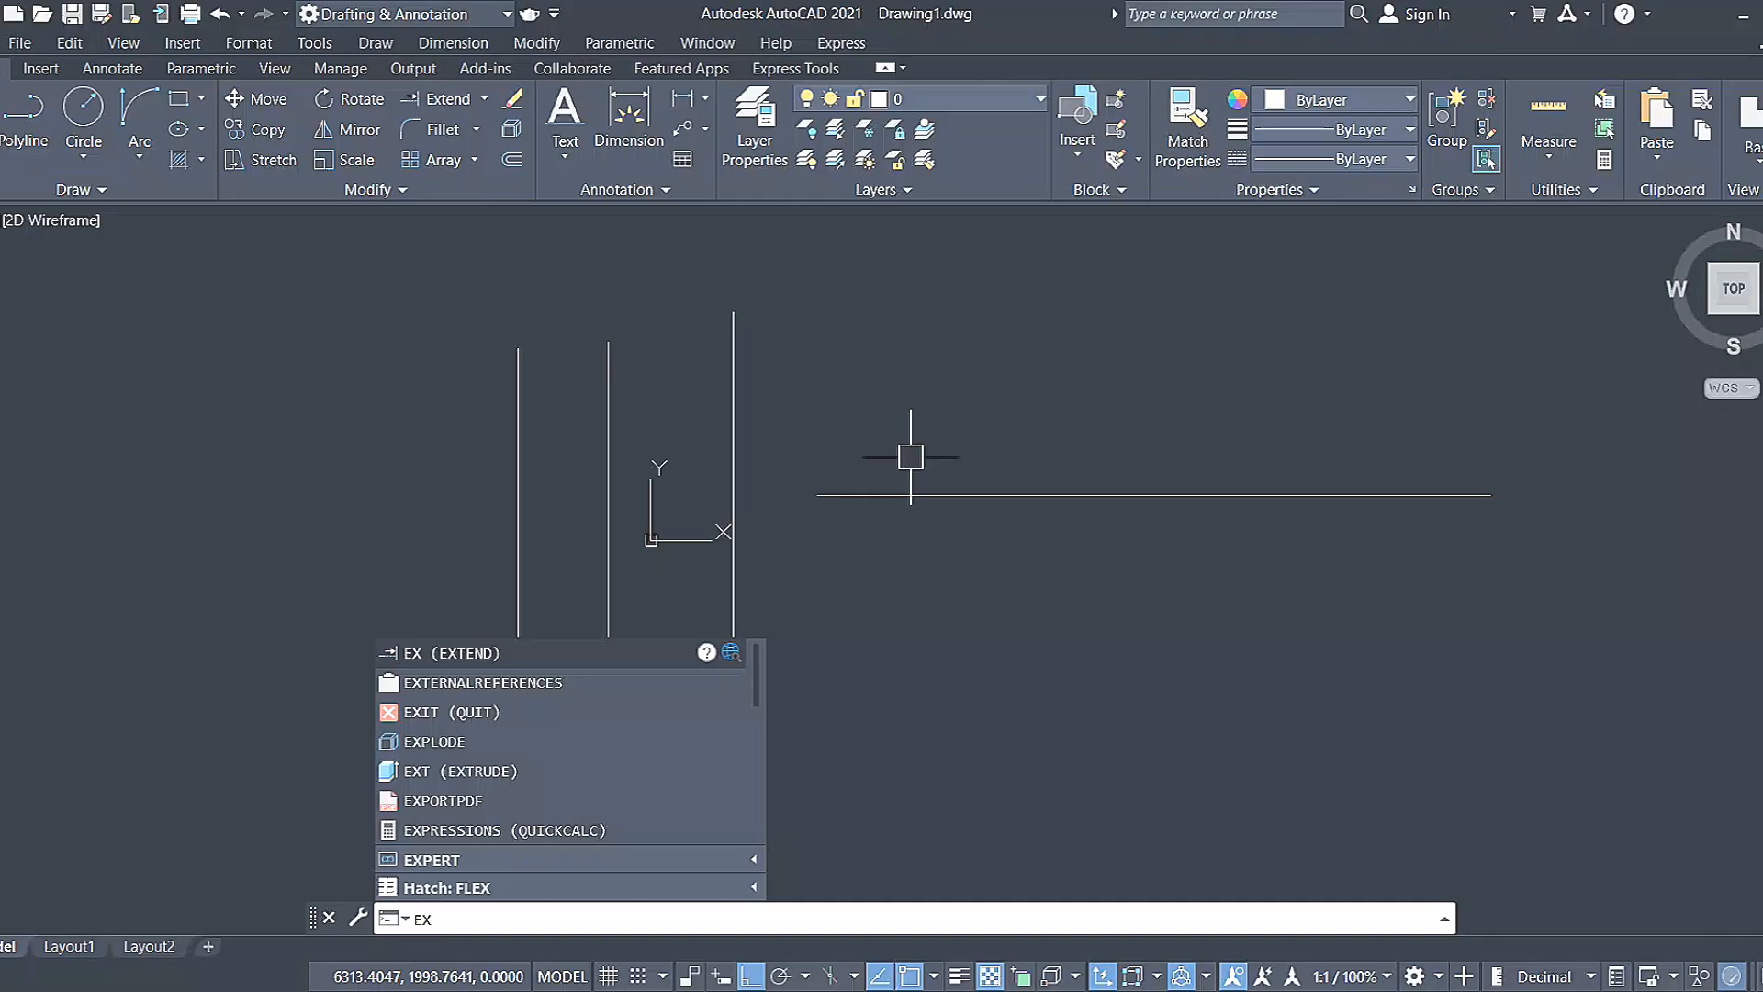
key(Return)
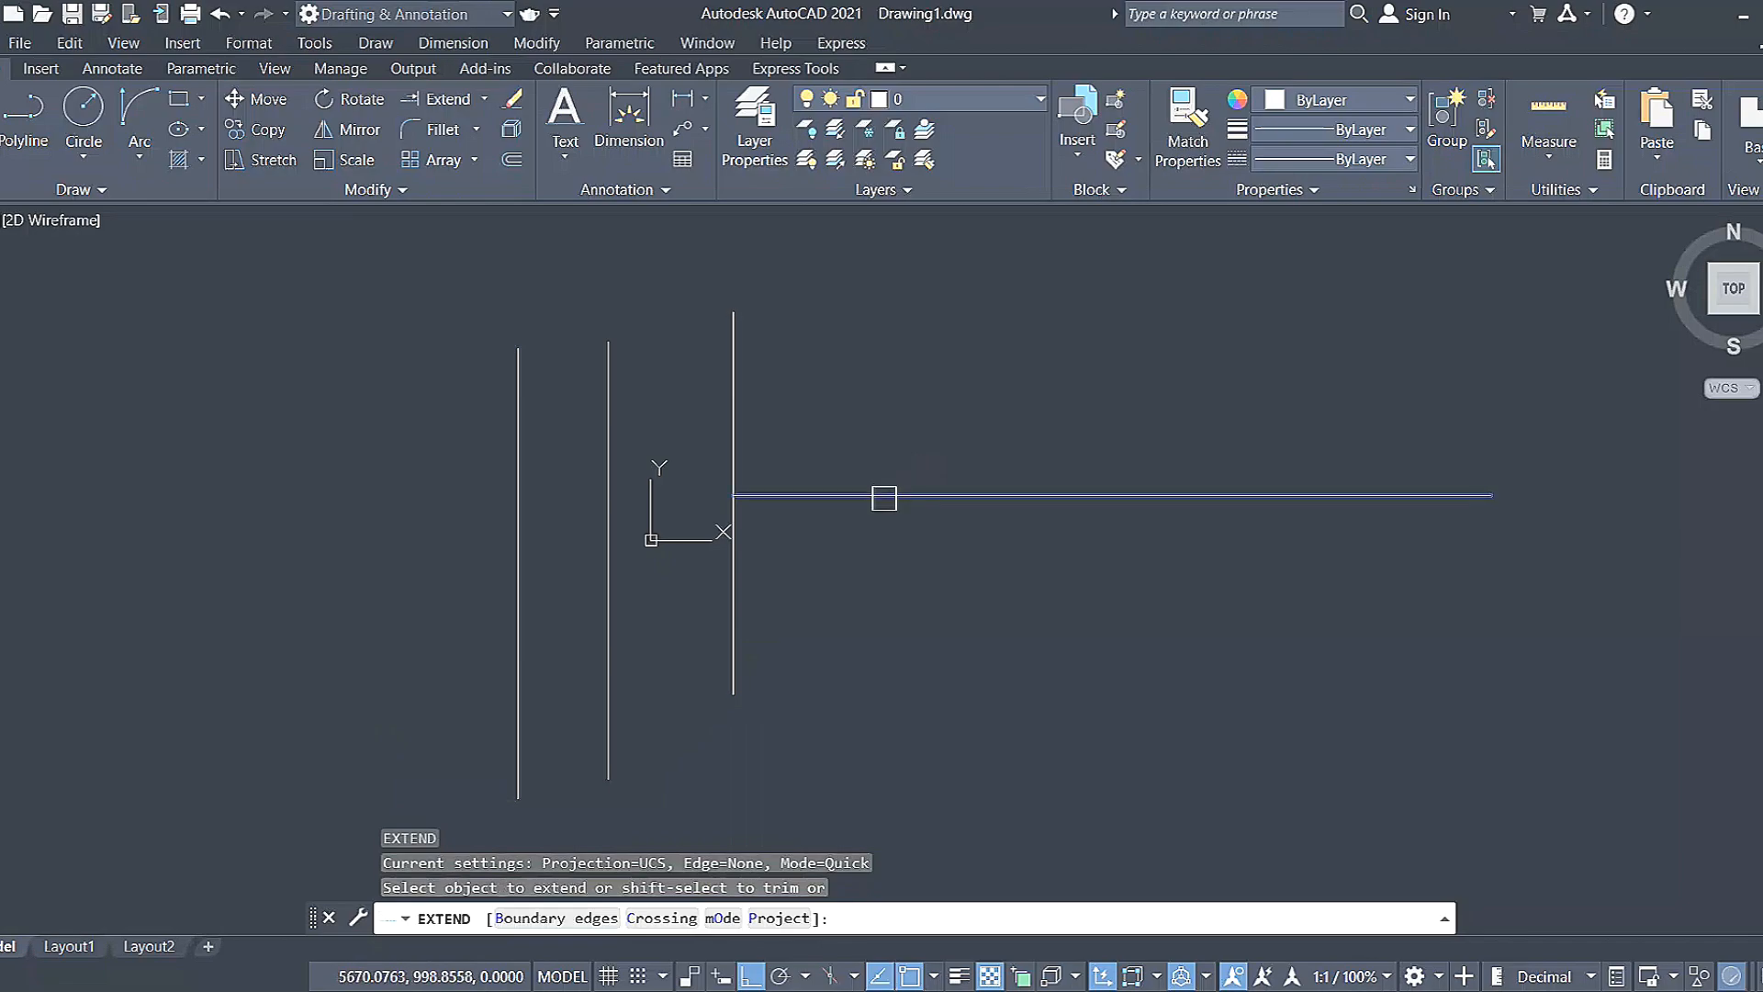
click(914, 486)
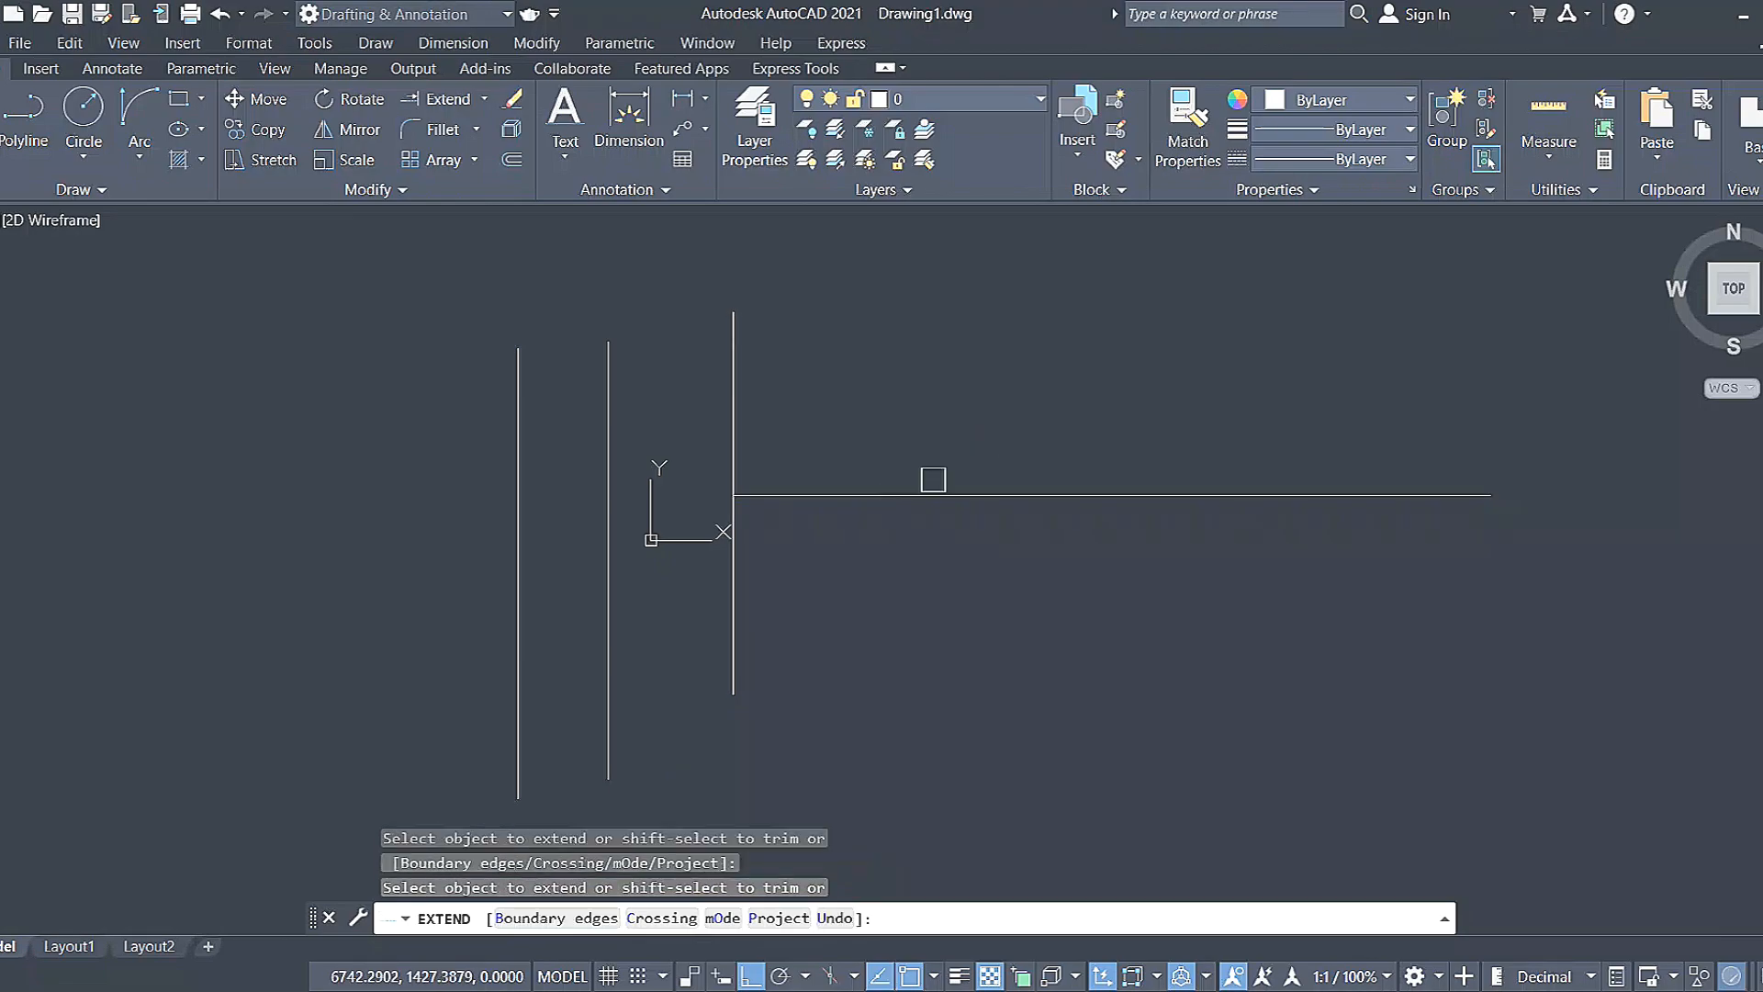
click(804, 494)
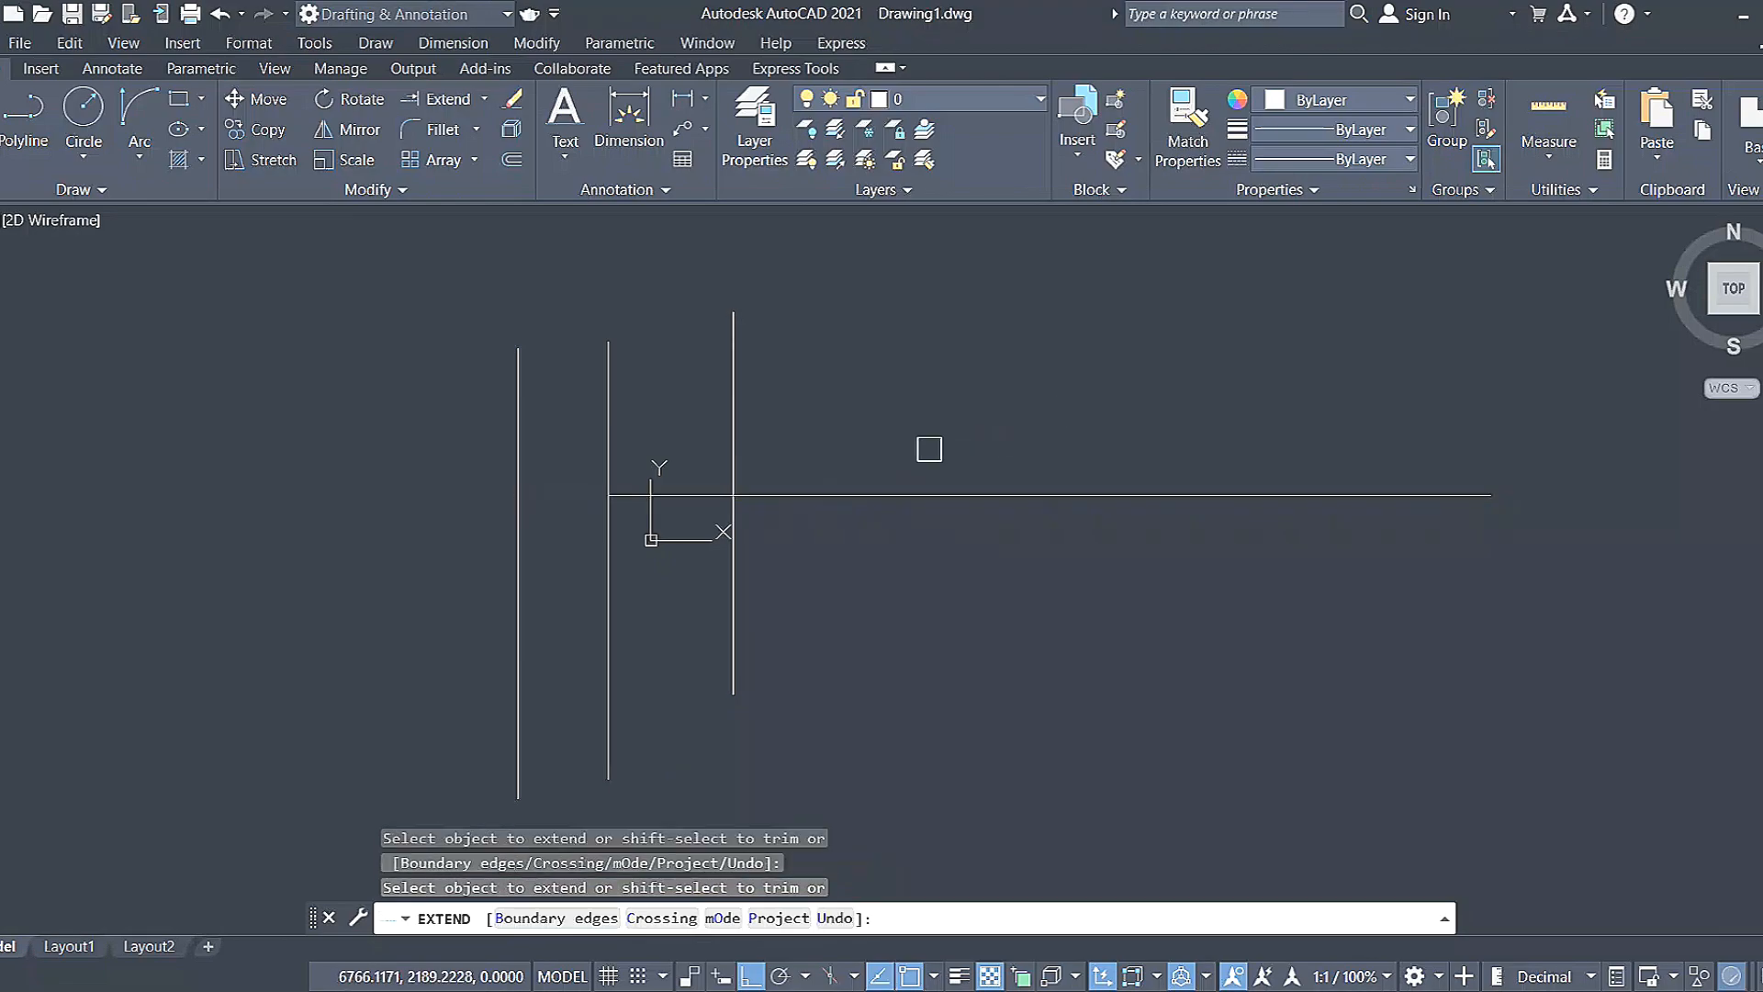
click(783, 496)
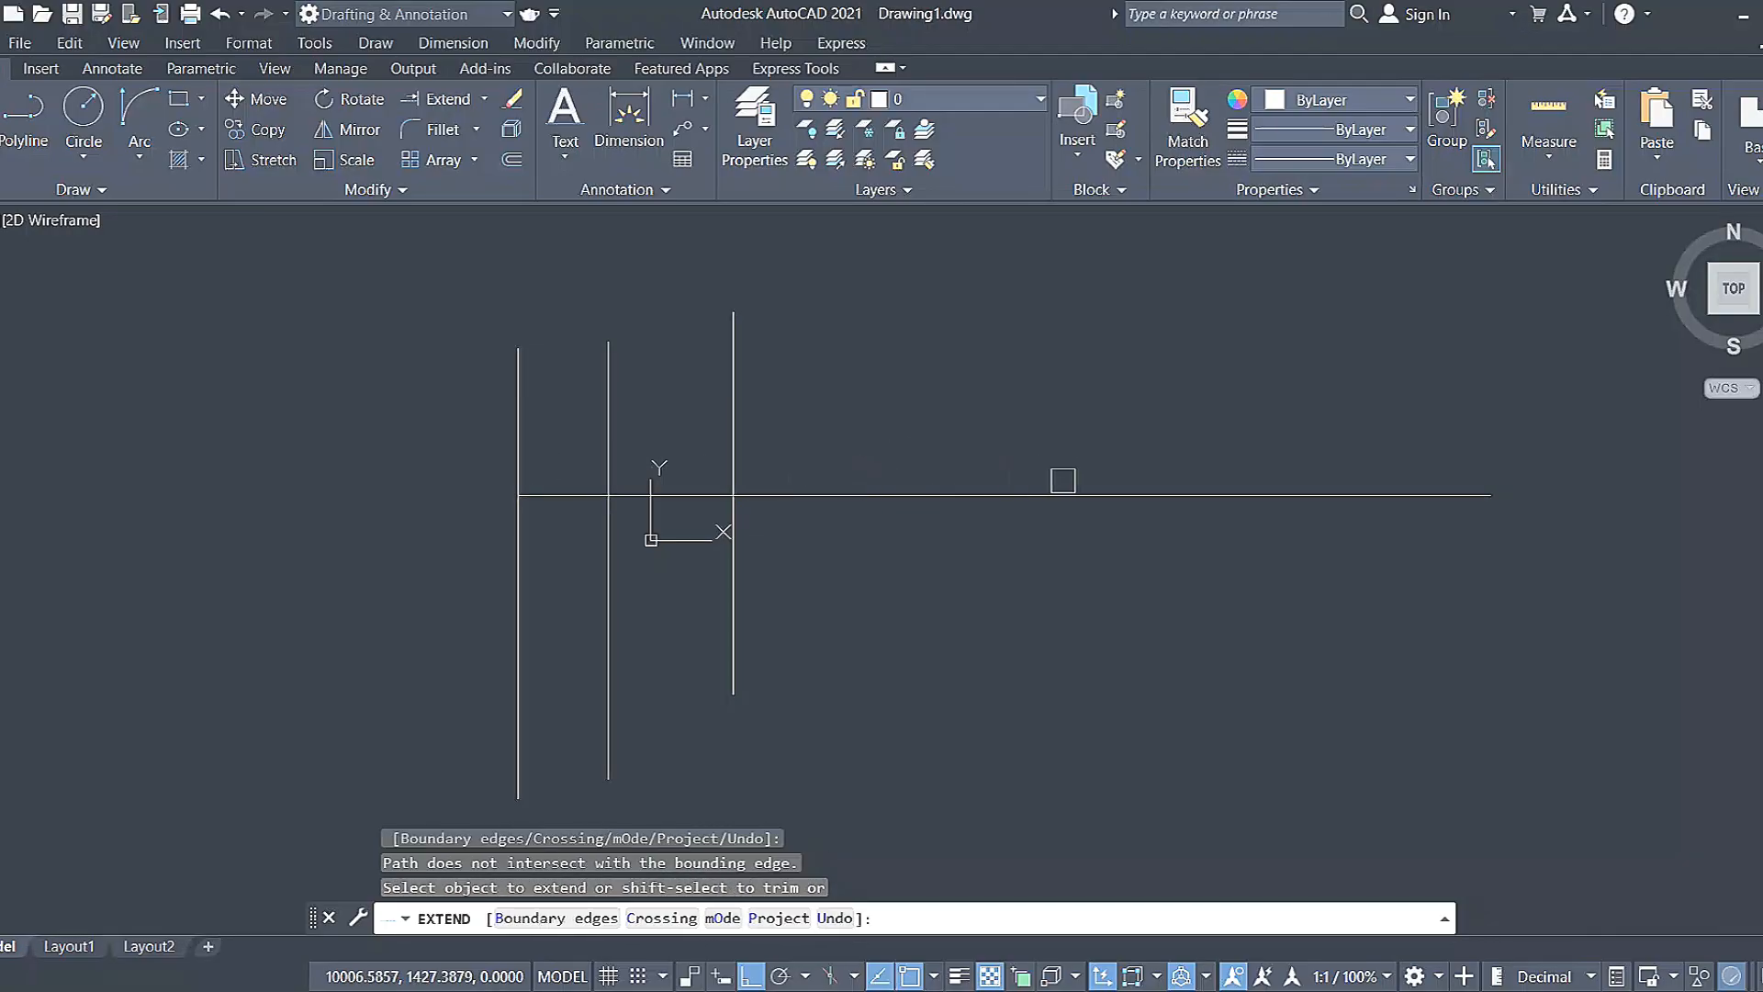
key(Escape)
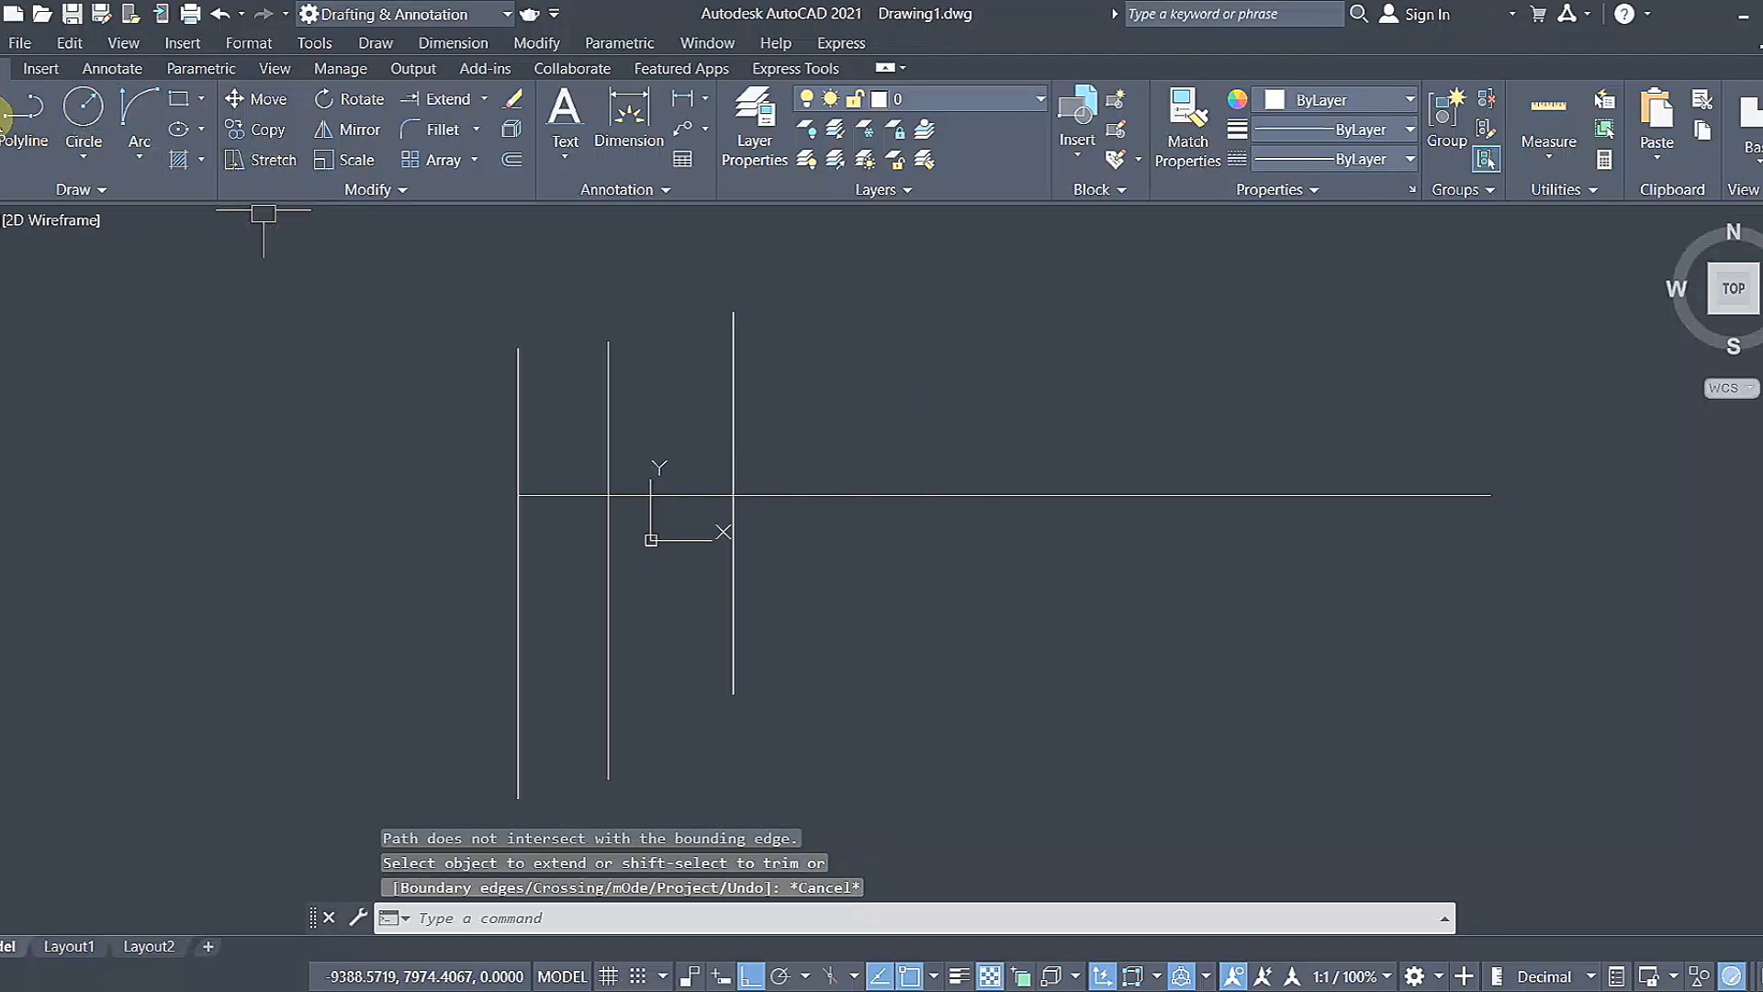
Draw a second, shorter horizontal line below the first, starting to the right of the vertical lines.
click(7, 114)
click(842, 601)
click(1274, 601)
key(Escape)
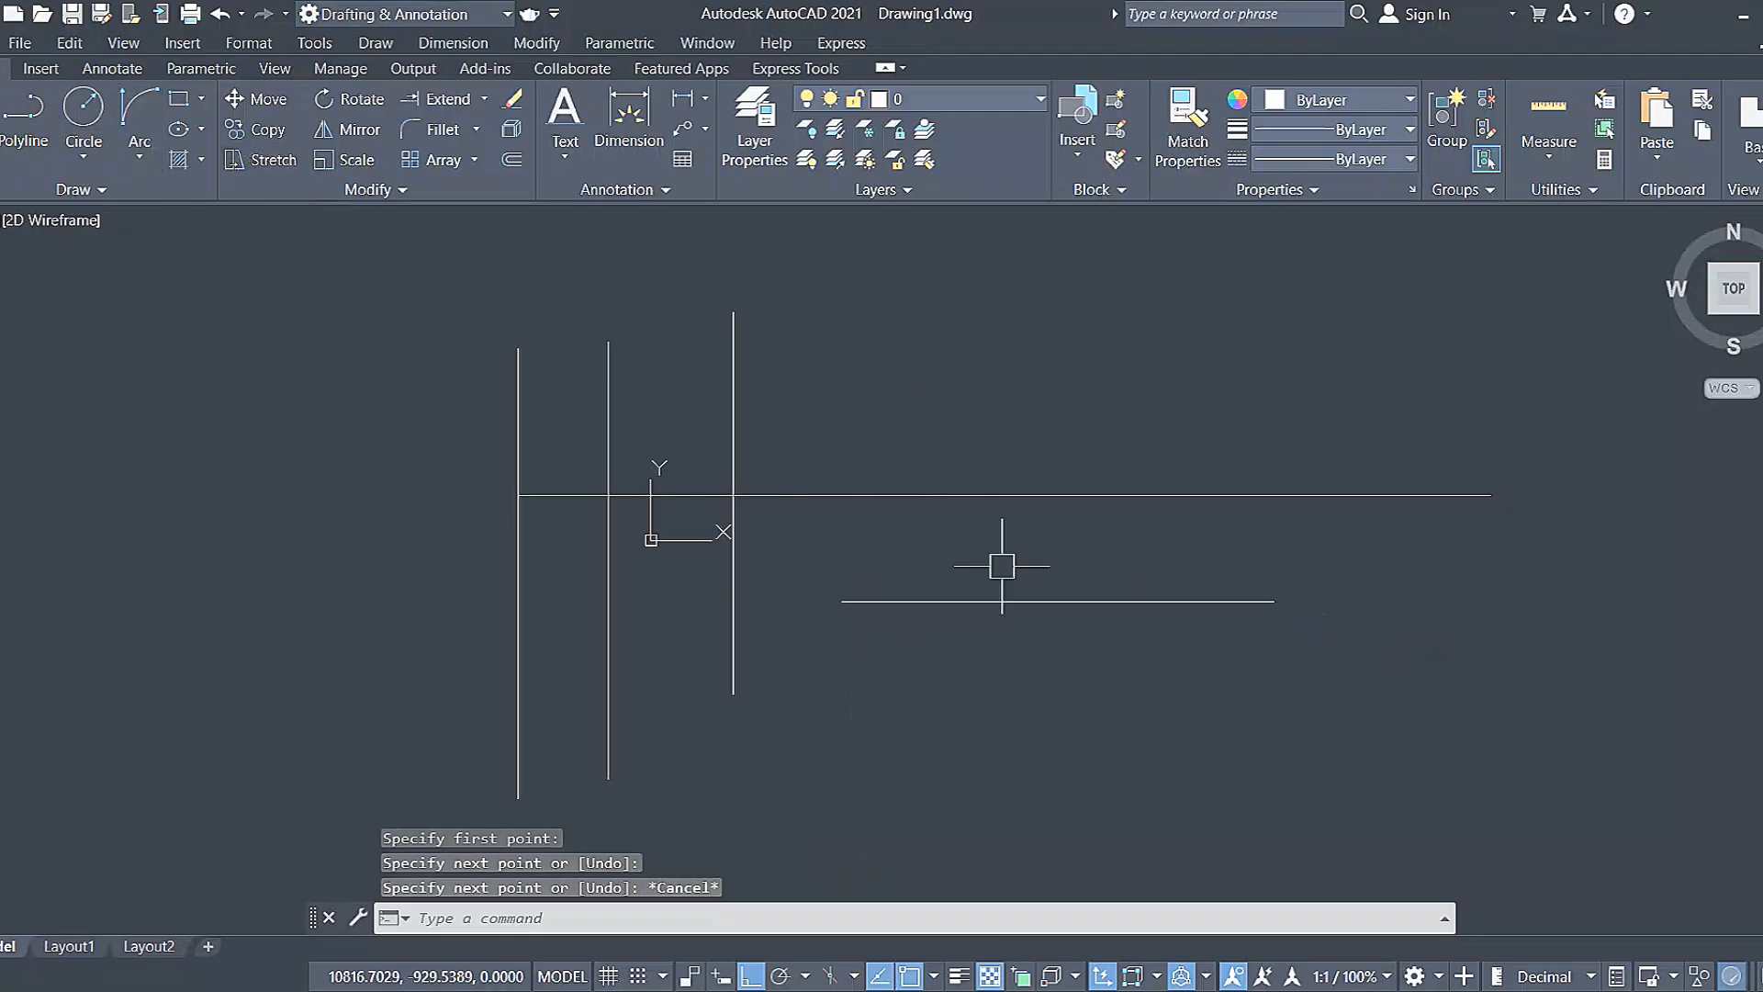
Extend the left end of the lower horizontal line through the vertical lines to the leftmost one with EXTEND.
text(ex)
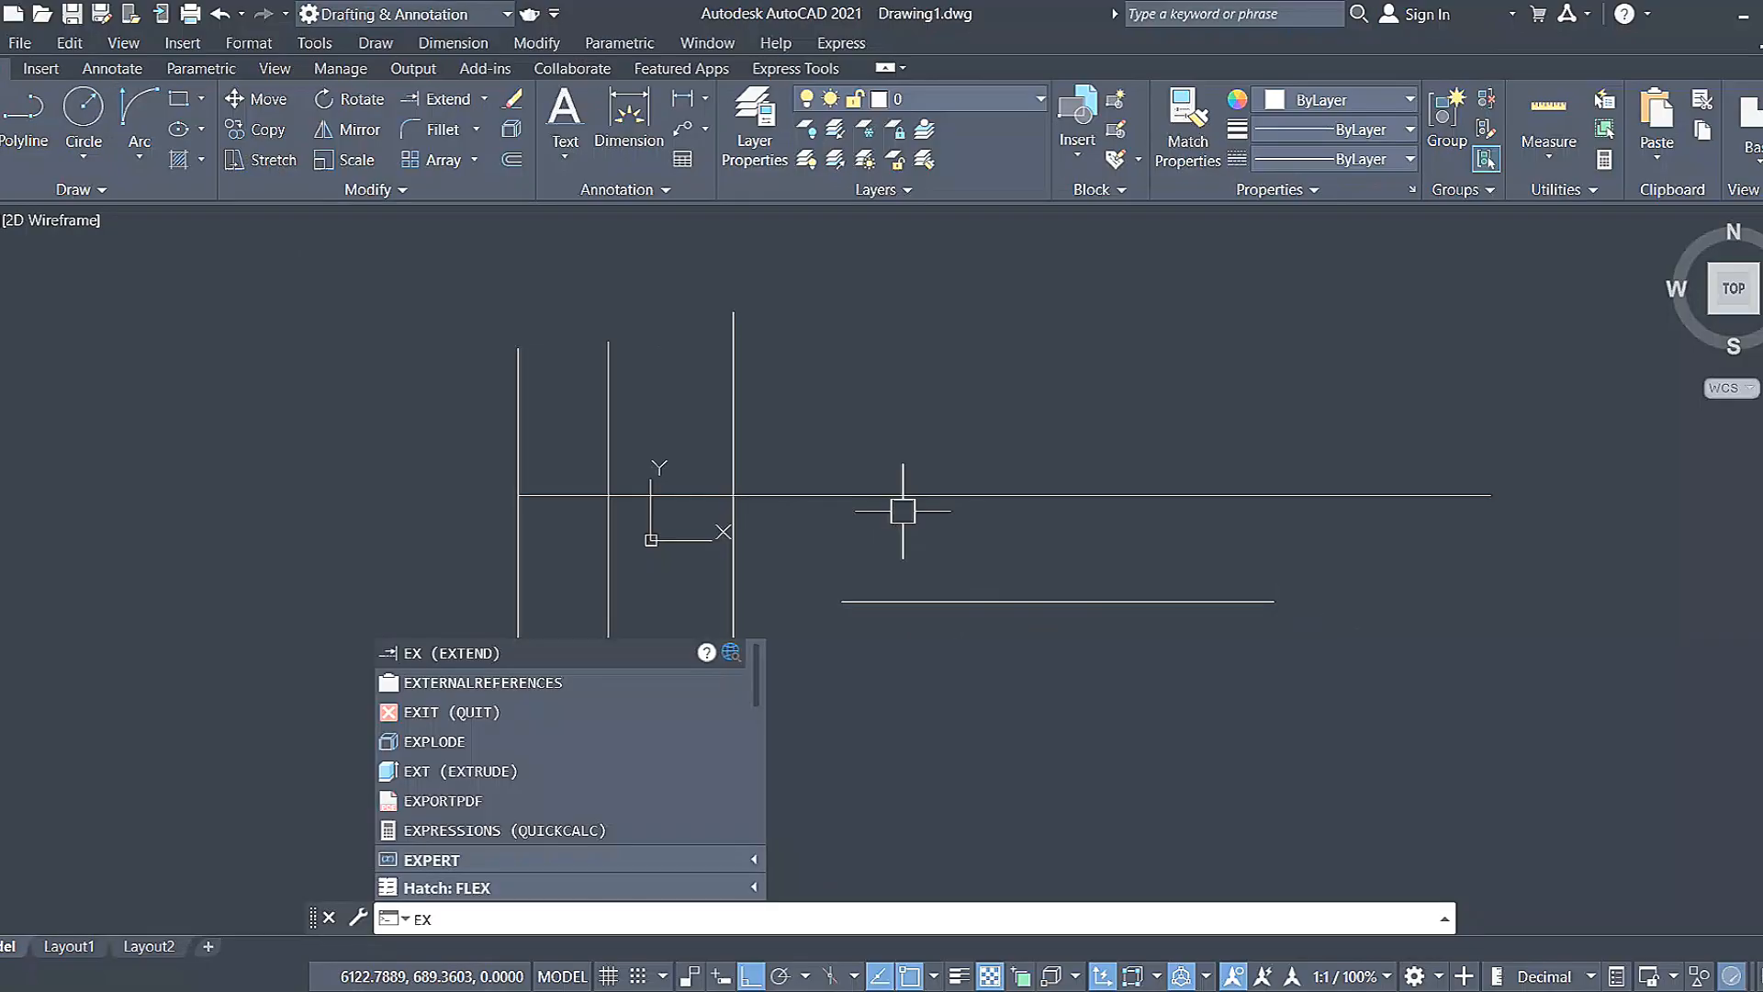
key(Return)
click(895, 601)
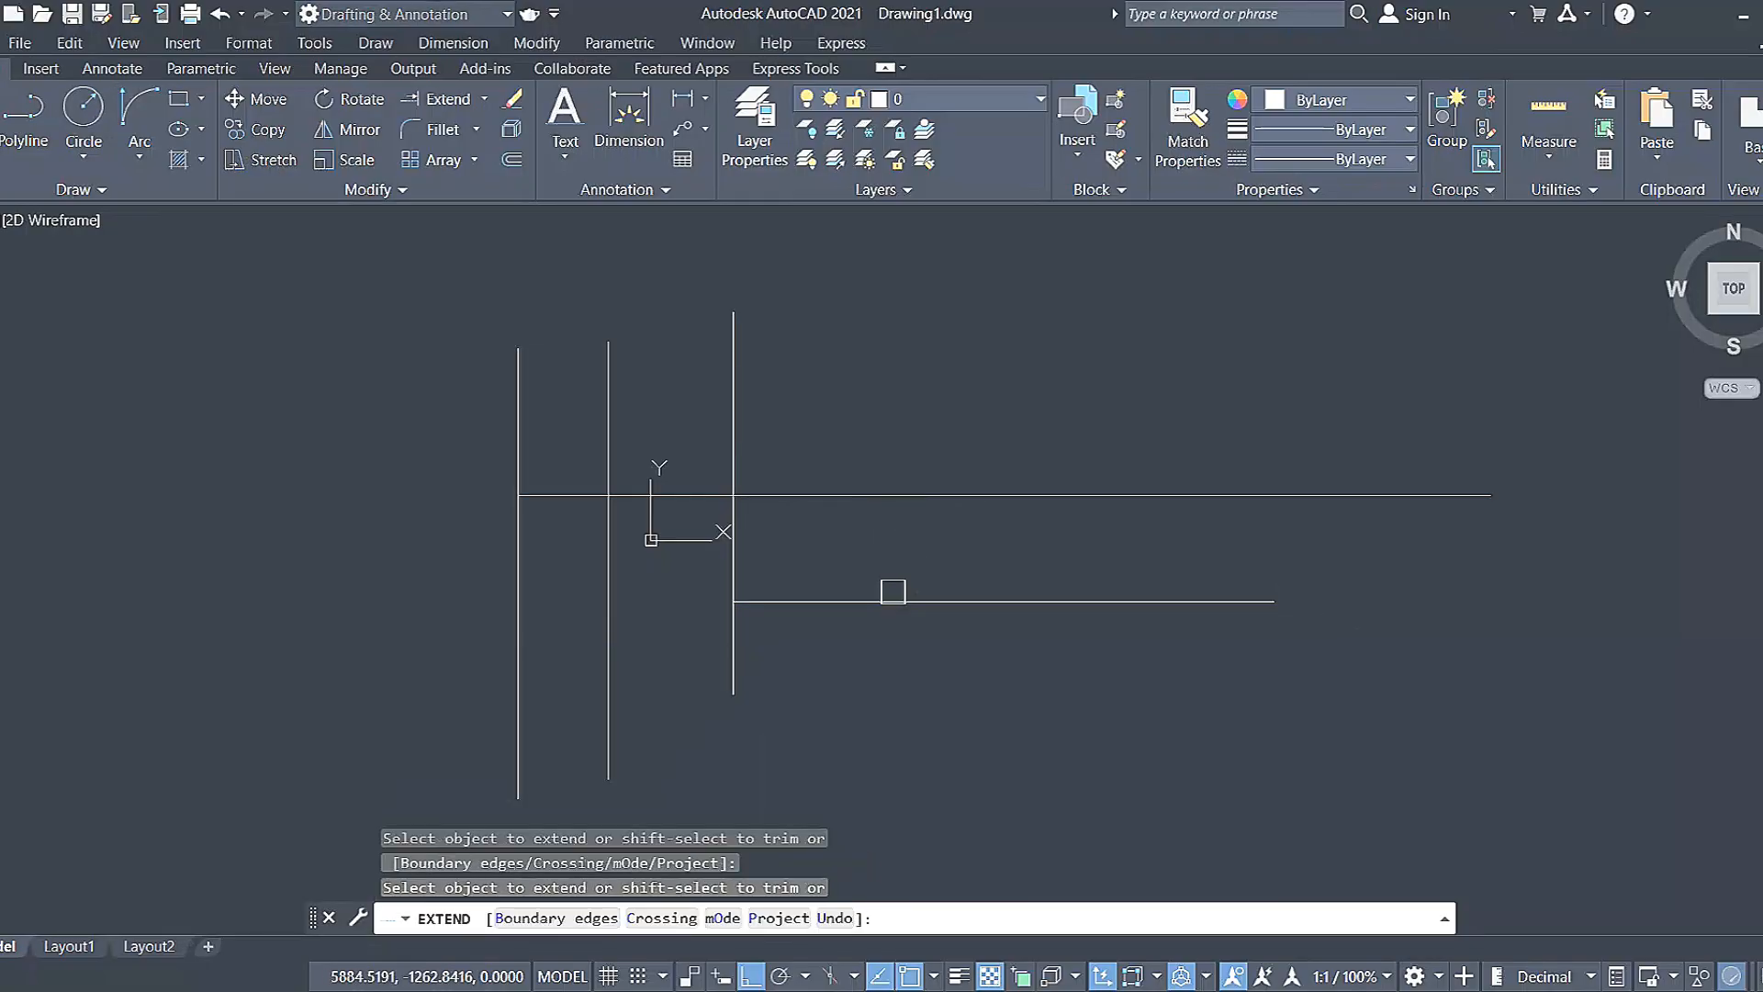
click(801, 601)
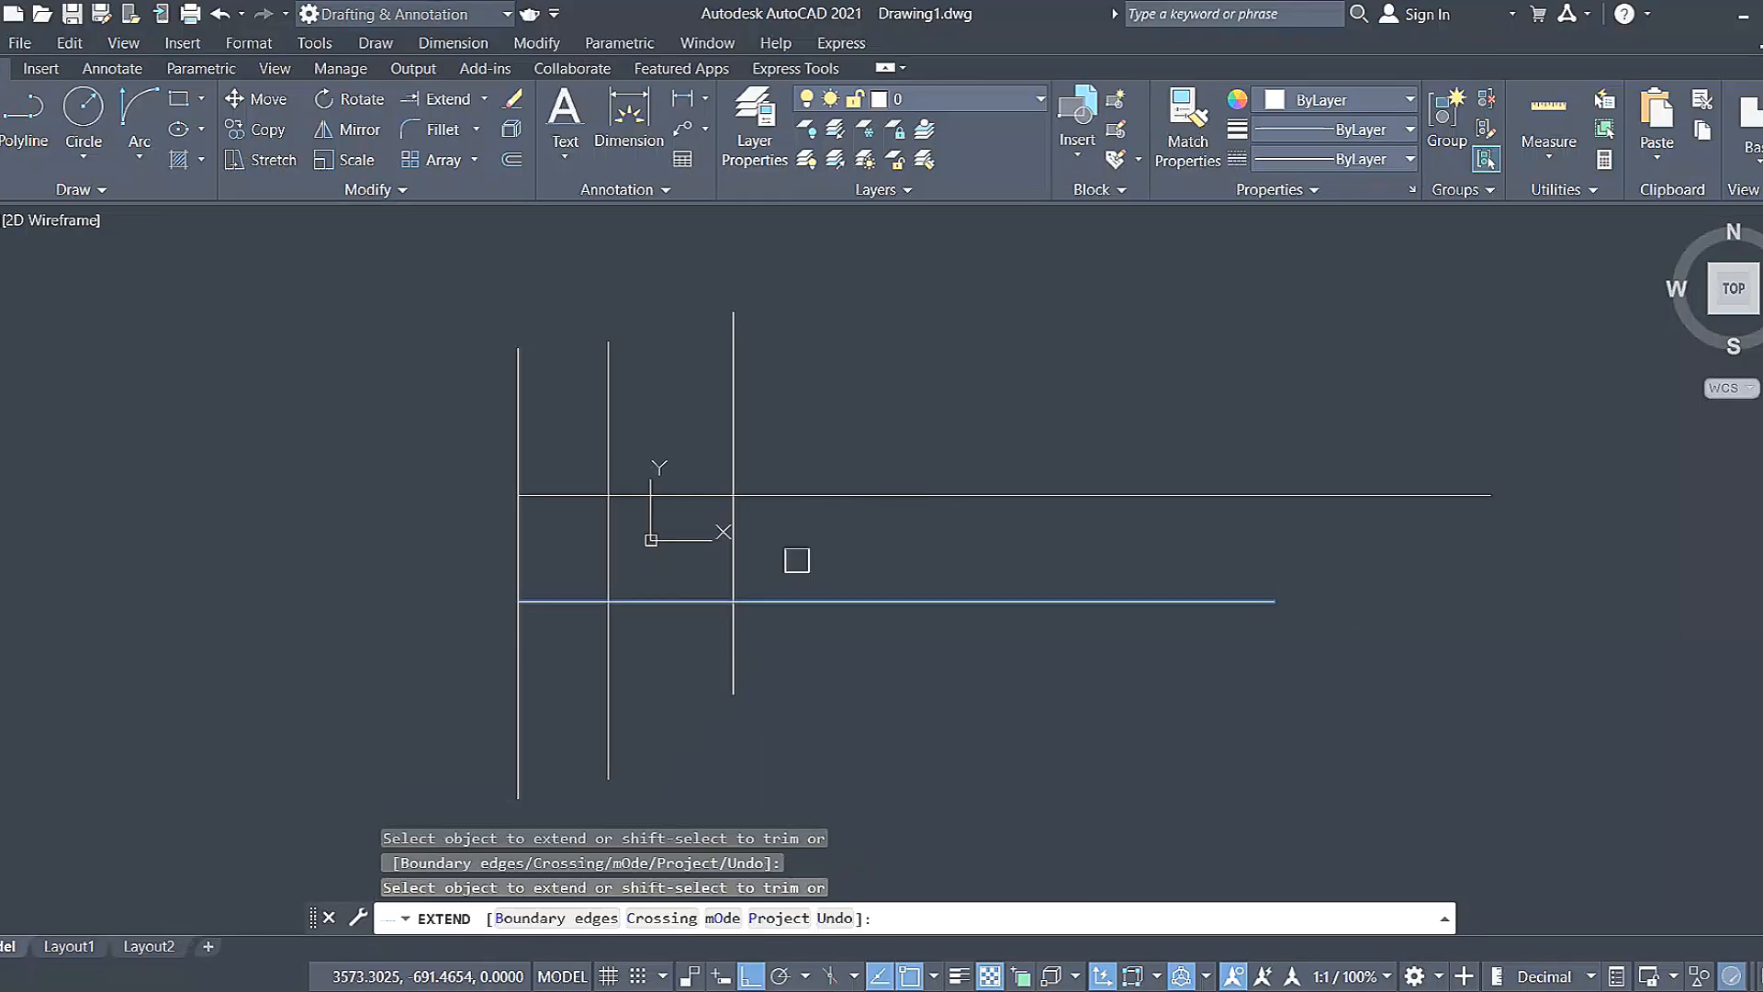
click(801, 601)
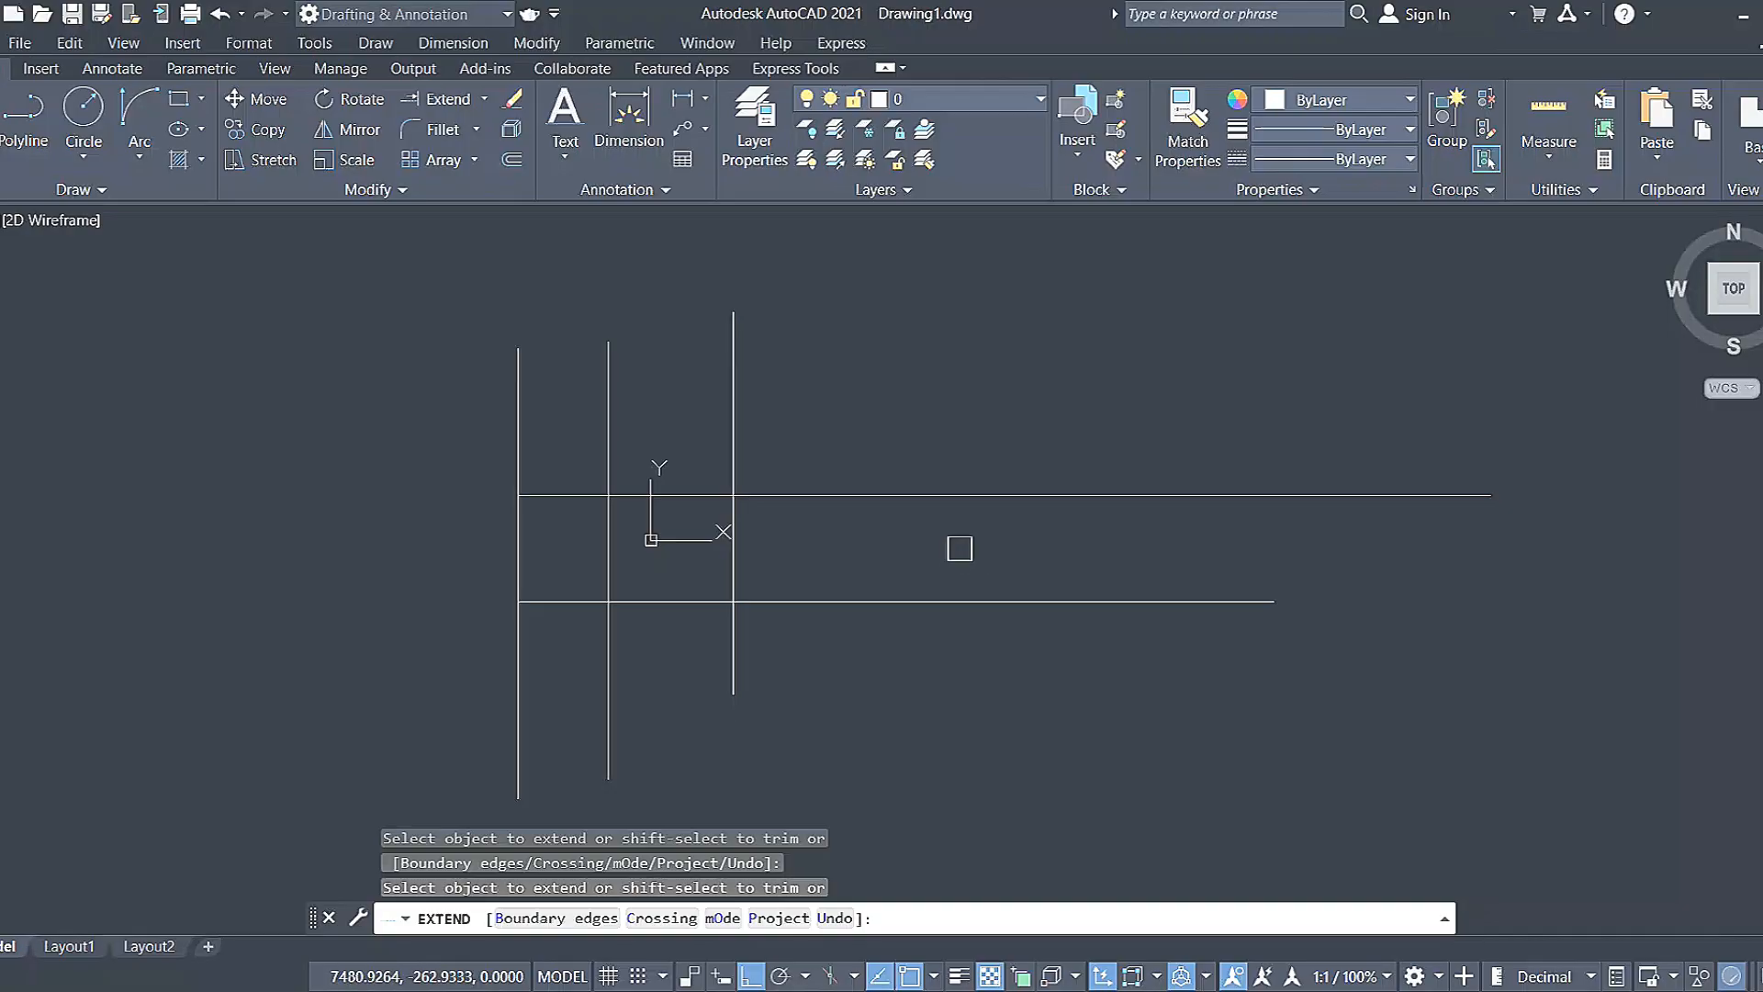
key(Escape)
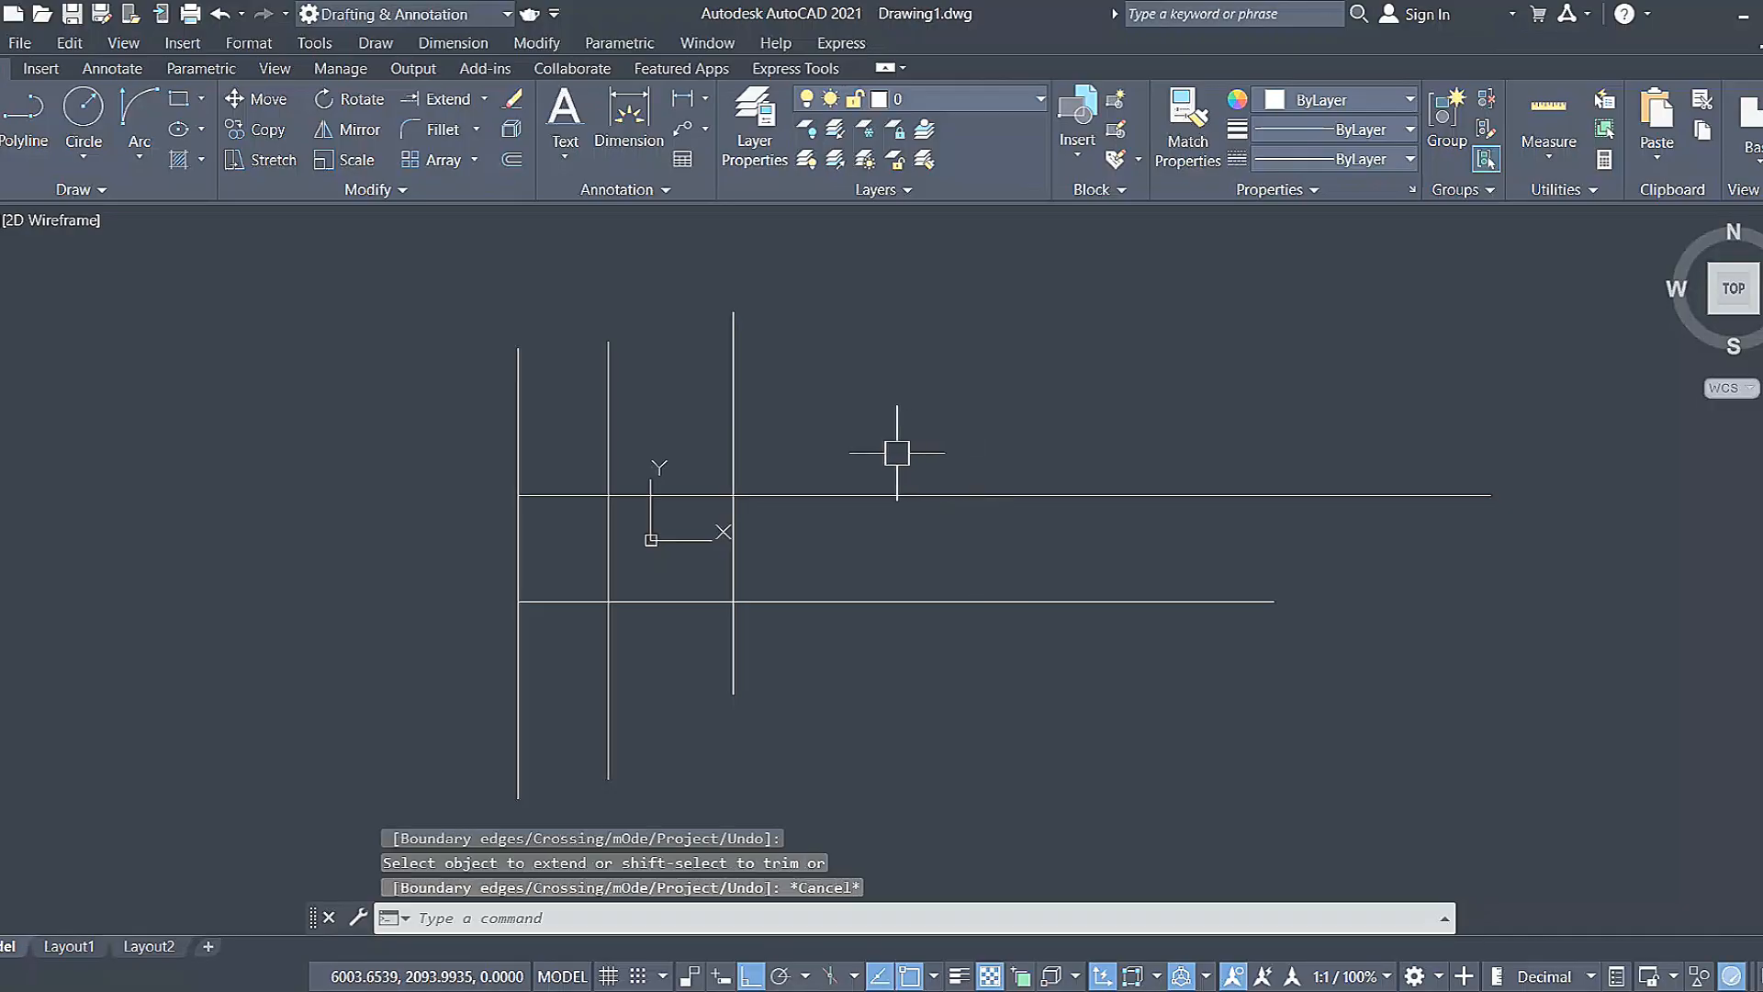
click(484, 98)
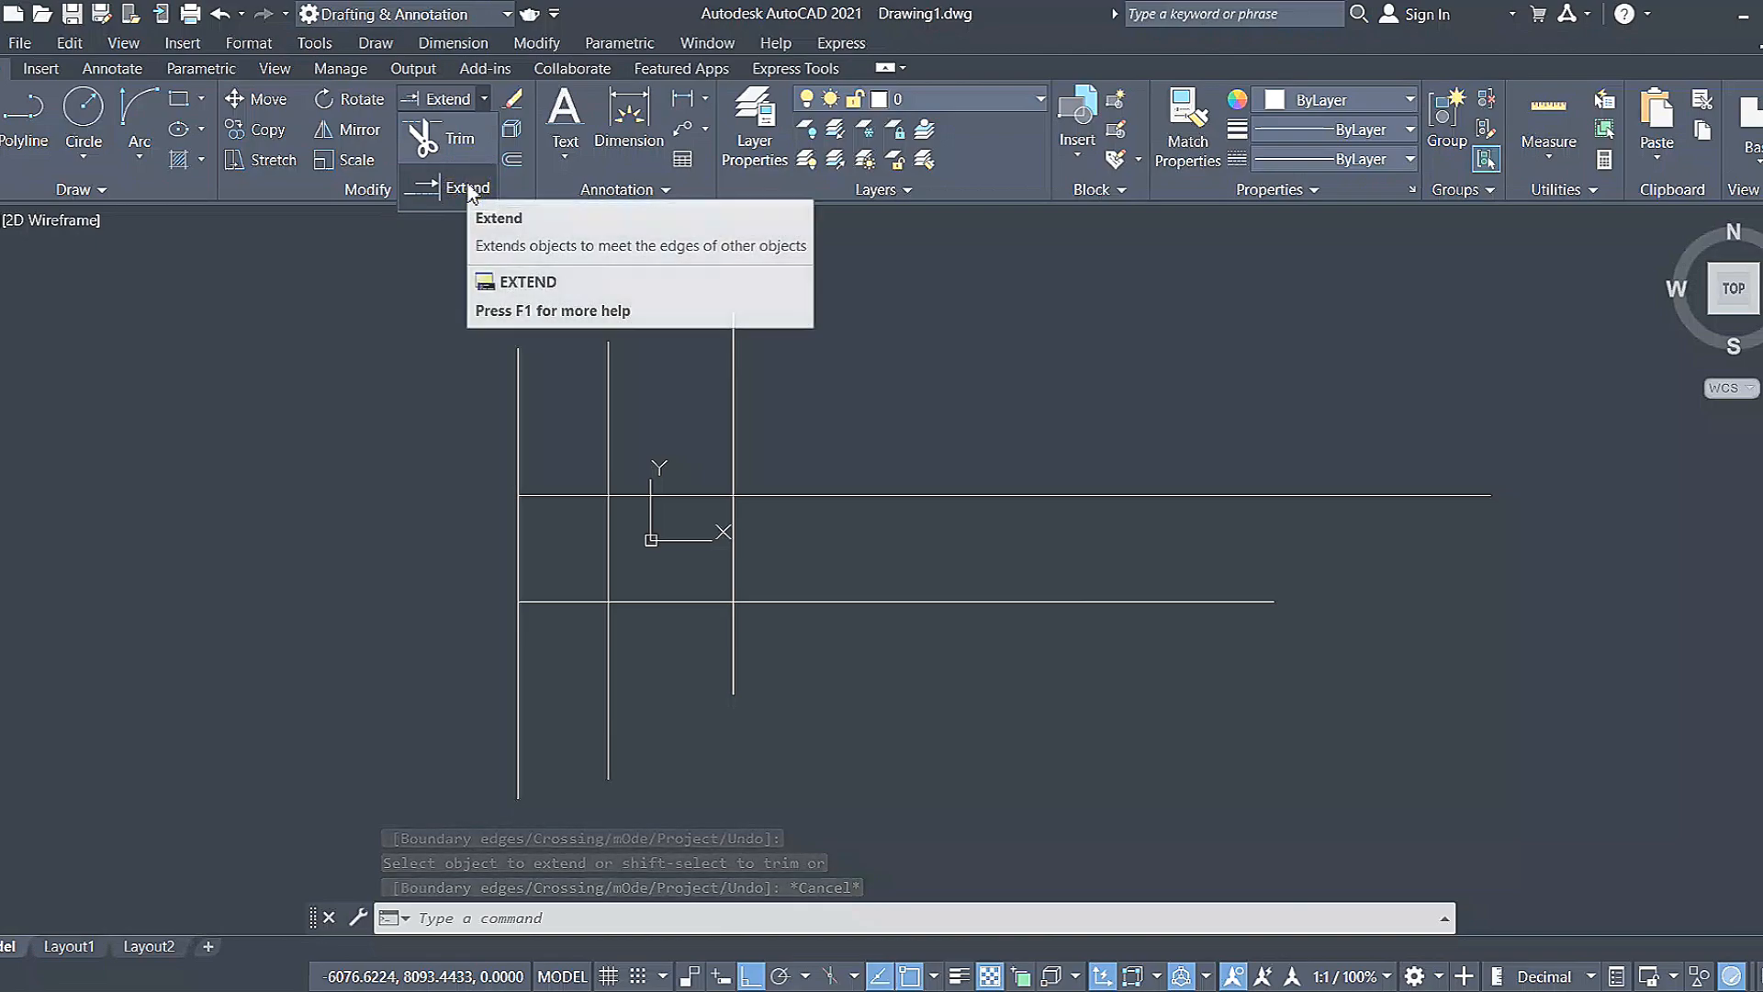
click(468, 188)
key(Escape)
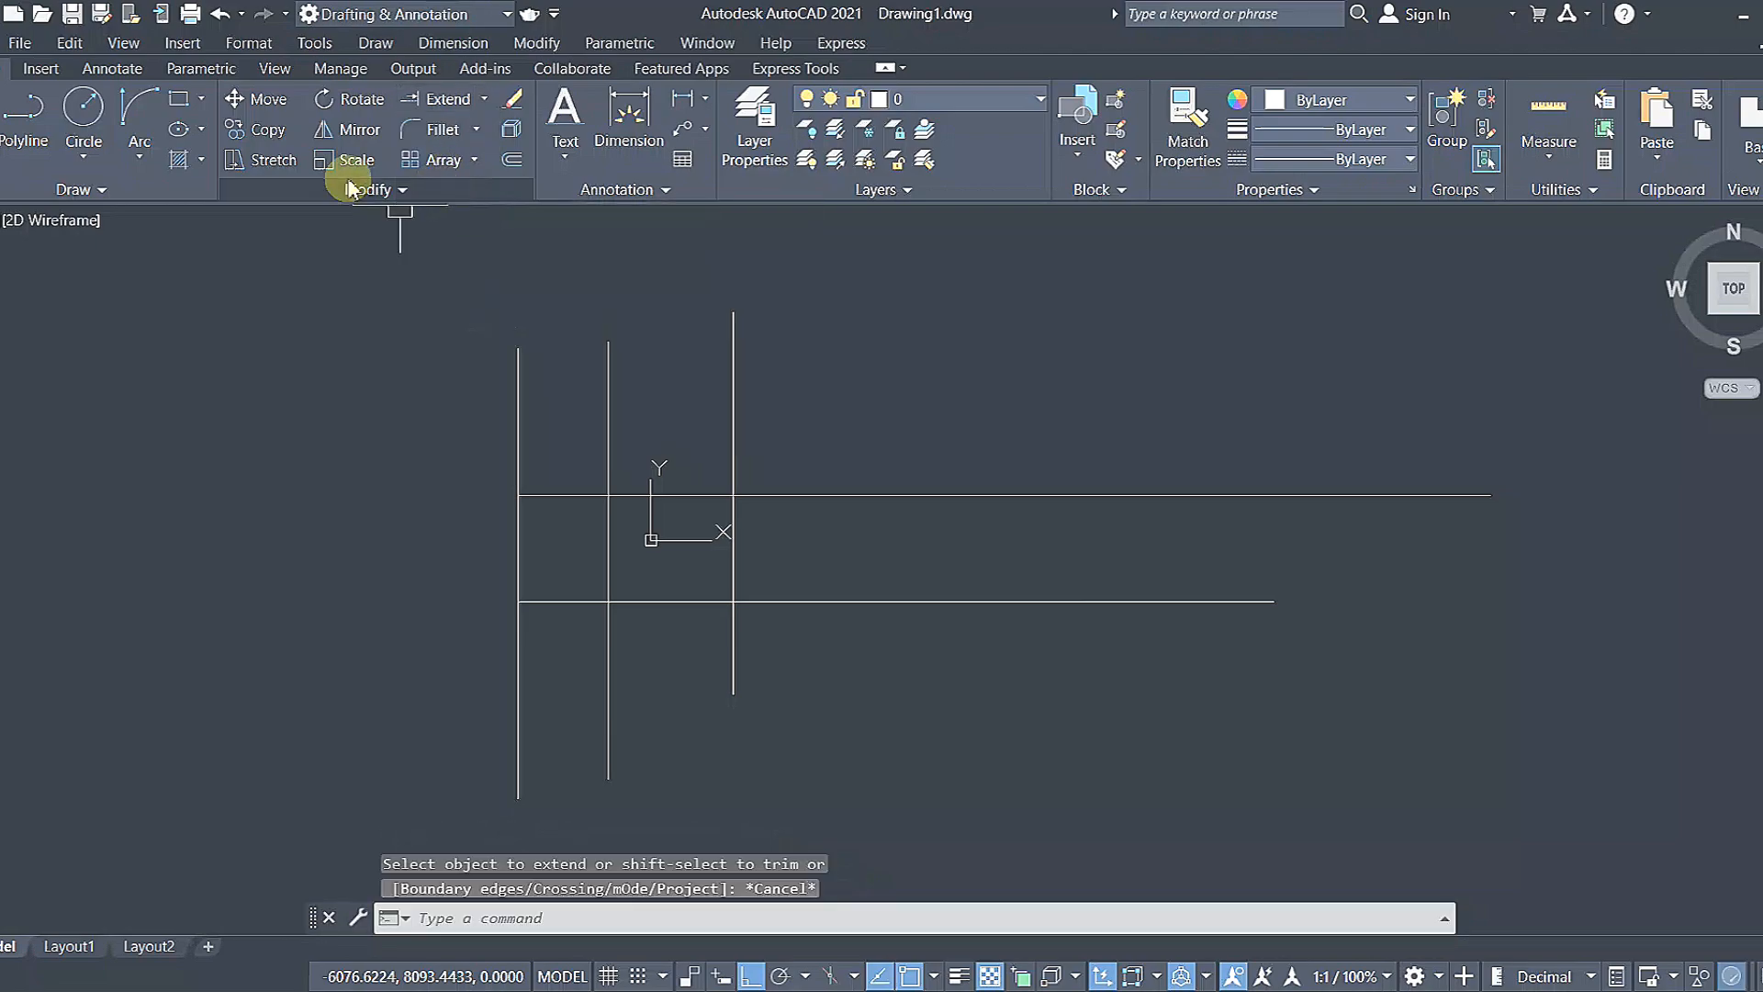
Draw a third horizontal line above the other two, starting to the right of the vertical lines.
text(l)
key(Return)
click(818, 416)
click(1368, 416)
key(Escape)
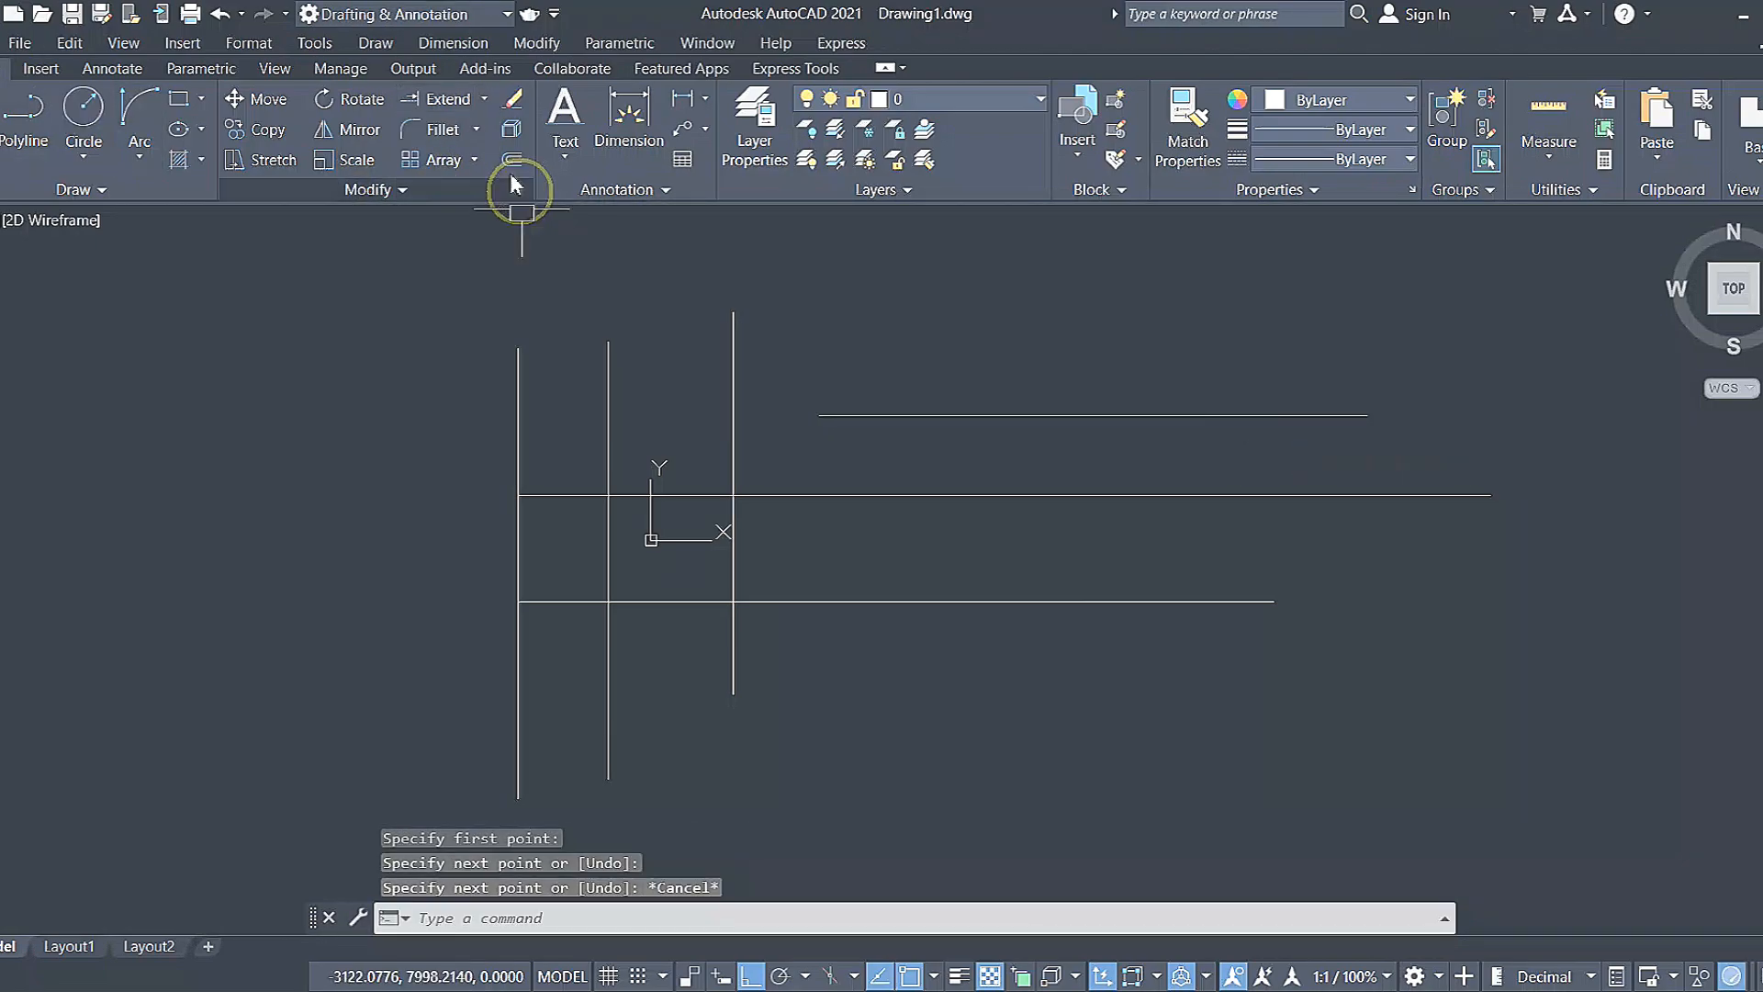
Extend the left end of the top horizontal line through the vertical lines to the leftmost one.
click(413, 69)
click(6, 68)
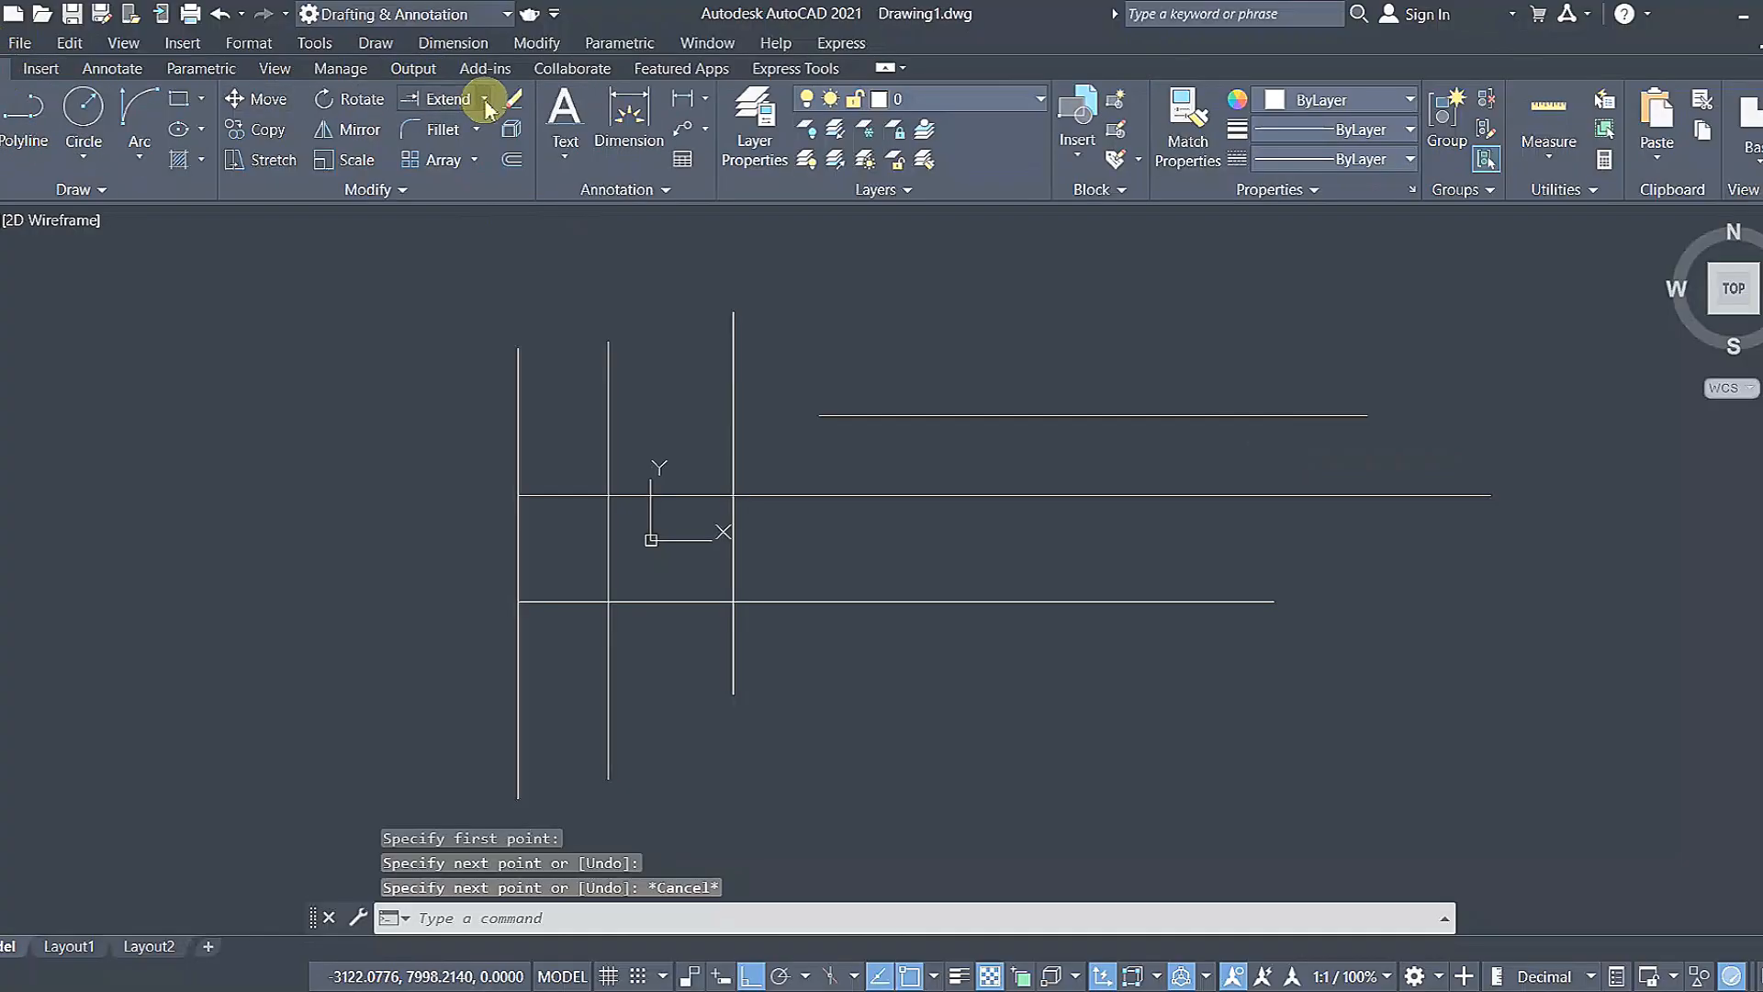
click(448, 98)
click(854, 416)
click(789, 416)
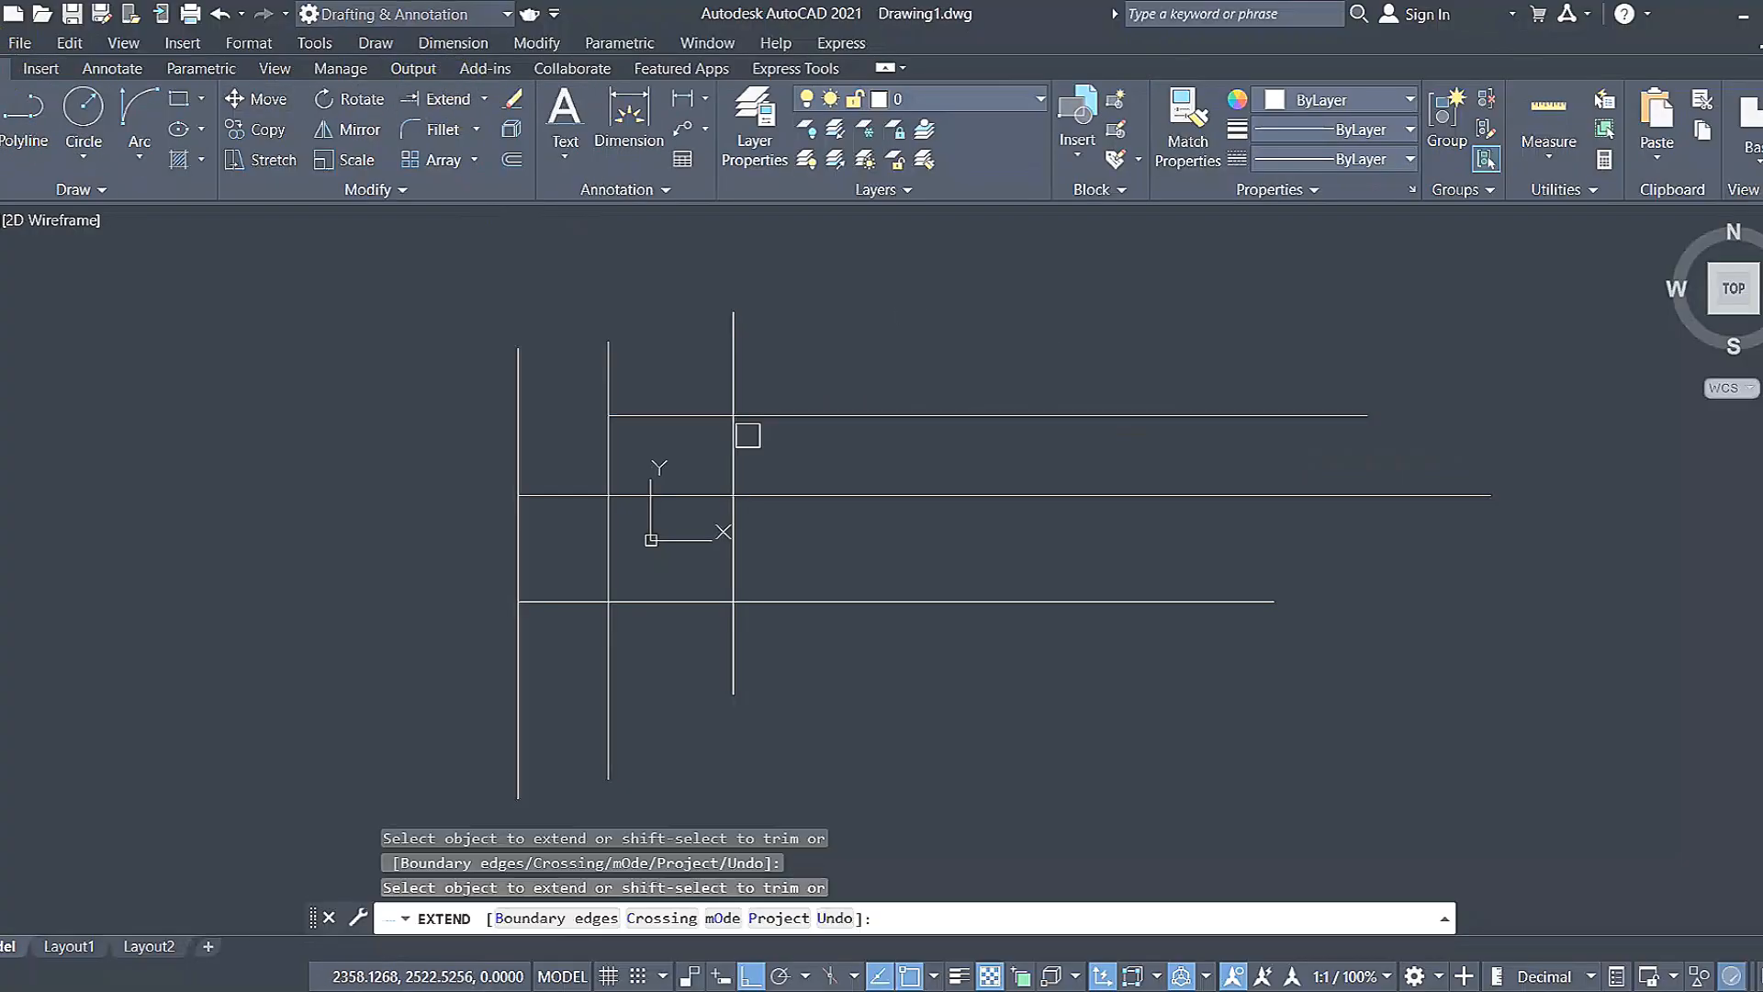
click(862, 423)
key(Escape)
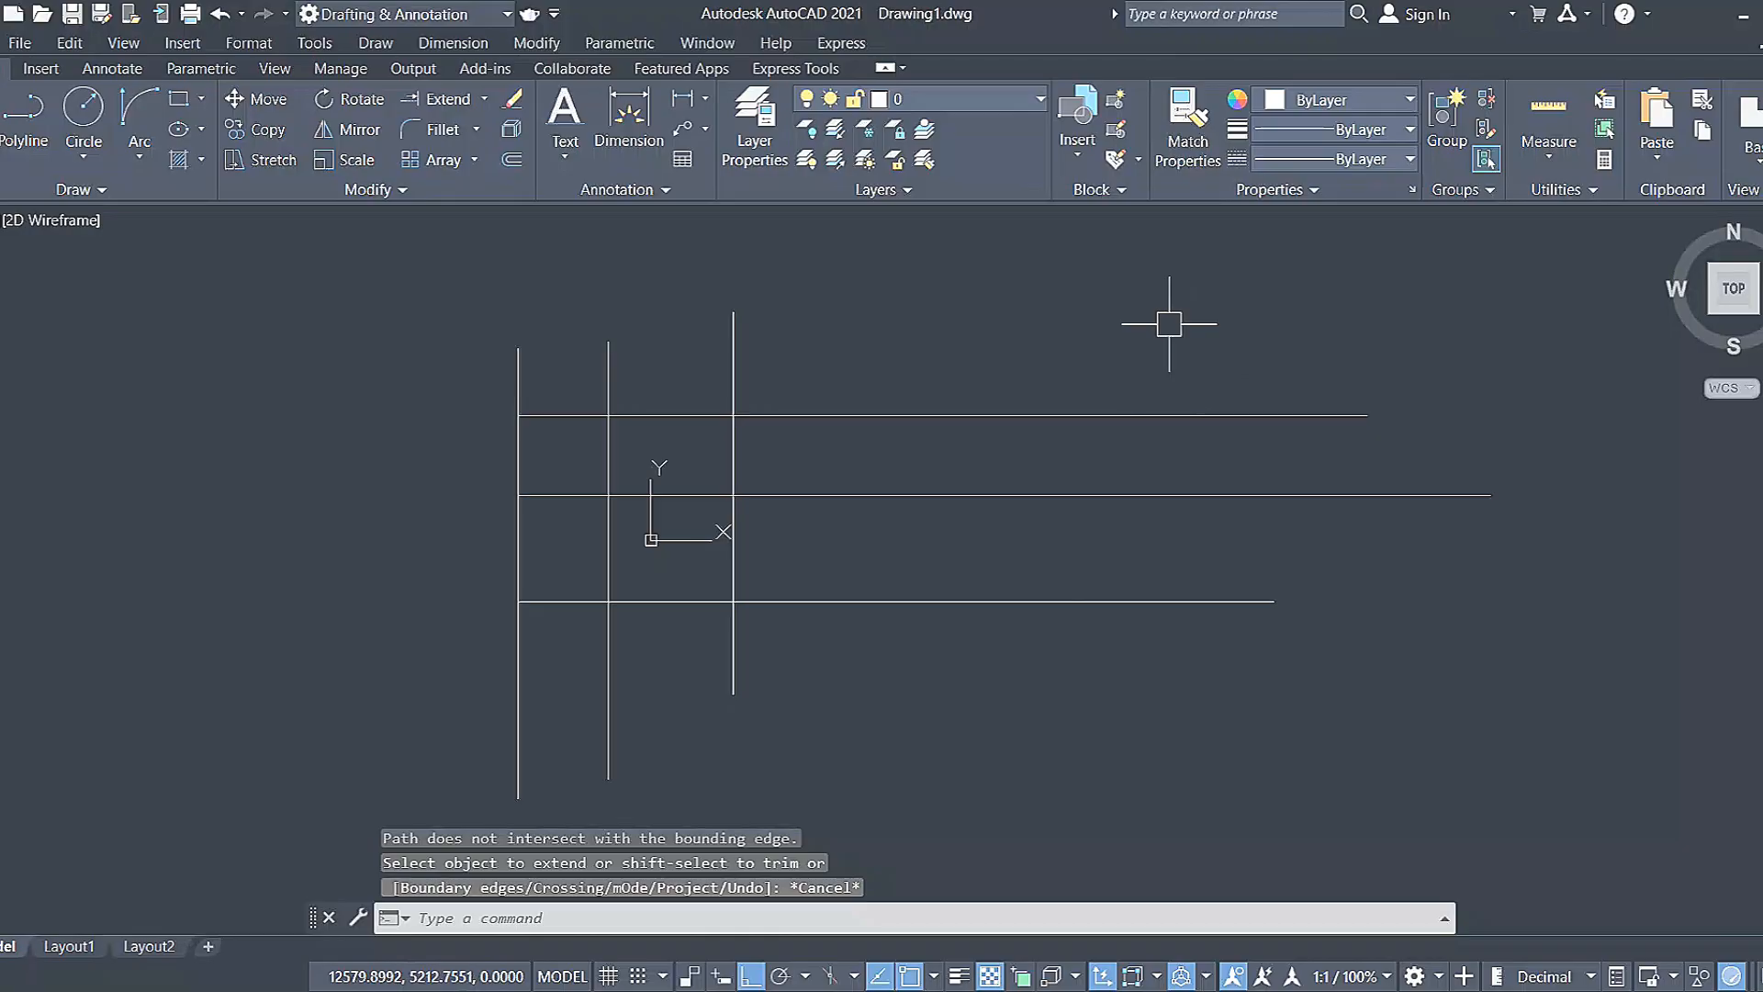
Erase all the vertical and horizontal lines from the drawing with one crossing selection.
click(1128, 327)
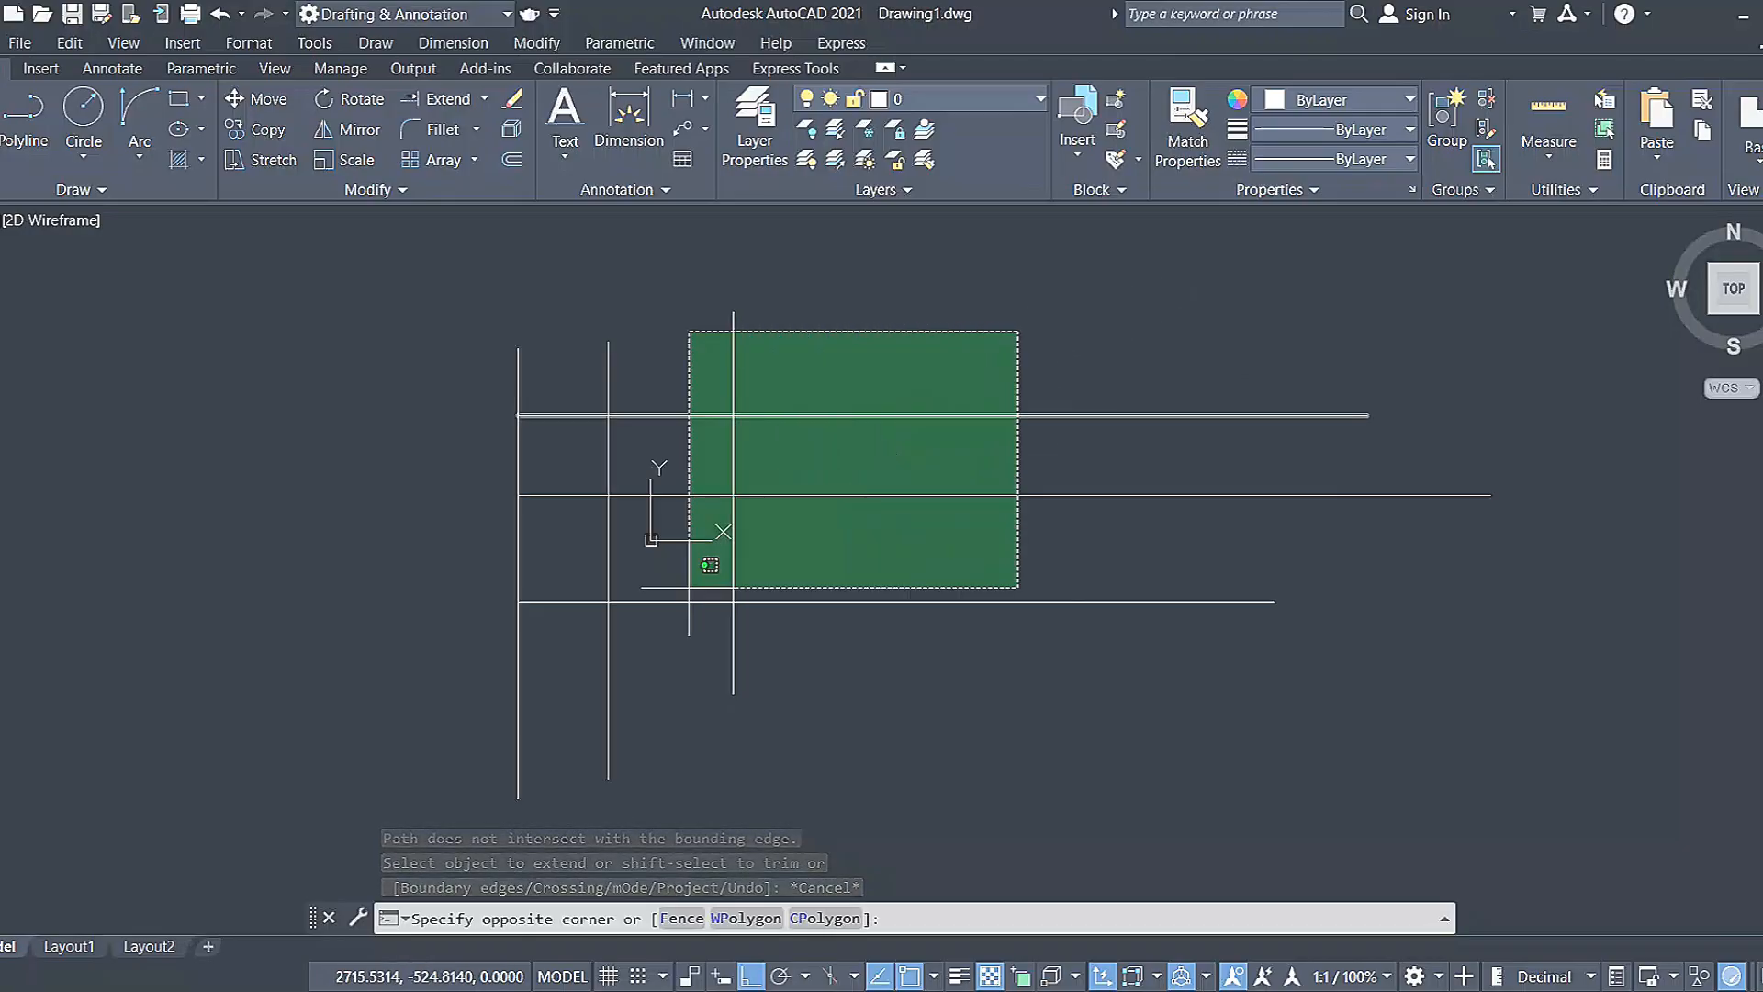
click(276, 746)
key(Delete)
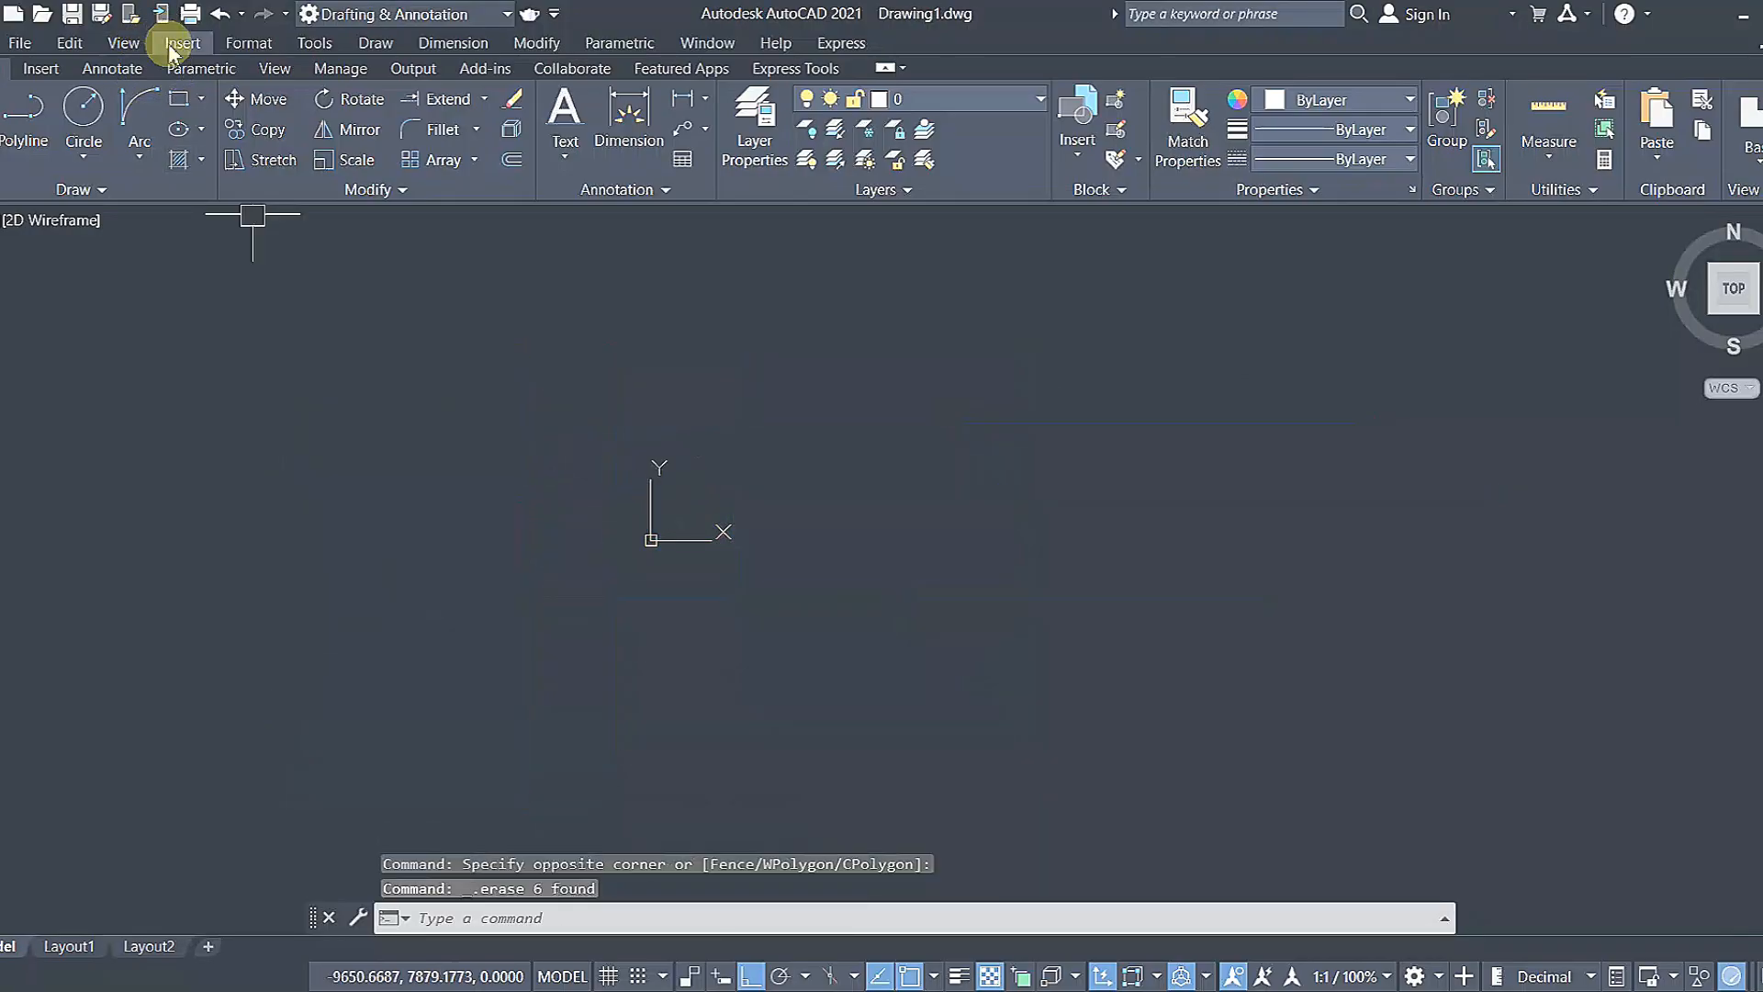
Draw three separate rectangles of similar size side by side, leaving a gap between each.
click(177, 101)
click(482, 401)
click(714, 706)
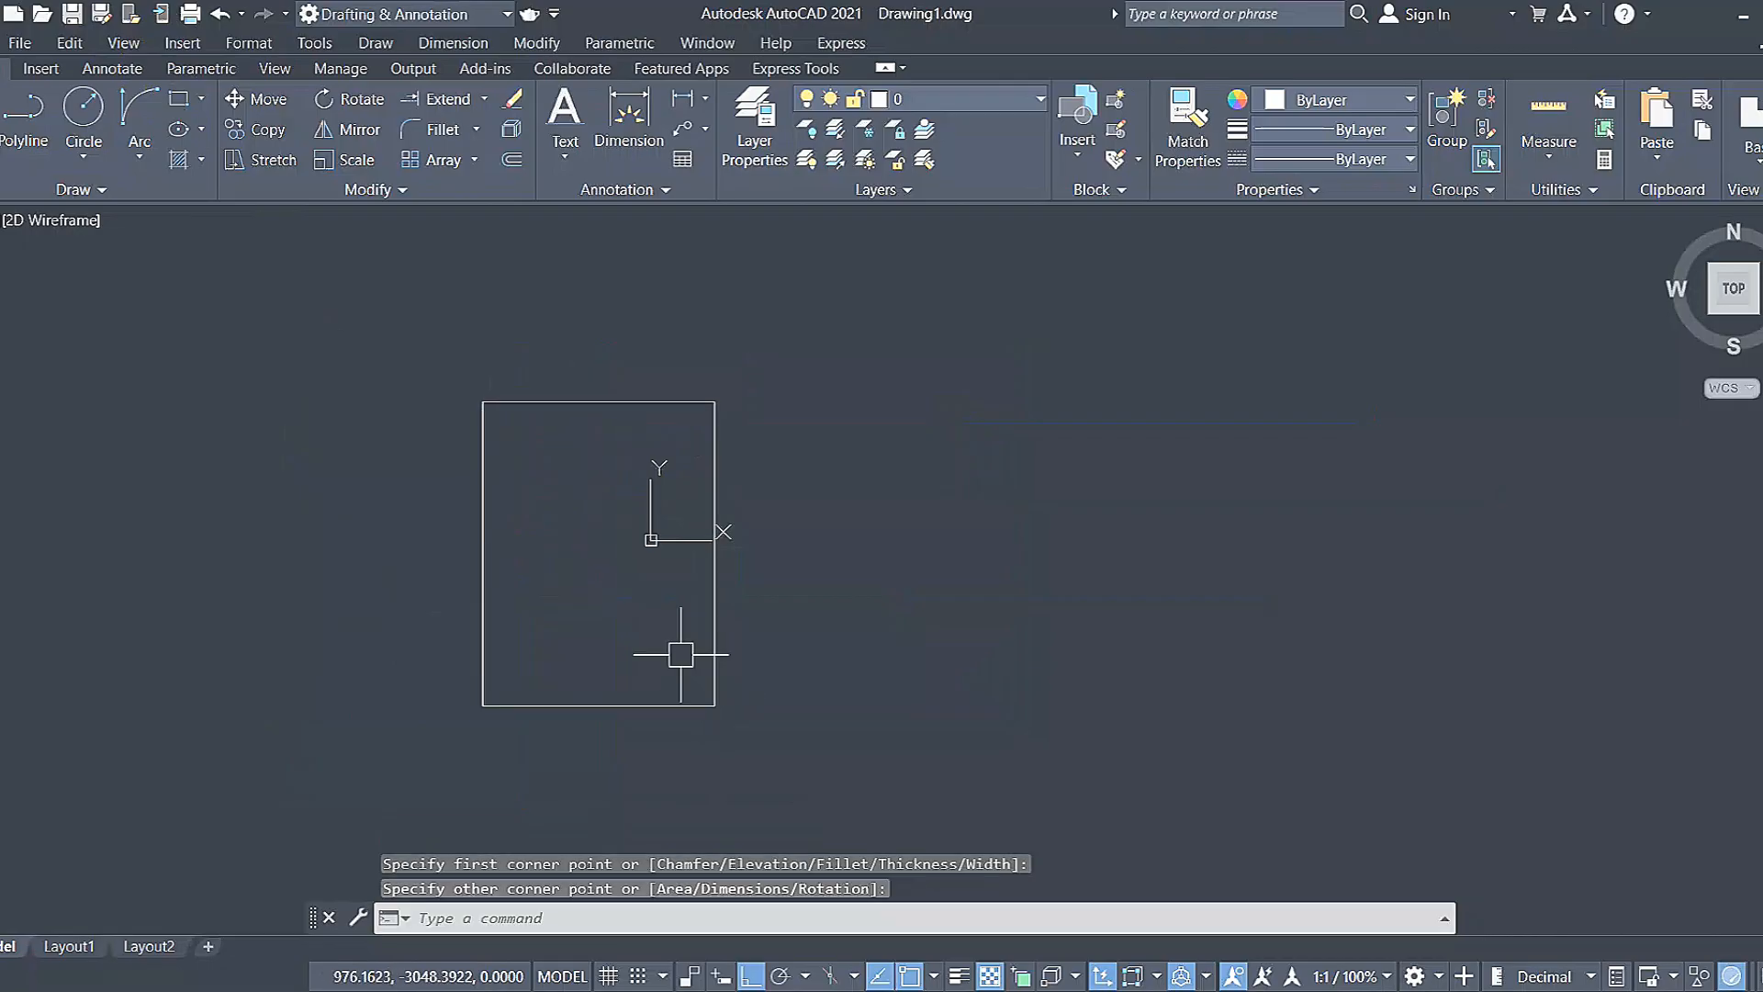
click(177, 98)
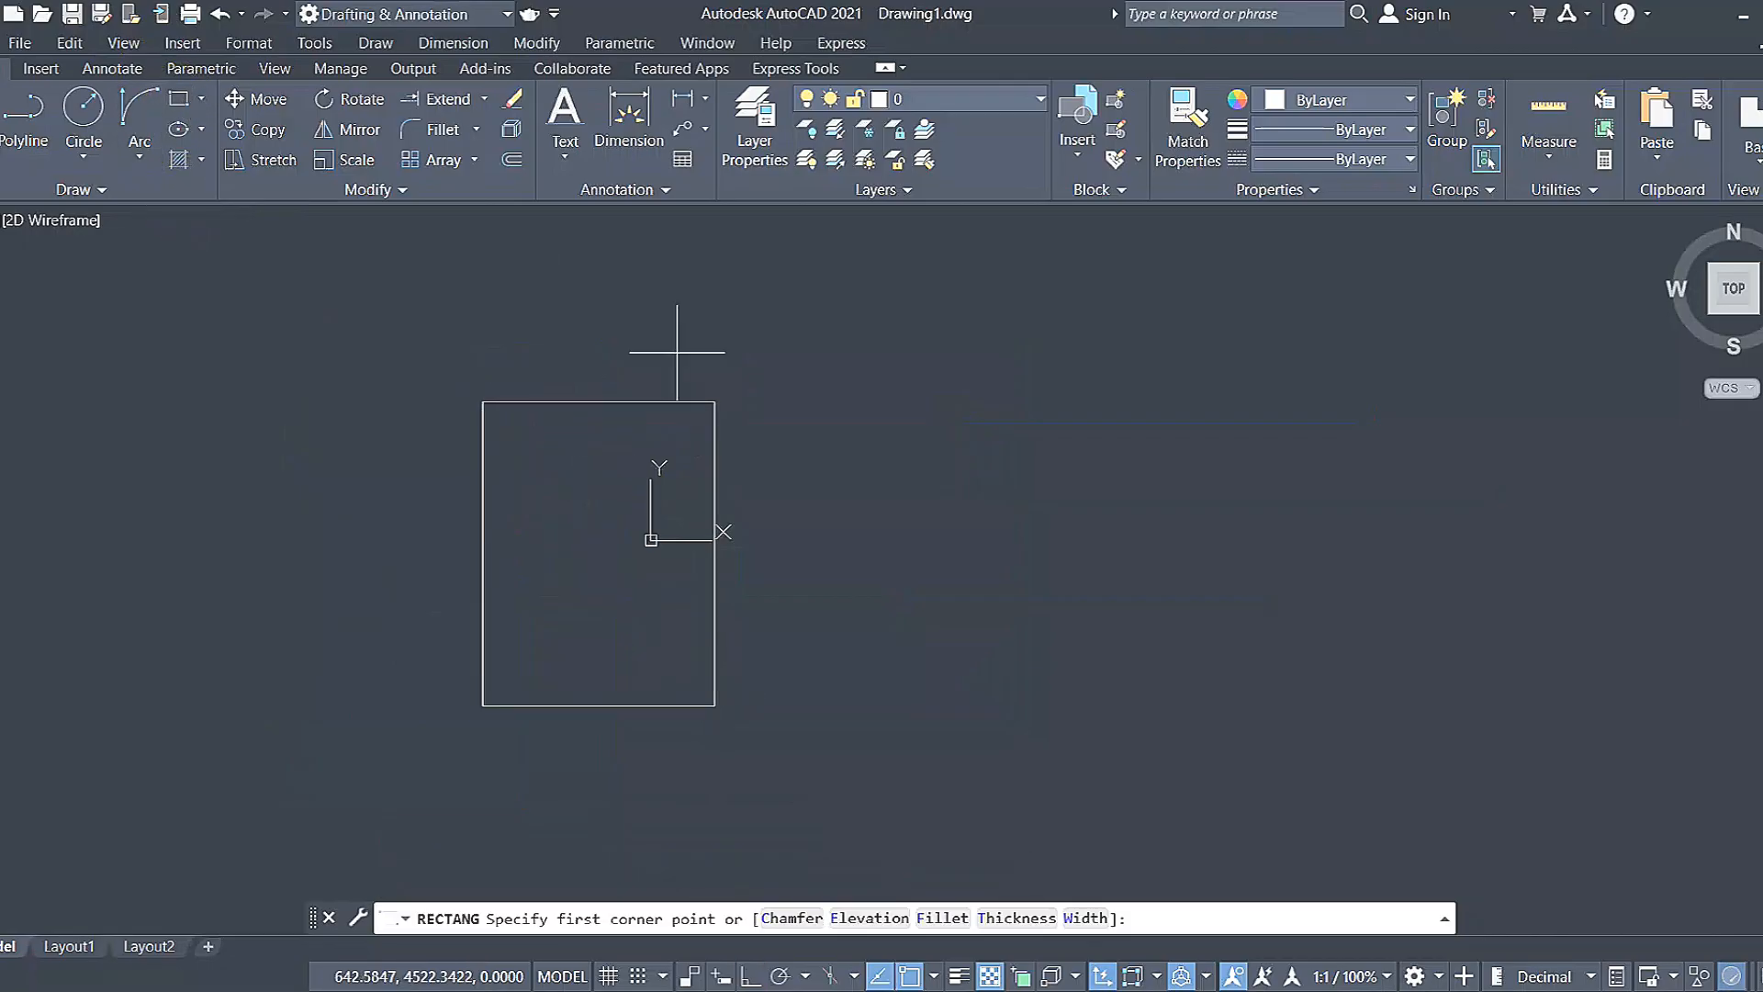
click(838, 418)
click(1132, 710)
click(177, 98)
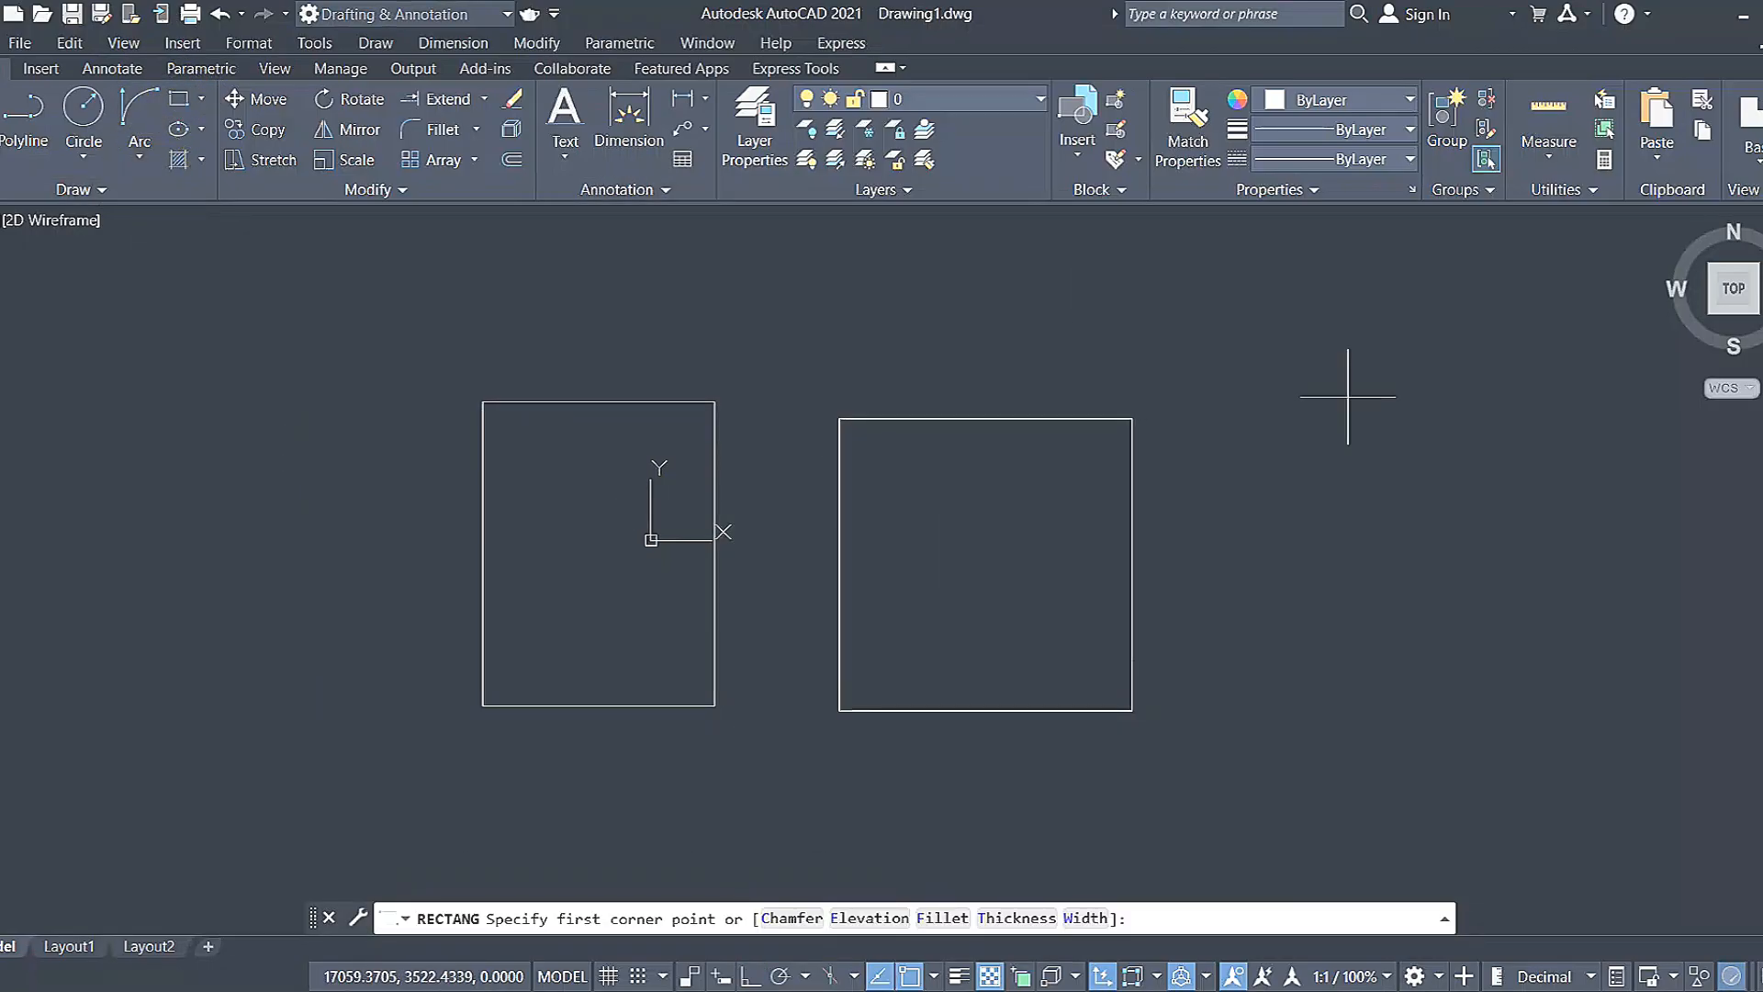
click(1178, 401)
click(1433, 703)
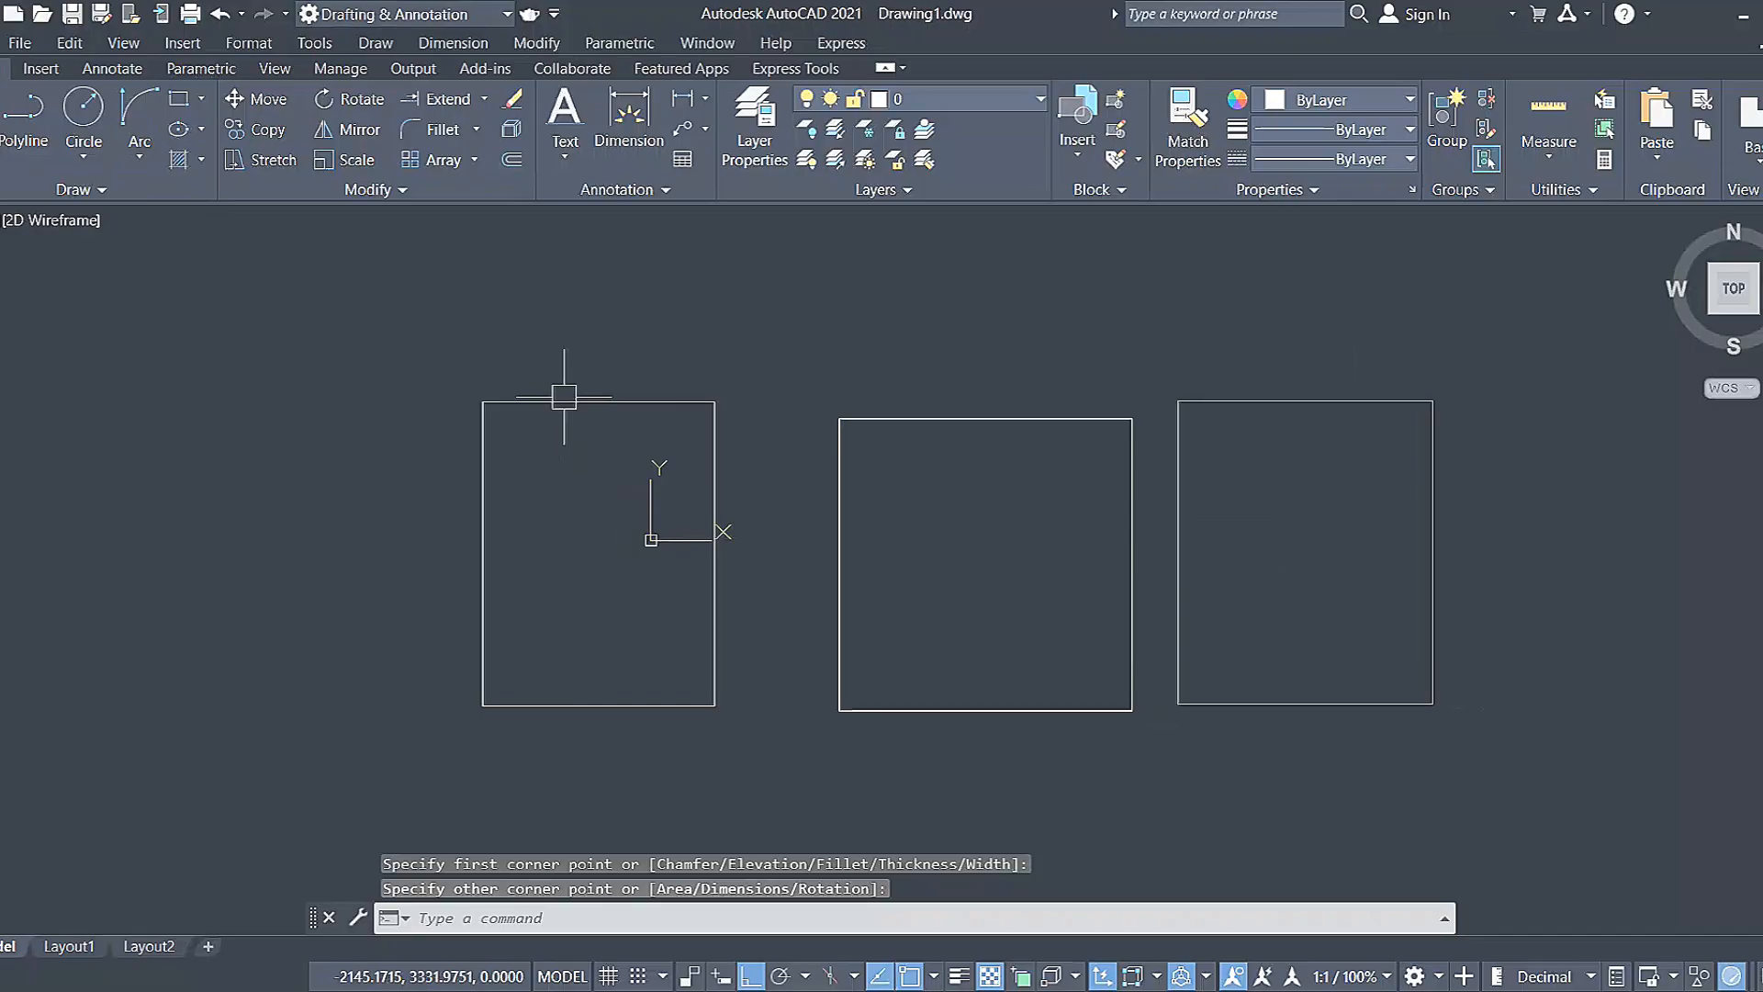
Draw a fourth, slightly smaller rectangle to the right of the other three, leaving a gap between them.
mouse_move(578, 389)
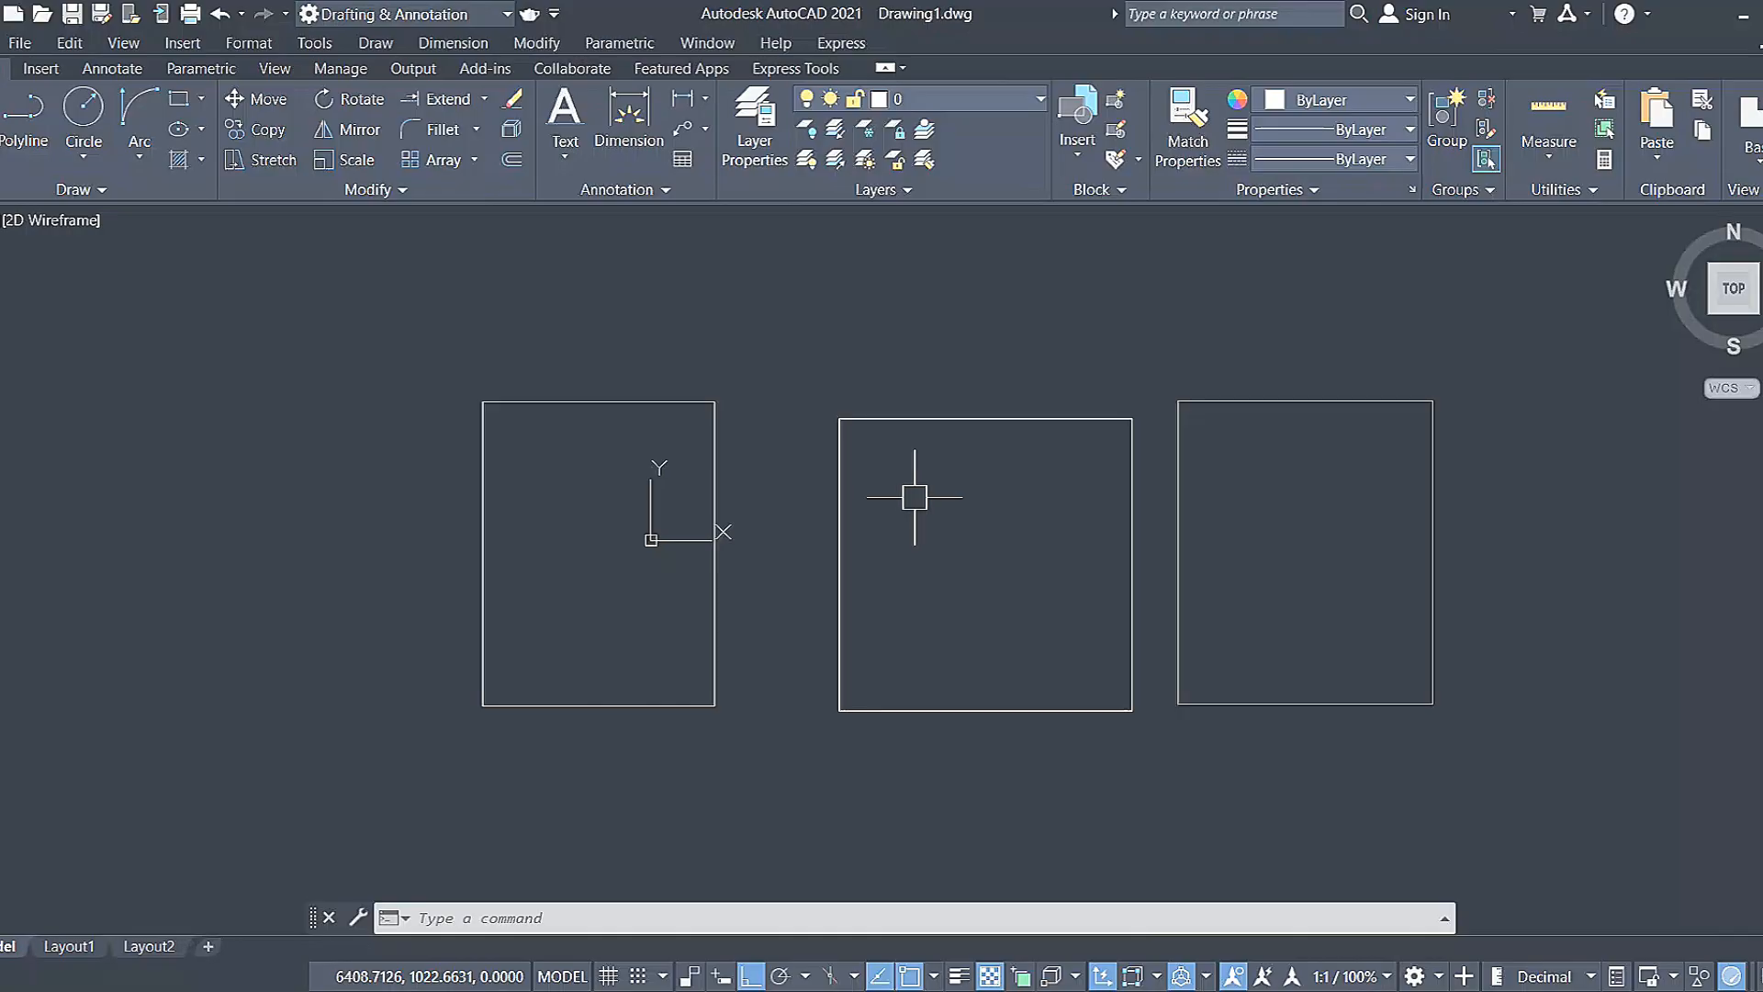
click(180, 101)
click(1488, 405)
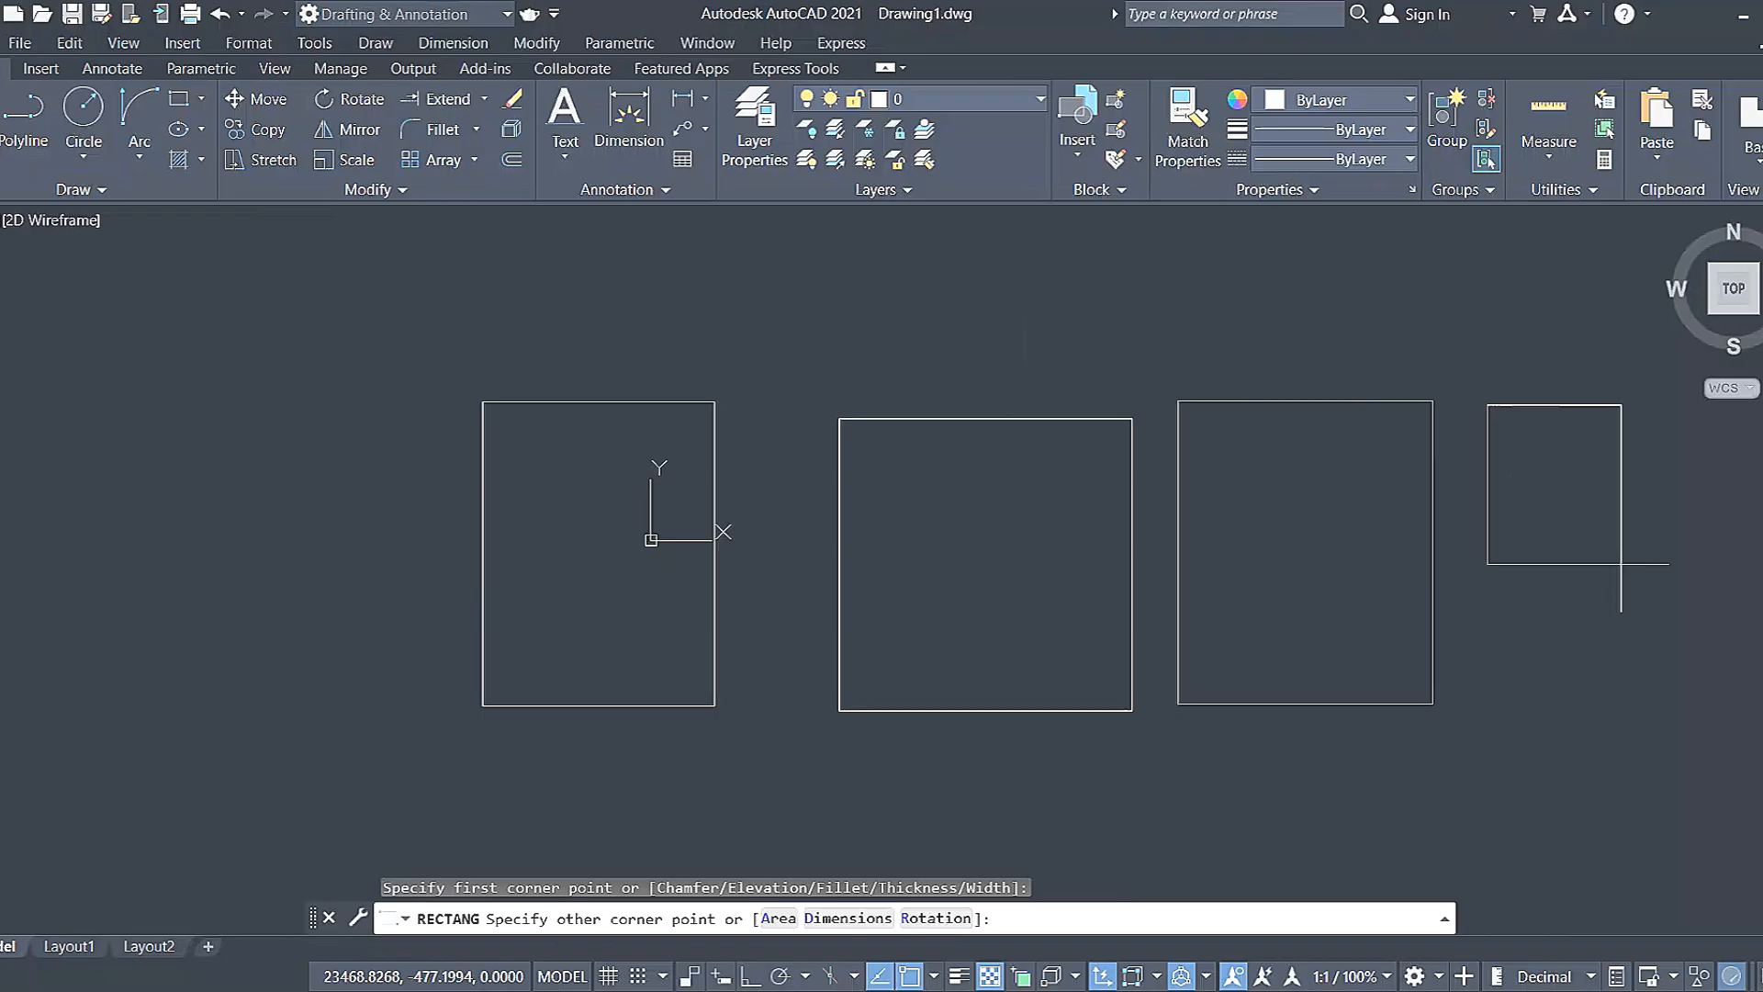
click(1692, 668)
middle_drag(1243, 555, 912, 575)
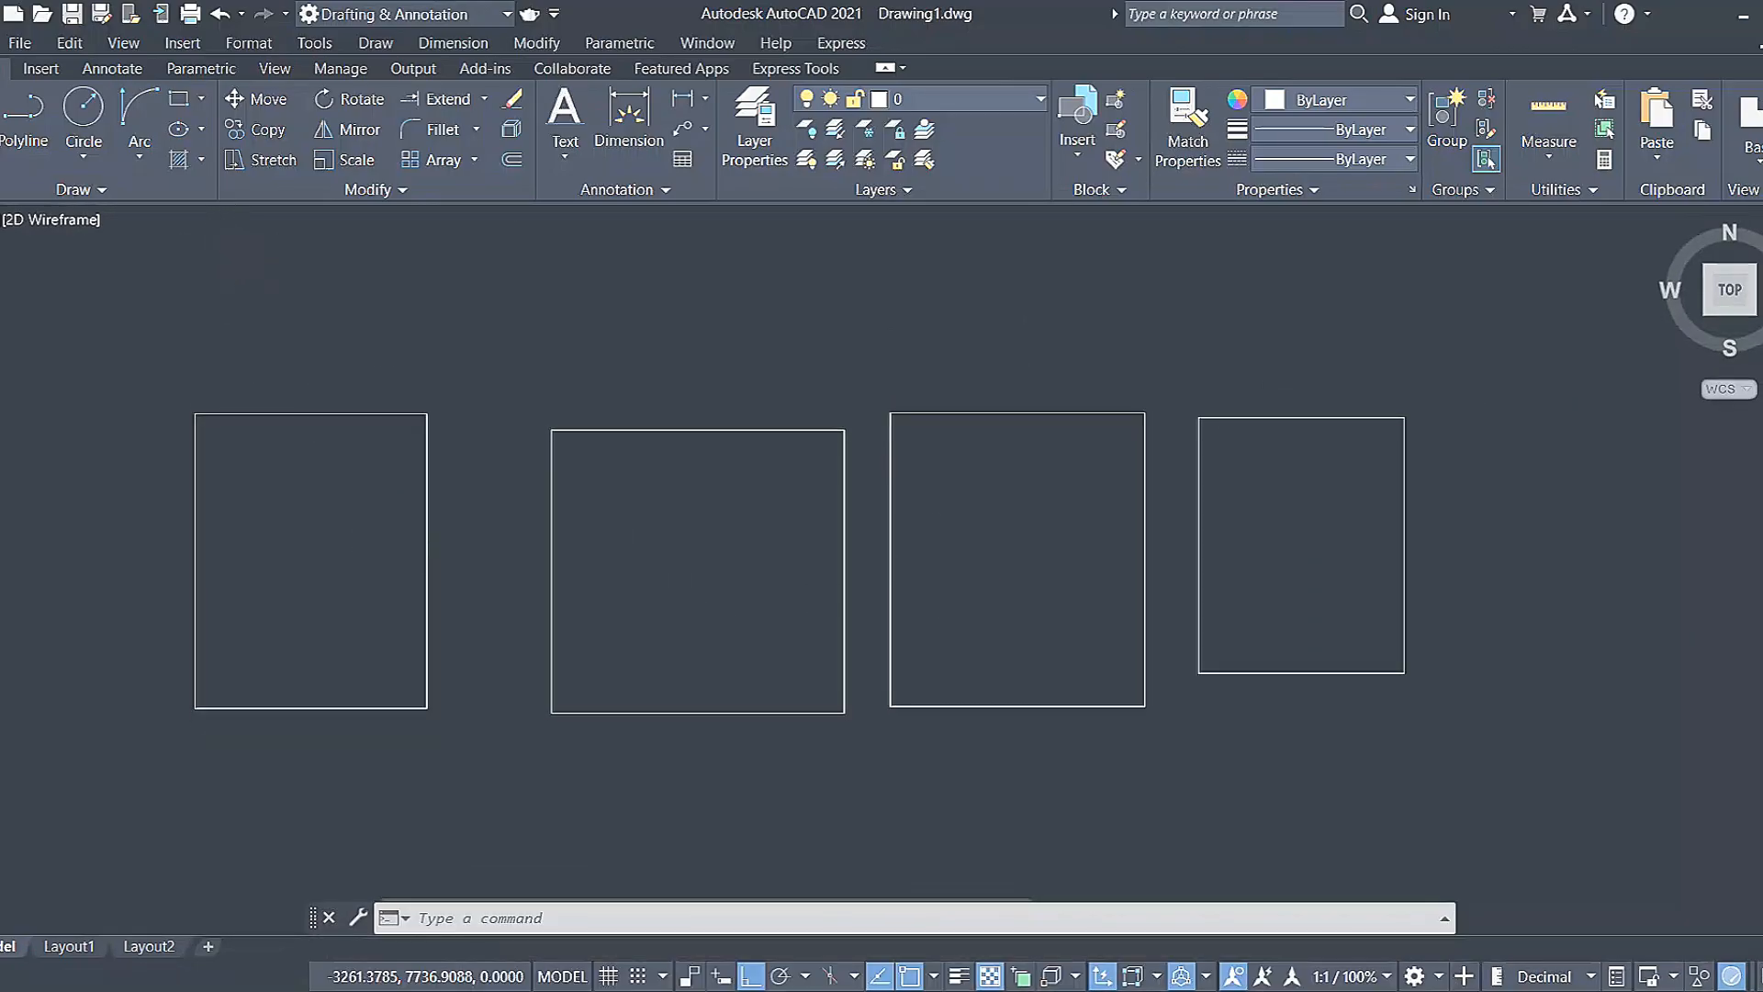
Fill the leftmost rectangle with a Solid hatch in the ByLayer colour.
click(201, 162)
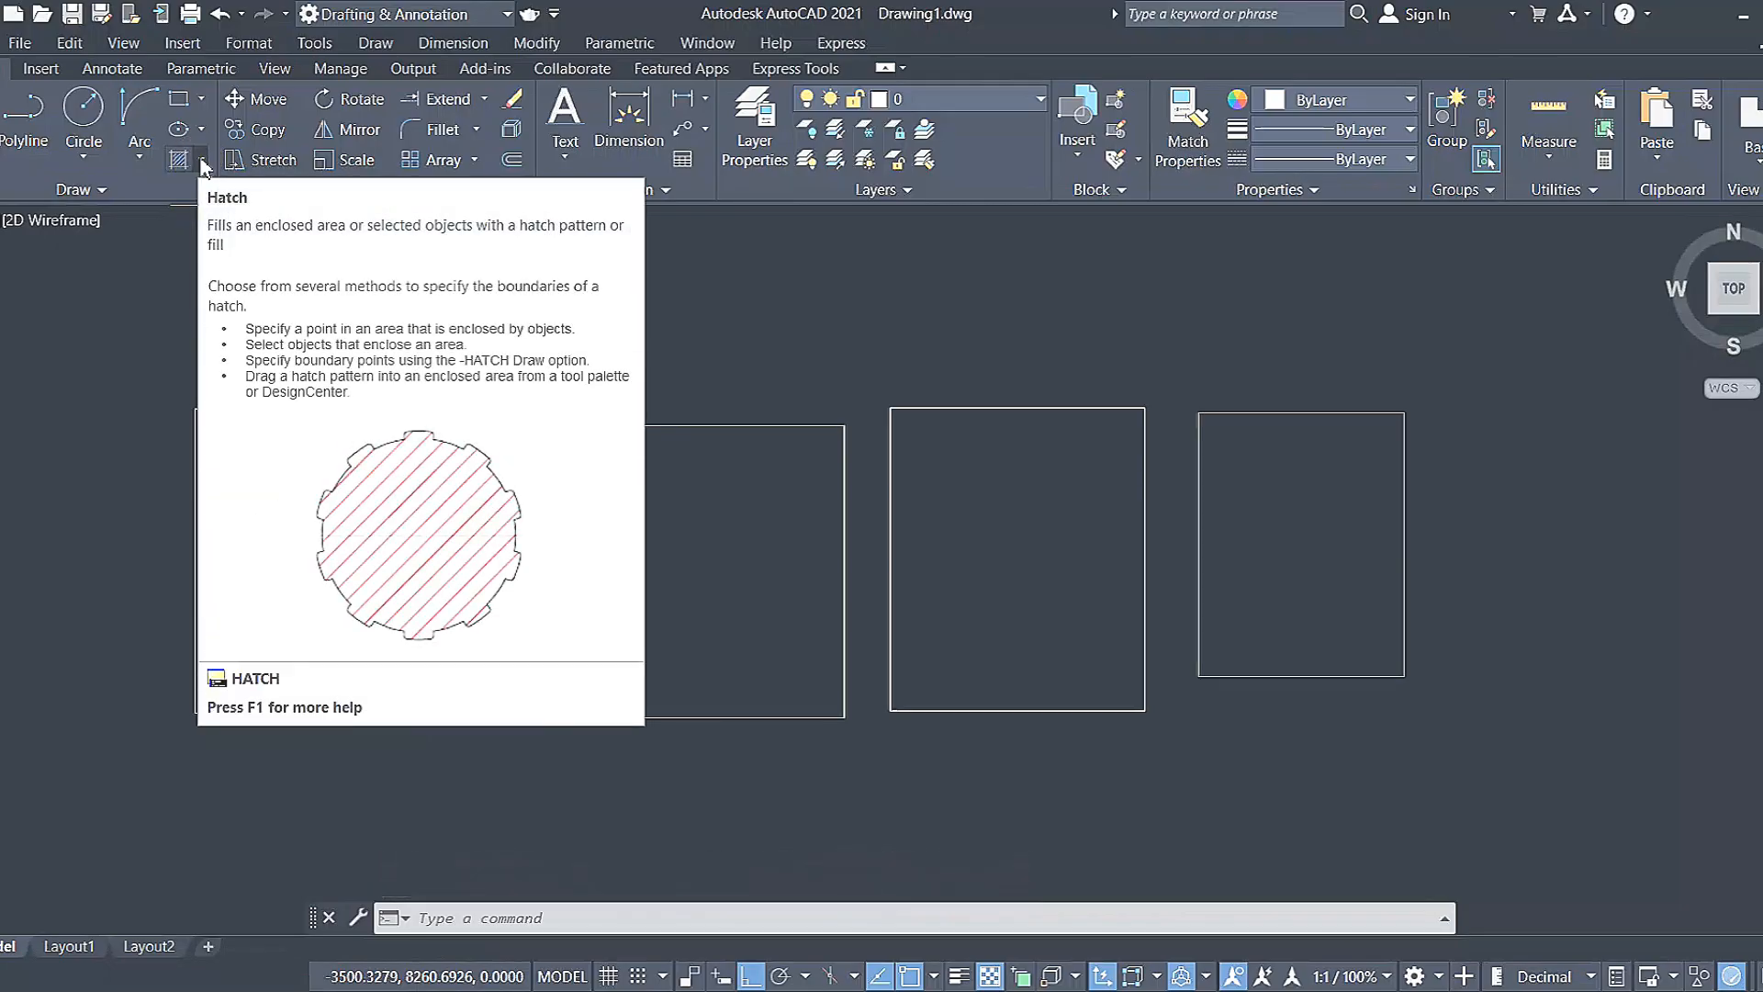
click(201, 162)
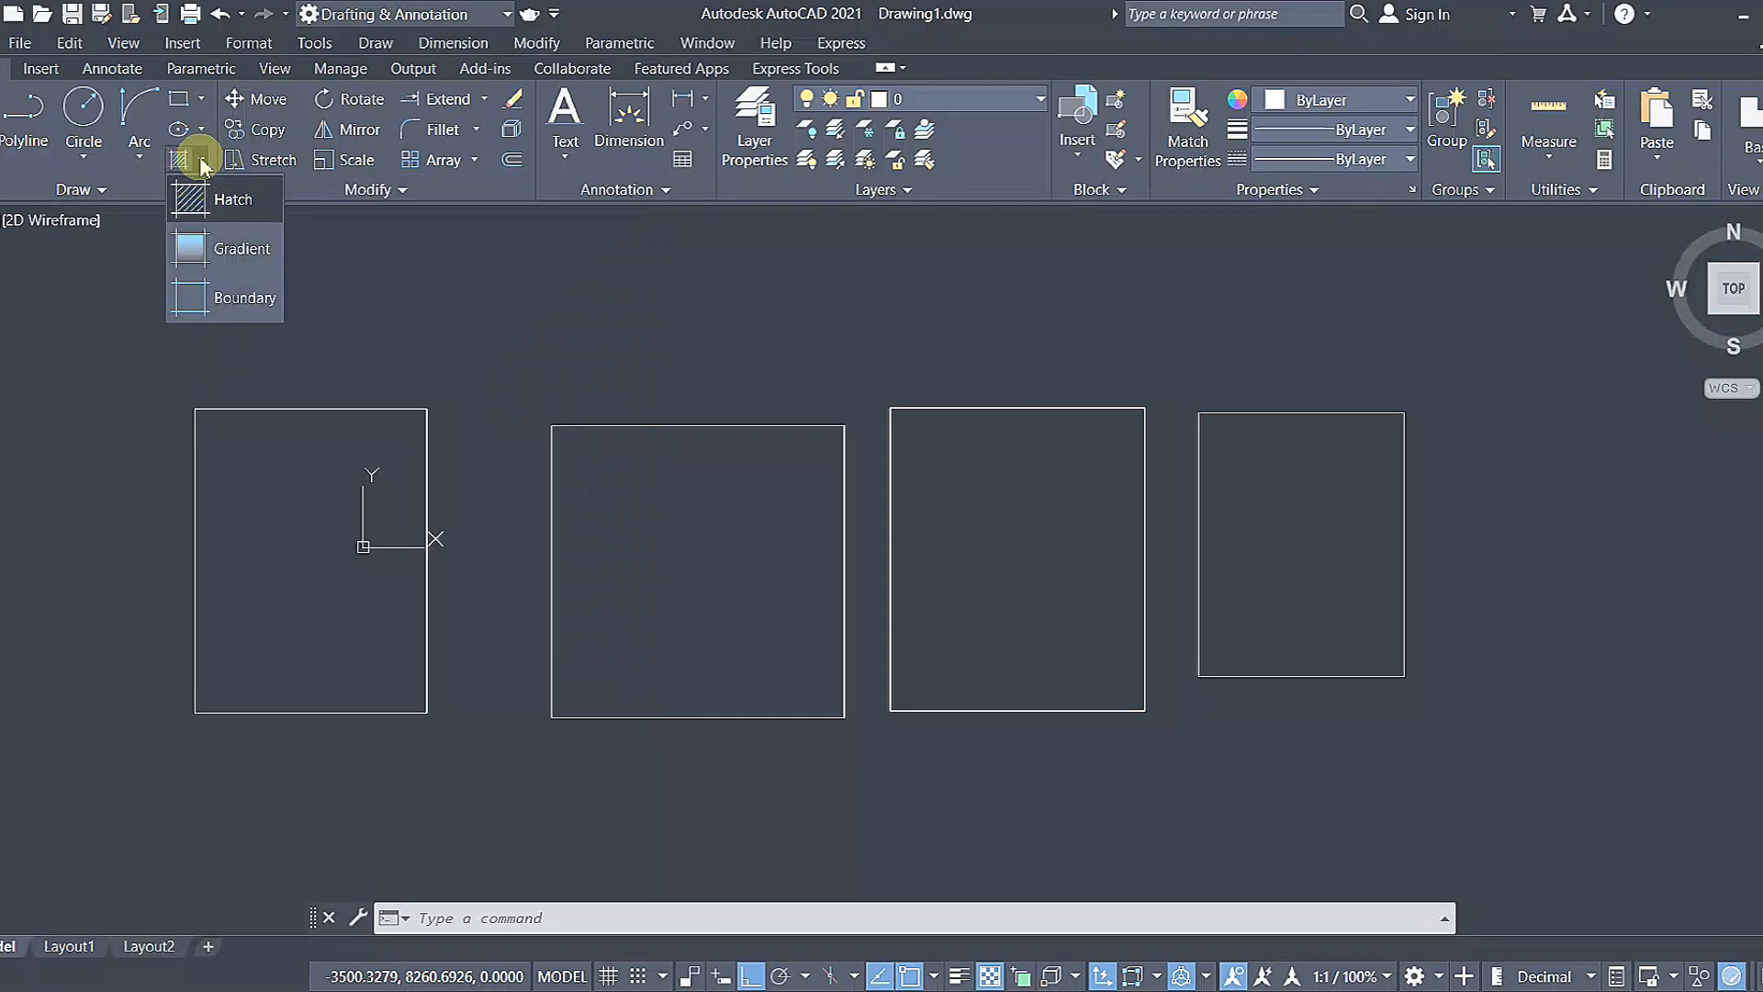
click(220, 202)
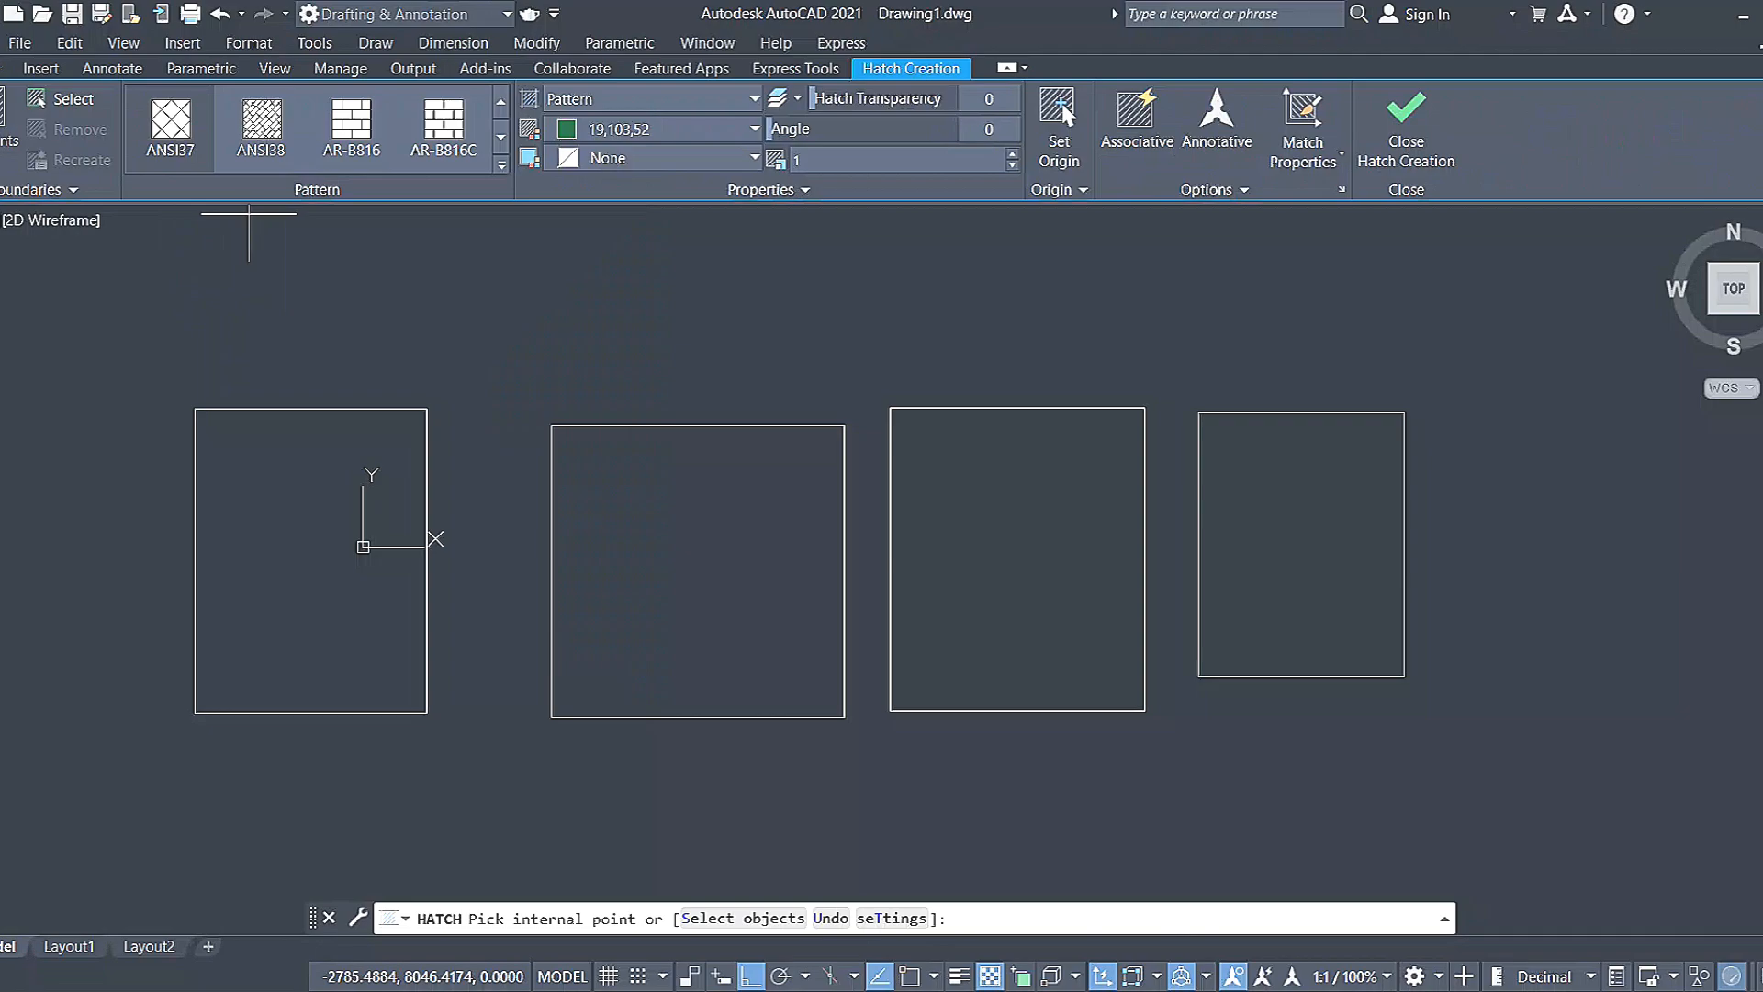
click(583, 98)
click(586, 116)
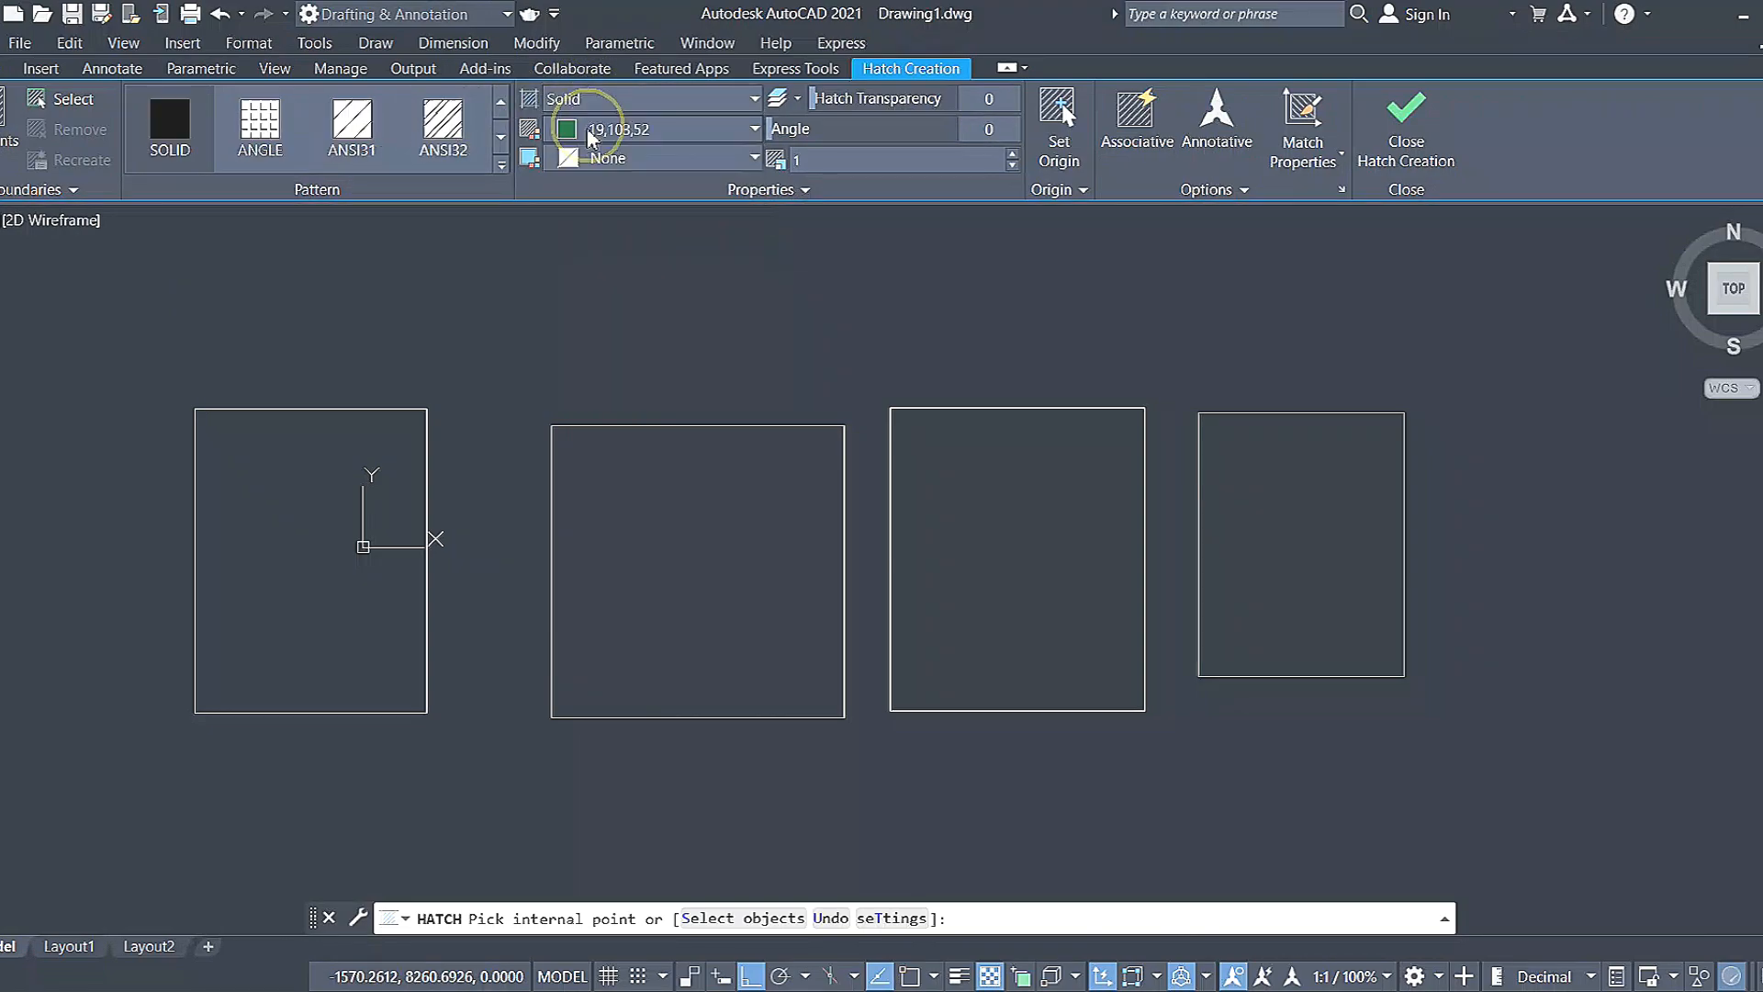
click(634, 133)
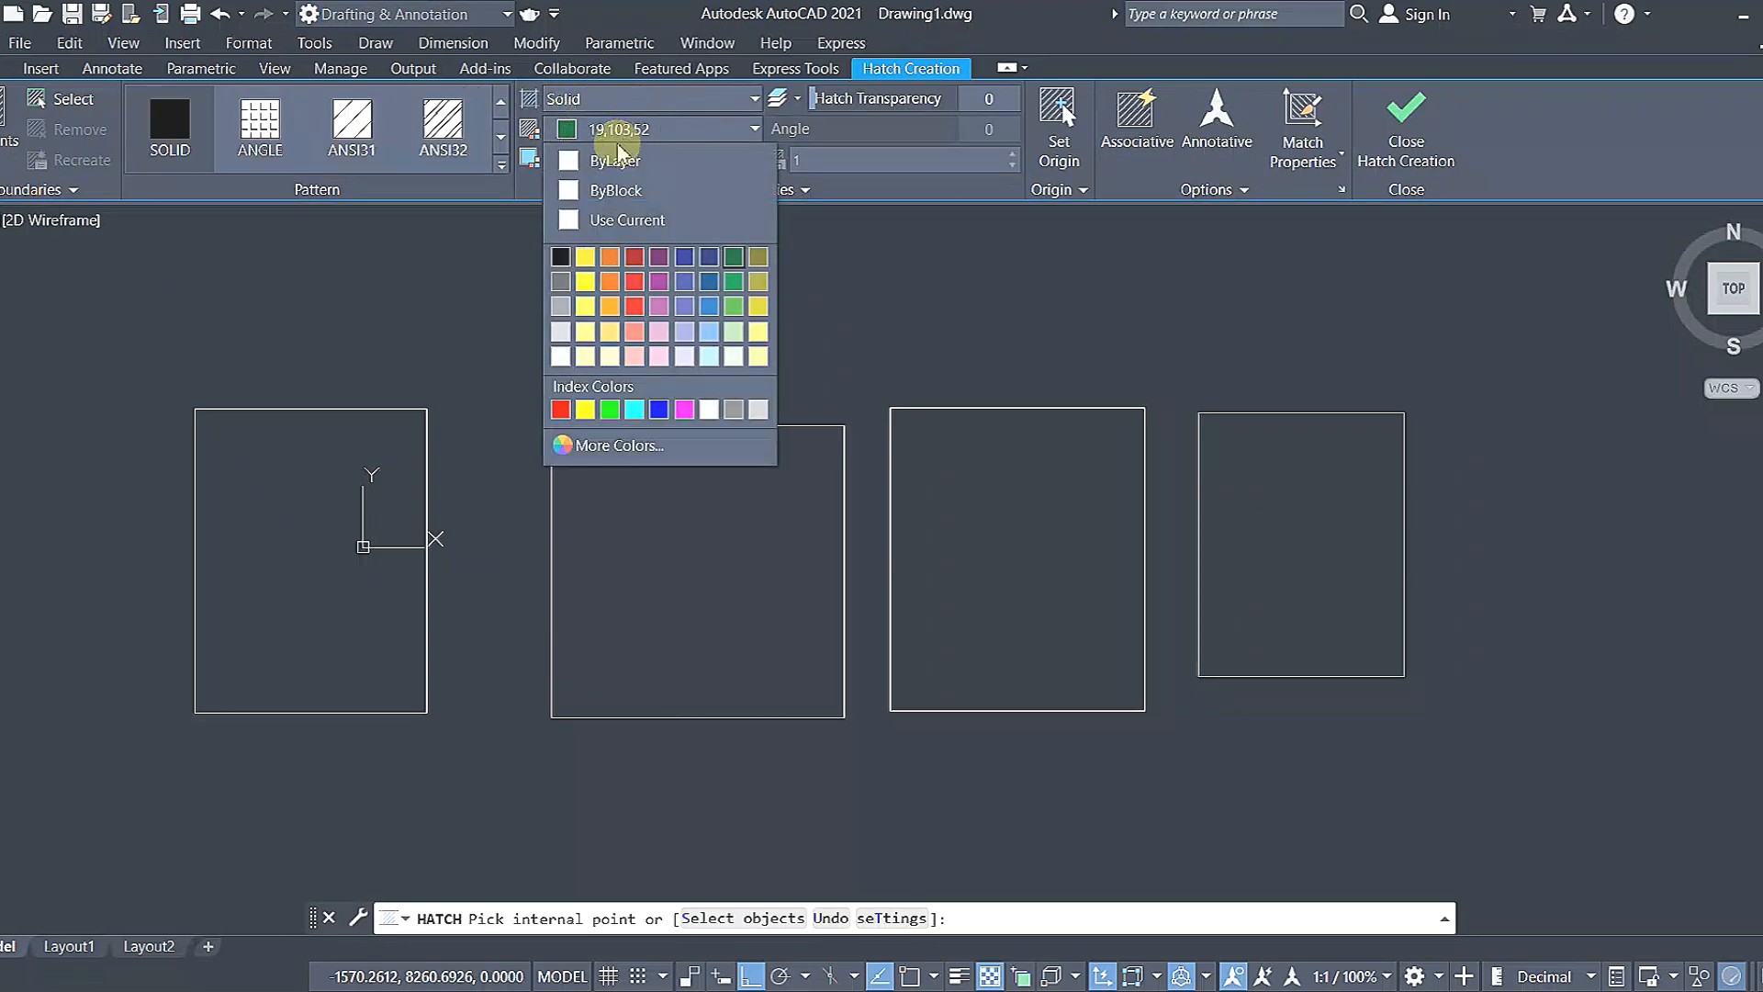
click(611, 175)
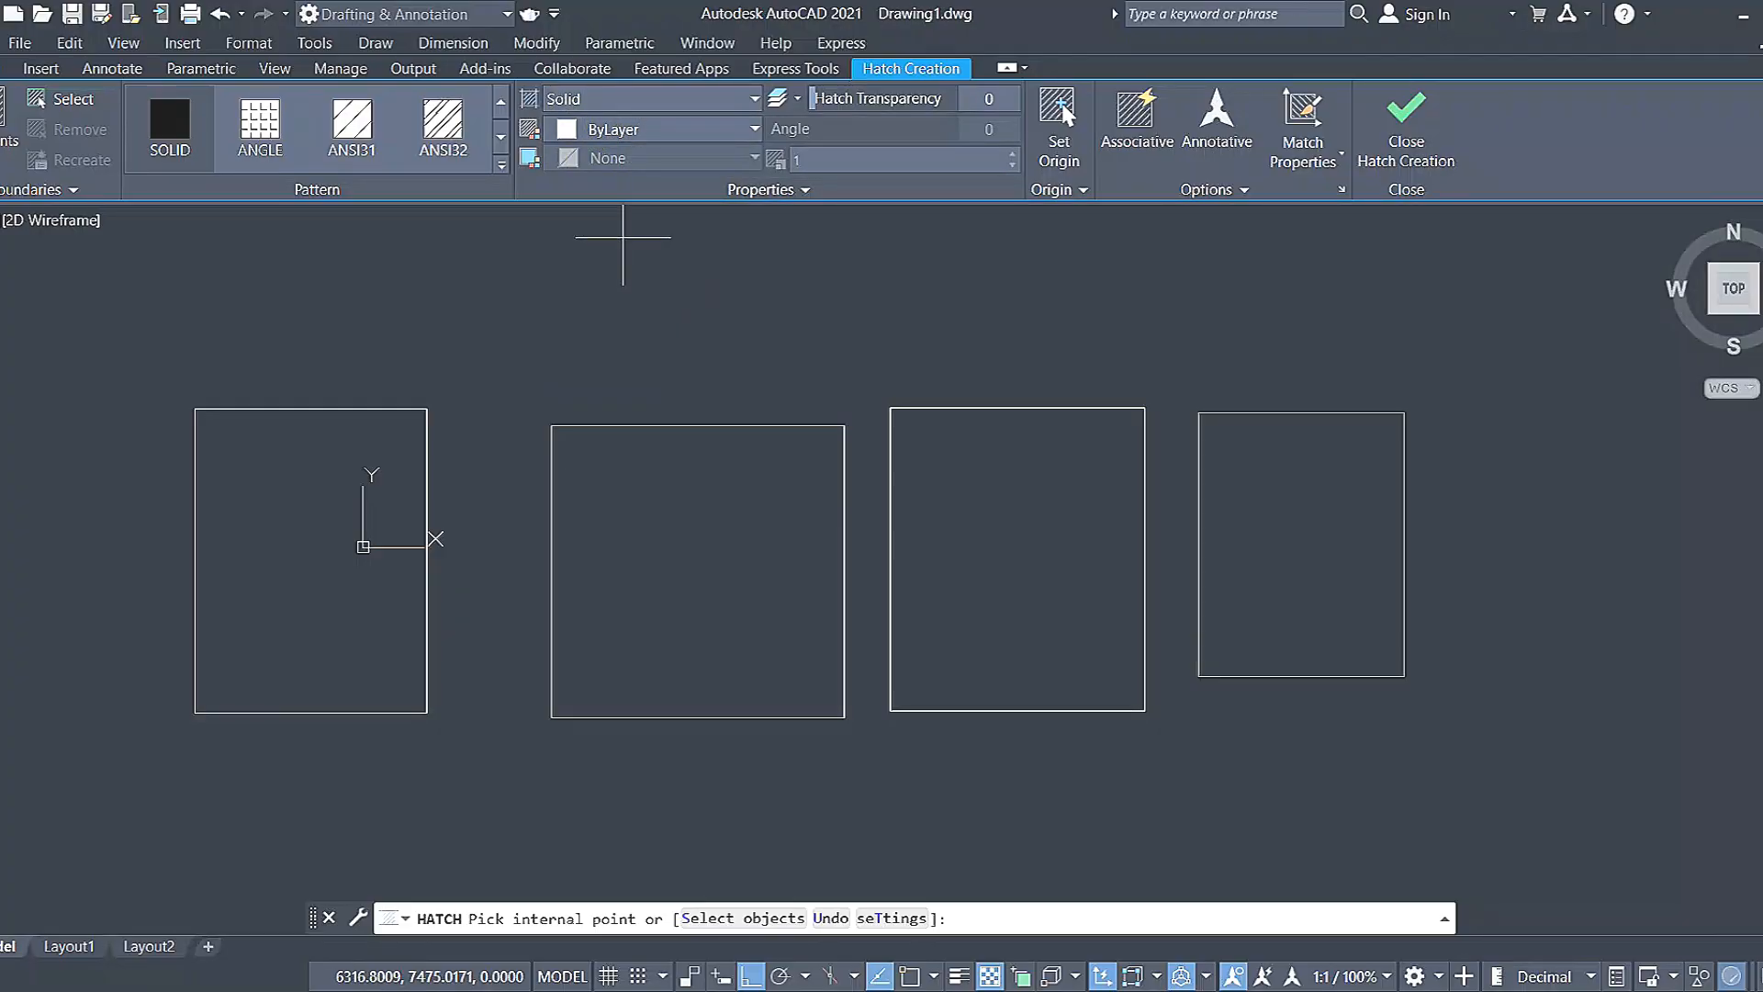
click(622, 131)
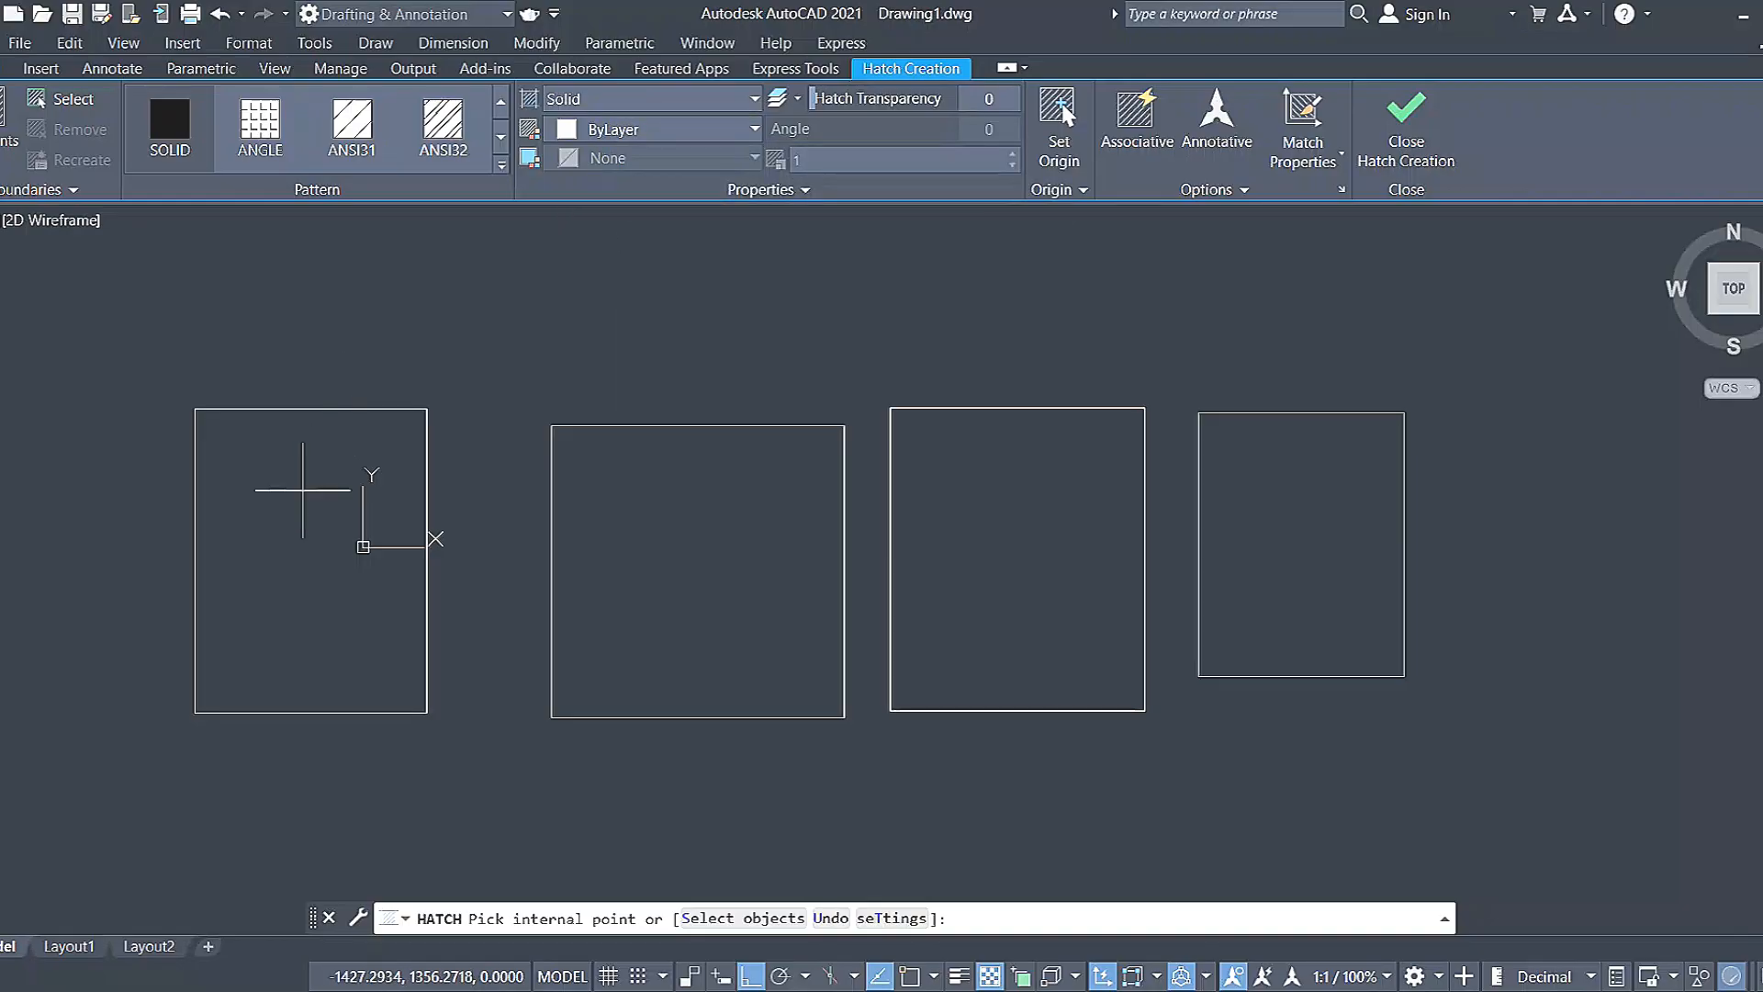
click(571, 138)
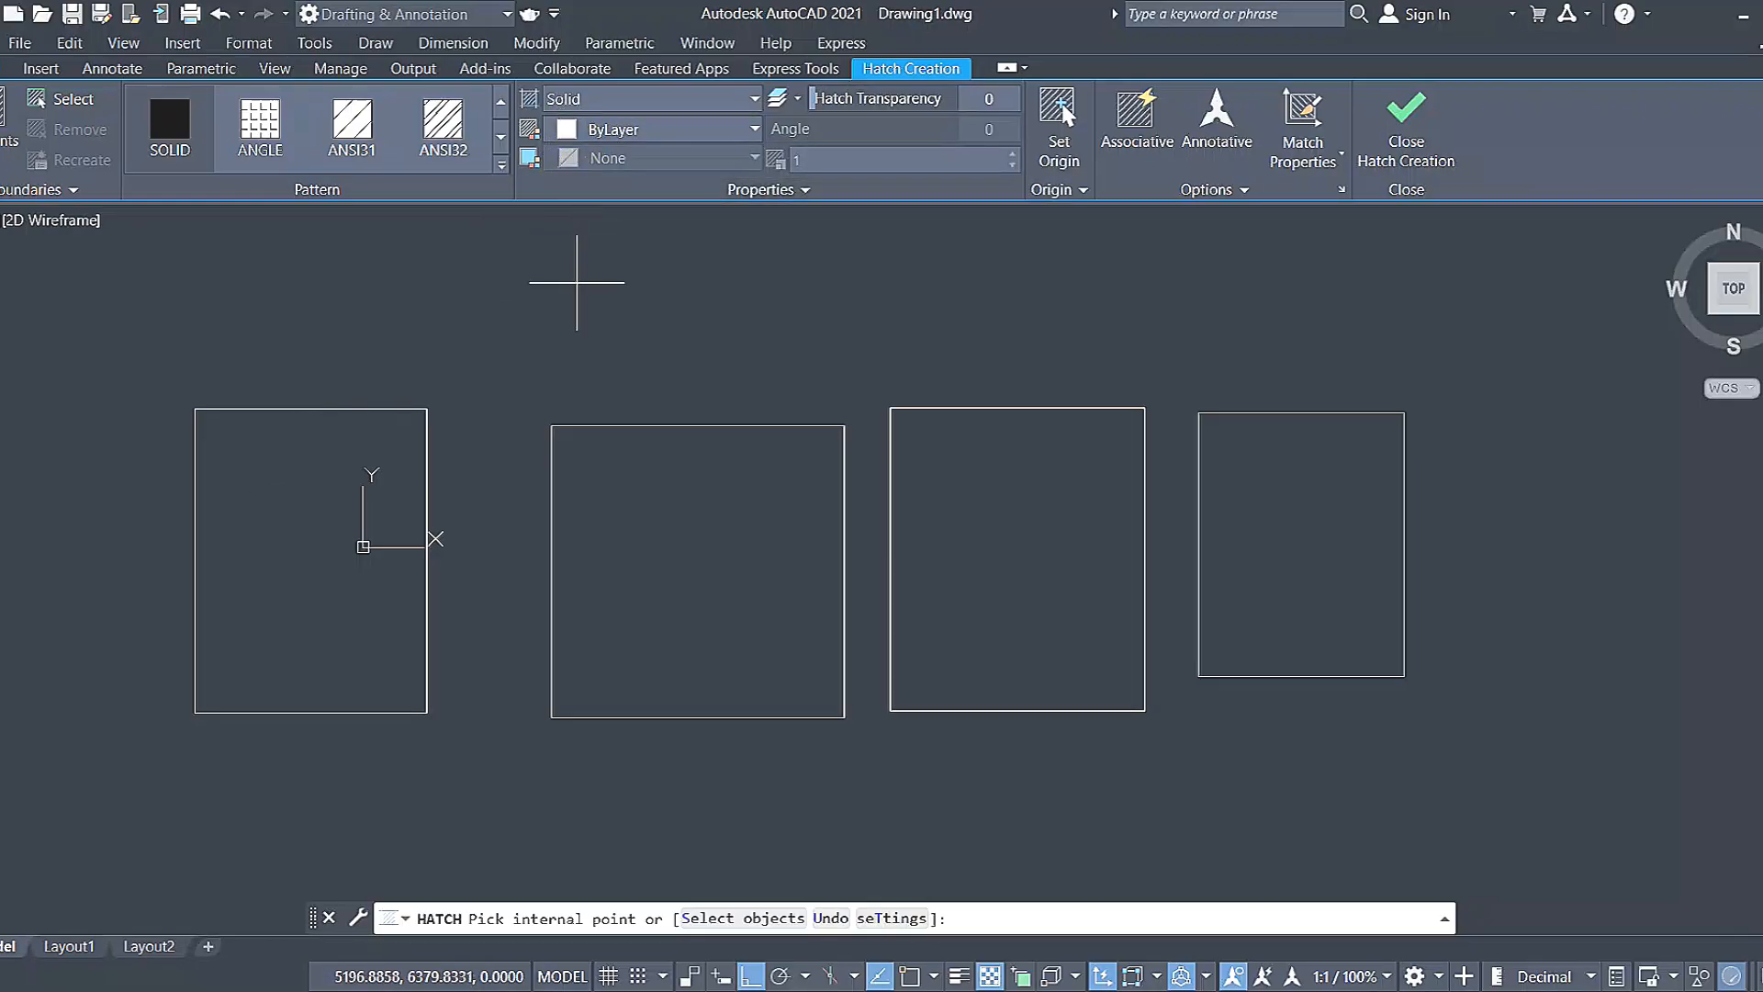
click(304, 480)
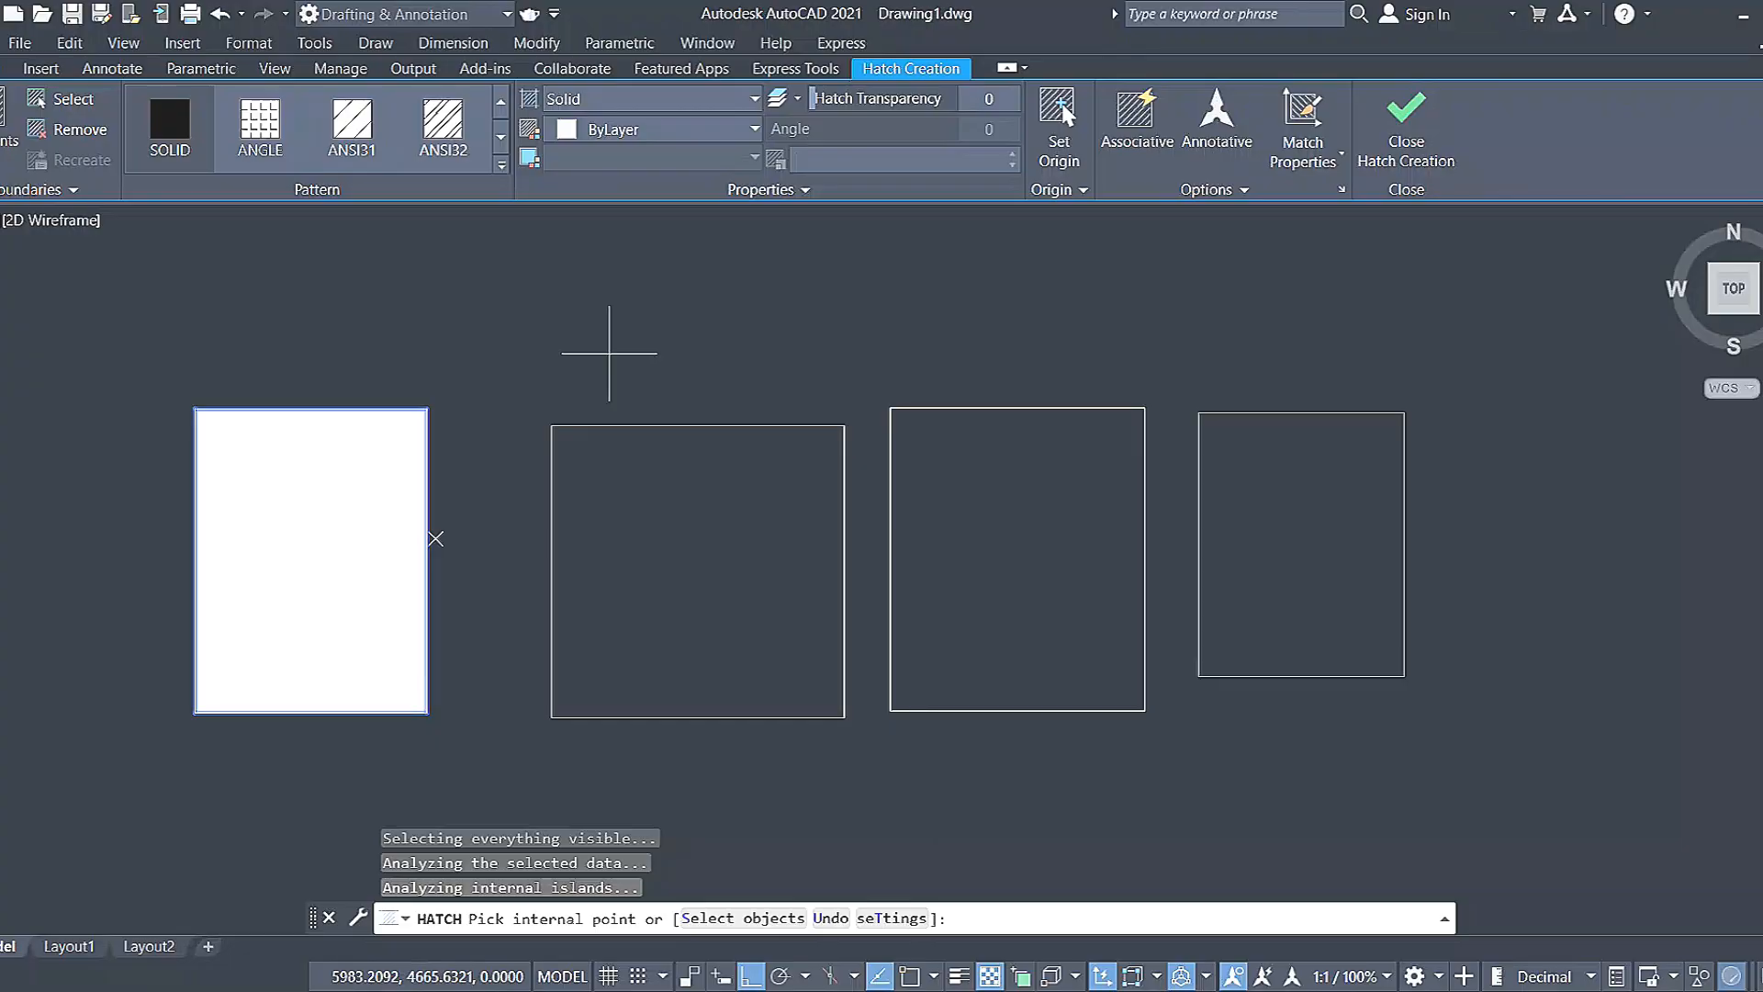
Try 147,39,143 and 19,155,72 as the new solid fill's colour, settle on 114,116,48, and finish the hatch.
click(617, 129)
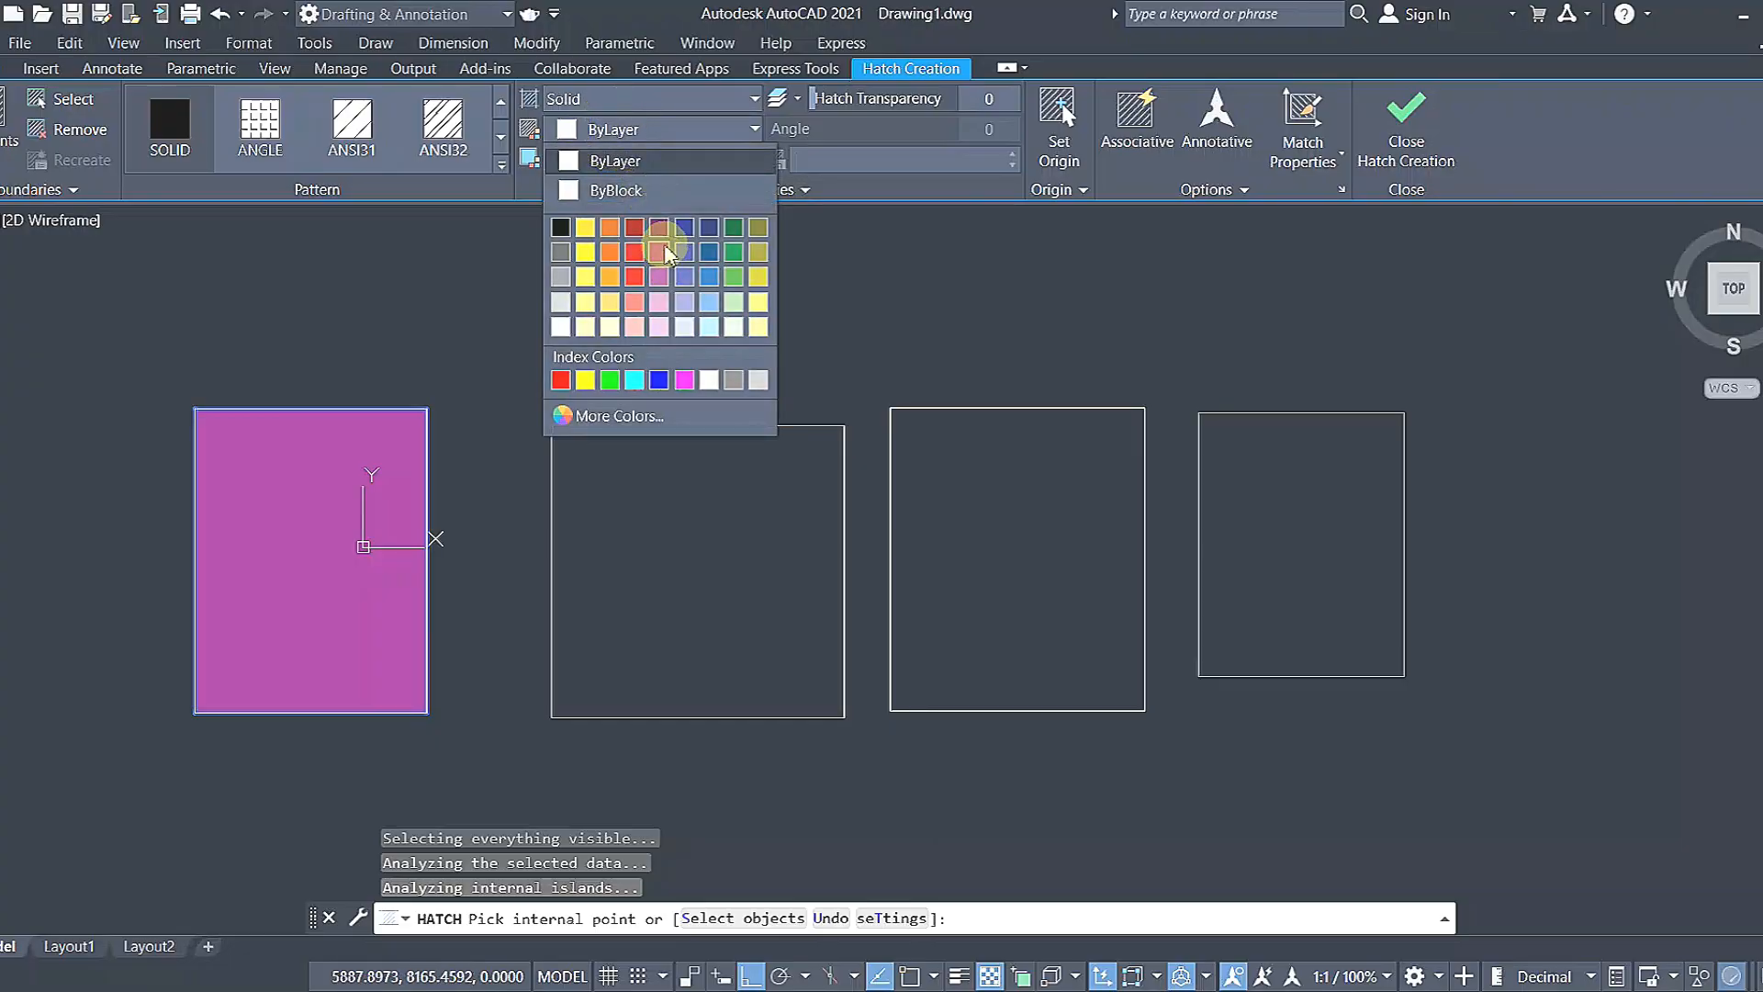
click(665, 250)
click(643, 129)
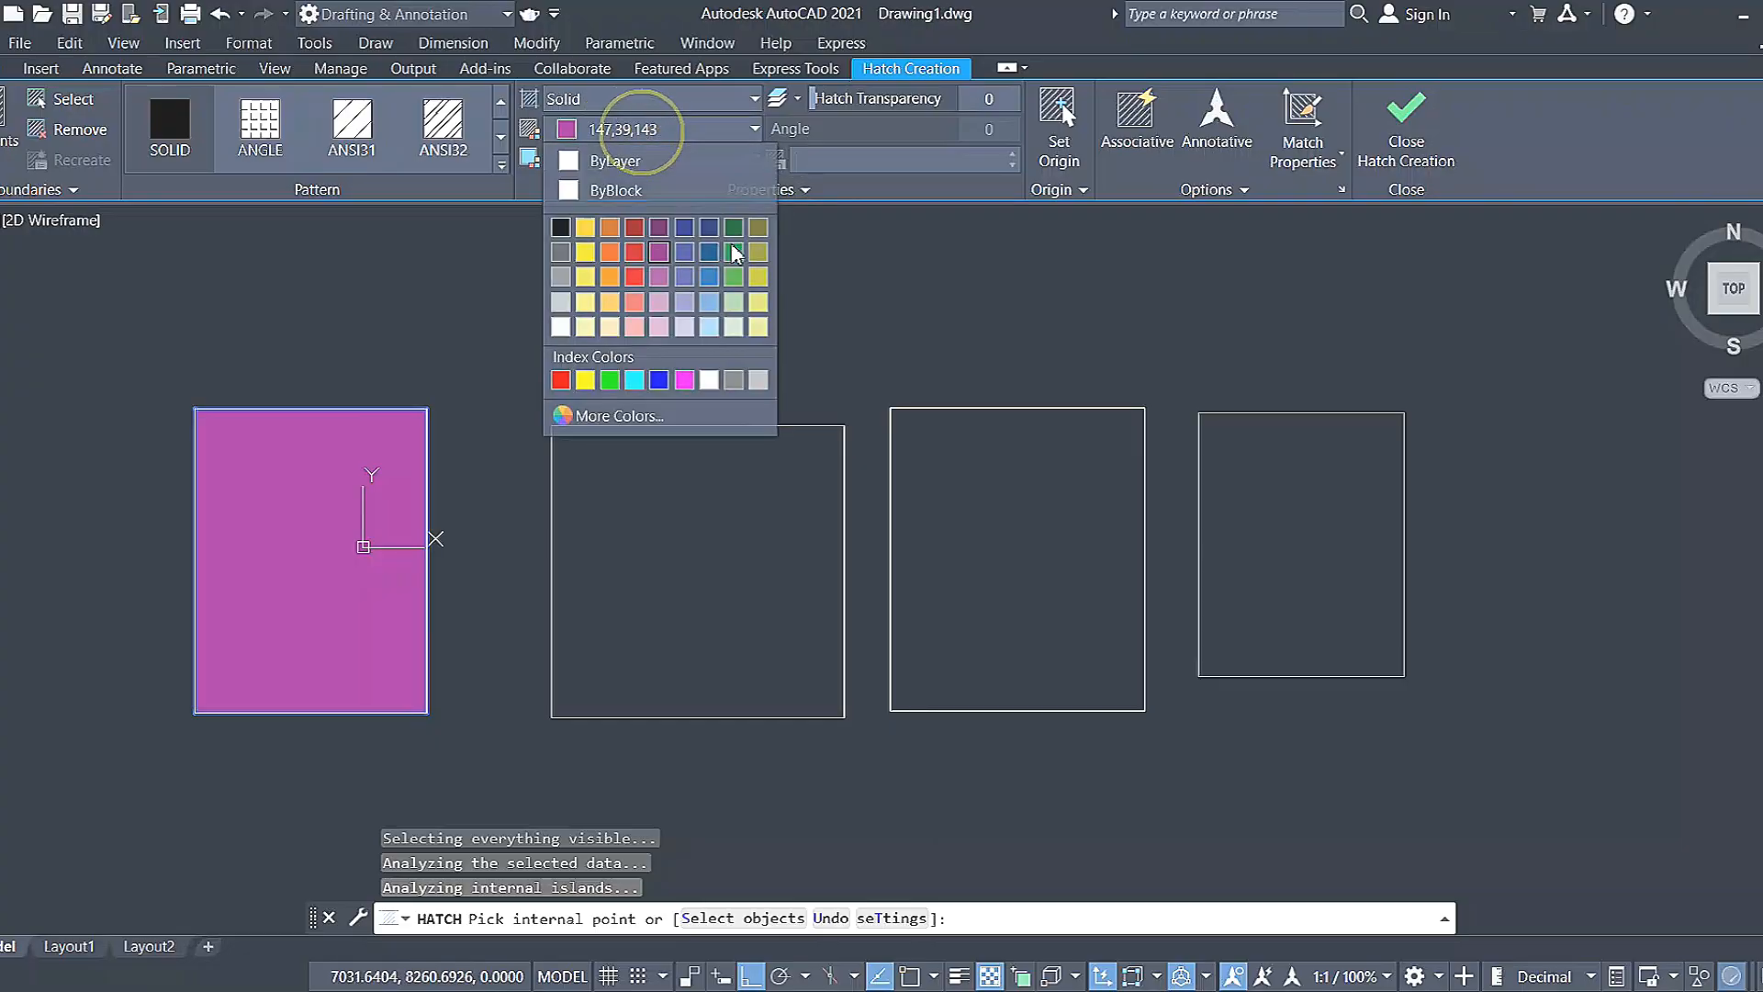
click(734, 251)
click(677, 134)
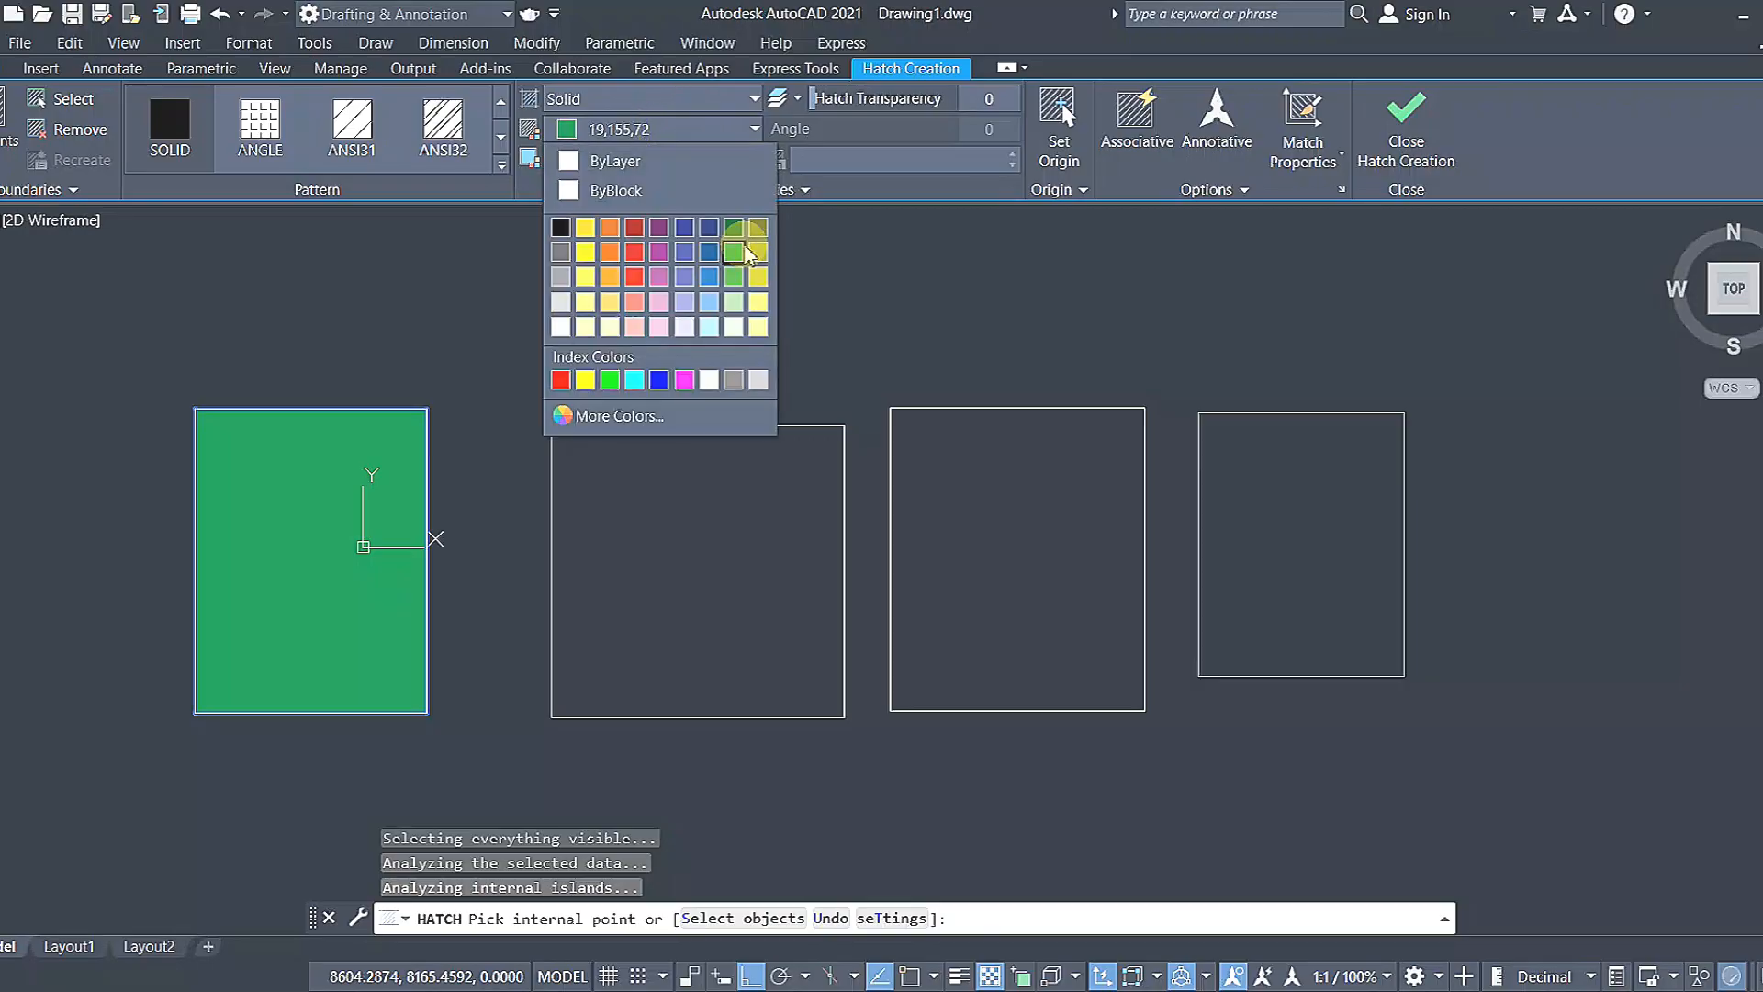
click(751, 231)
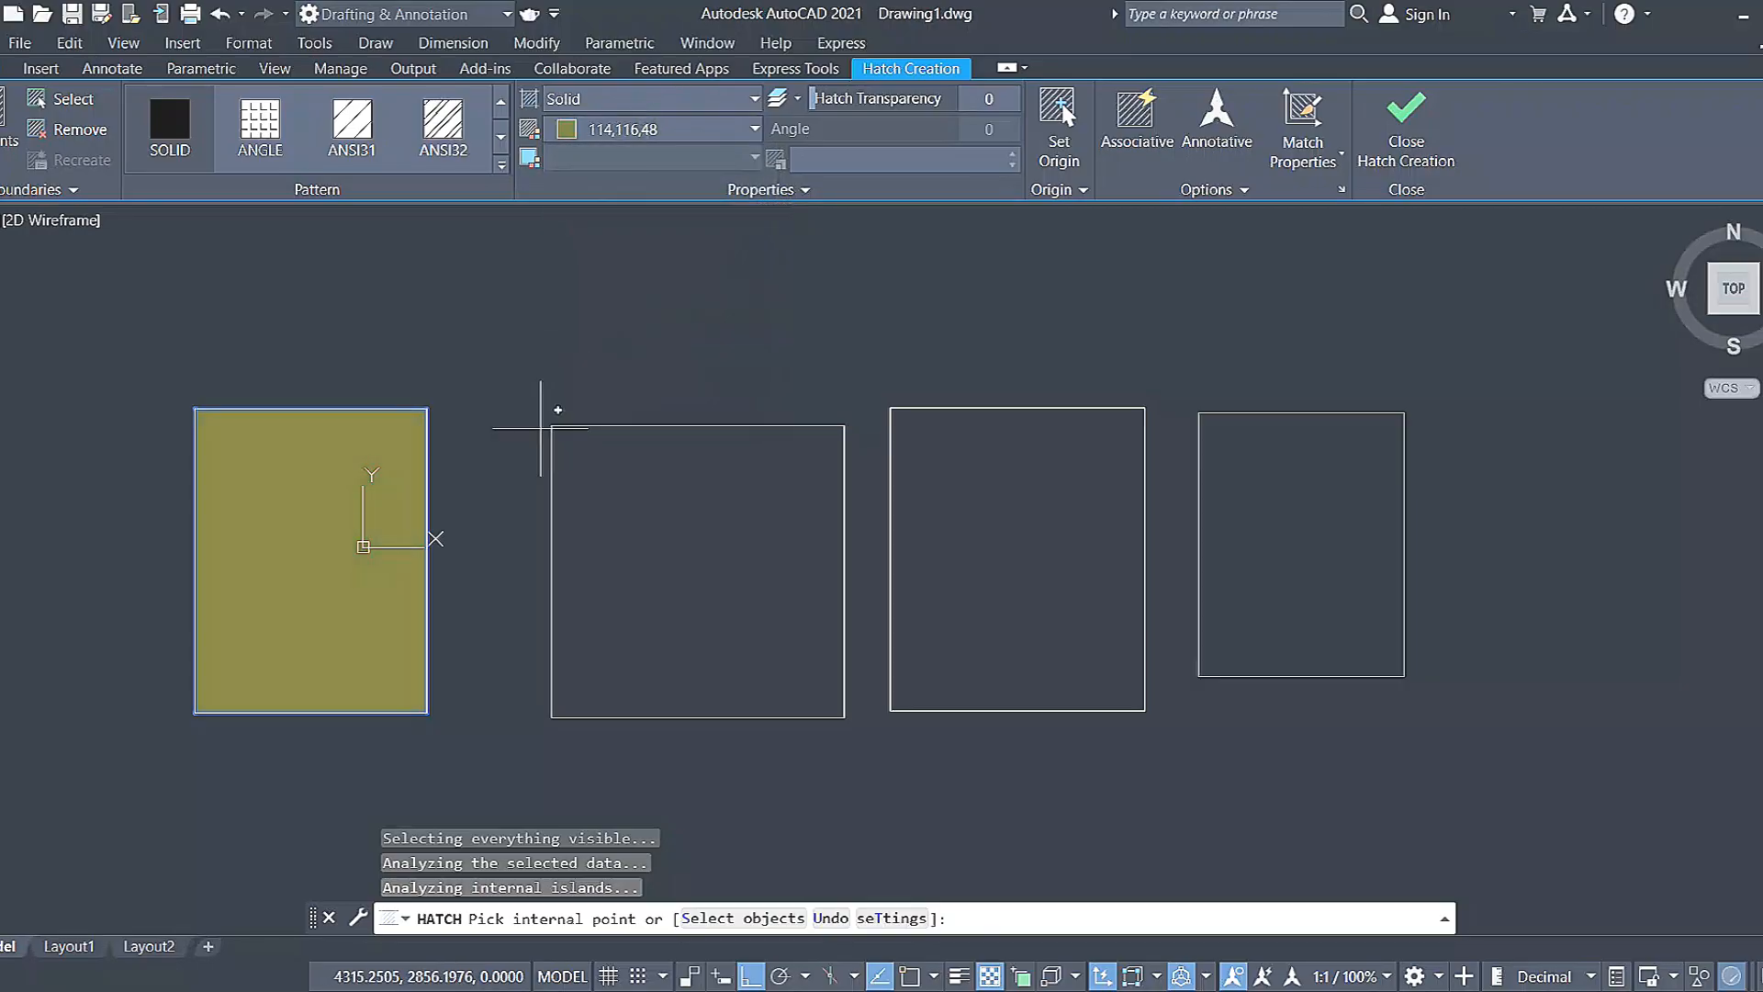
key(Escape)
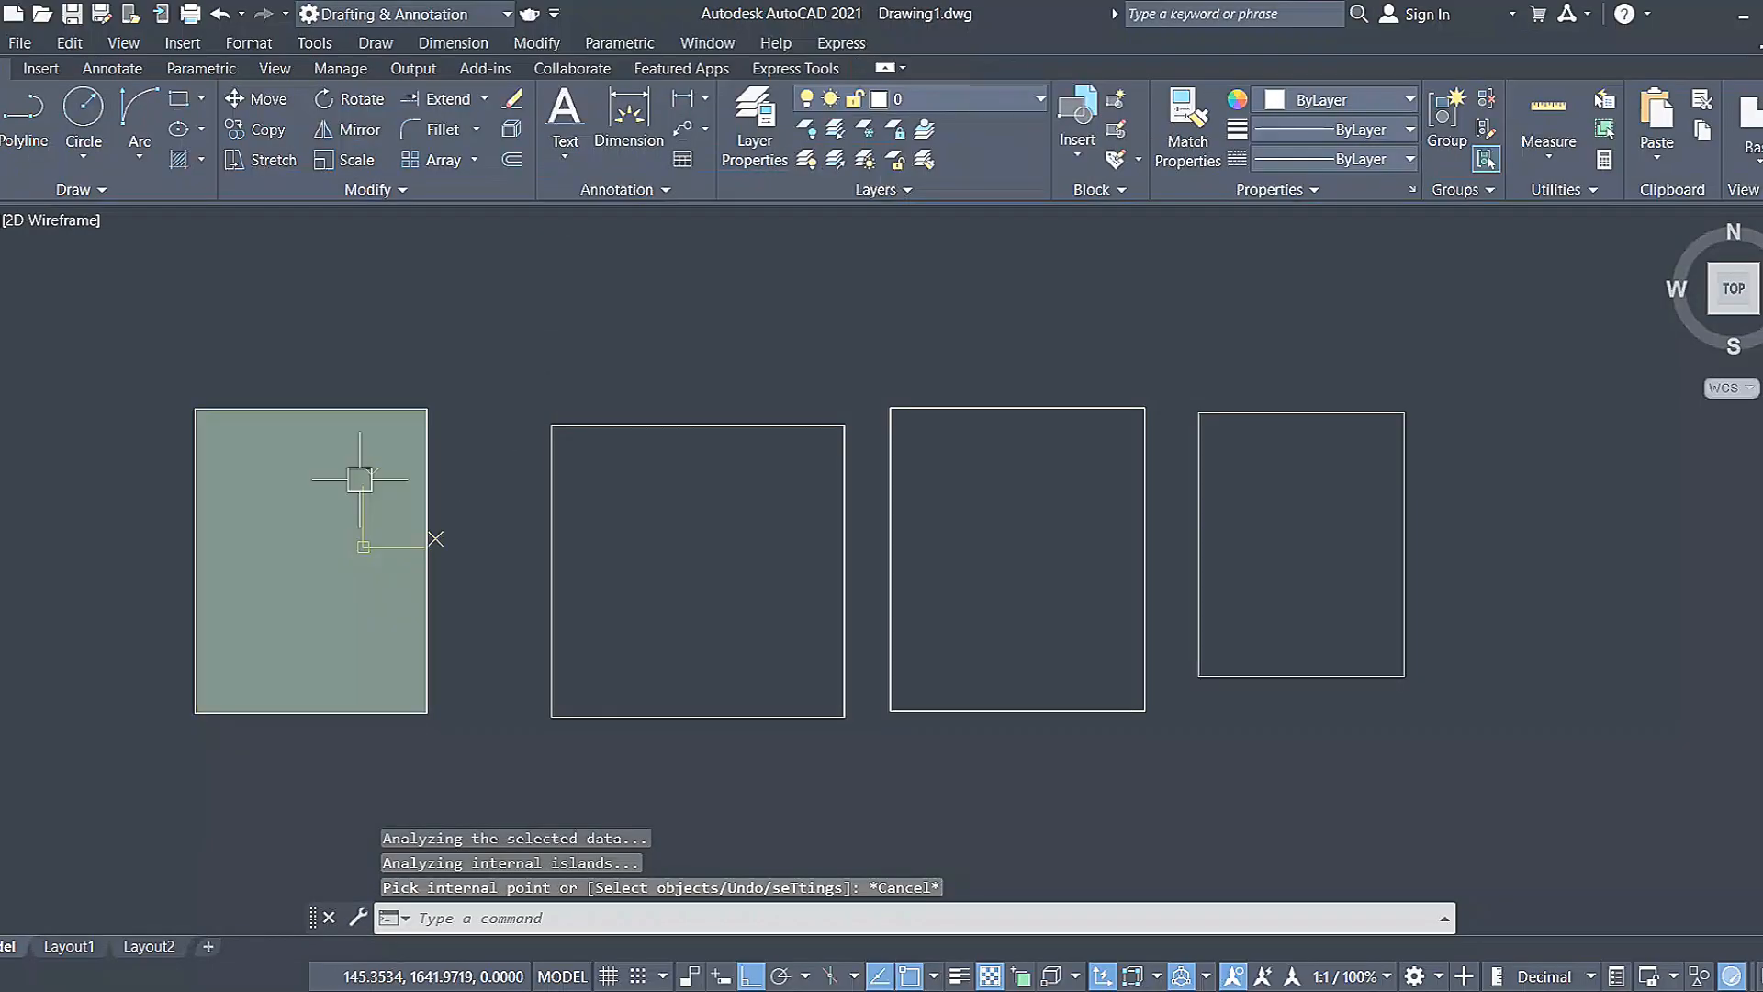
Set the transparency of the leftmost rectangle's solid hatch to 50.
click(367, 473)
click(677, 284)
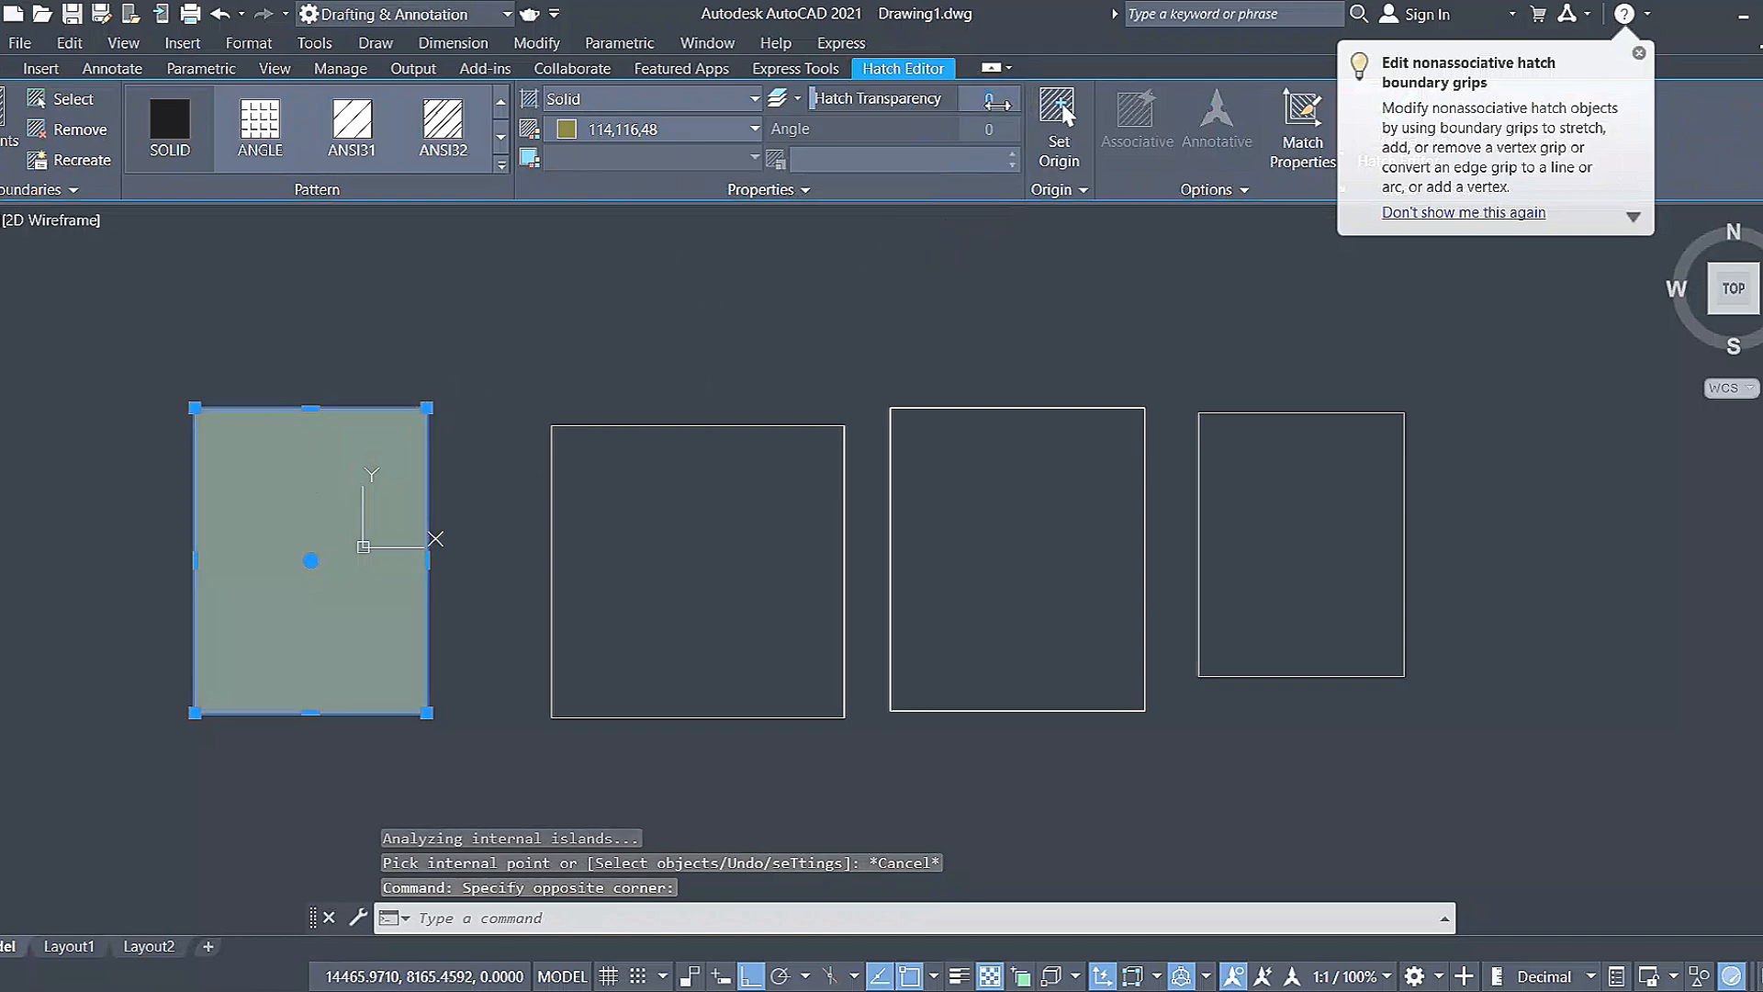
key(Return)
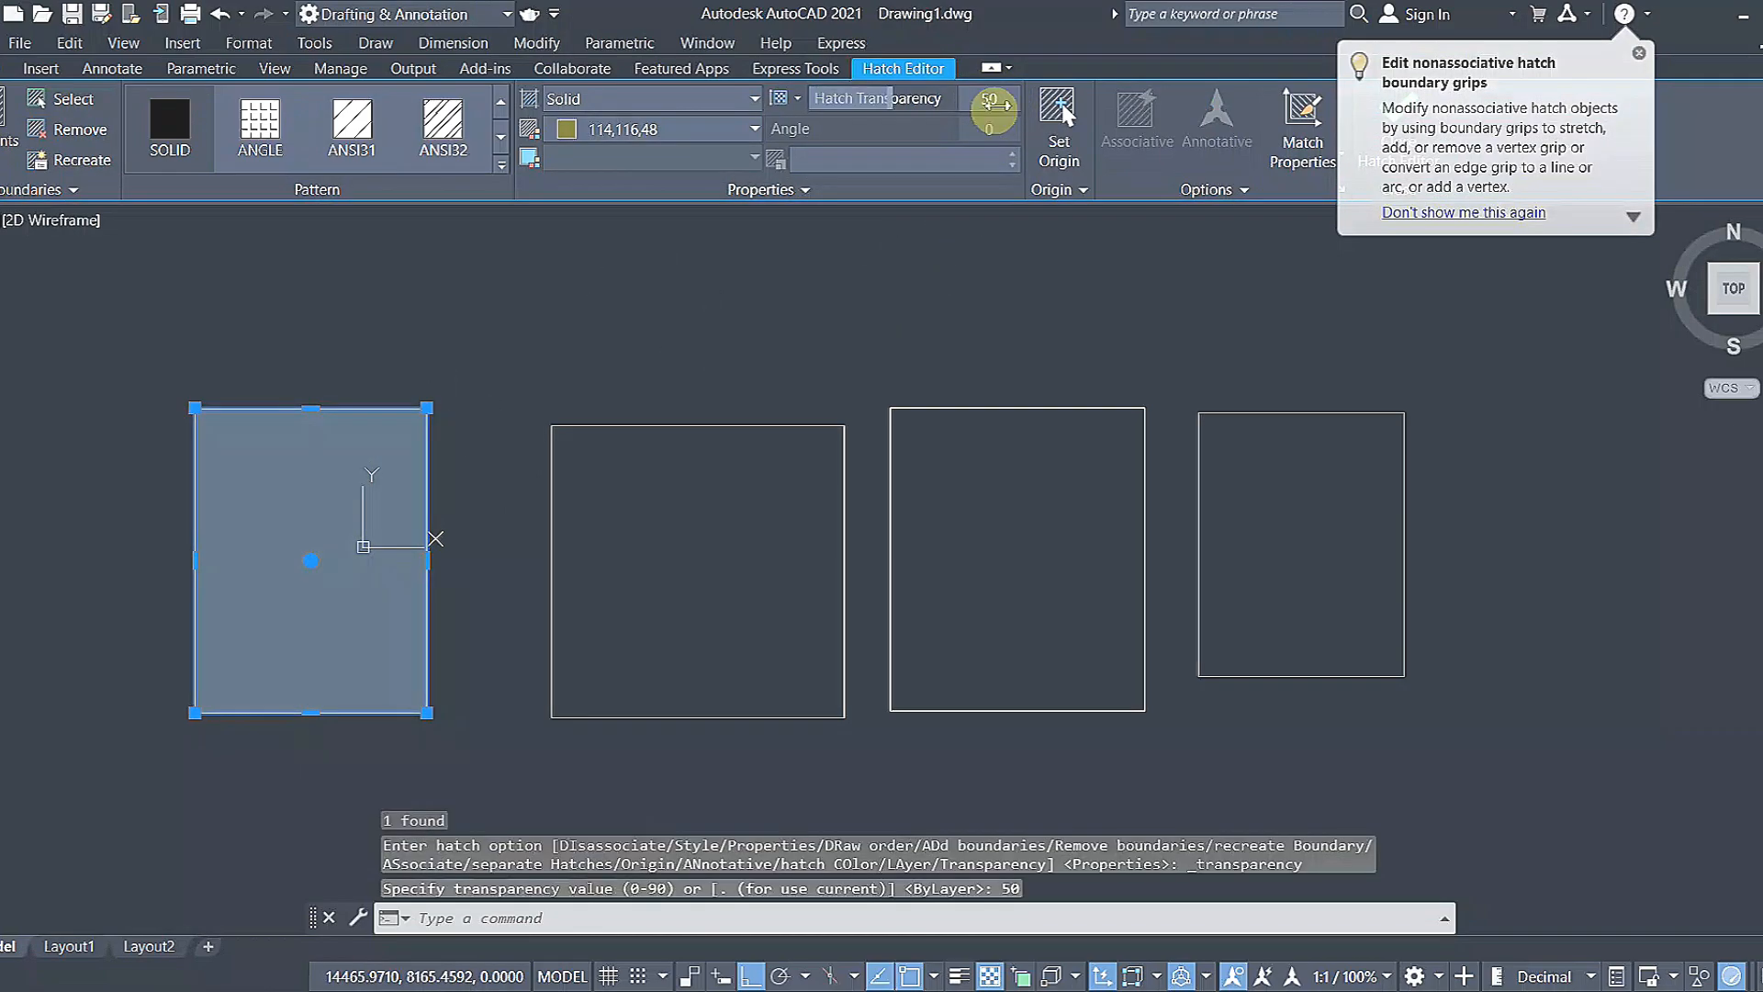
Return the leftmost rectangle's solid hatch to a transparency of 0.
click(372, 505)
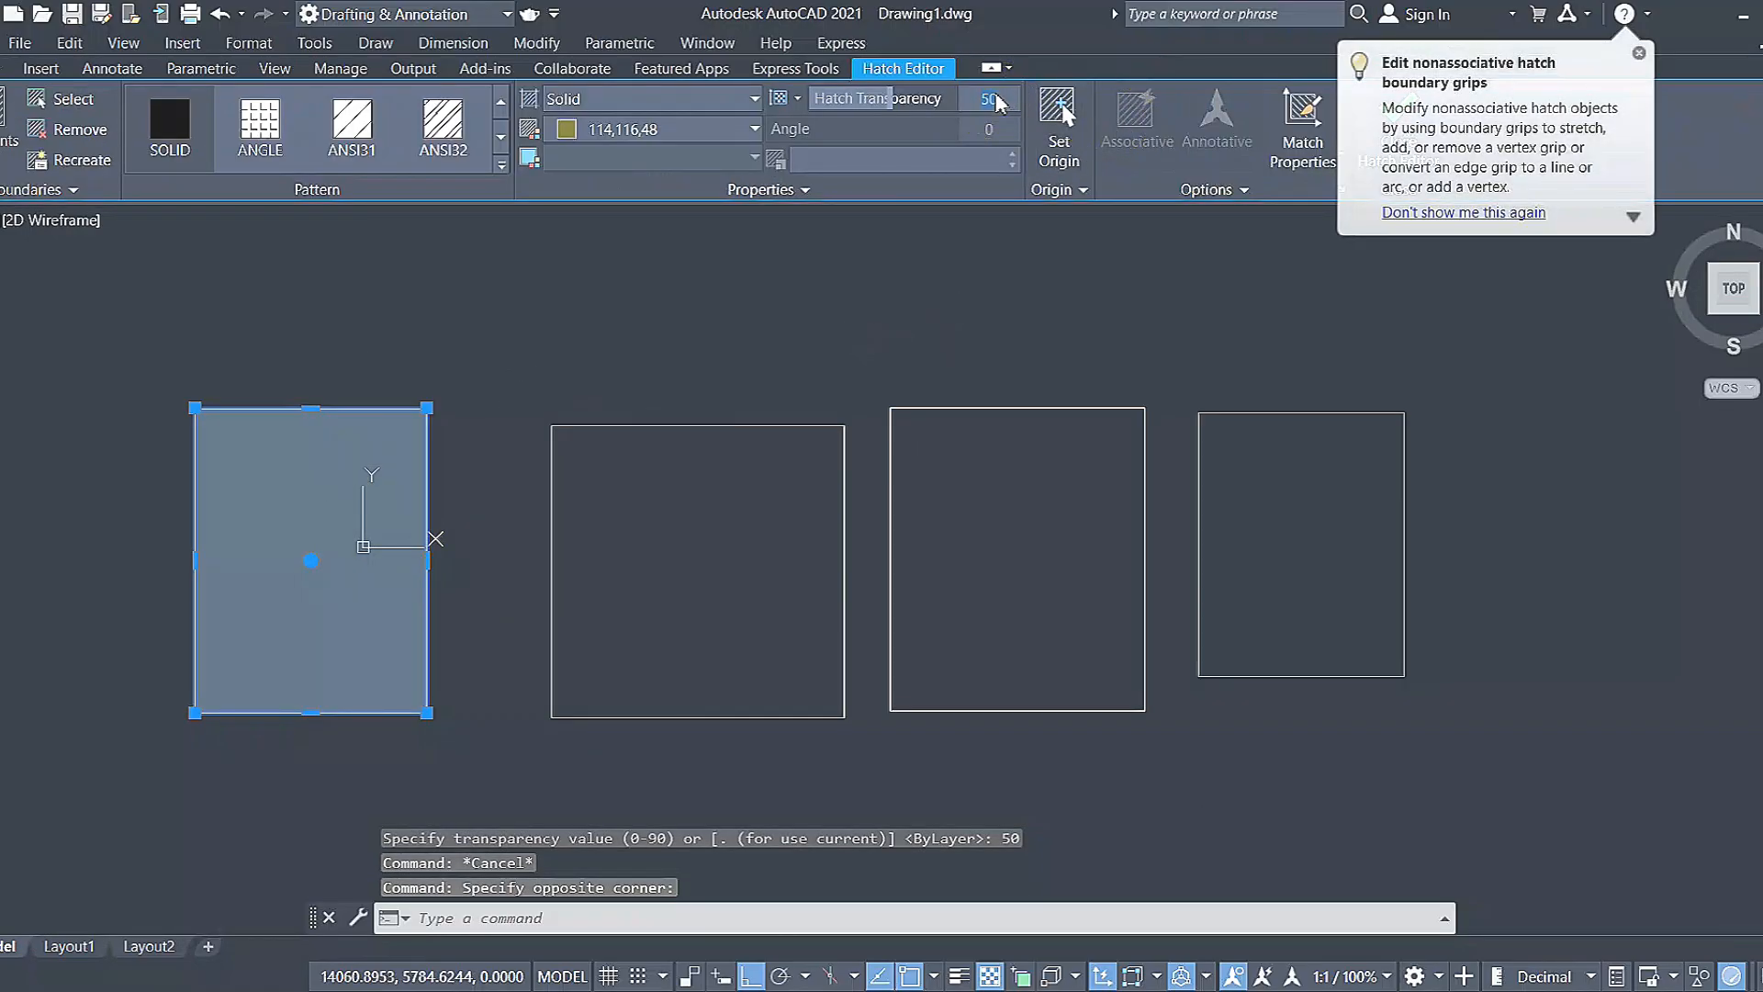
text(0)
key(Return)
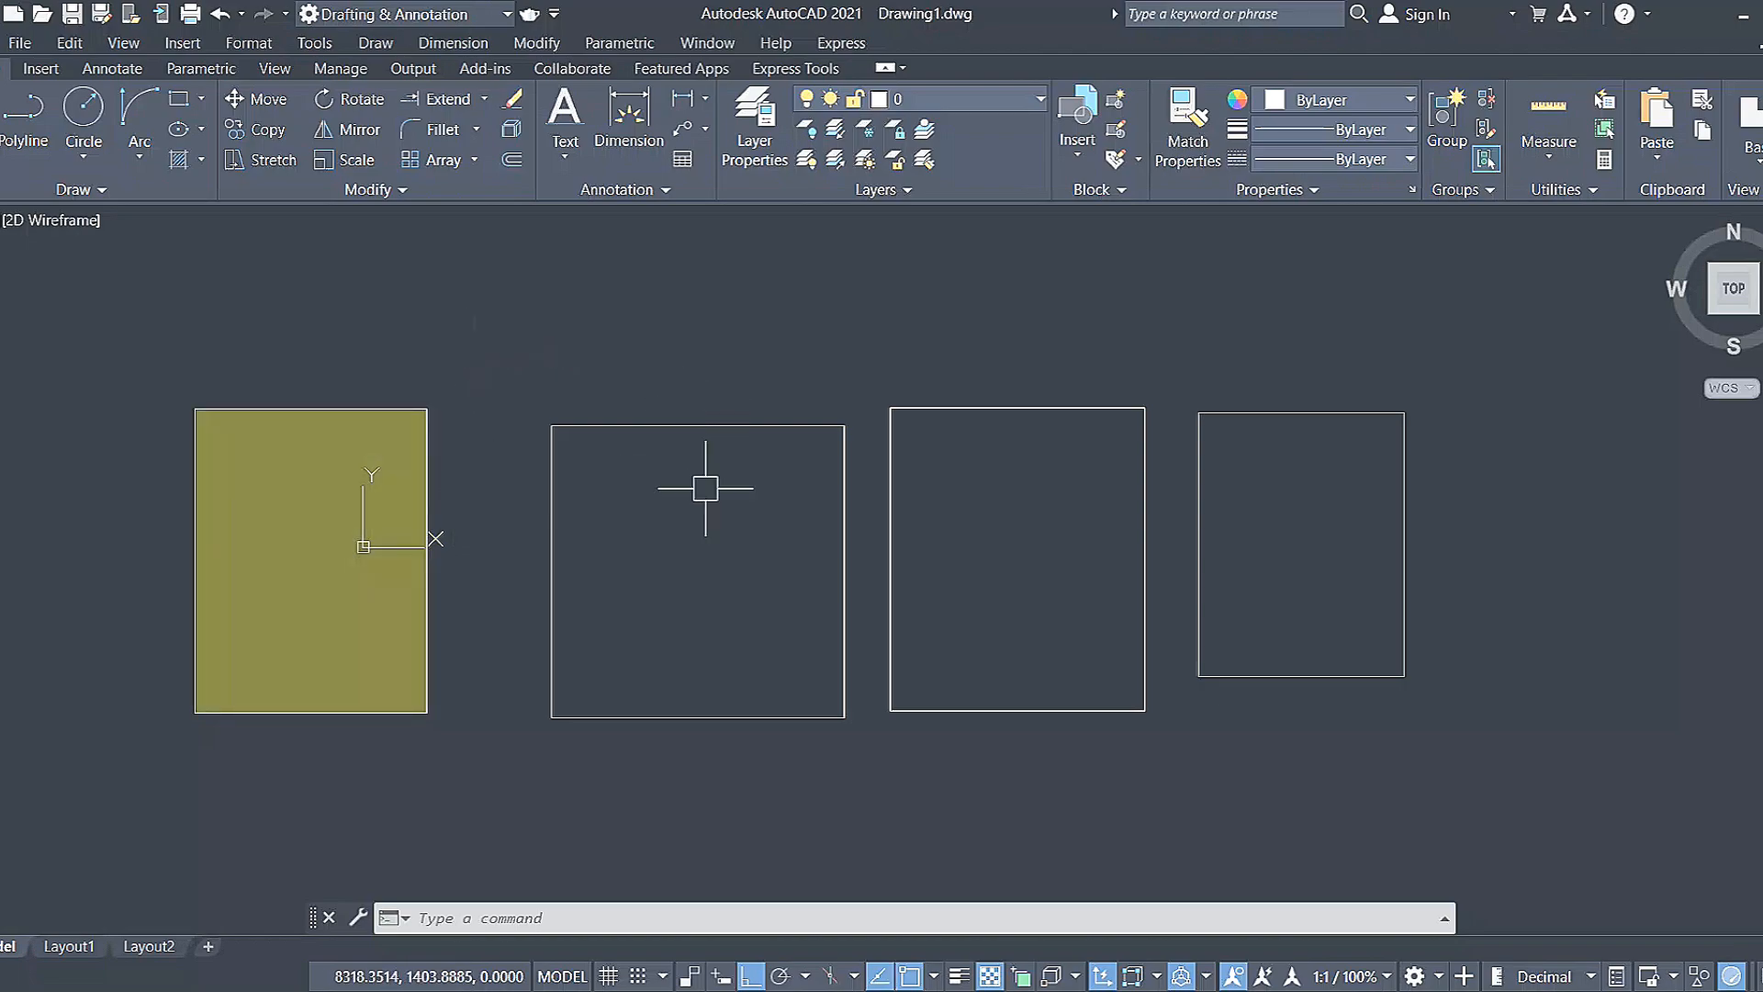
Start a new hatch and set its type to Gradient.
click(201, 159)
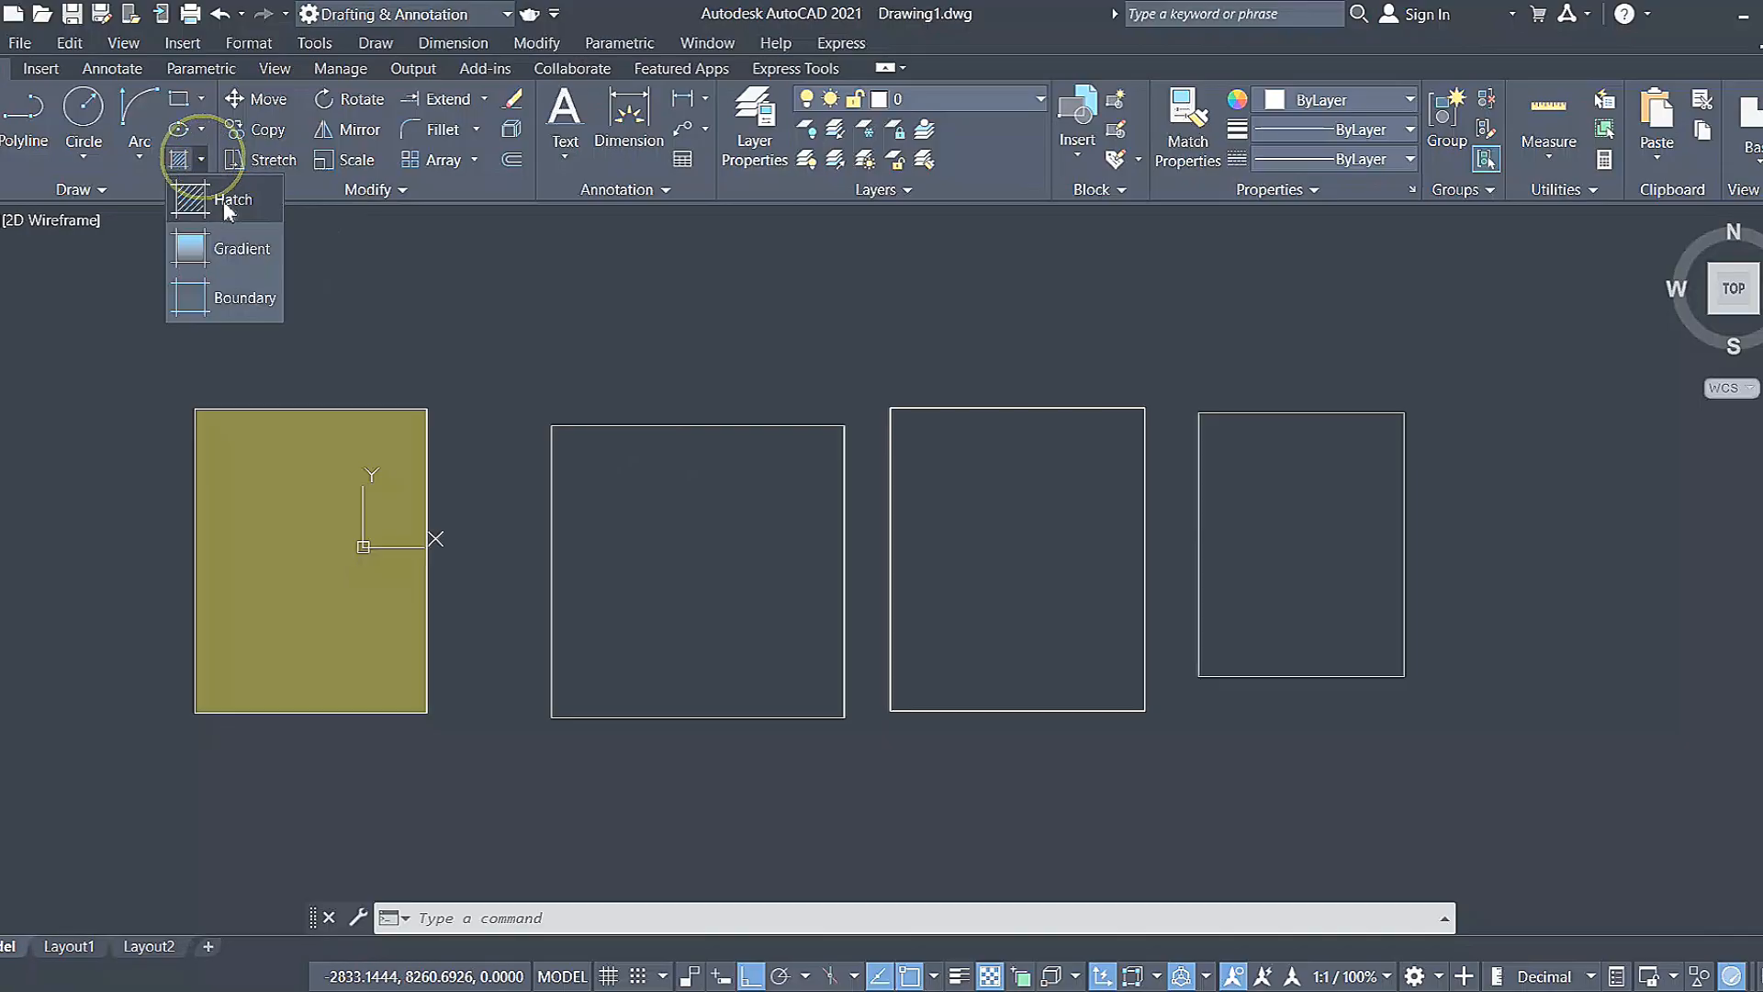
click(229, 202)
click(647, 98)
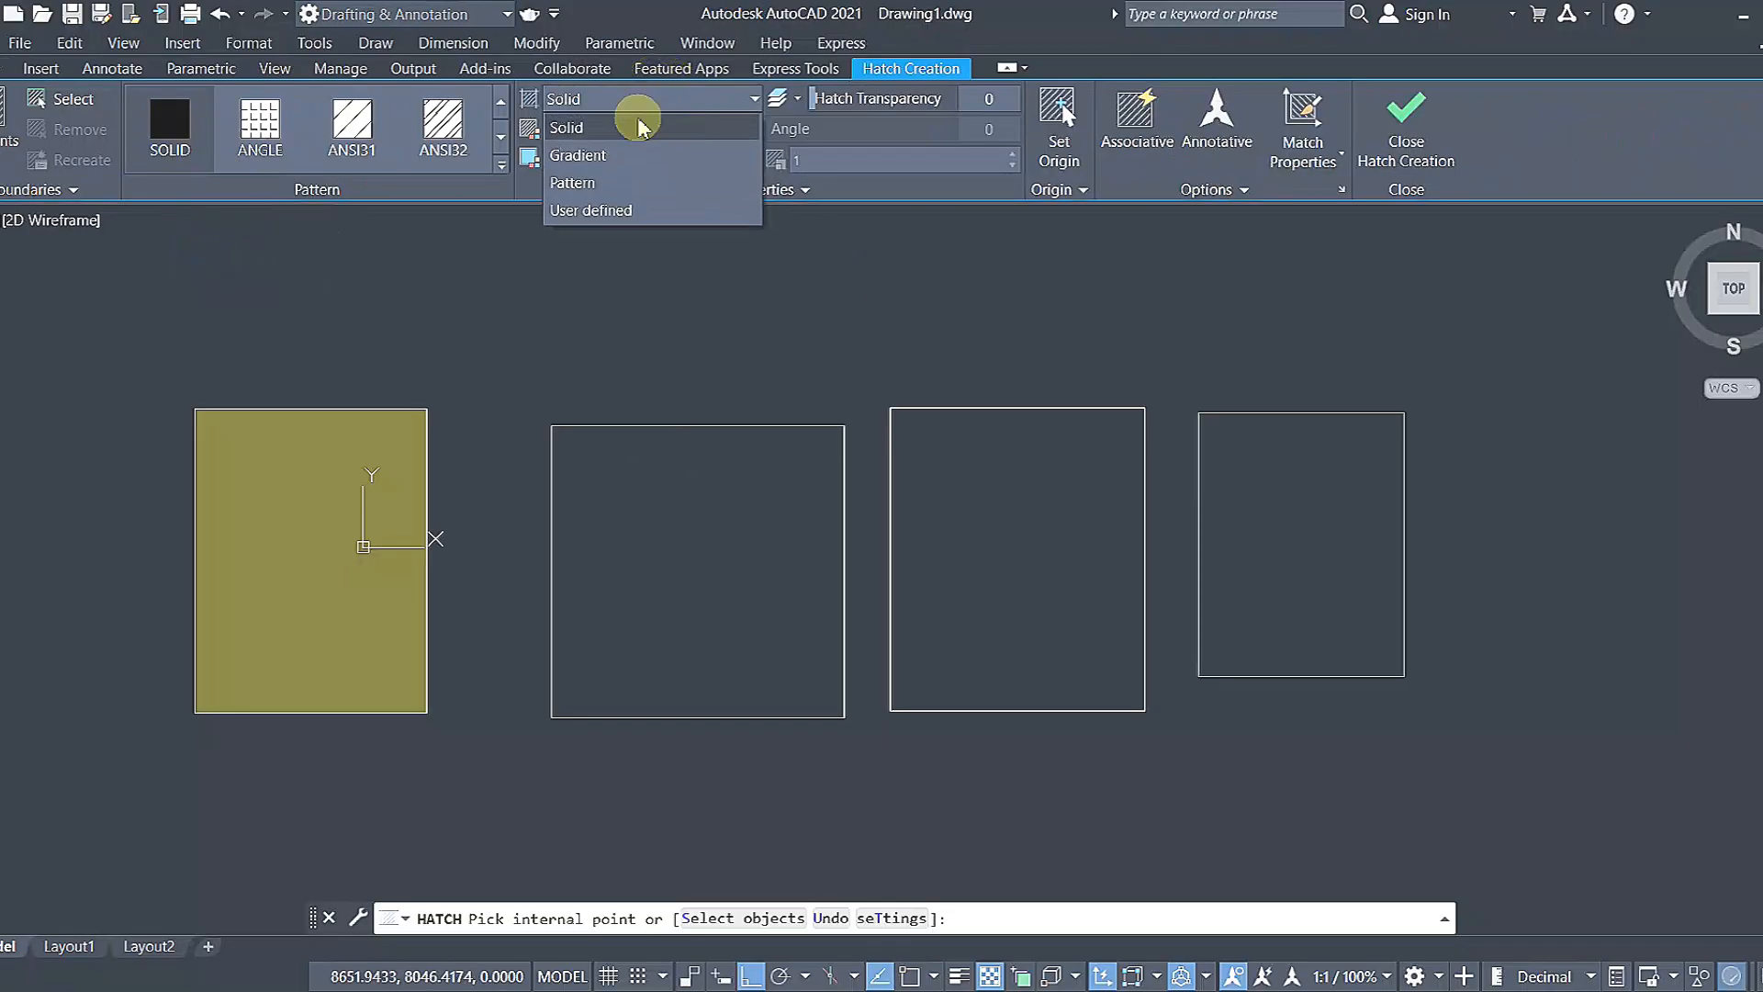
click(616, 138)
click(615, 99)
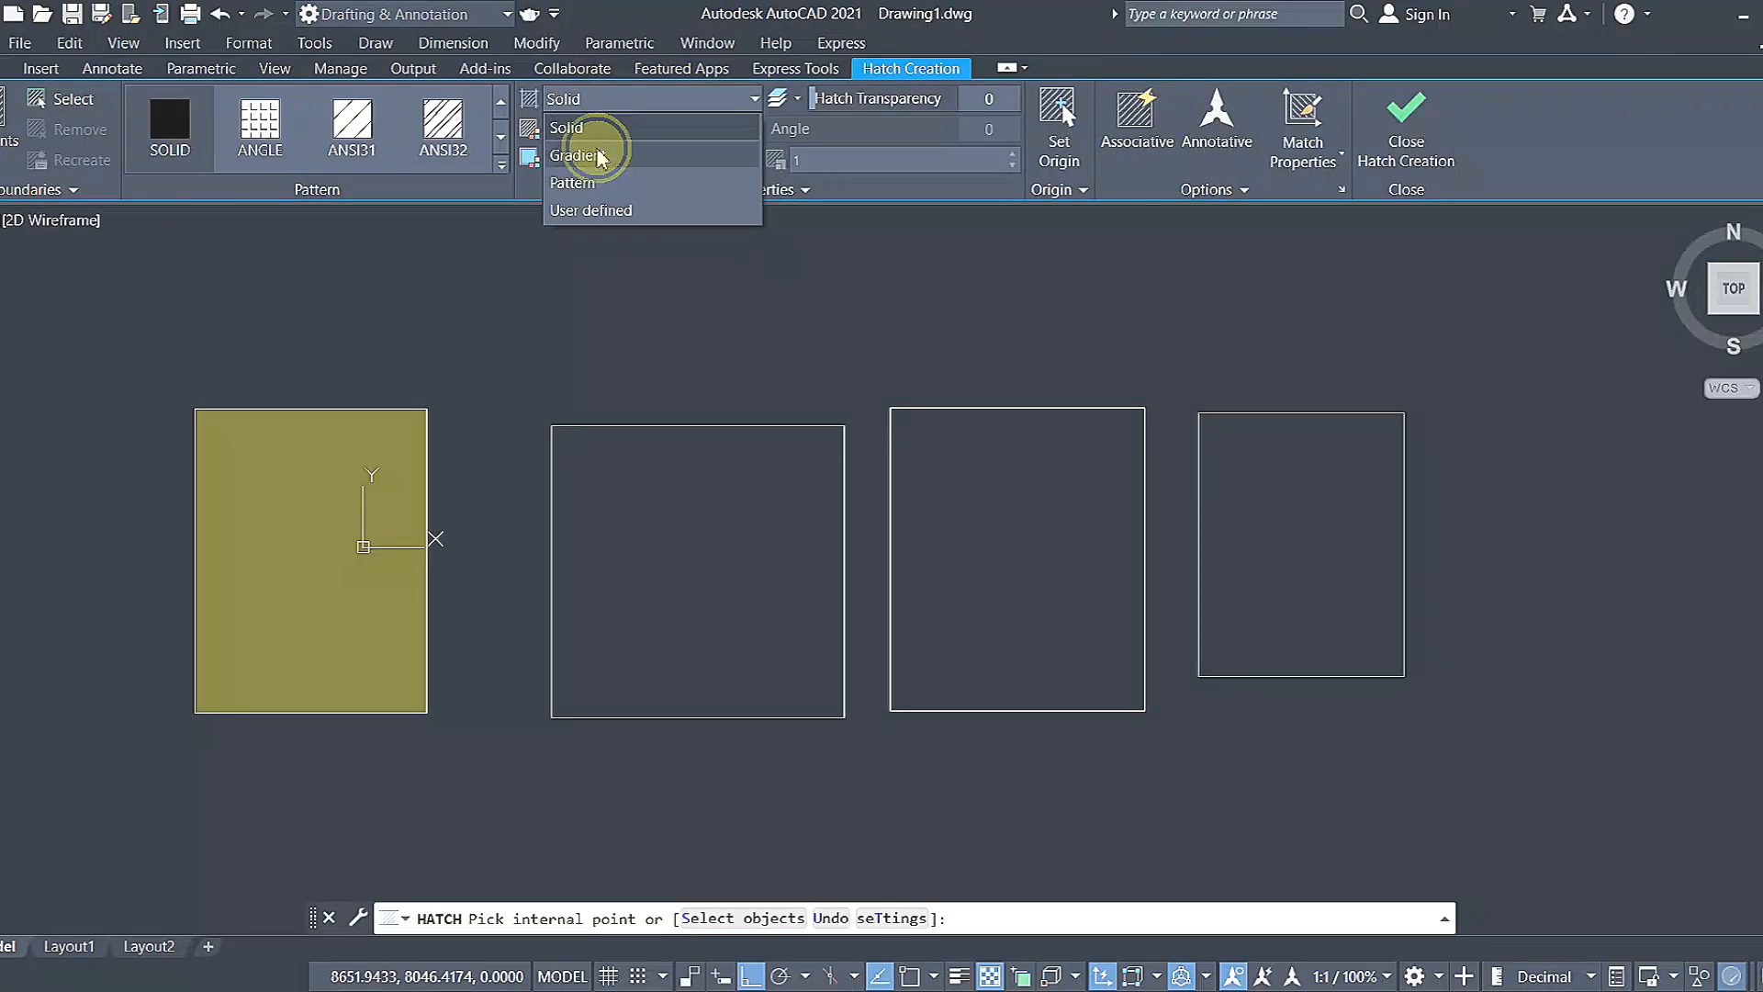
click(597, 154)
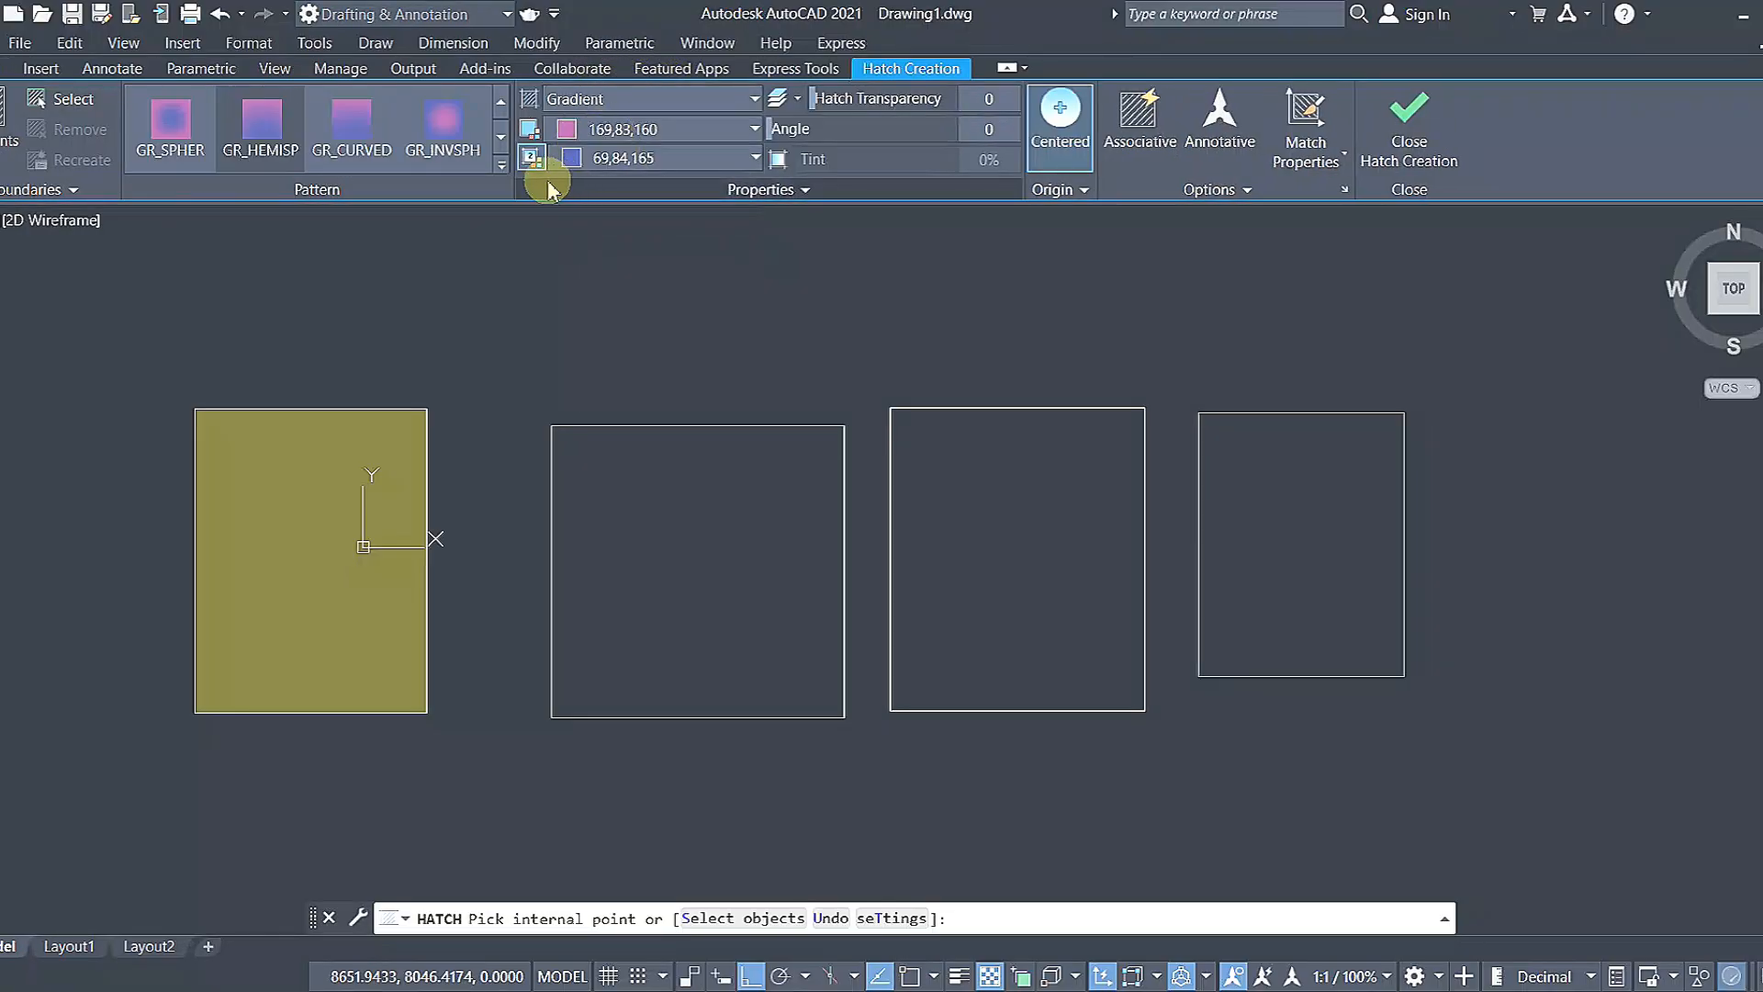
Set the gradient's first colour to Magenta and its second colour to 237,31,36.
click(611, 129)
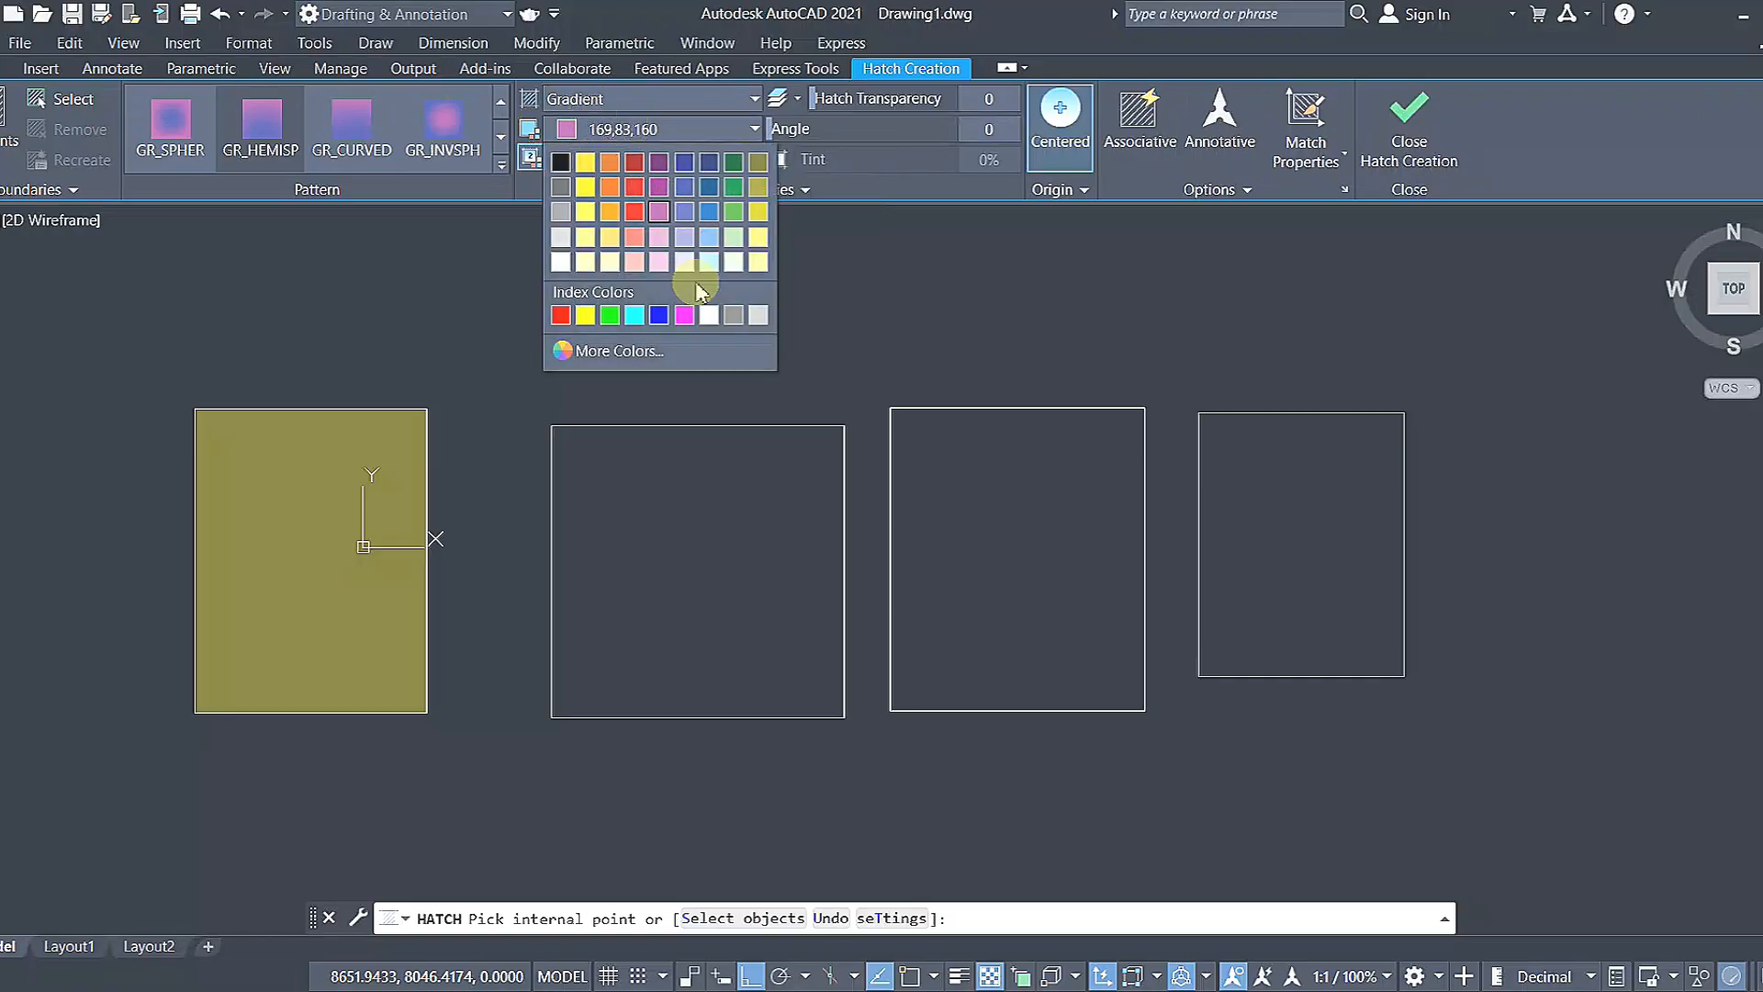
click(684, 313)
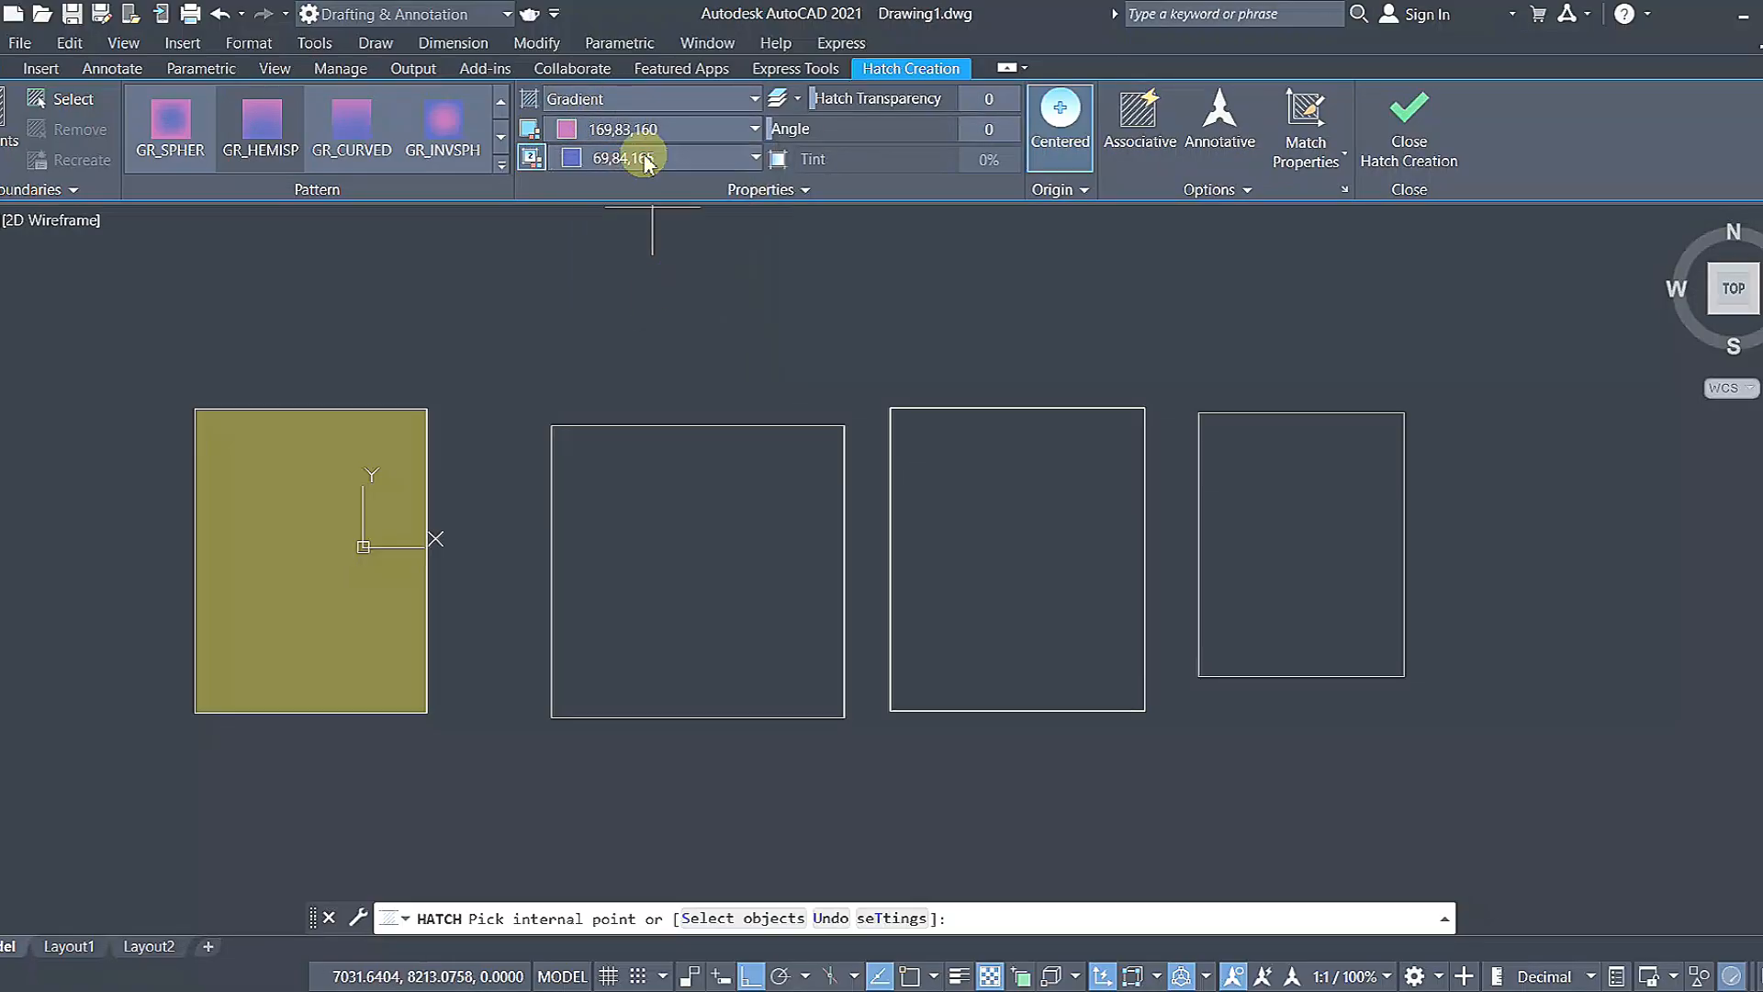
click(611, 129)
click(684, 315)
click(649, 158)
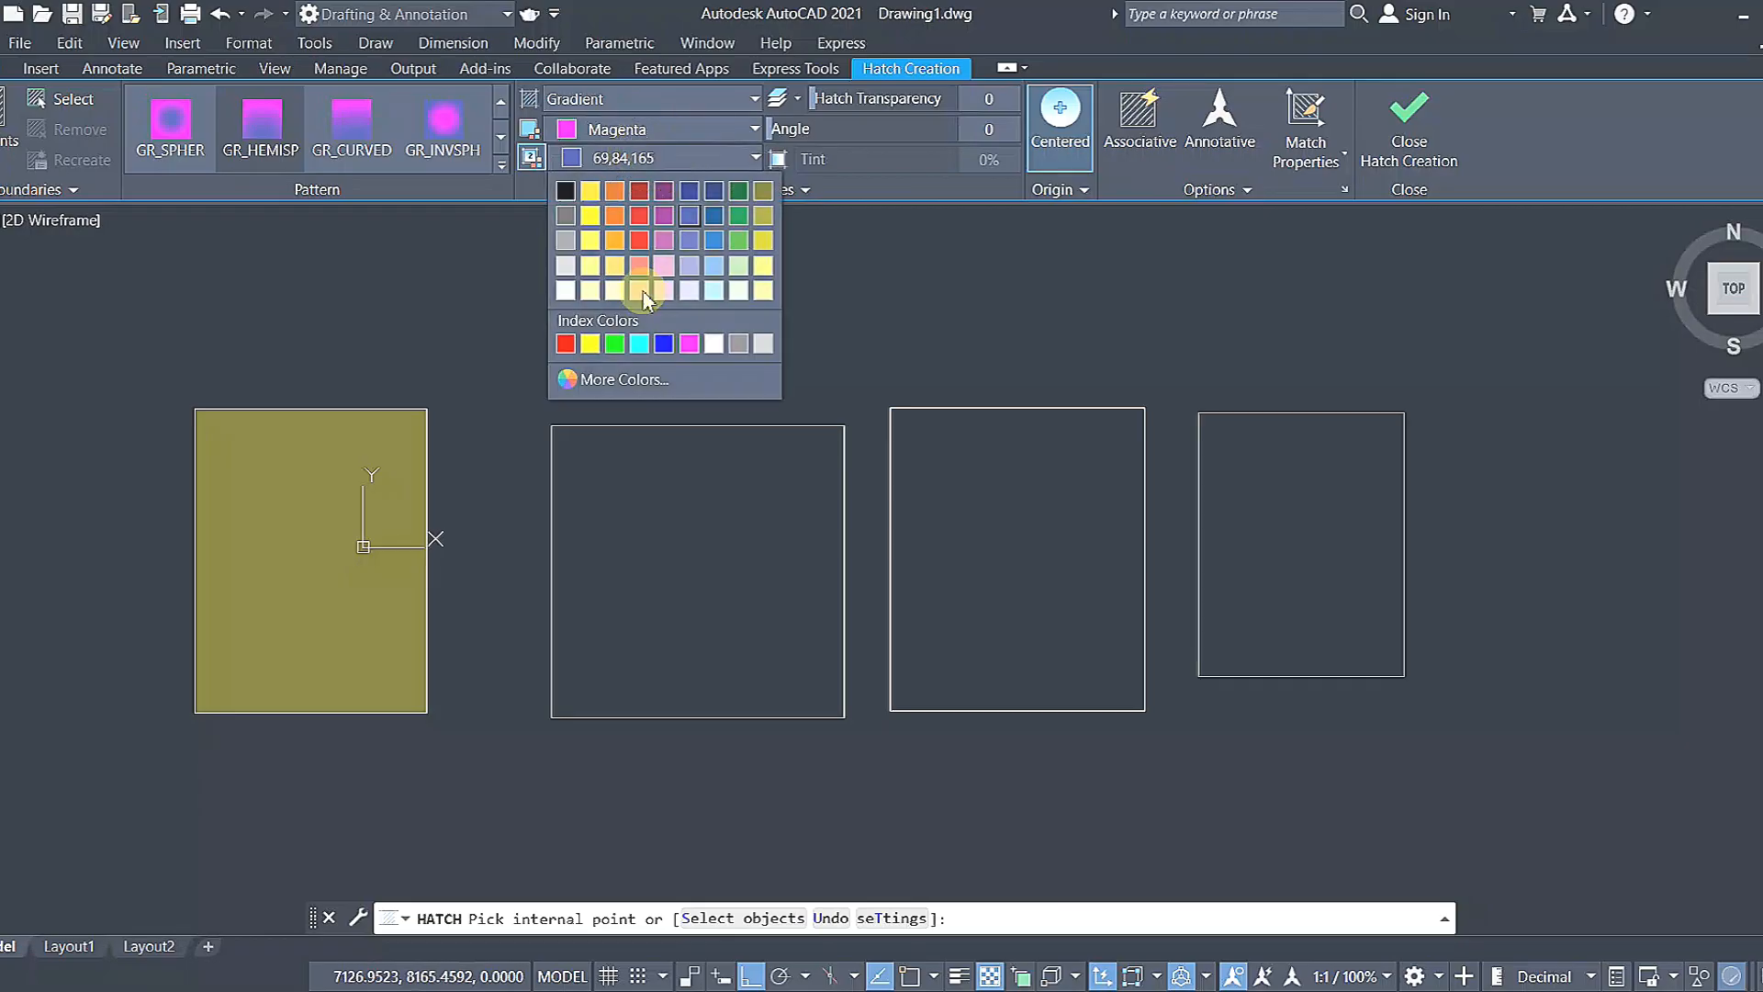
click(635, 241)
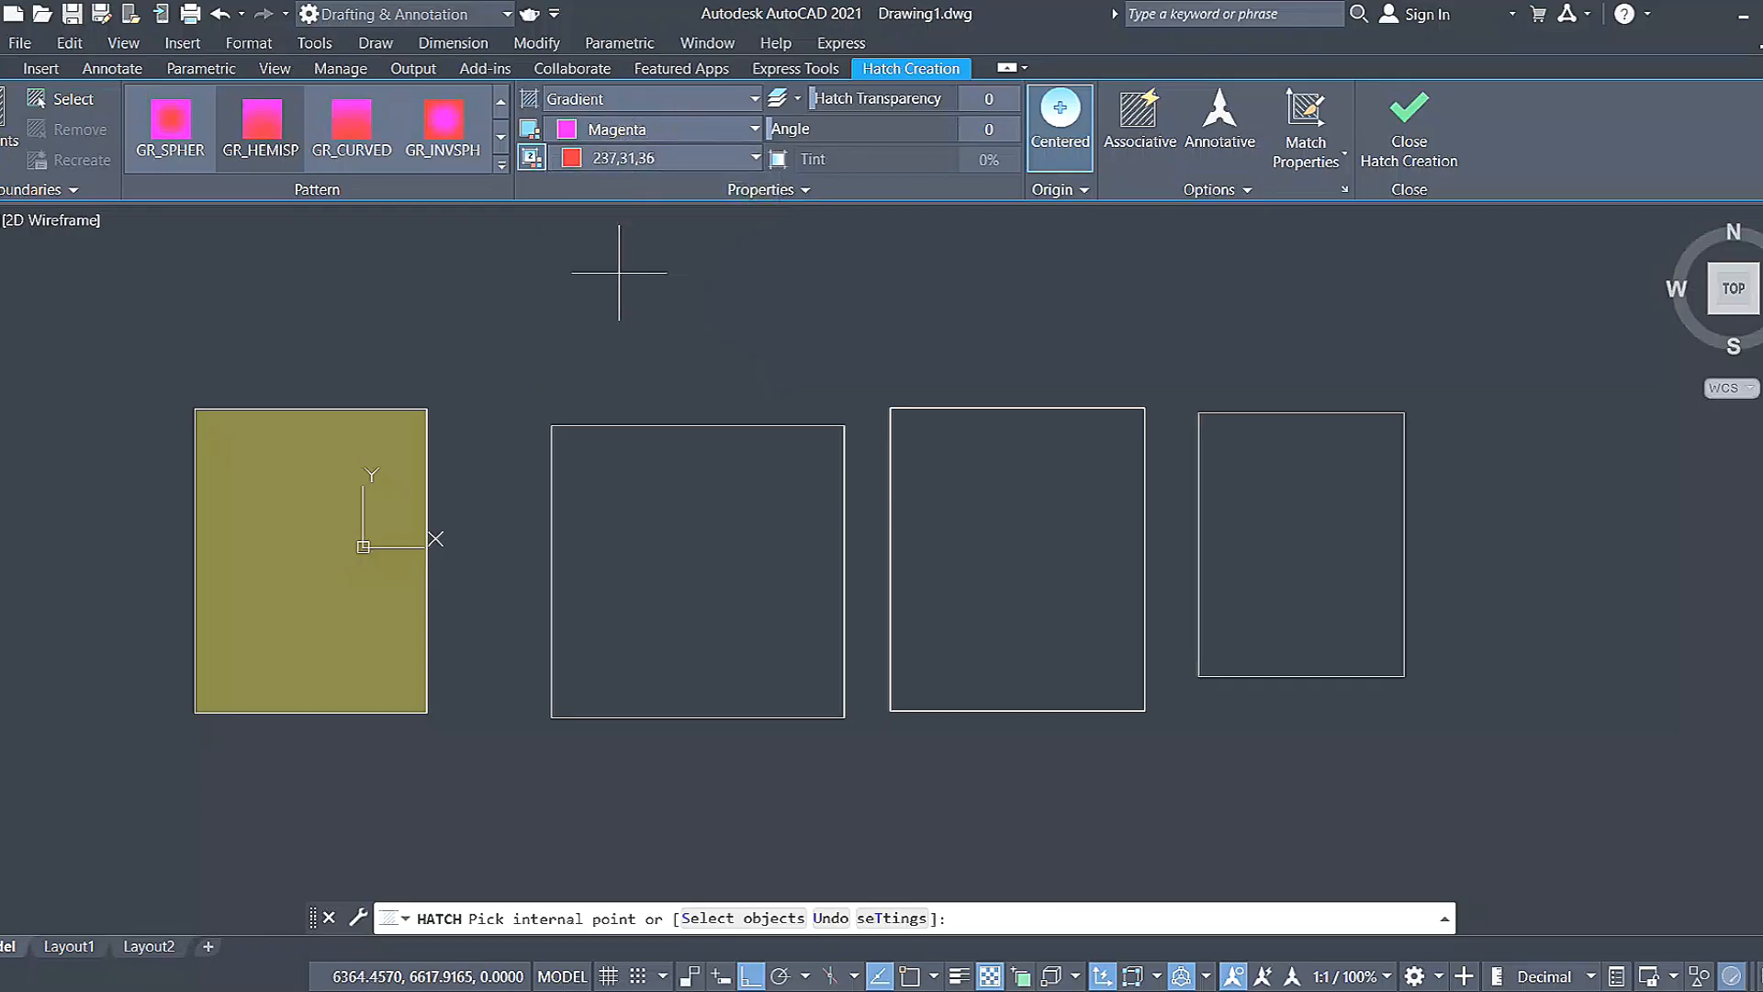
Fill the second rectangle from the left with the spherical GR_SPHER gradient and finish the hatch.
click(501, 167)
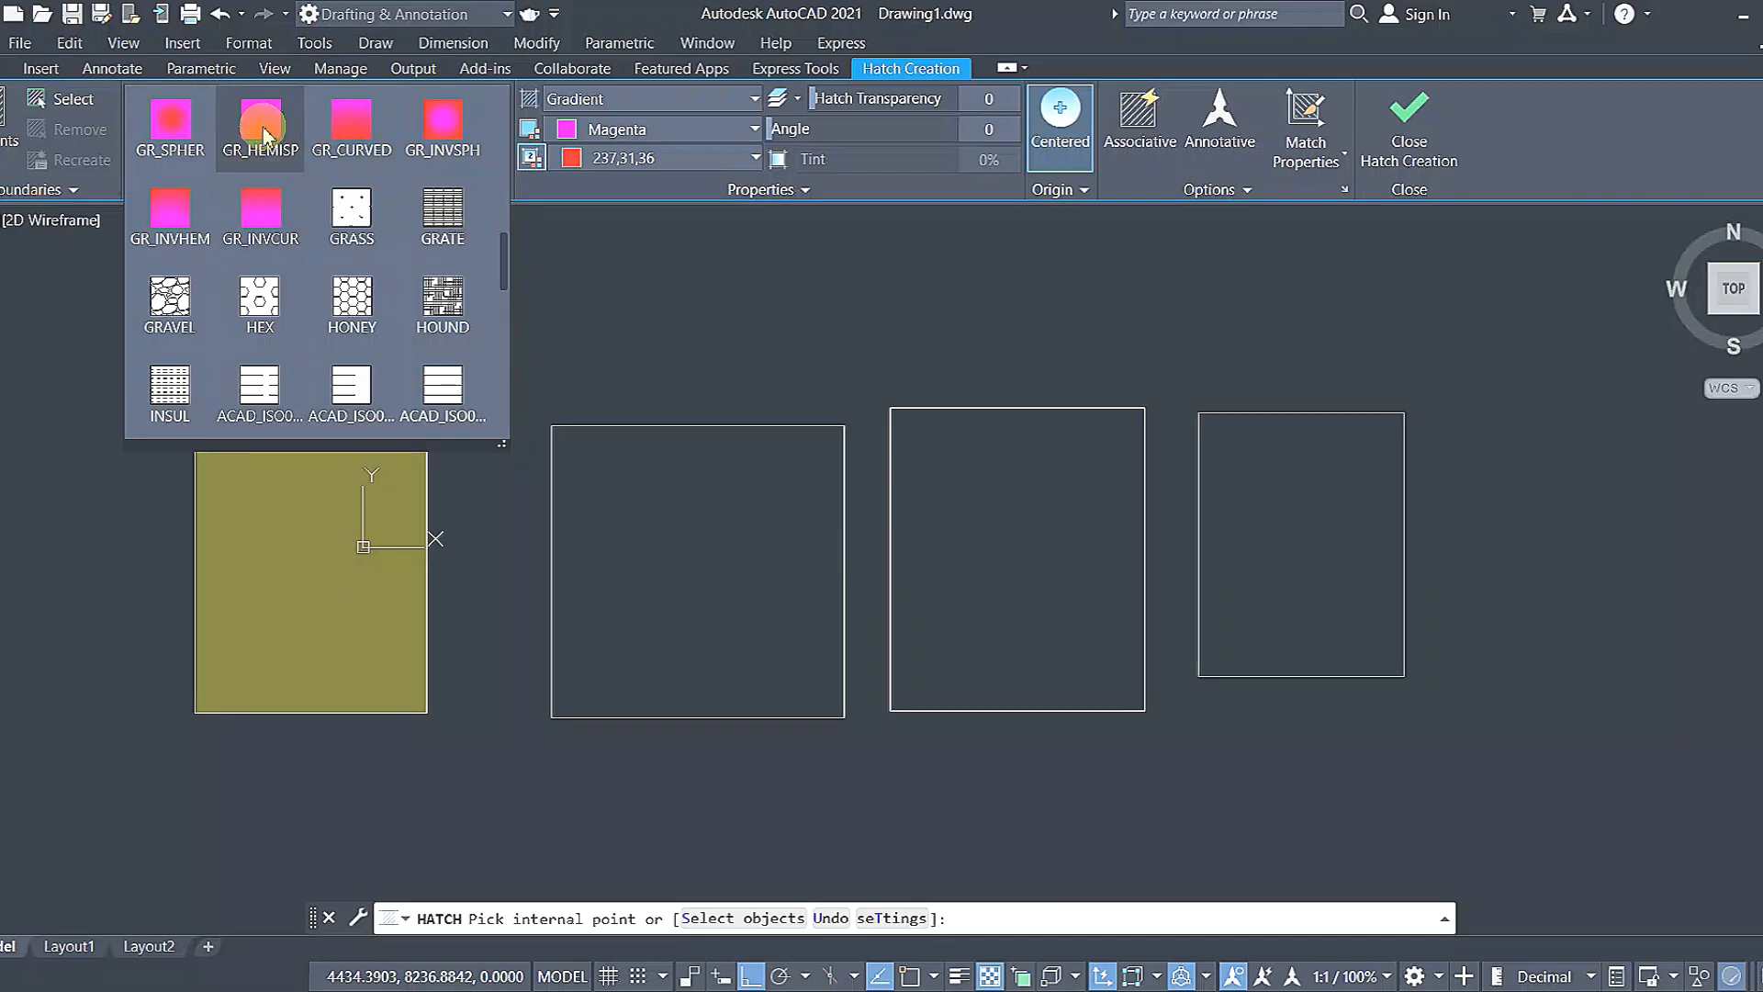
click(197, 127)
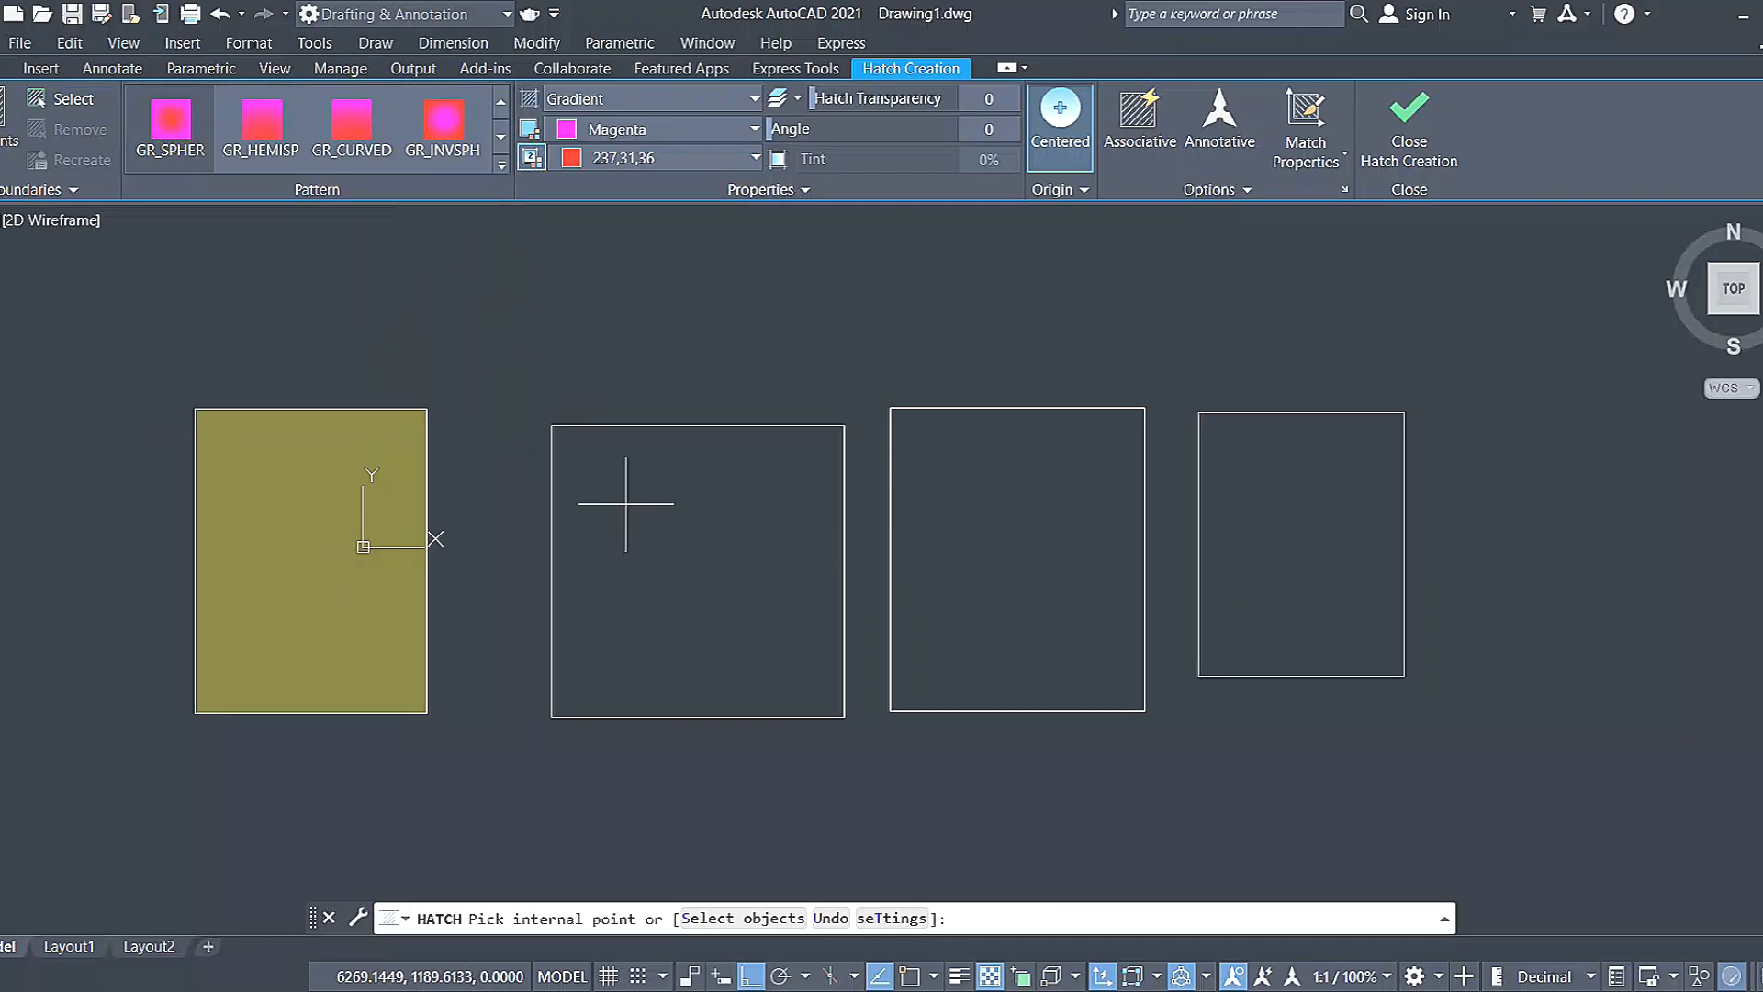
click(669, 563)
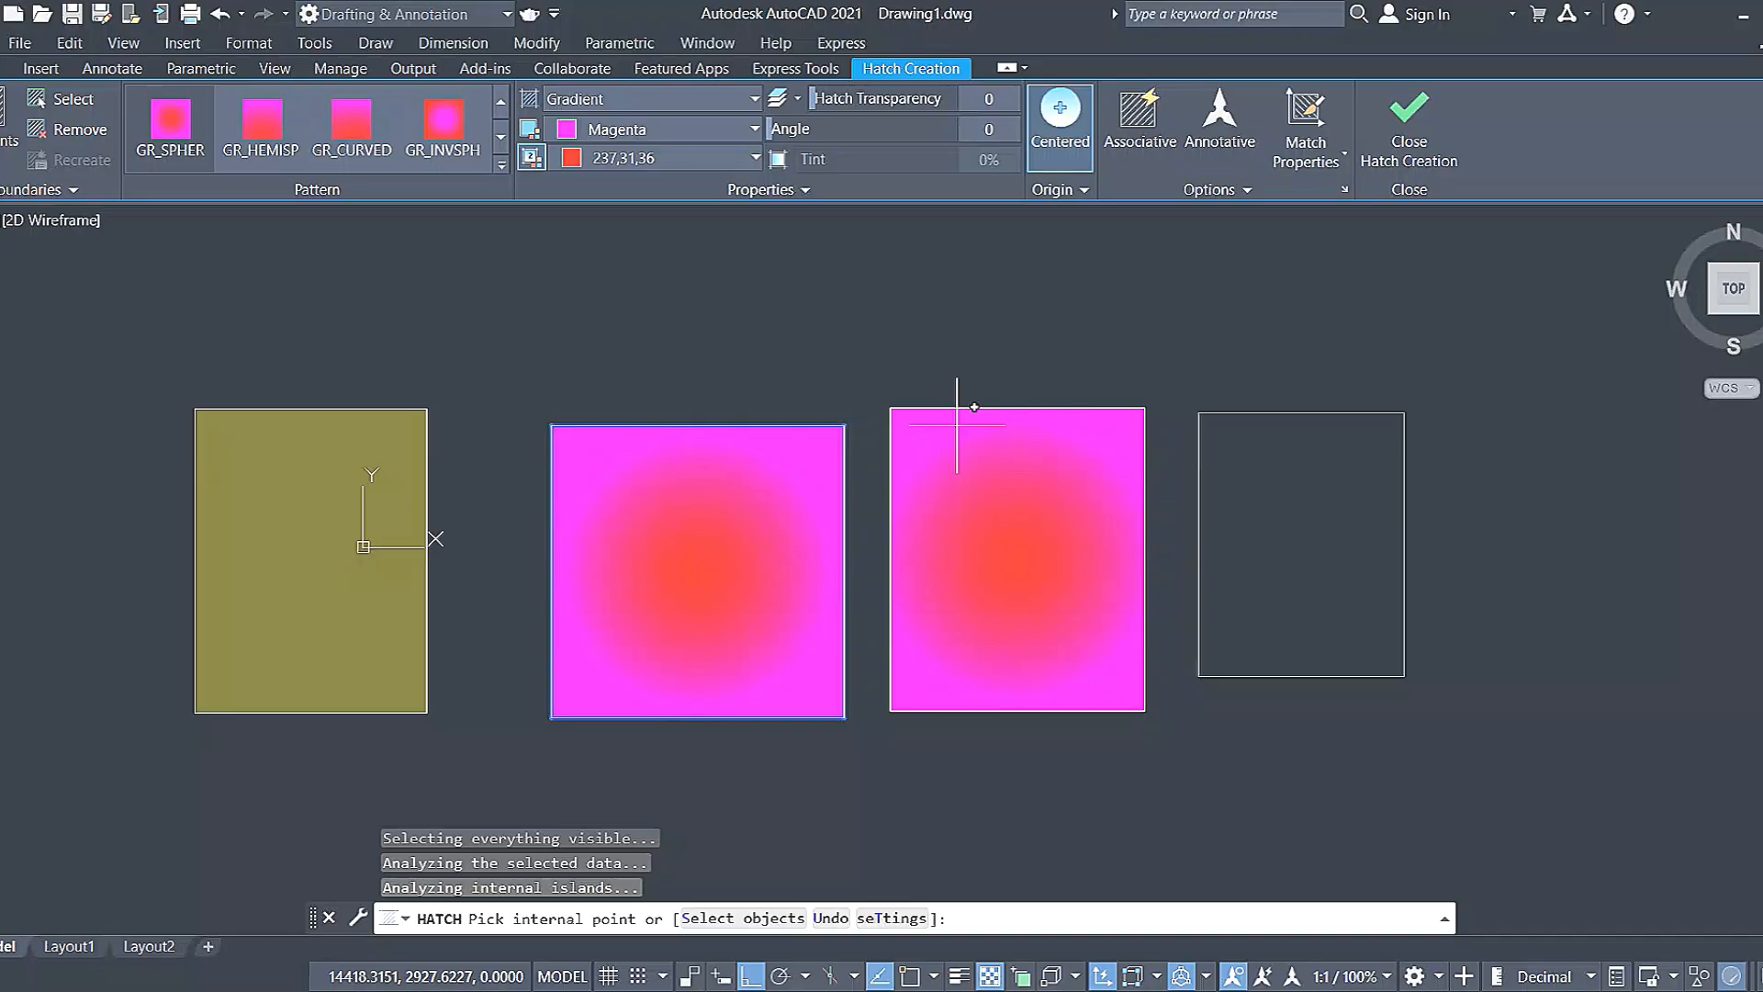
key(Escape)
Fill the third rectangle from the left with an AR-B816C pattern hatch in colour 242,103,34 and finish the hatch.
click(201, 159)
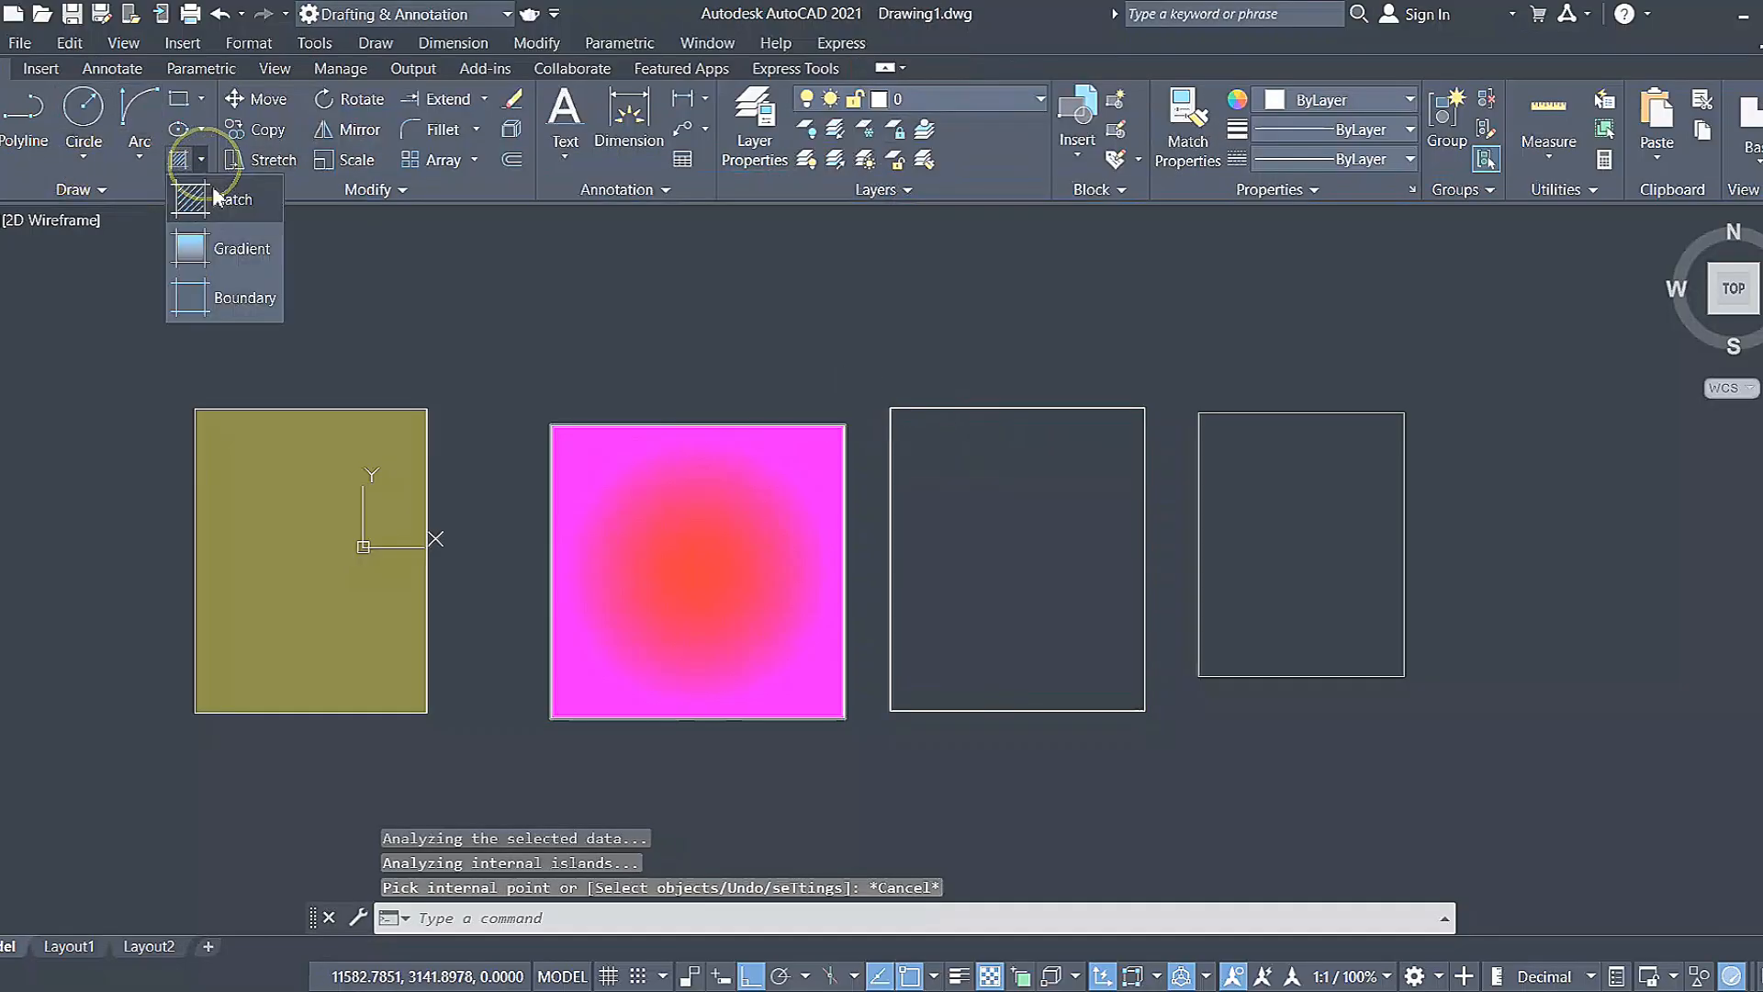
click(220, 199)
click(613, 99)
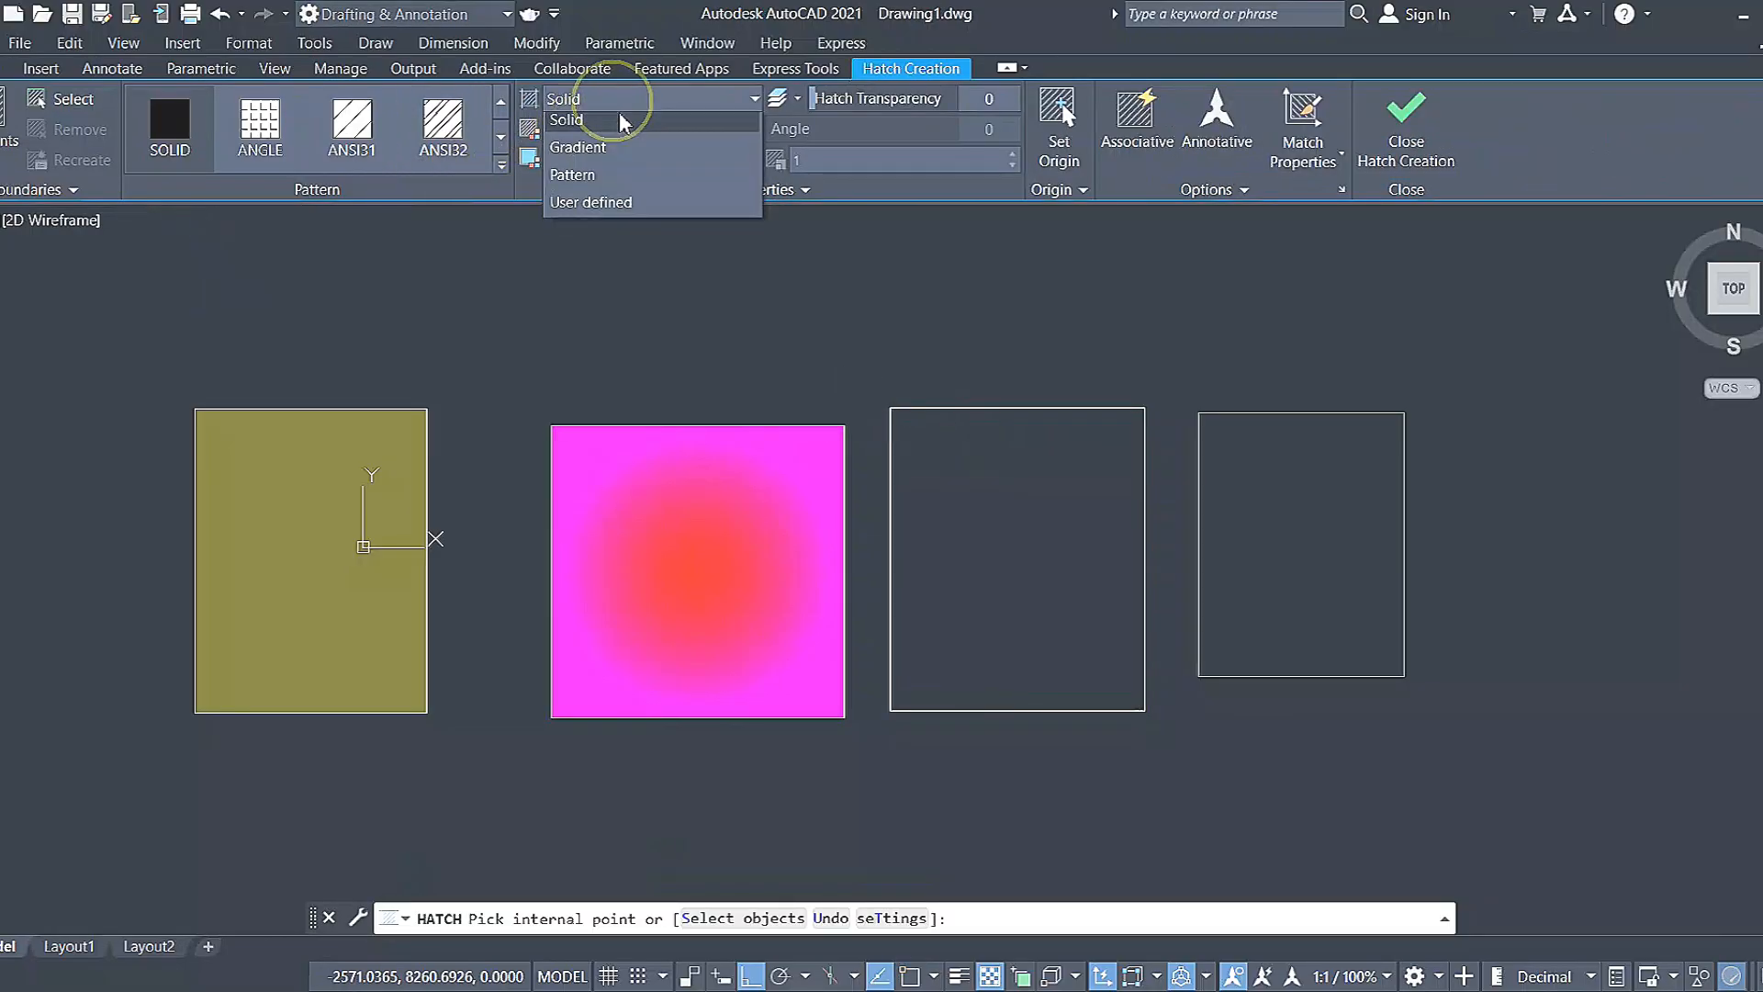
click(604, 184)
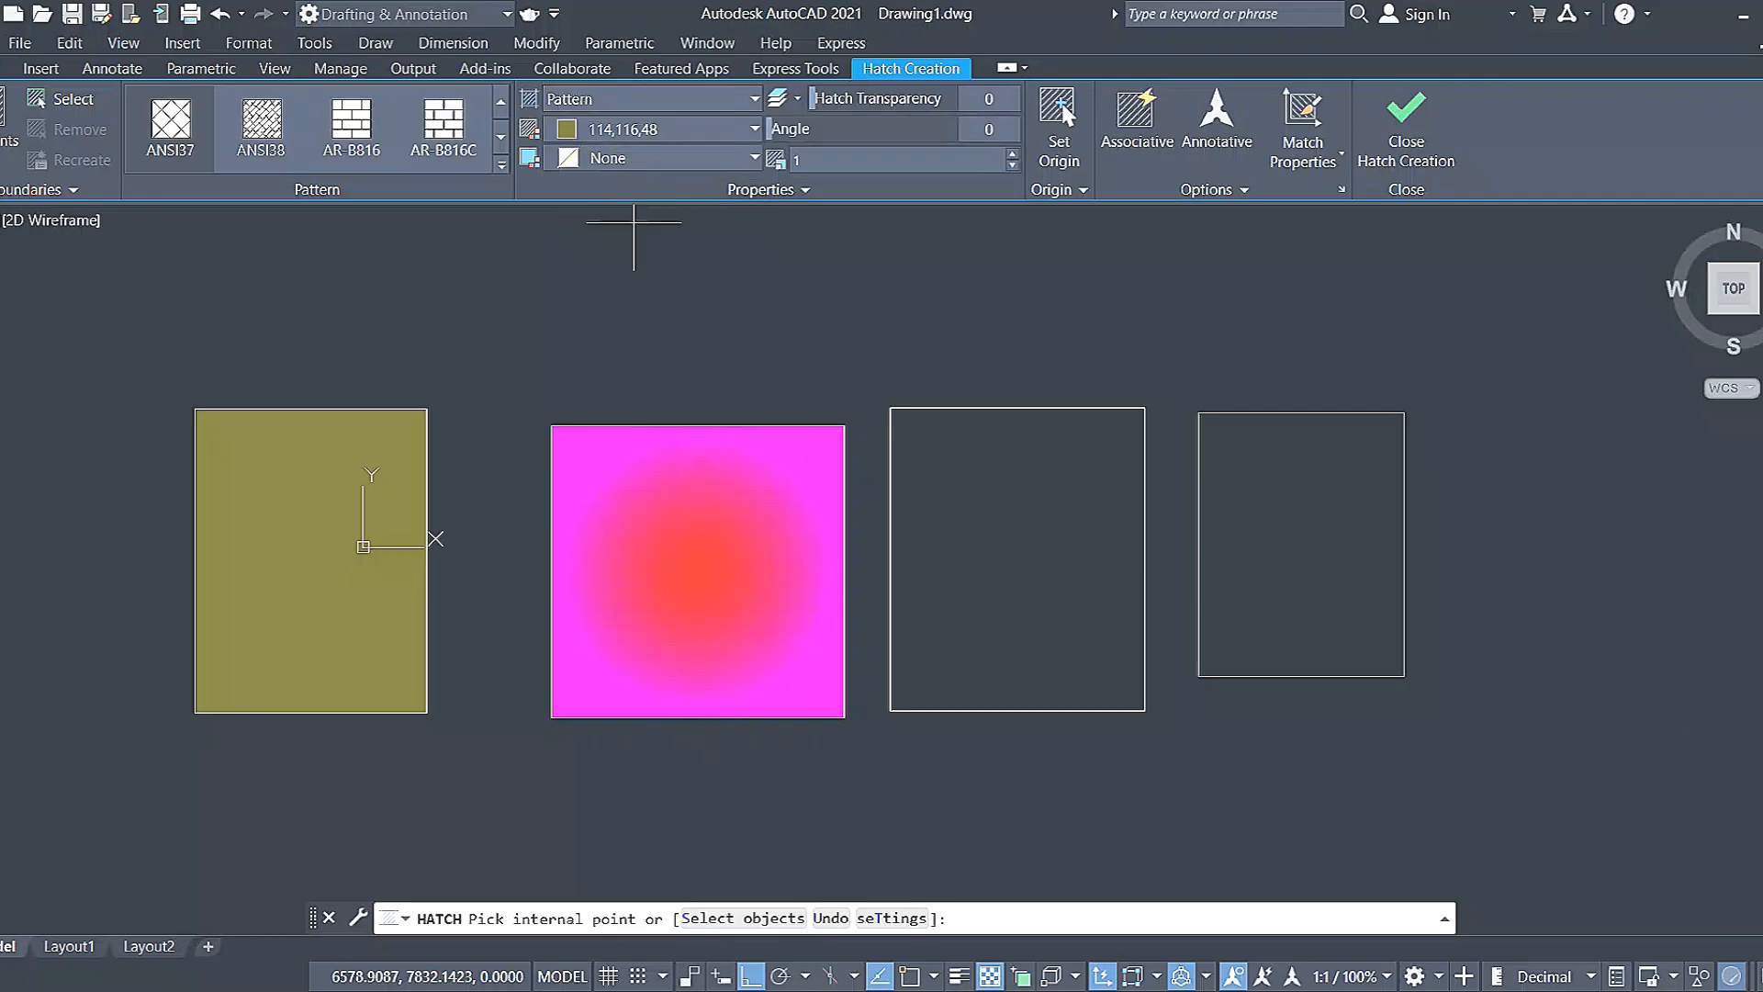
click(502, 165)
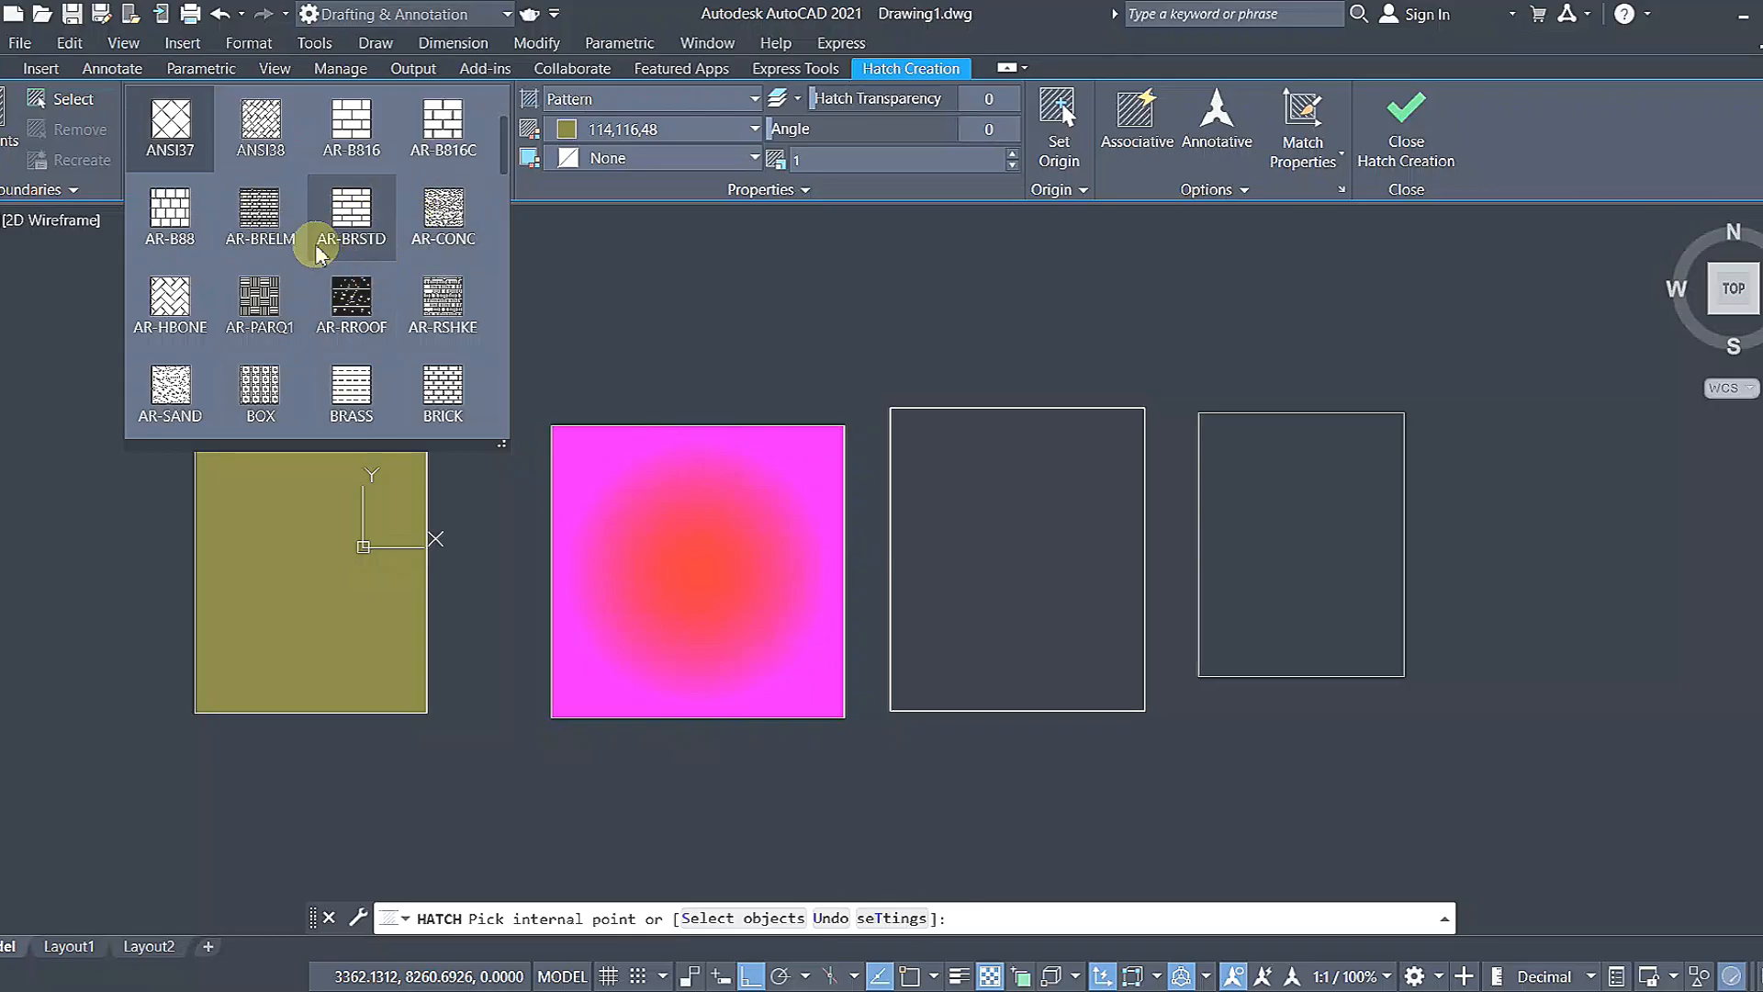
click(443, 119)
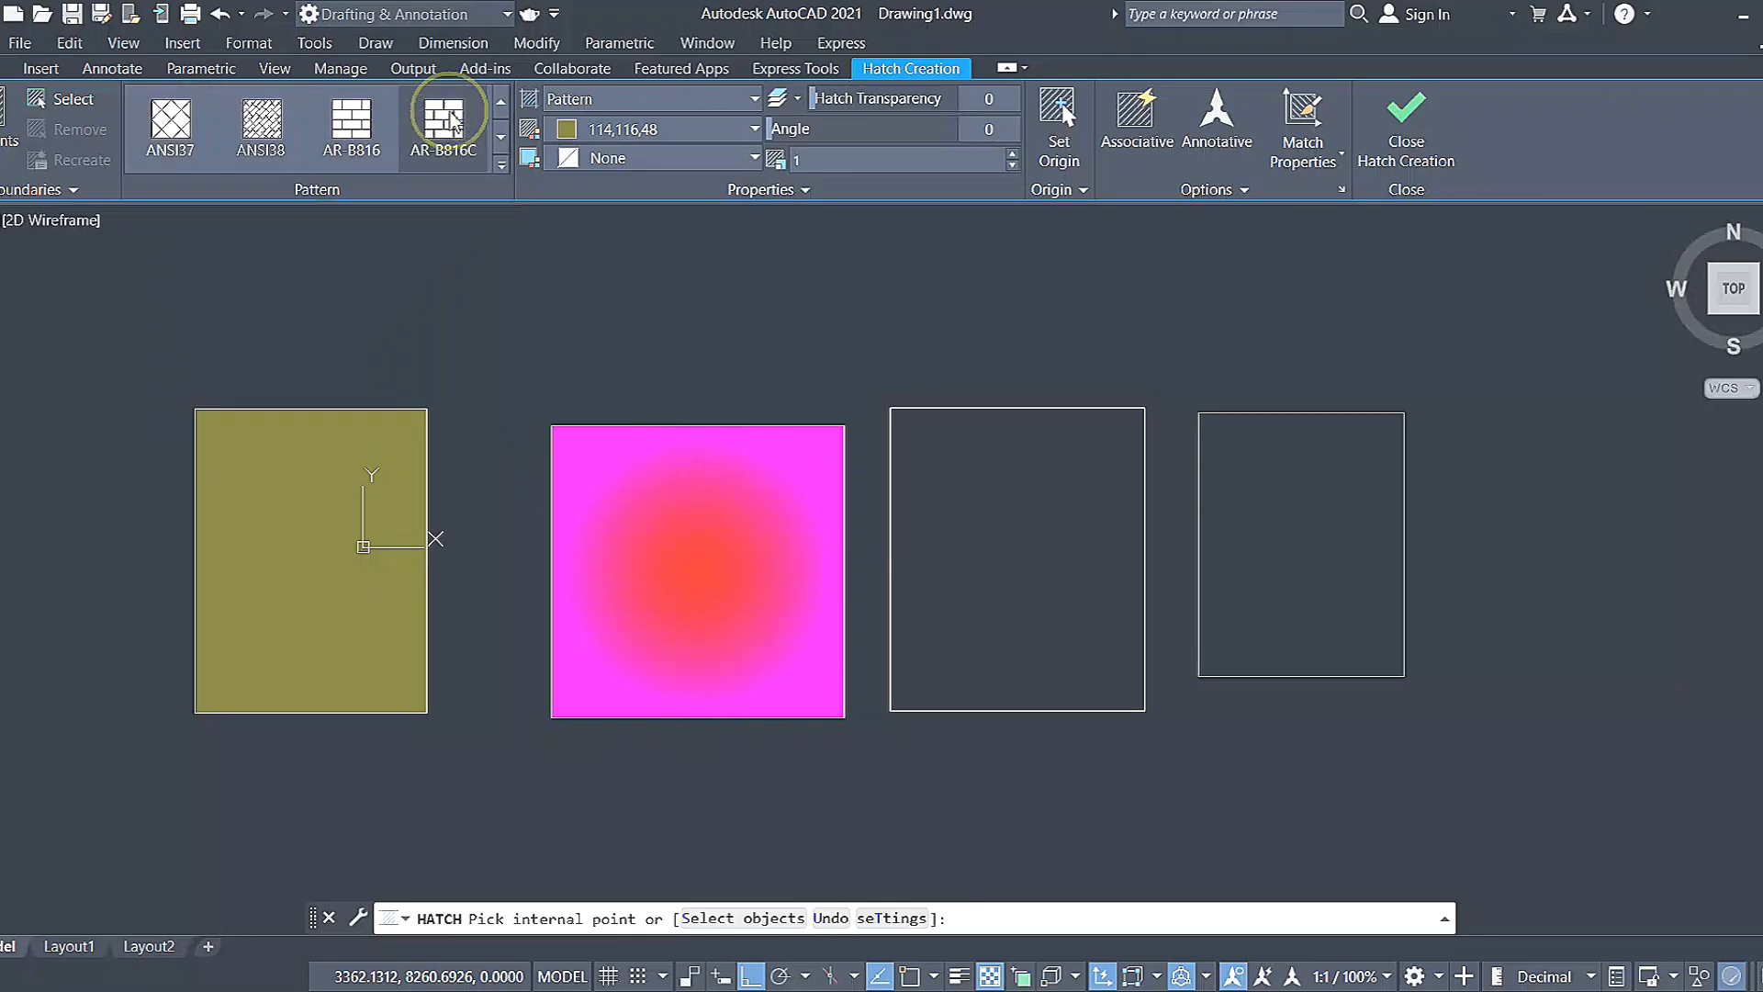
click(661, 129)
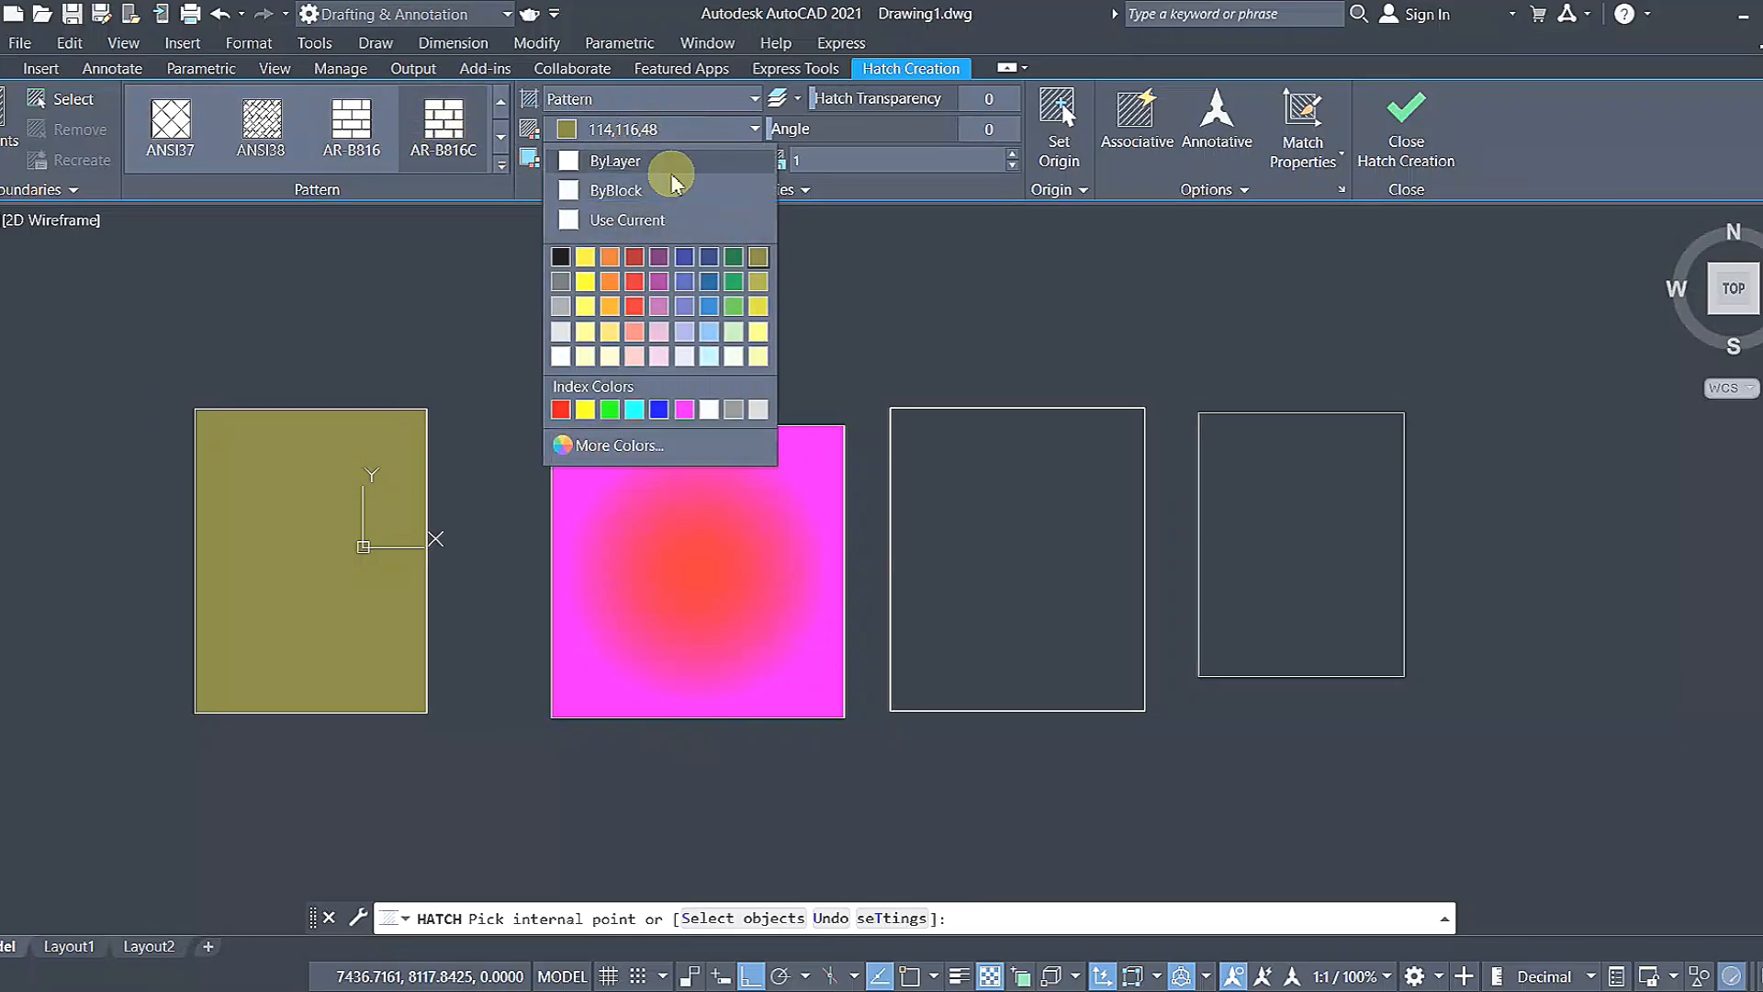
click(610, 281)
click(982, 525)
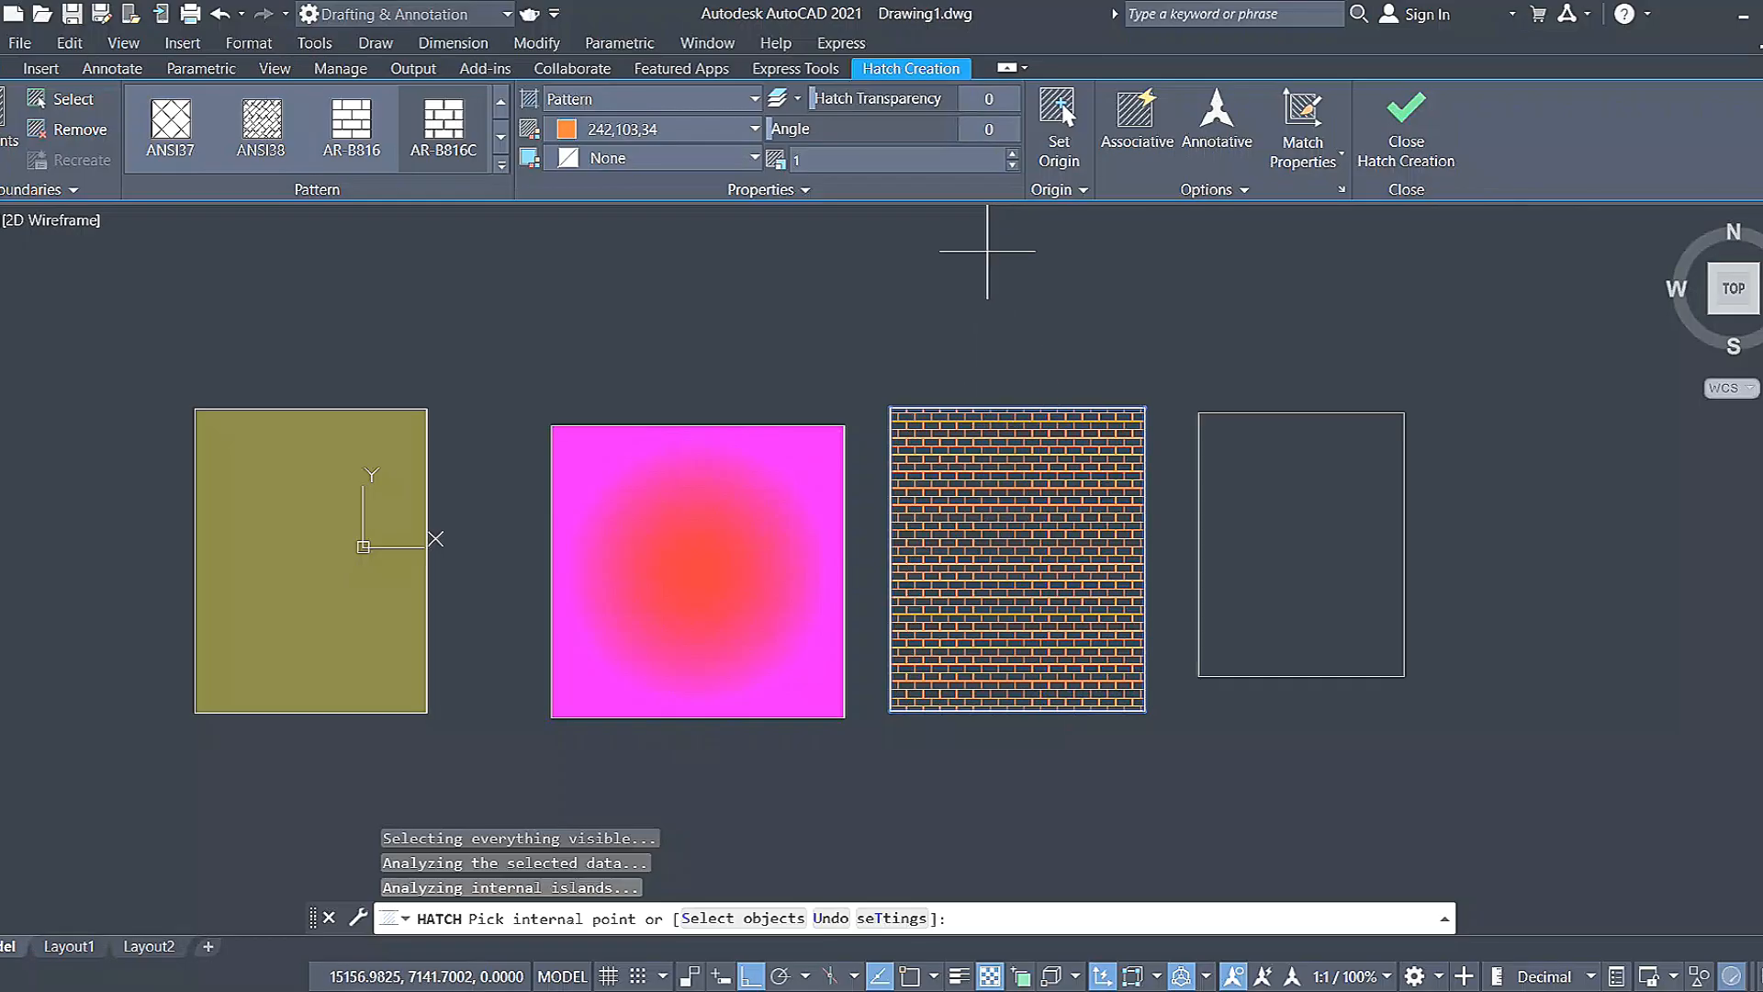
key(Escape)
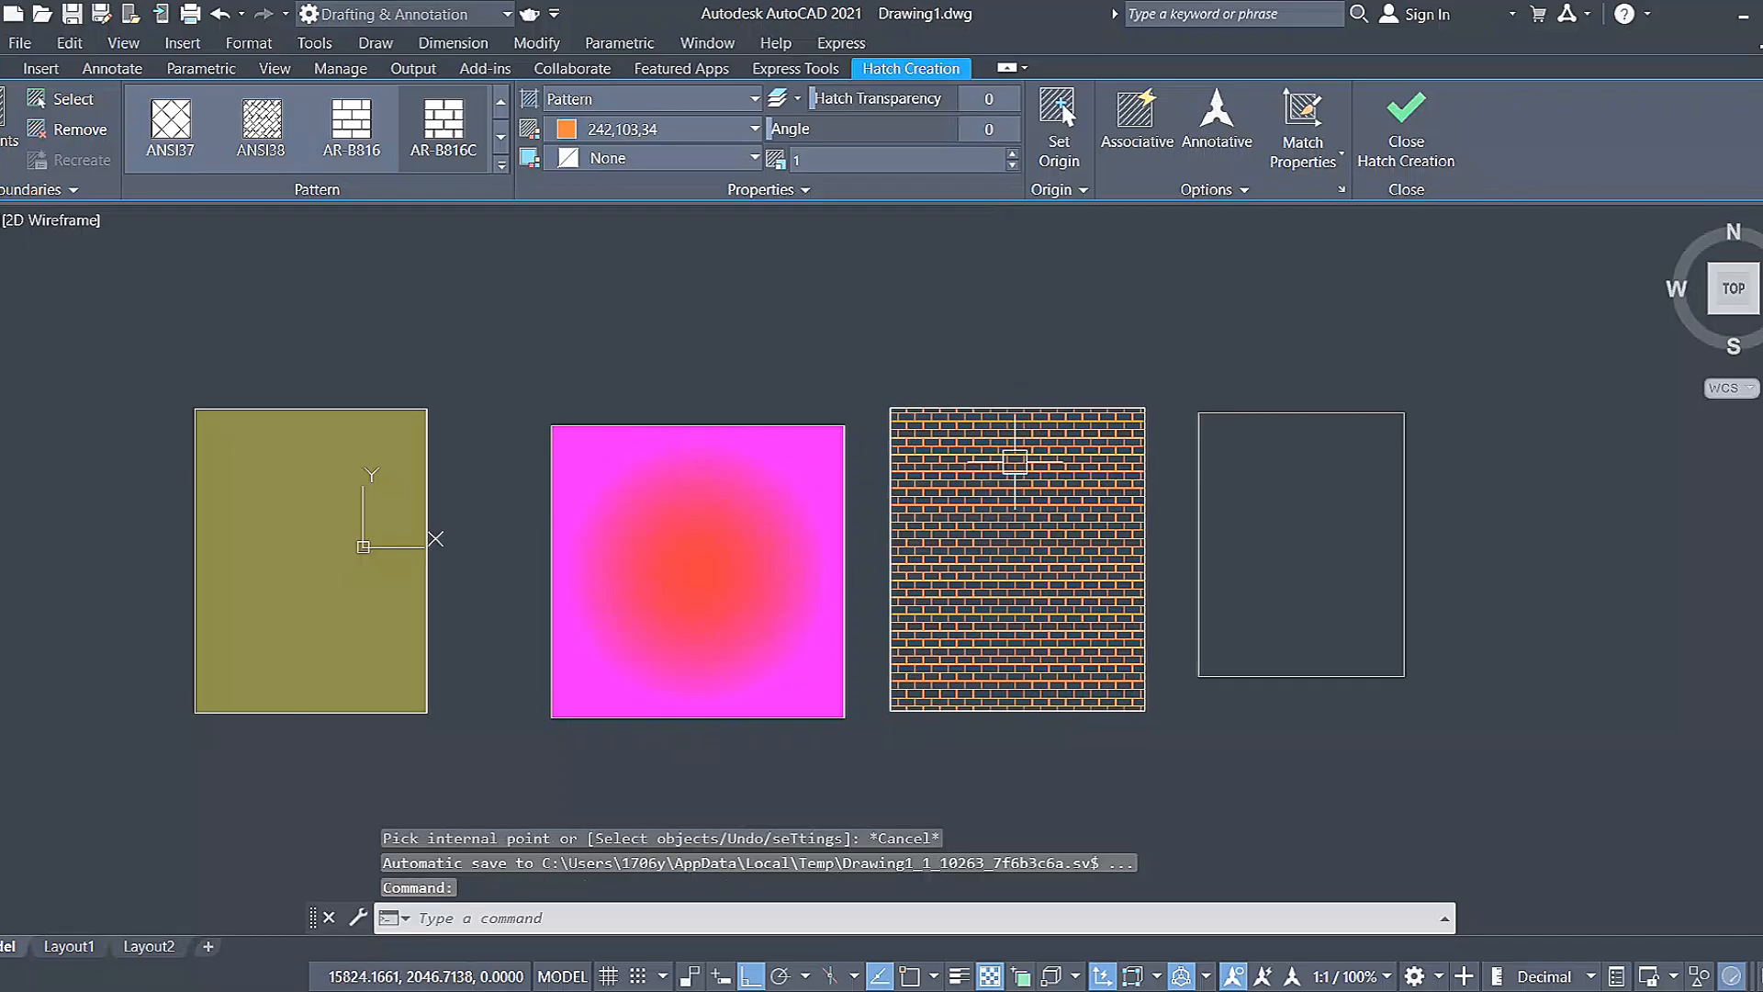
Start another pattern hatch and fill the rightmost rectangle with AR-HBONE in colour 19,155,72.
click(201, 160)
click(215, 198)
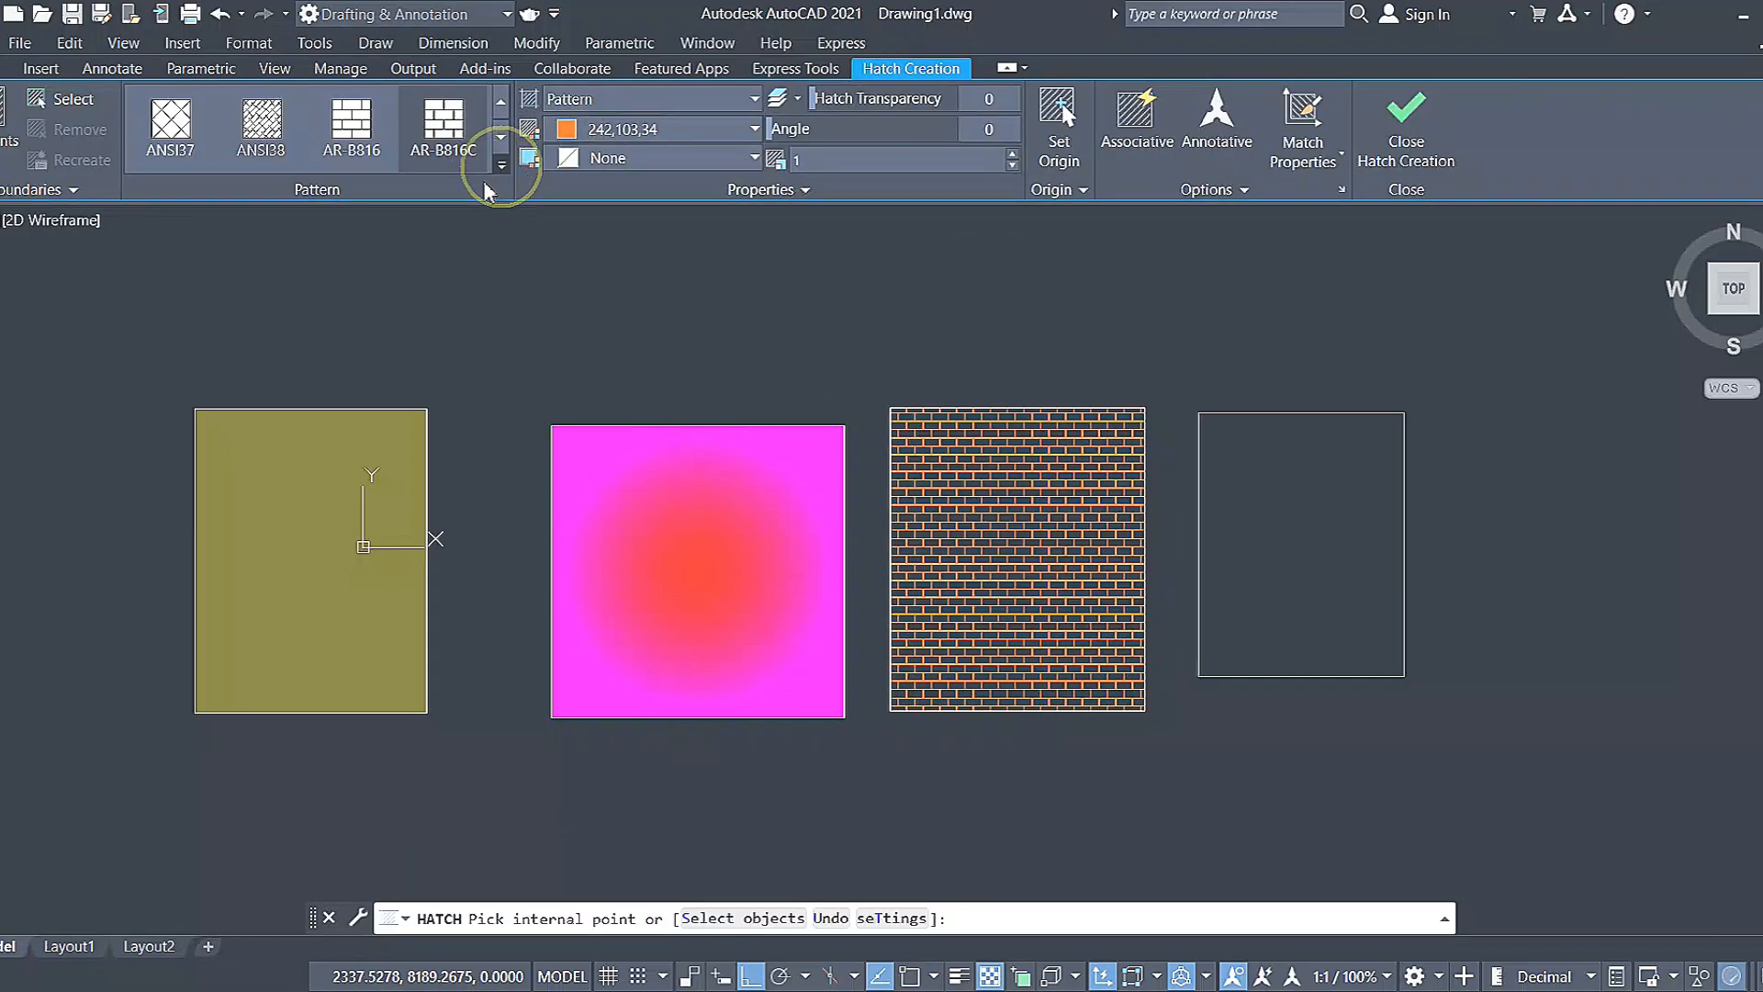
click(501, 164)
click(175, 298)
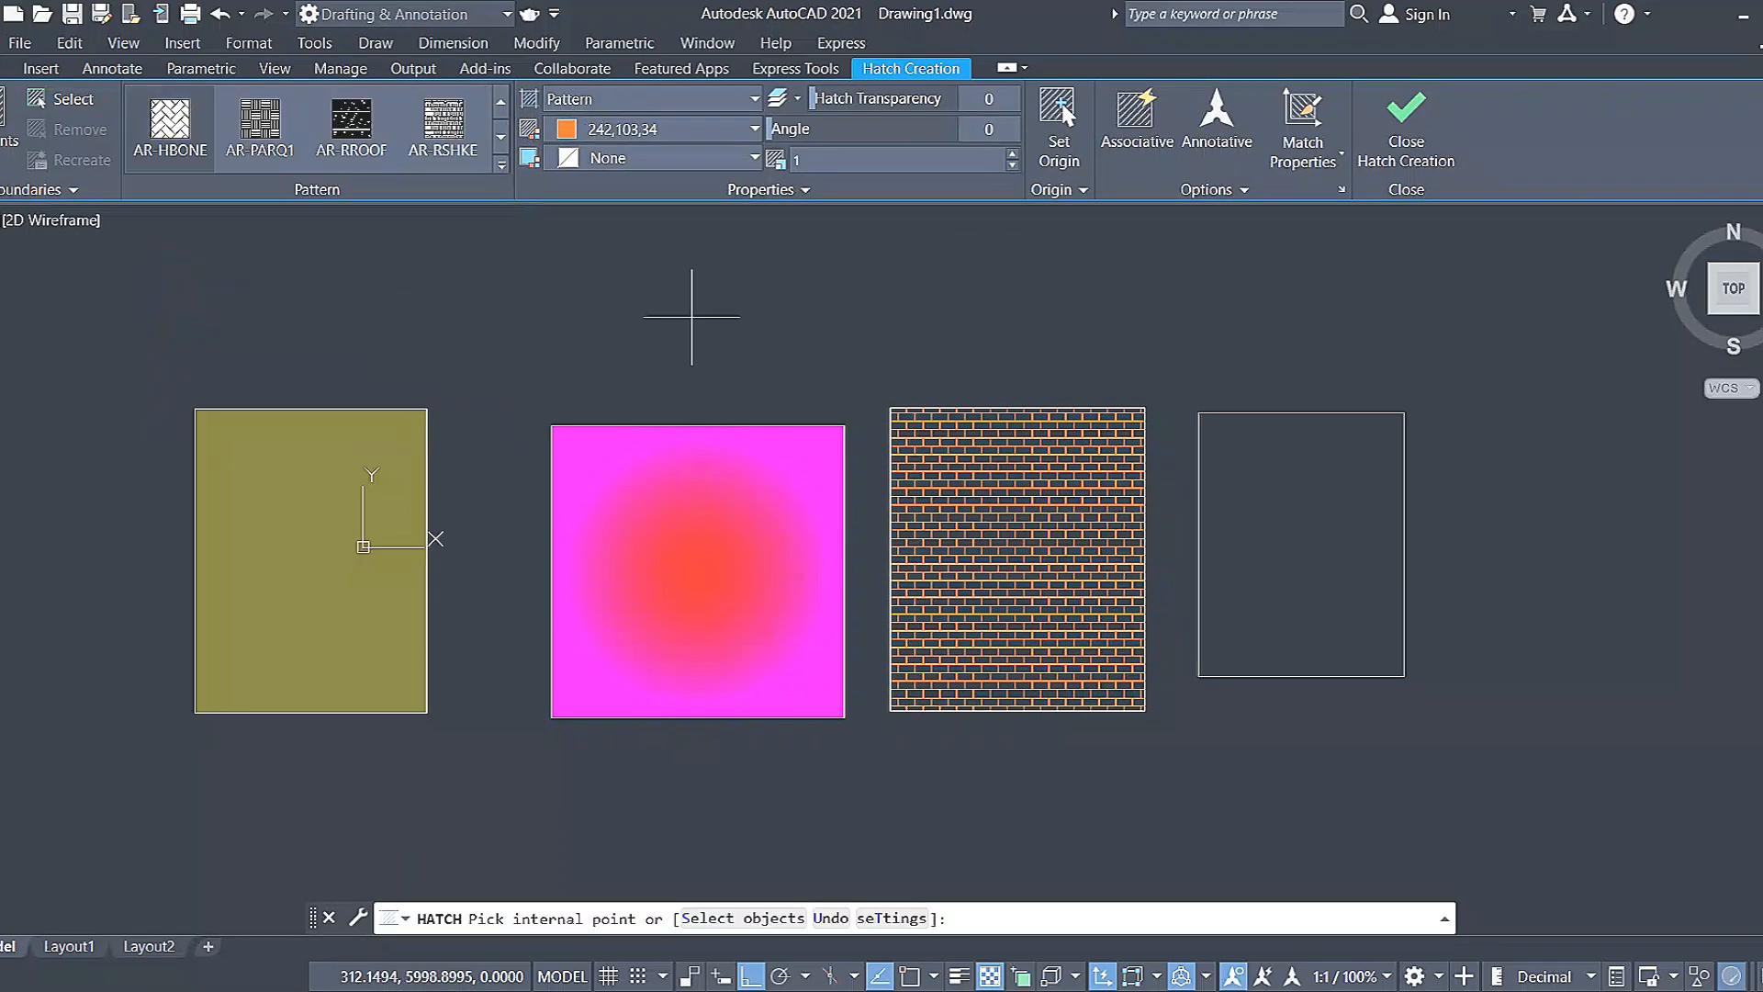
click(694, 130)
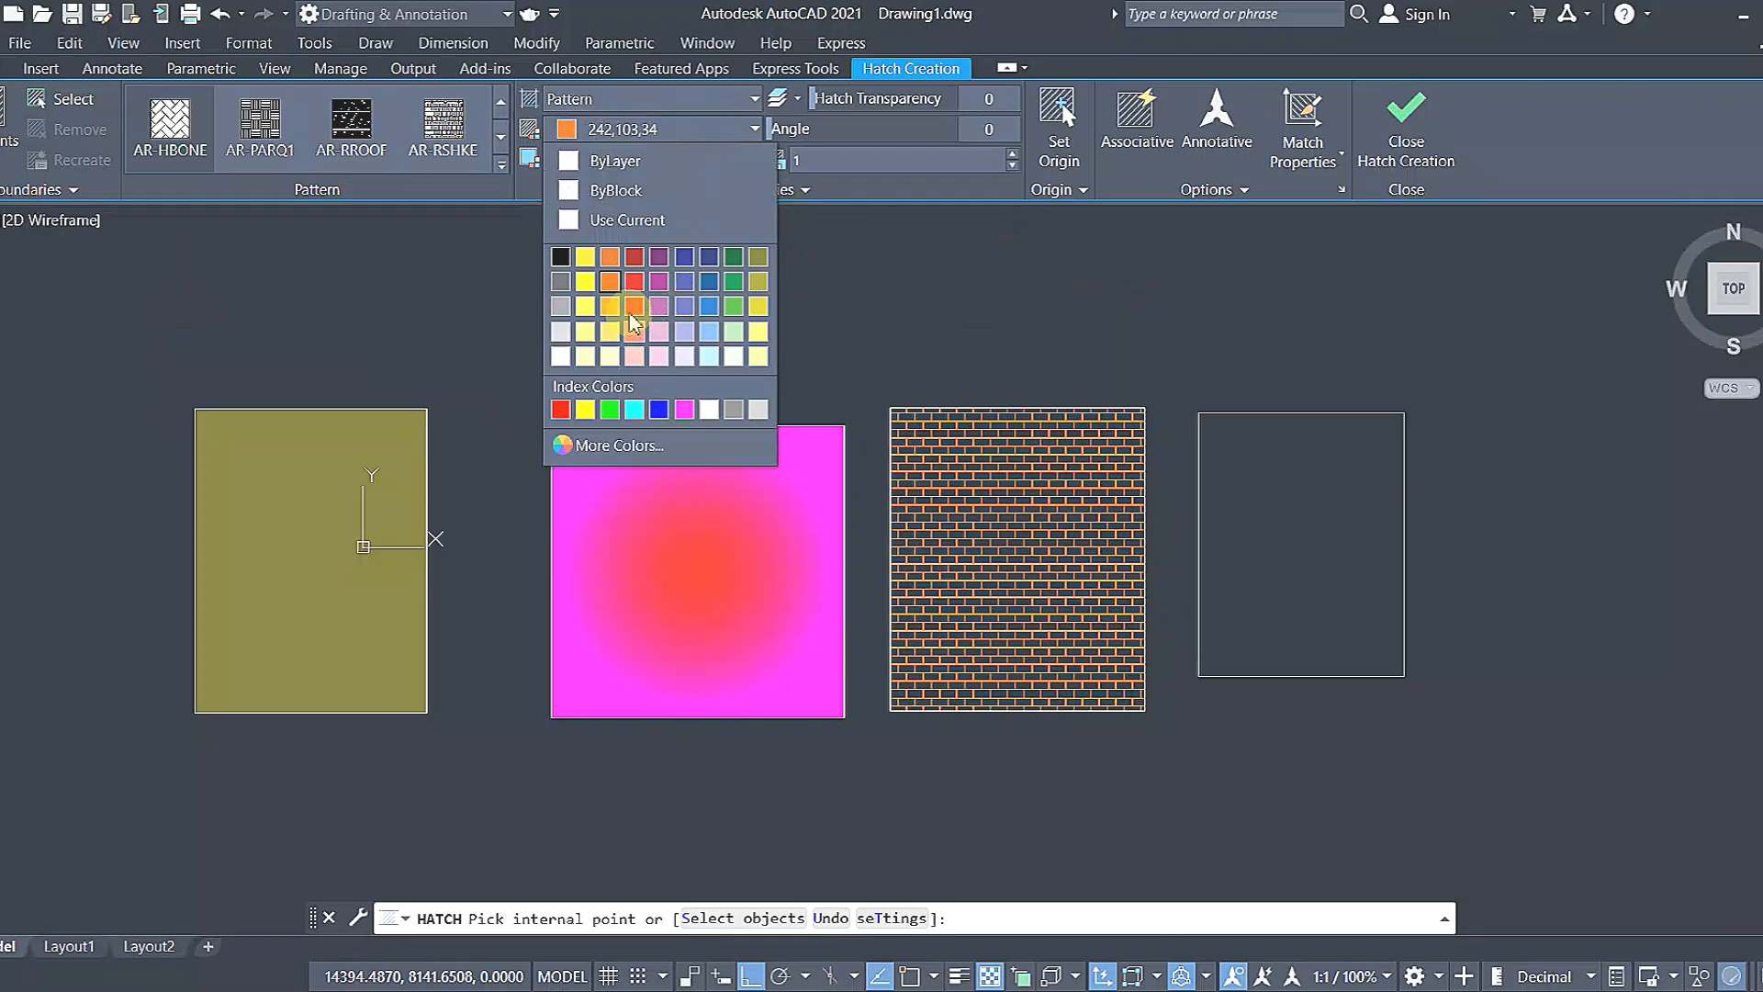
click(733, 284)
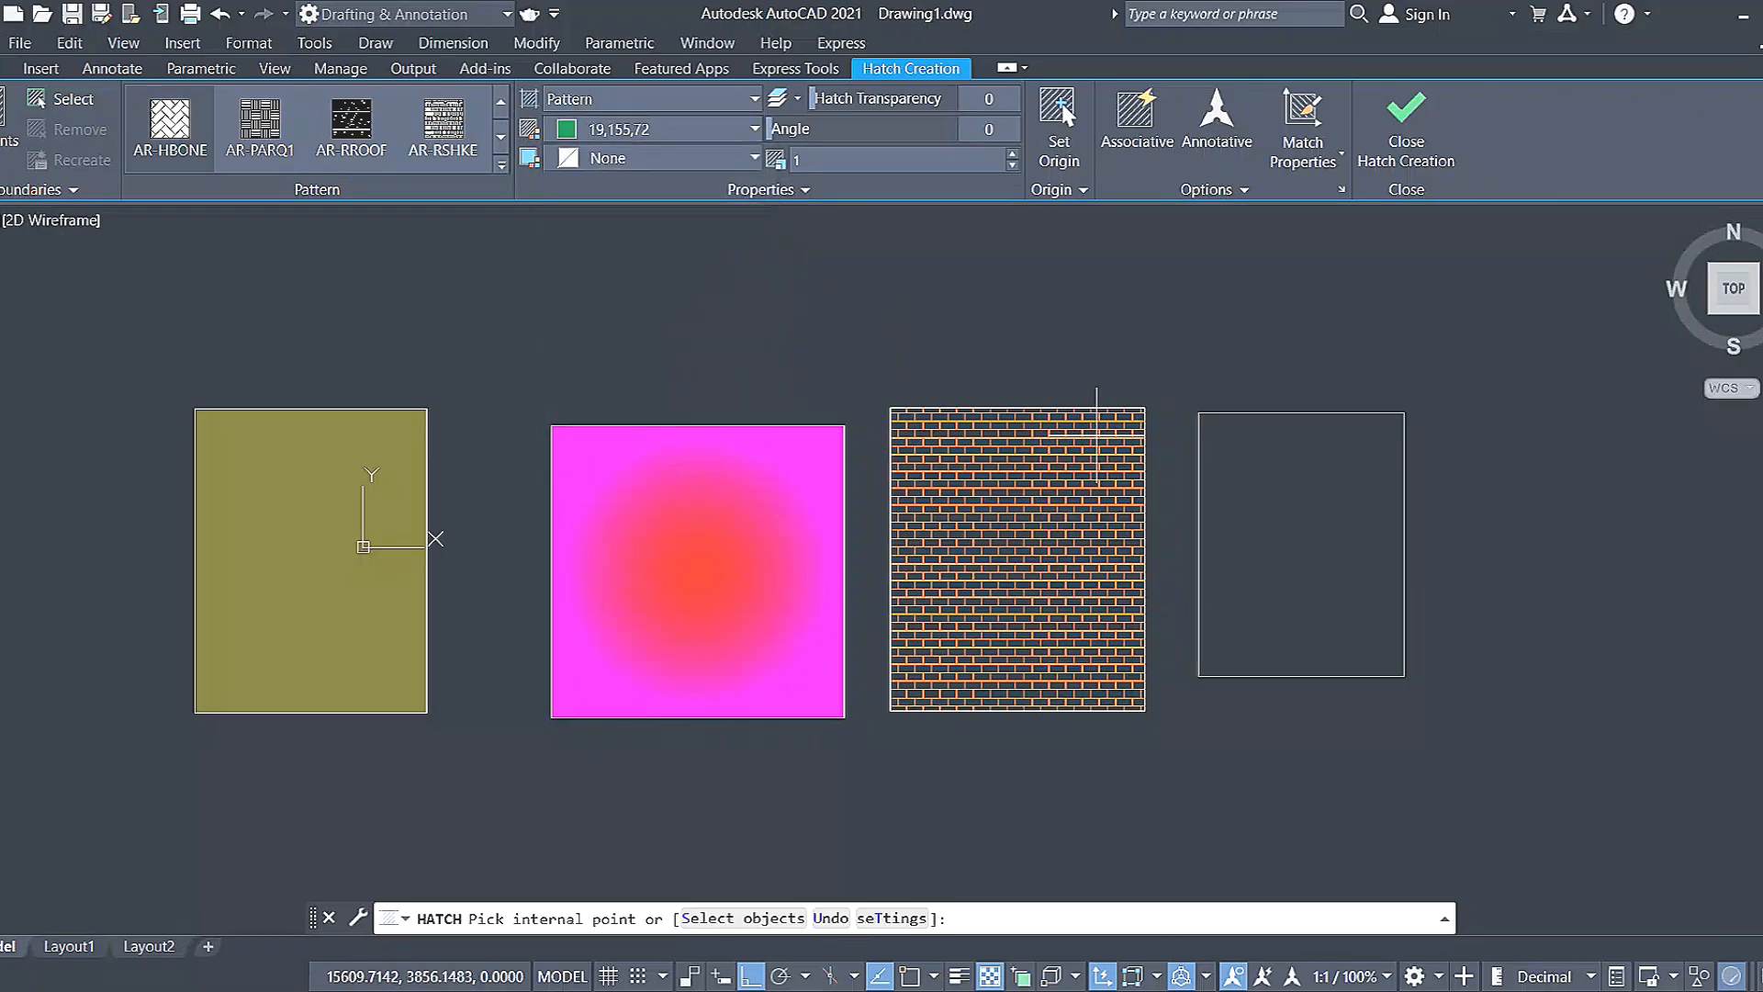
click(1244, 558)
Set the rightmost rectangle's herringbone hatch to a transparency of 20 and an angle of 50.
scroll(1269, 476, up, 3)
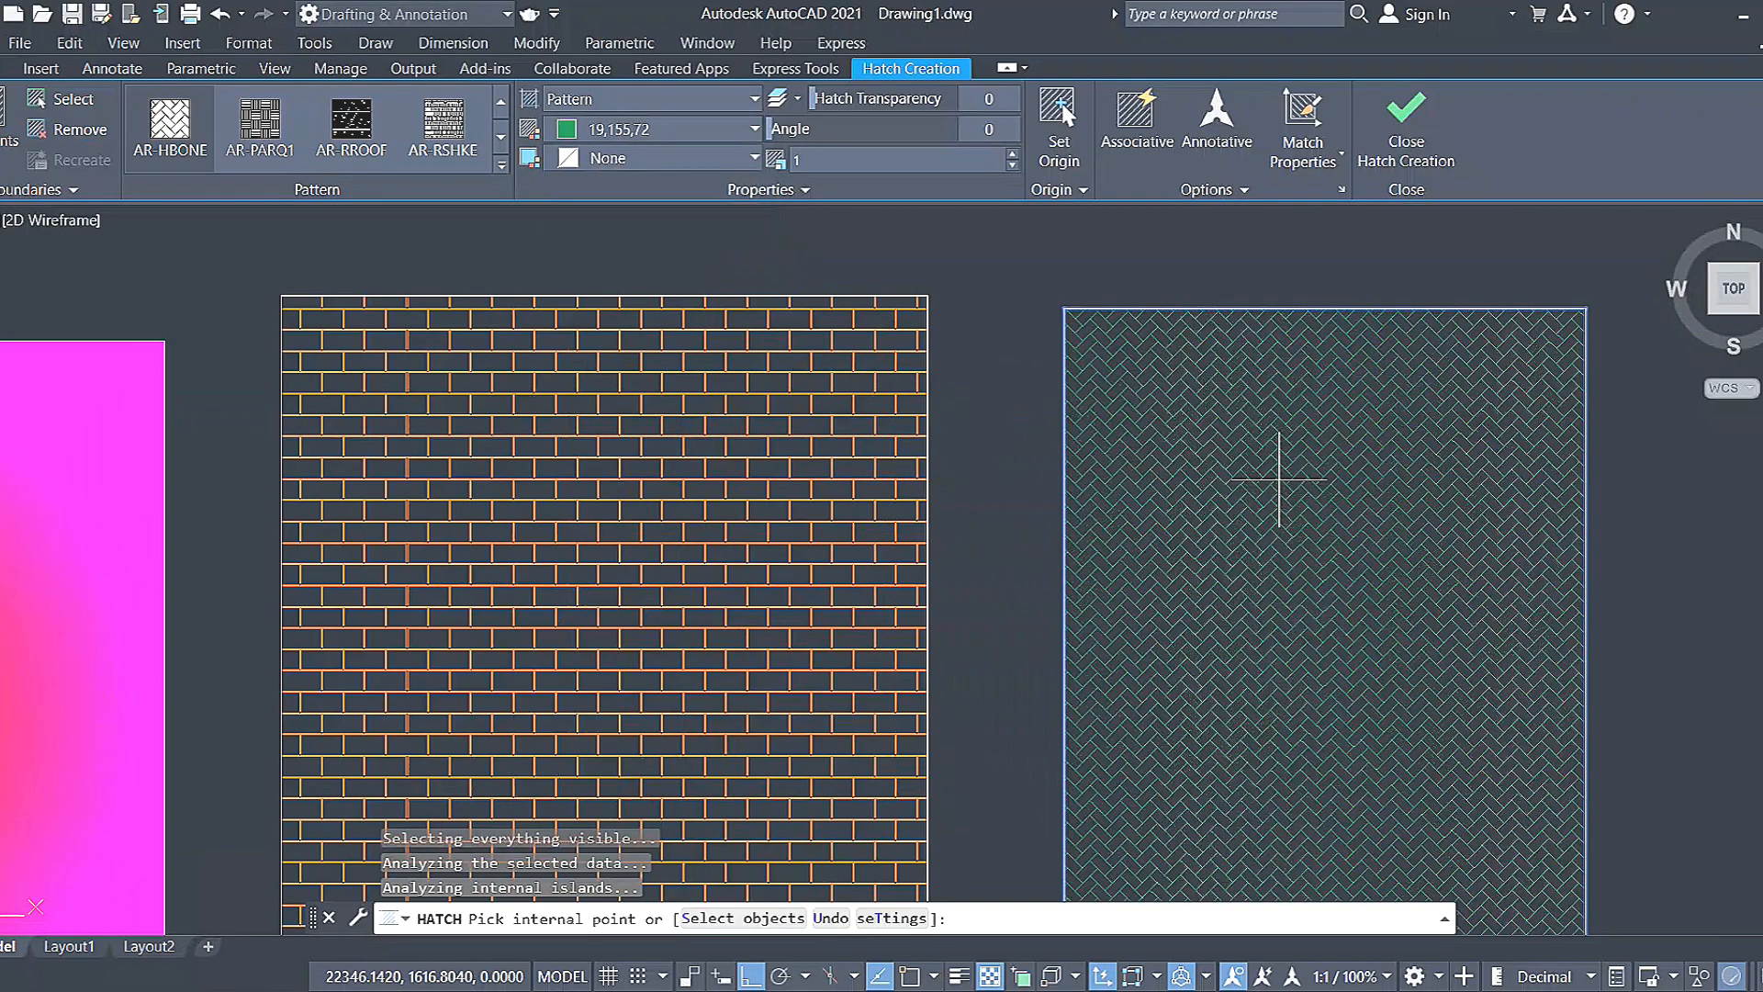
middle_drag(1278, 473, 1255, 451)
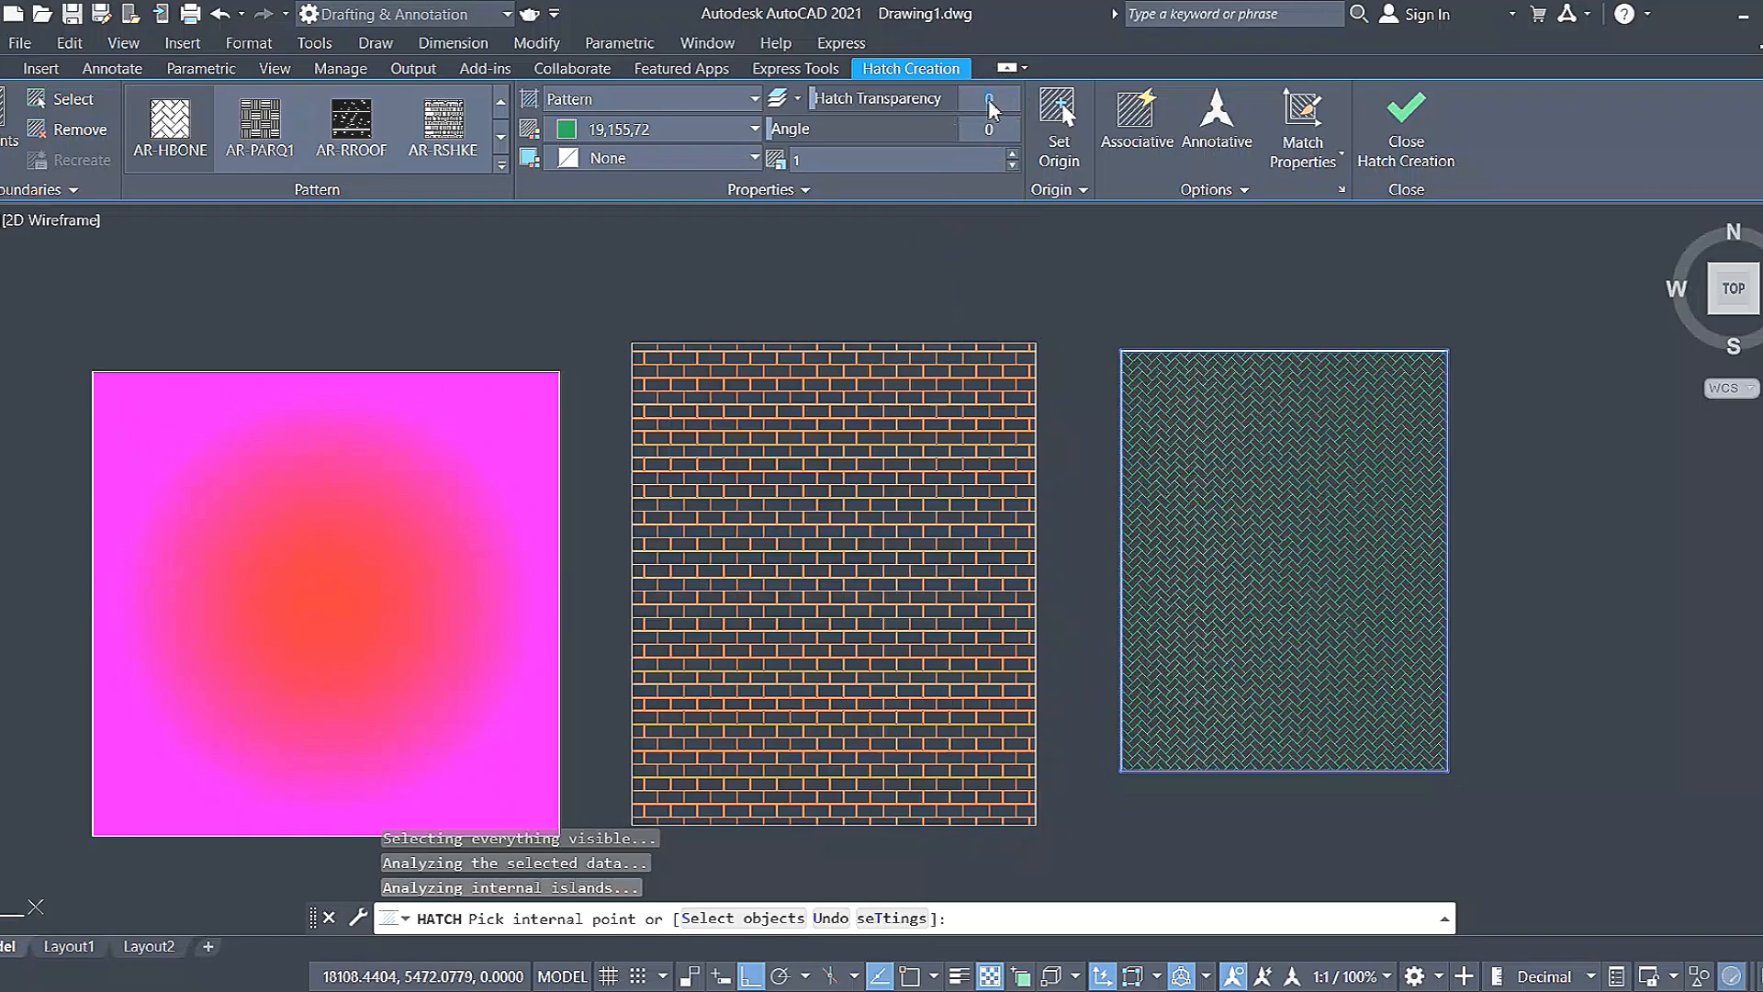
click(988, 99)
text(20)
key(Return)
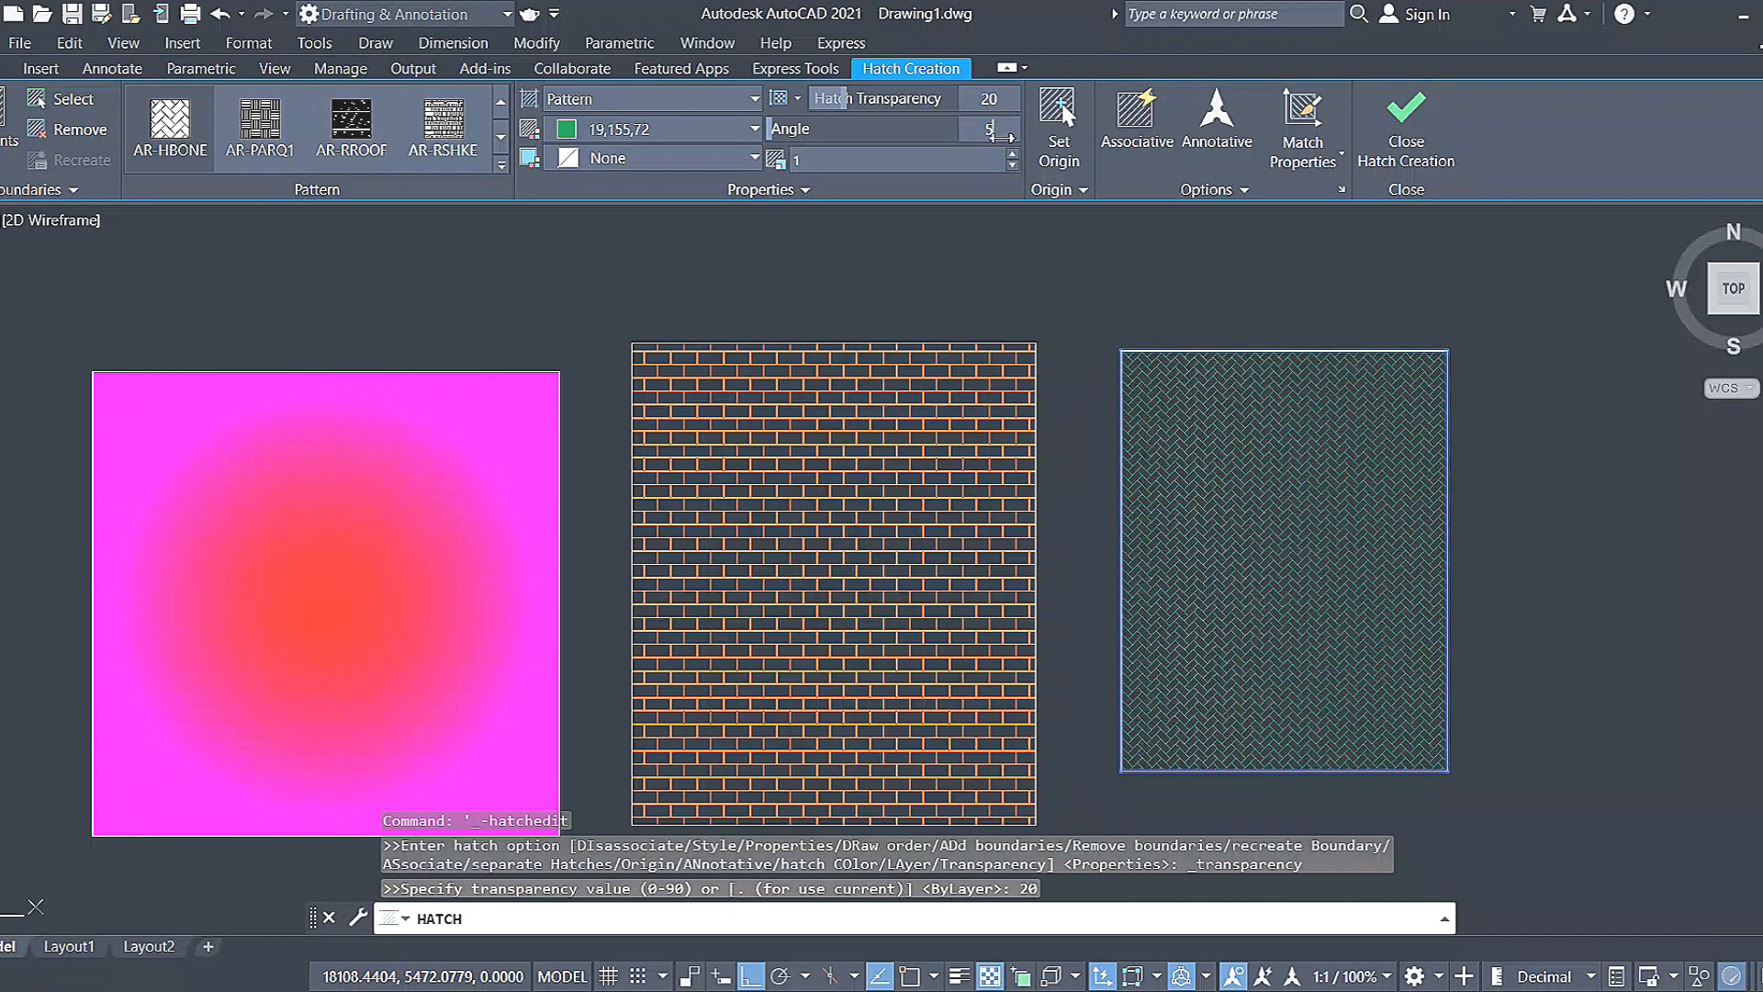
key(Return)
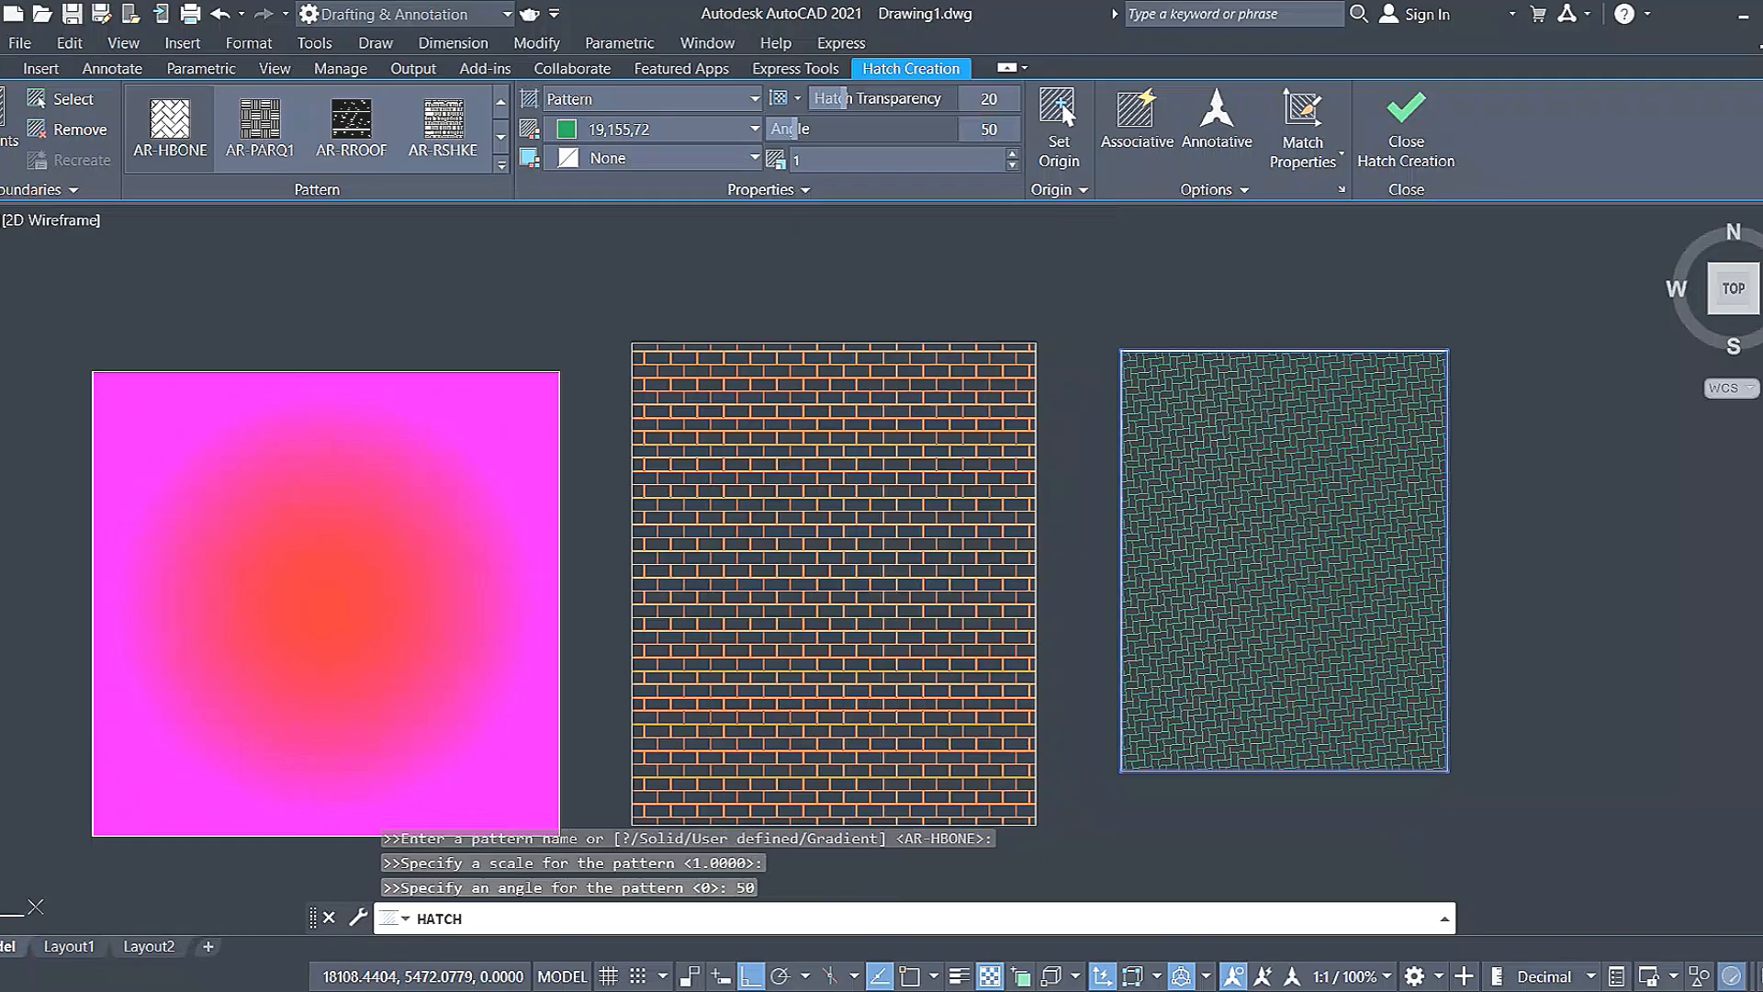
Try pattern scales of 3 and 0.02 on the rightmost rectangle's herringbone hatch.
click(813, 161)
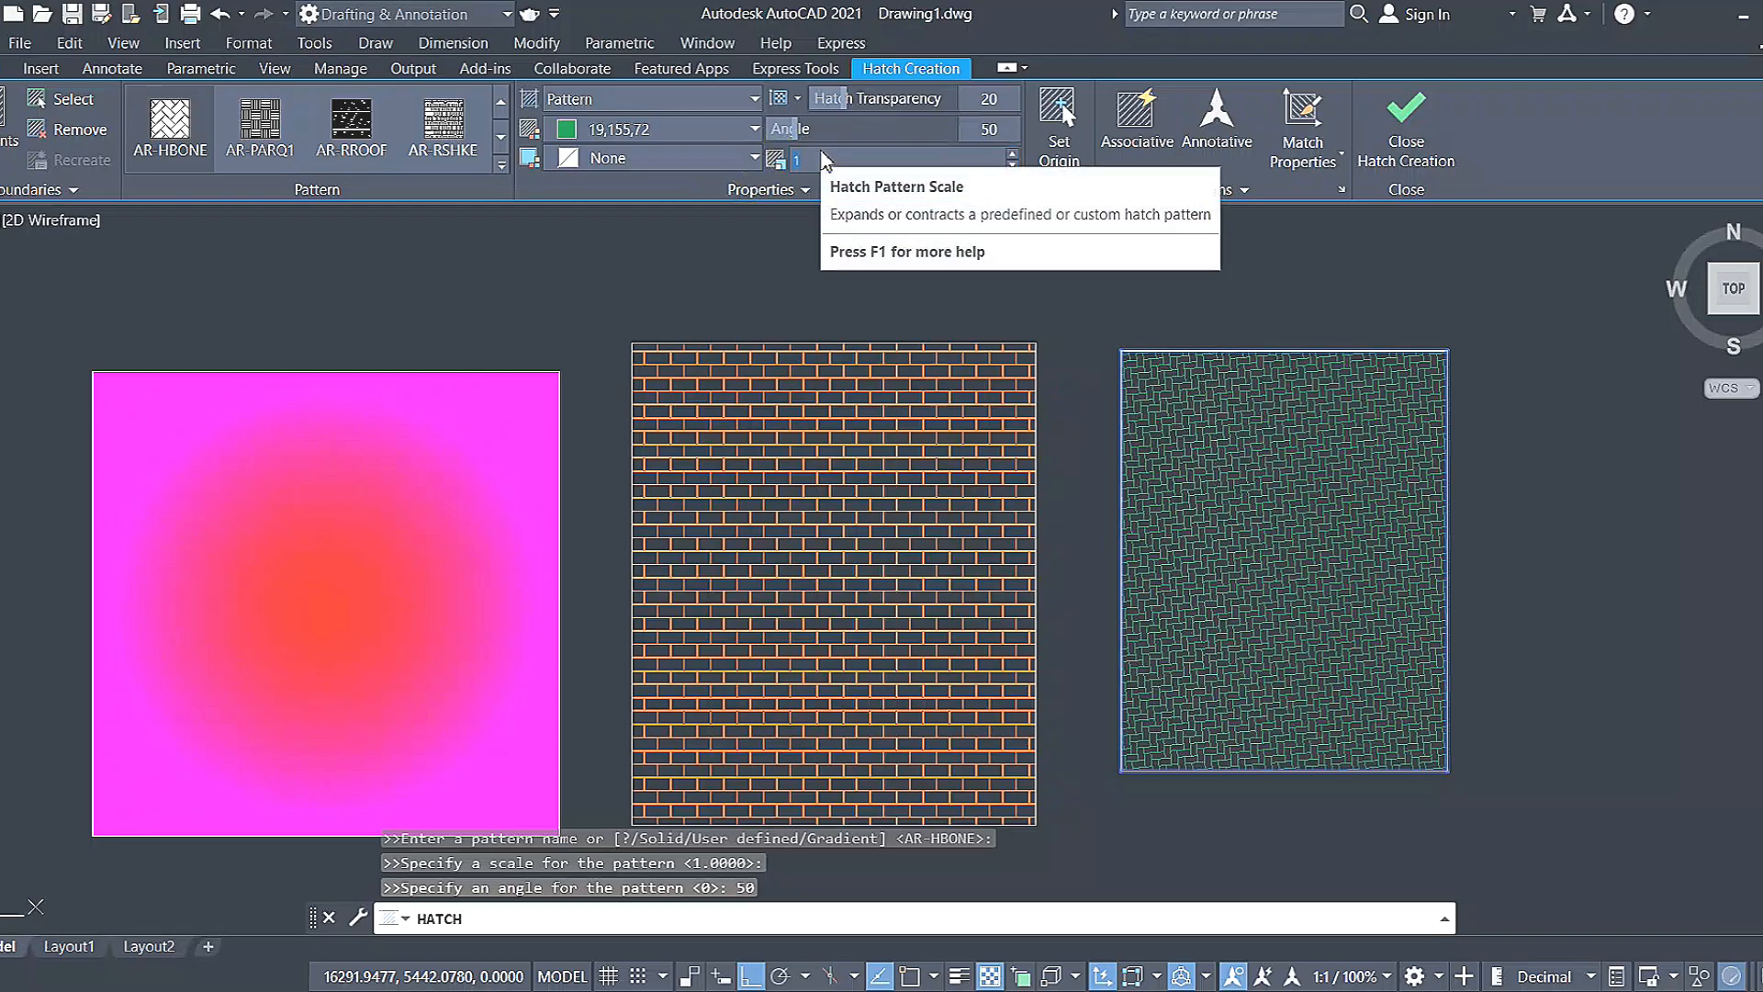
text(3)
key(Return)
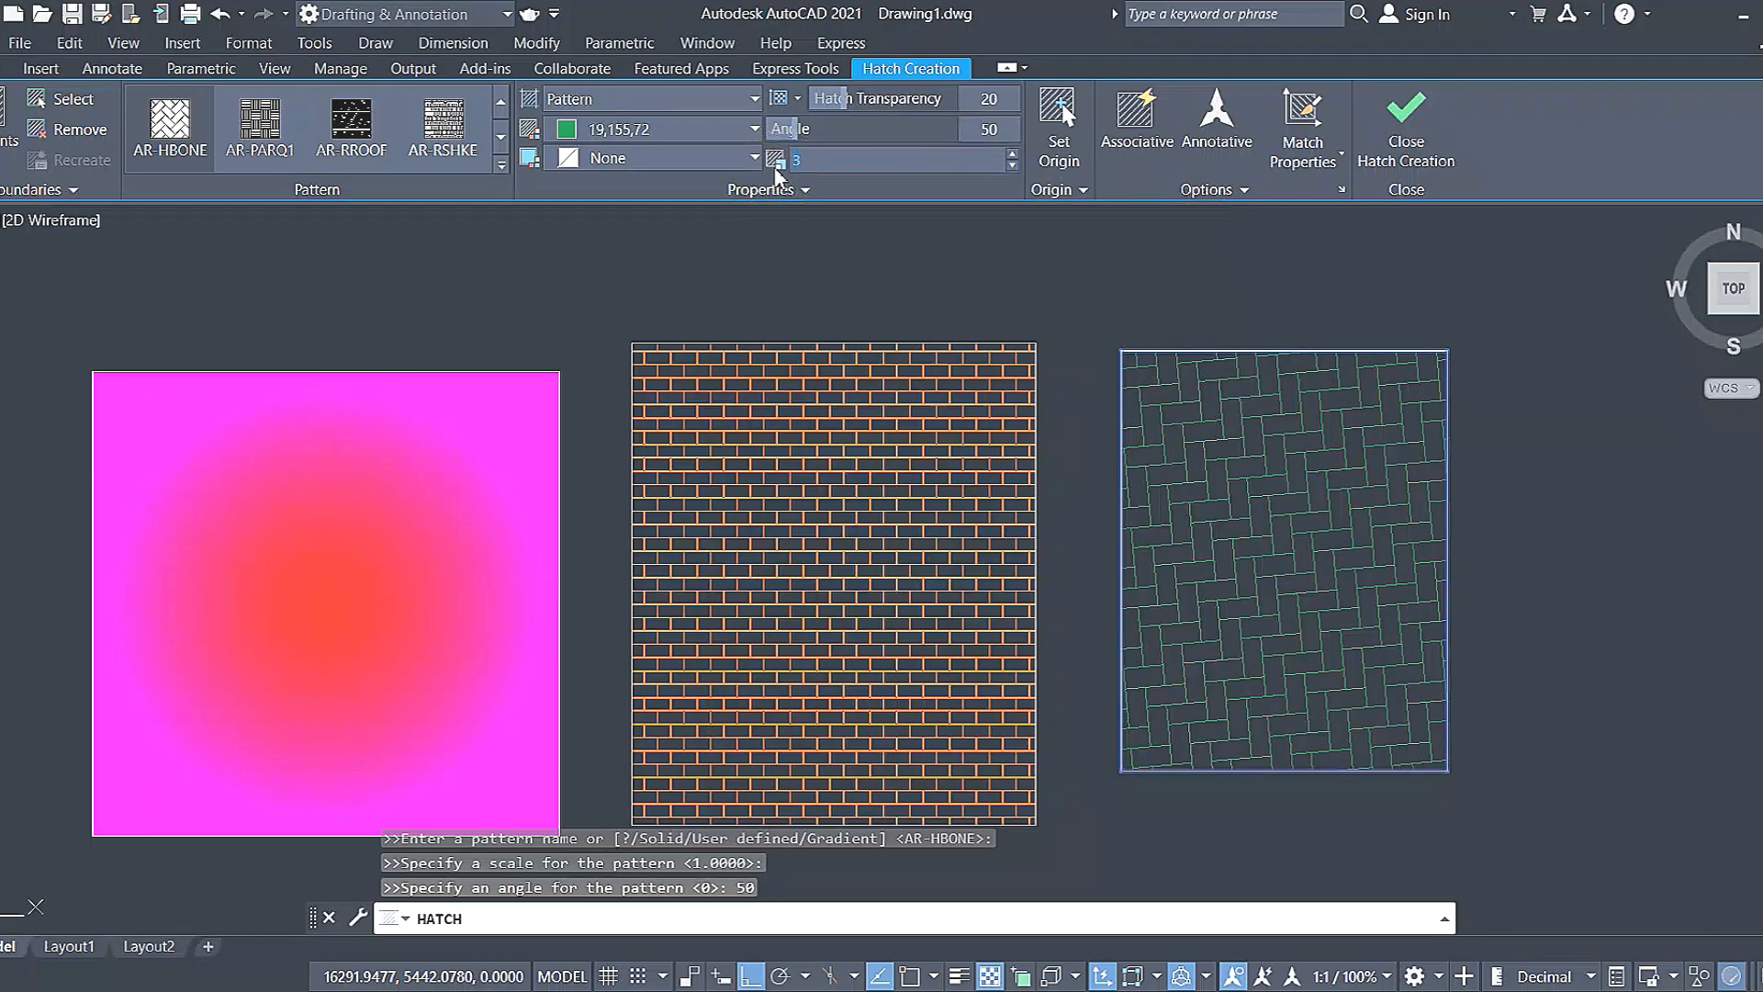
text(0.02)
key(Return)
Set the herringbone hatch's pattern scale back to 3.
click(808, 162)
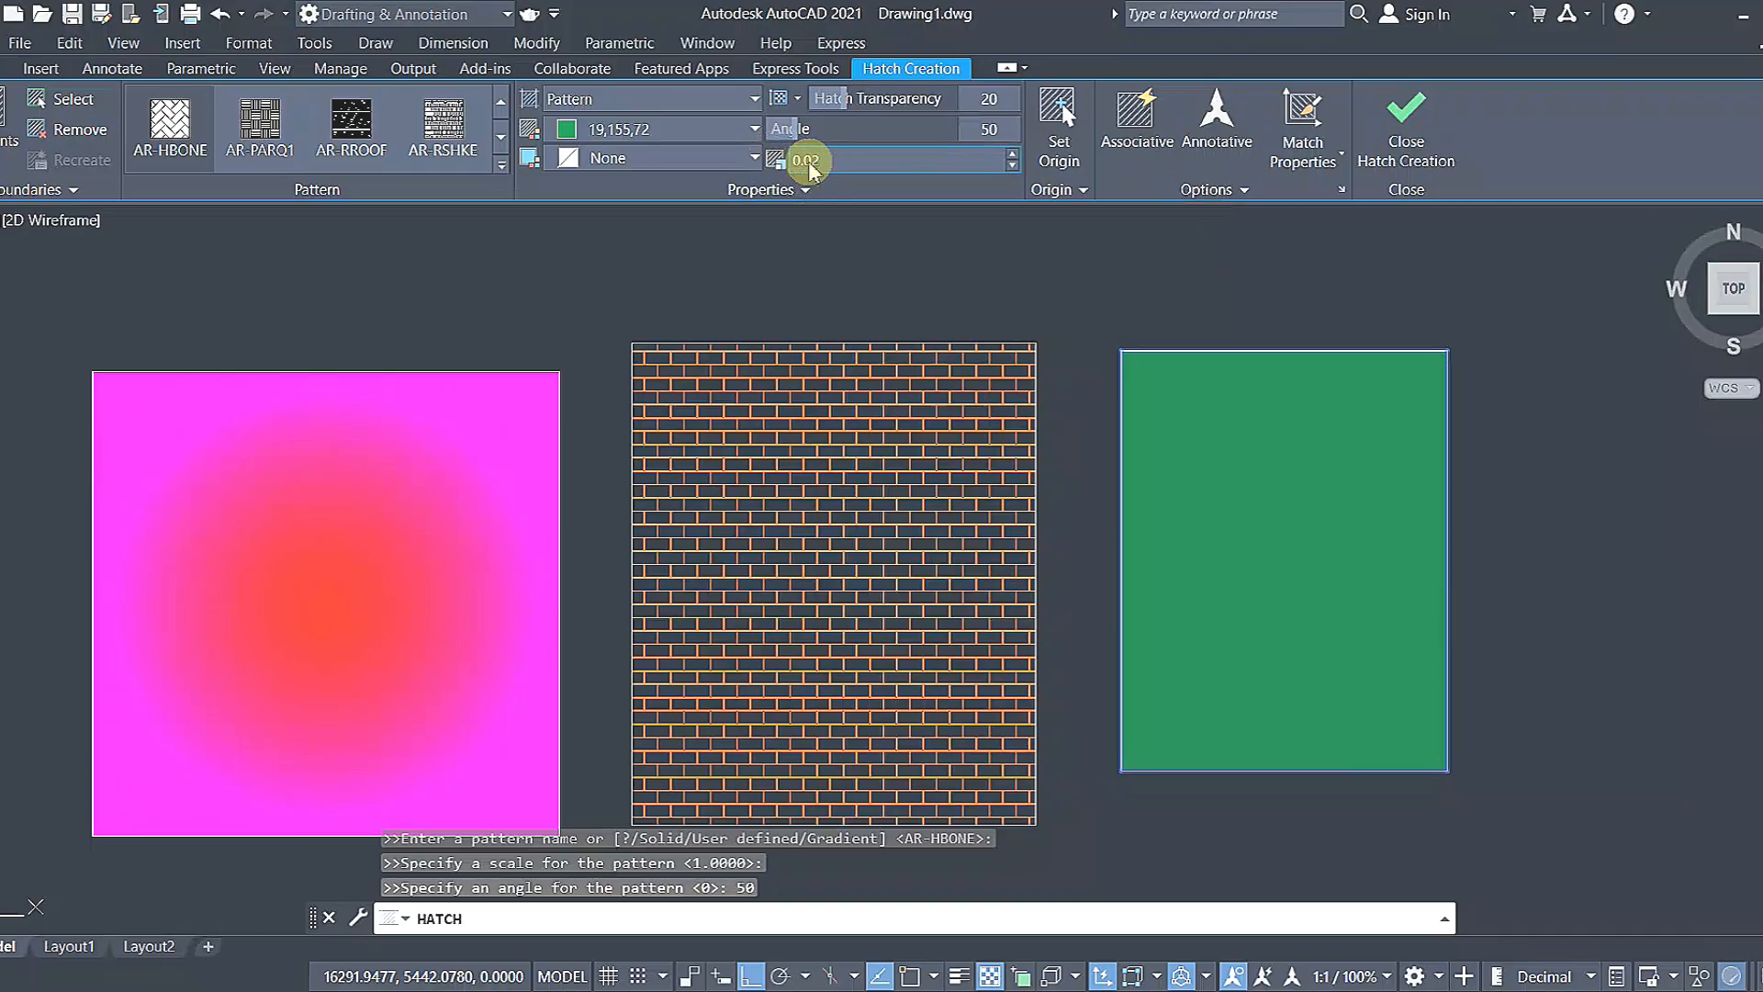
drag(833, 157, 790, 164)
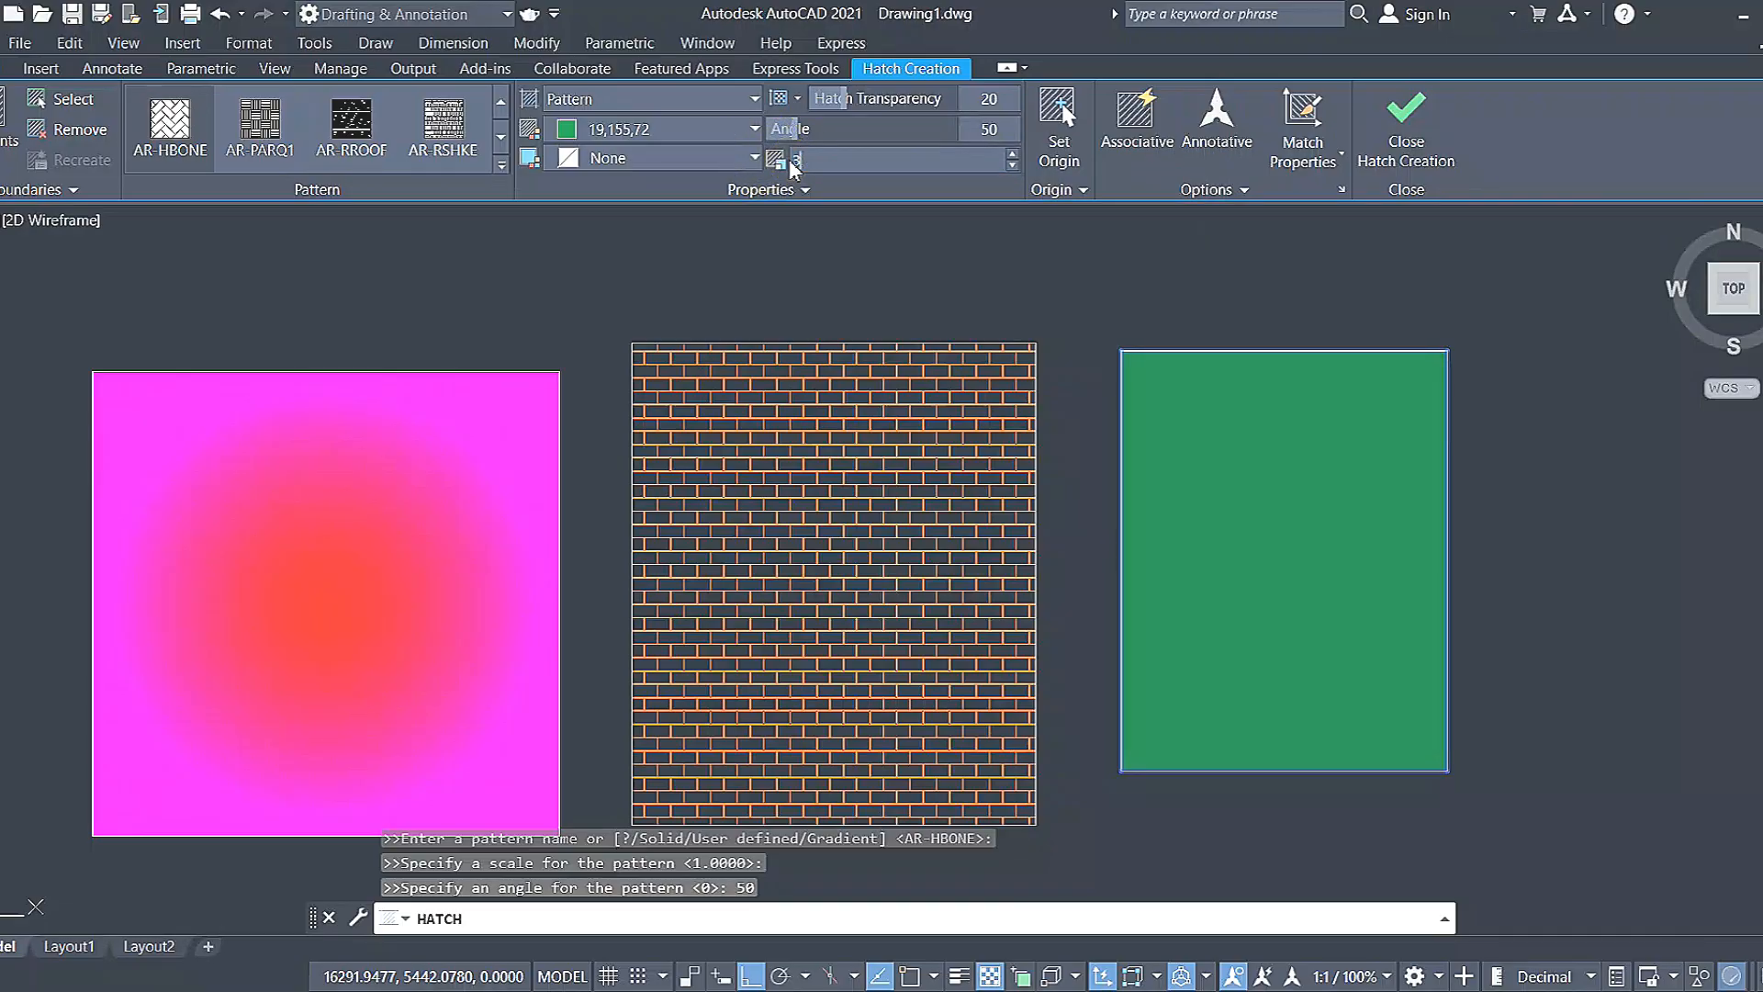
text(3)
key(Return)
Set the herringbone hatch's pattern scale to 1 and finish the hatch.
click(786, 165)
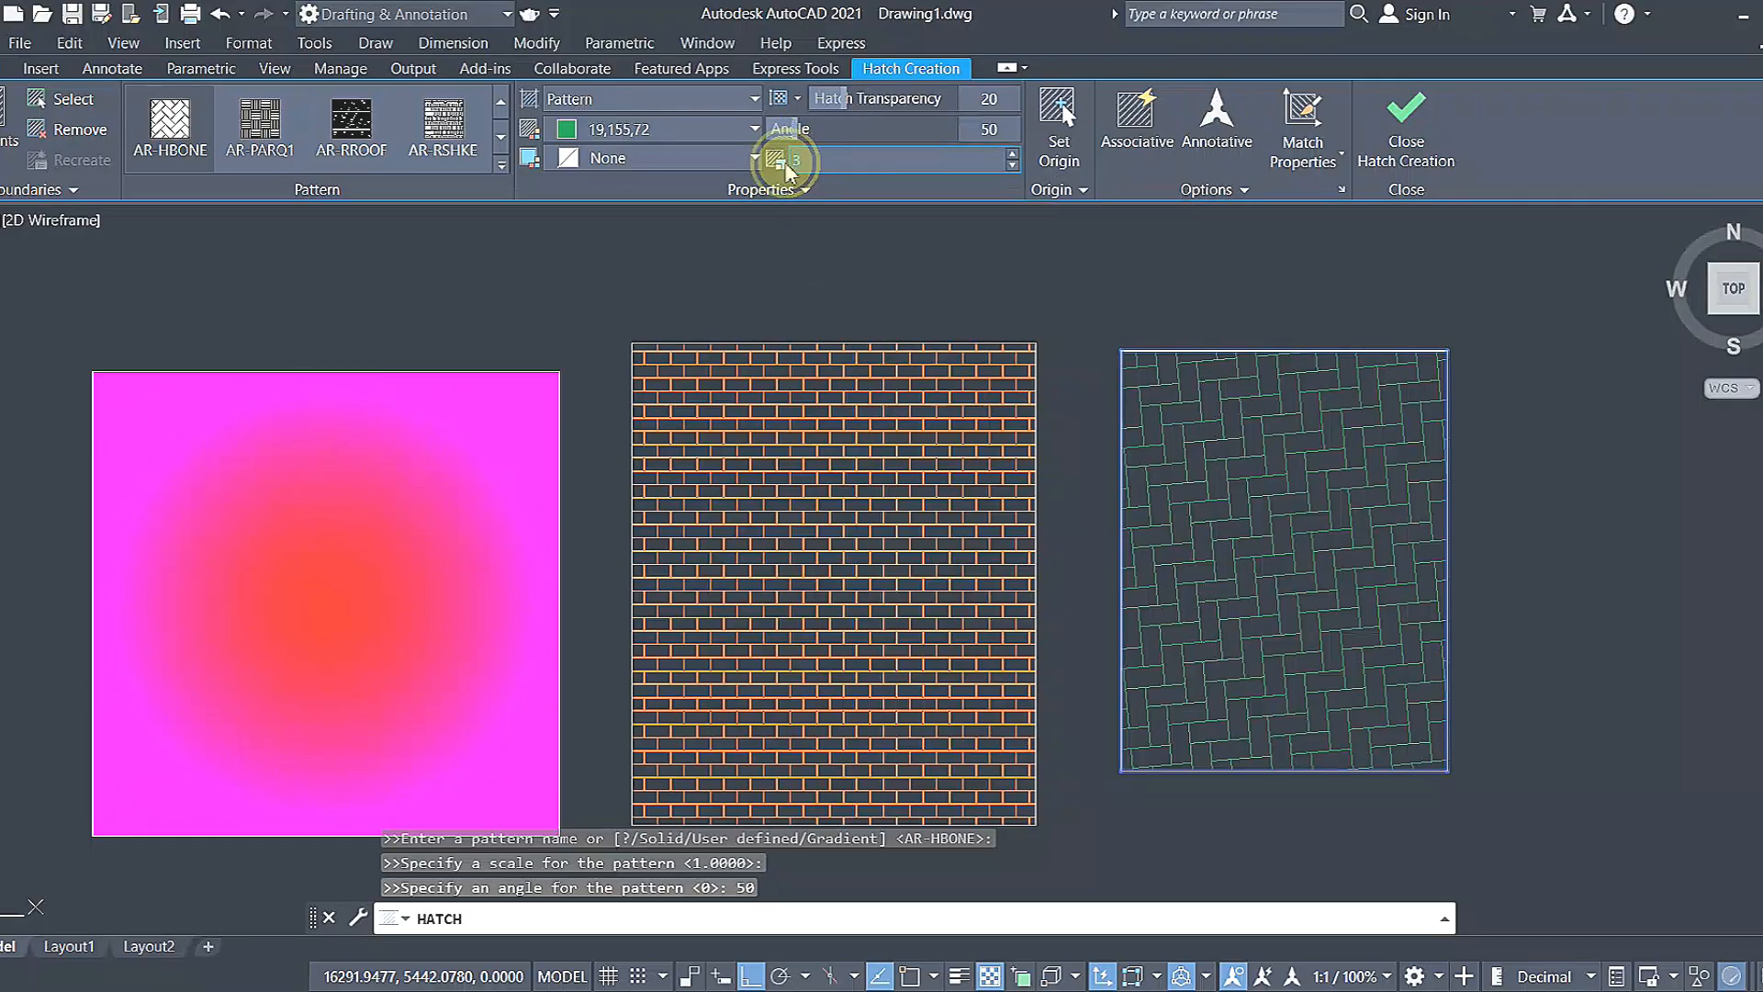
drag(786, 168, 776, 173)
text(1)
key(Return)
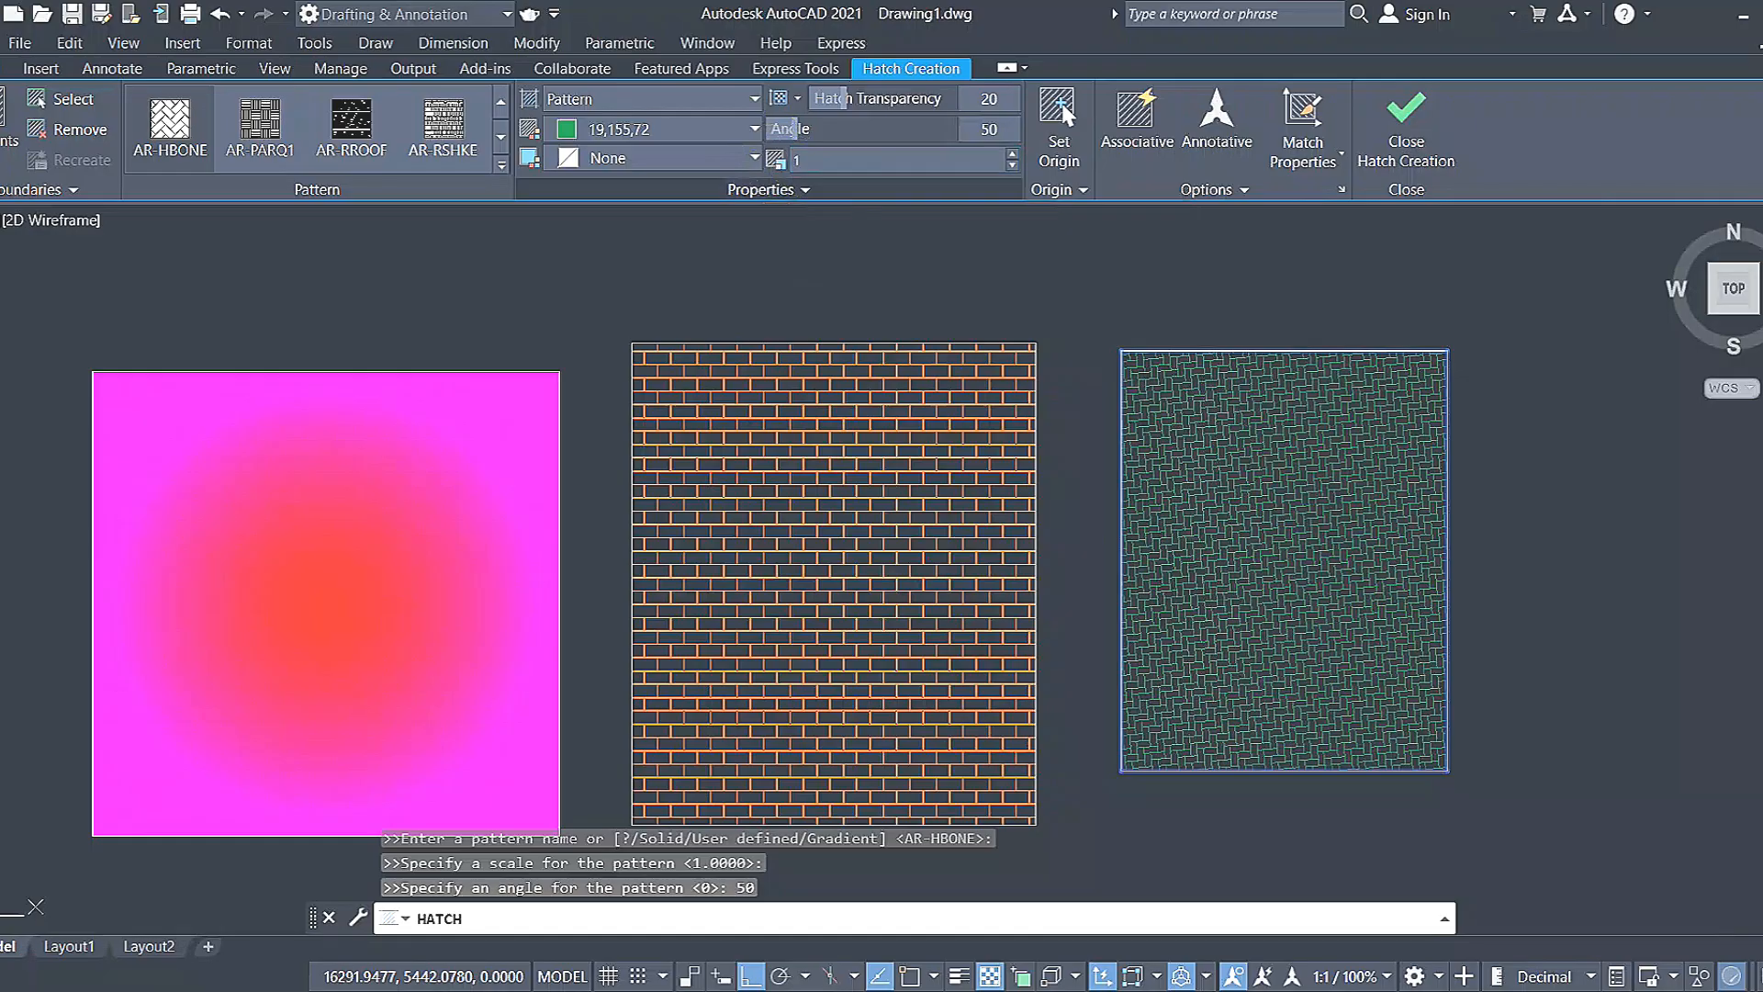
scroll(1227, 377, up, 2)
scroll(1228, 376, down, 3)
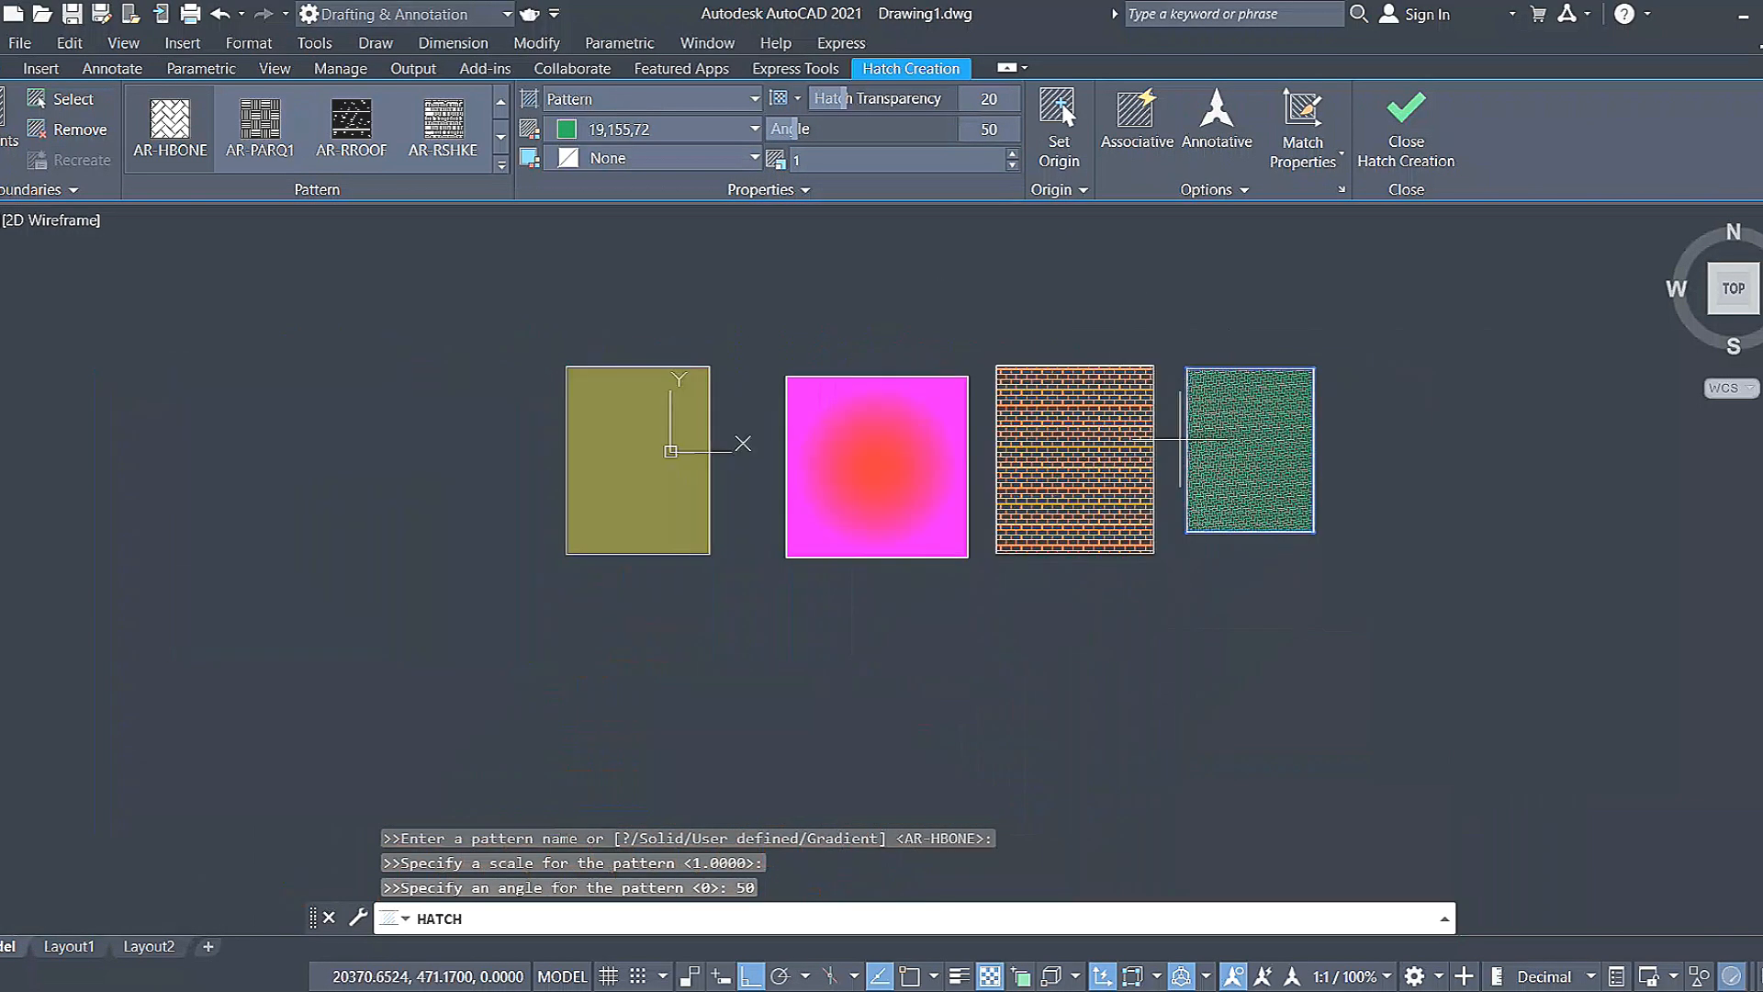
key(Escape)
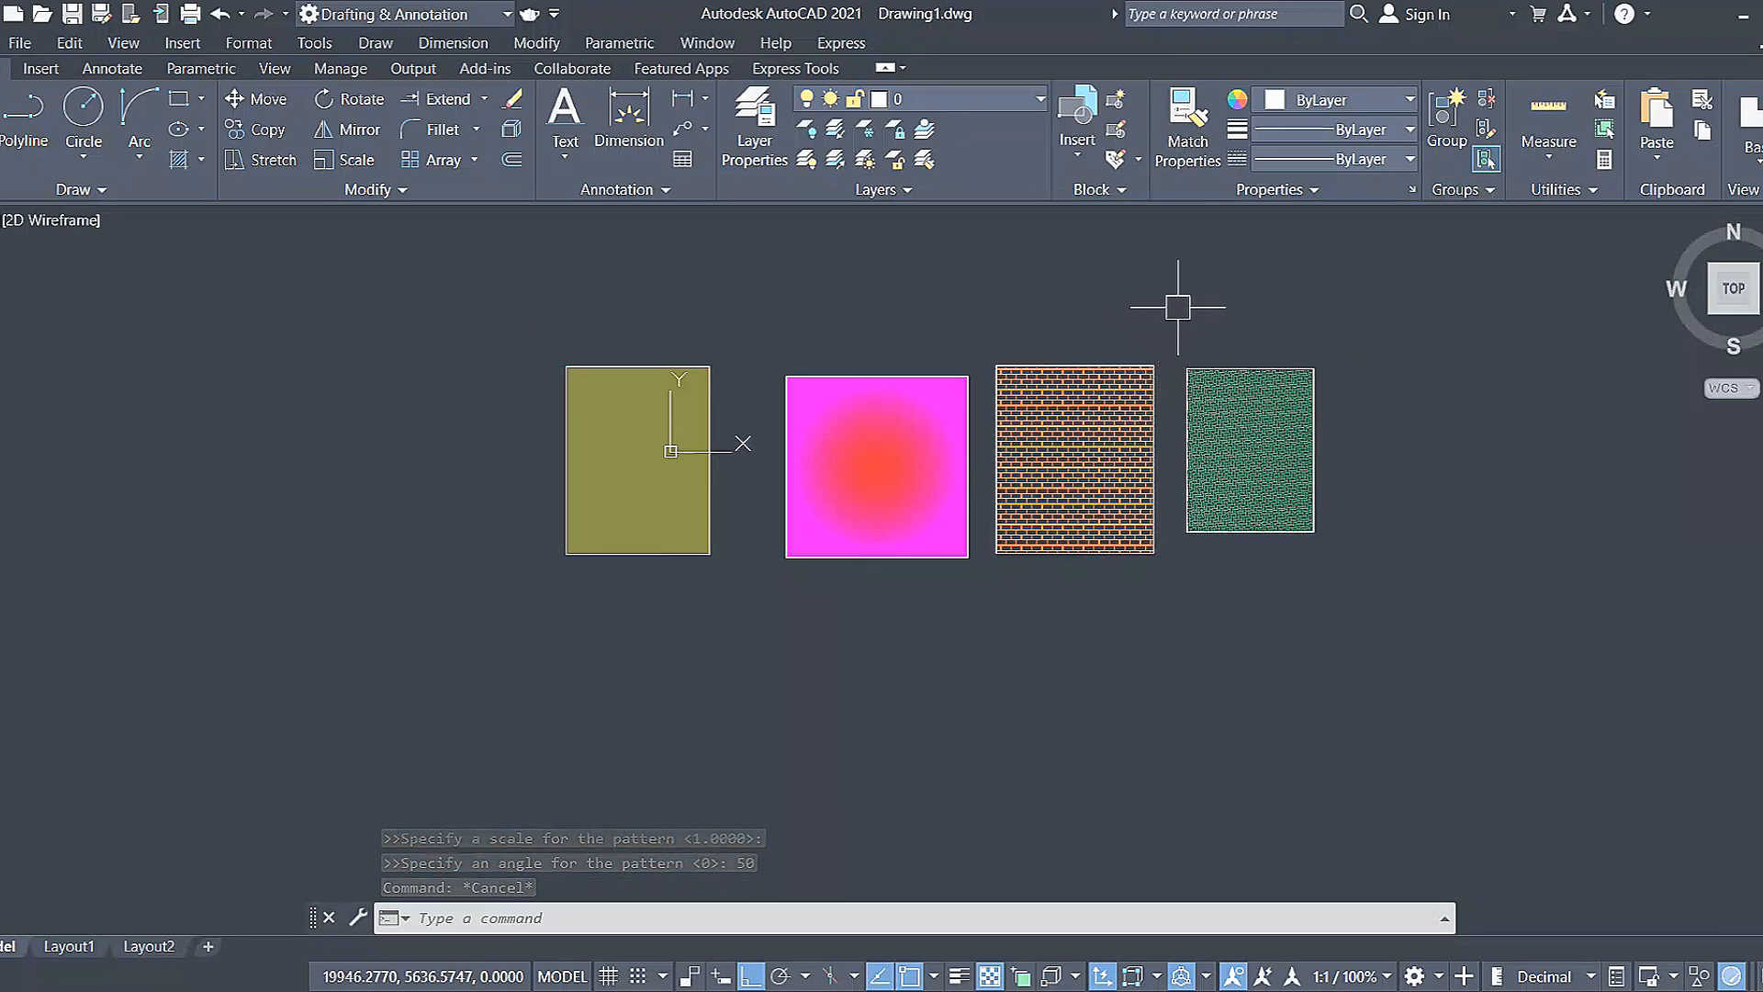
Use Quick measure to inspect the leftmost rectangle's dimensions and its gap to the gradient-filled rectangle.
mouse_move(1085, 473)
middle_down()
mouse_move(1082, 393)
mouse_move(1110, 452)
middle_up()
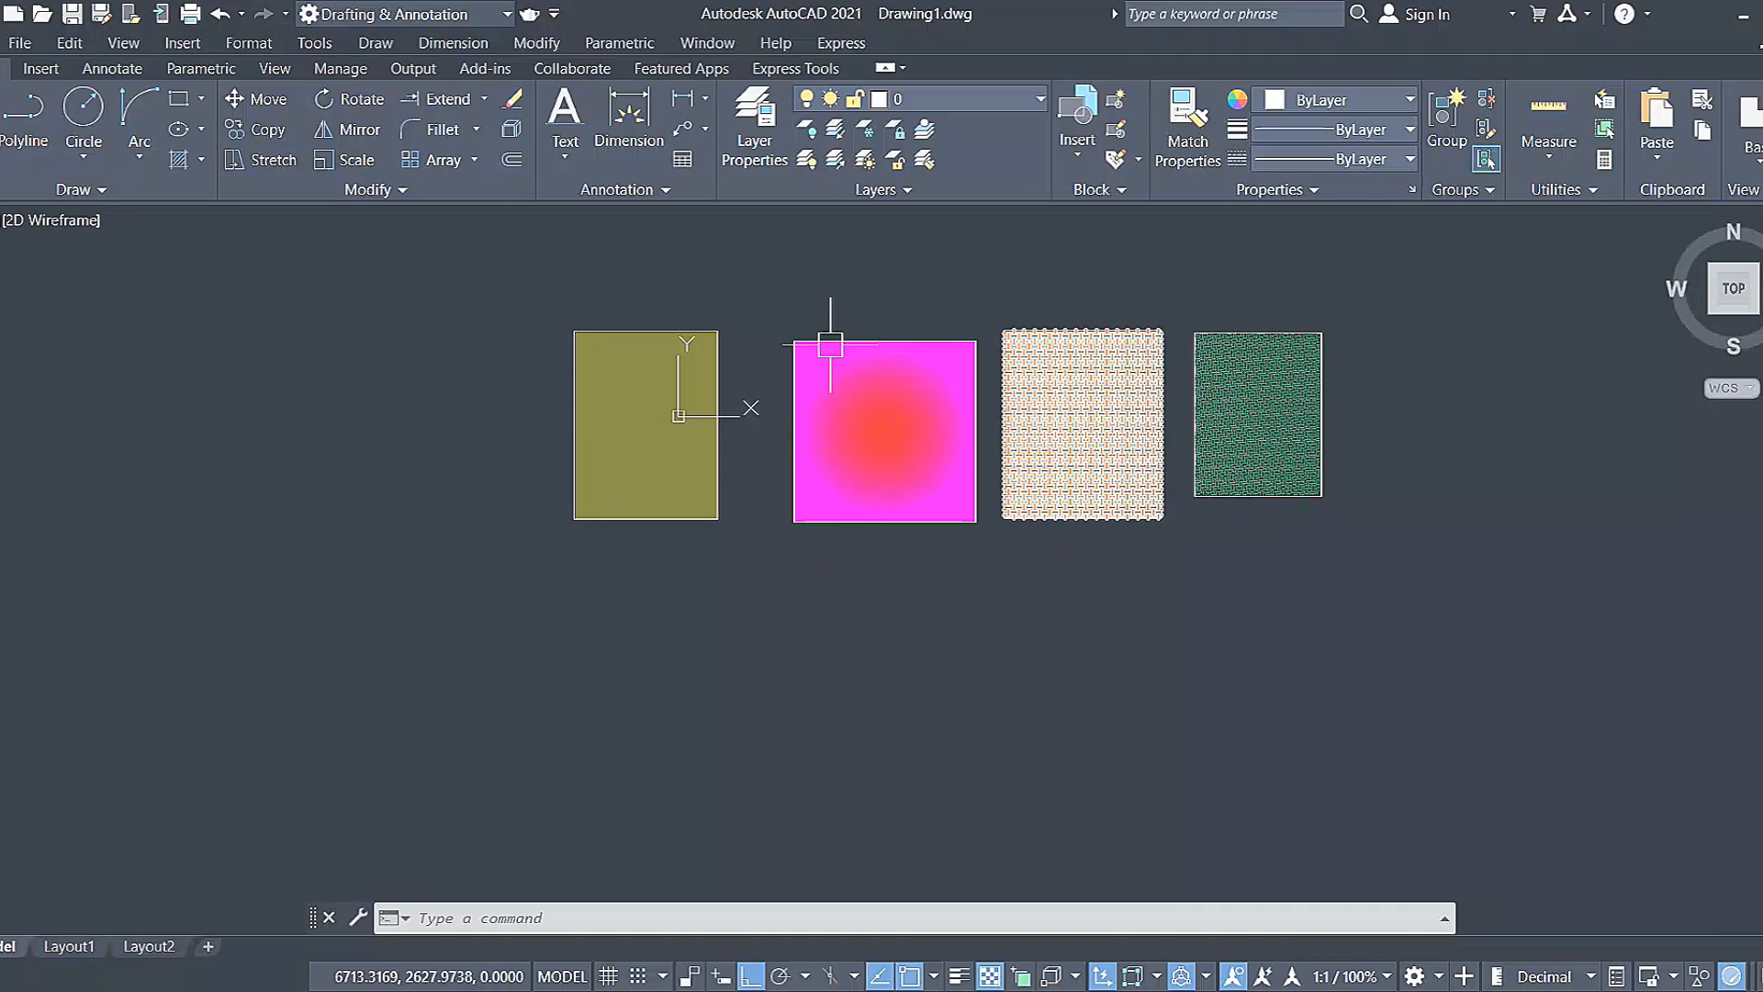
scroll(774, 331, up, 2)
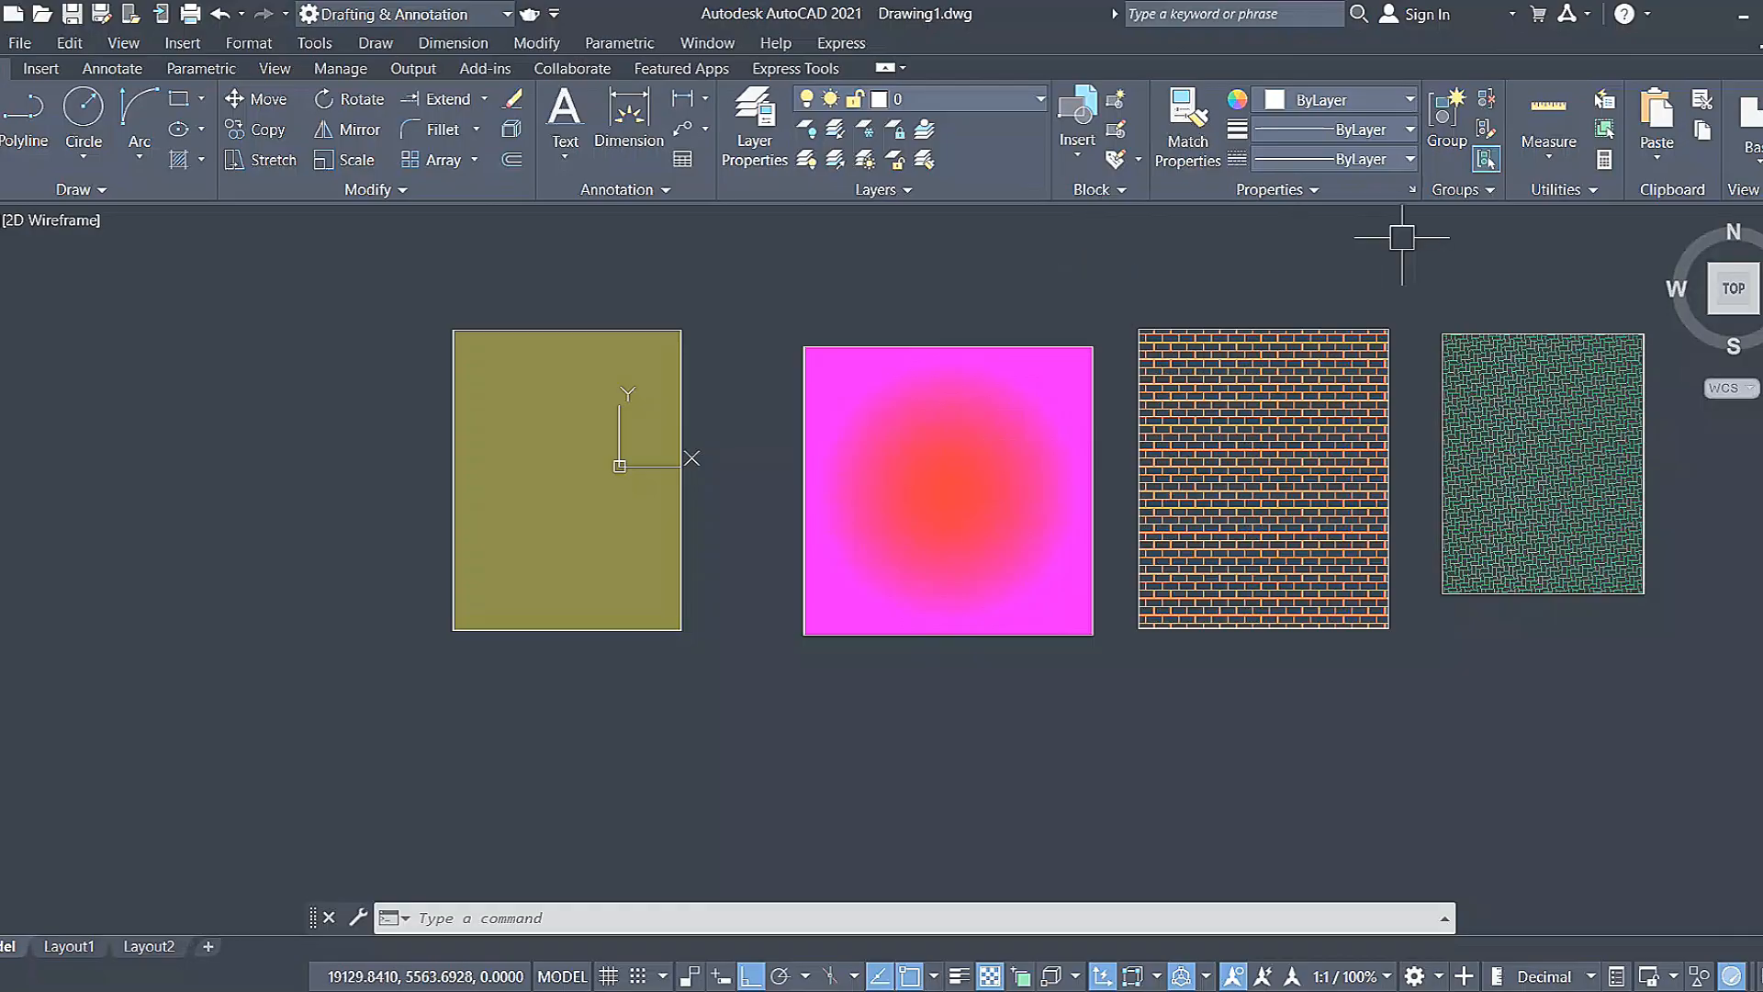
click(1561, 167)
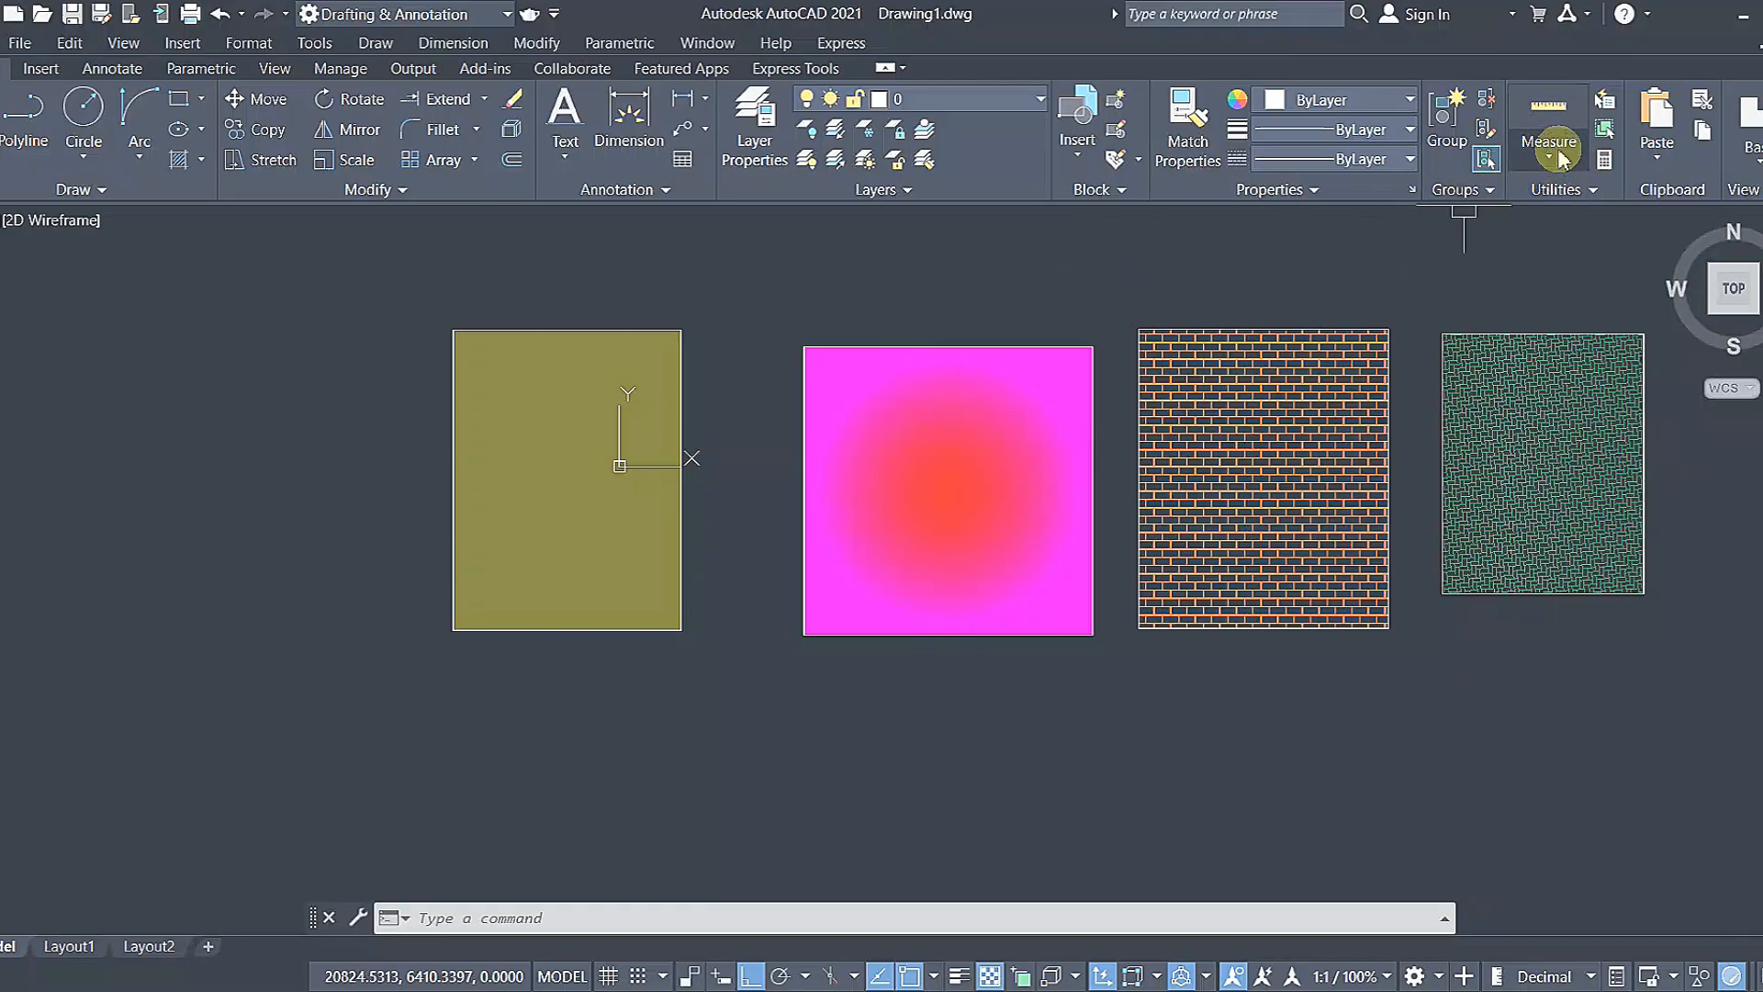
click(1542, 166)
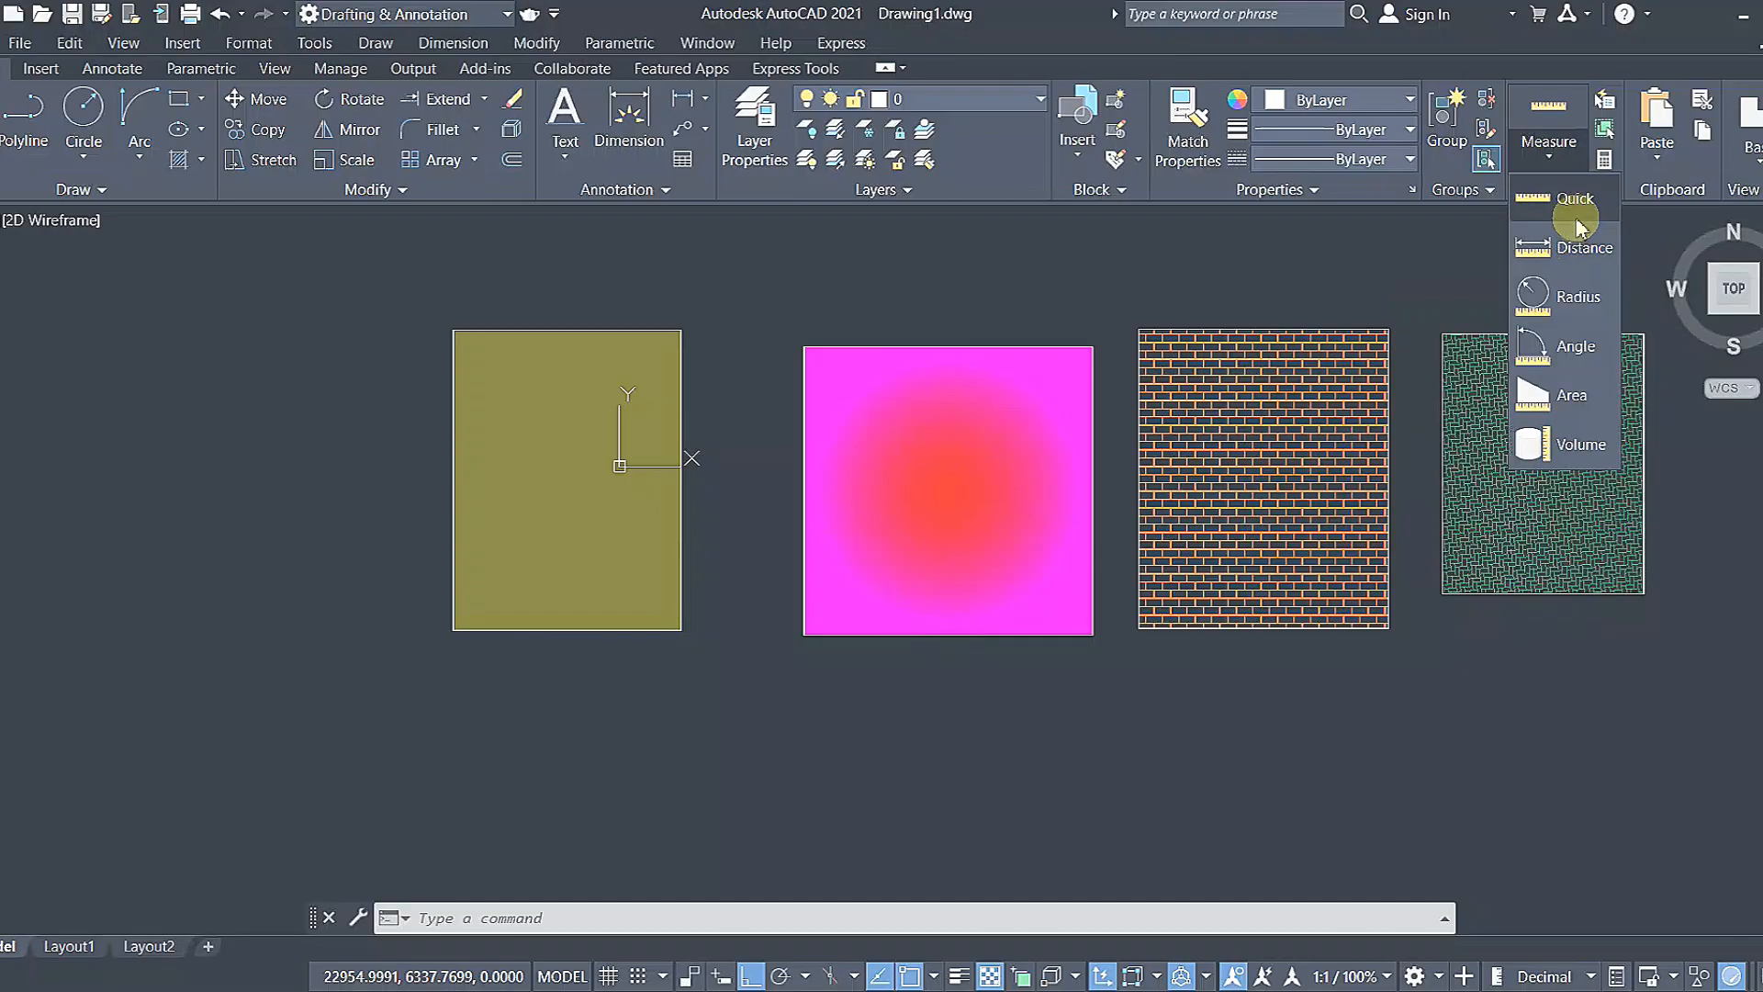
click(1579, 250)
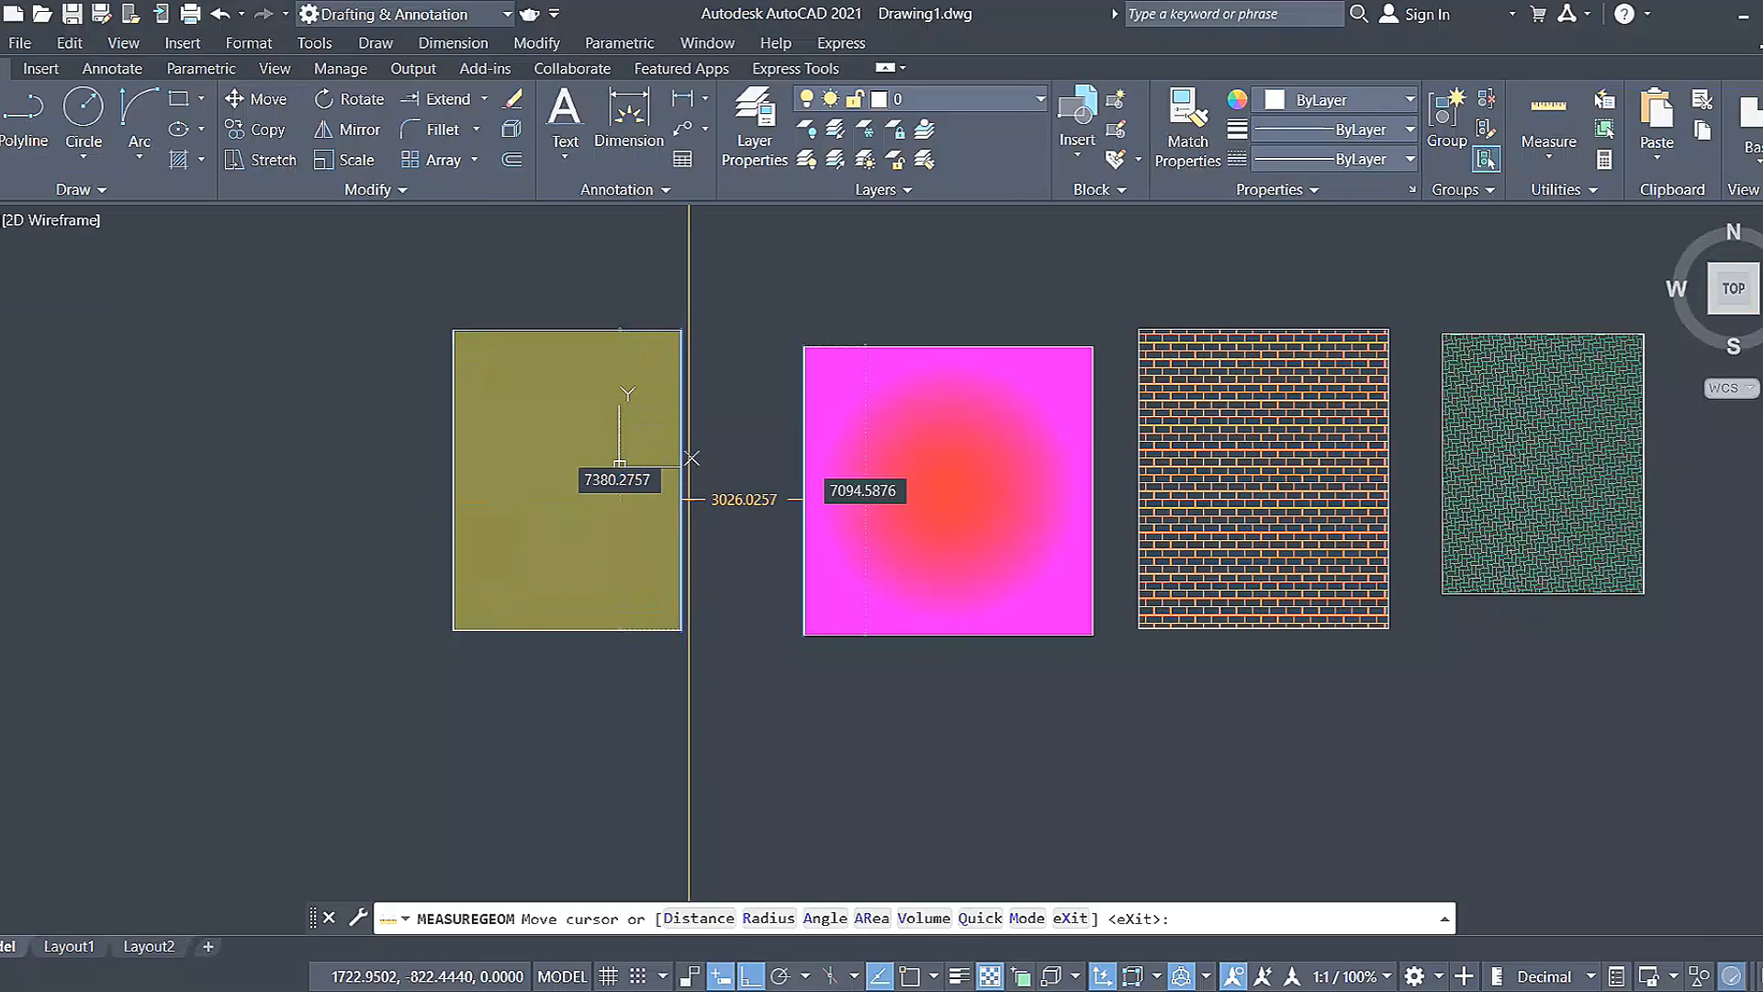
key(Escape)
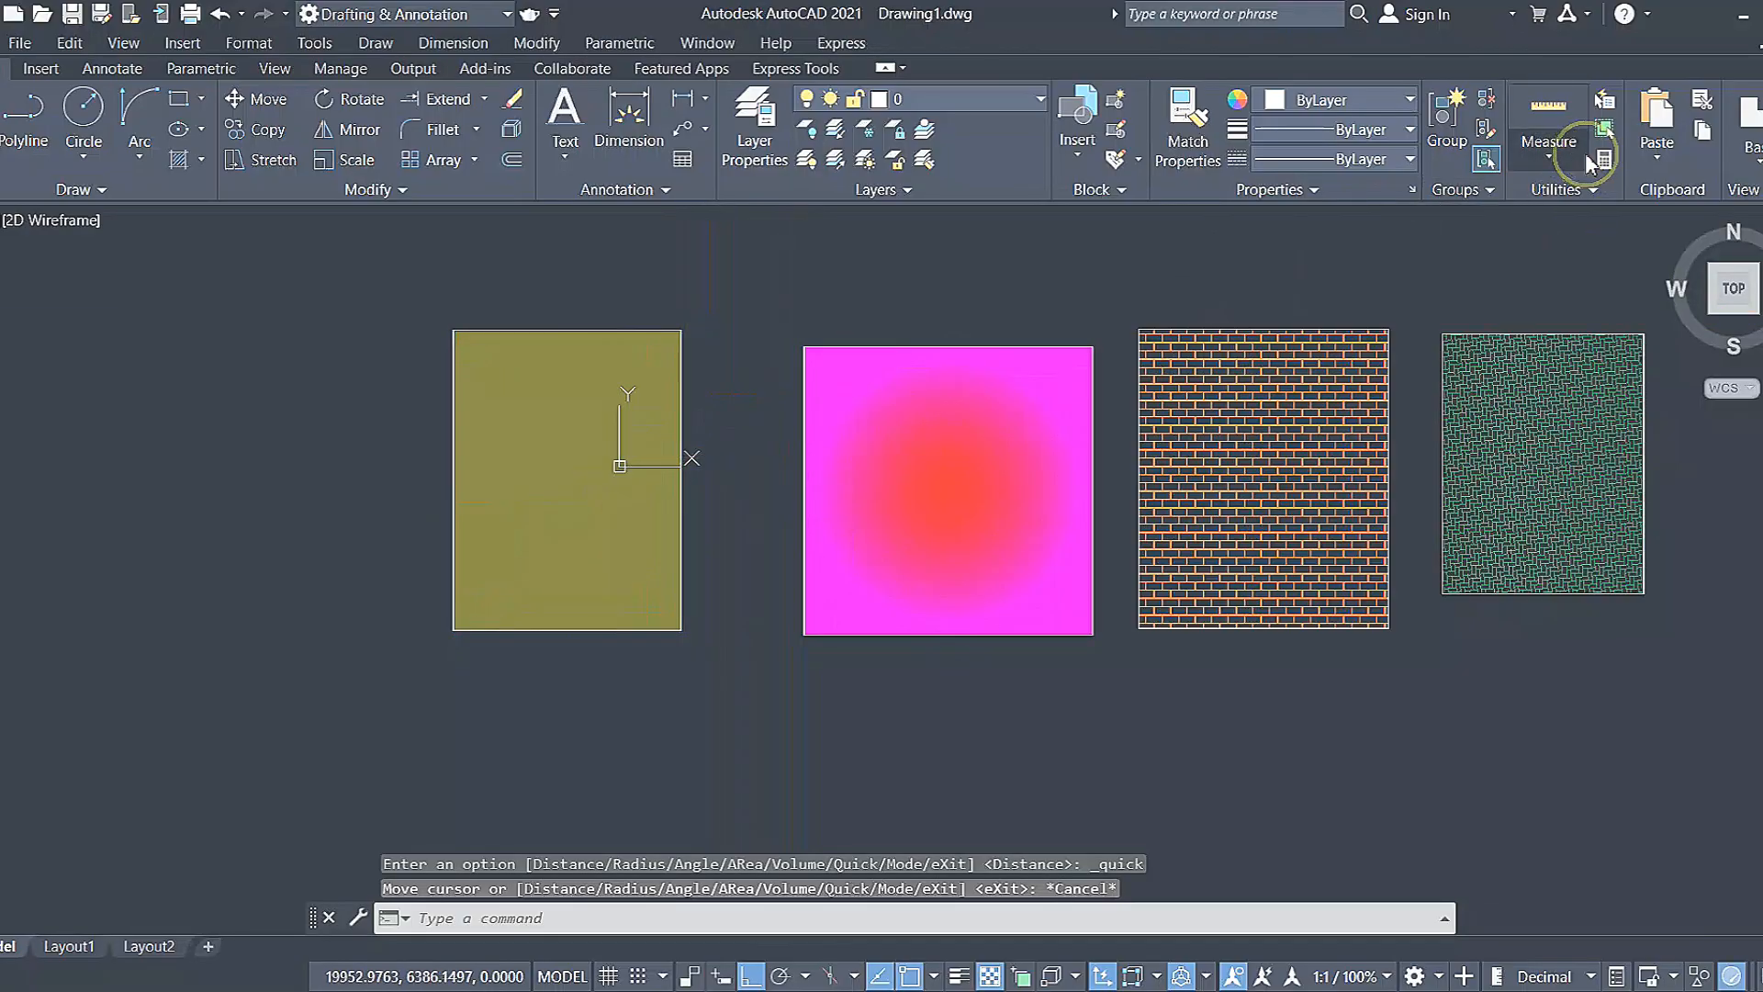
Measure the distance along the leftmost rectangle's top edge from corner to corner.
click(1550, 156)
click(1568, 221)
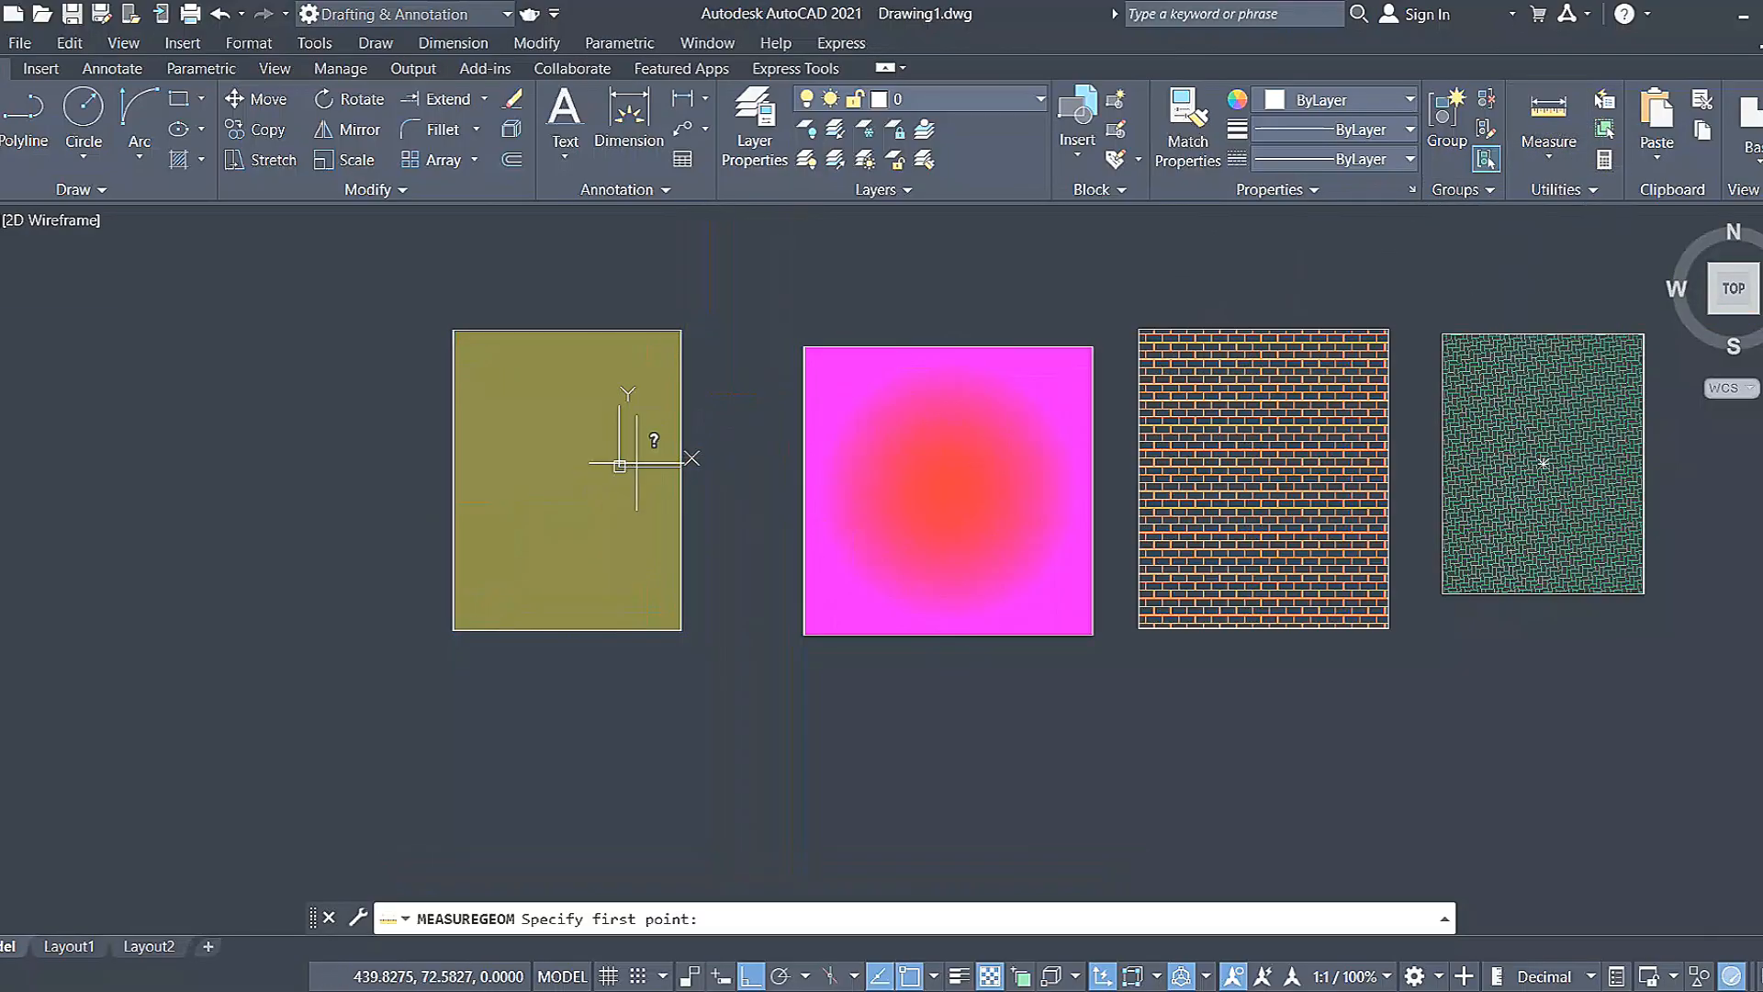
click(454, 329)
click(680, 329)
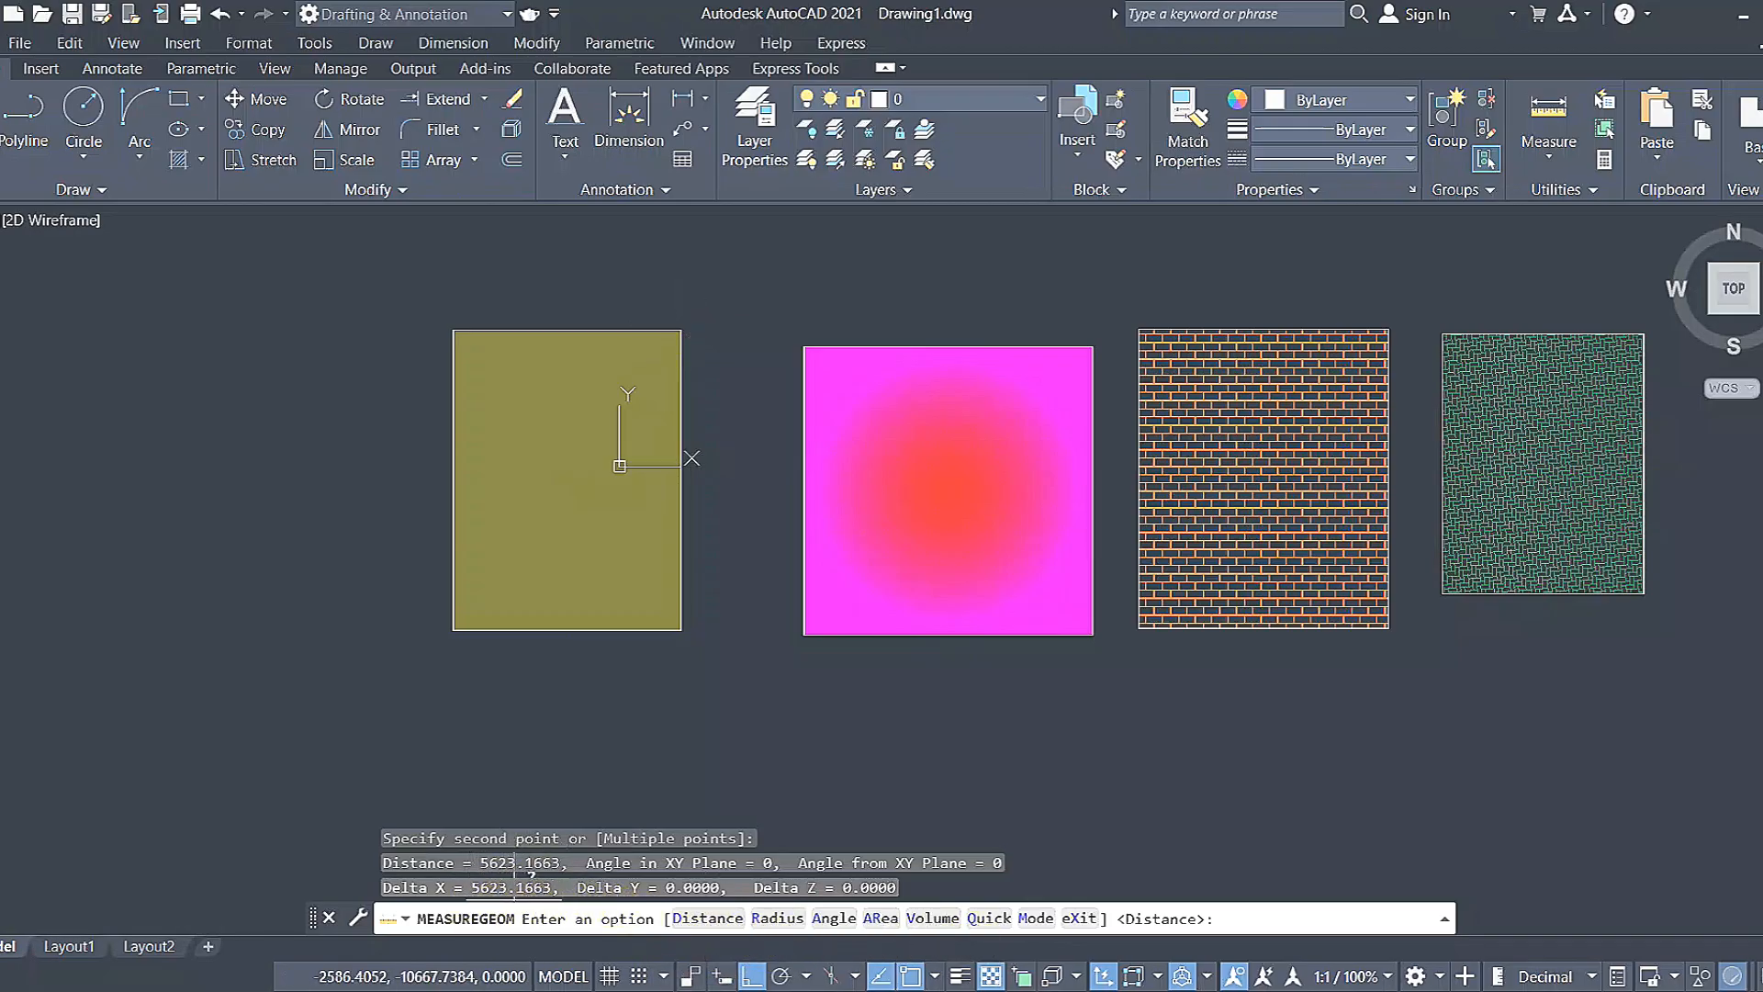
Measure the distance along the leftmost rectangle's left edge, starting from its lower corner.
click(1548, 156)
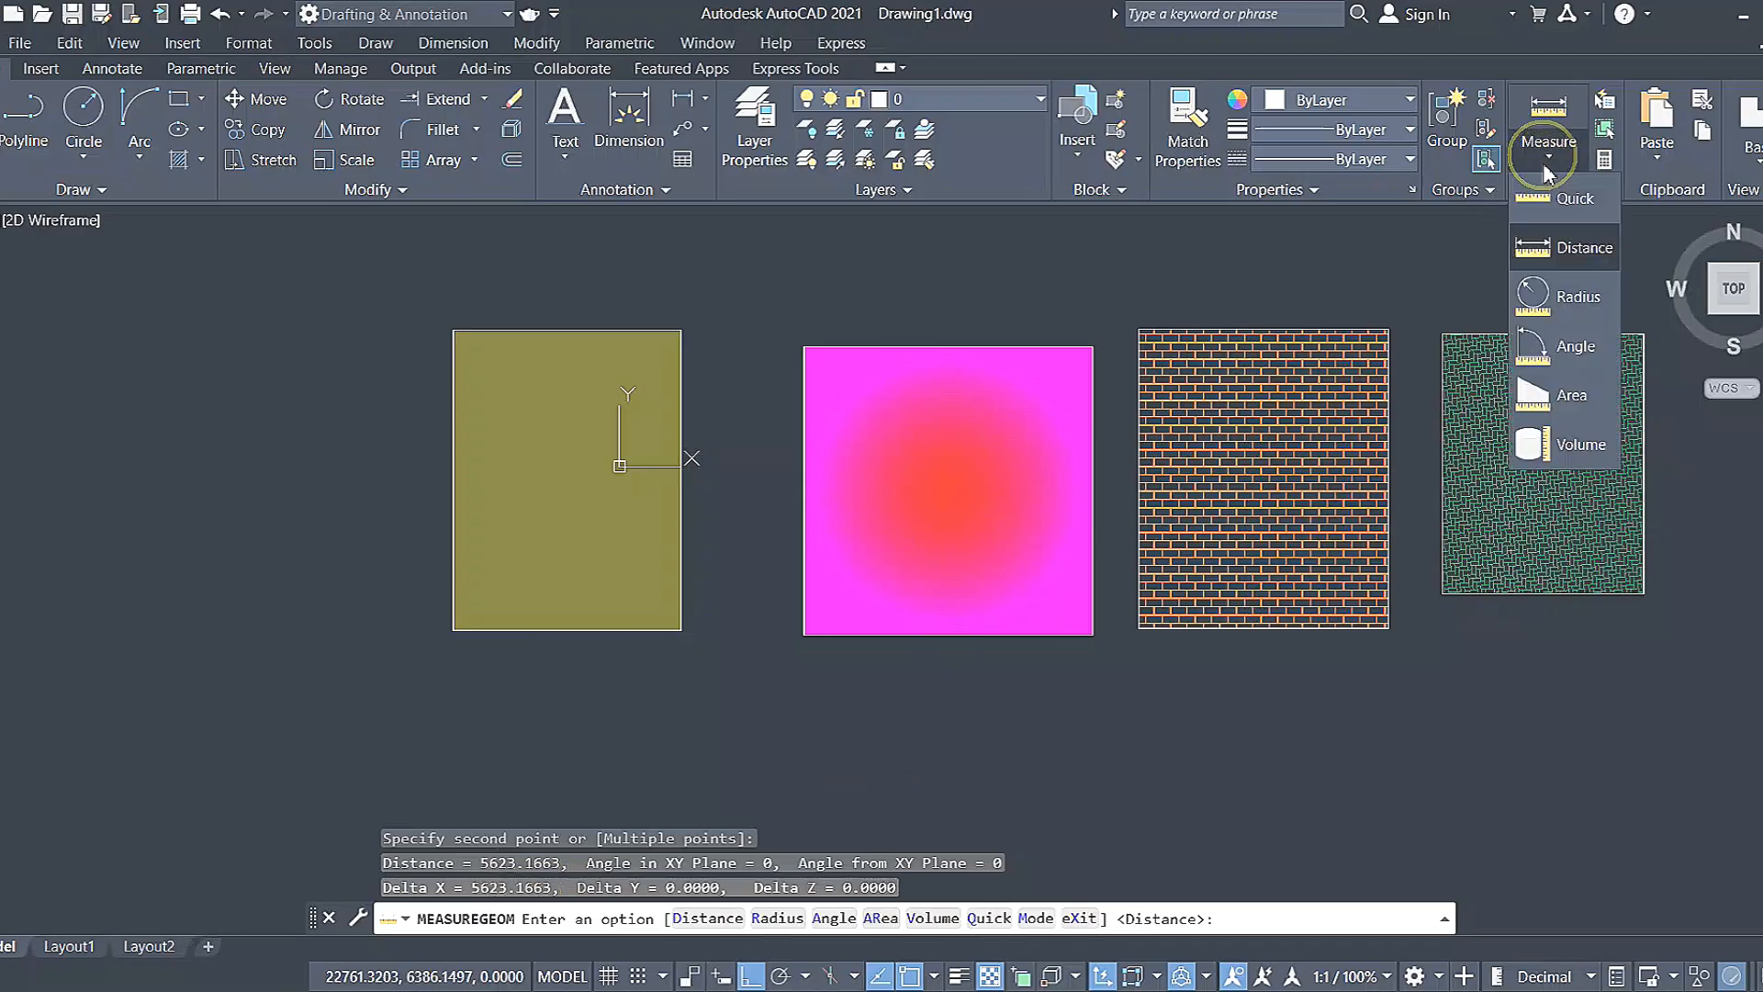
click(1549, 272)
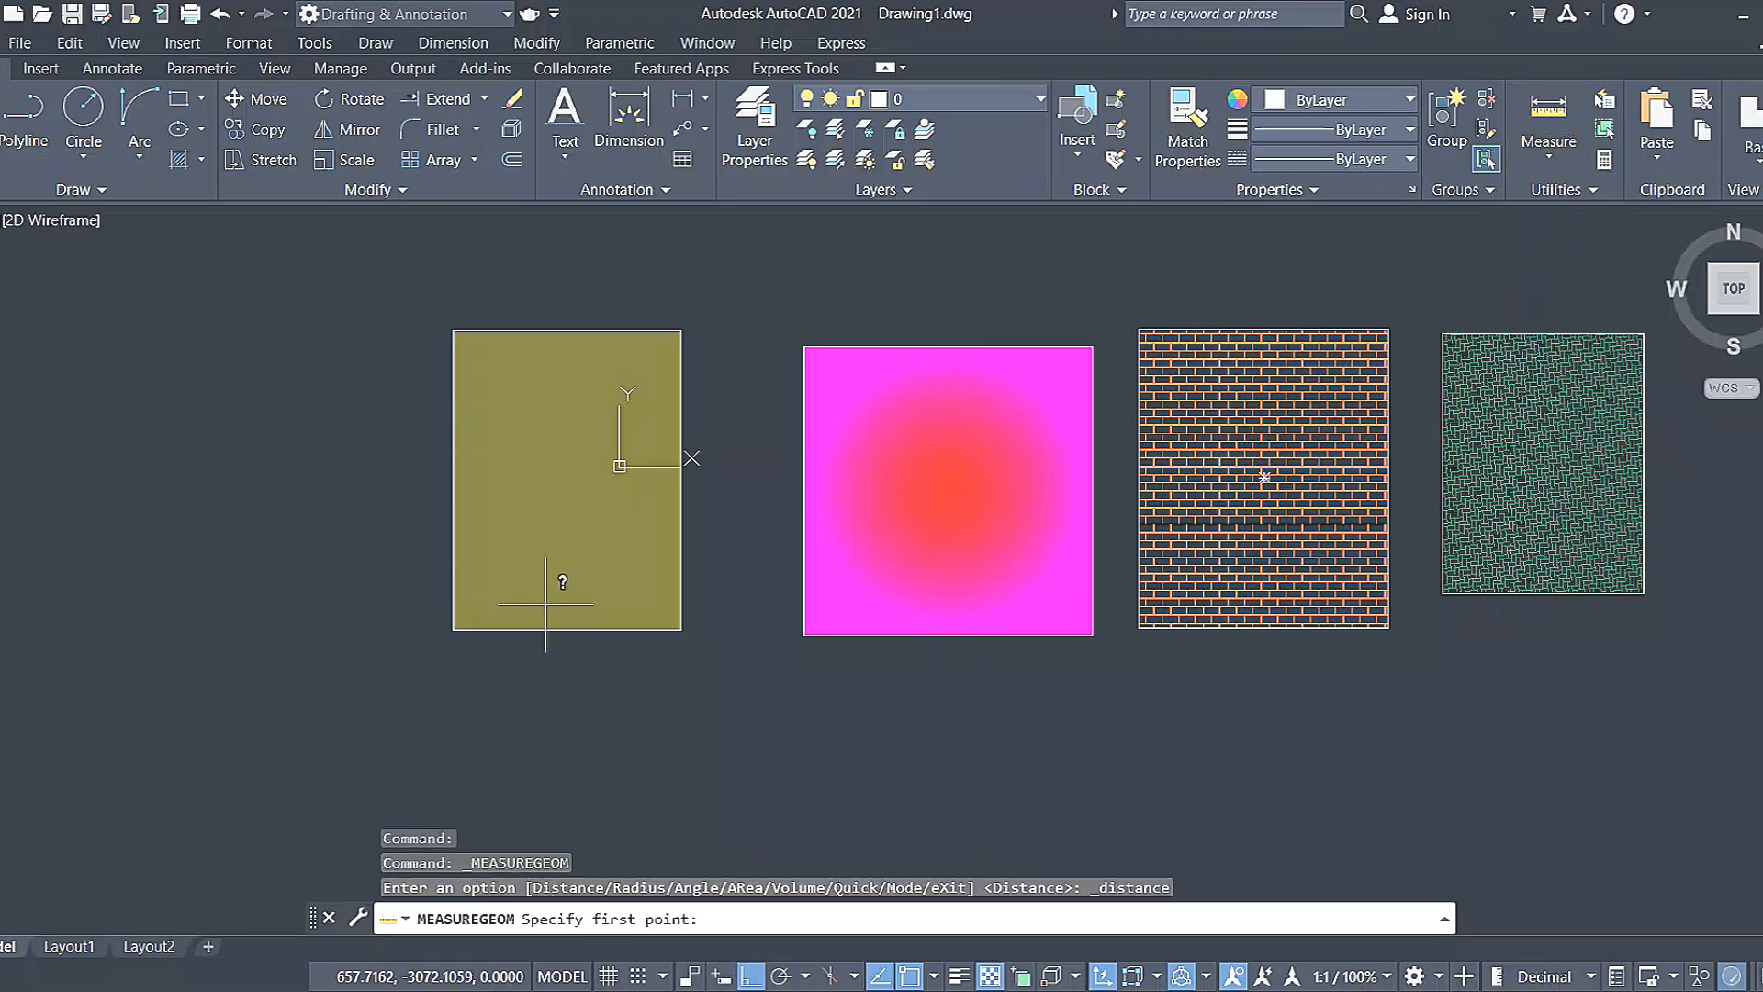
click(453, 629)
click(638, 975)
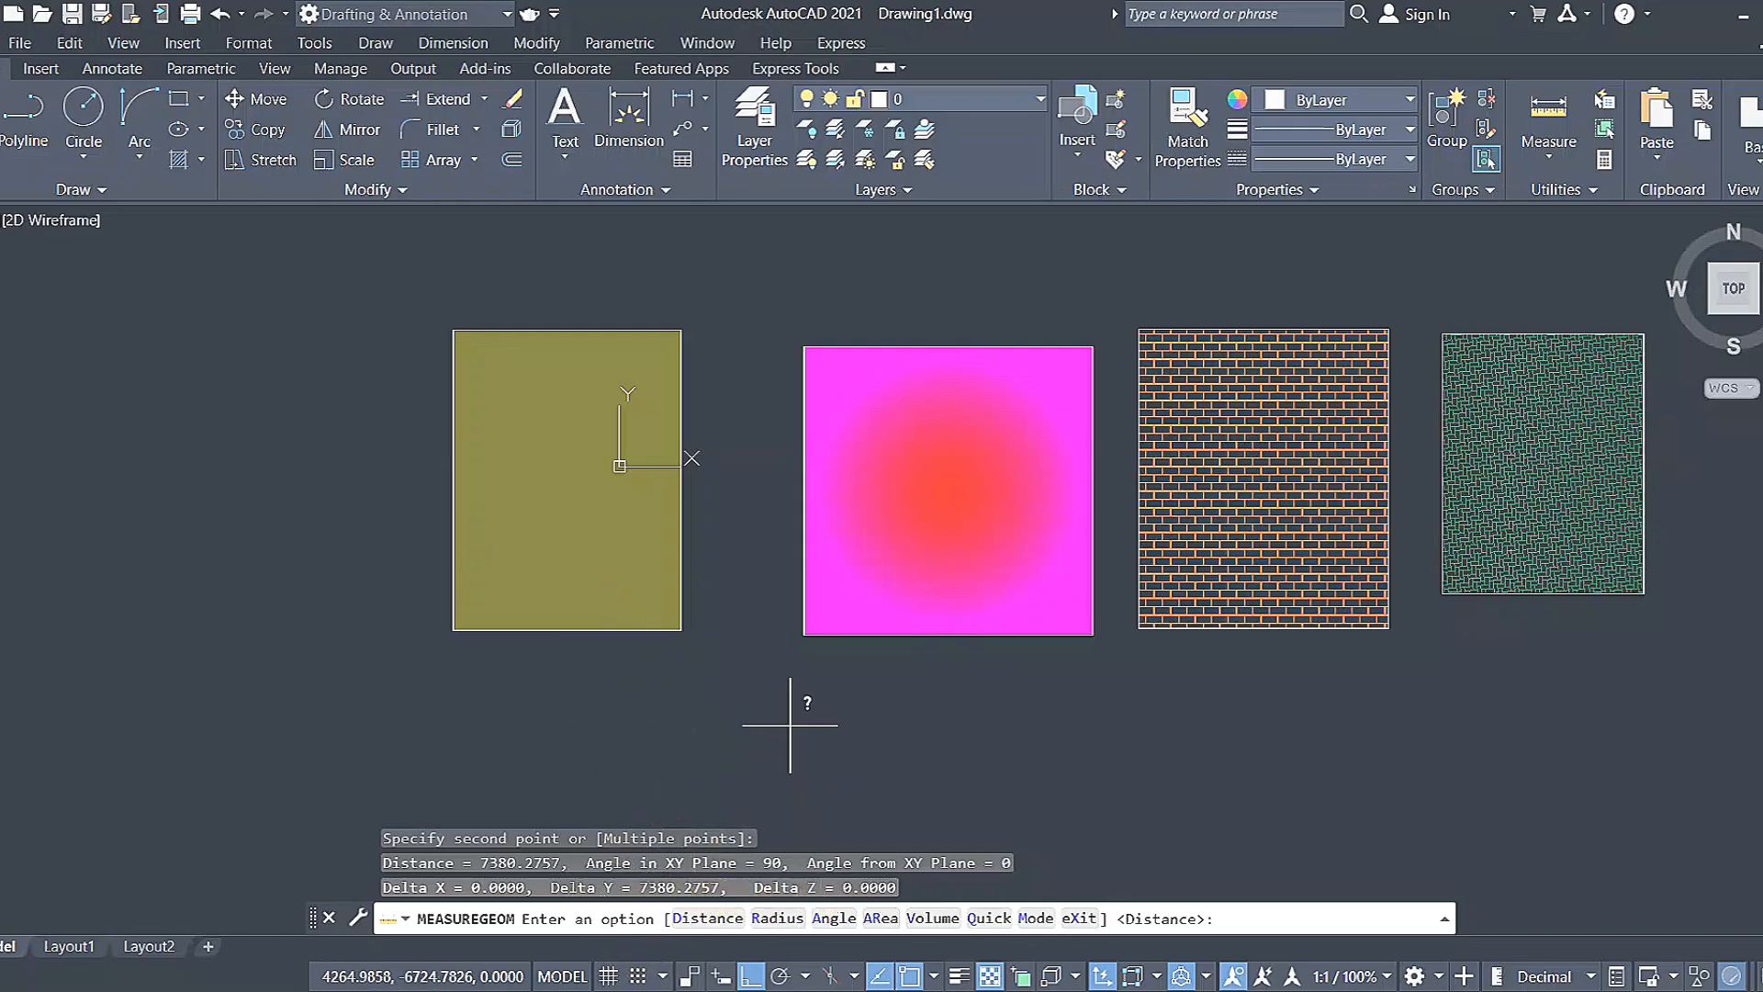
Measure the angle between the gradient-filled rectangle's bottom and left edges.
click(1548, 147)
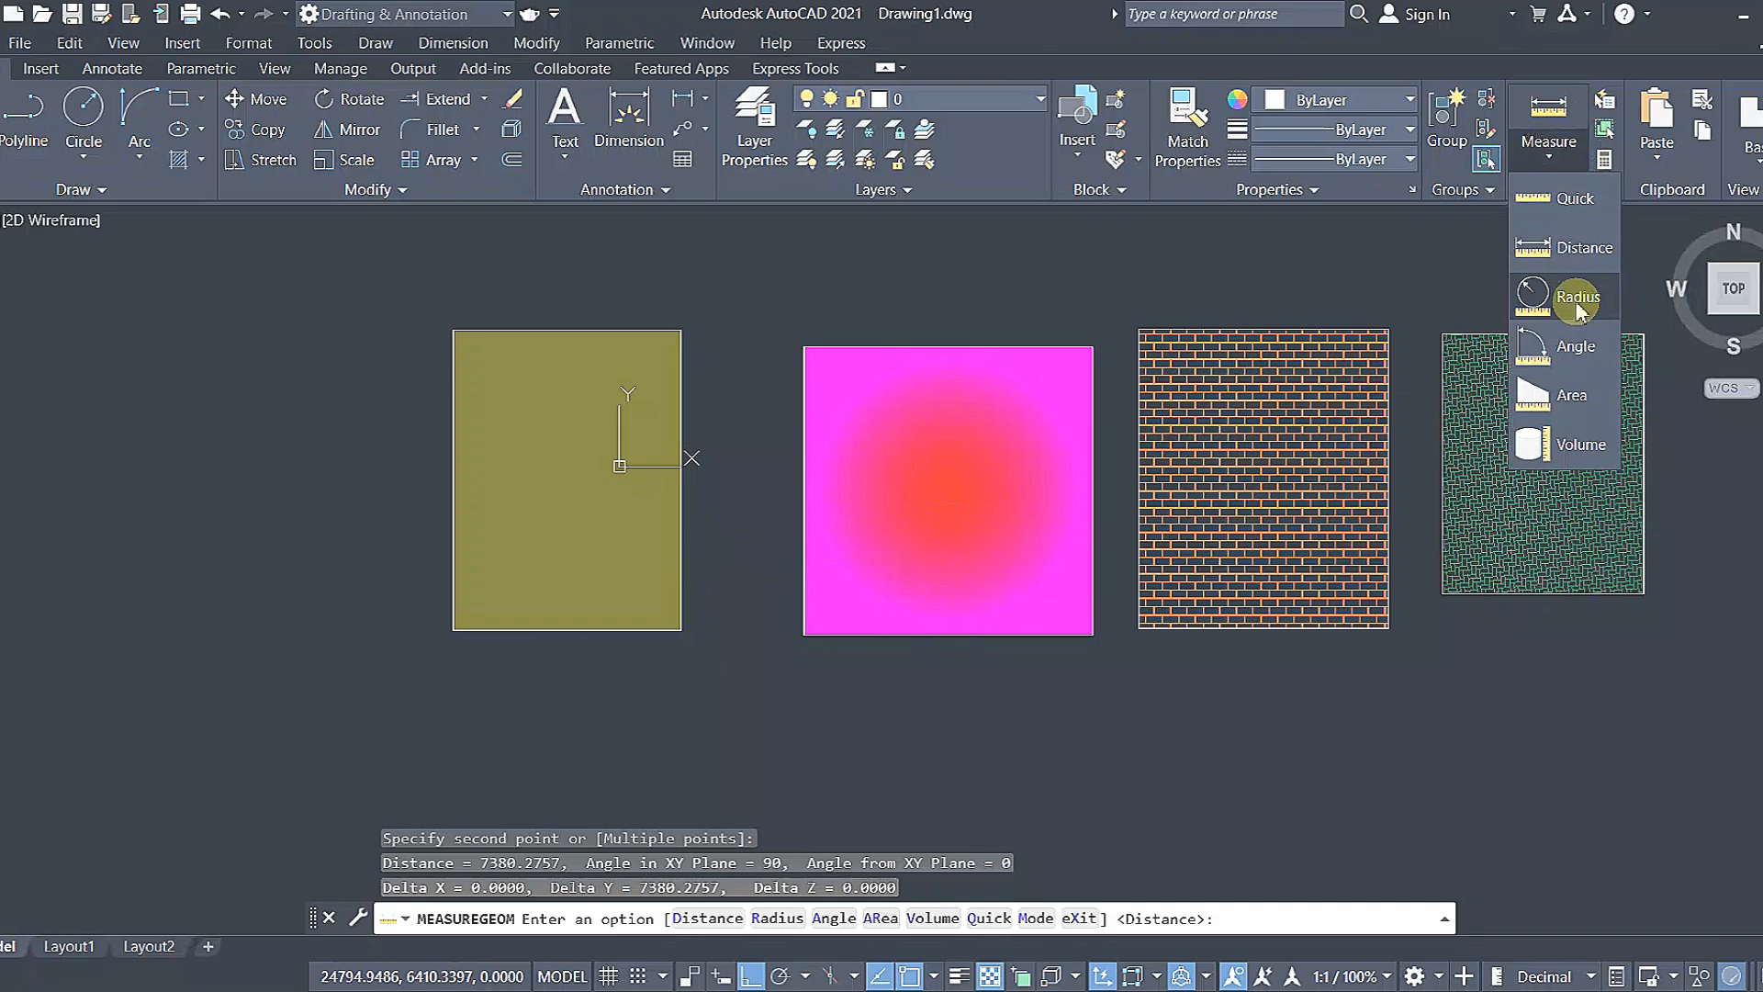
click(1572, 349)
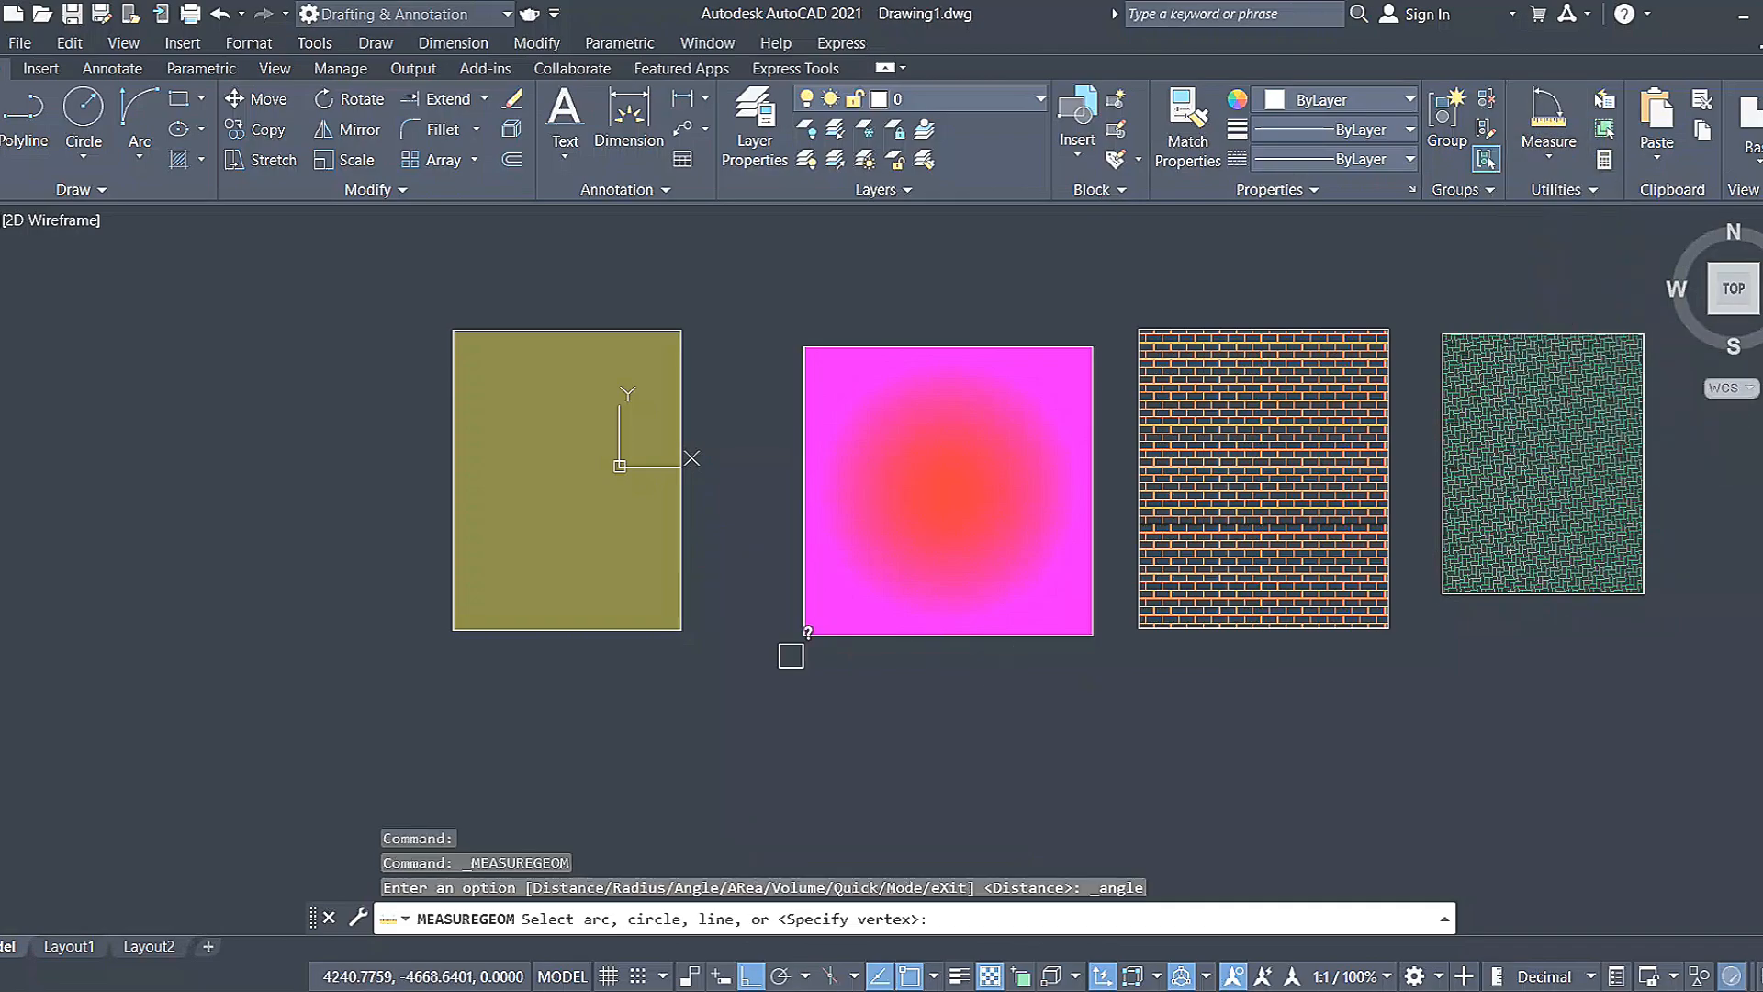
click(838, 634)
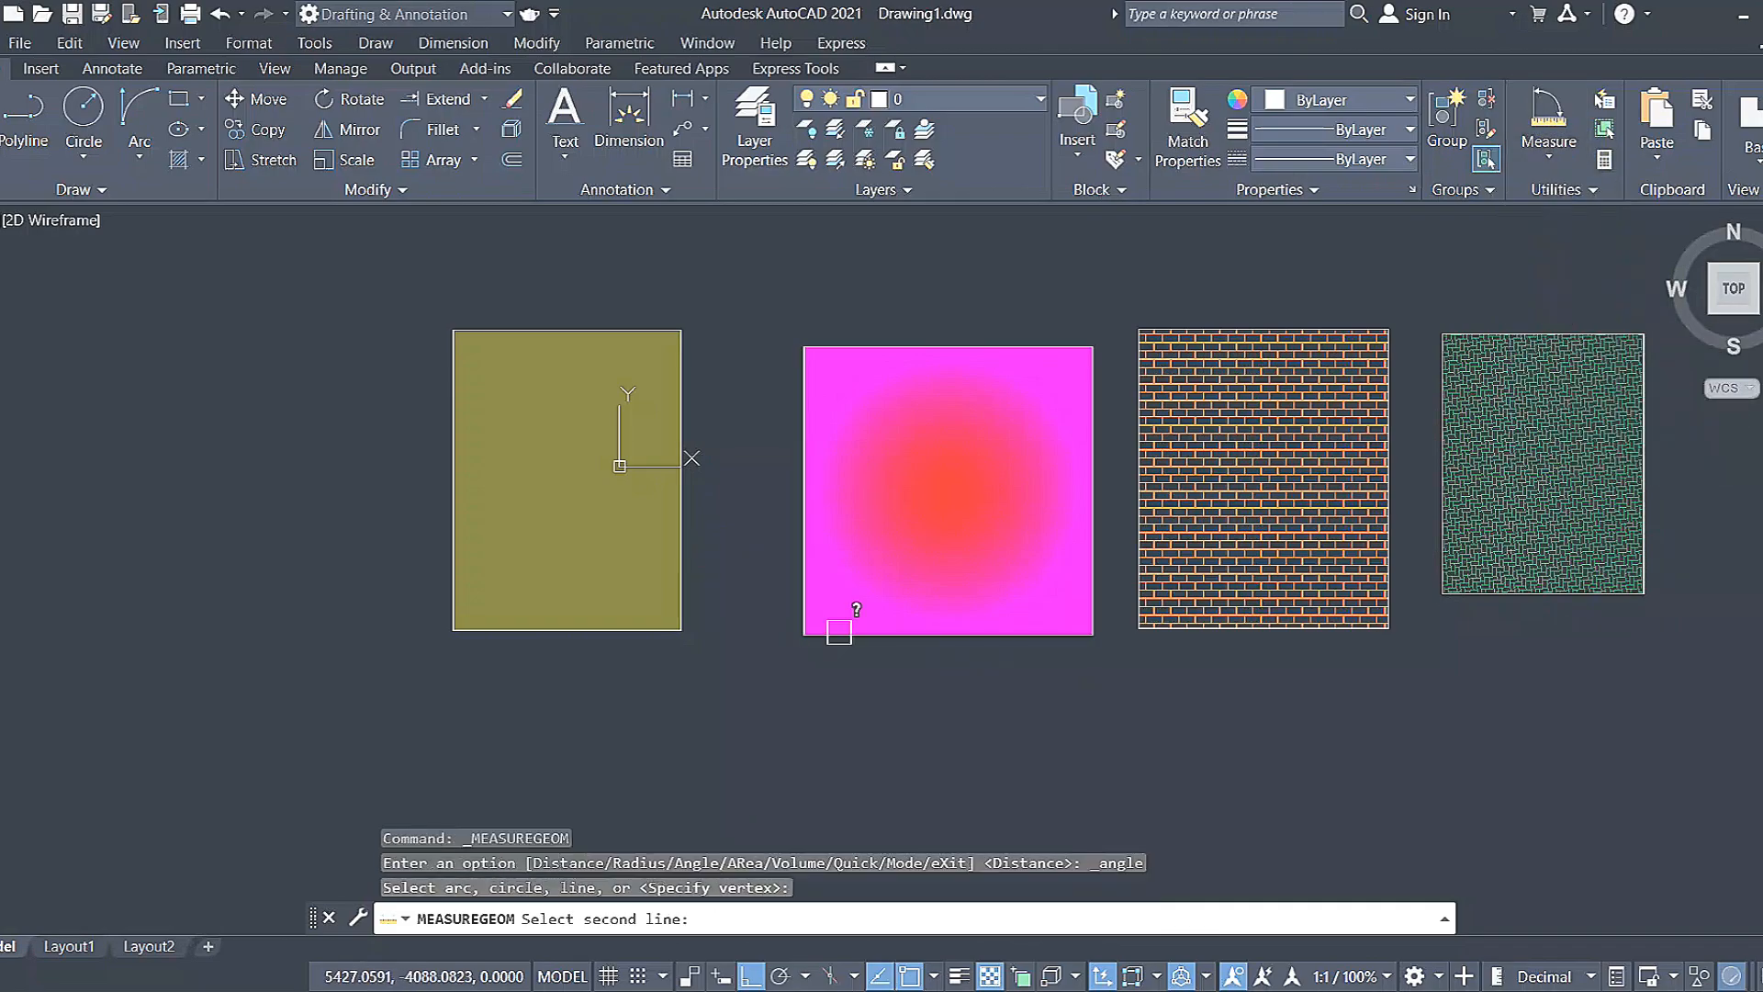
click(801, 567)
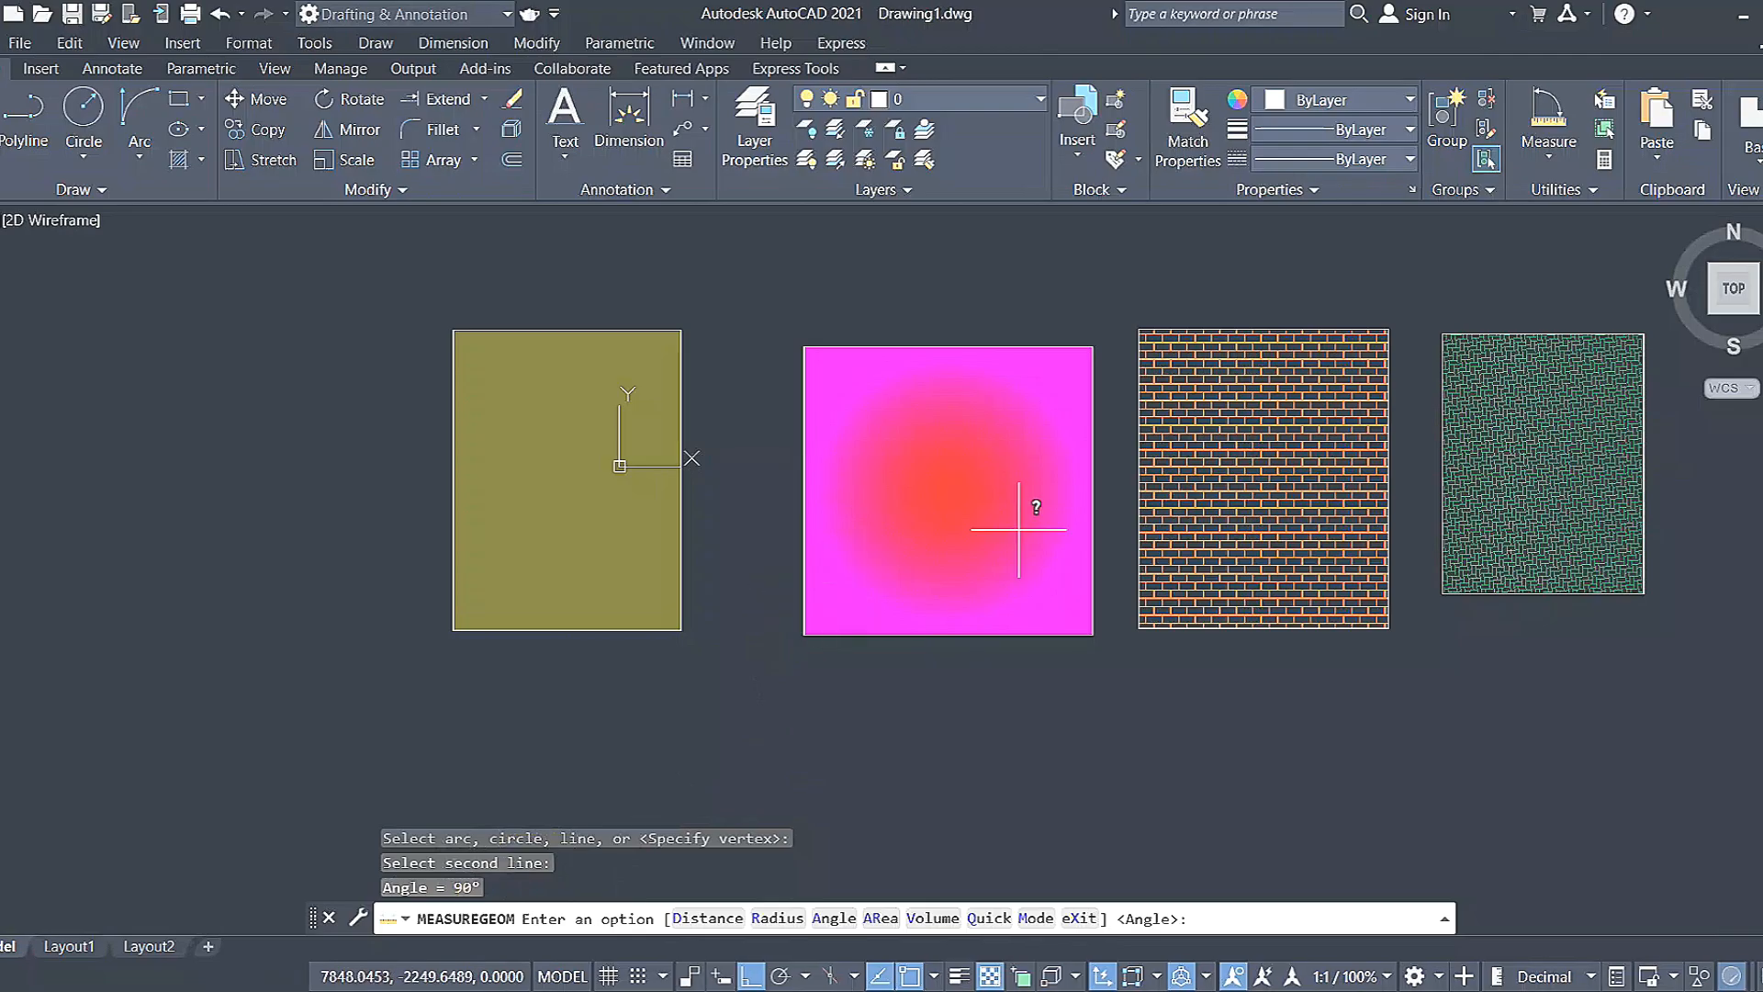
Measure the leftmost rectangle's area and perimeter by tracing its four corners, starting from the upper right.
click(1548, 156)
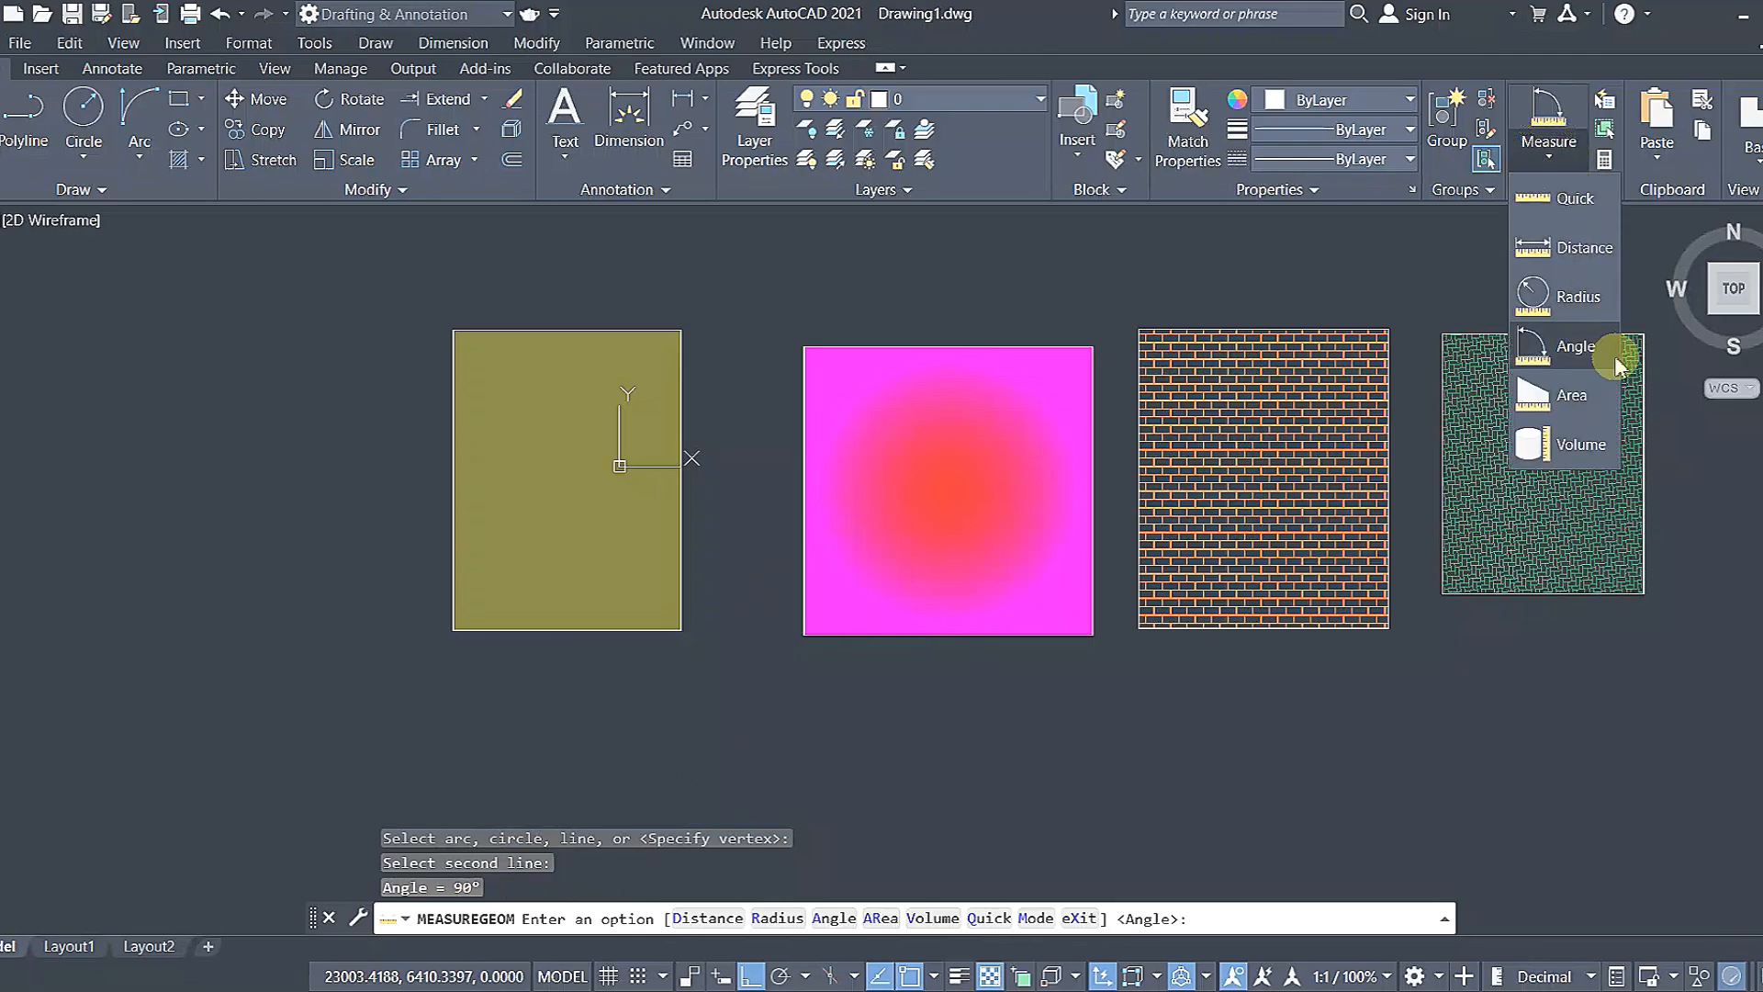
click(1569, 401)
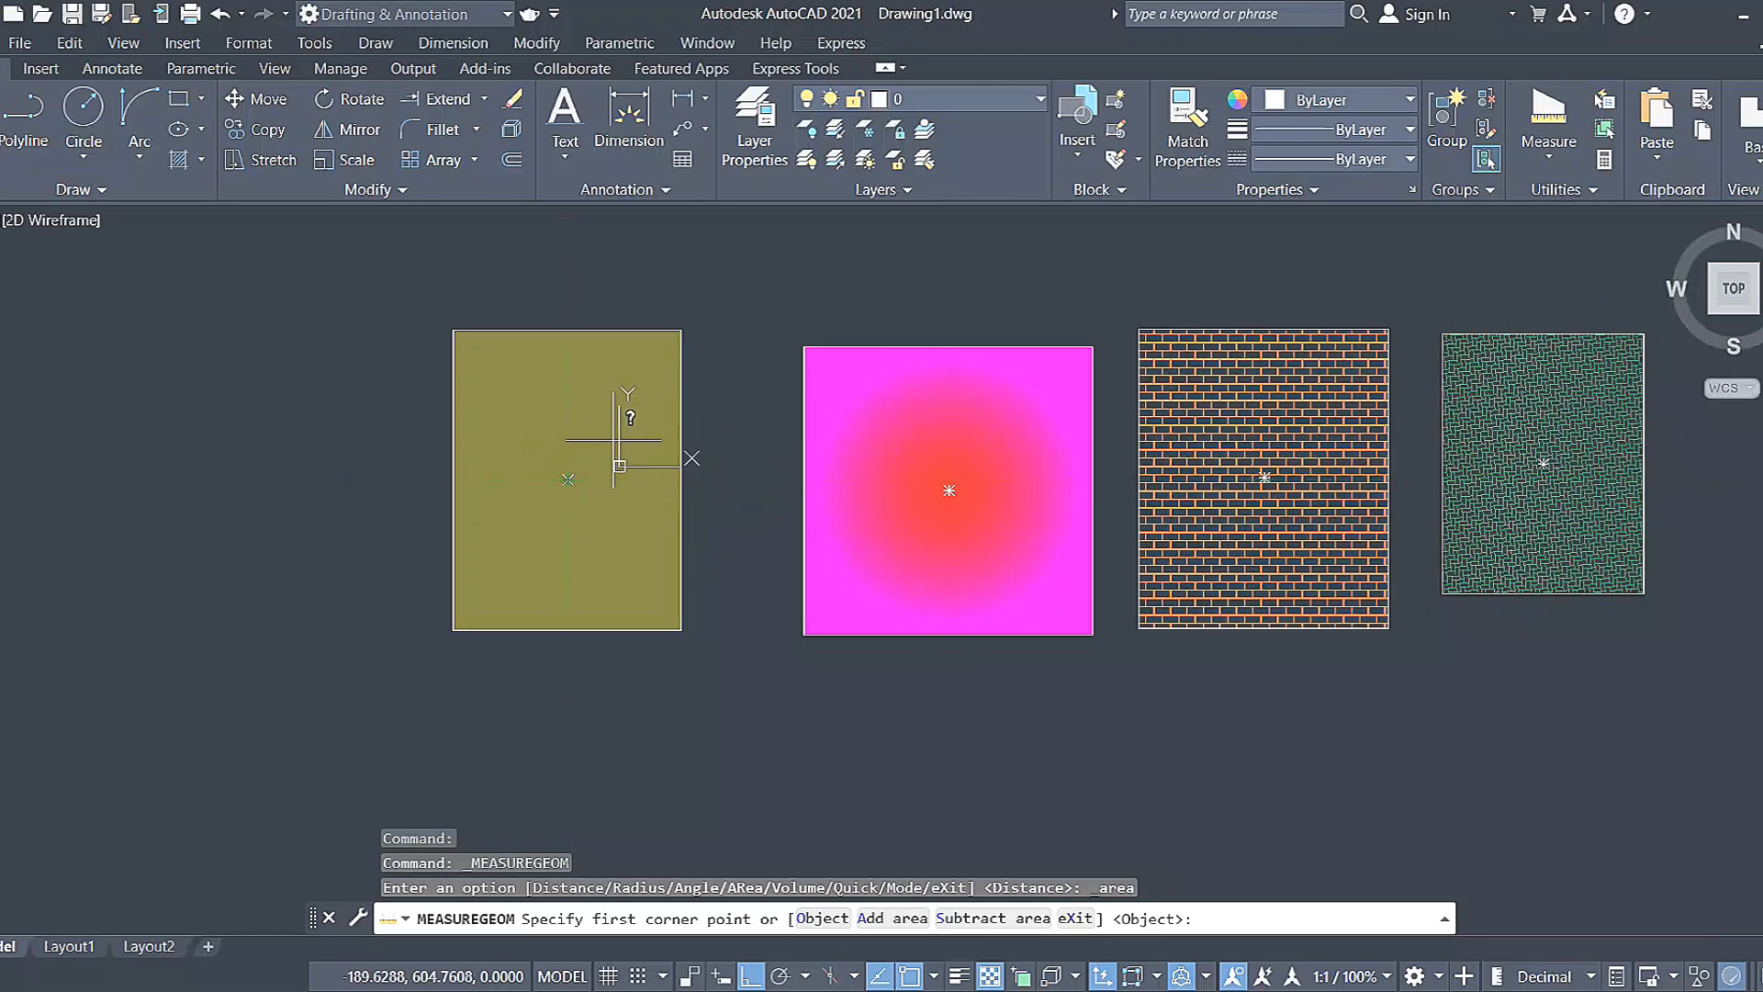
click(682, 329)
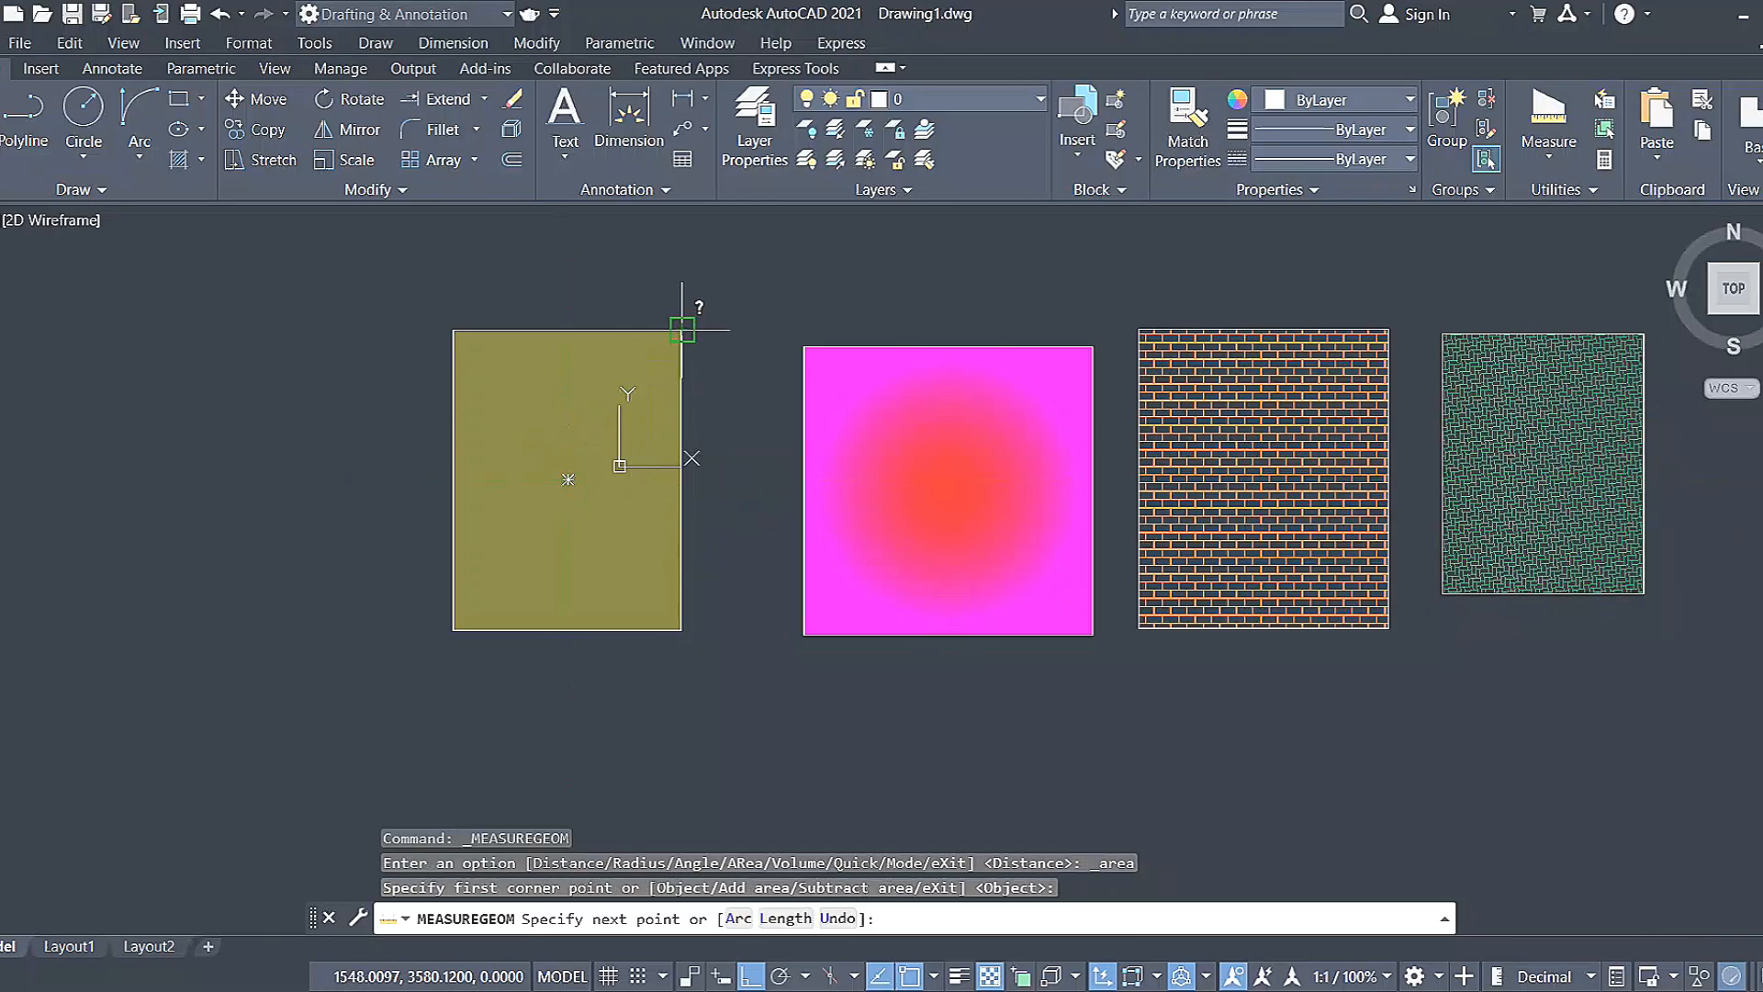
click(454, 330)
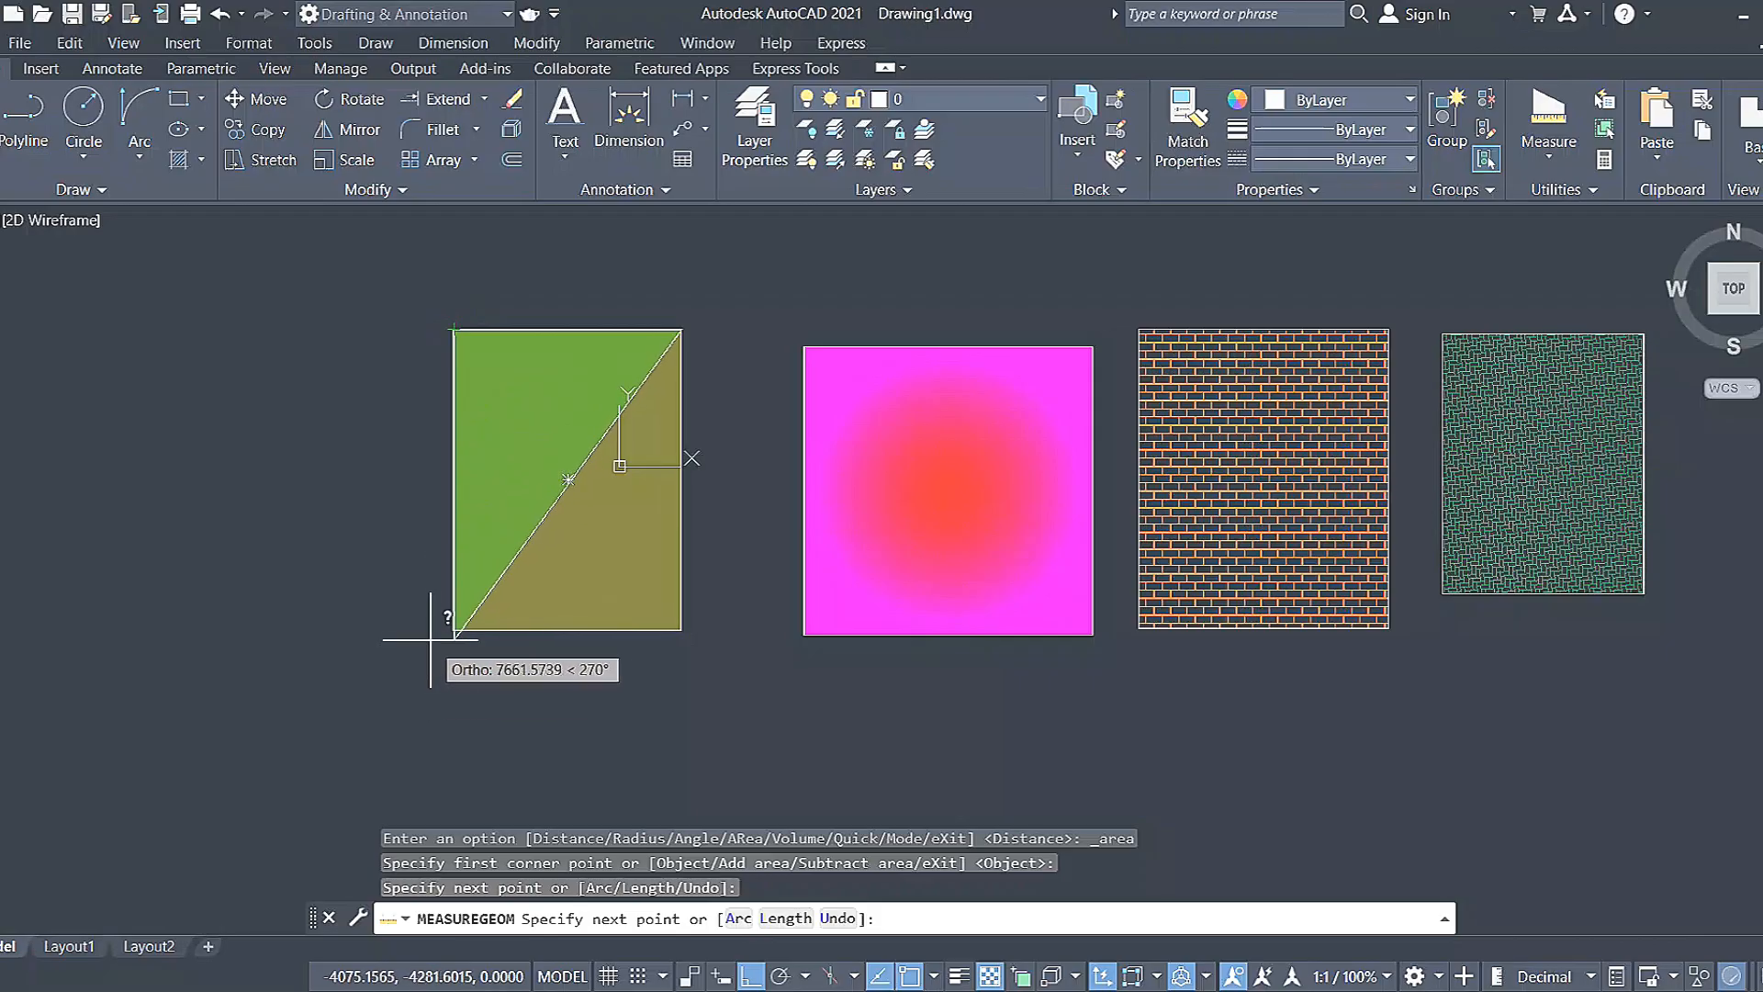
click(454, 630)
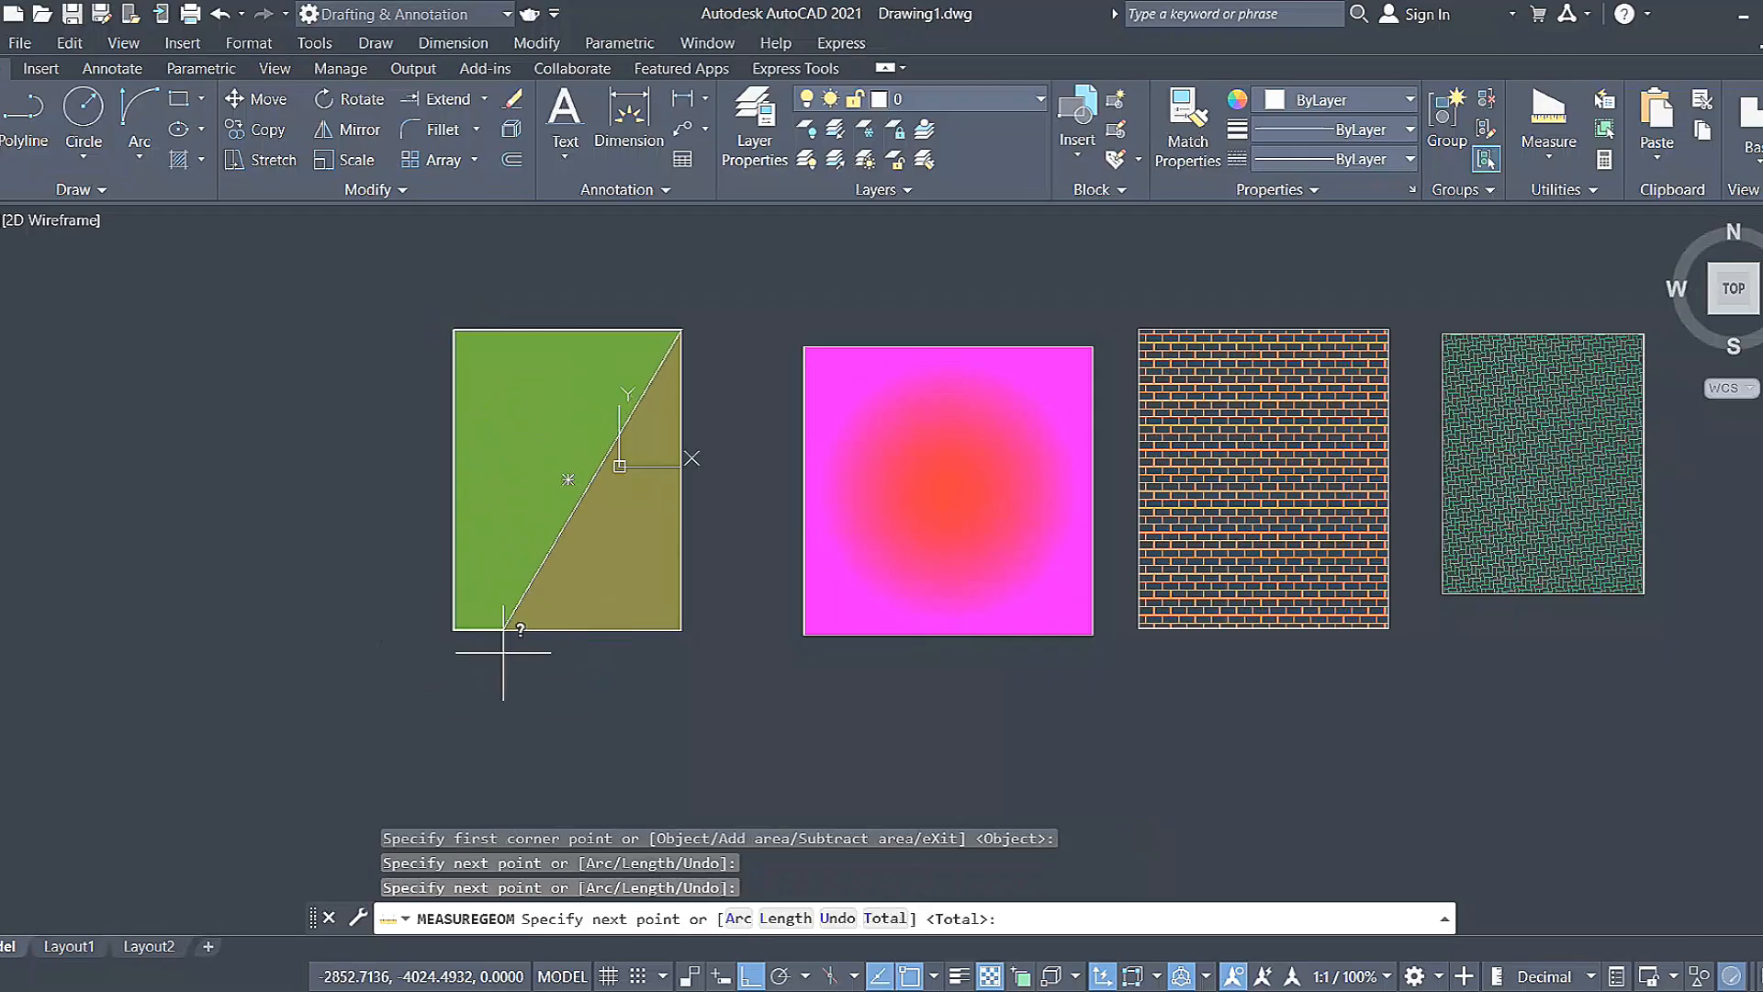
click(683, 630)
click(684, 330)
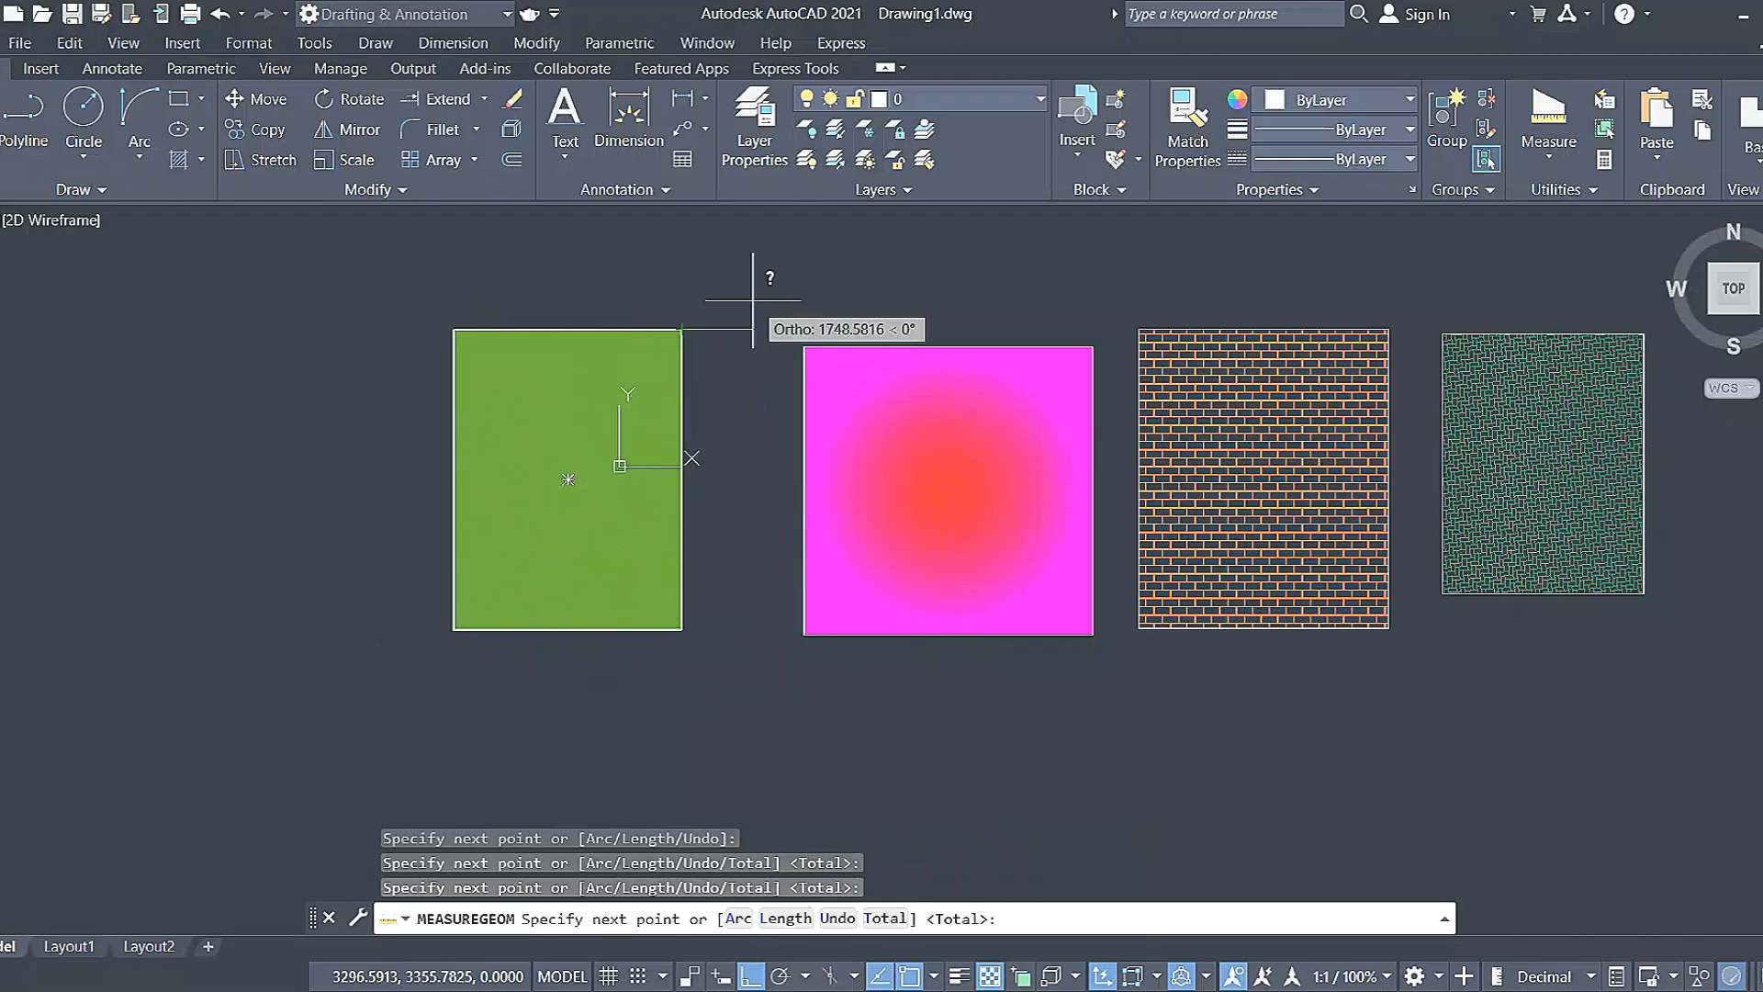
key(Return)
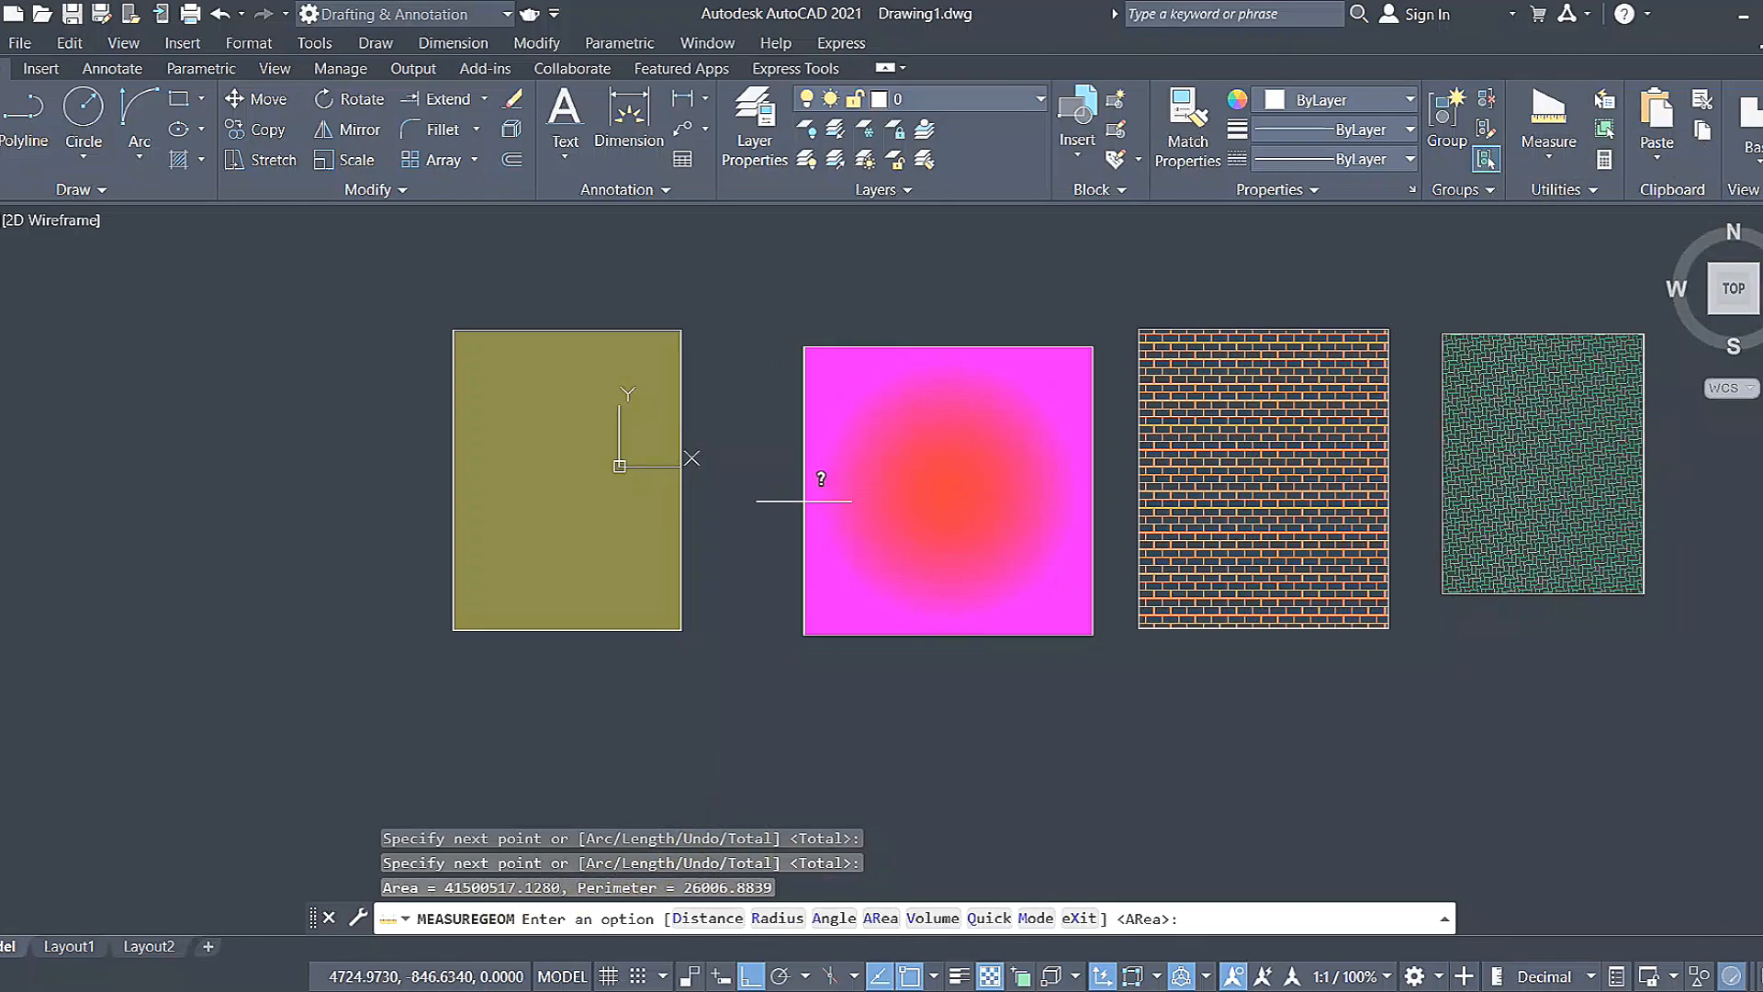
key(Escape)
With Ortho off, draw an open chain of four connected slanted line segments below the hatched rectangles.
text(l)
key(Return)
middle_drag(618, 457, 639, 267)
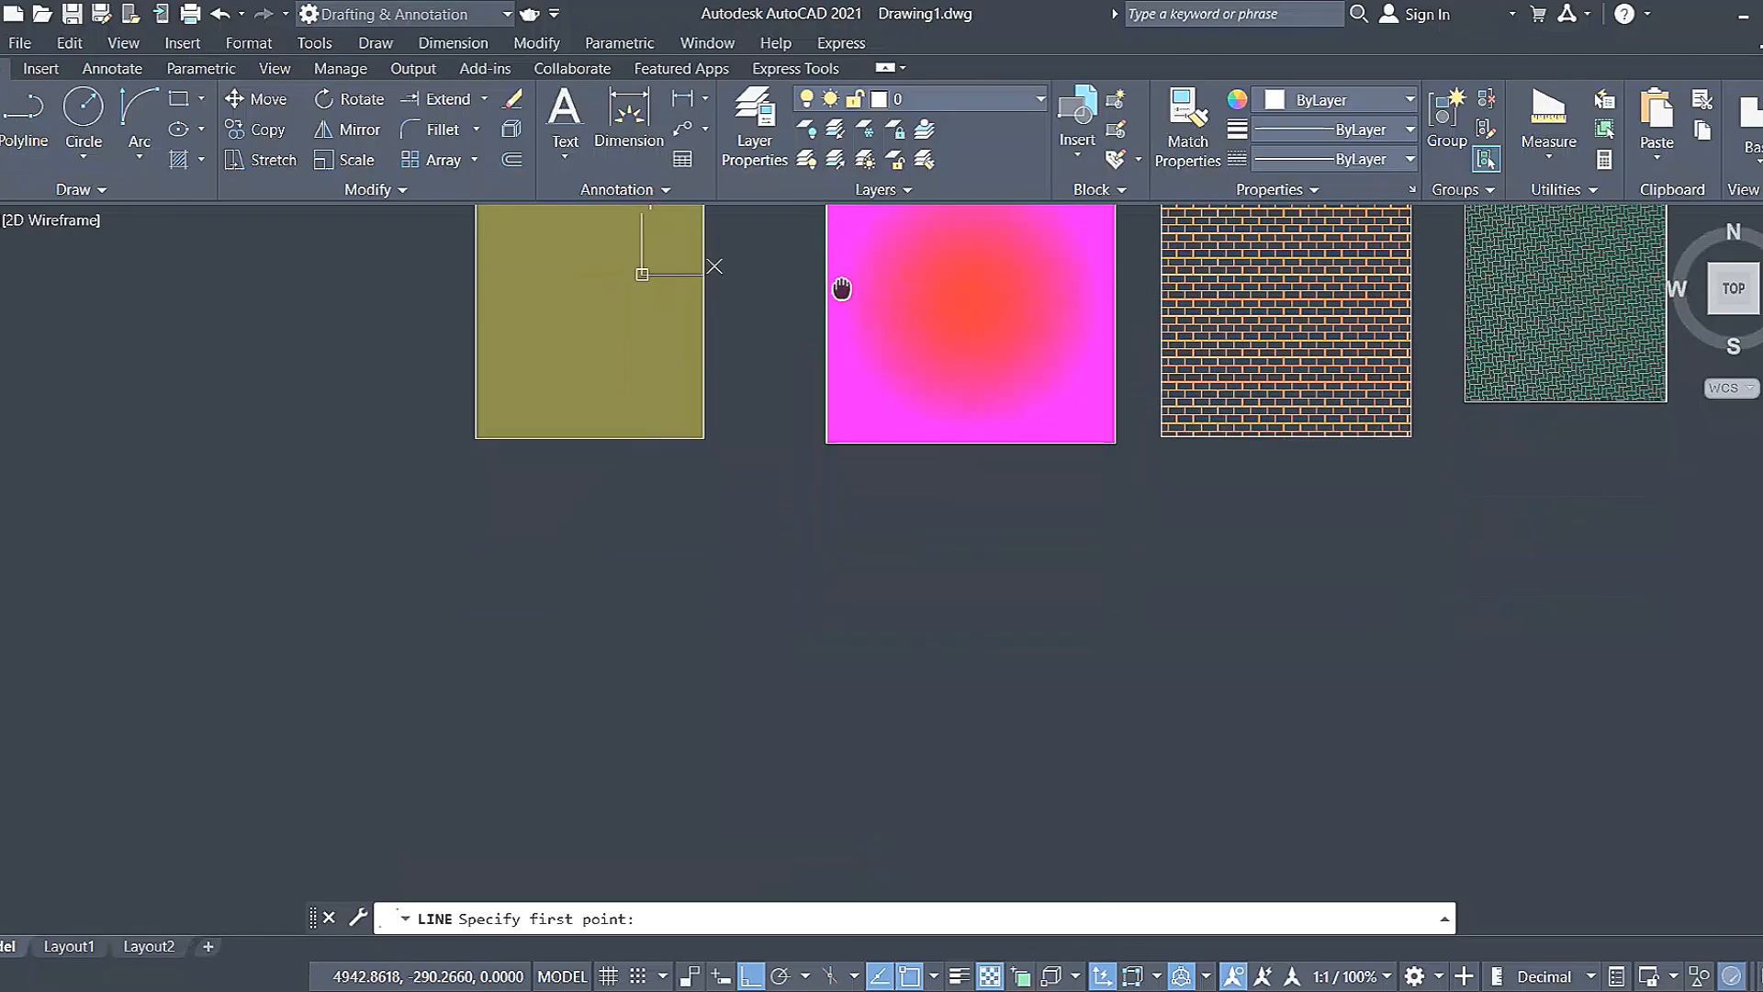
click(541, 579)
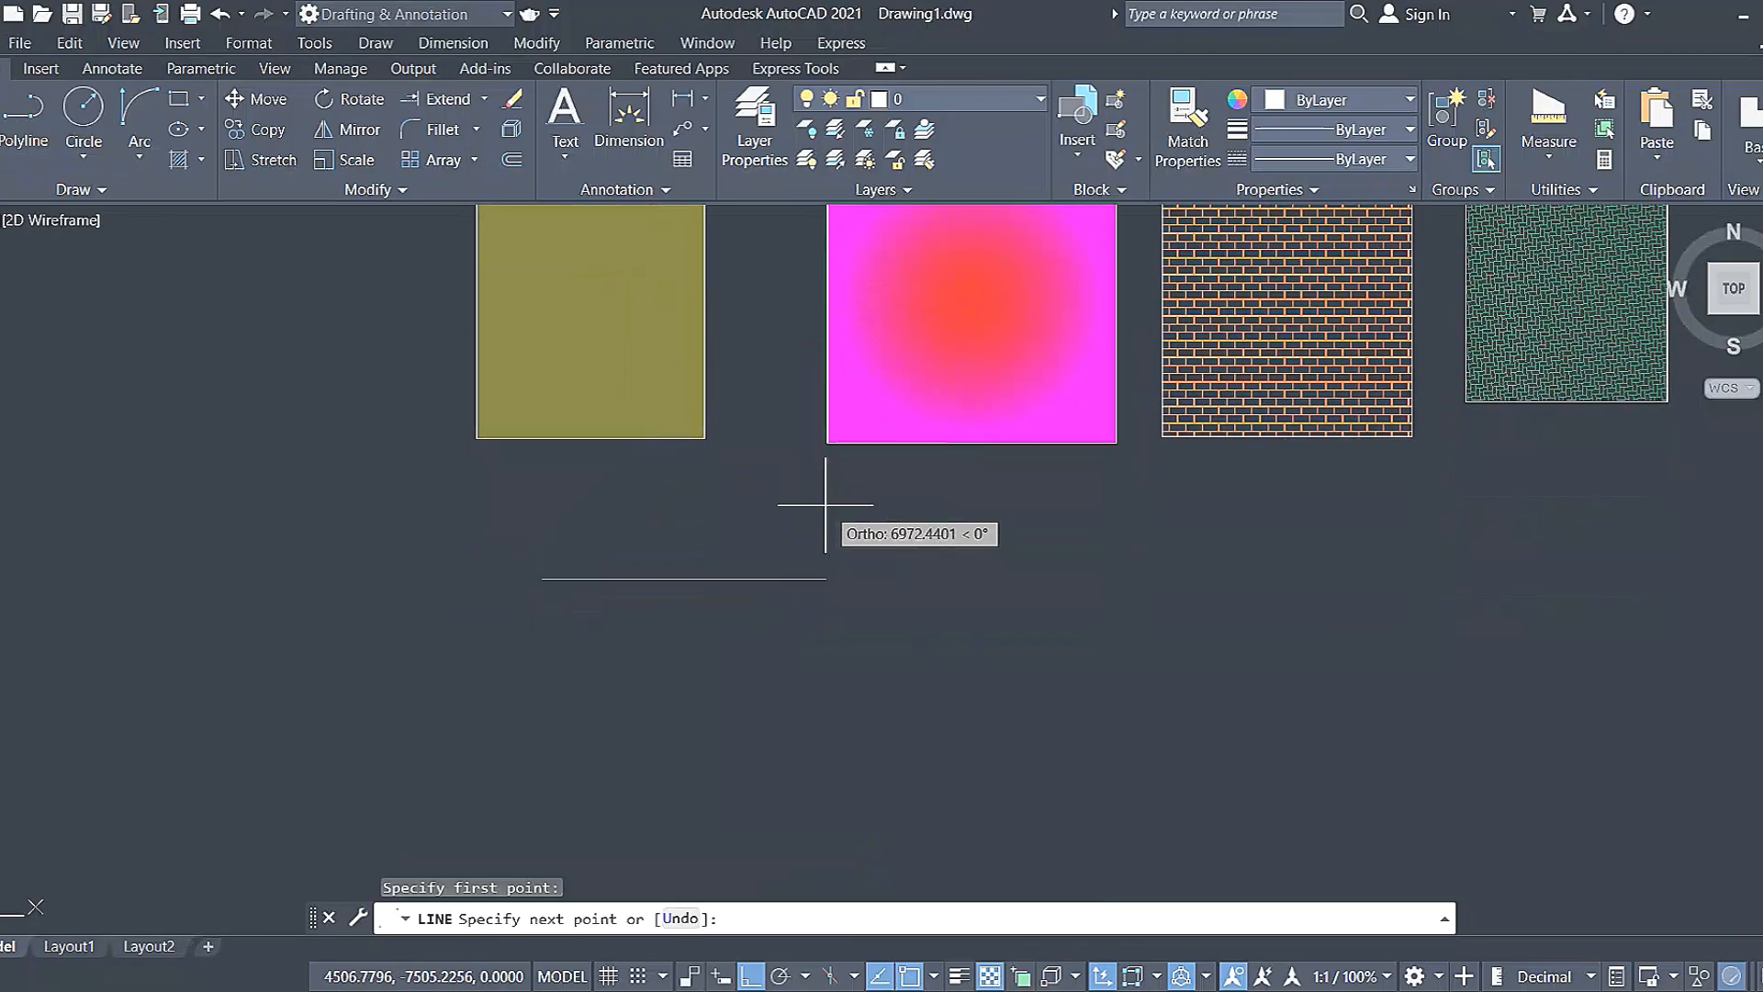
click(750, 976)
click(737, 810)
click(976, 740)
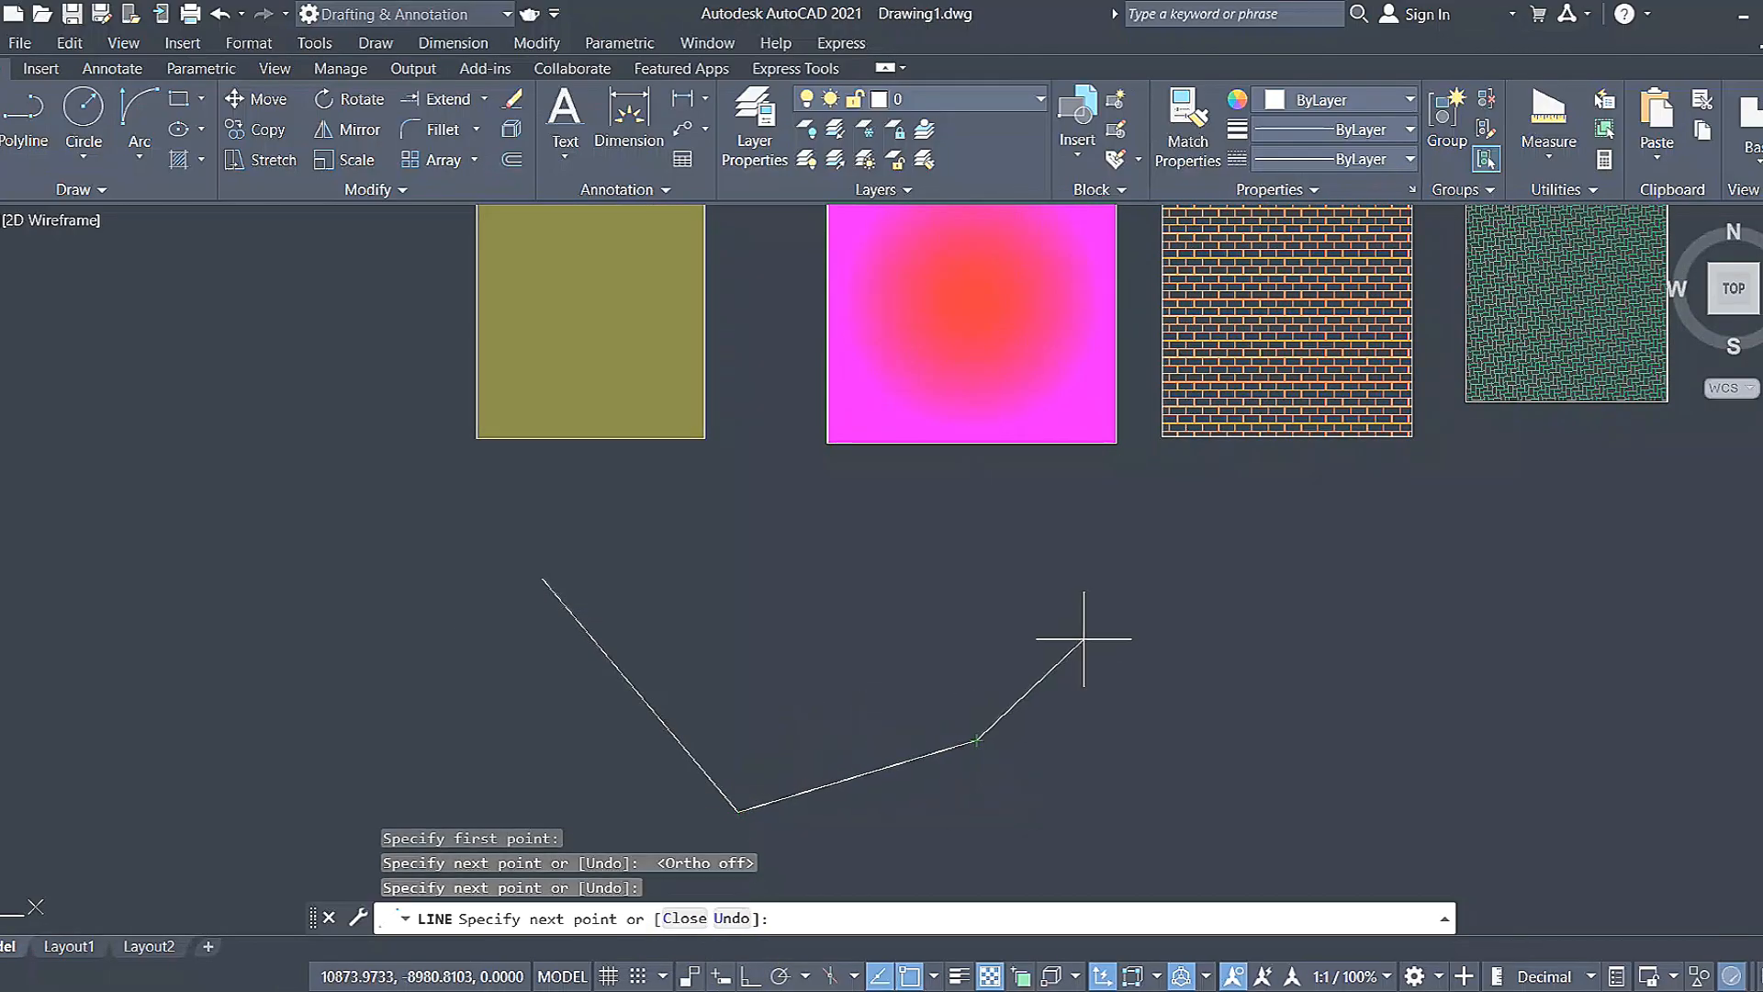
click(1127, 615)
right_click(886, 483)
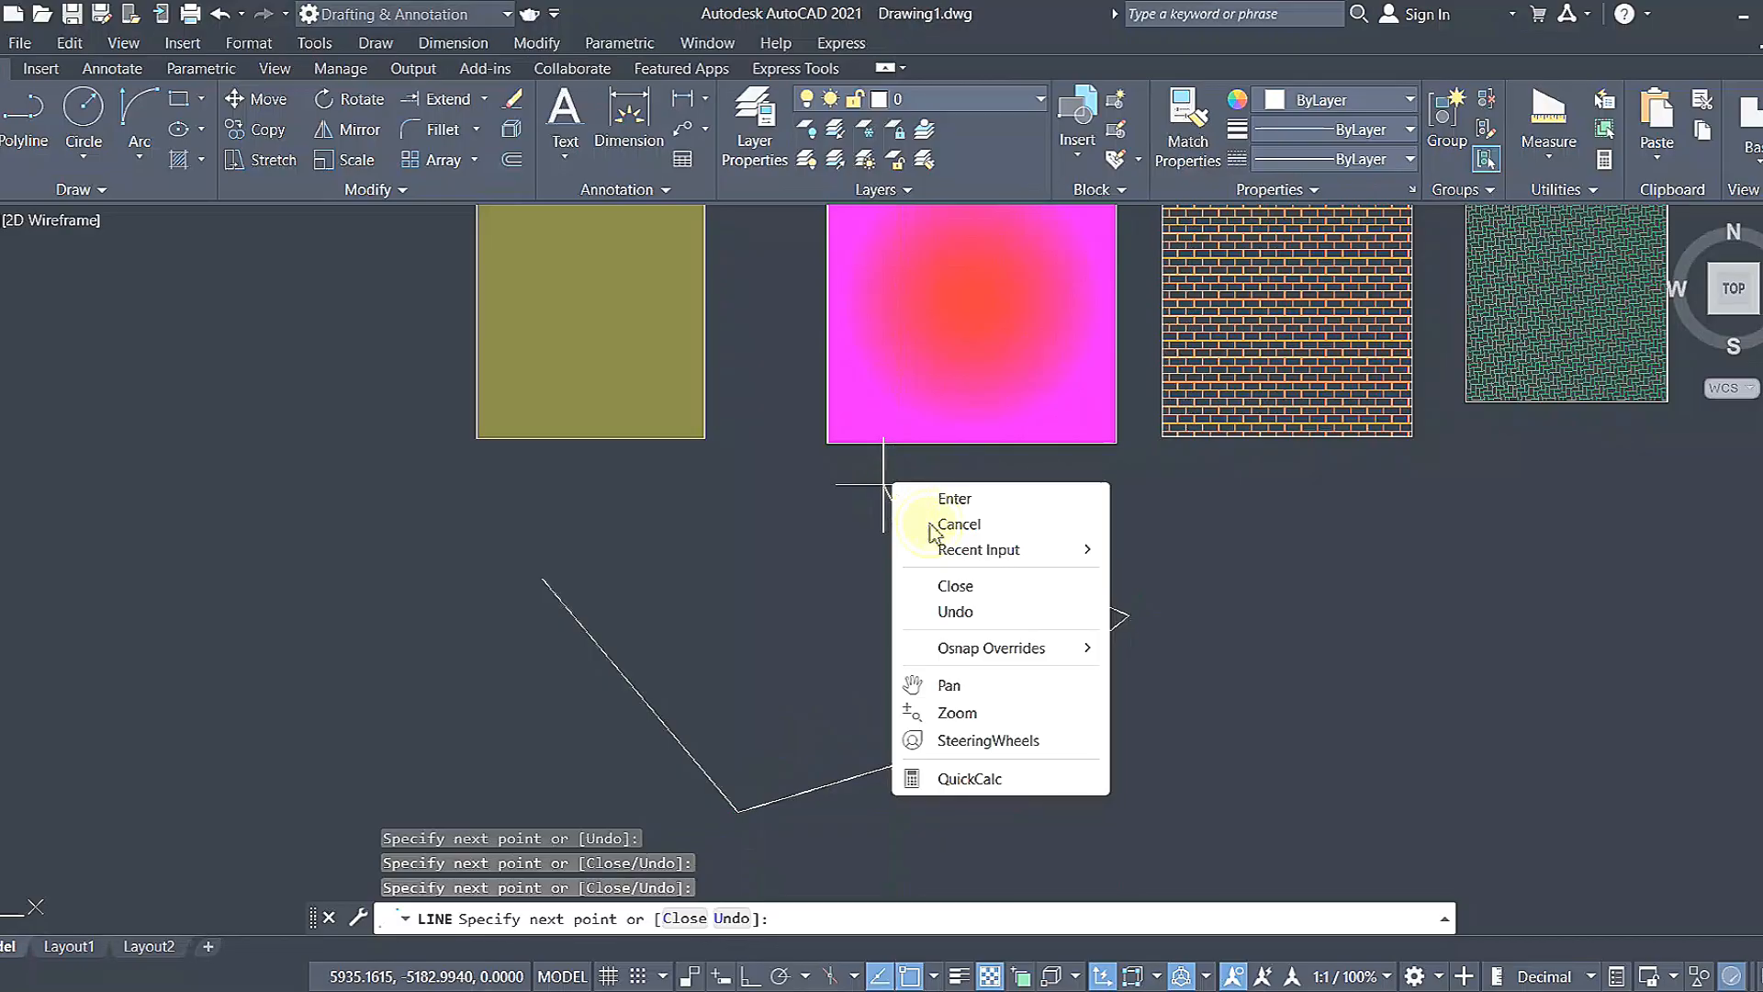
click(930, 524)
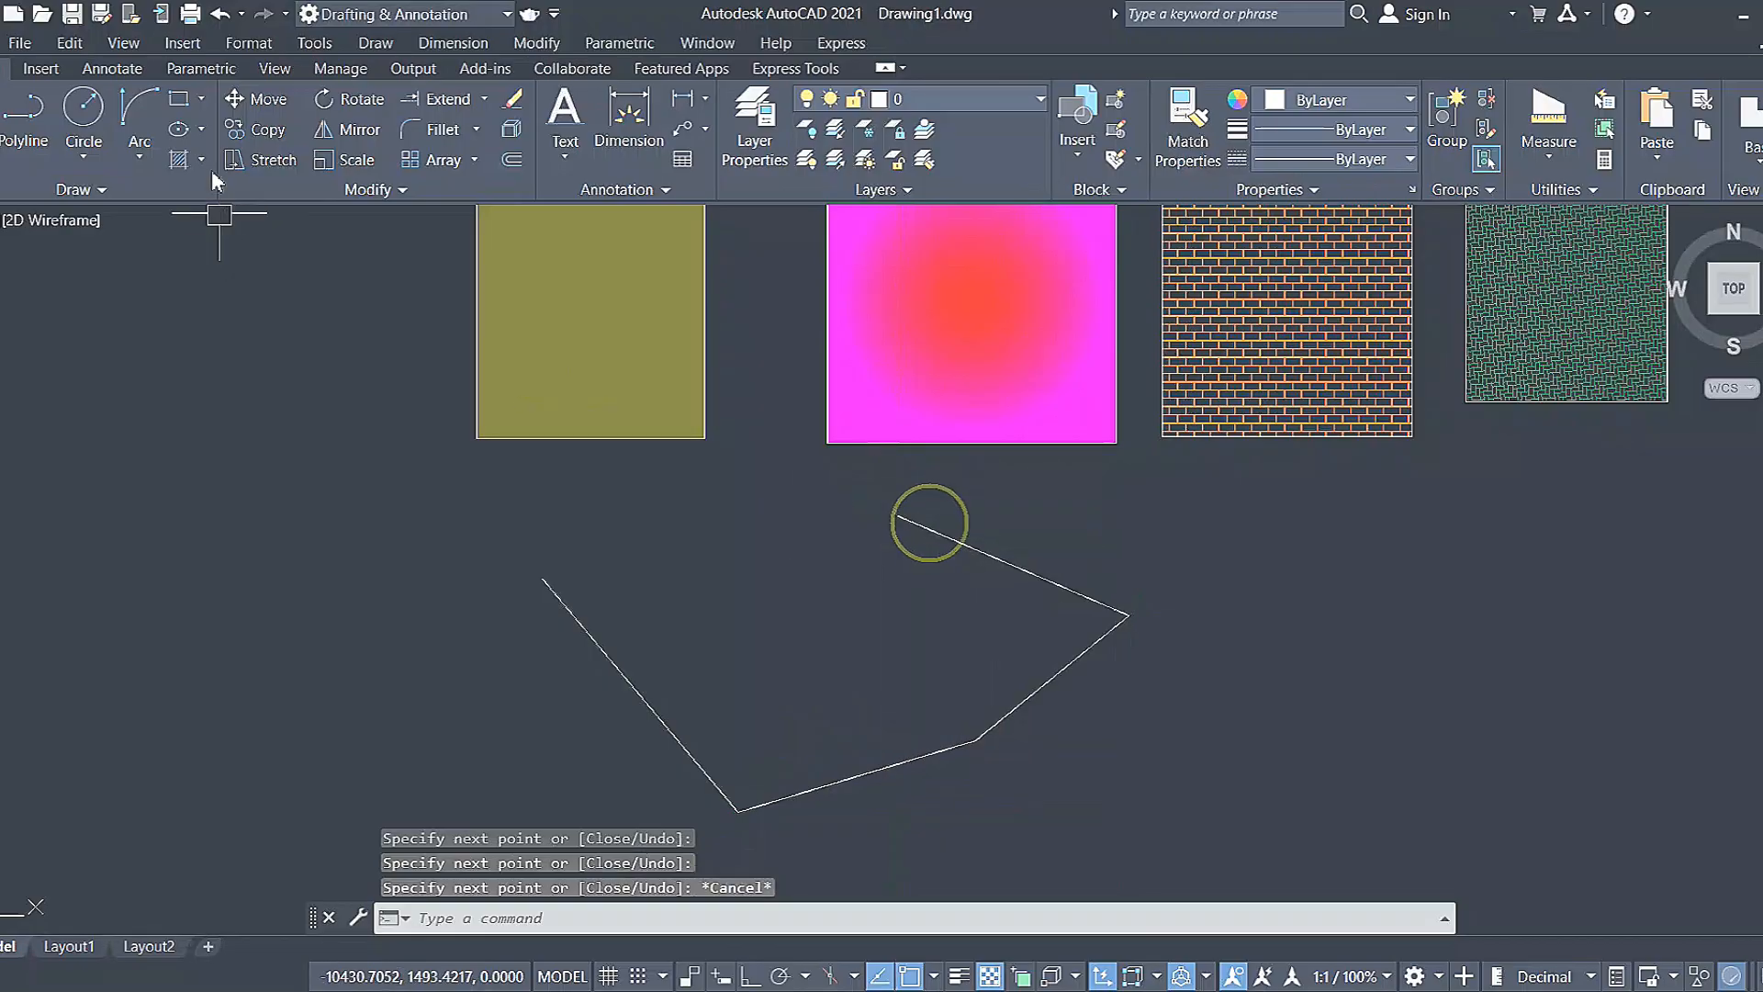
Close the chain with a Start, End, Direction arc between its two open ends, bulging upward.
click(139, 129)
click(543, 580)
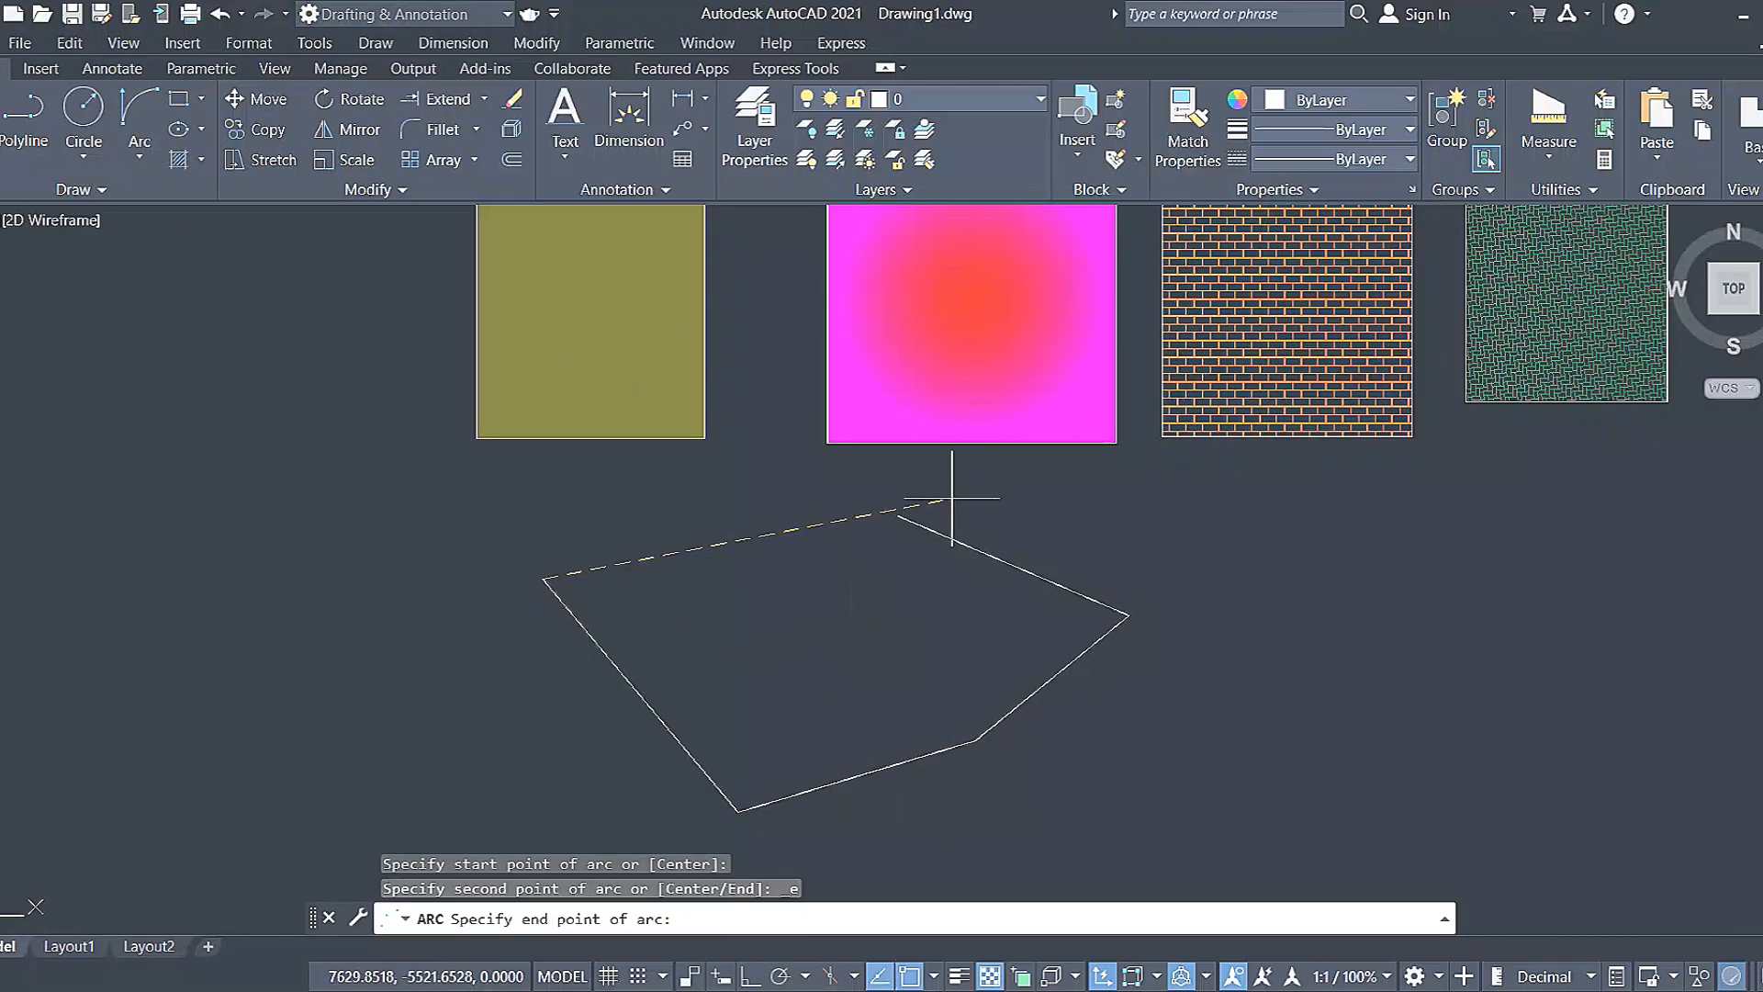
click(897, 516)
click(722, 481)
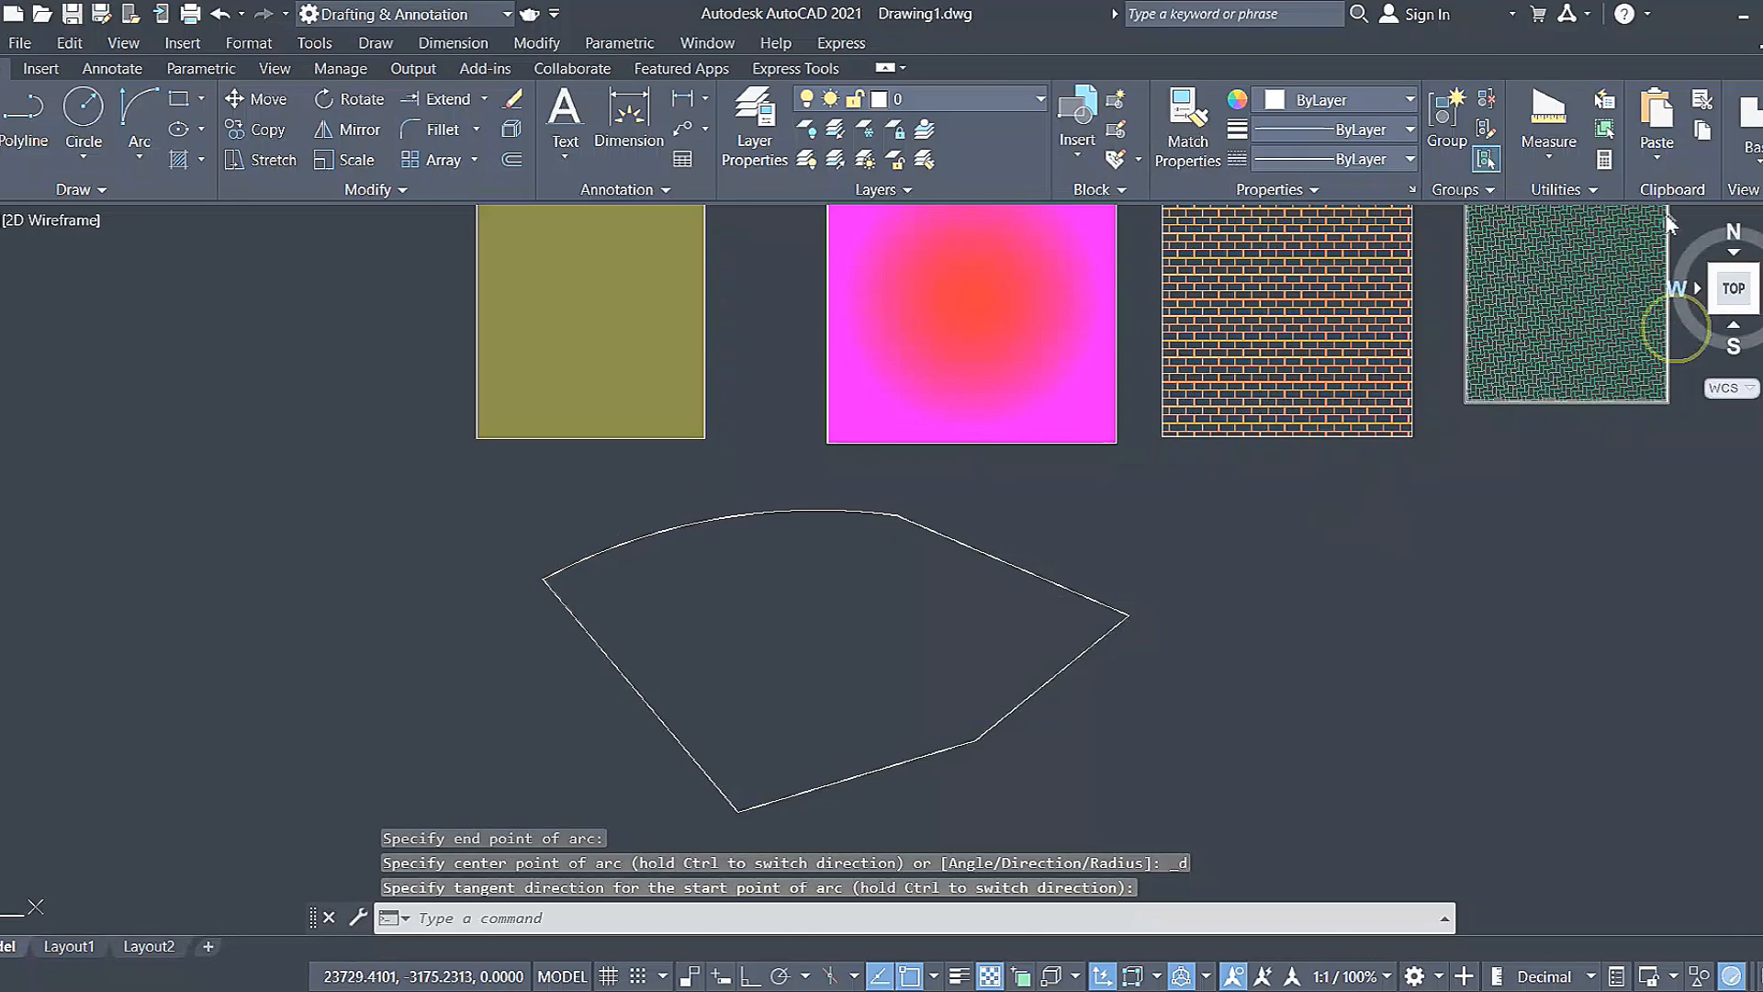
Start an area measurement of the closed outline, tracing its straight sides from the arc's left end to its right end.
click(1548, 147)
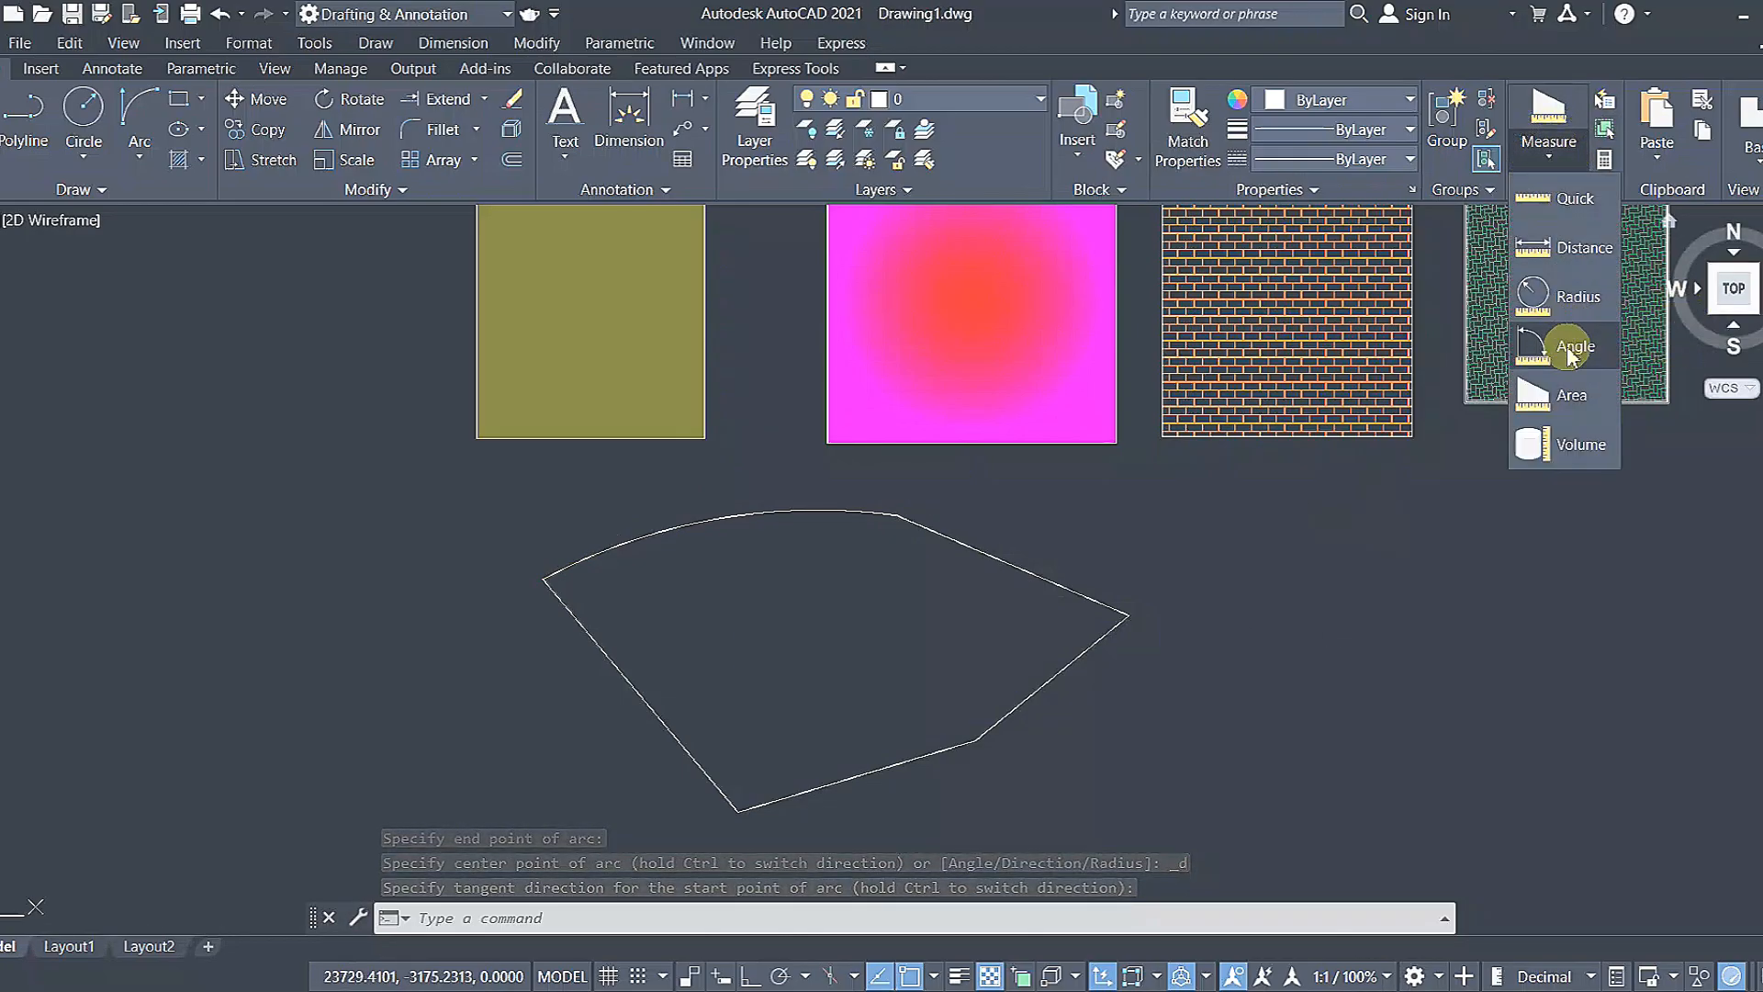
click(1572, 394)
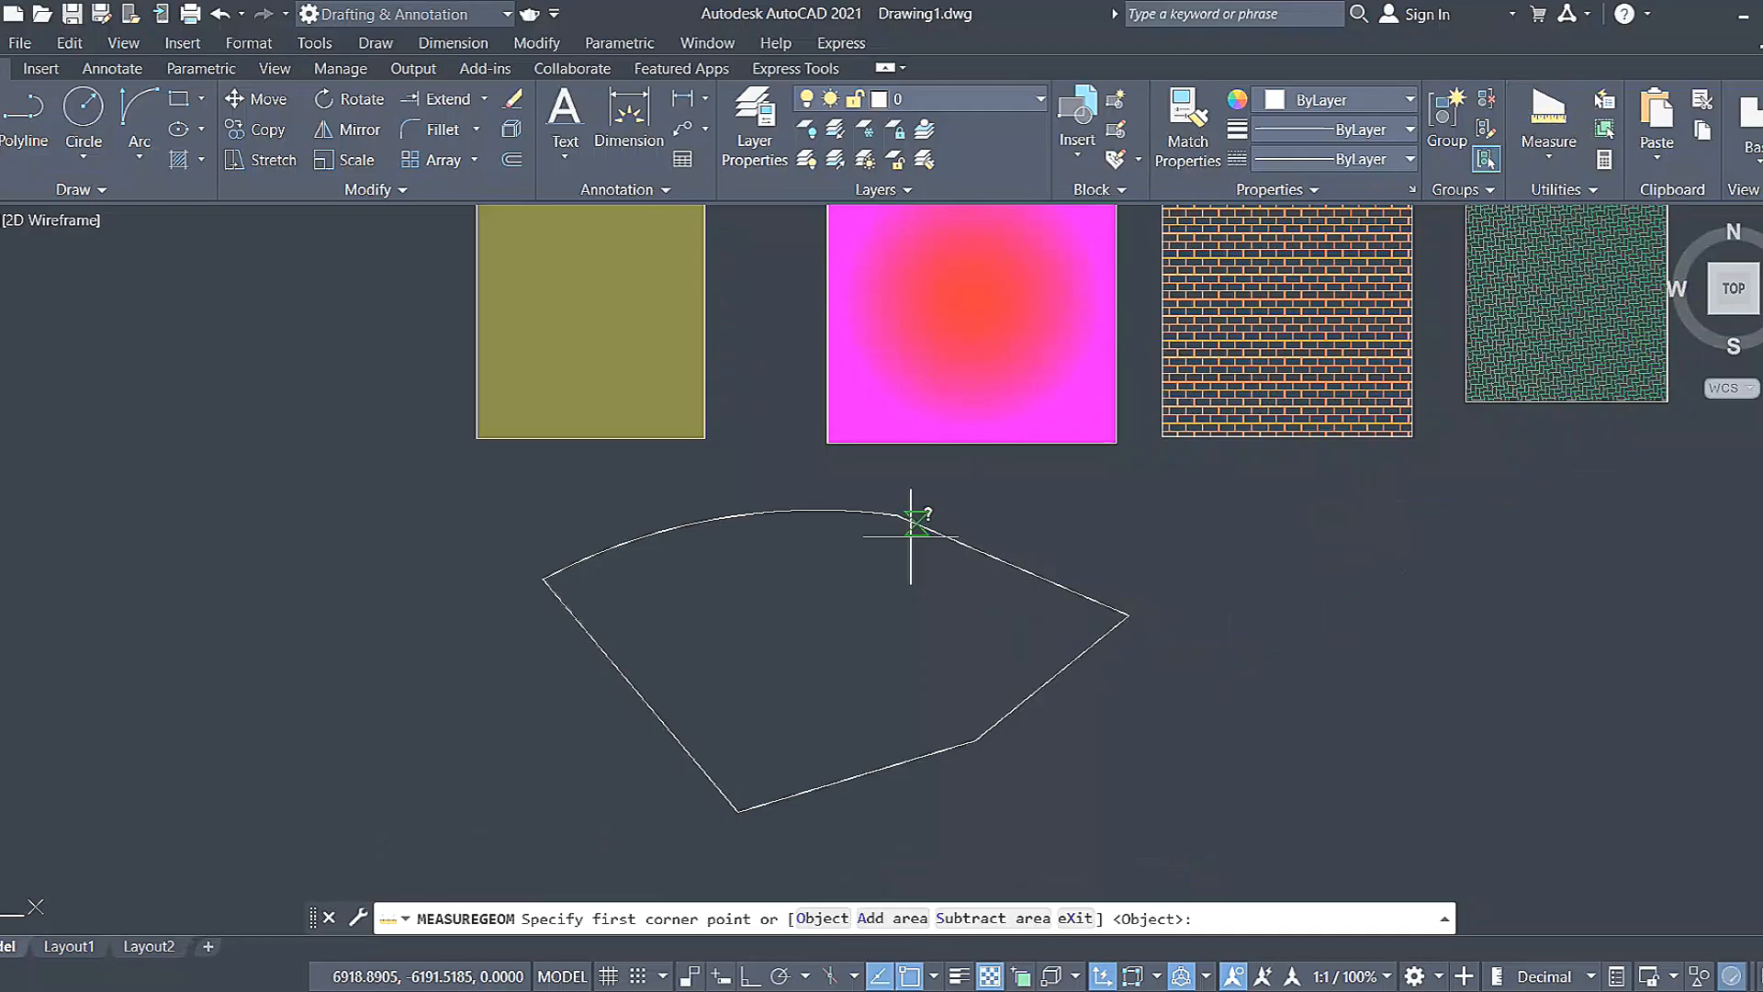
click(542, 580)
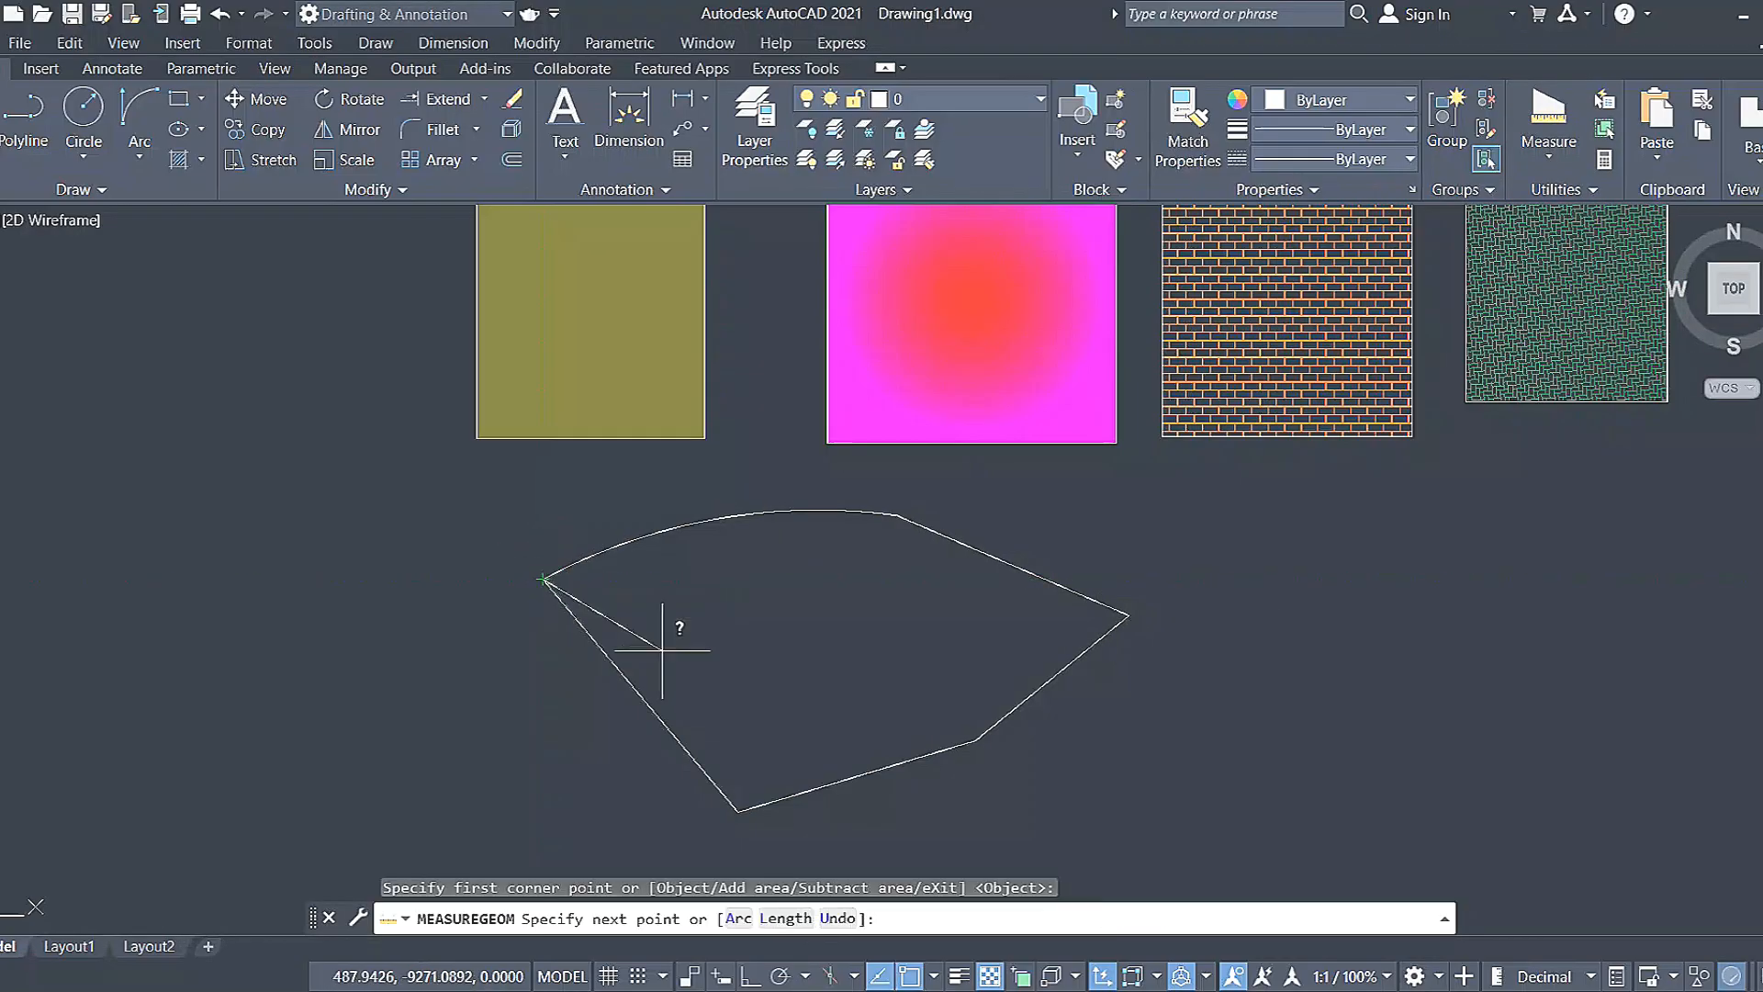
click(738, 812)
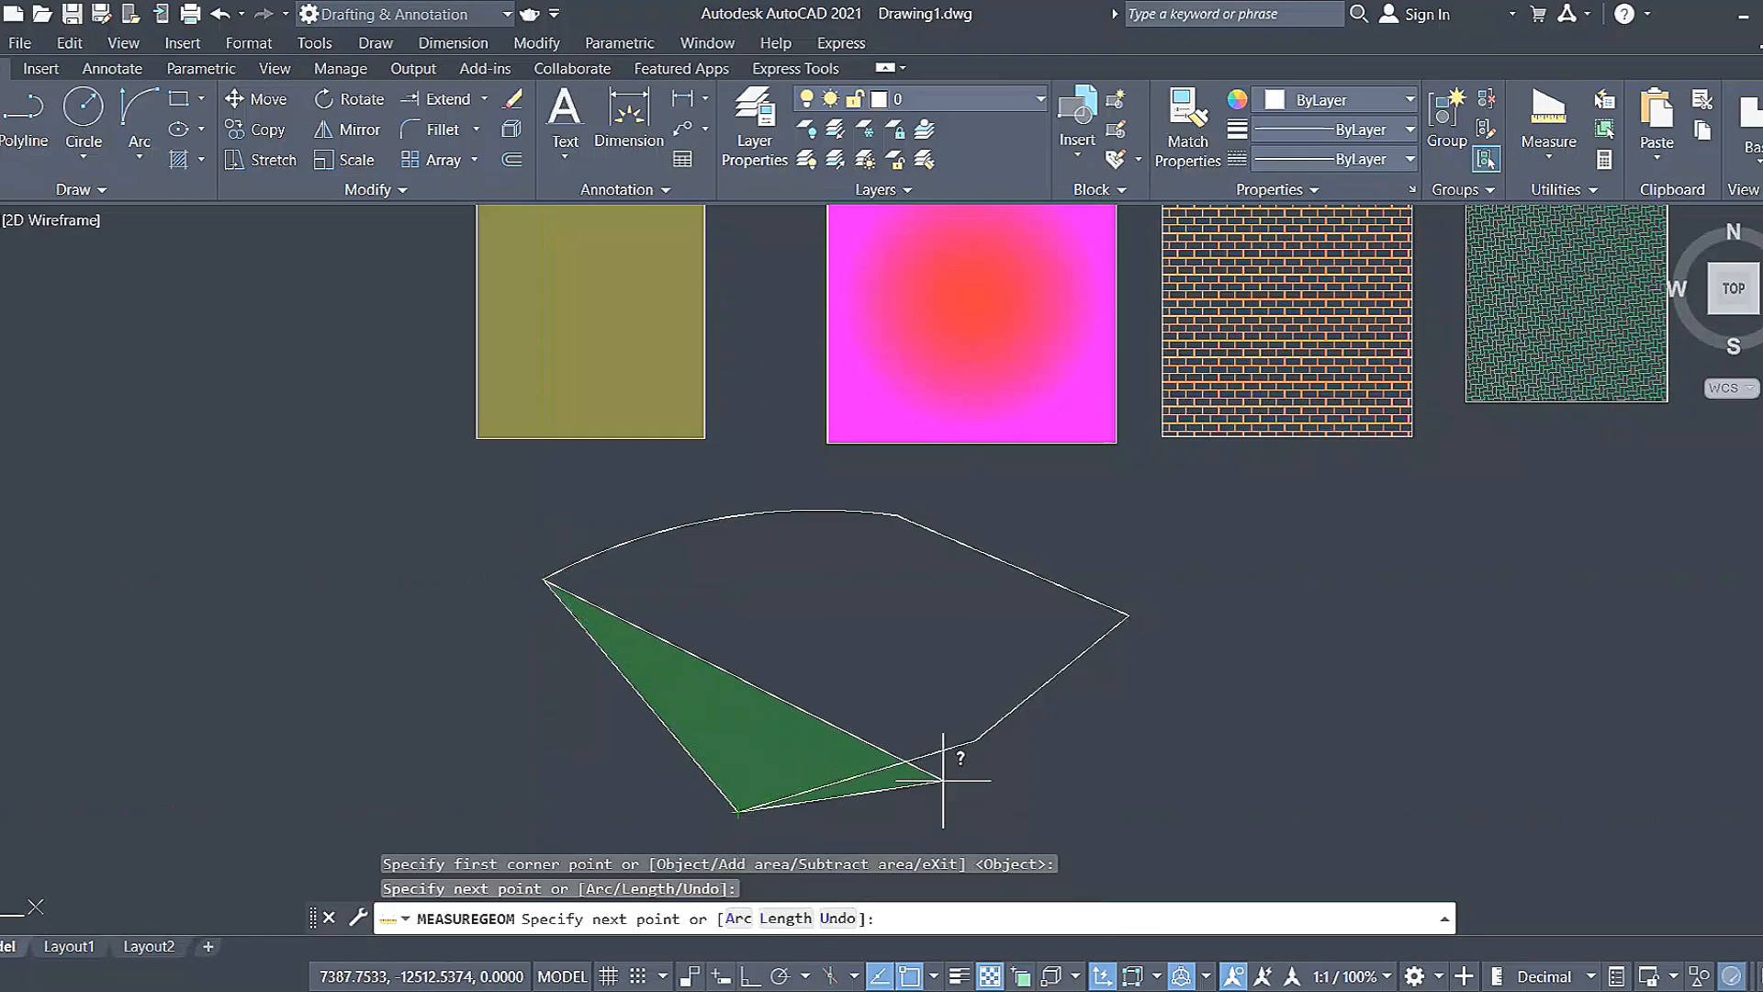
click(976, 740)
click(1127, 614)
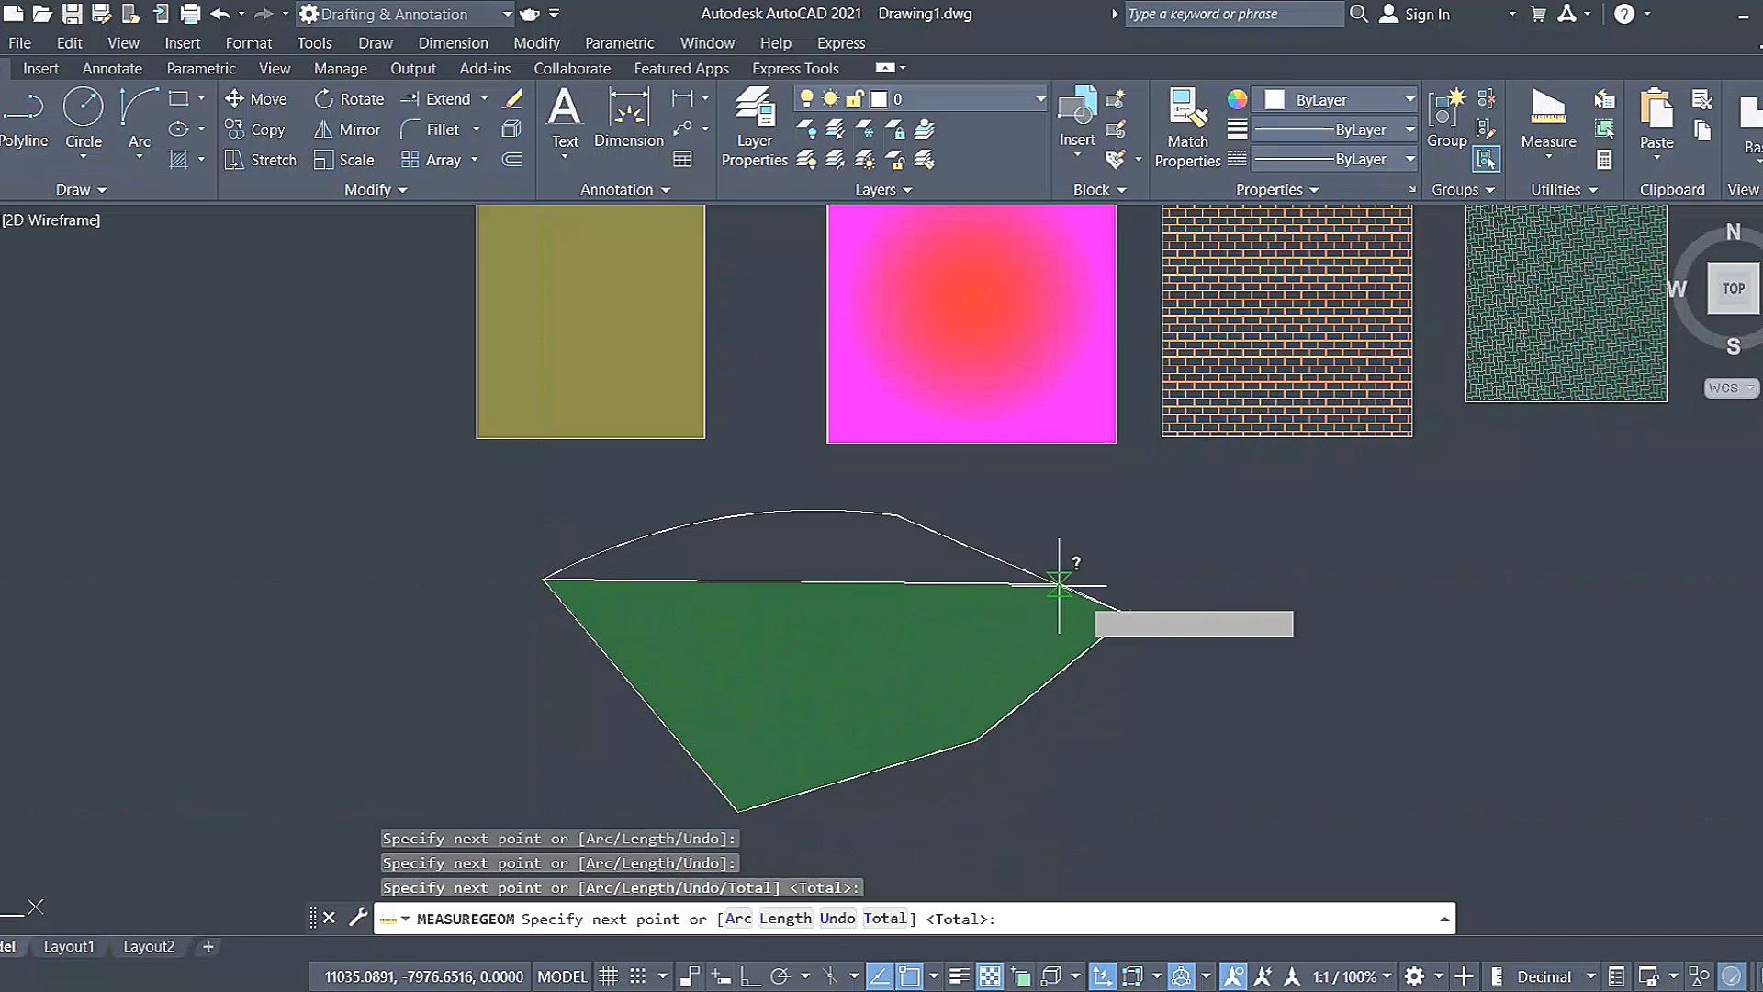
click(896, 515)
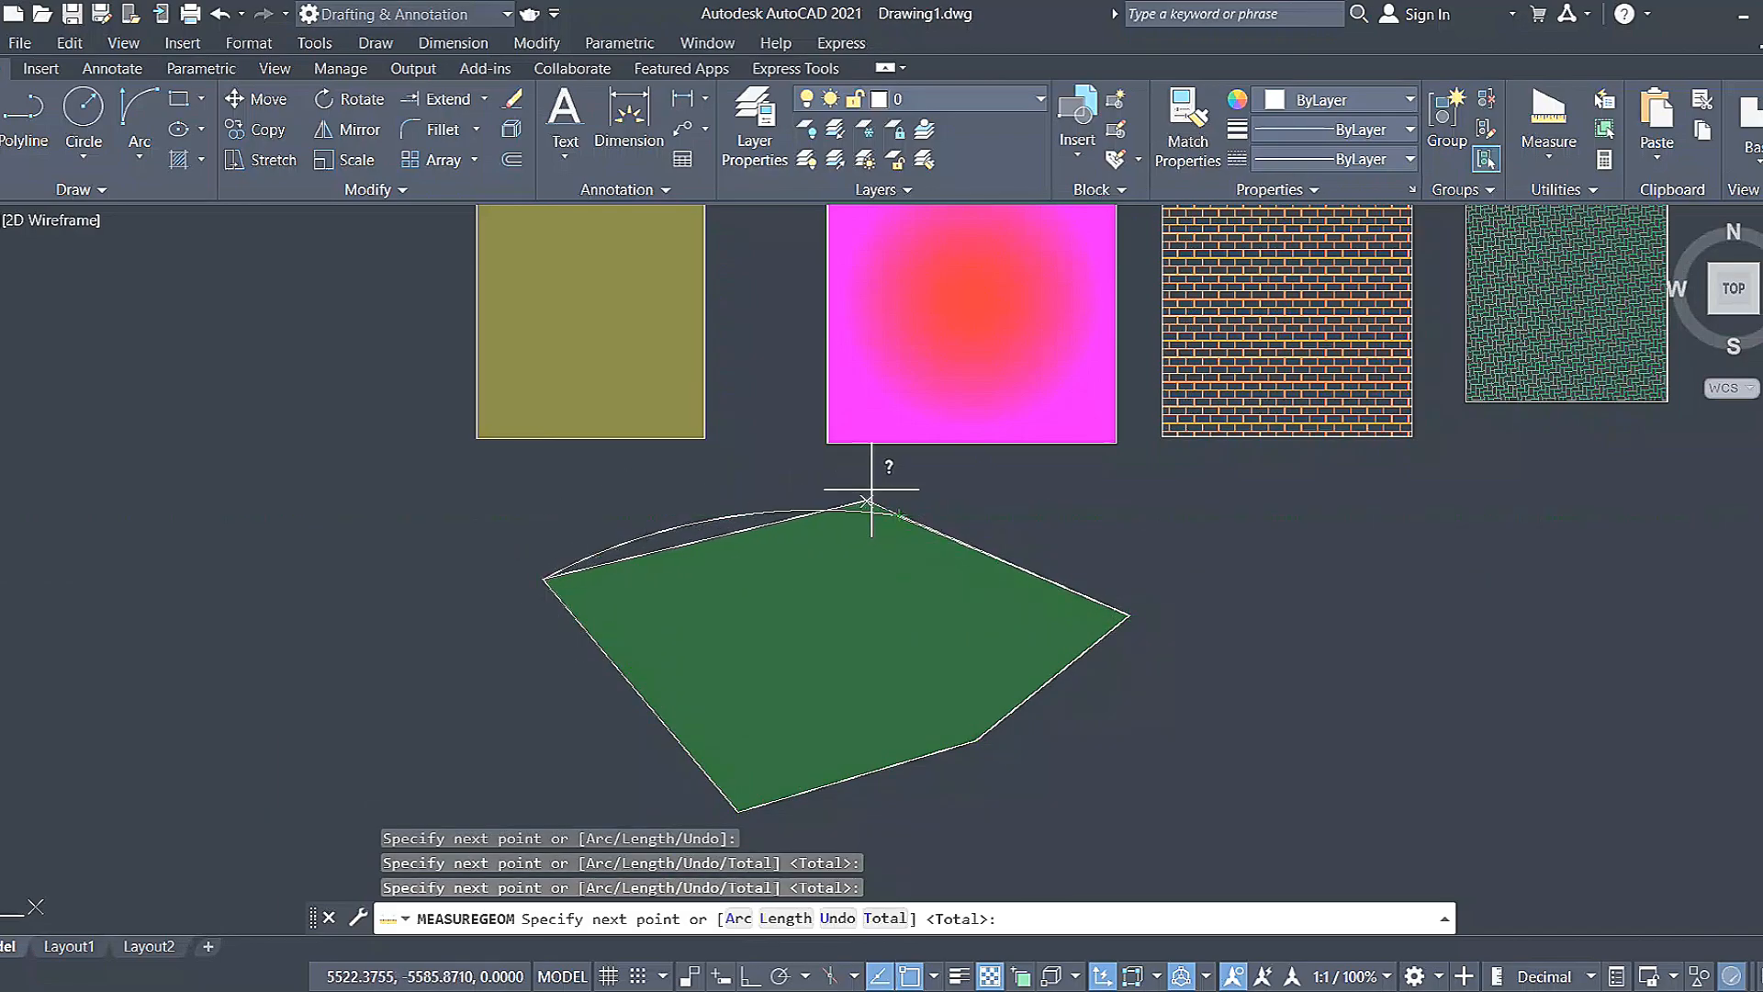
Trace the curved side with the Arc option's Second pt method back to the starting corner and total the area.
right_click(904, 479)
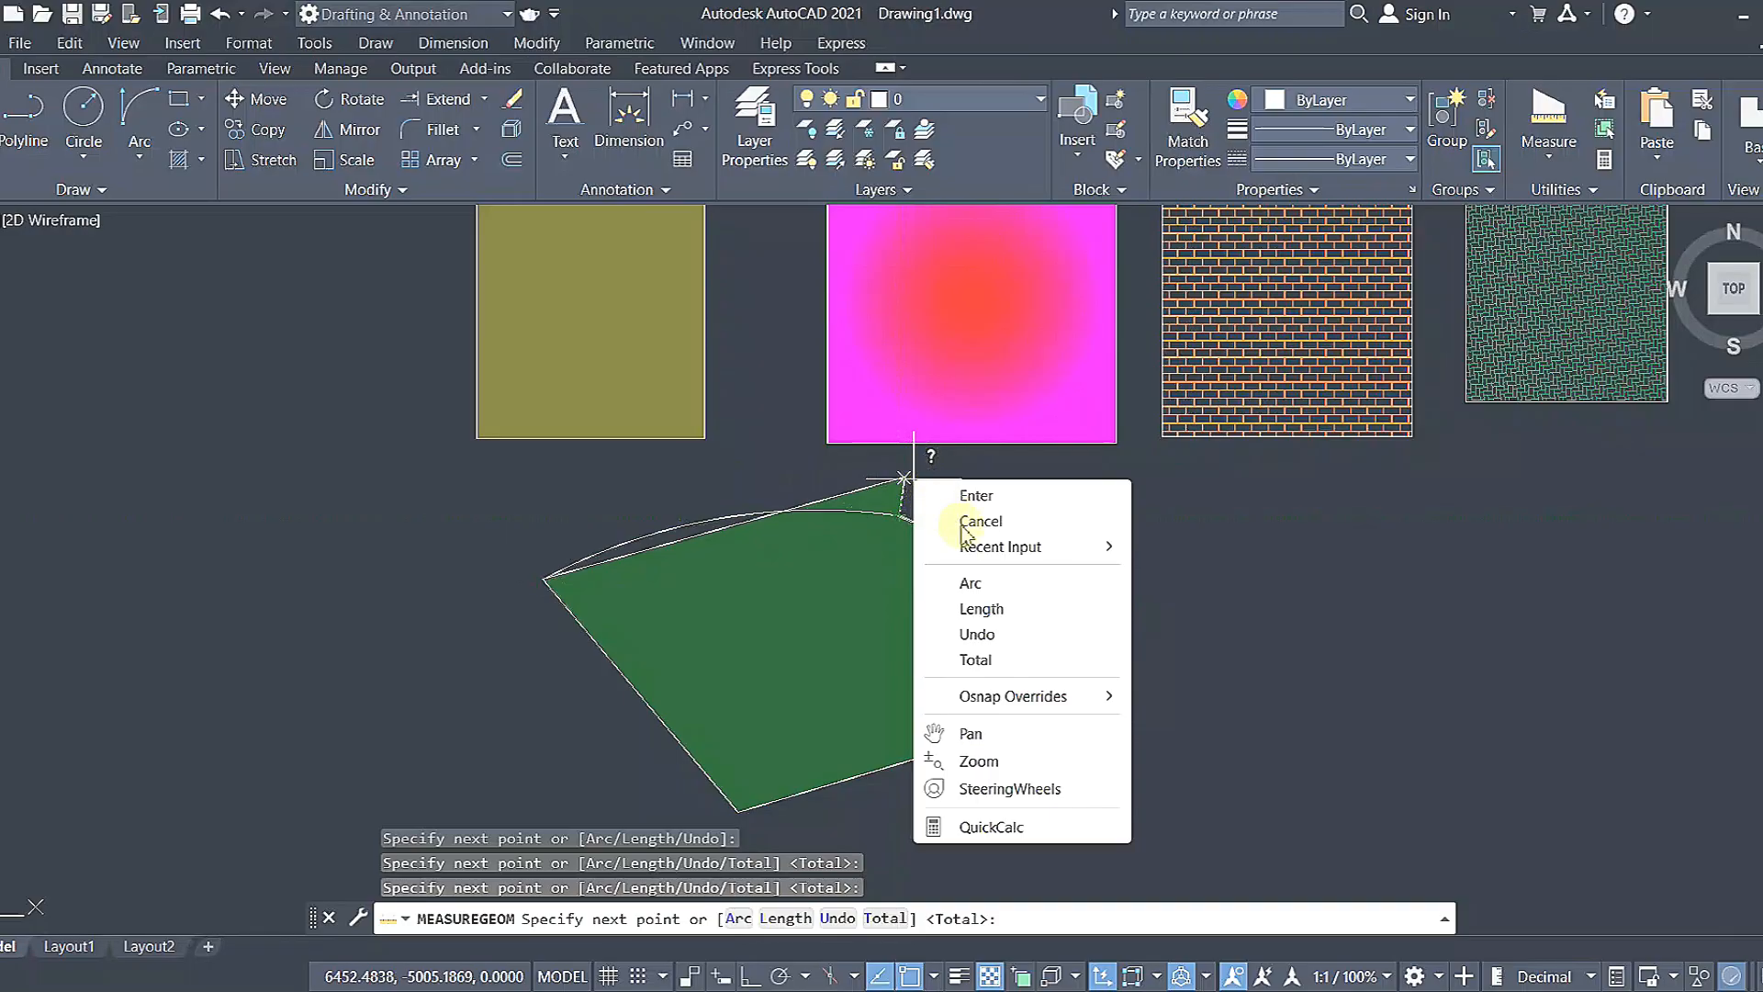
click(970, 584)
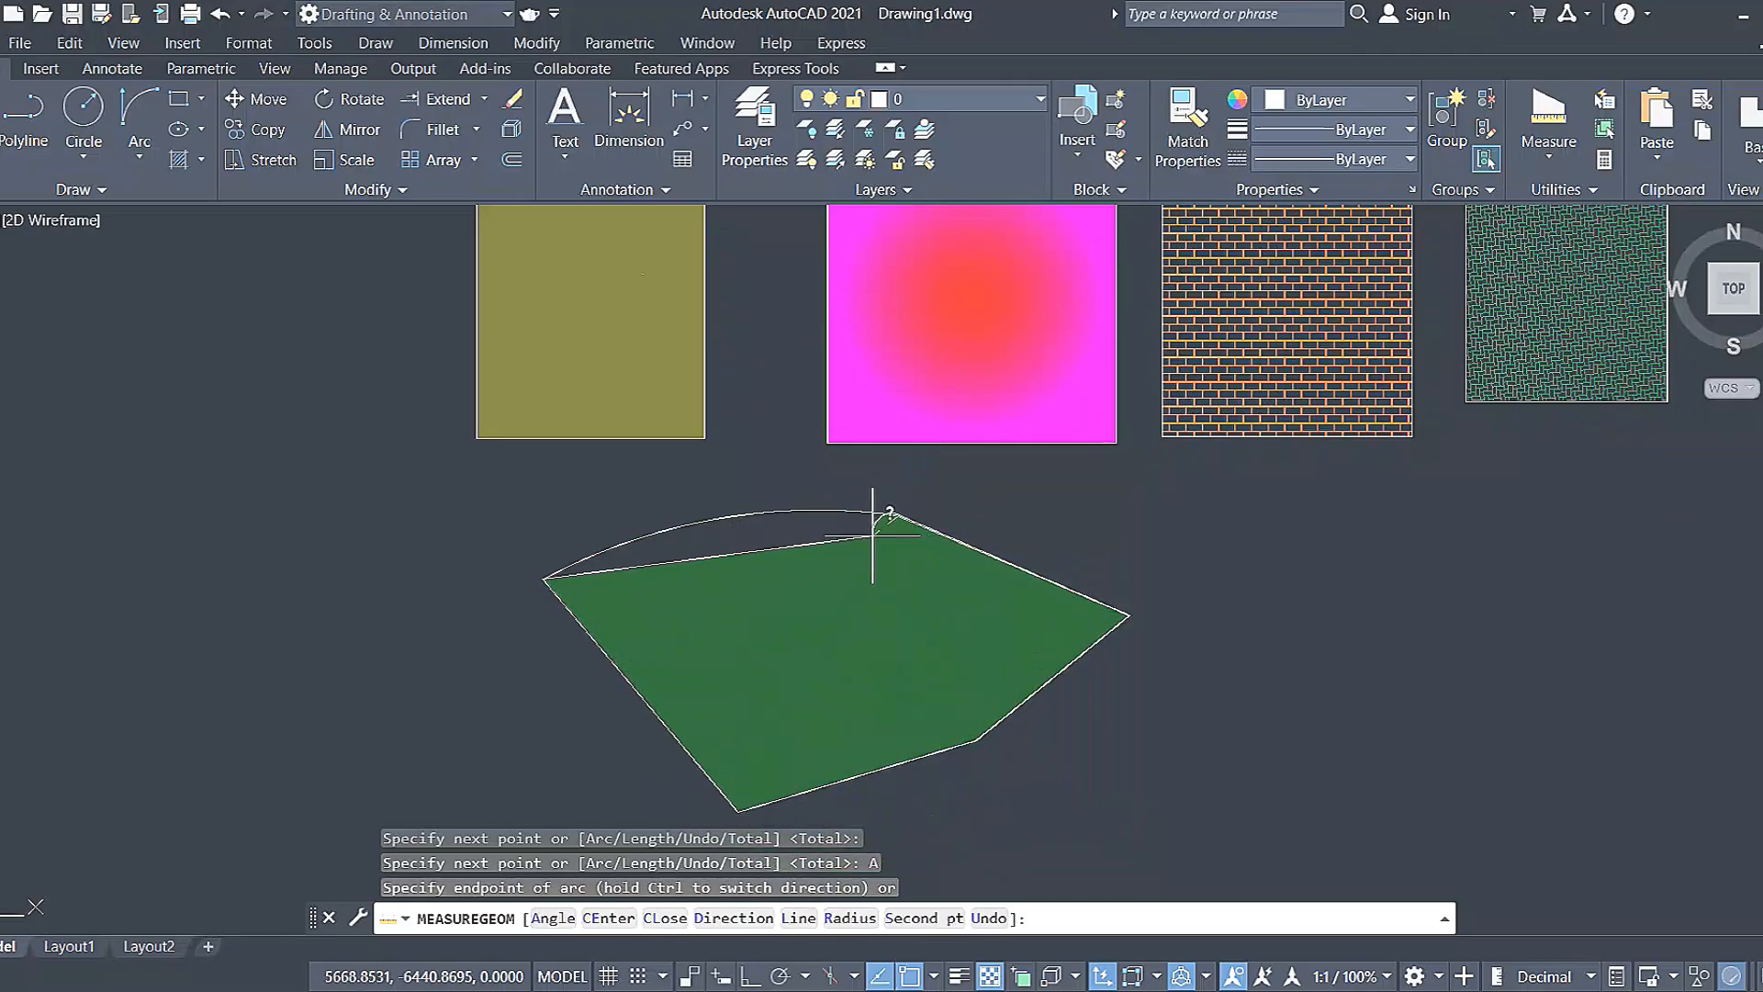
right_click(872, 540)
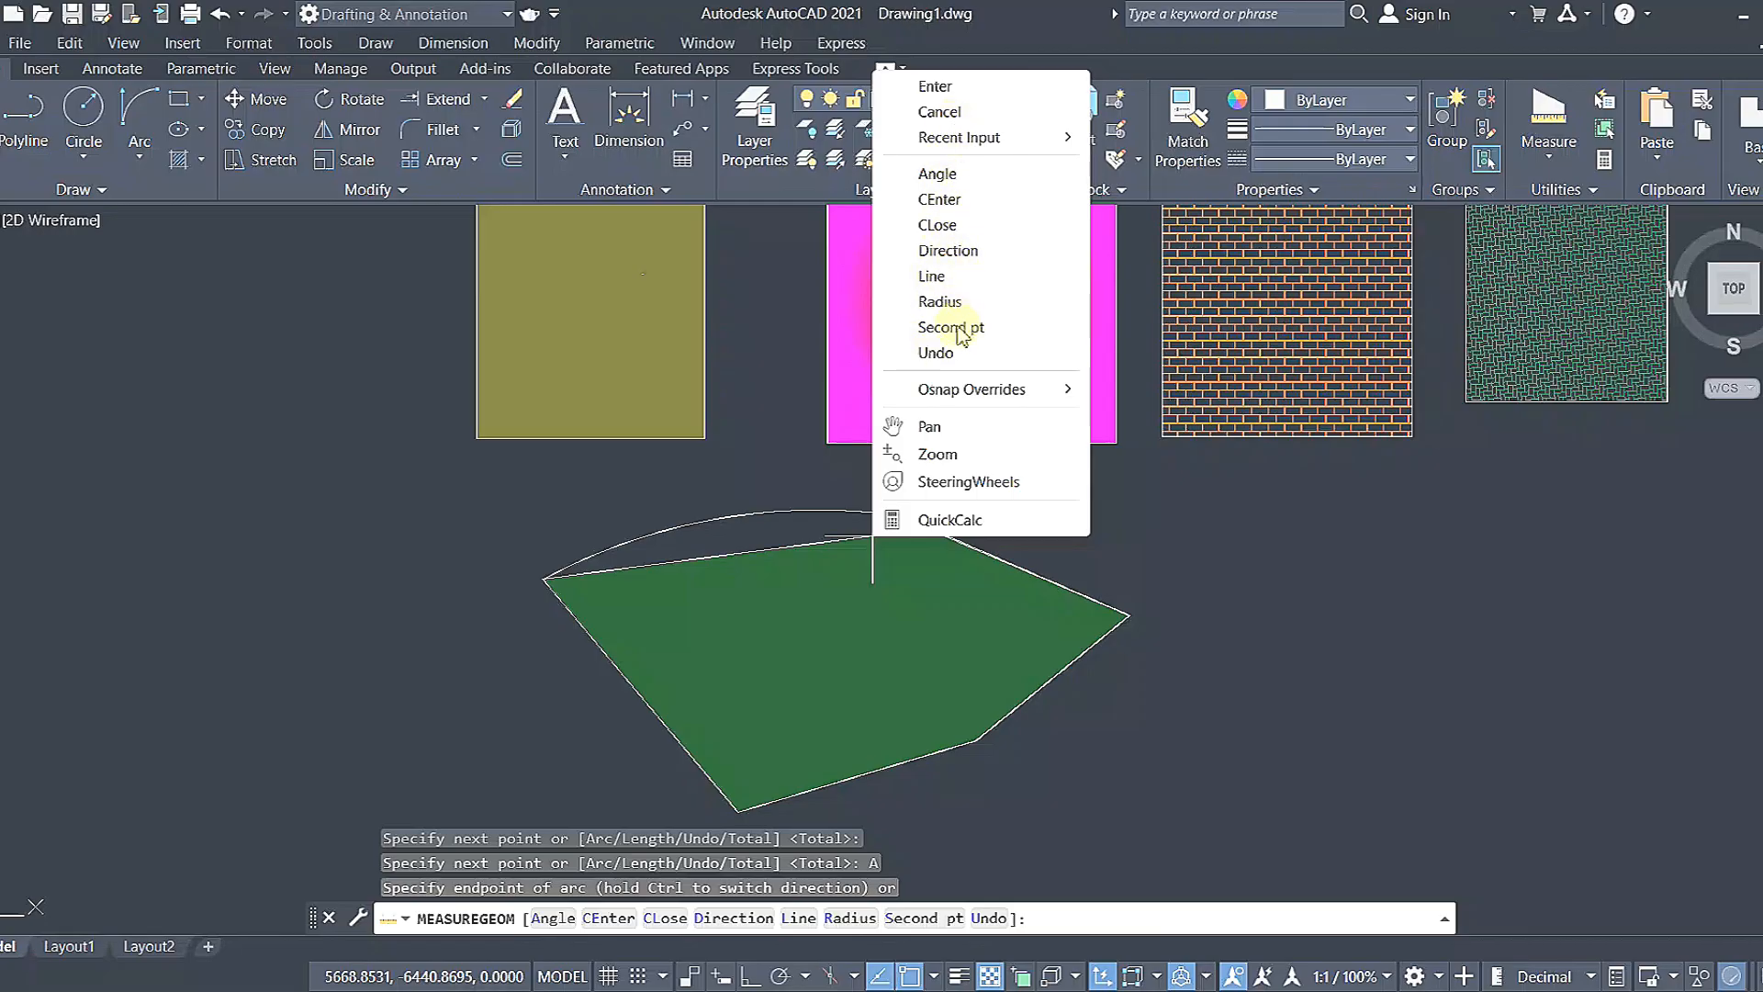
click(951, 327)
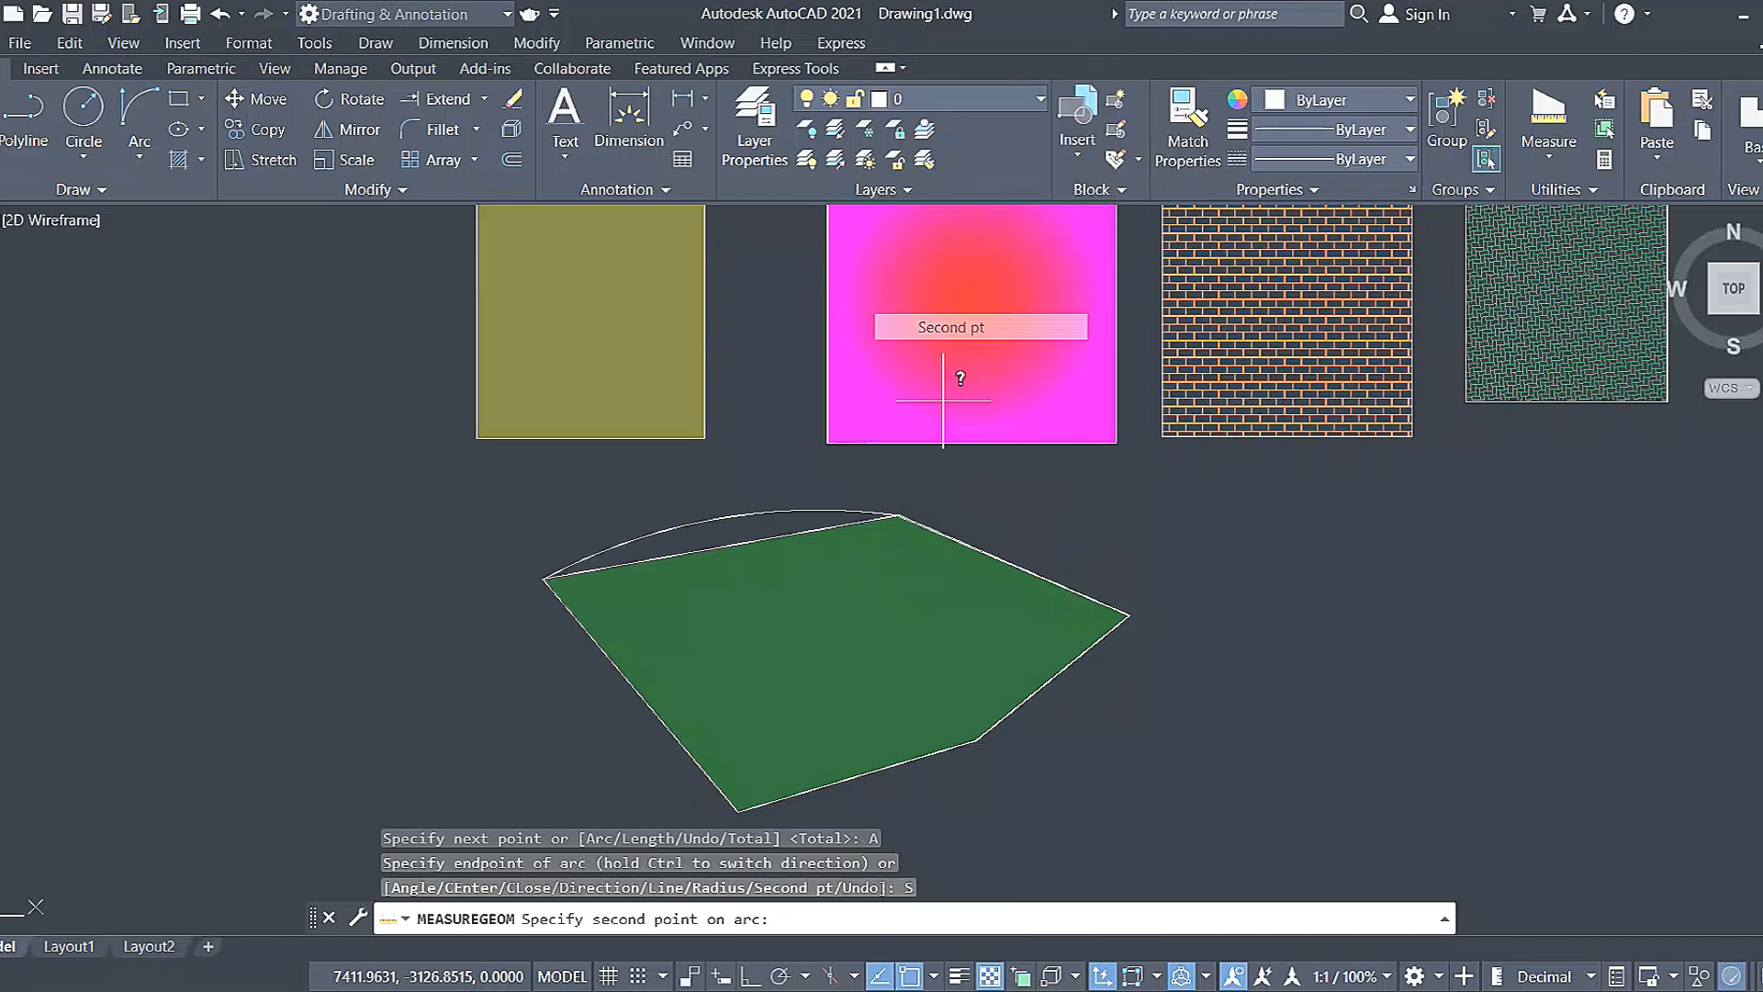
click(715, 518)
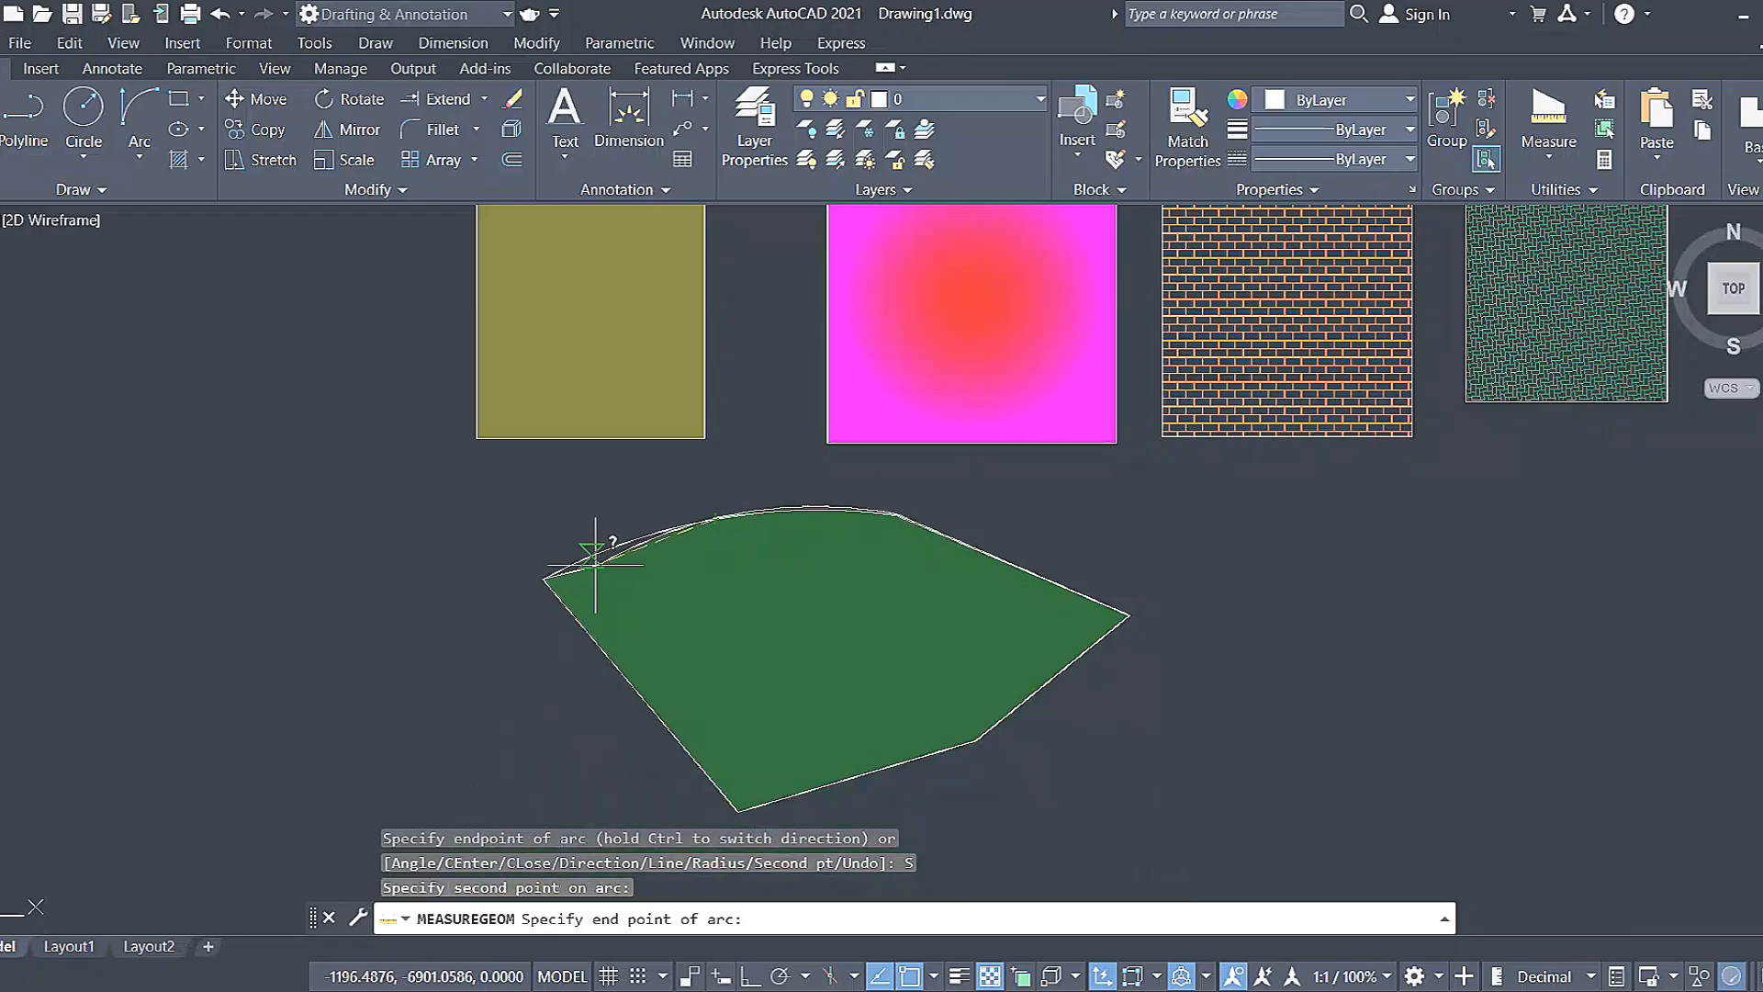
click(543, 579)
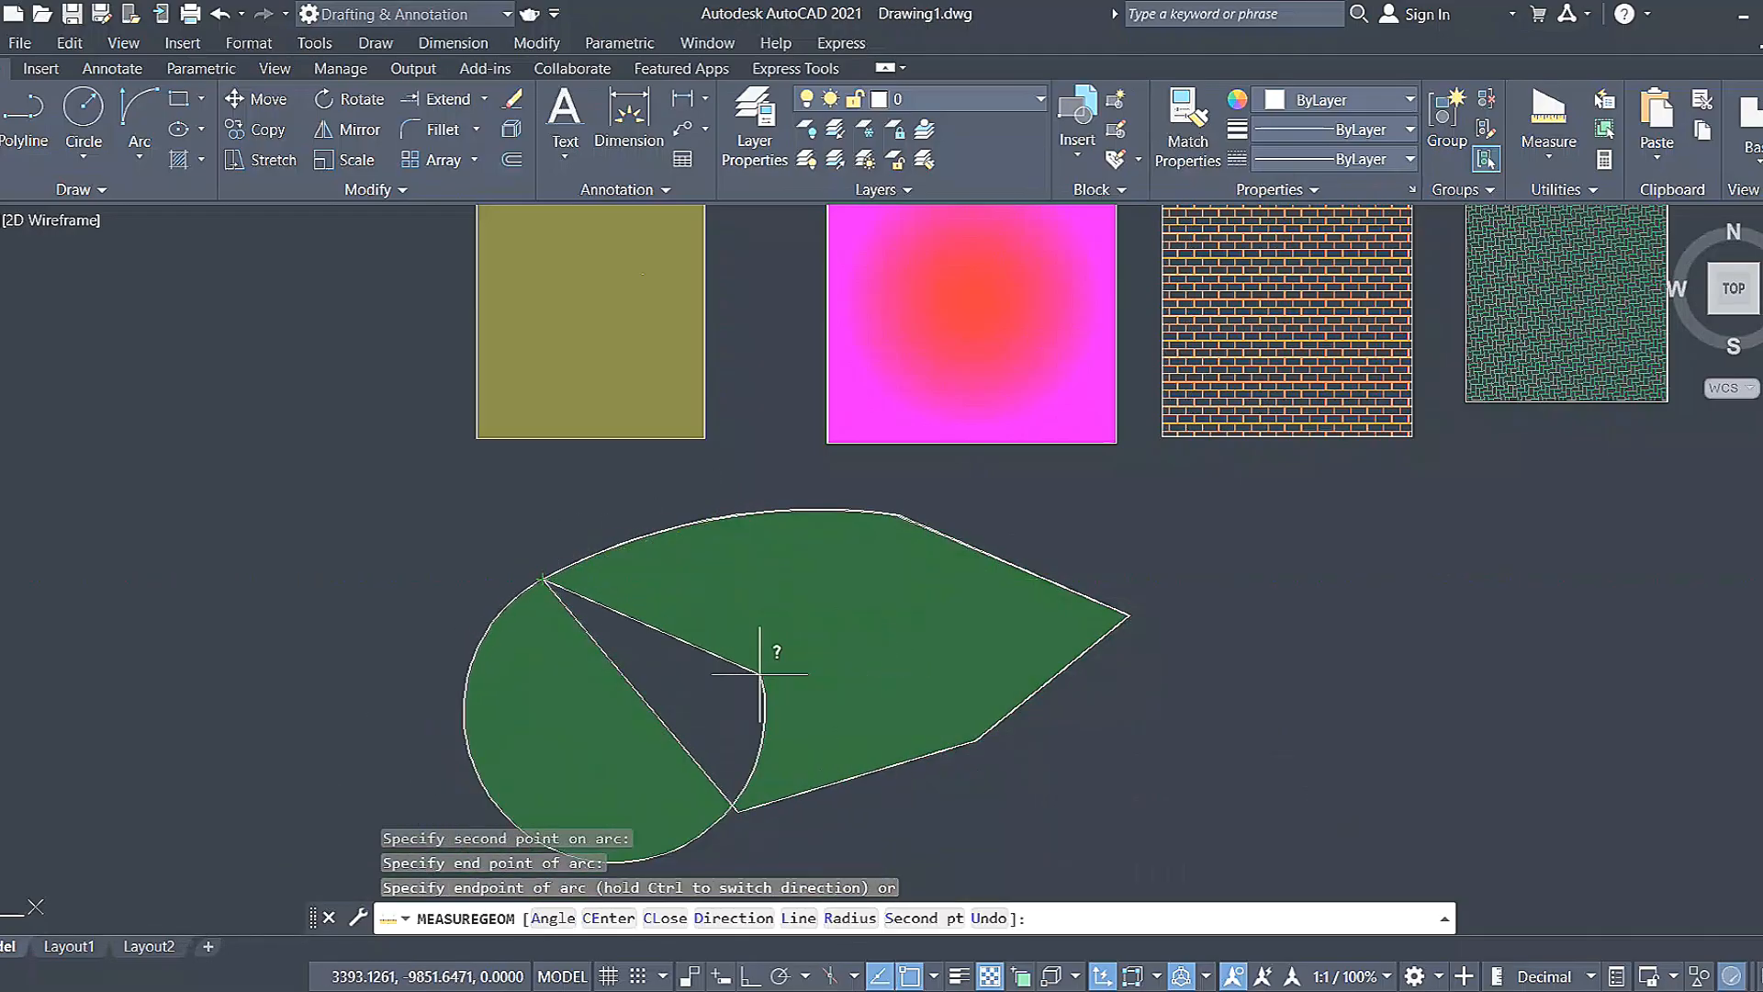
key(Return)
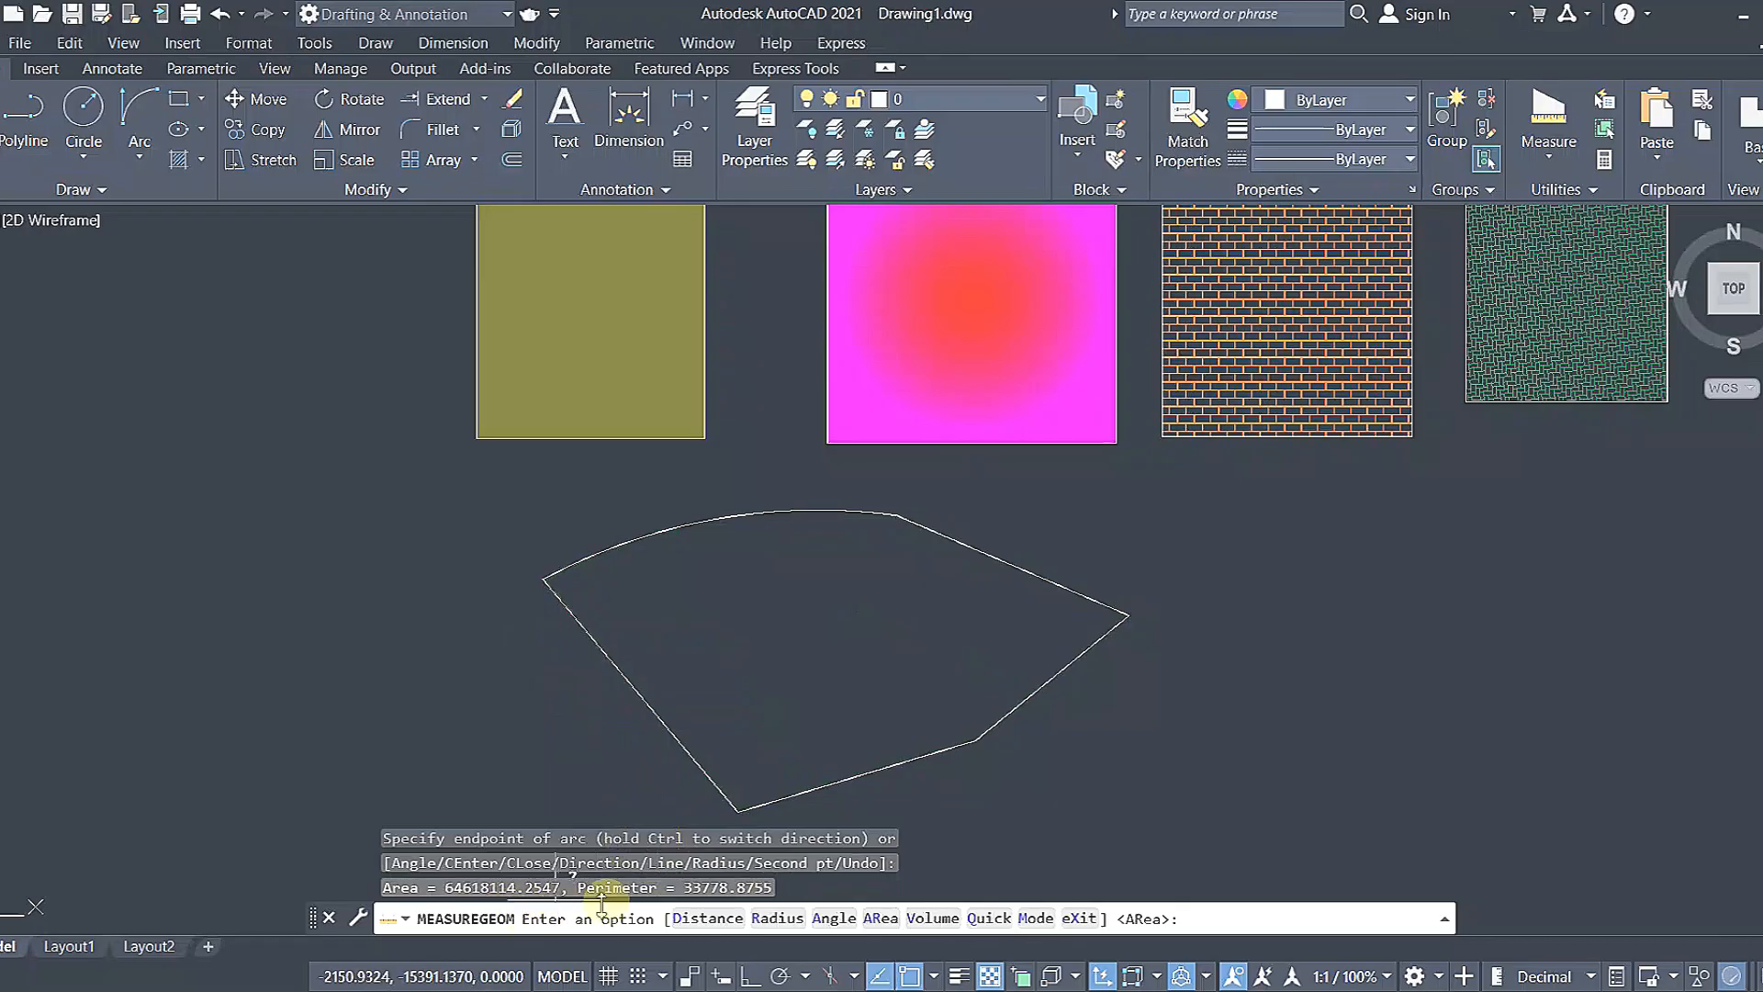
scroll(843, 618, down, 2)
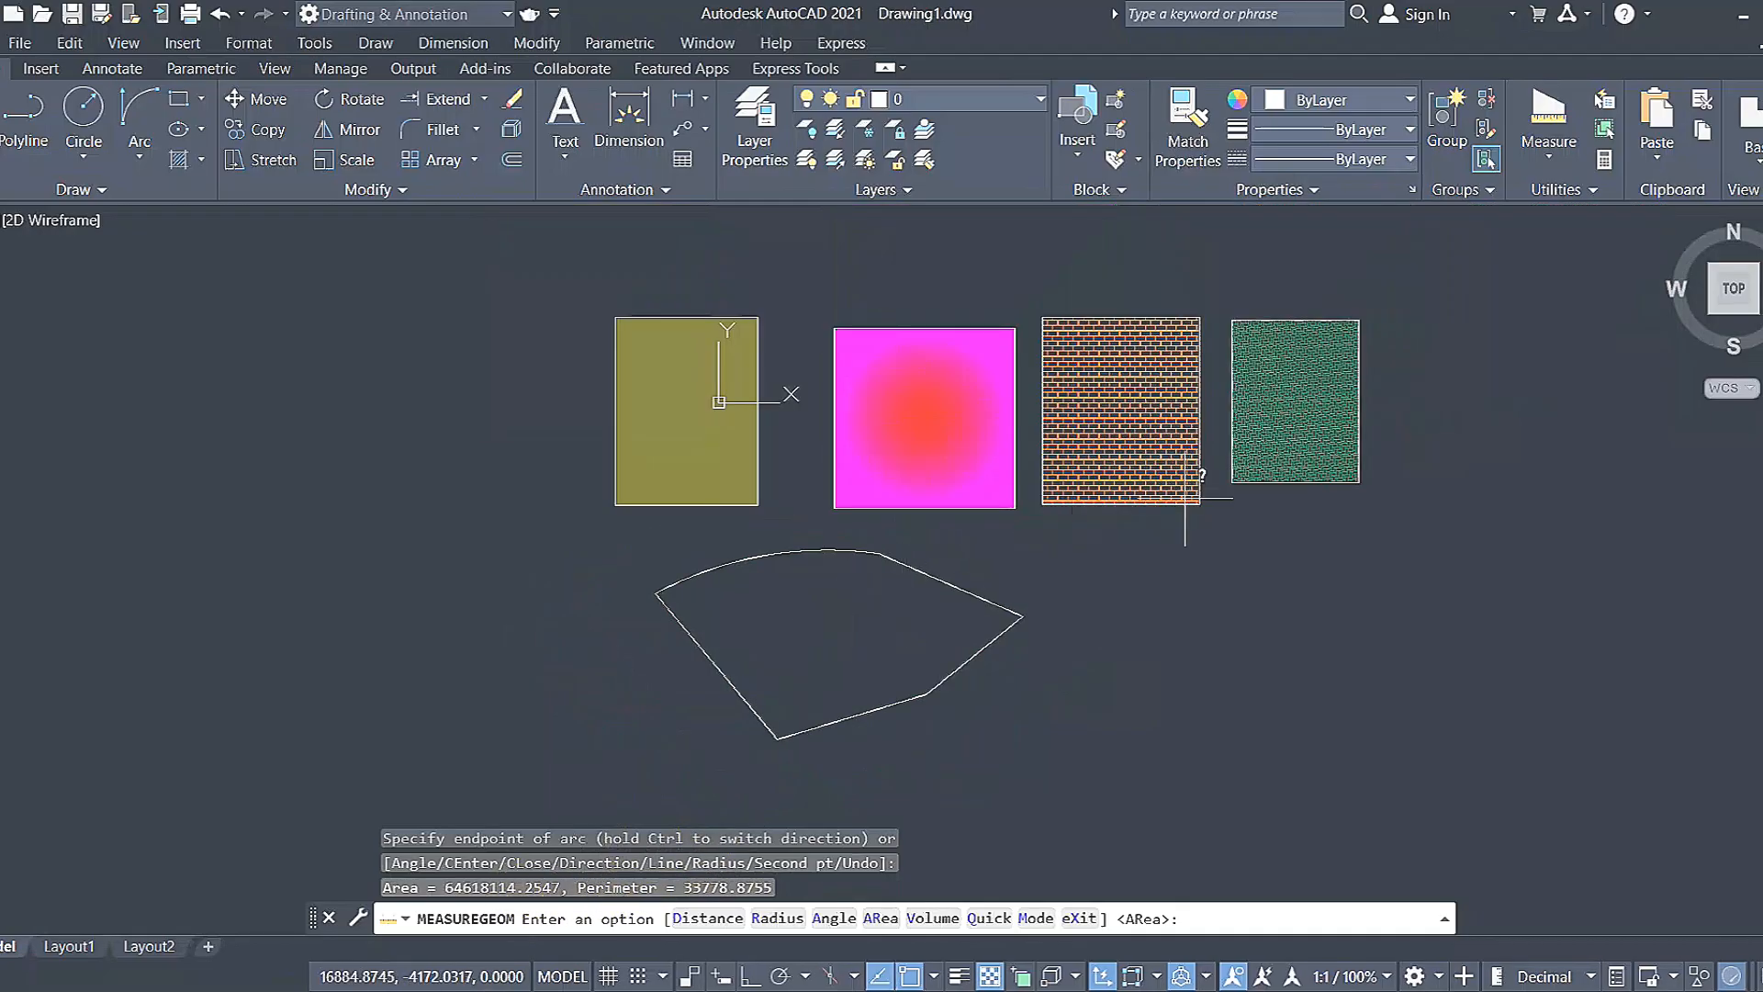
key(Escape)
End the area measurement and erase the closed arc-sided outline below the hatched rectangles.
click(1549, 154)
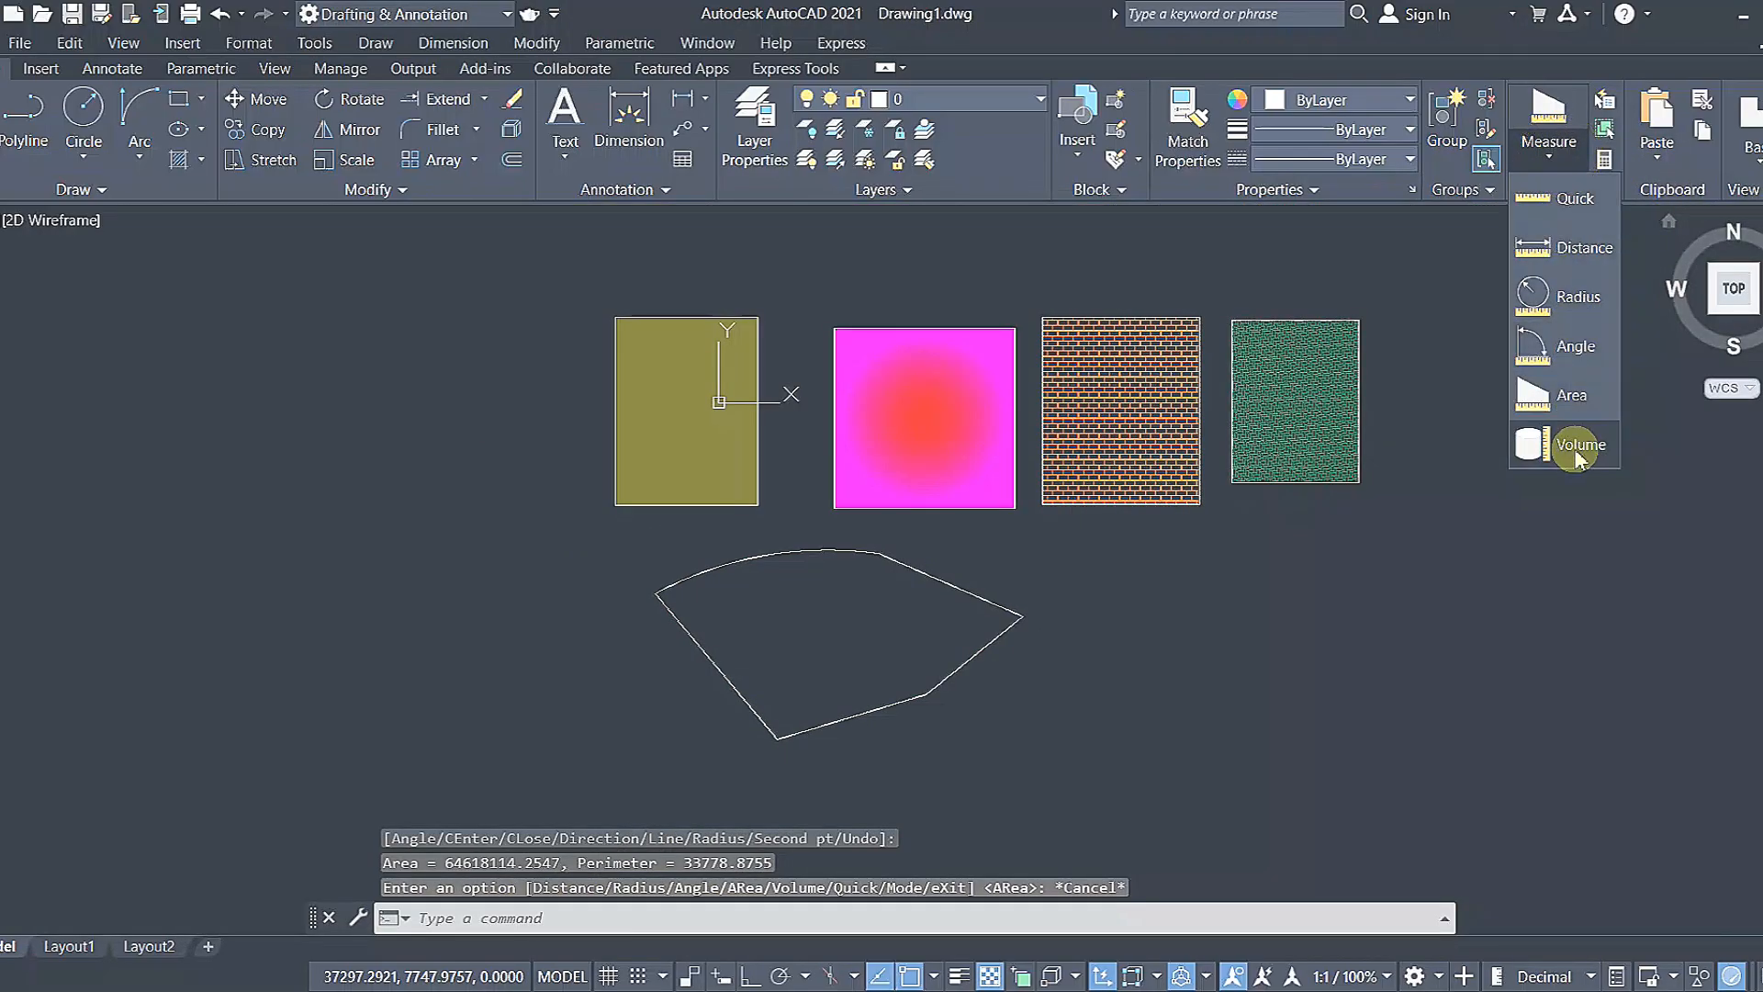
click(1129, 622)
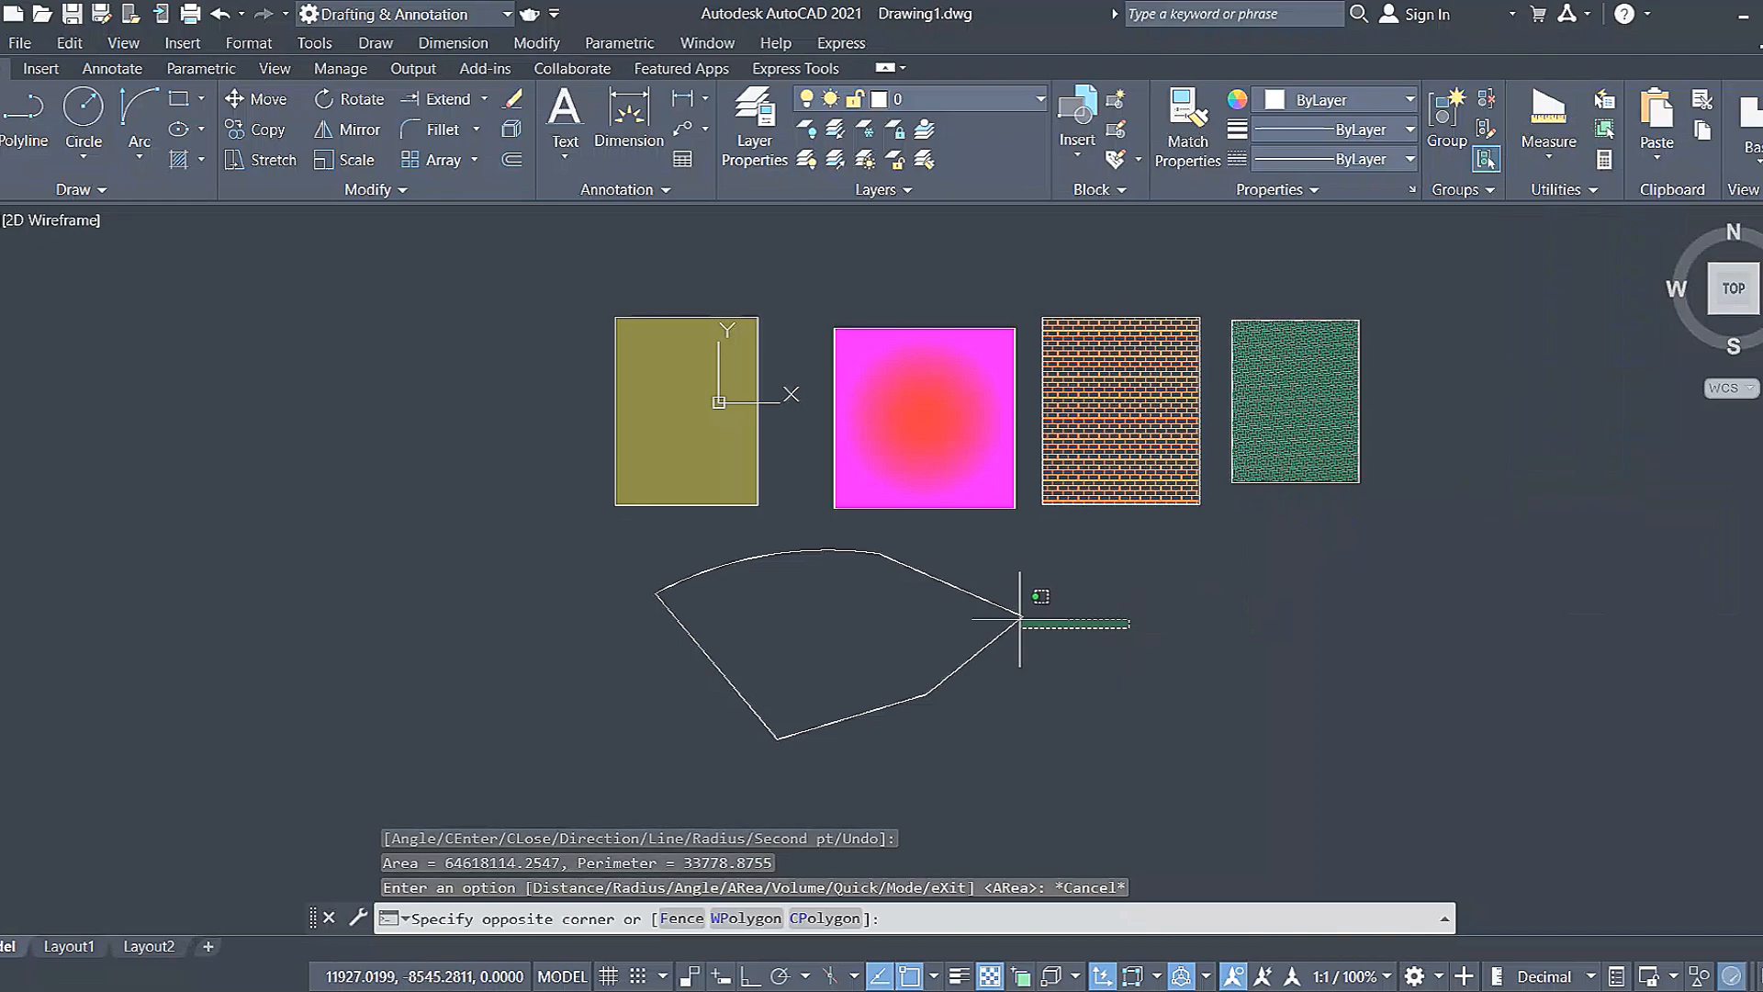
click(999, 582)
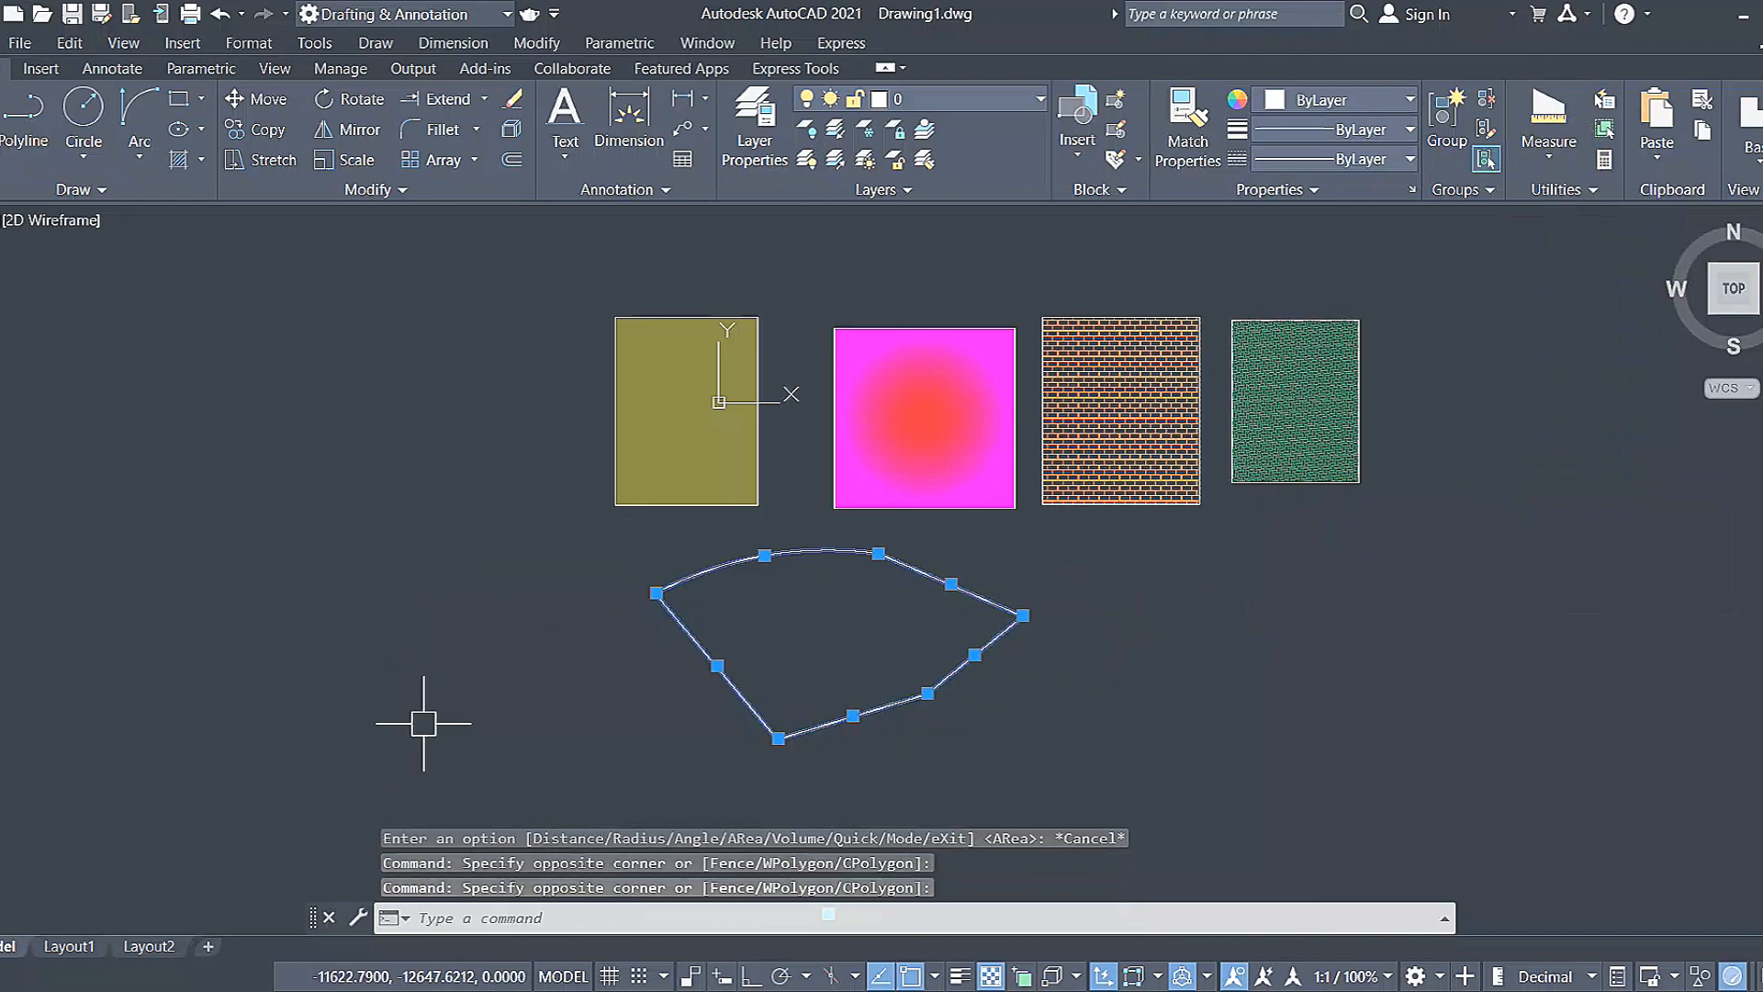
key(Delete)
scroll(889, 296, up, 3)
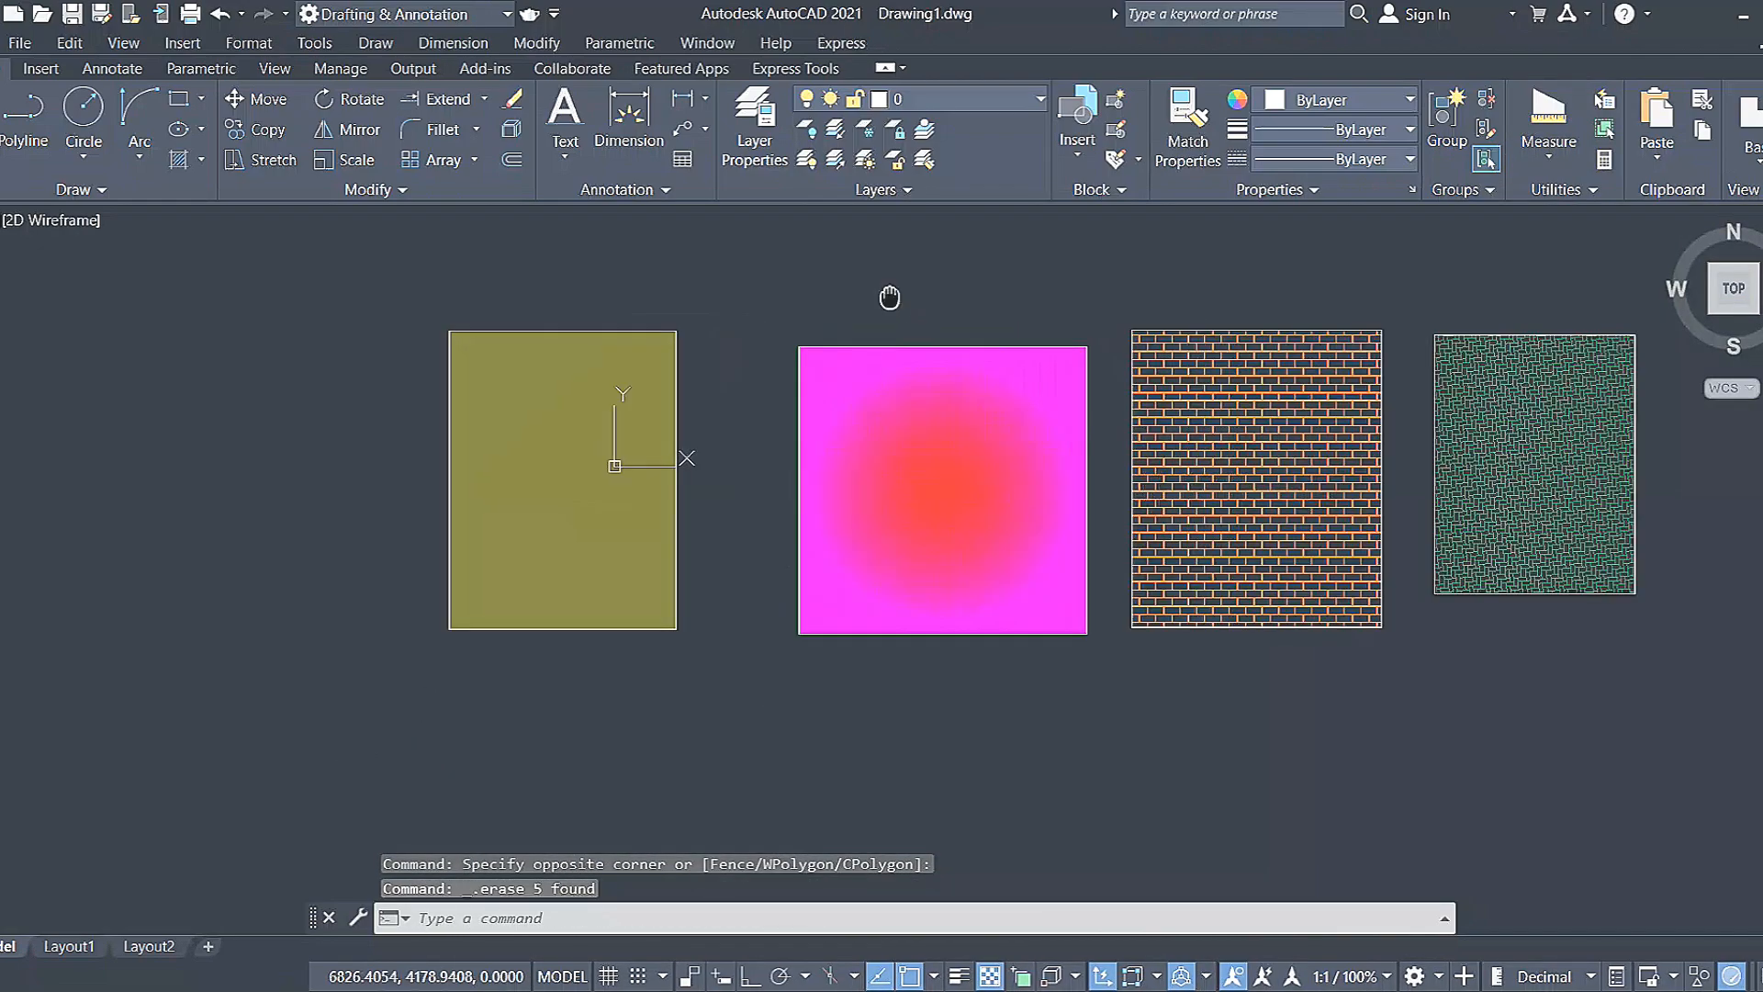
Dimension the top edge of the olive rectangle from corner to corner, placing the dimension line just above it.
click(630, 118)
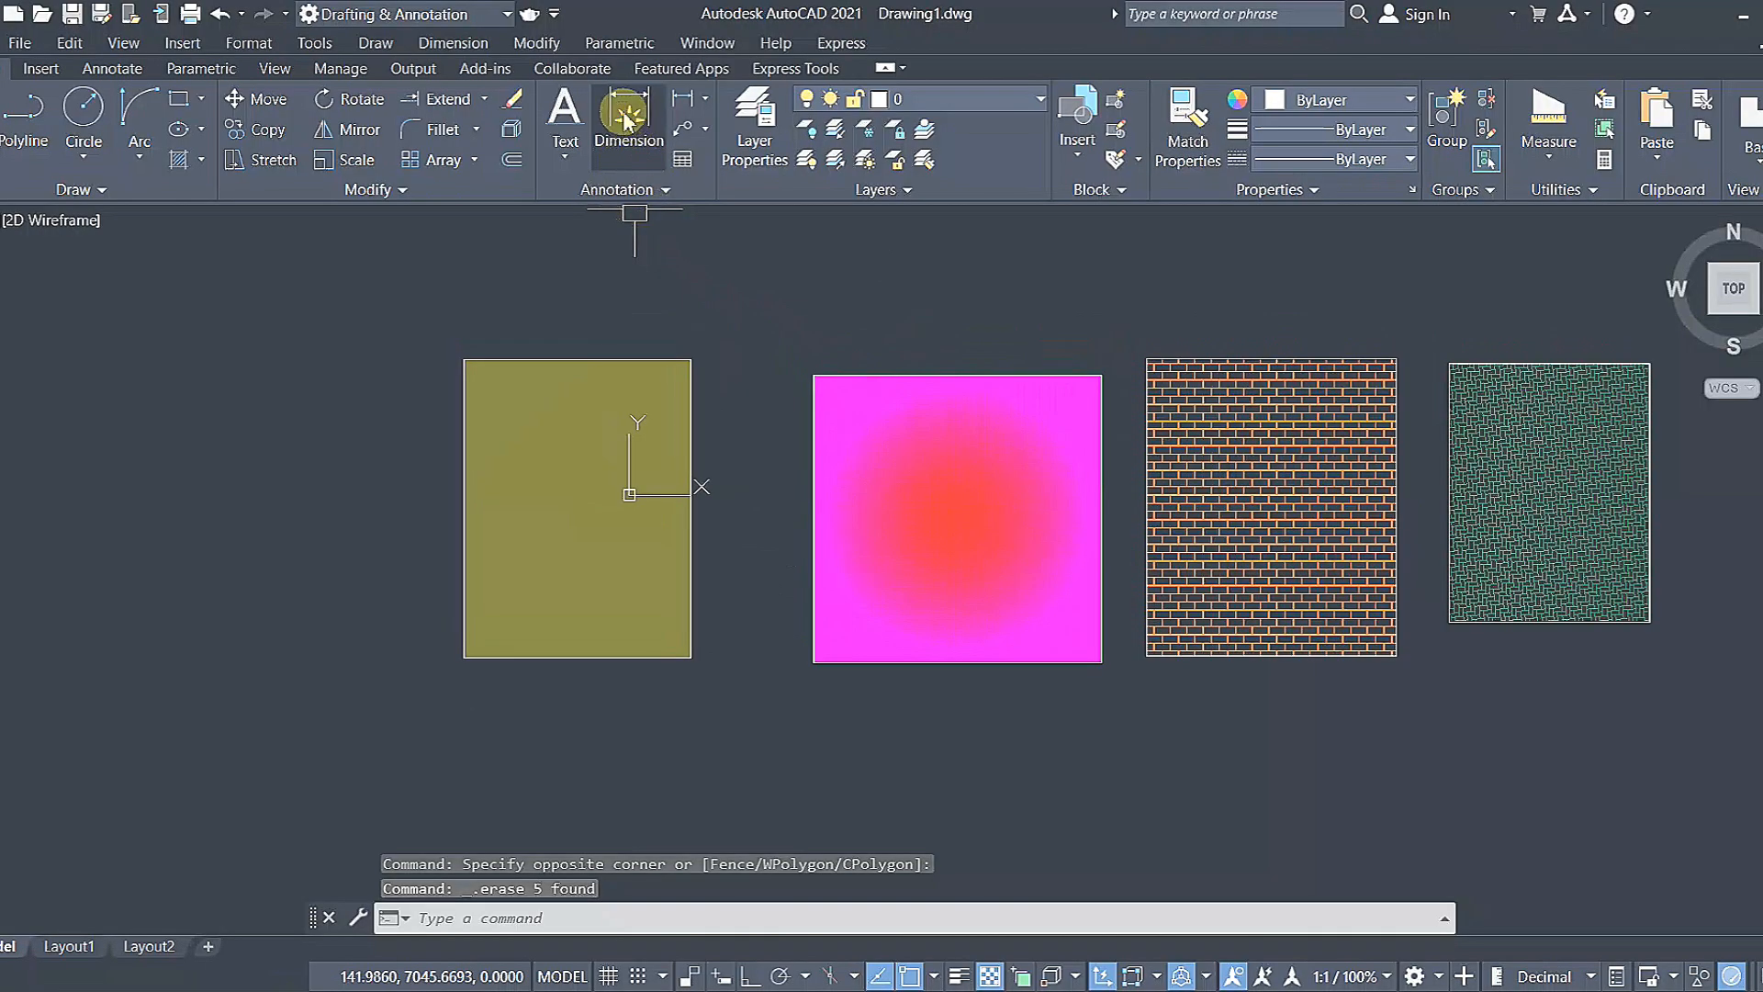
click(615, 113)
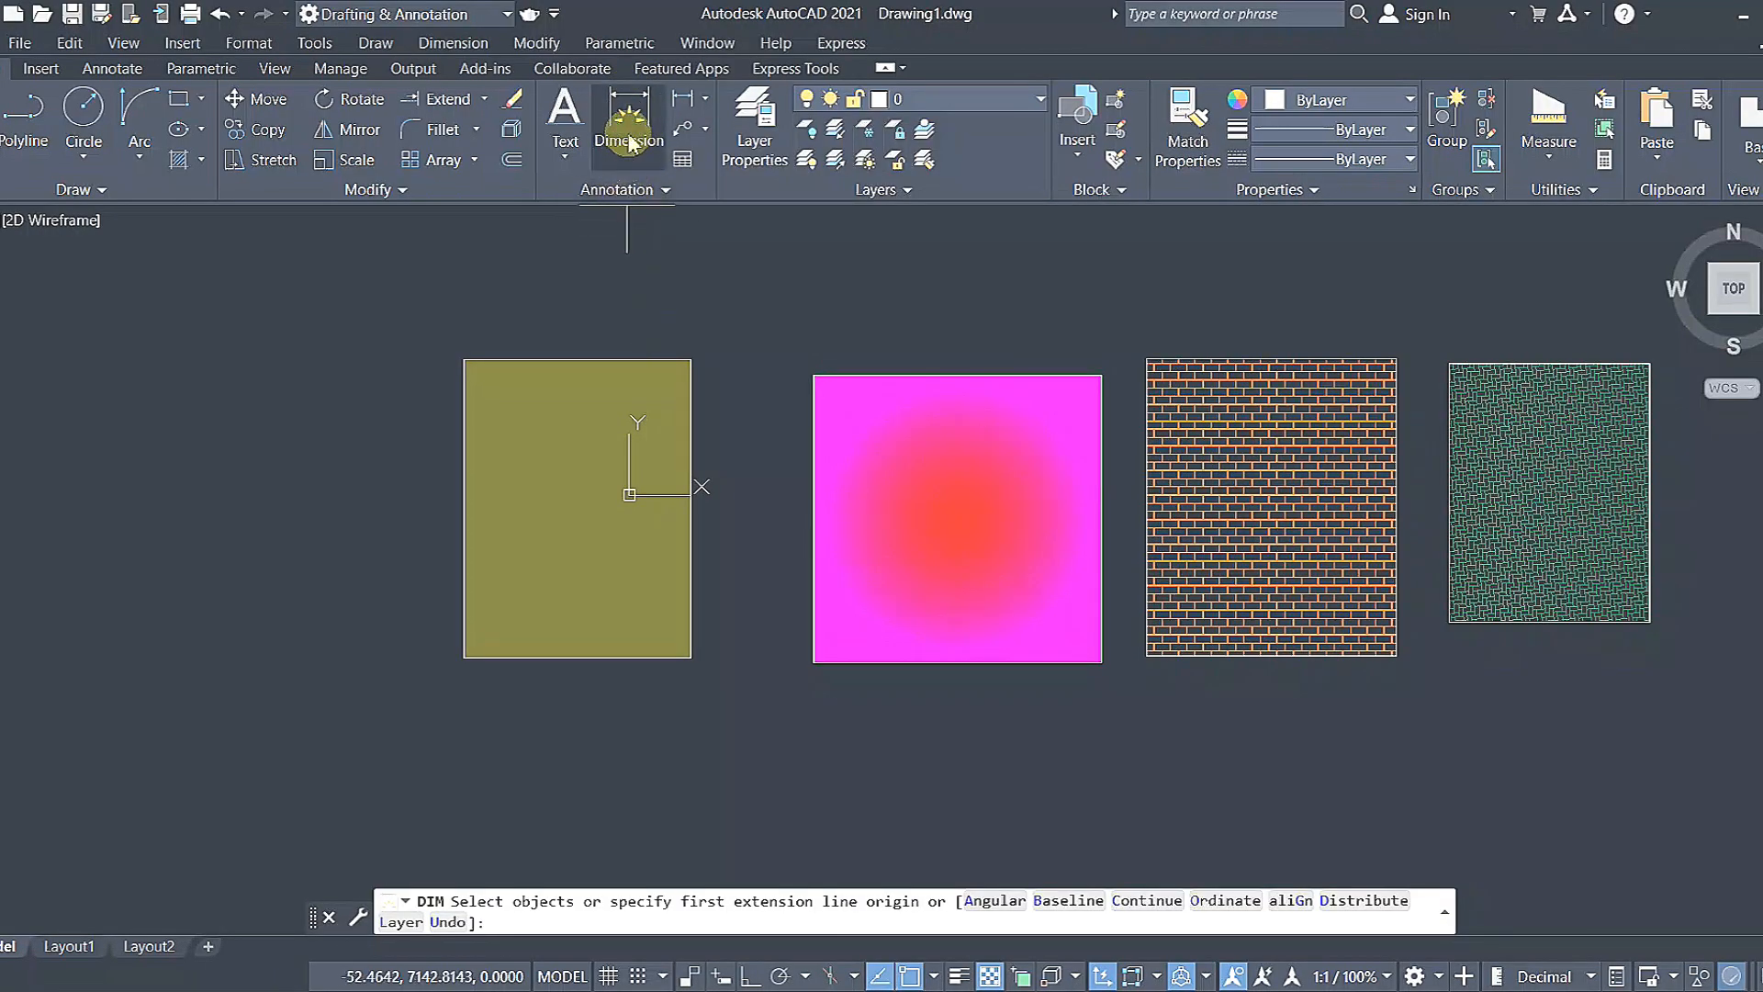
click(630, 138)
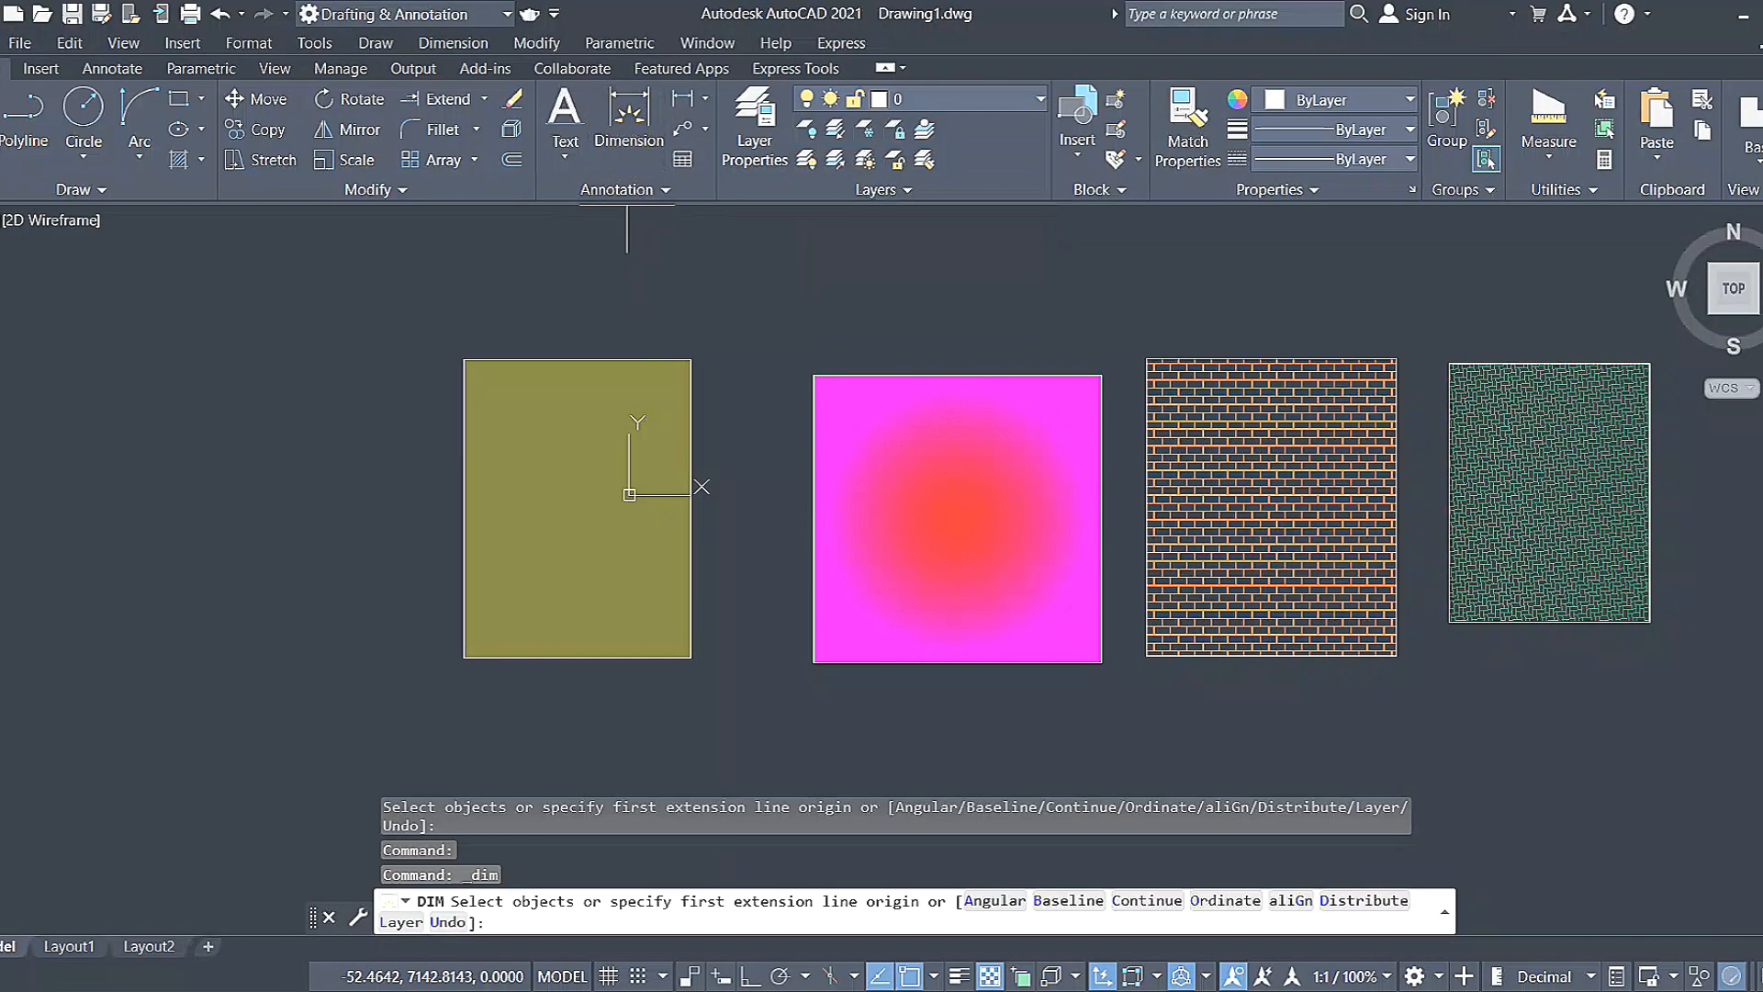
click(464, 359)
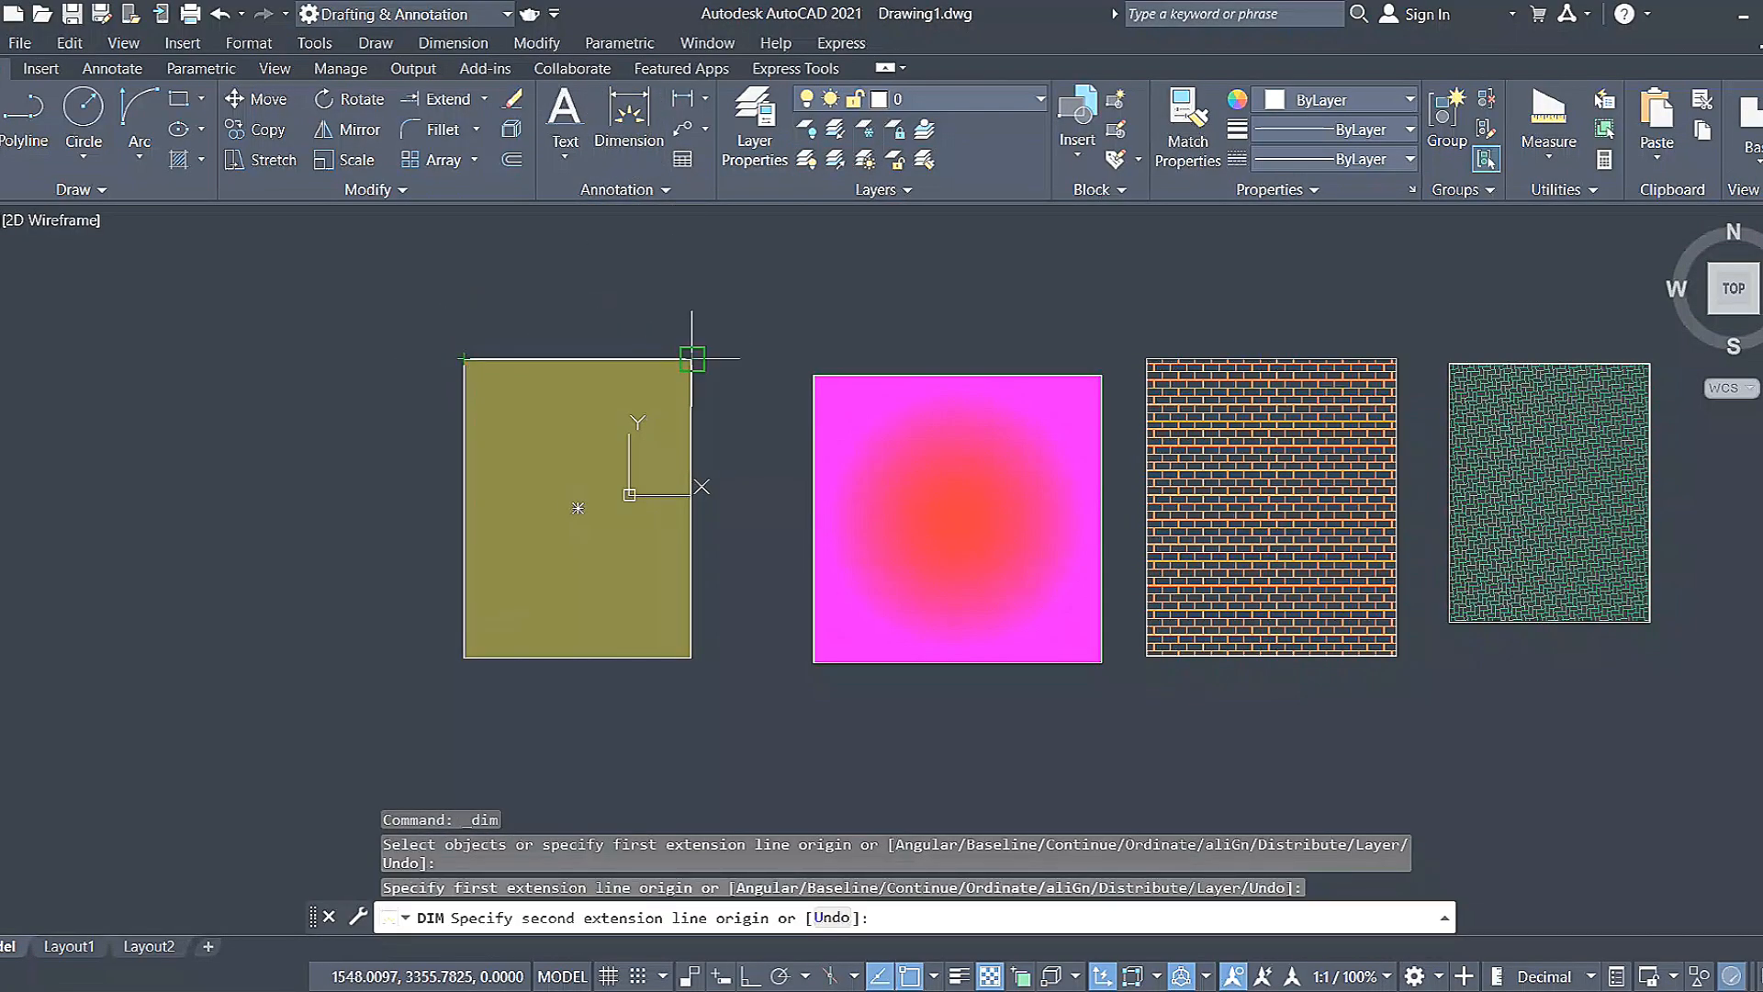
click(692, 359)
click(634, 333)
Examine the size of the dimension text on the dimension line above the olive rectangle.
scroll(582, 315, up, 5)
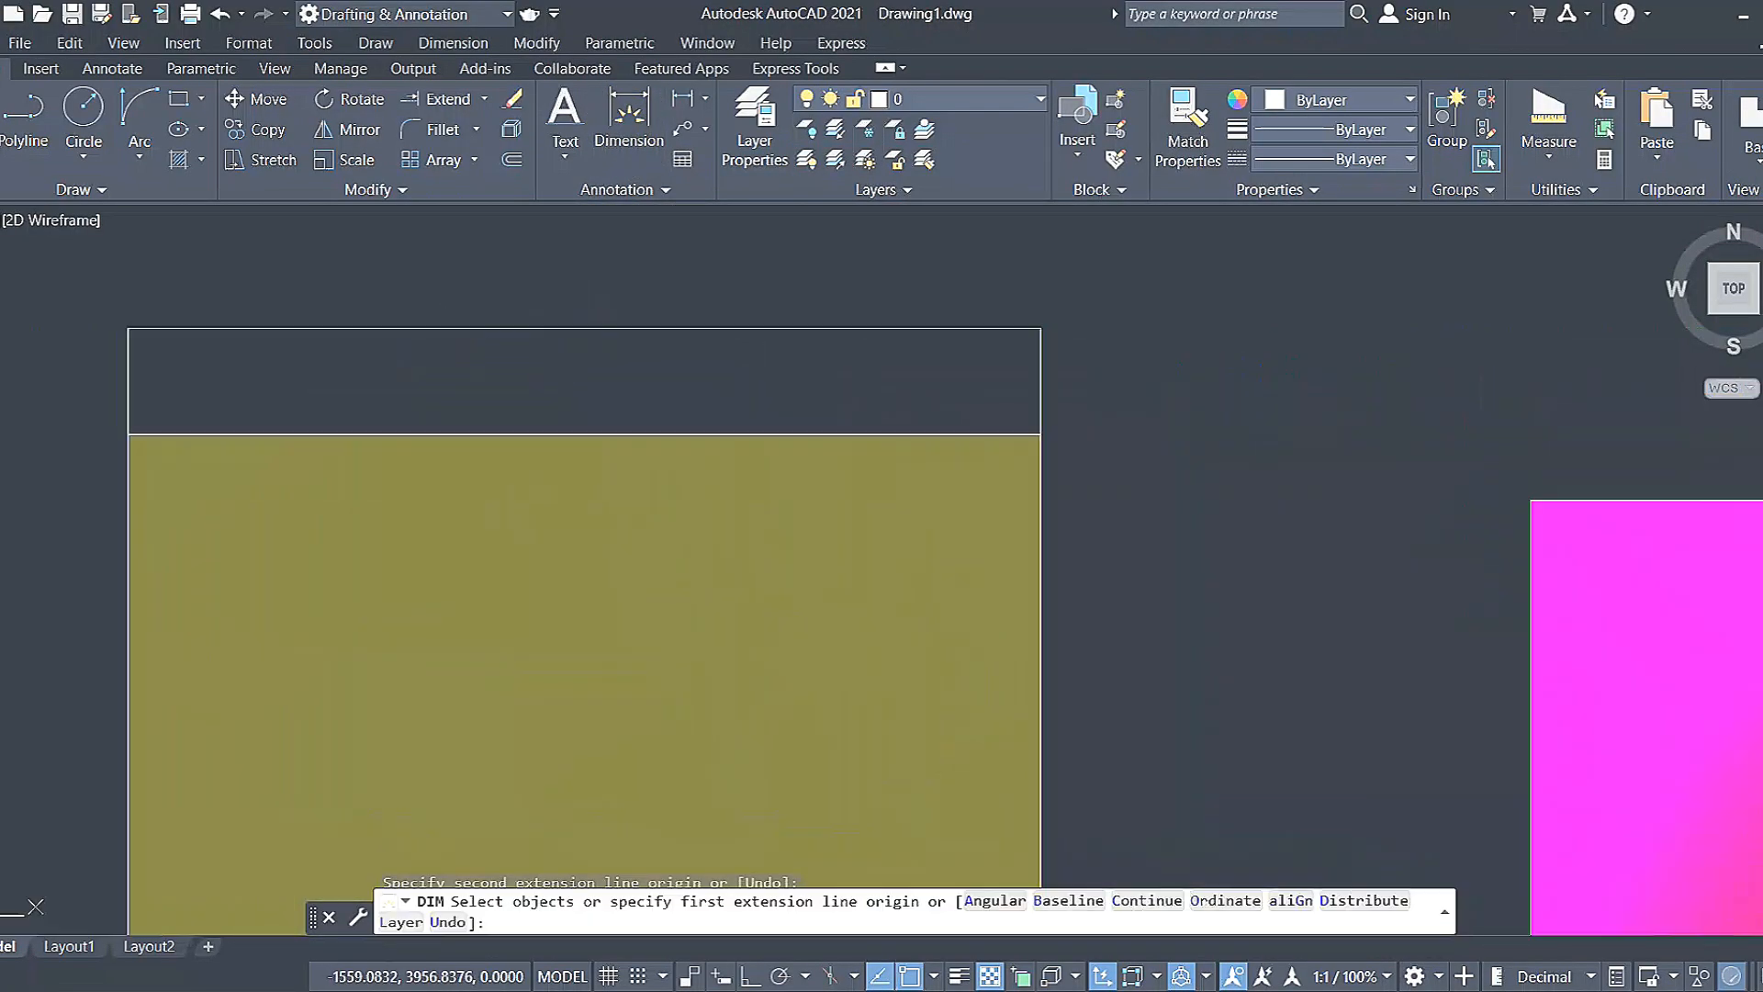
scroll(537, 335, up, 2)
text(c)
key(Return)
scroll(536, 332, down, 2)
key(Return)
scroll(551, 332, up, 8)
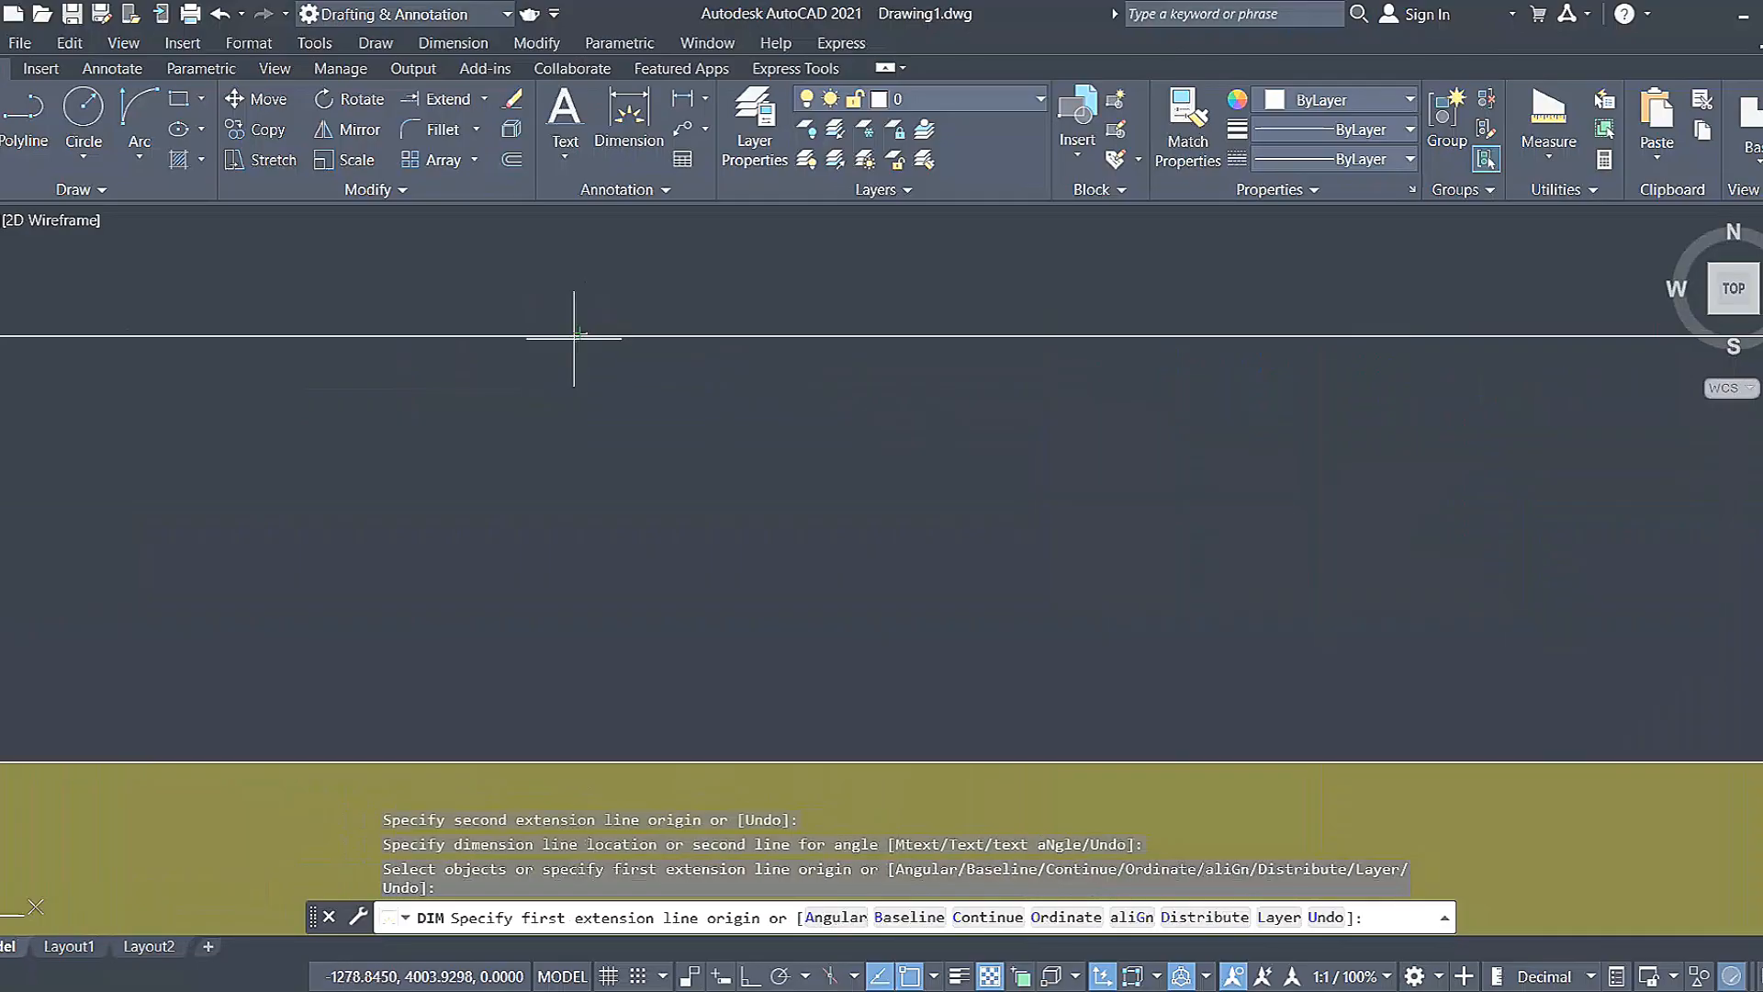
scroll(578, 330, down, 3)
scroll(580, 340, up, 2)
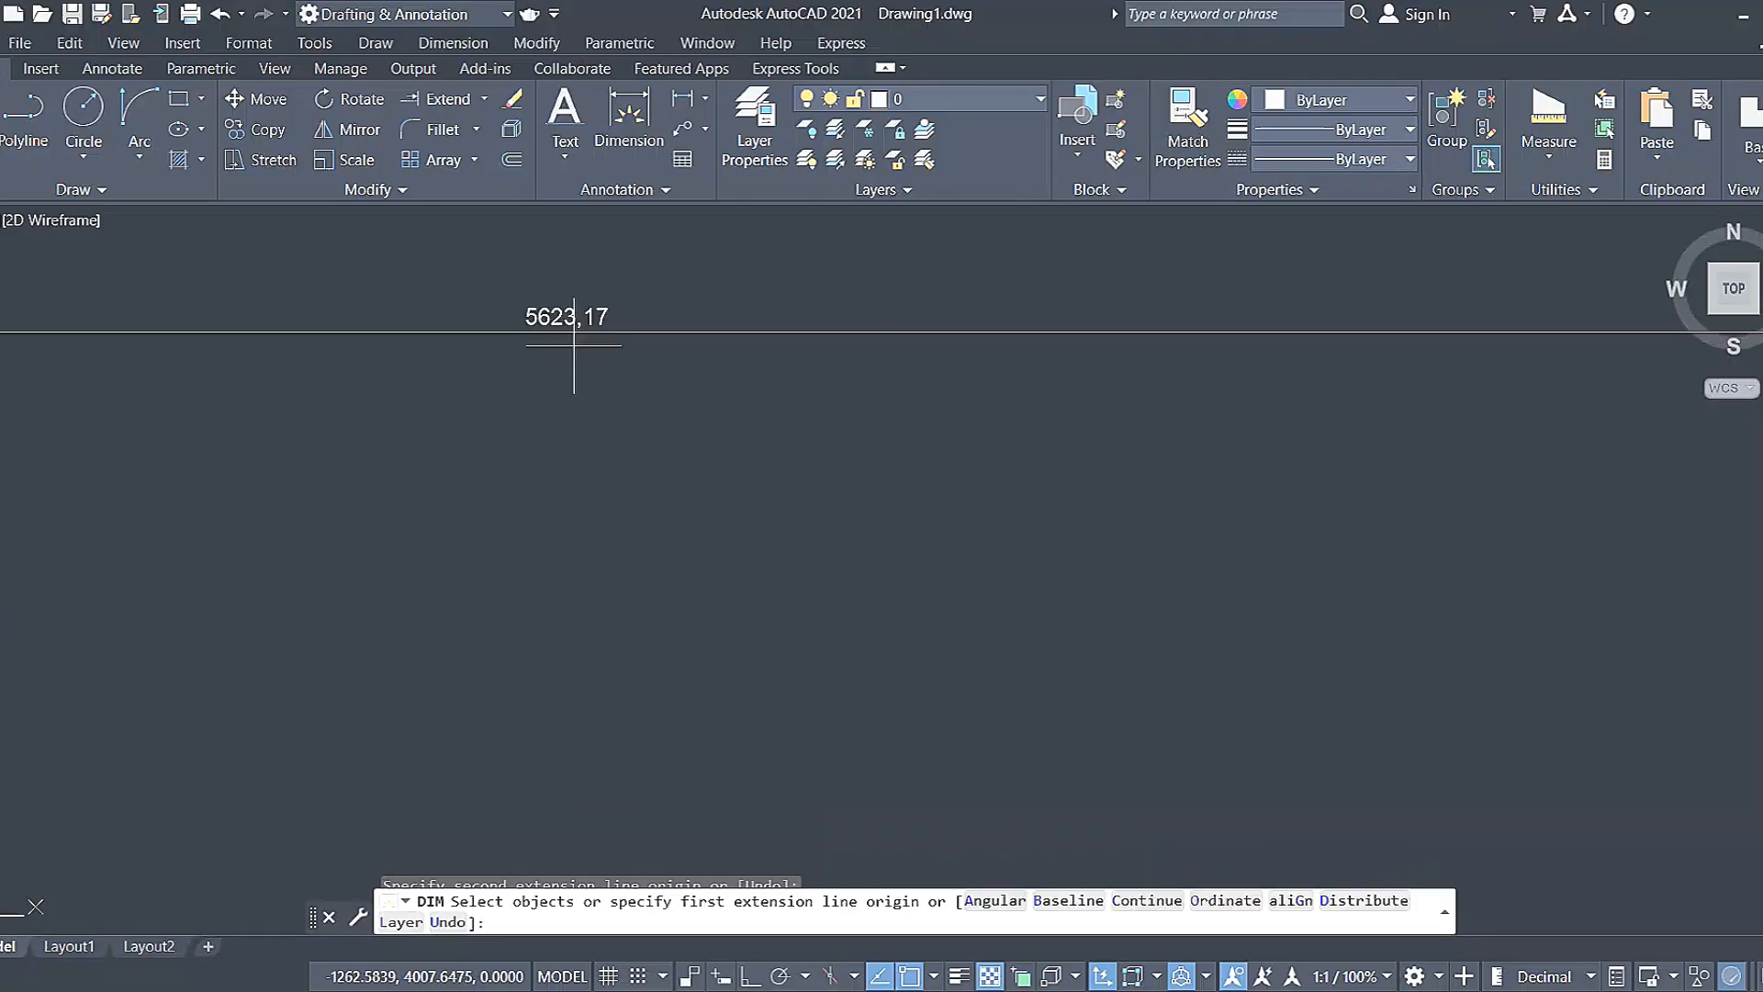
scroll(571, 340, down, 4)
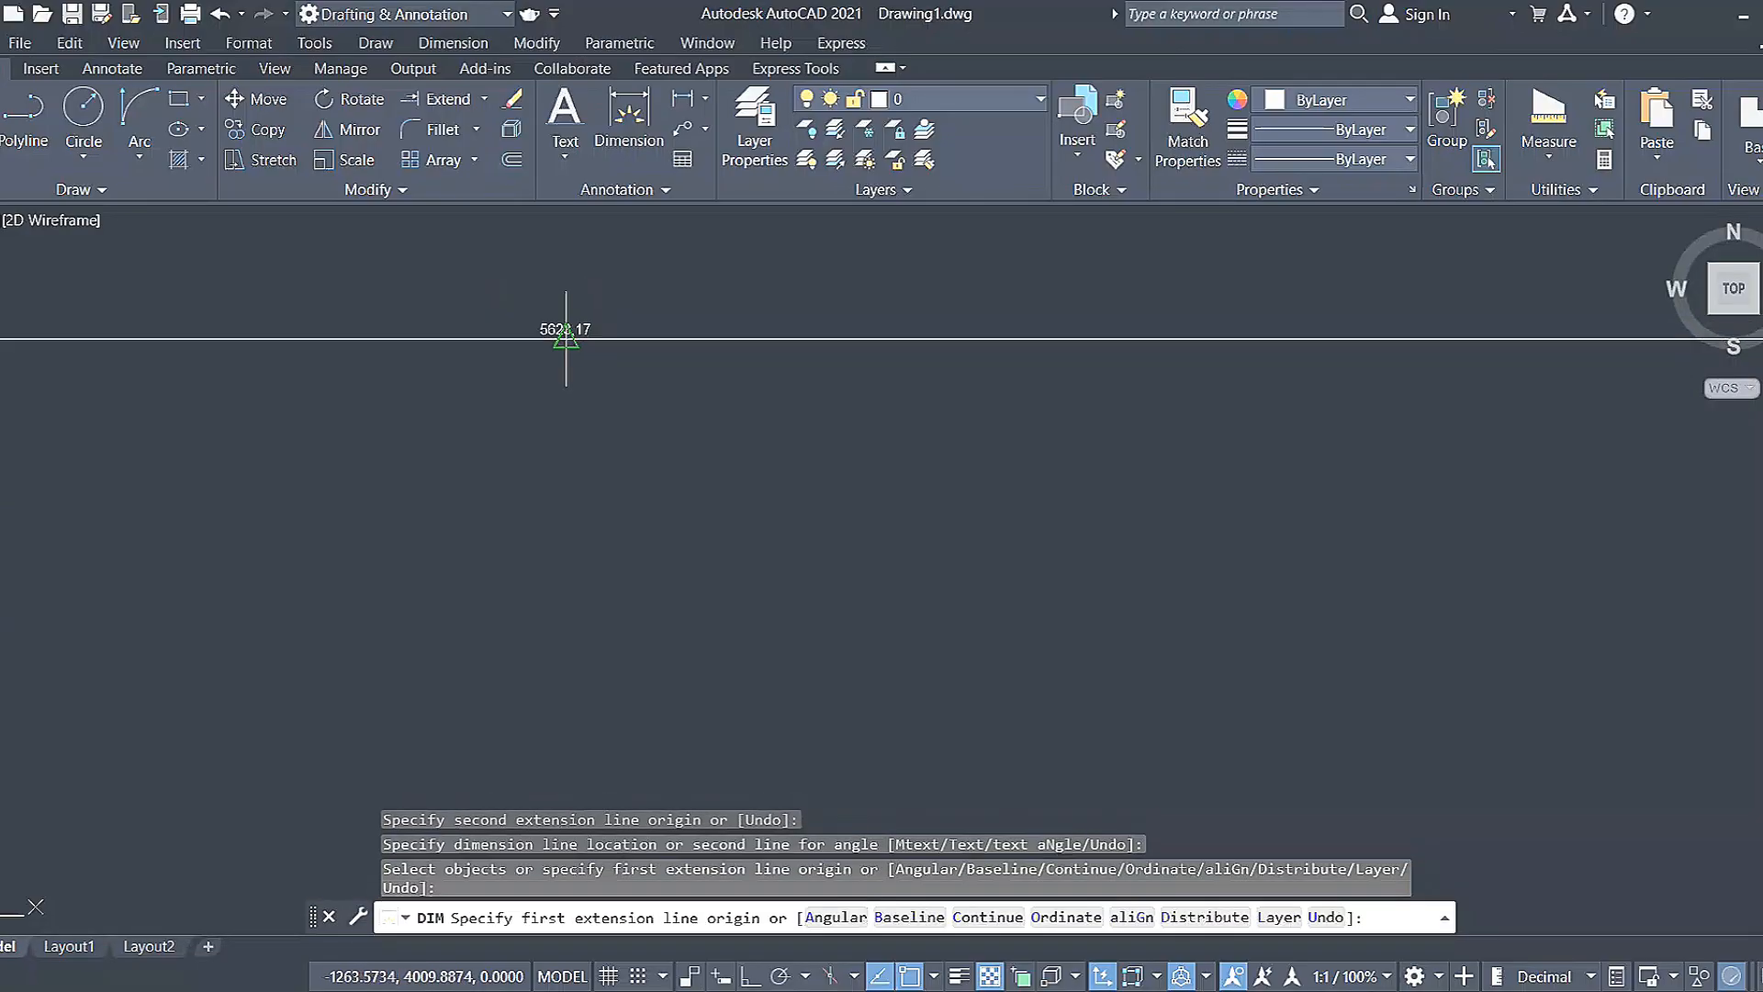
scroll(752, 406, down, 6)
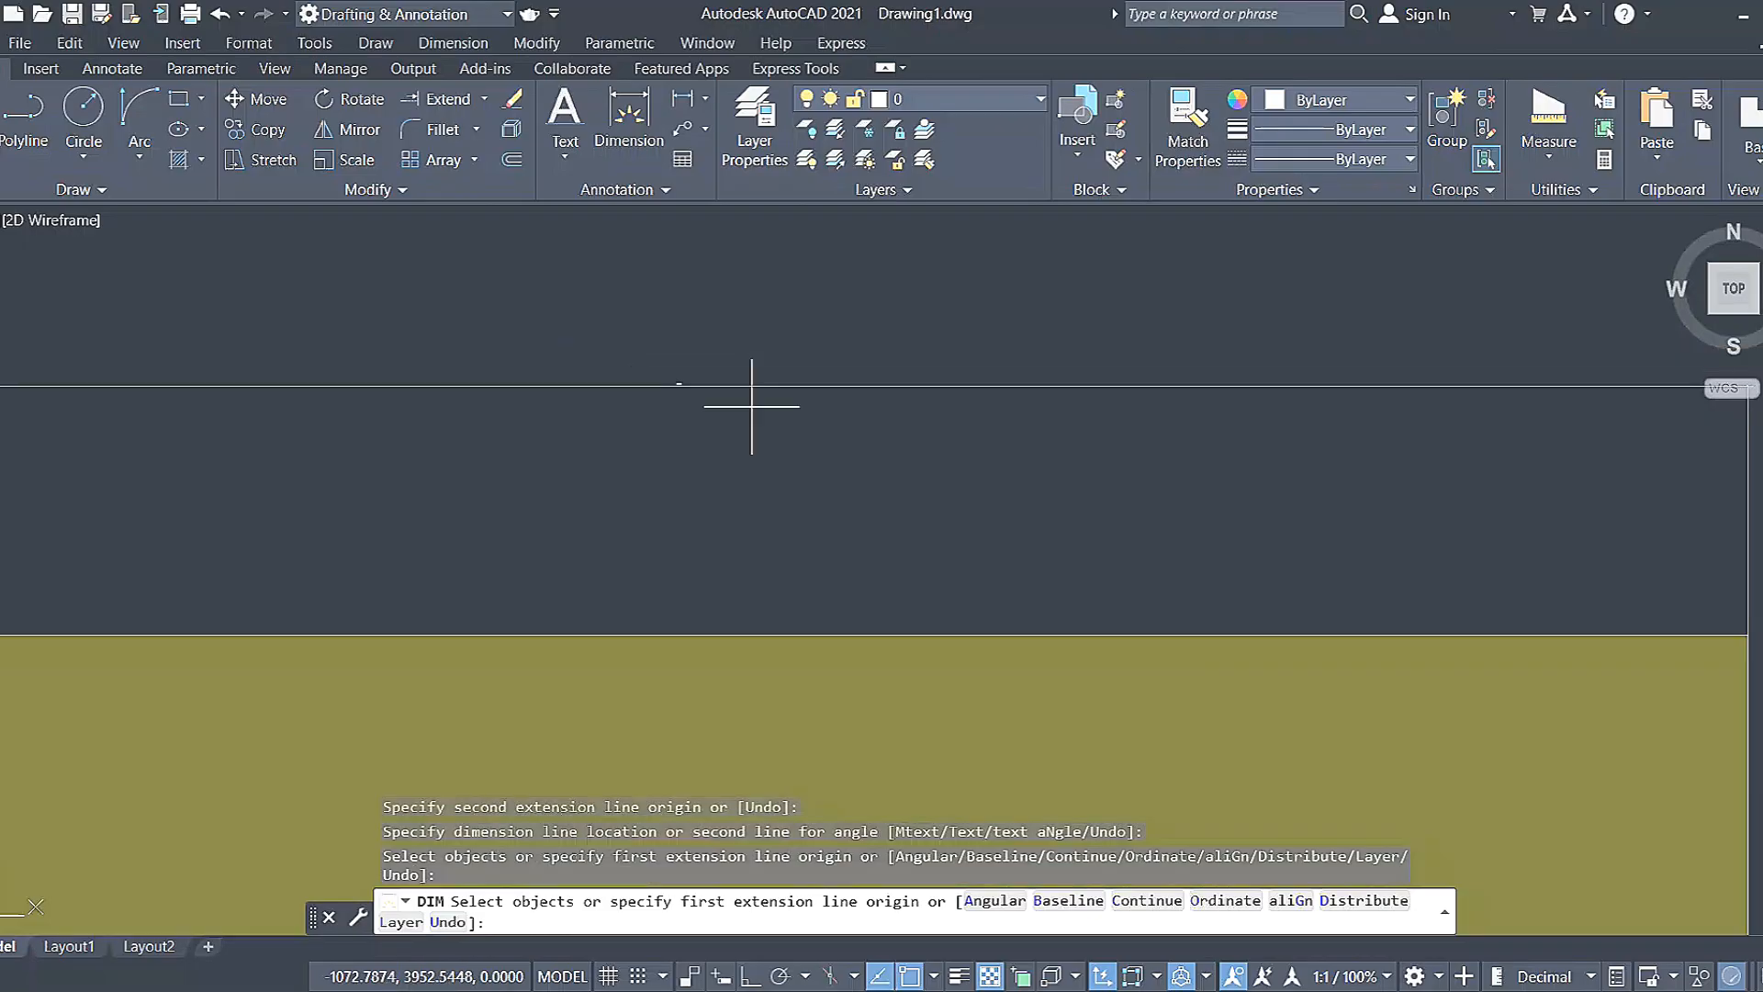
Leave the dimension command and erase the dimension above the olive rectangle.
key(Escape)
click(758, 400)
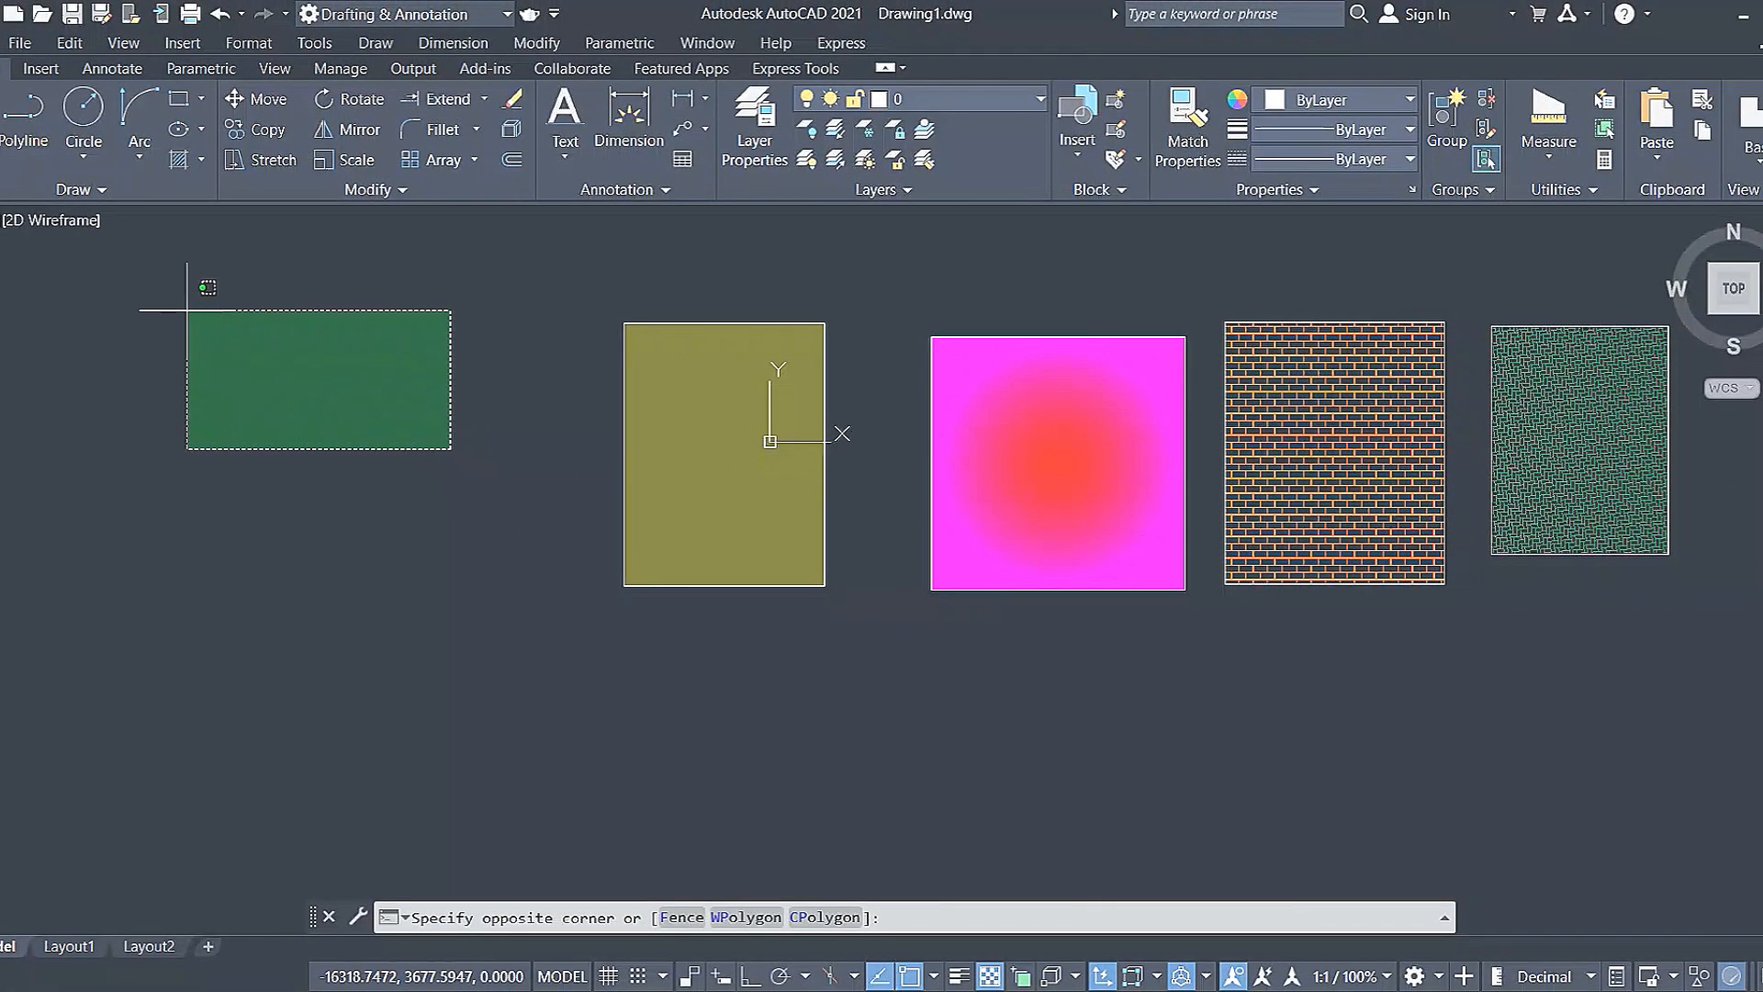
click(151, 280)
Draw a 3-Point arc between the olive rectangle's two left corners, bulging well out to the left.
click(99, 135)
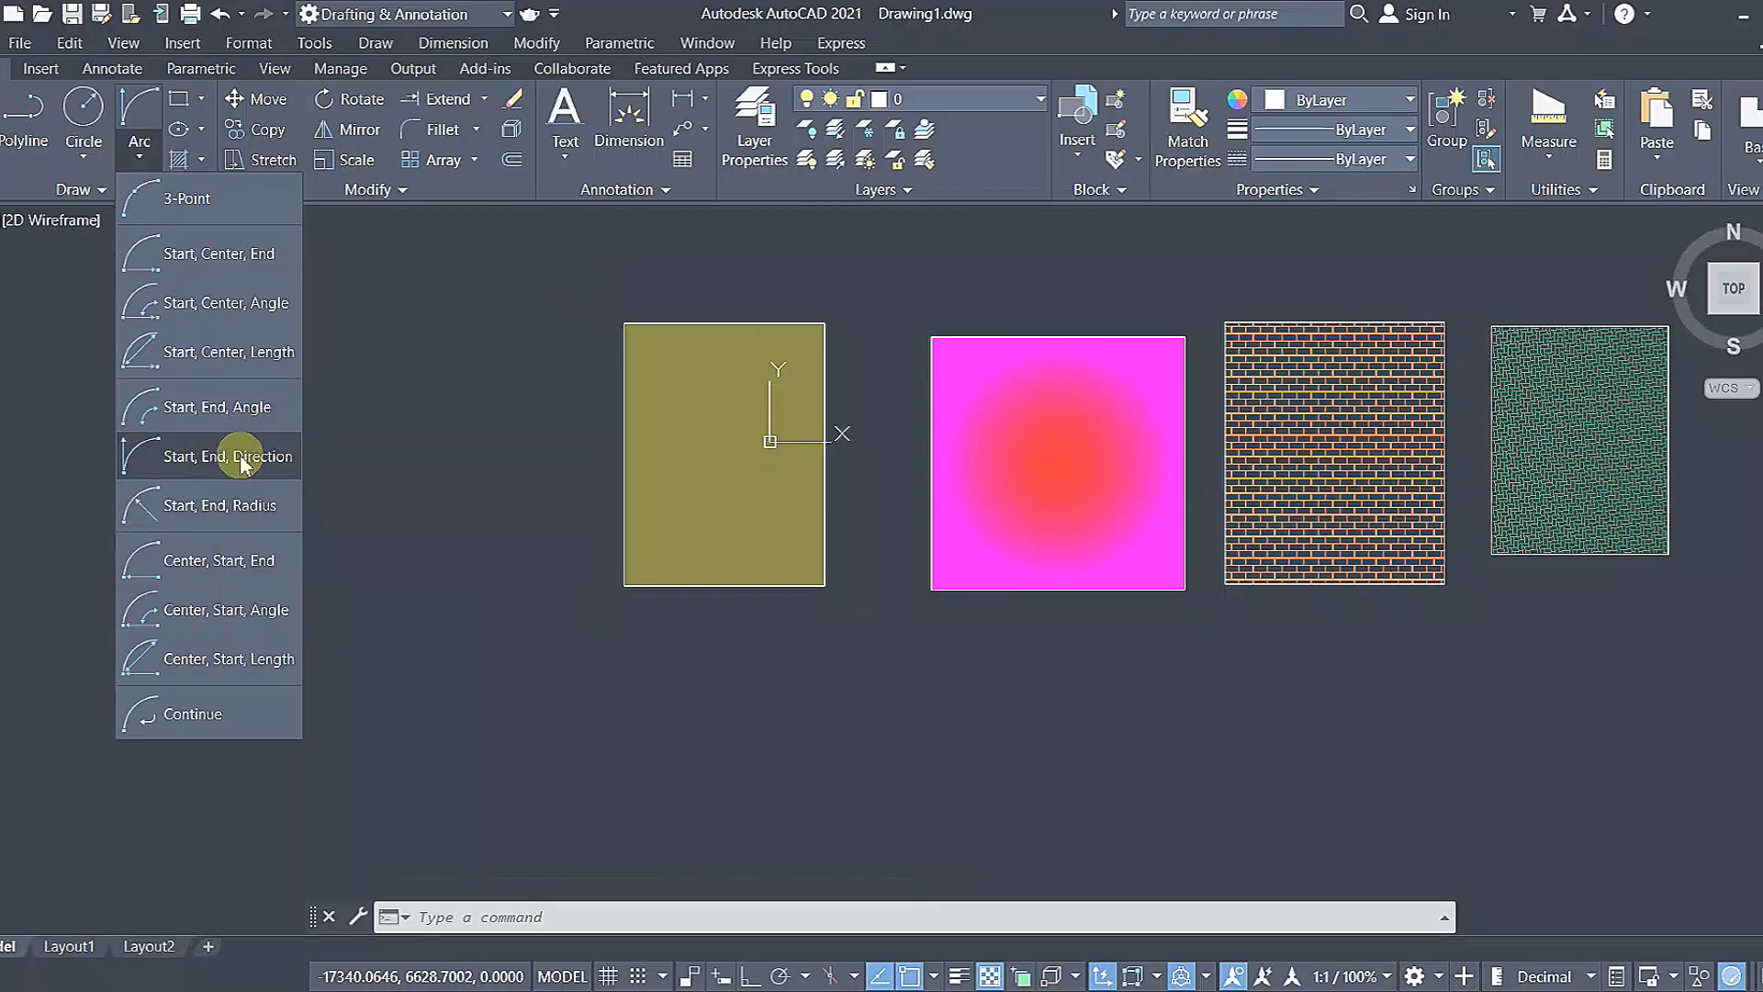
click(193, 200)
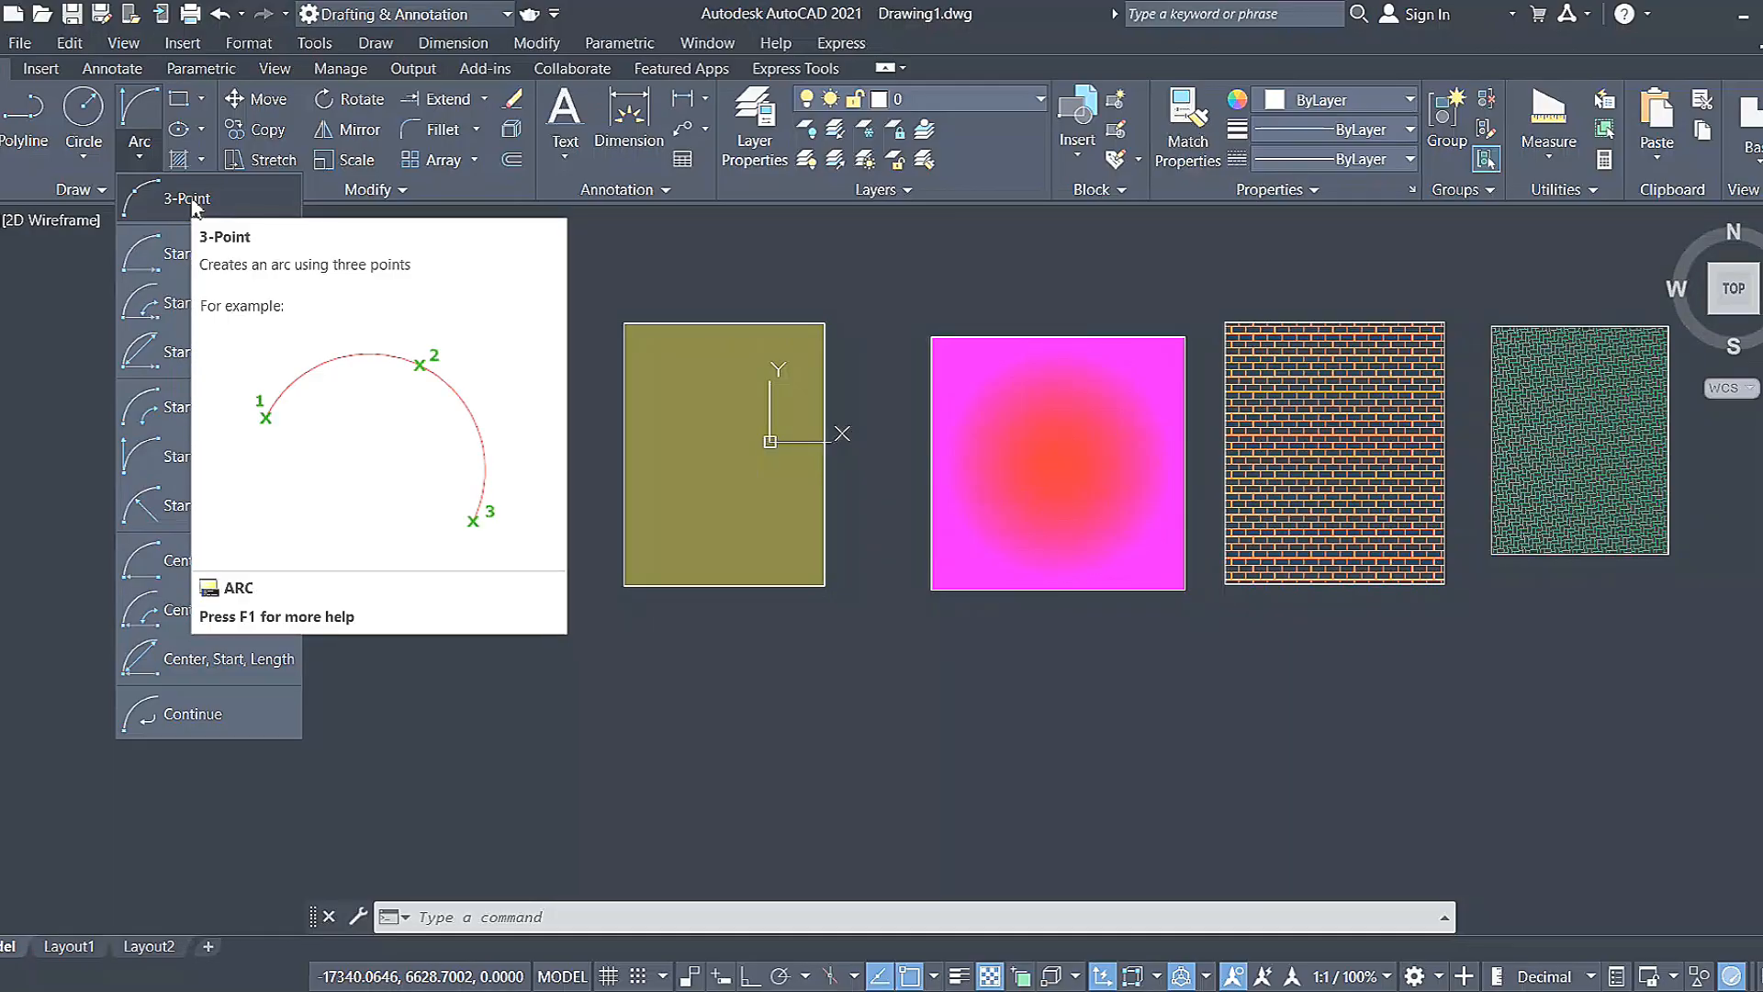
click(193, 200)
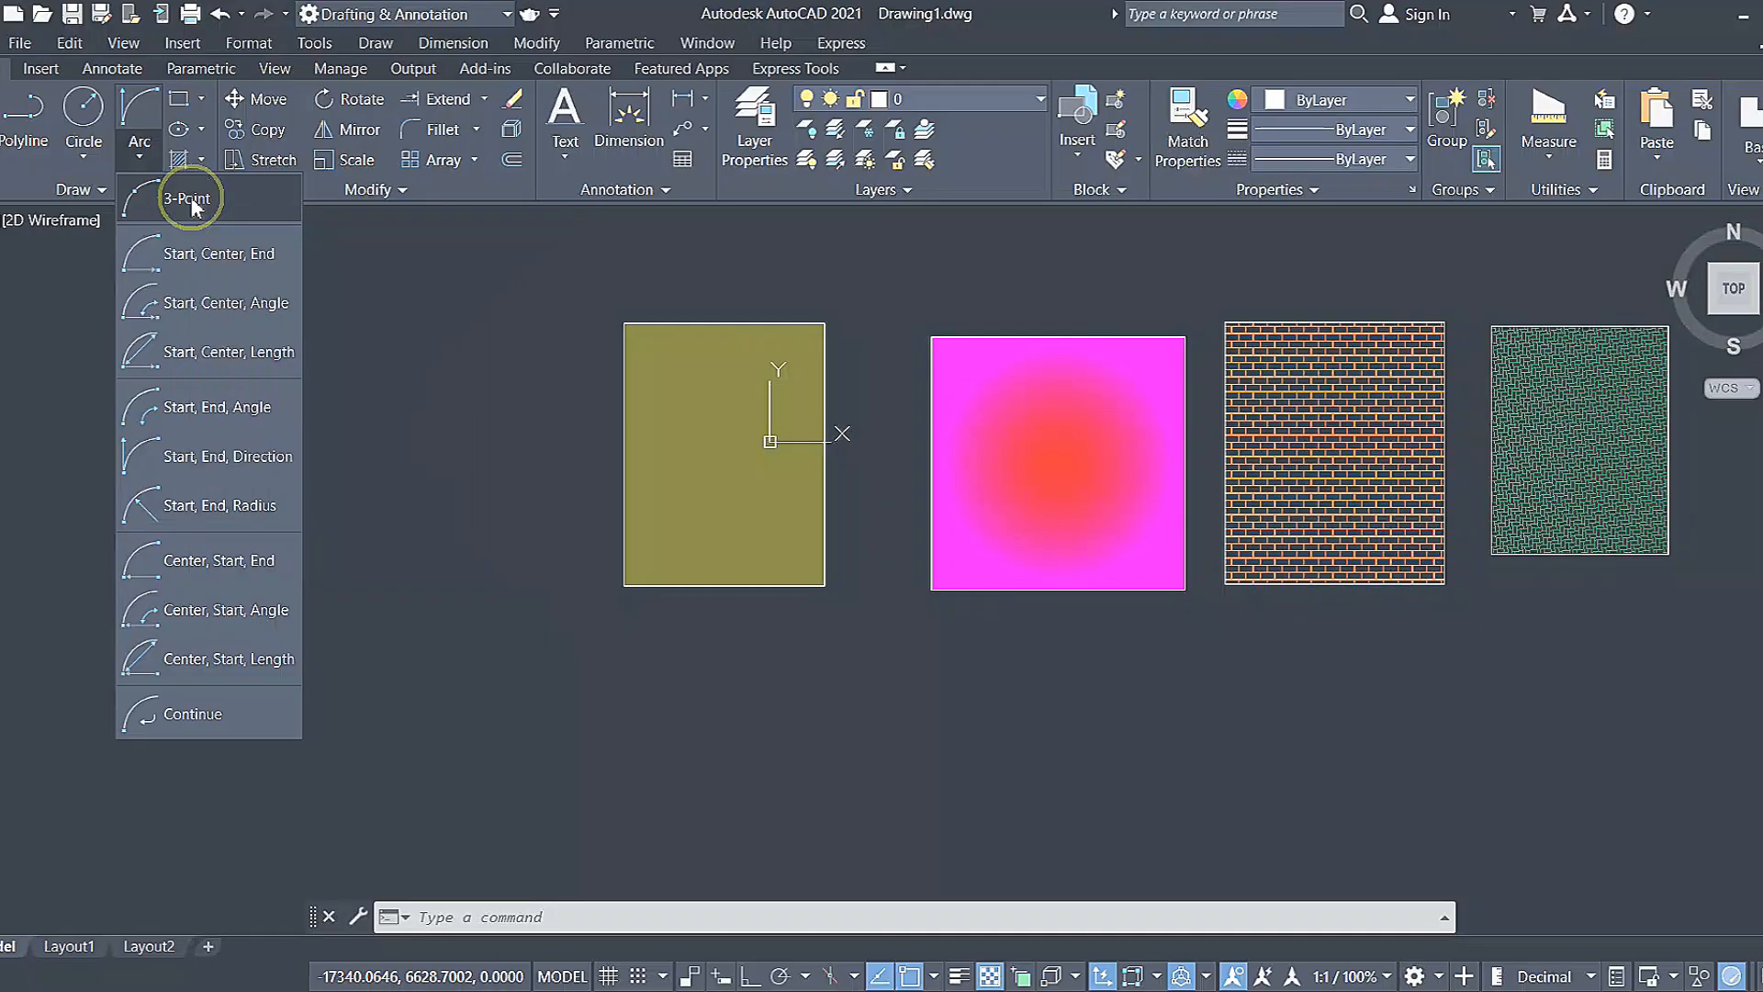
click(626, 322)
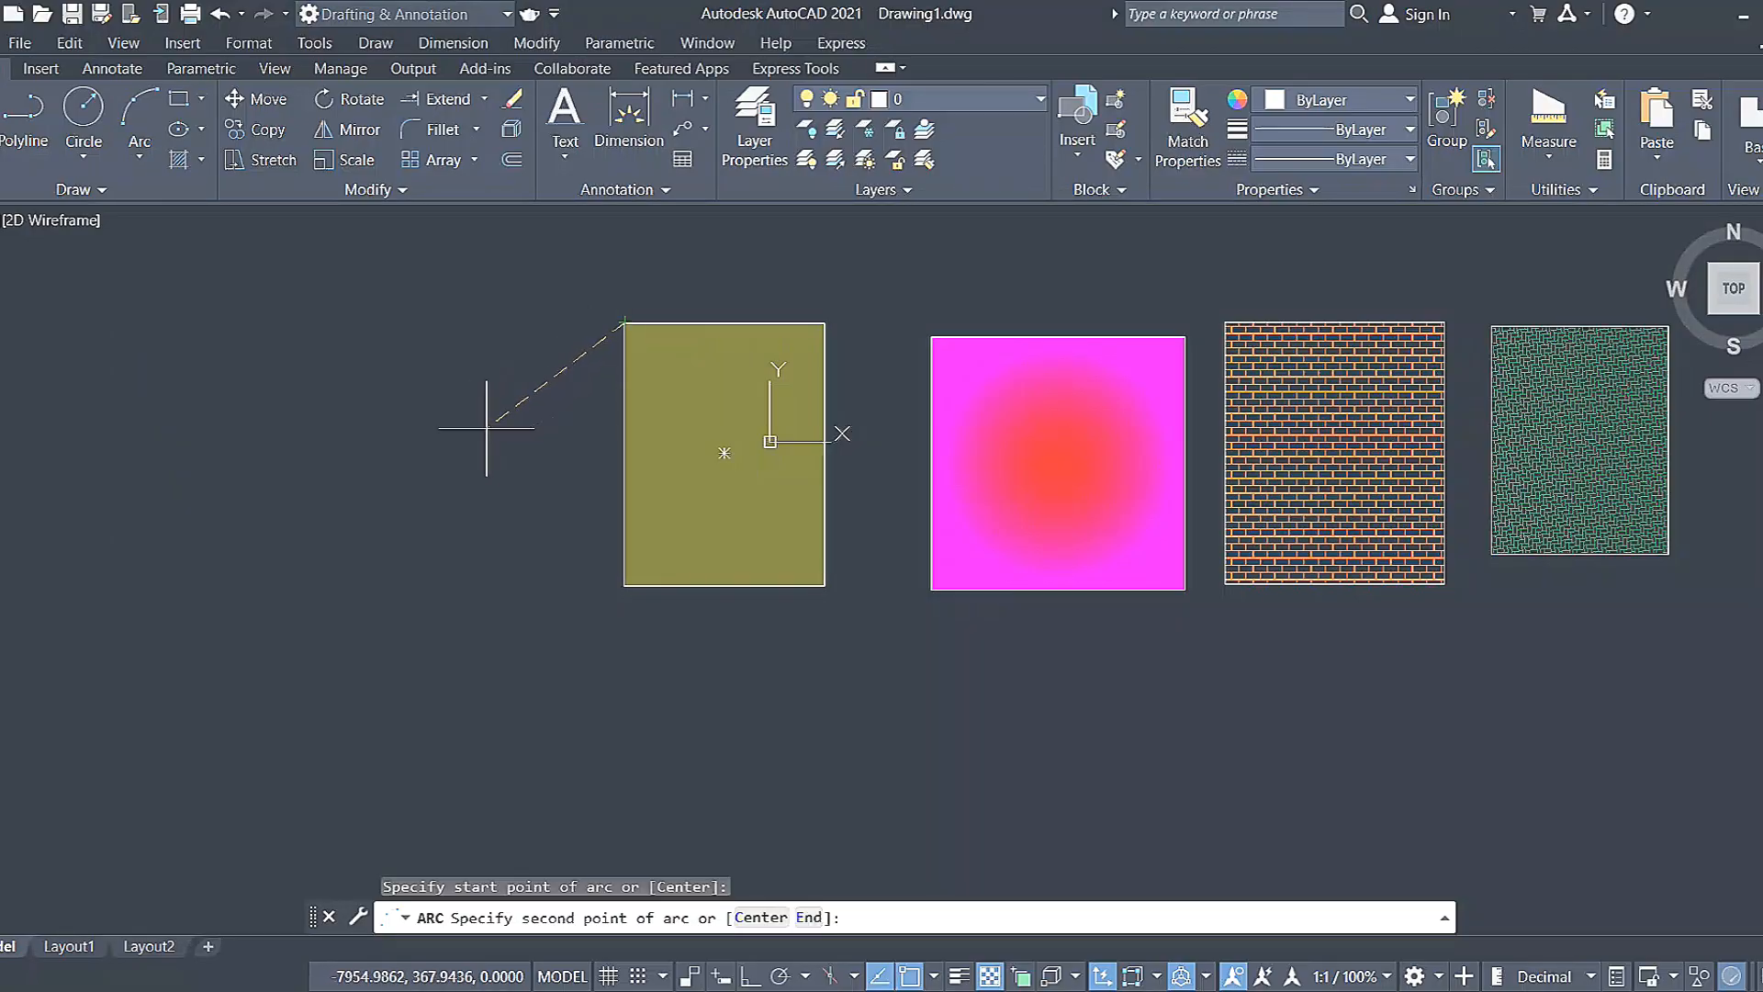
click(423, 415)
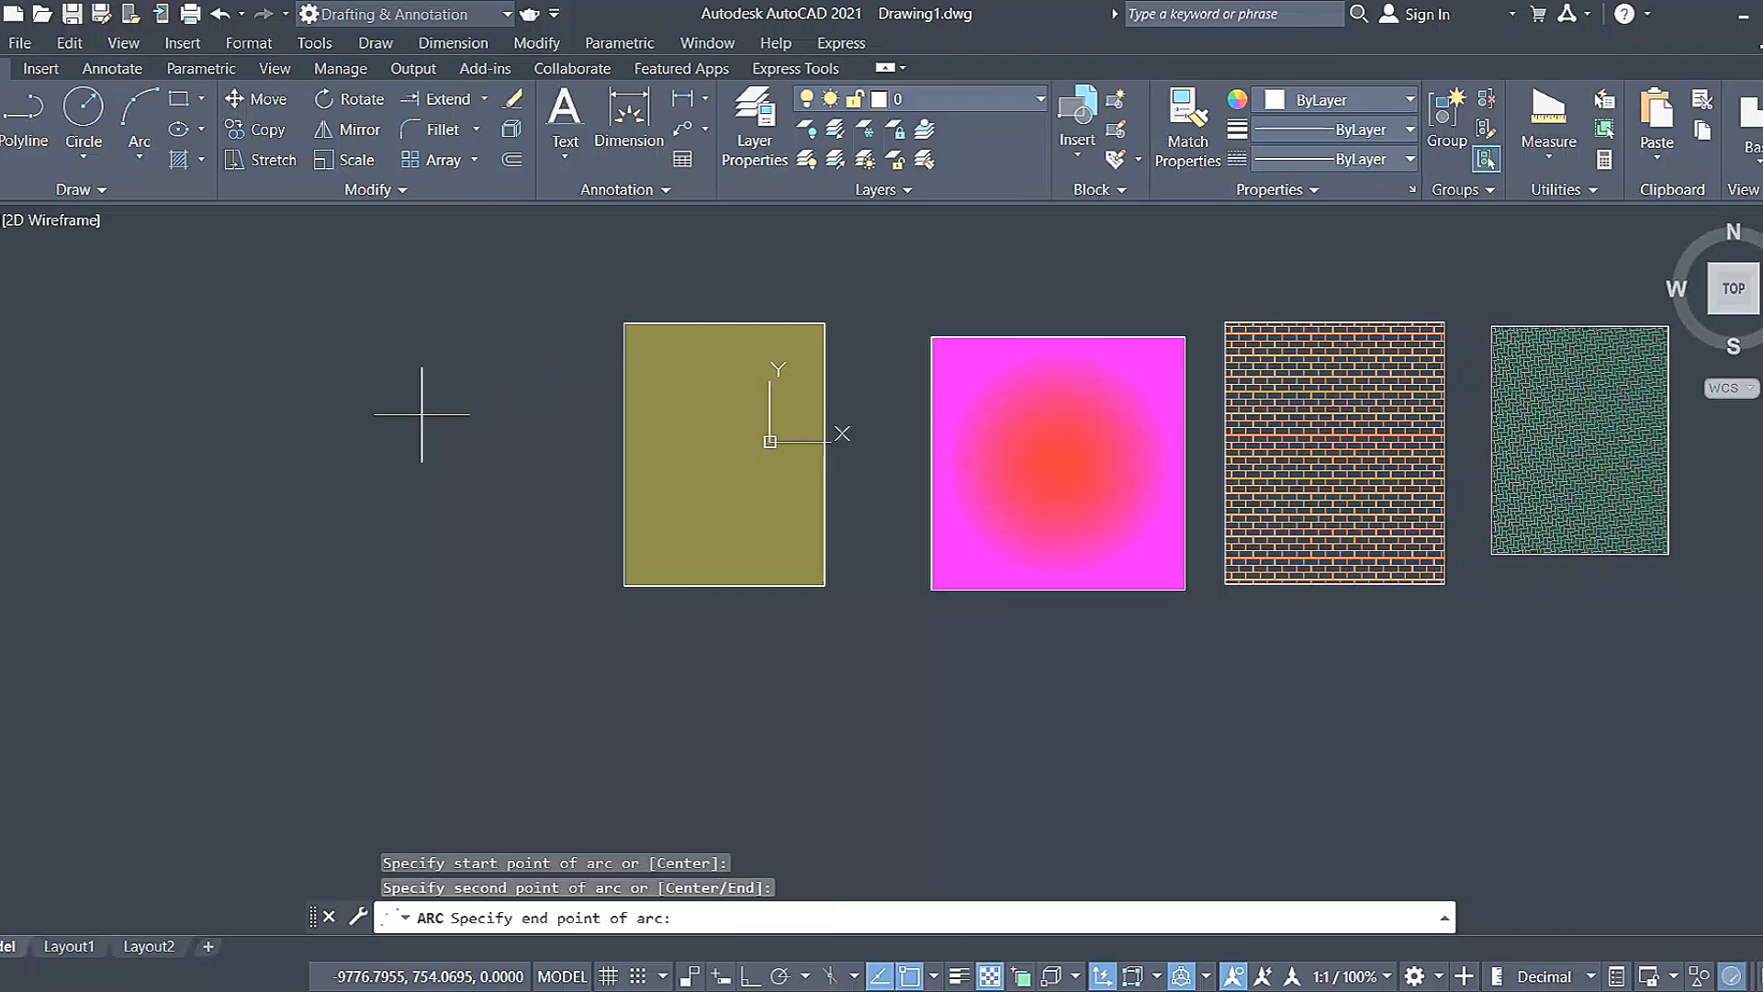
click(624, 585)
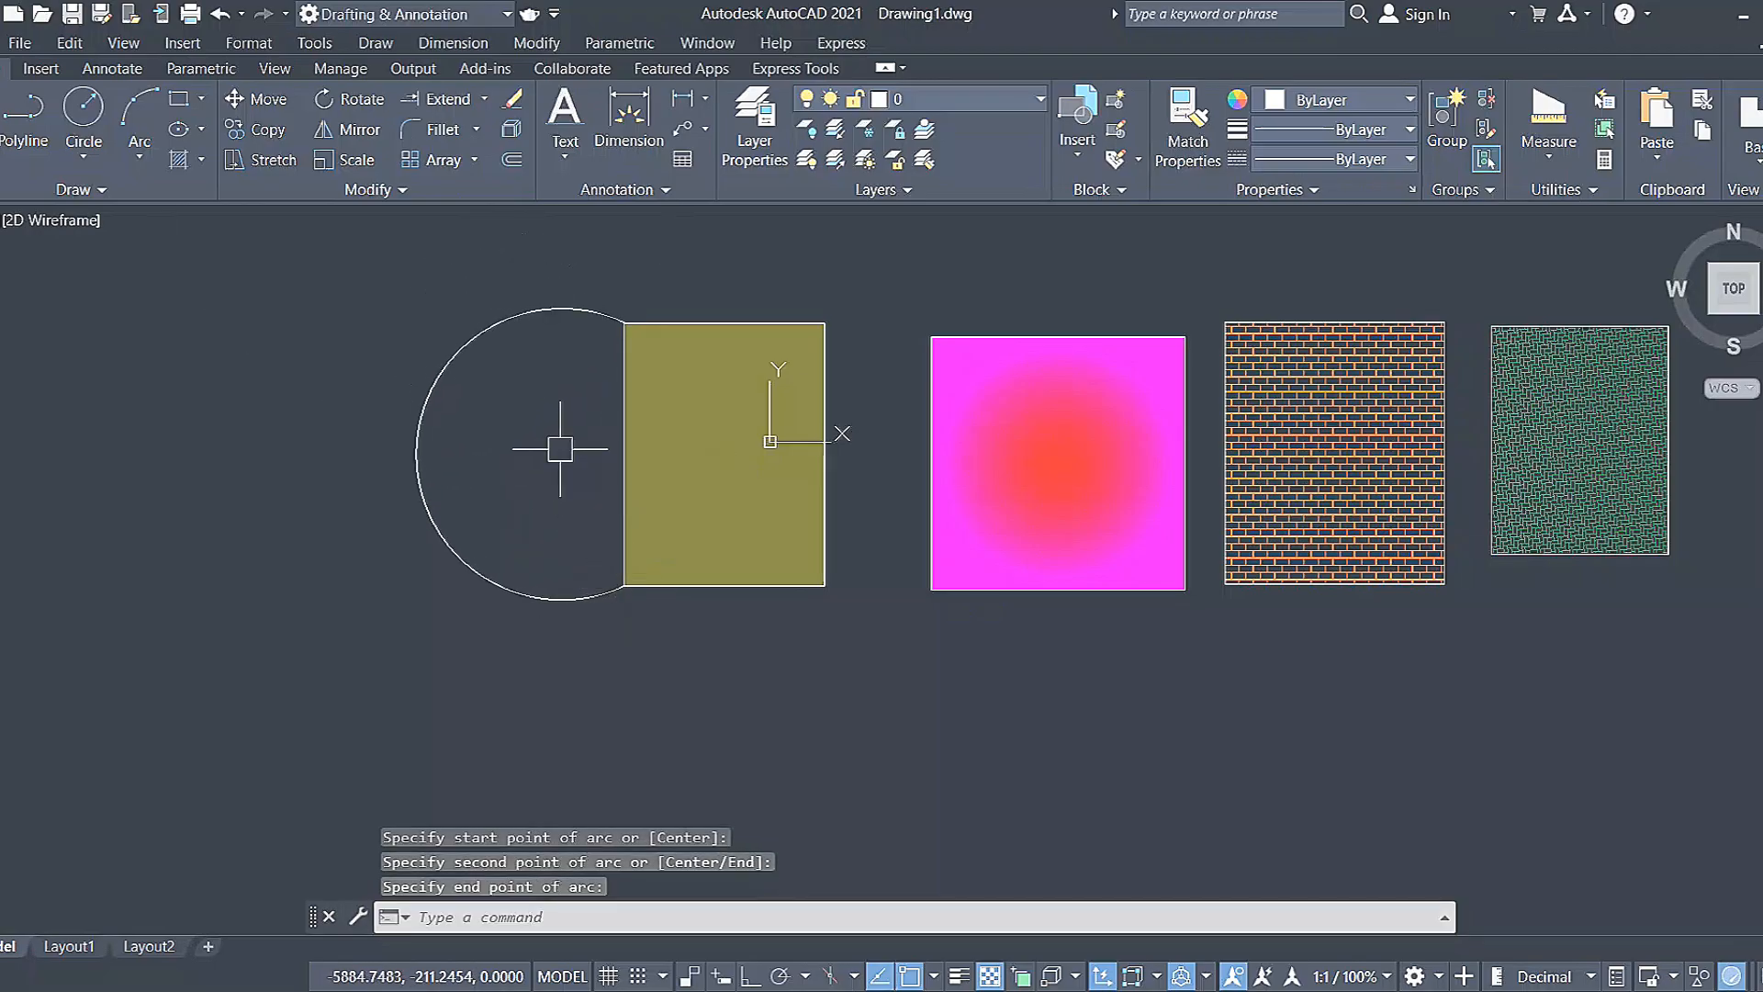
Draw a 3-Point arc over the olive rectangle's top edge, from its upper-left to its upper-right corner.
click(147, 119)
click(624, 322)
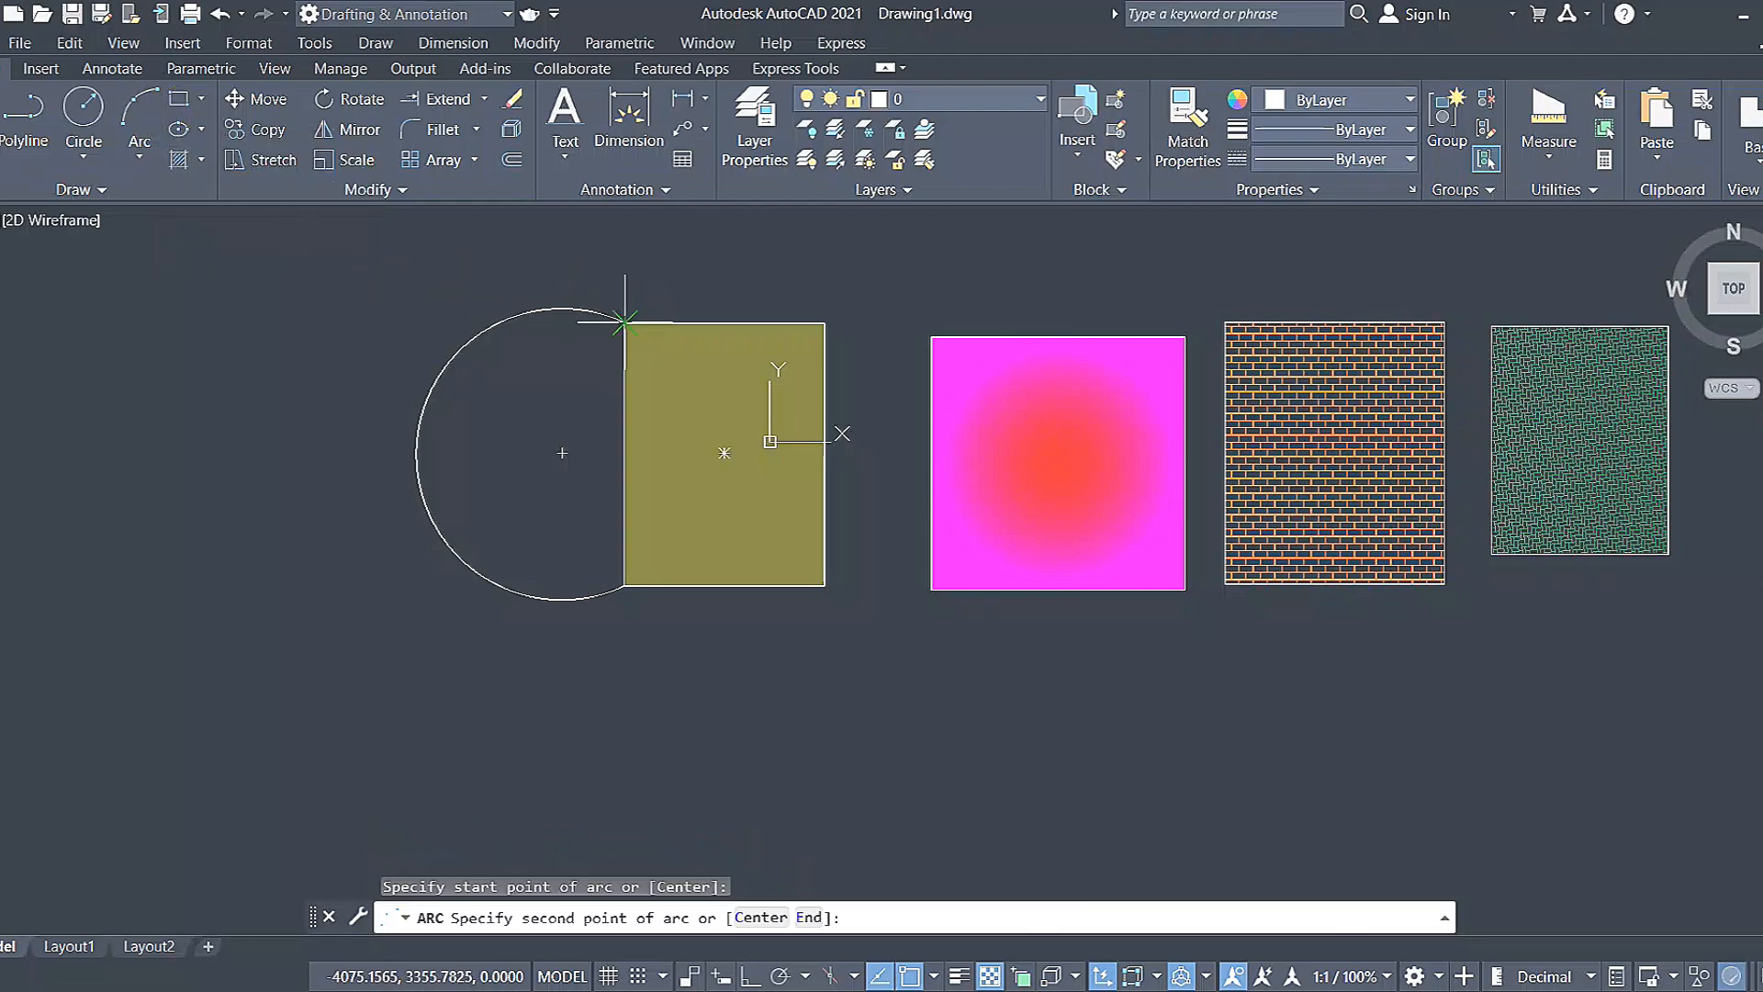
click(725, 258)
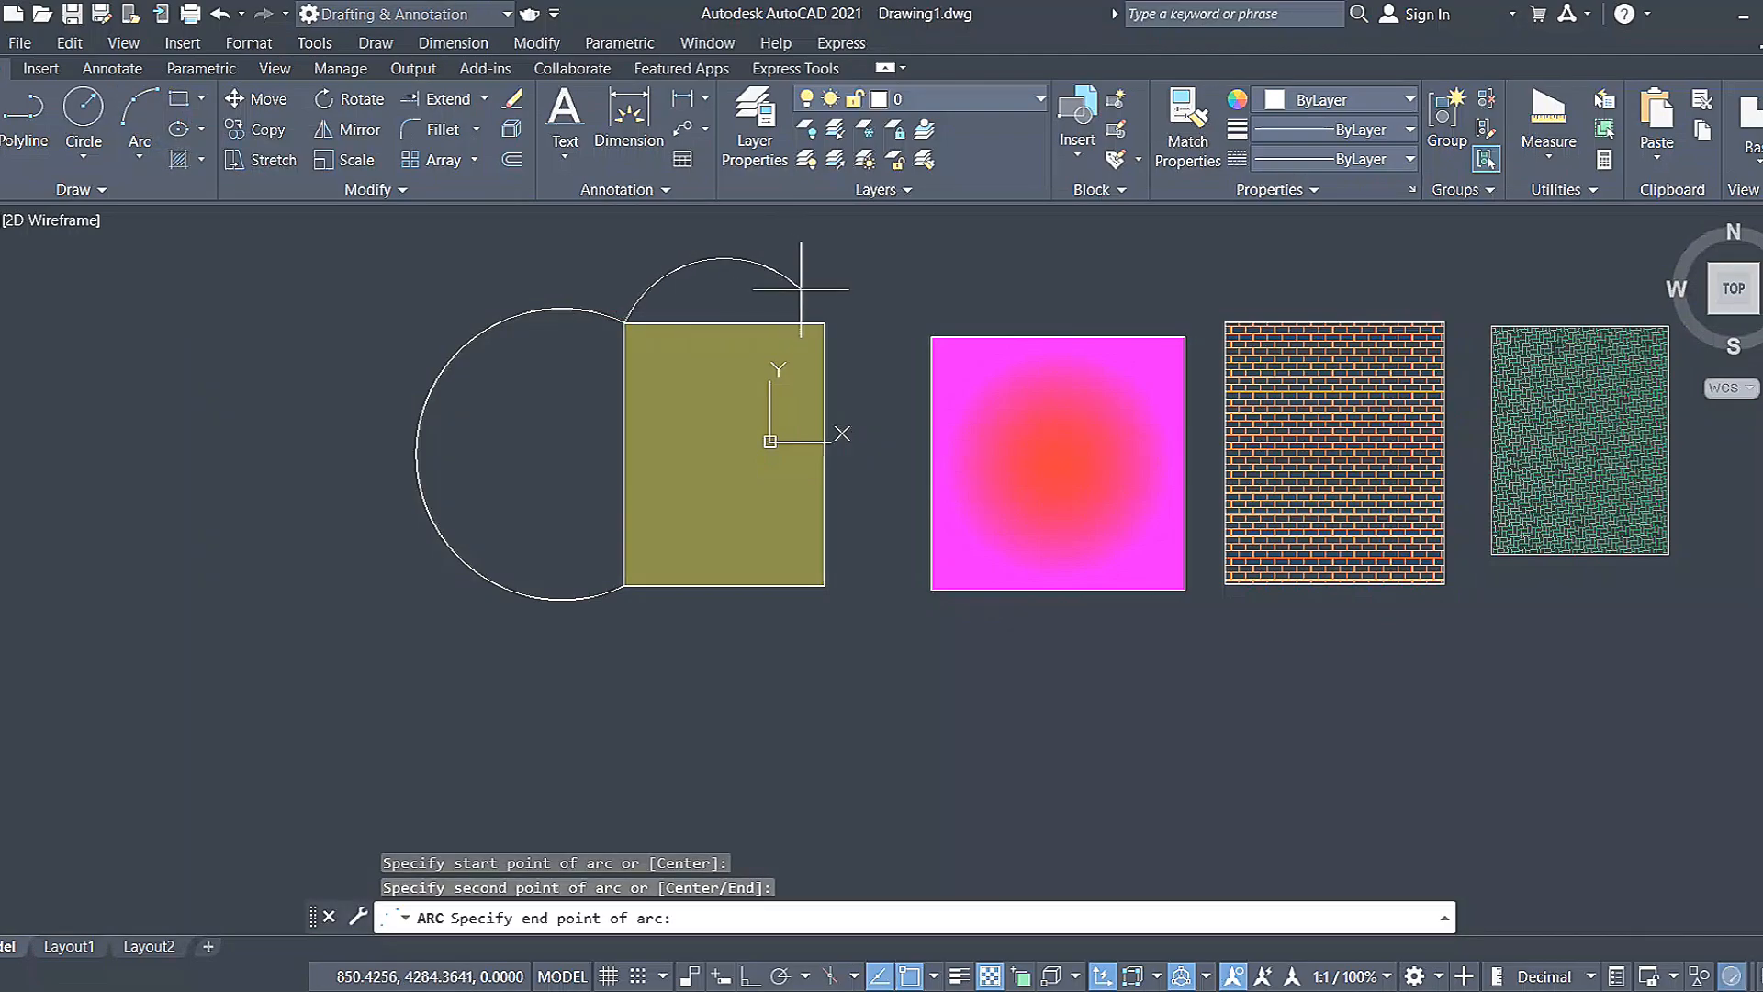
click(825, 322)
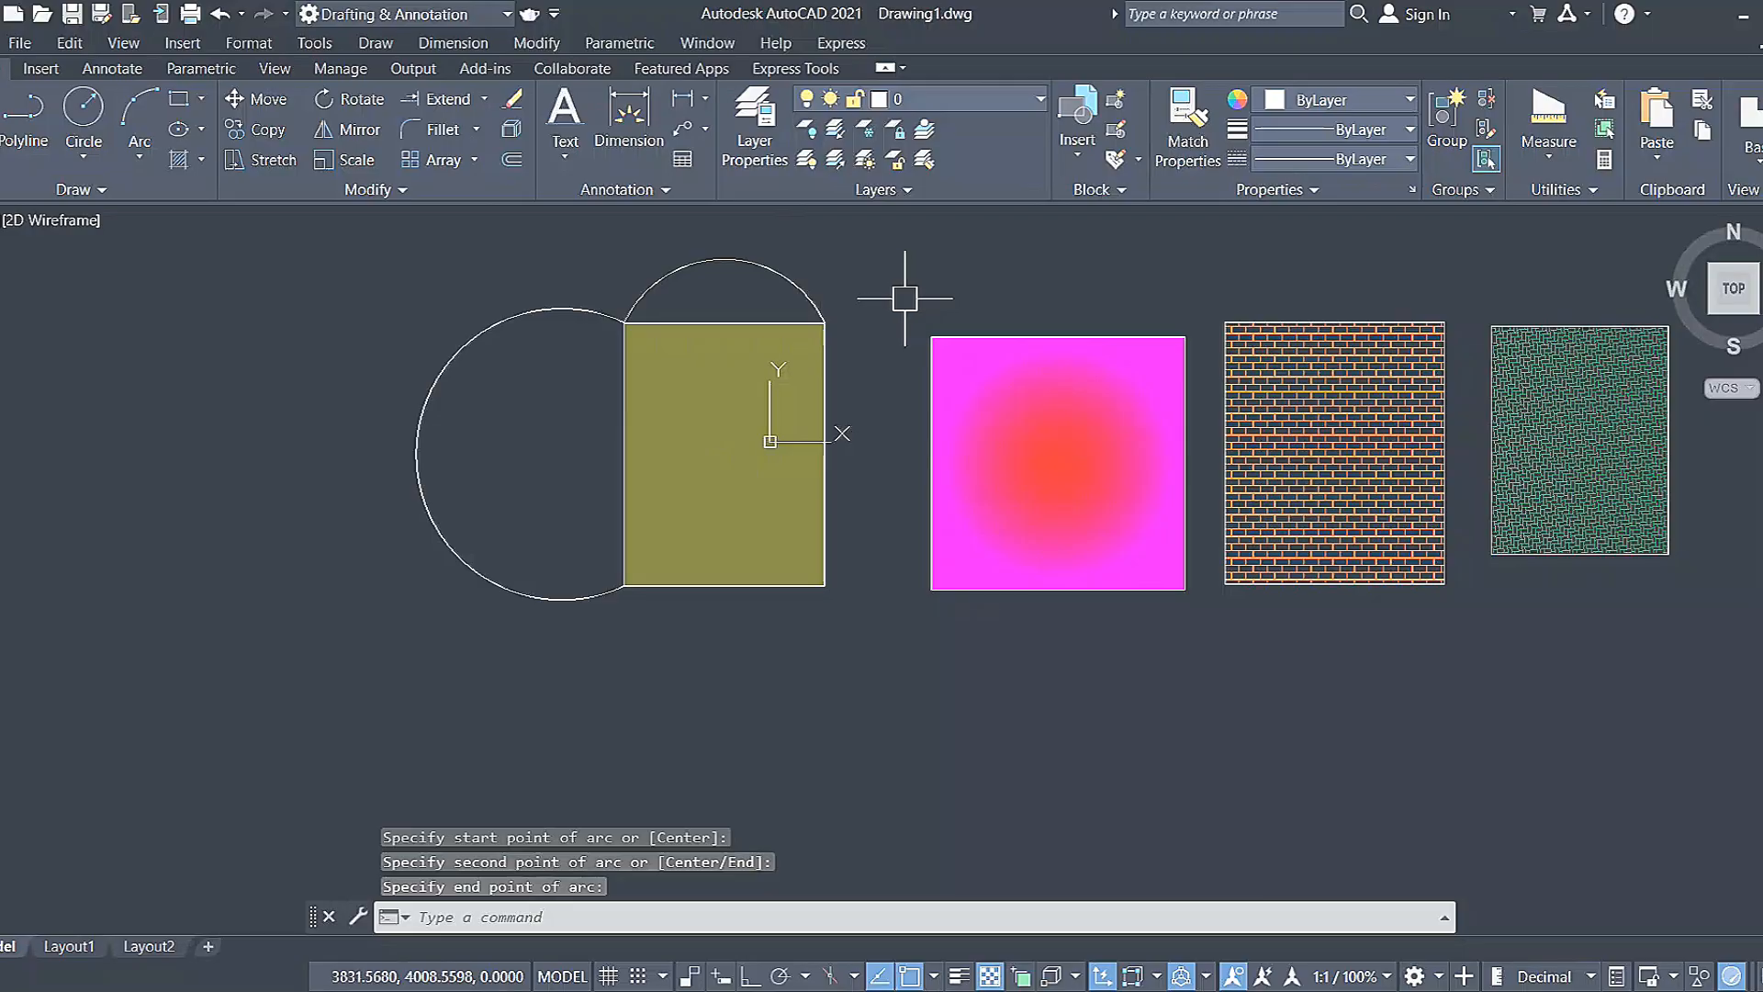
Draw a 3-Point arc along the olive rectangle's right side, from its upper-right to its lower-right corner, bulging outward.
click(136, 114)
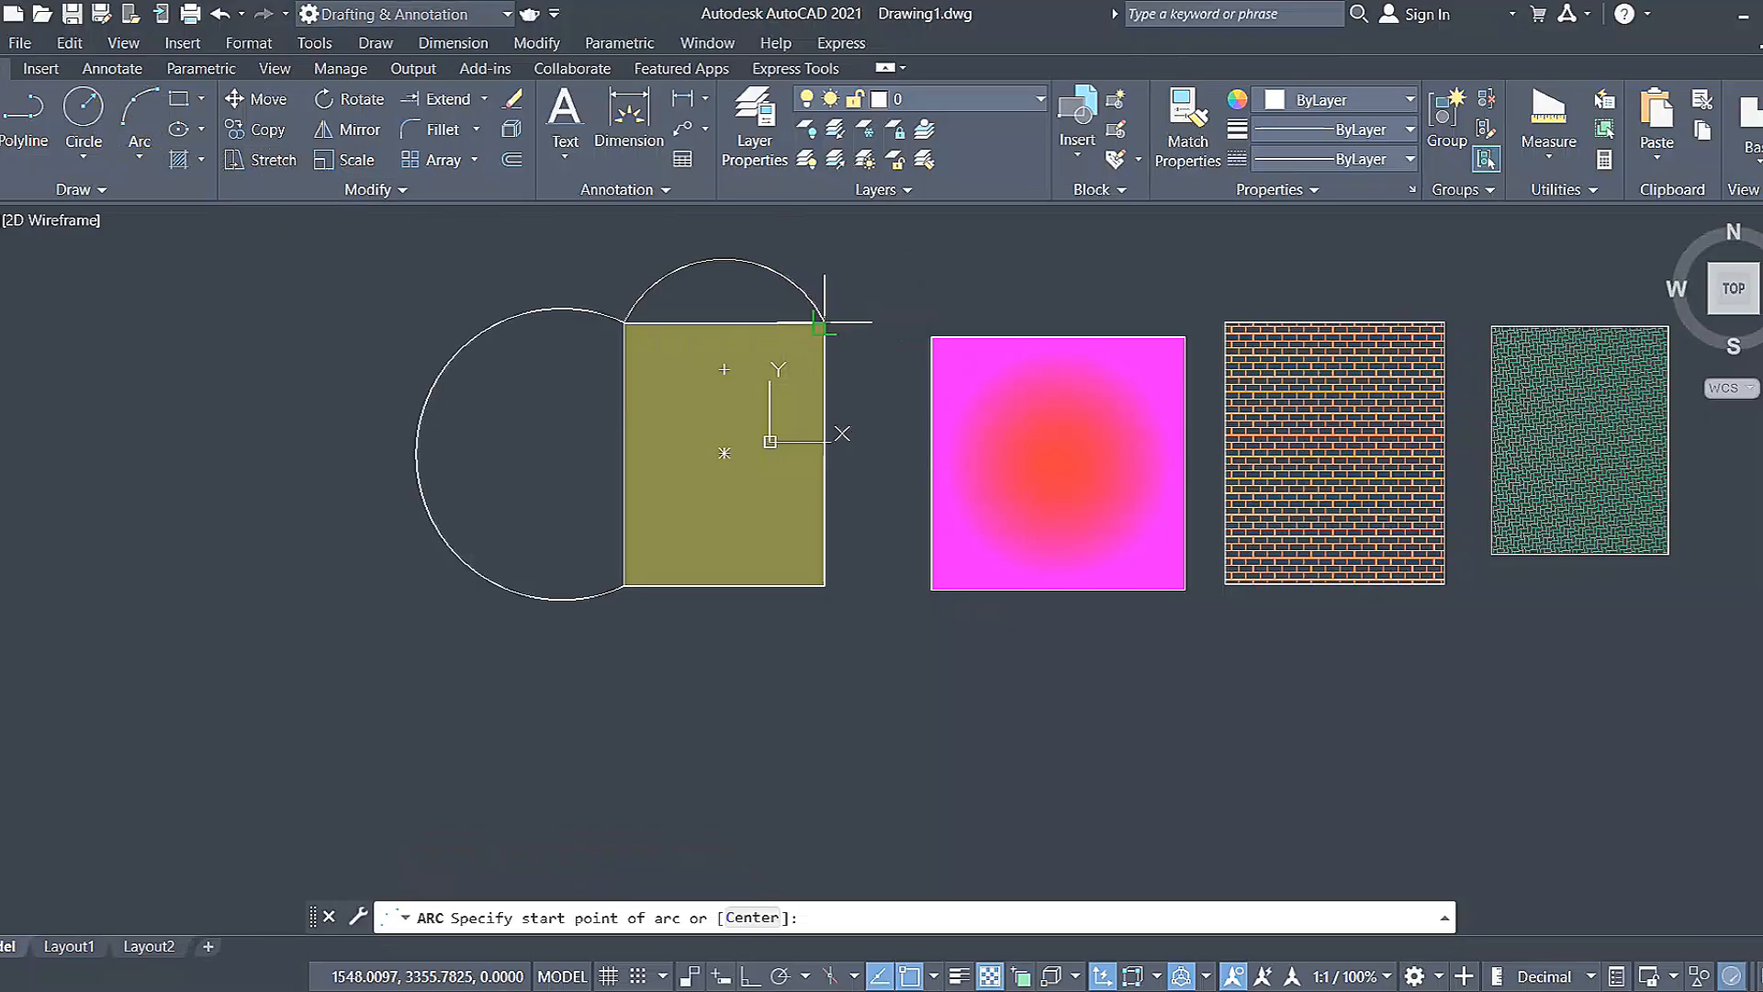
click(825, 323)
click(901, 447)
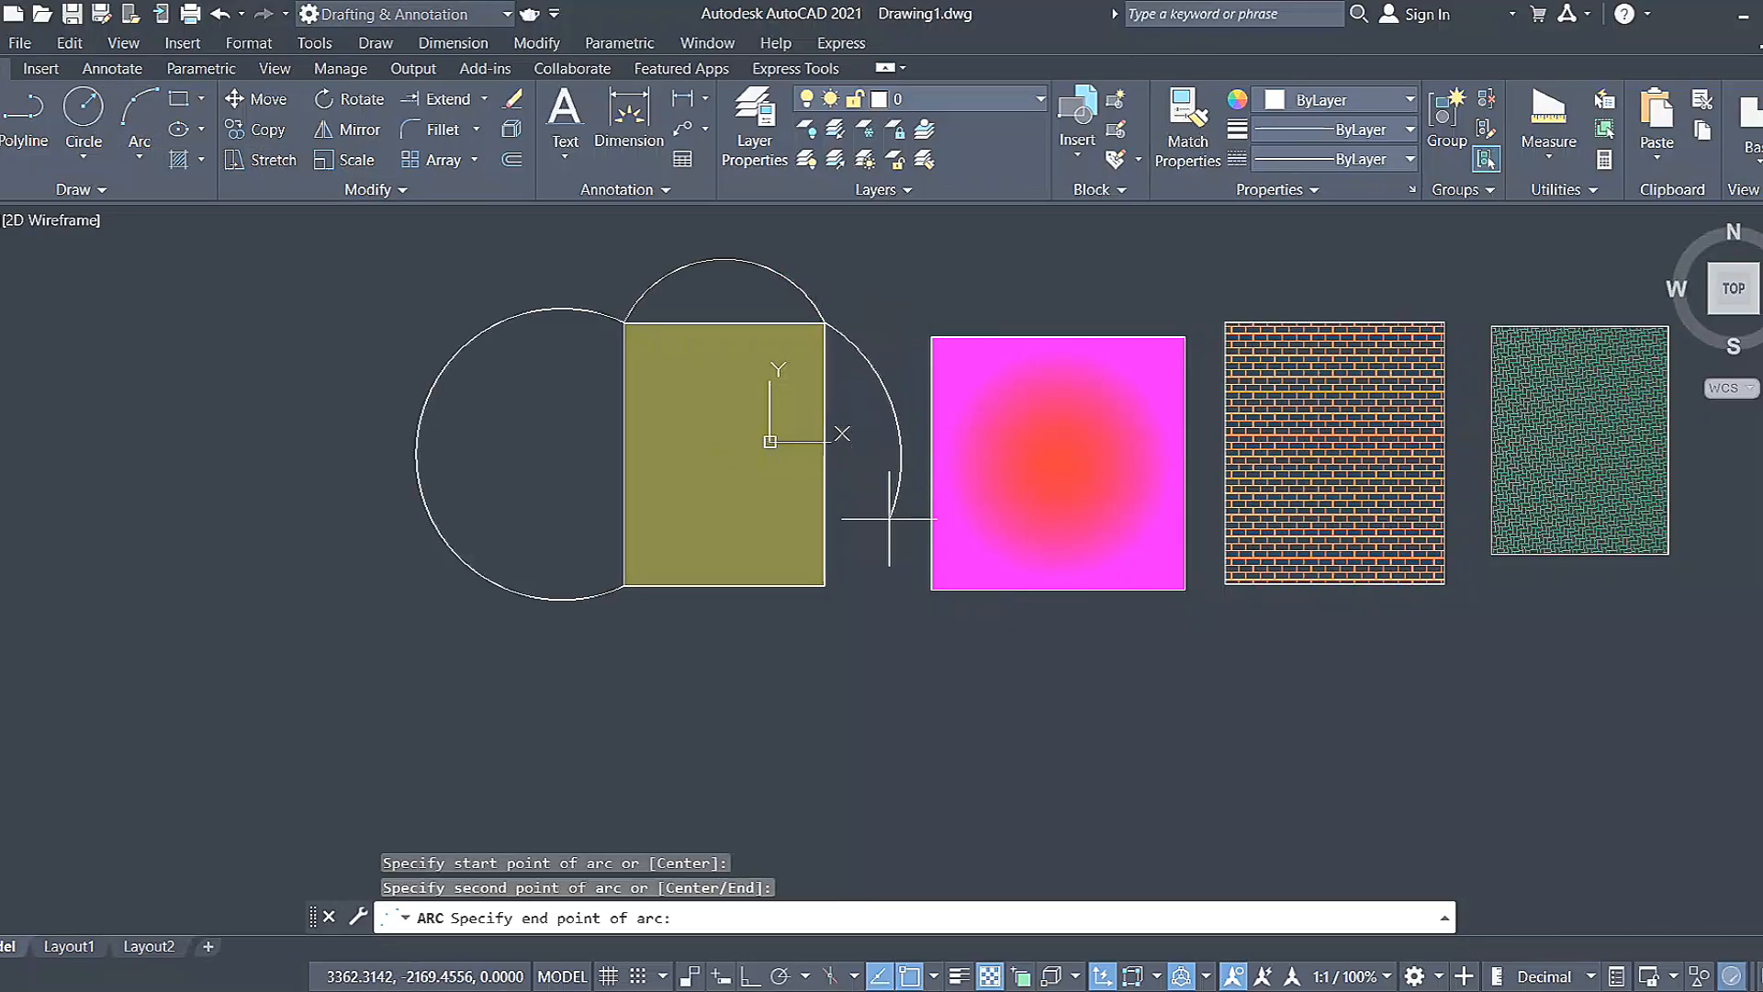
click(831, 590)
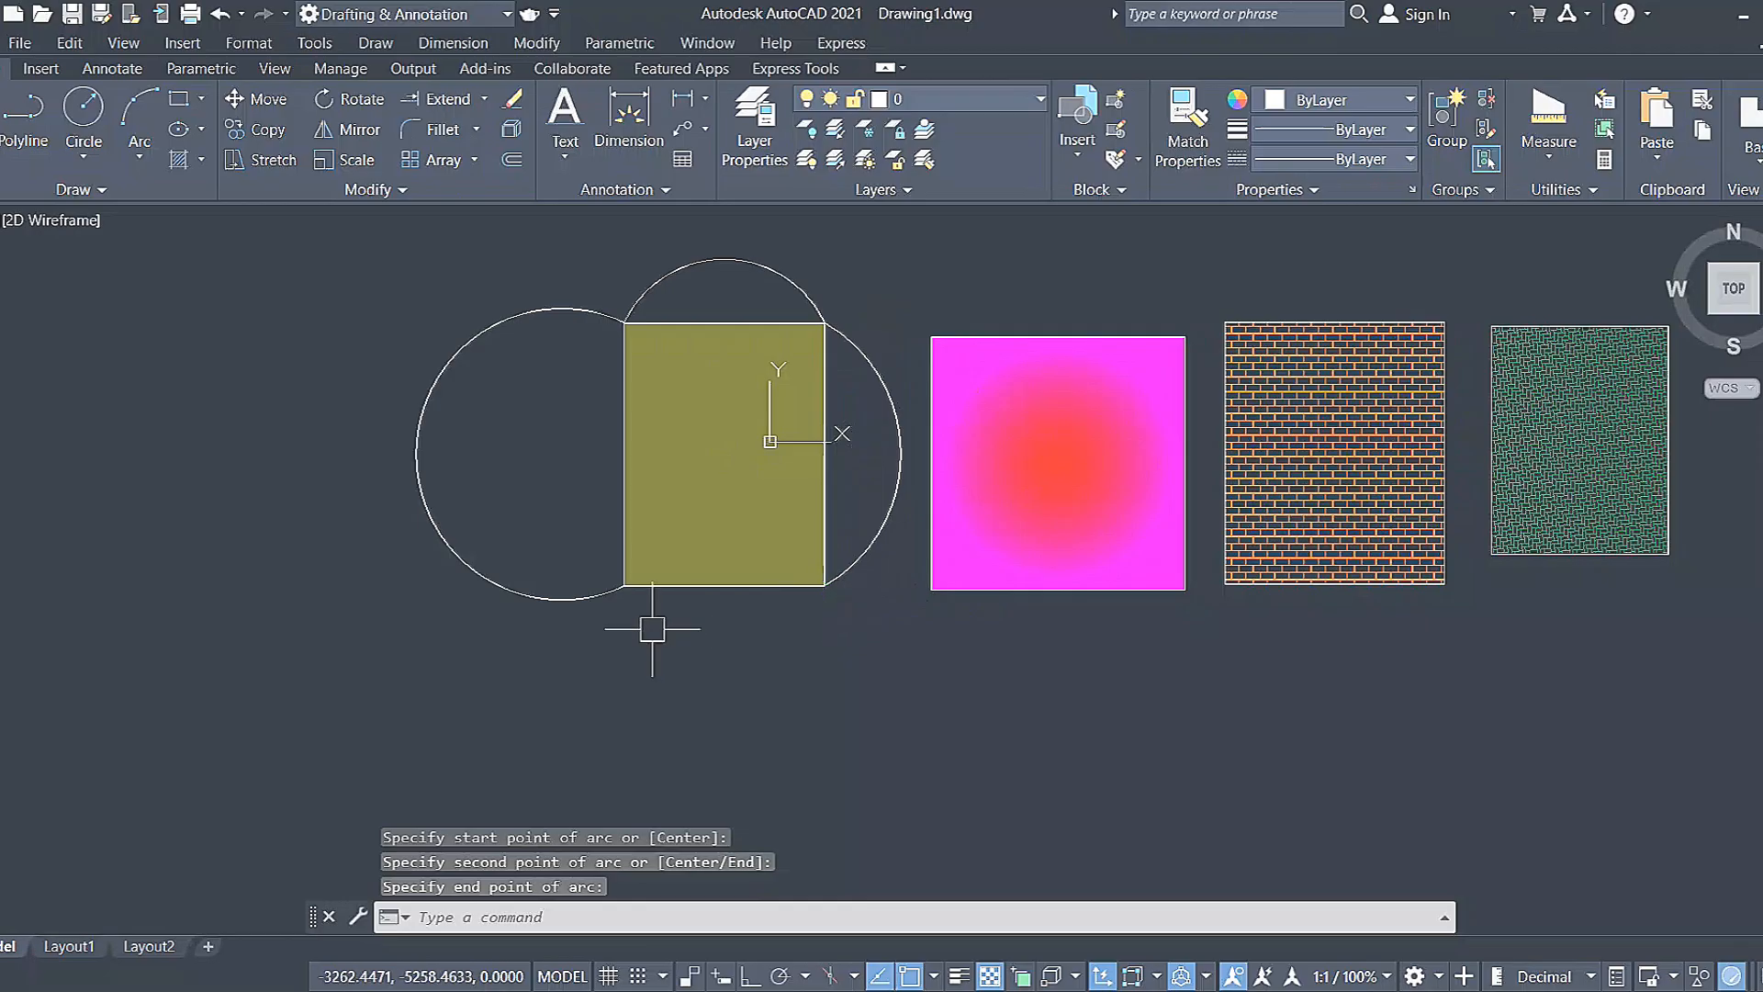
With Ortho on, draw a Start, End, Direction arc between the olive rectangle's bottom corners, with the start tangent pointing straight down.
click(139, 156)
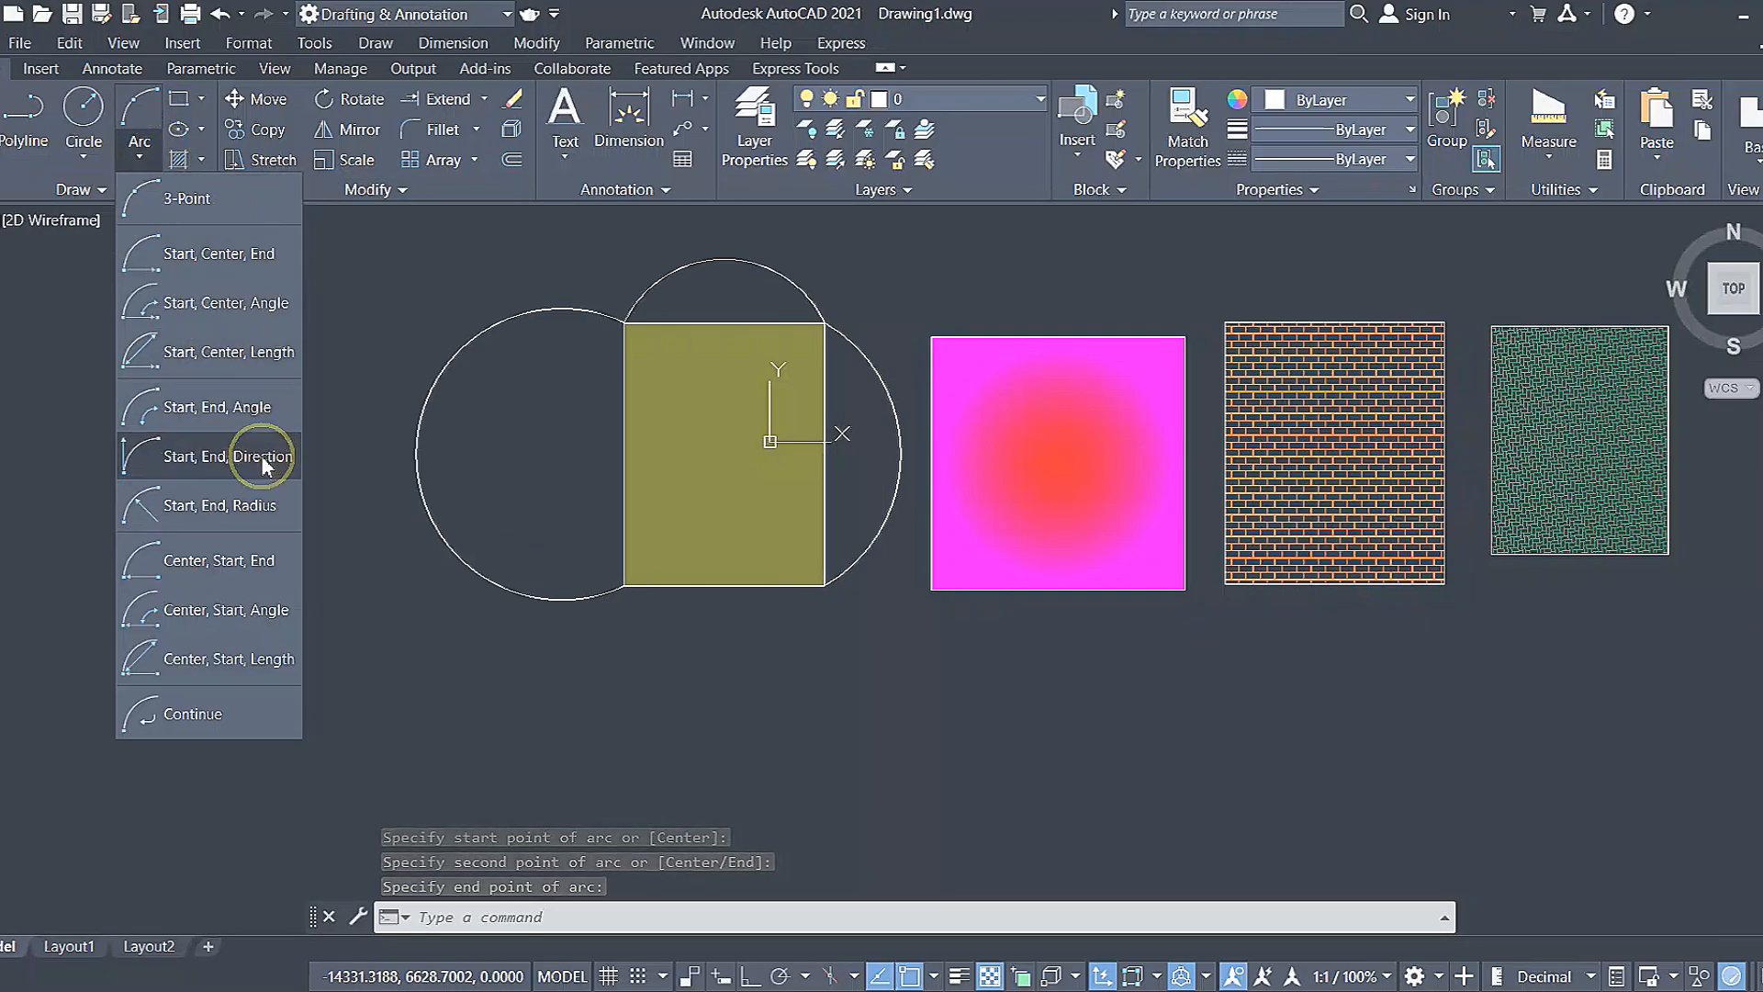
click(273, 456)
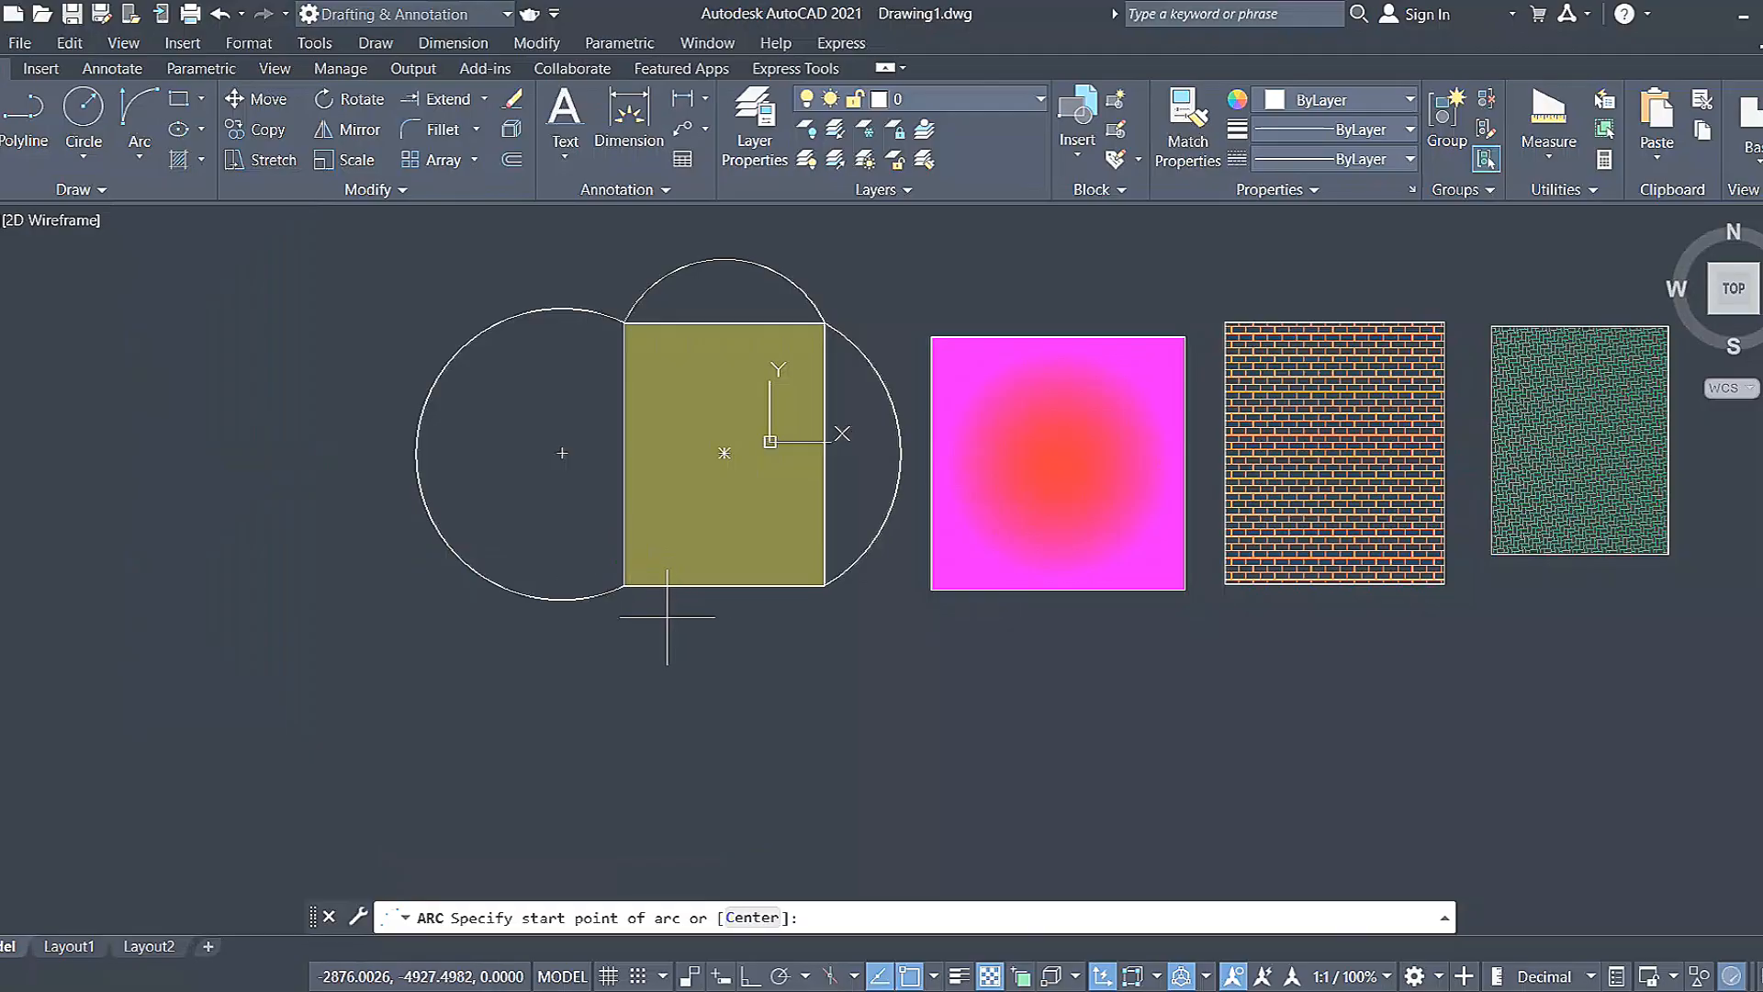
click(625, 585)
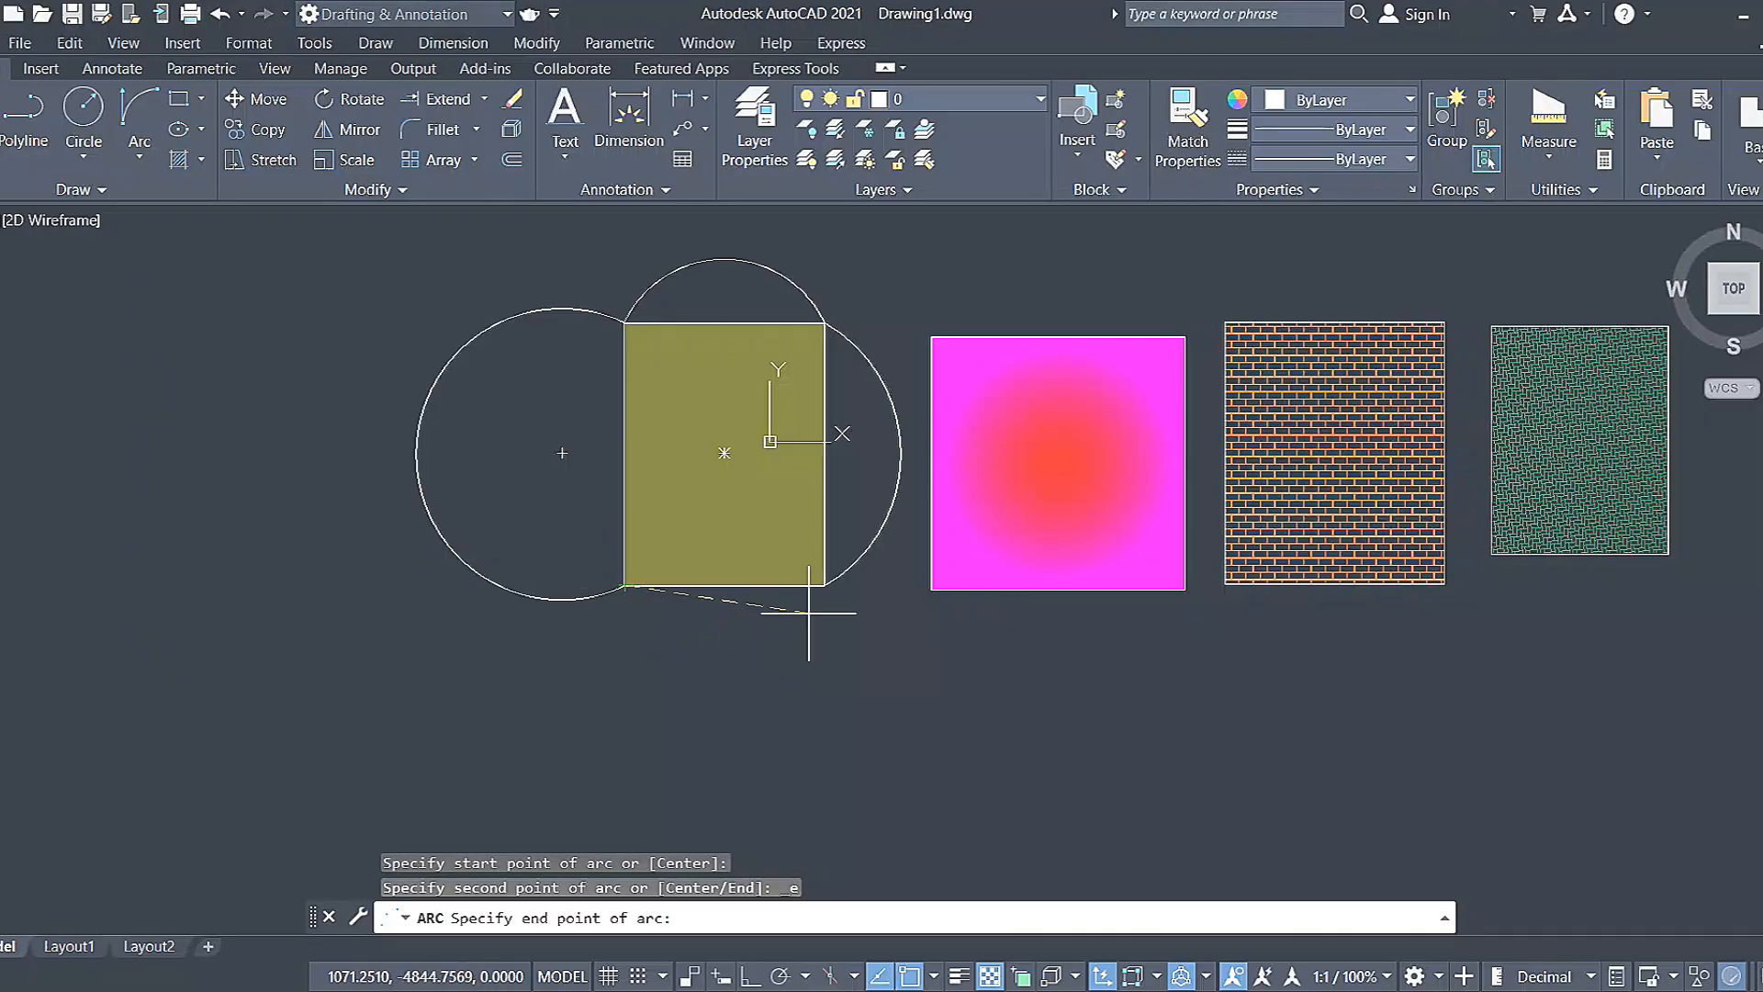
click(824, 584)
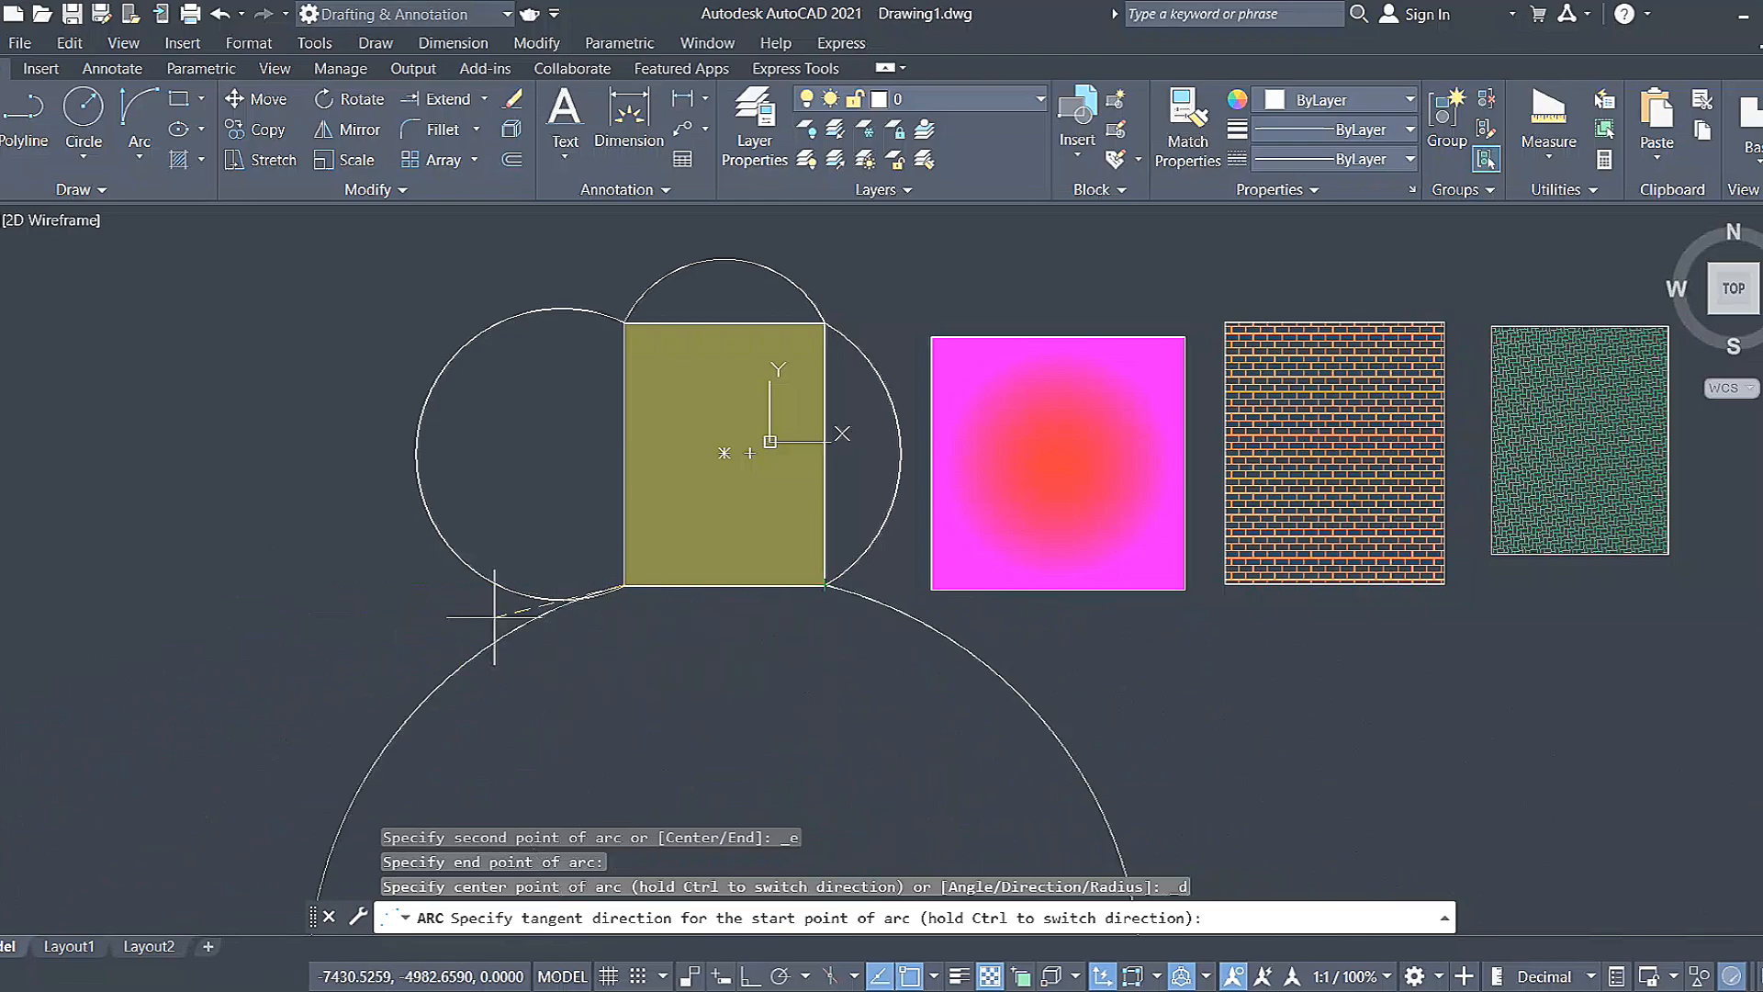
click(748, 976)
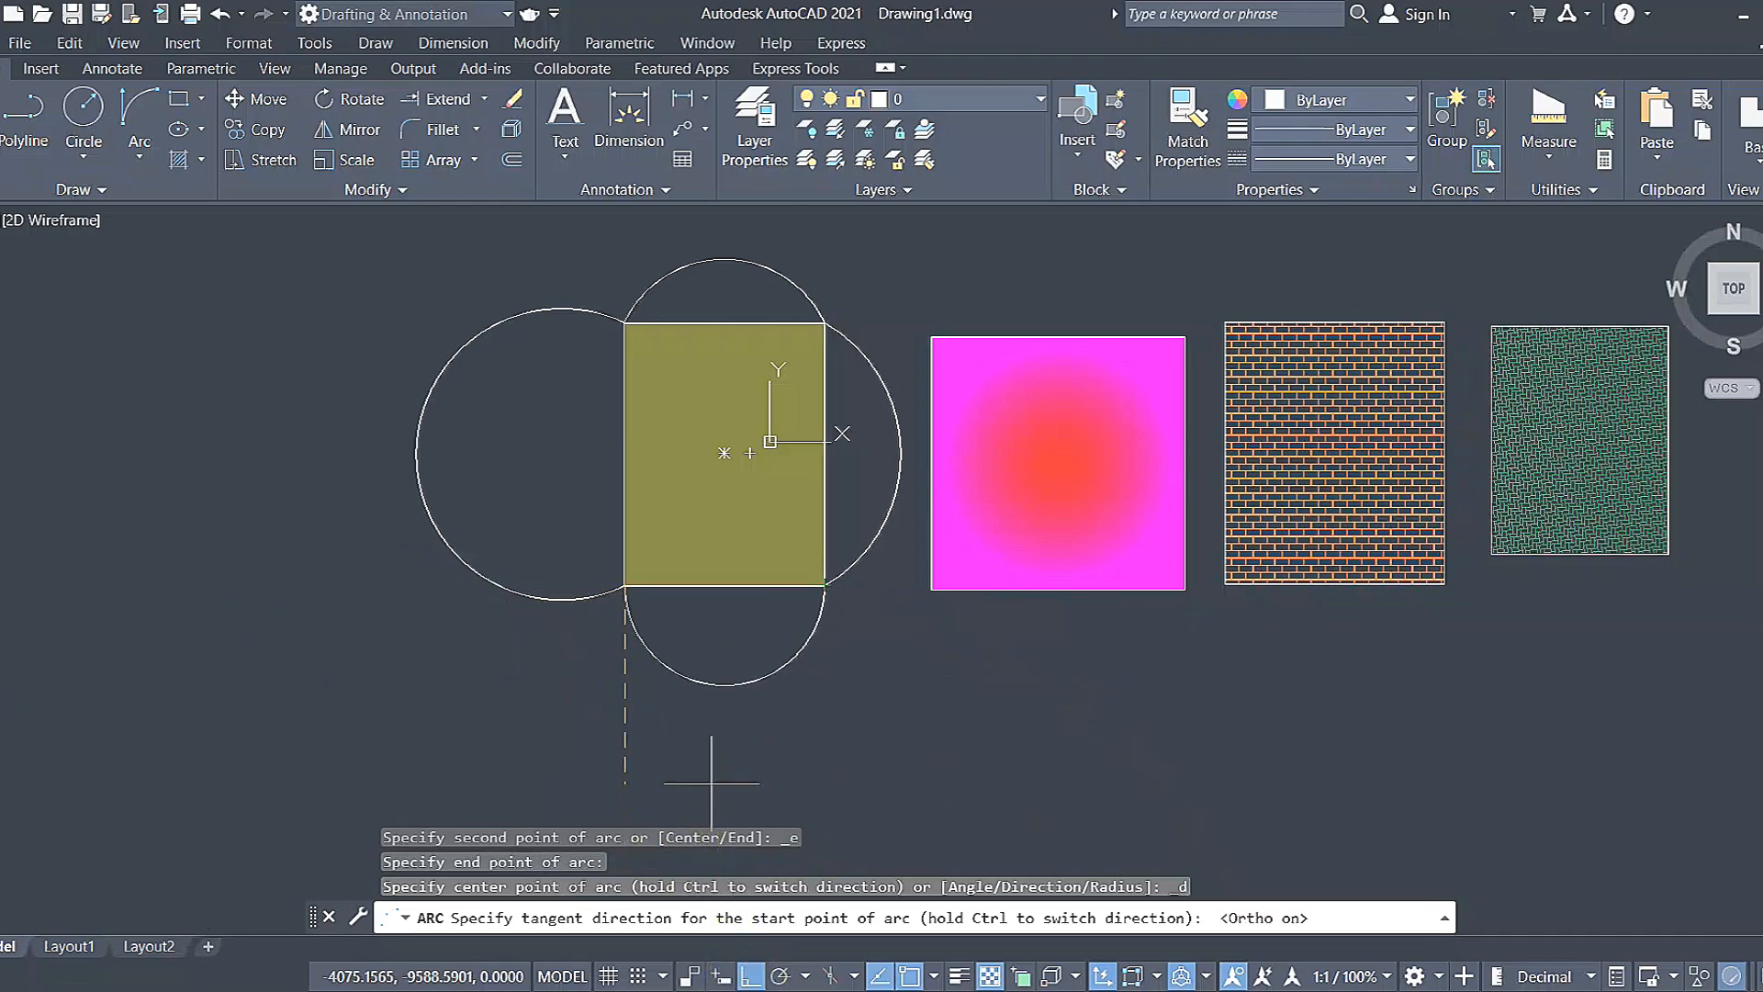
click(708, 719)
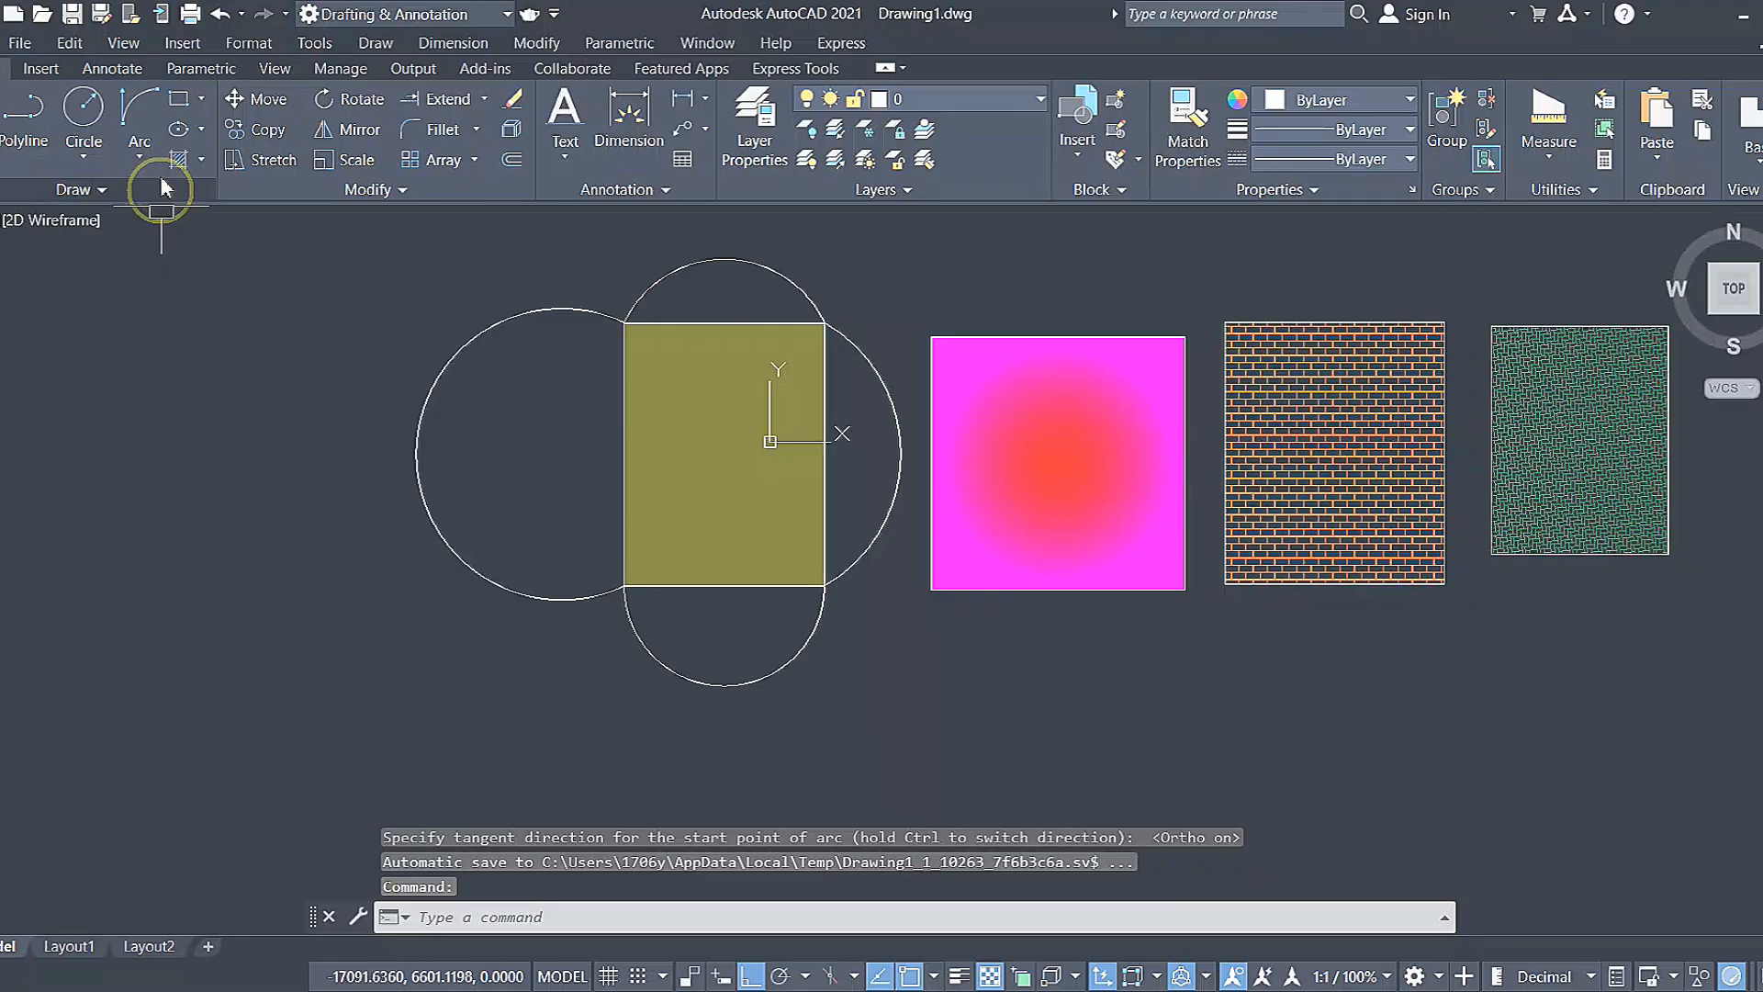
Draw a Start, End, Direction arc between the magenta square's top corners, with the start tangent pointing straight up.
click(139, 108)
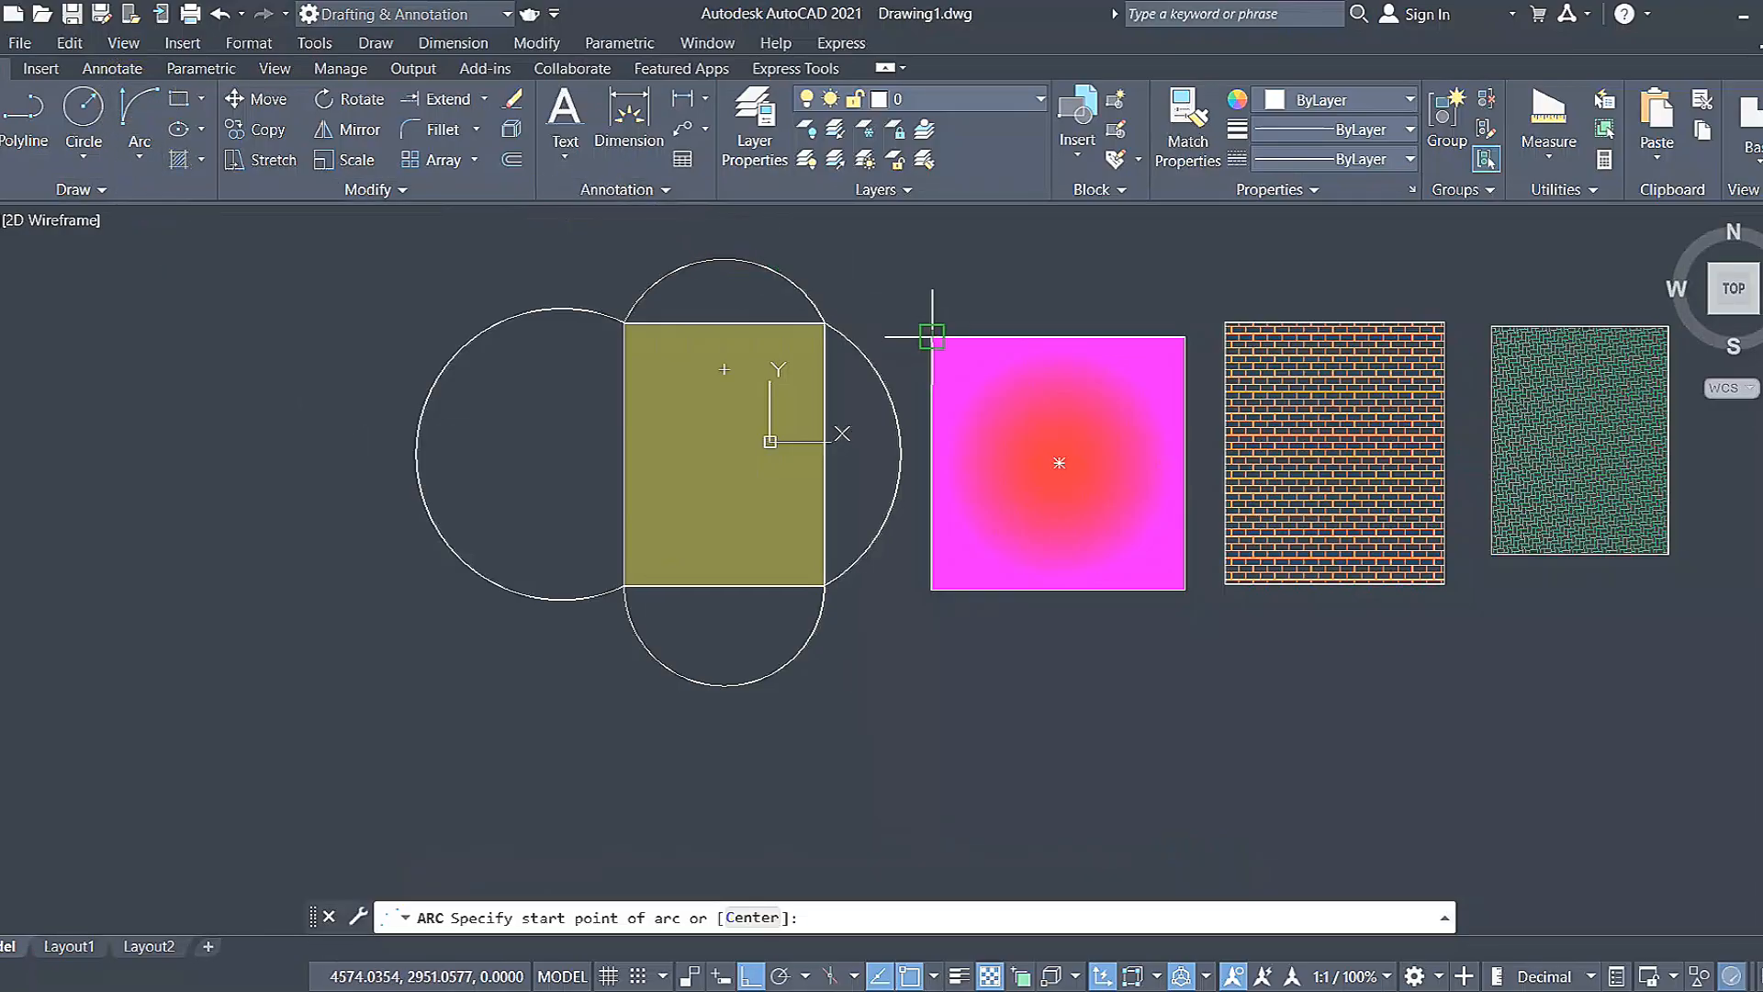
click(932, 336)
click(1185, 336)
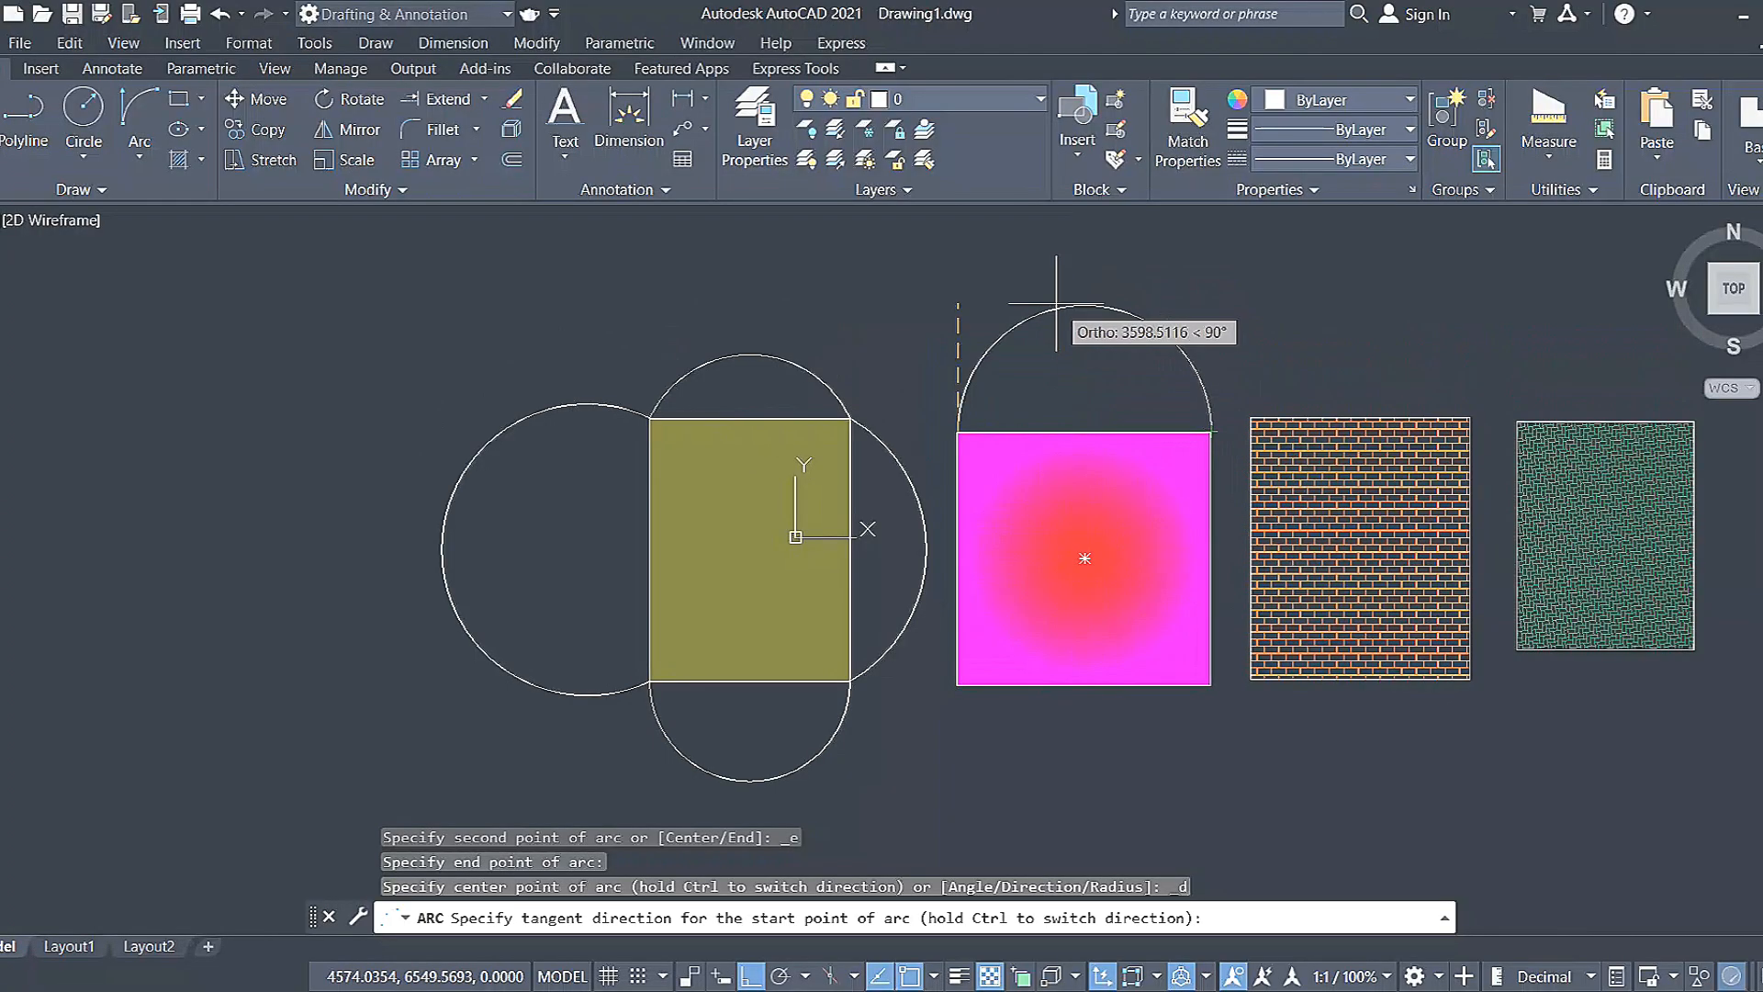
click(1010, 368)
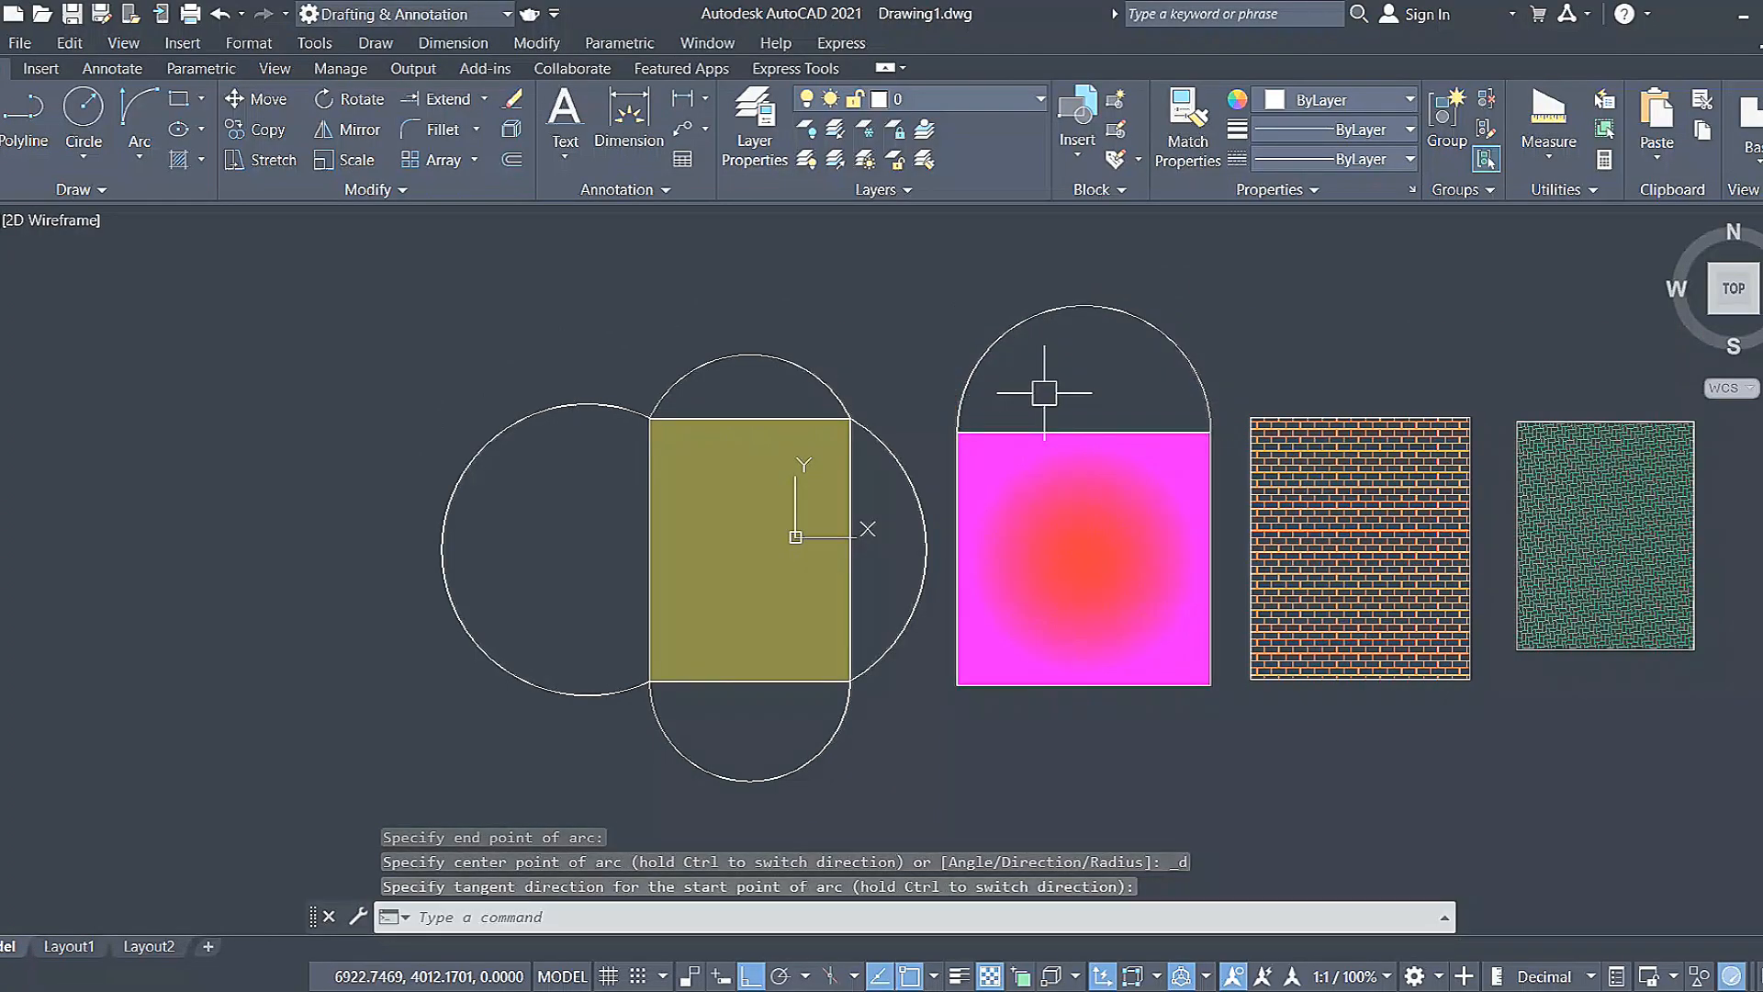
Set the current object color to green 19,155,72 with no objects selected.
scroll(778, 359, up, 2)
scroll(982, 335, down, 5)
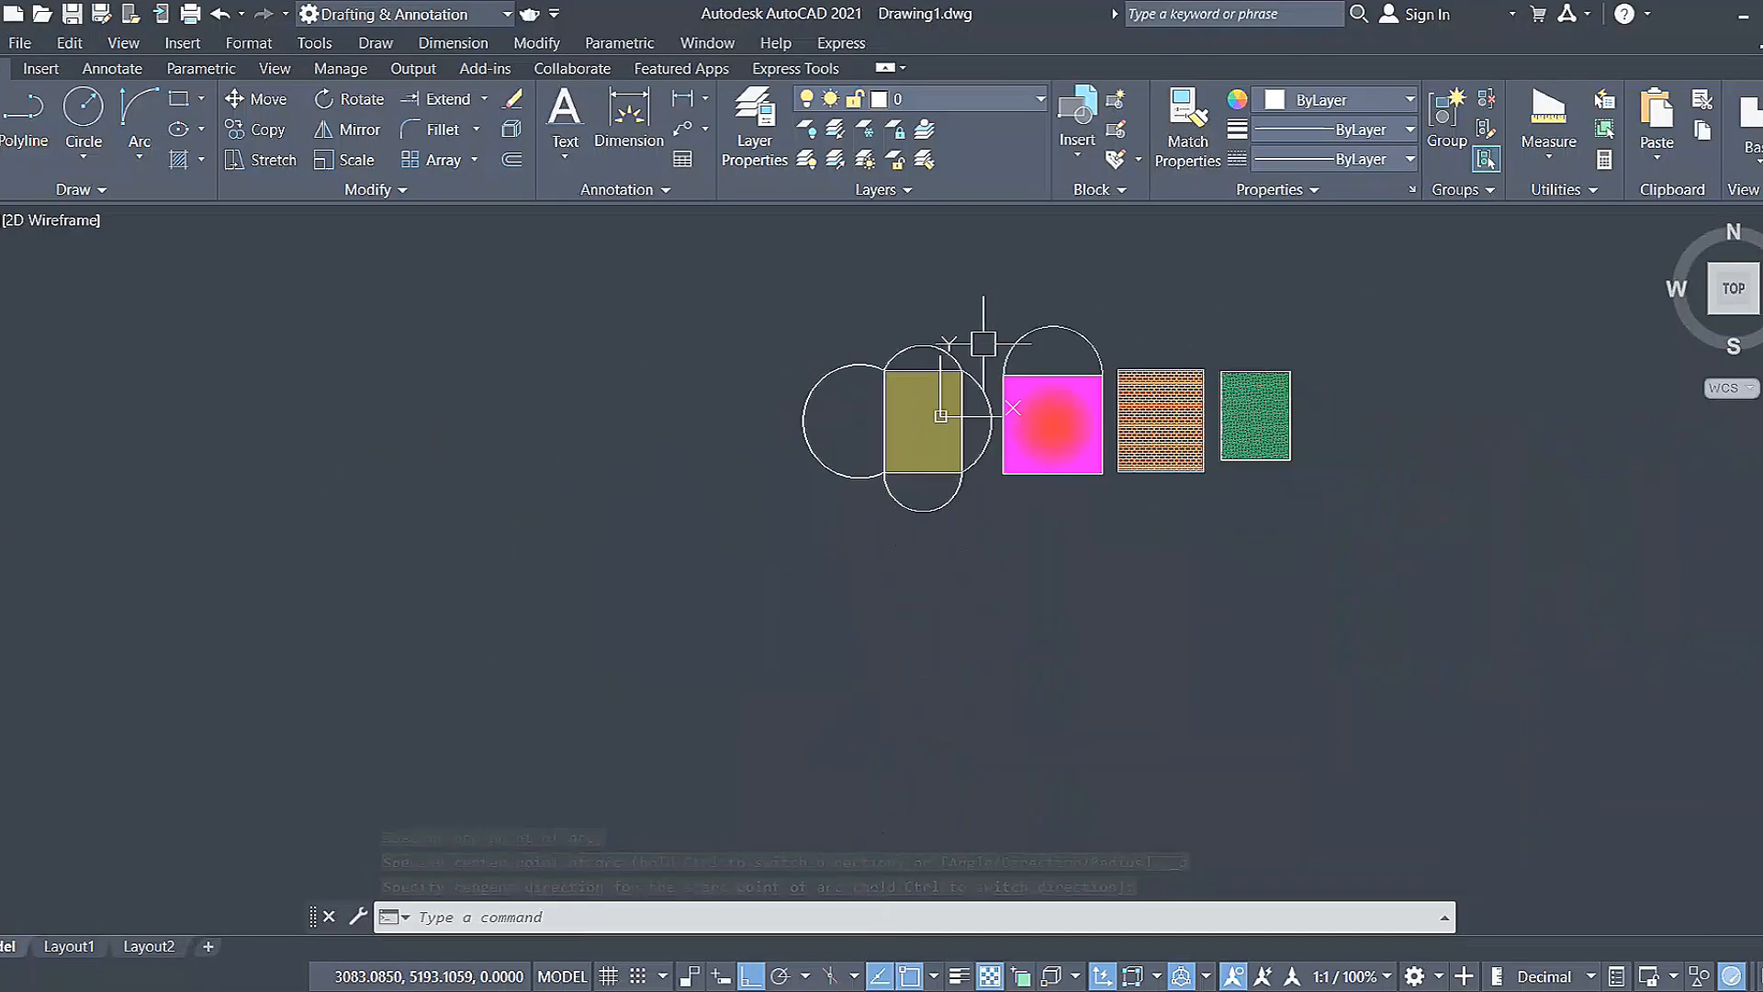
middle_drag(1139, 341, 896, 362)
scroll(896, 363, up, 2)
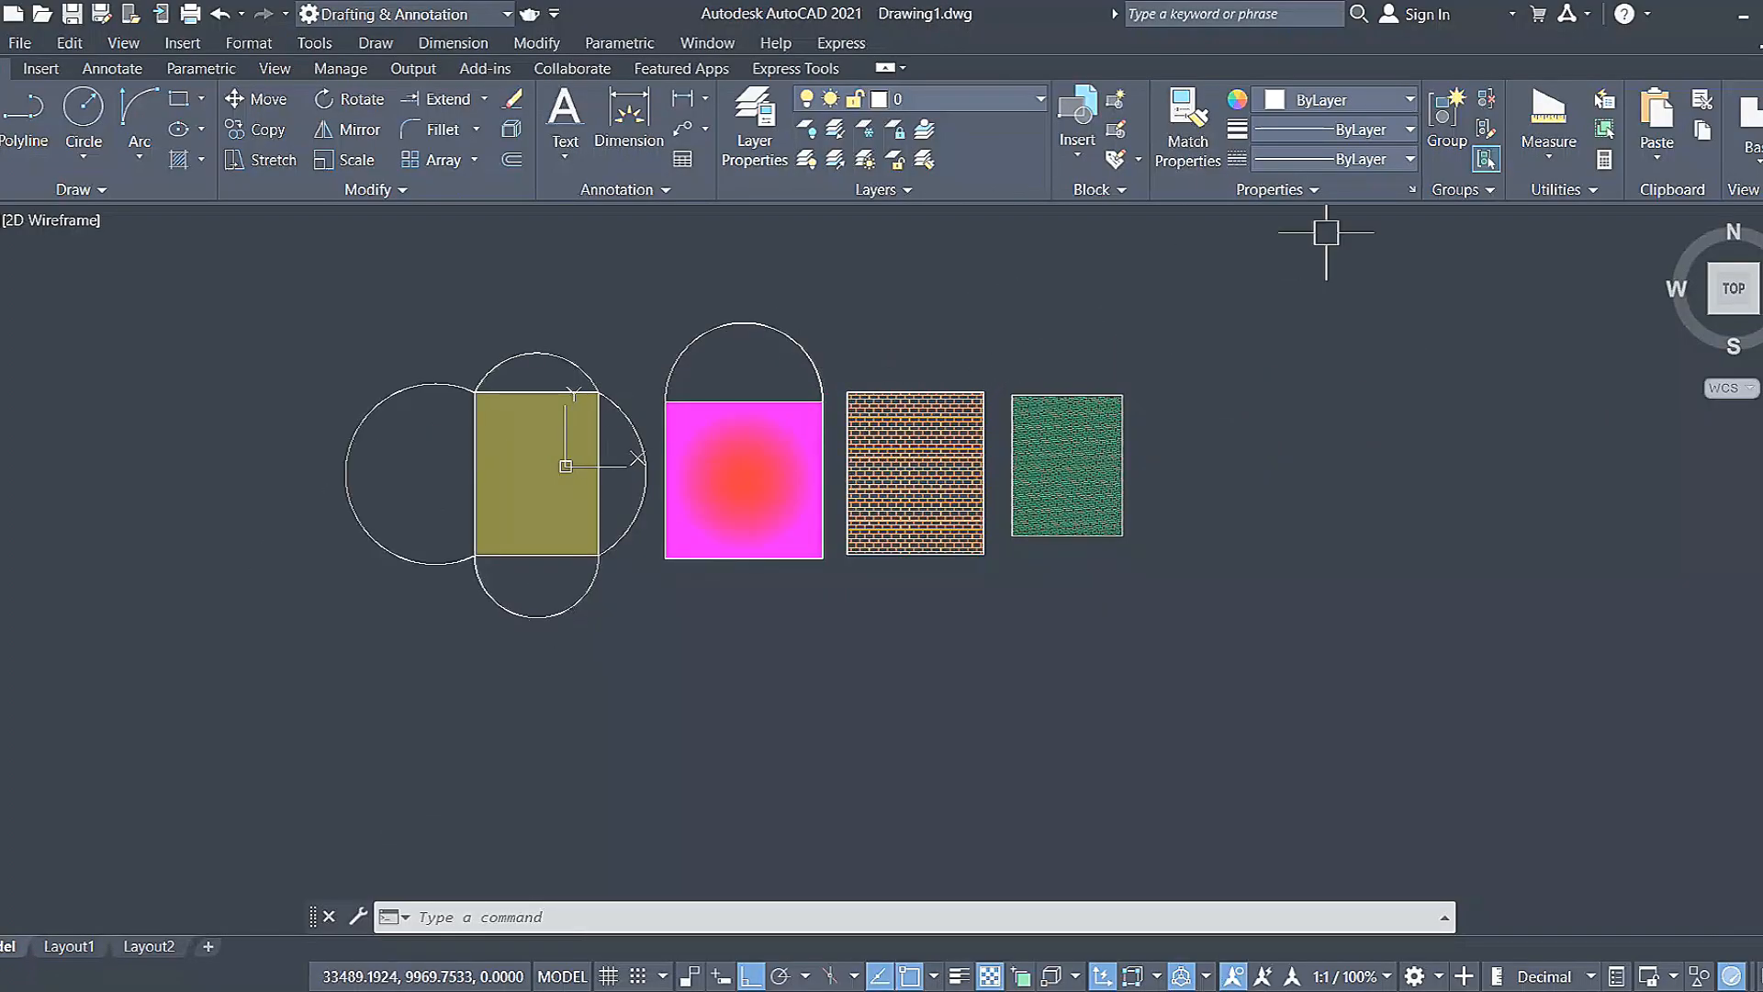
click(1336, 103)
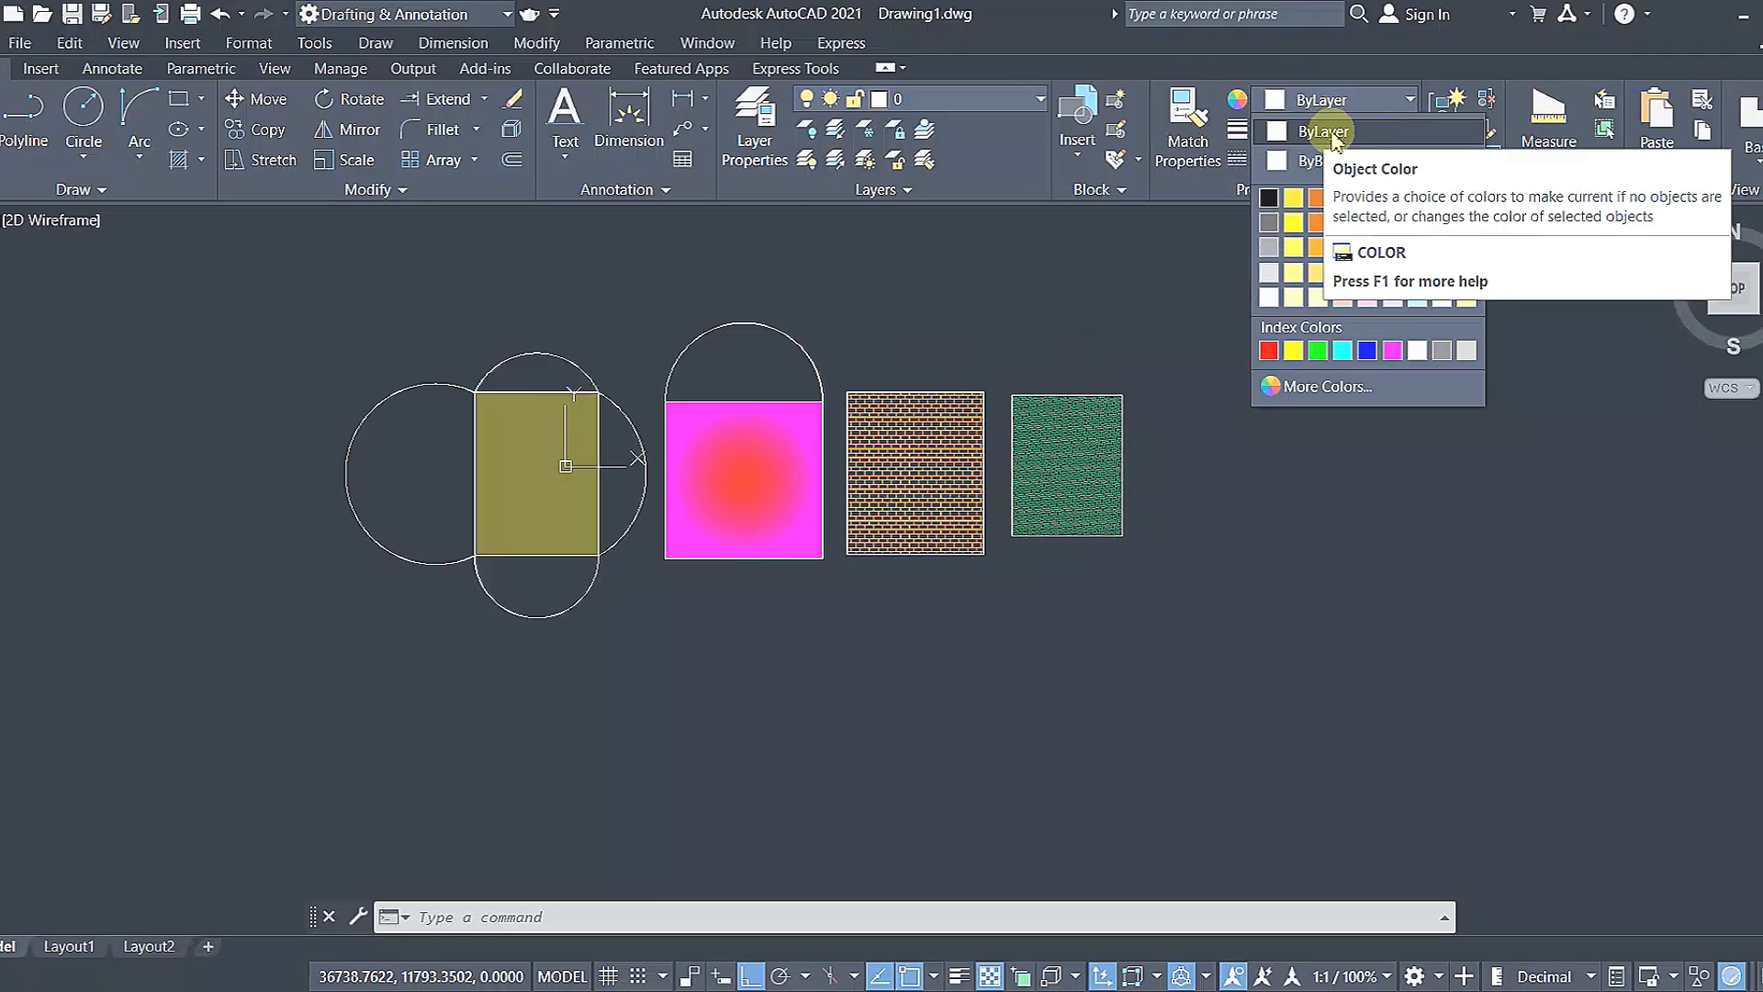
click(1331, 101)
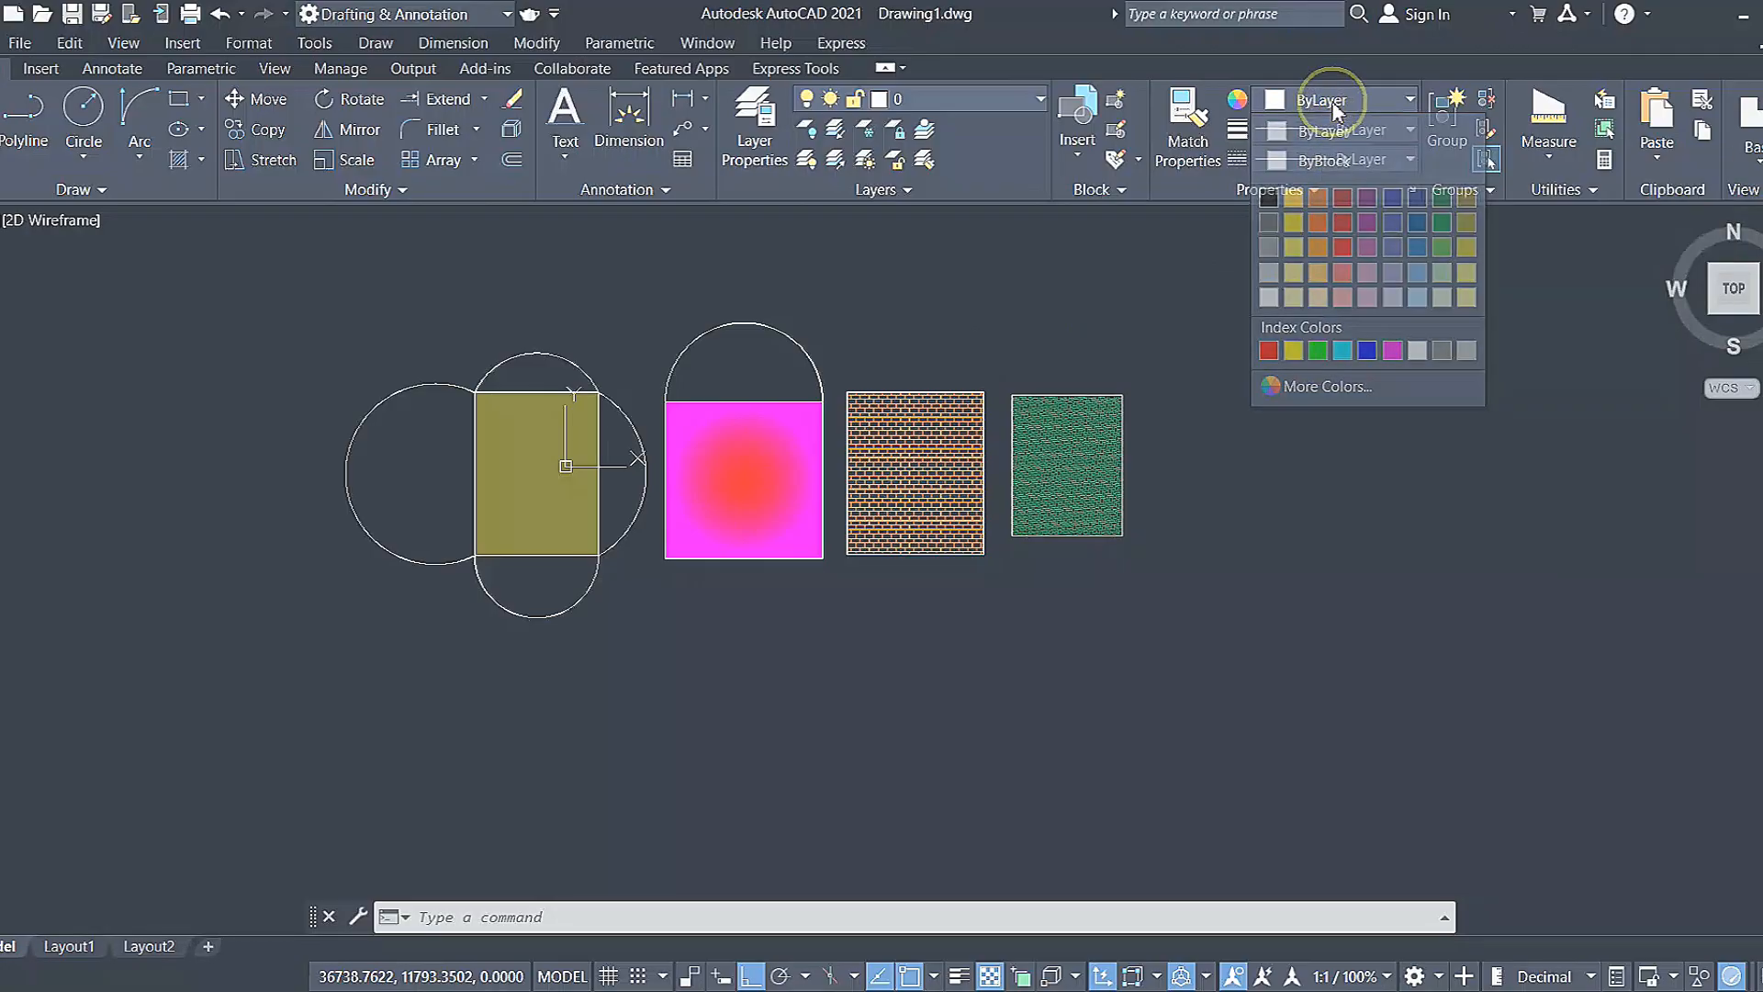
click(1342, 97)
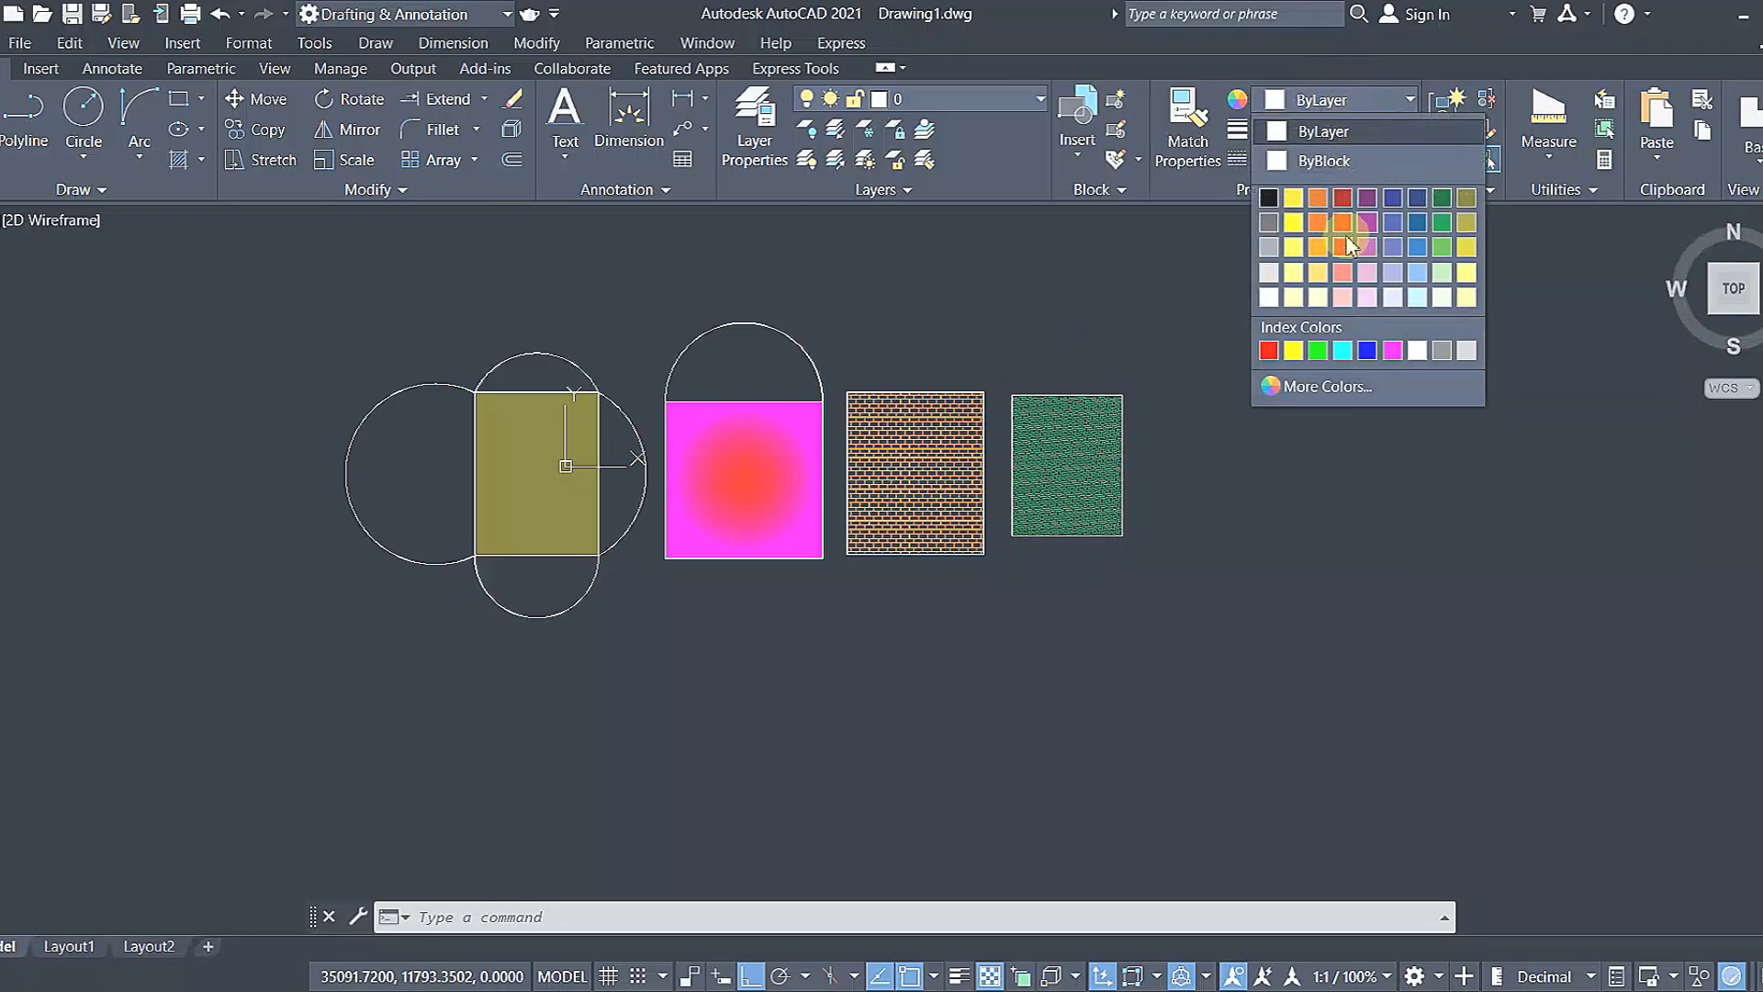
click(1441, 223)
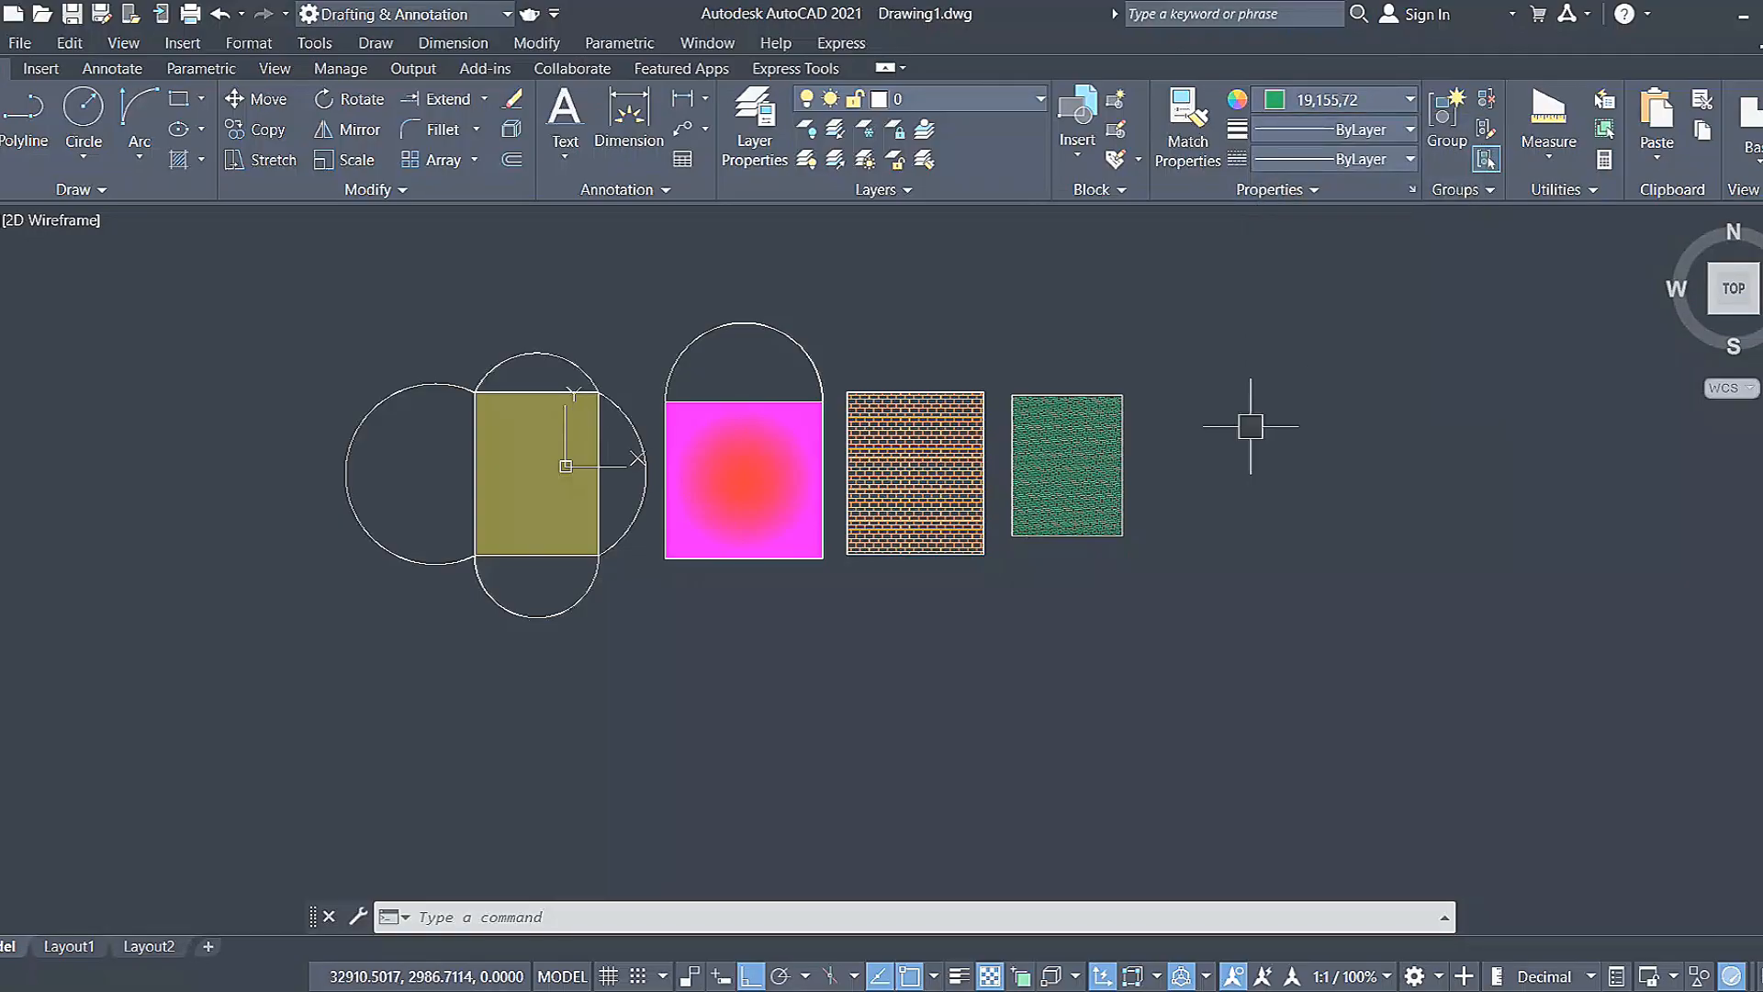
With Ortho on, draw a green stepped chain of six line segments beside the green-hatched rectangle, starting below the hatched rectangles.
click(11, 112)
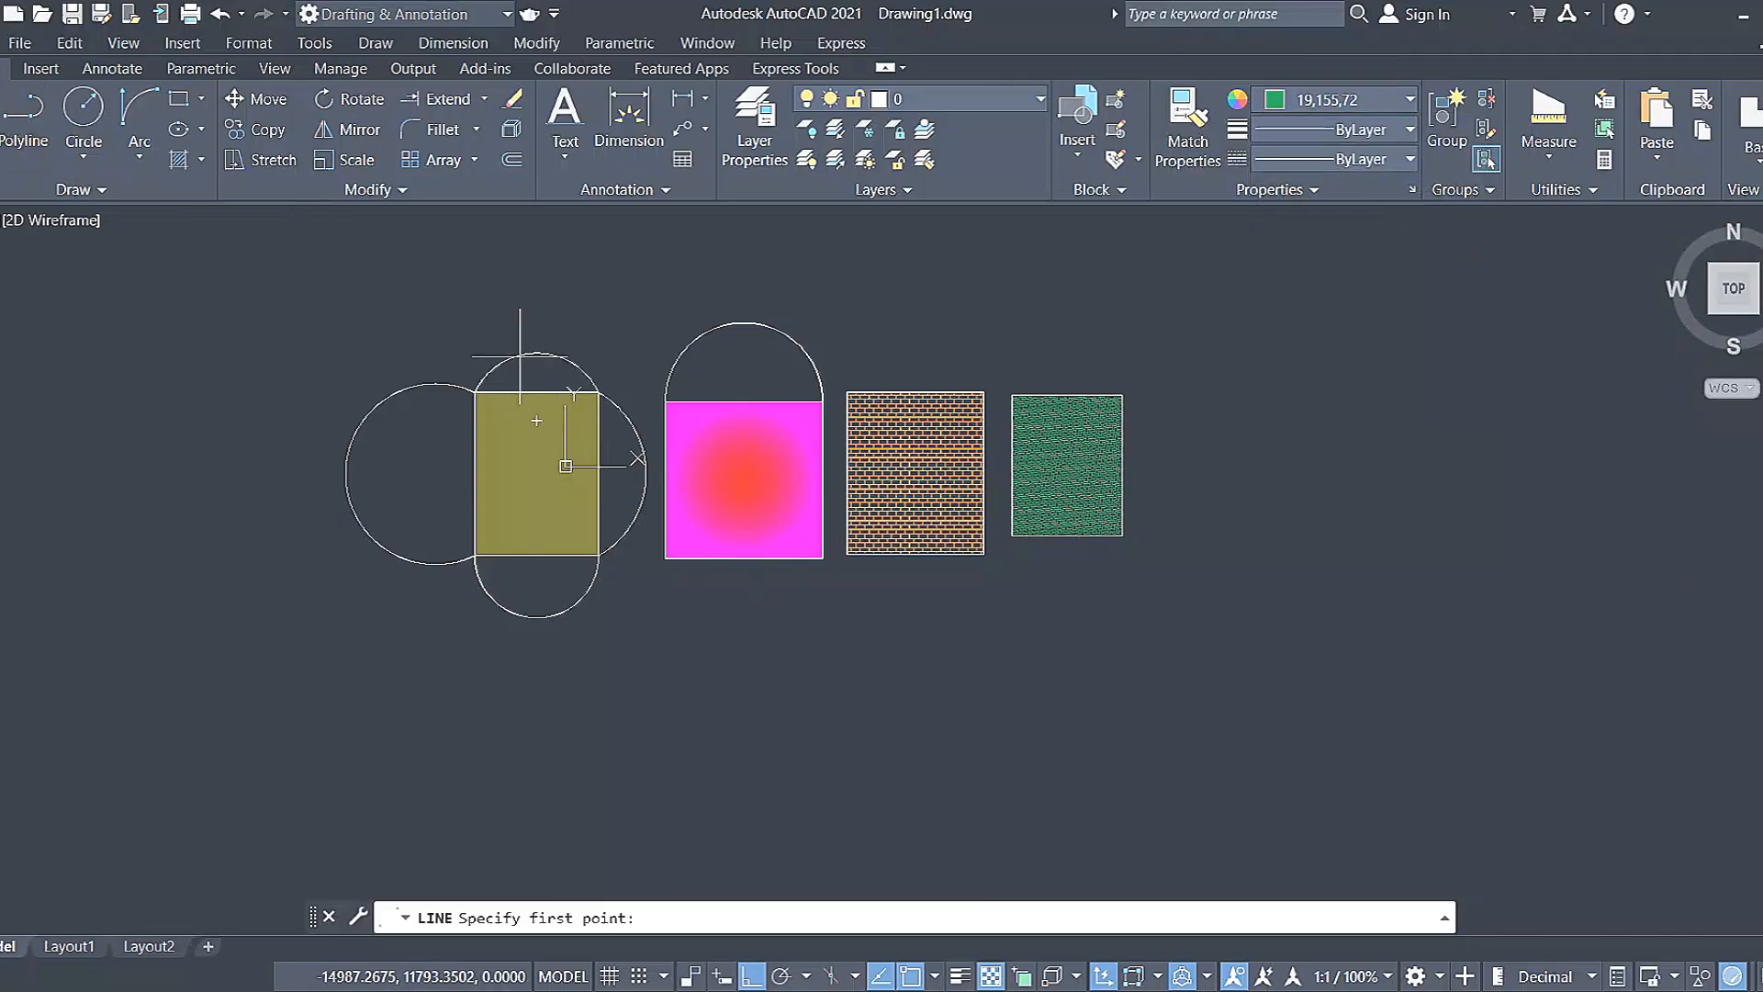
click(957, 690)
click(1283, 691)
click(1283, 483)
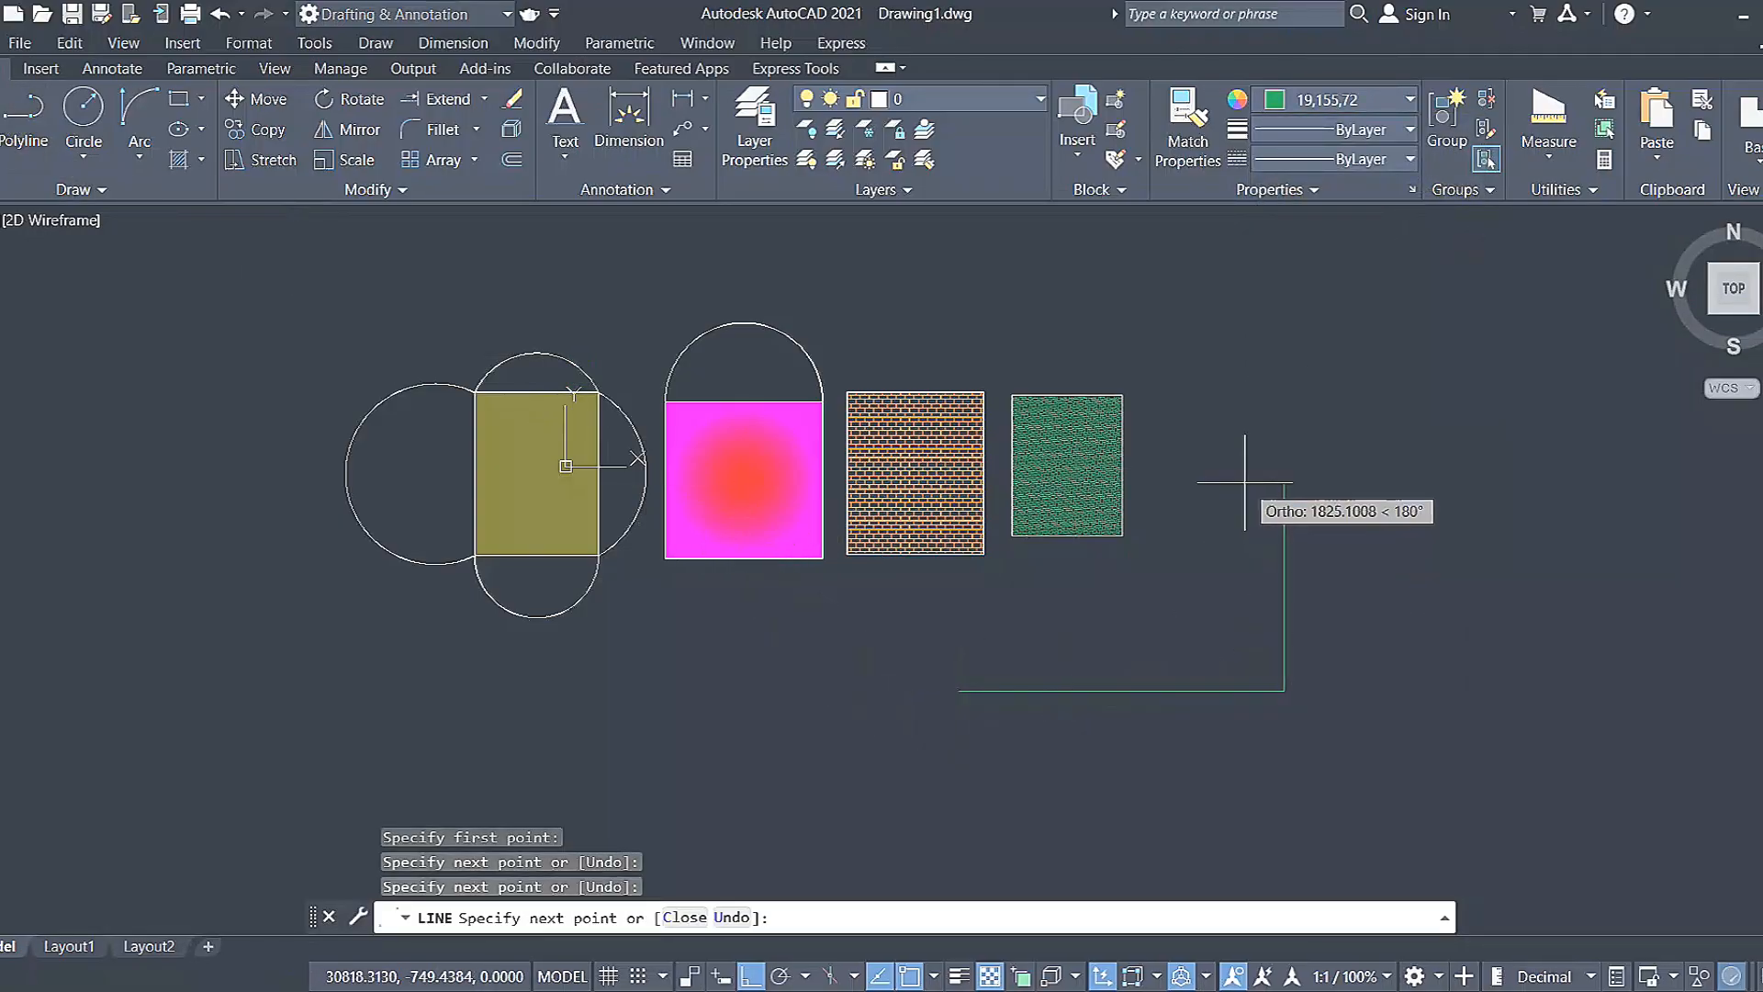
click(1189, 483)
click(1189, 320)
click(1279, 319)
click(1279, 395)
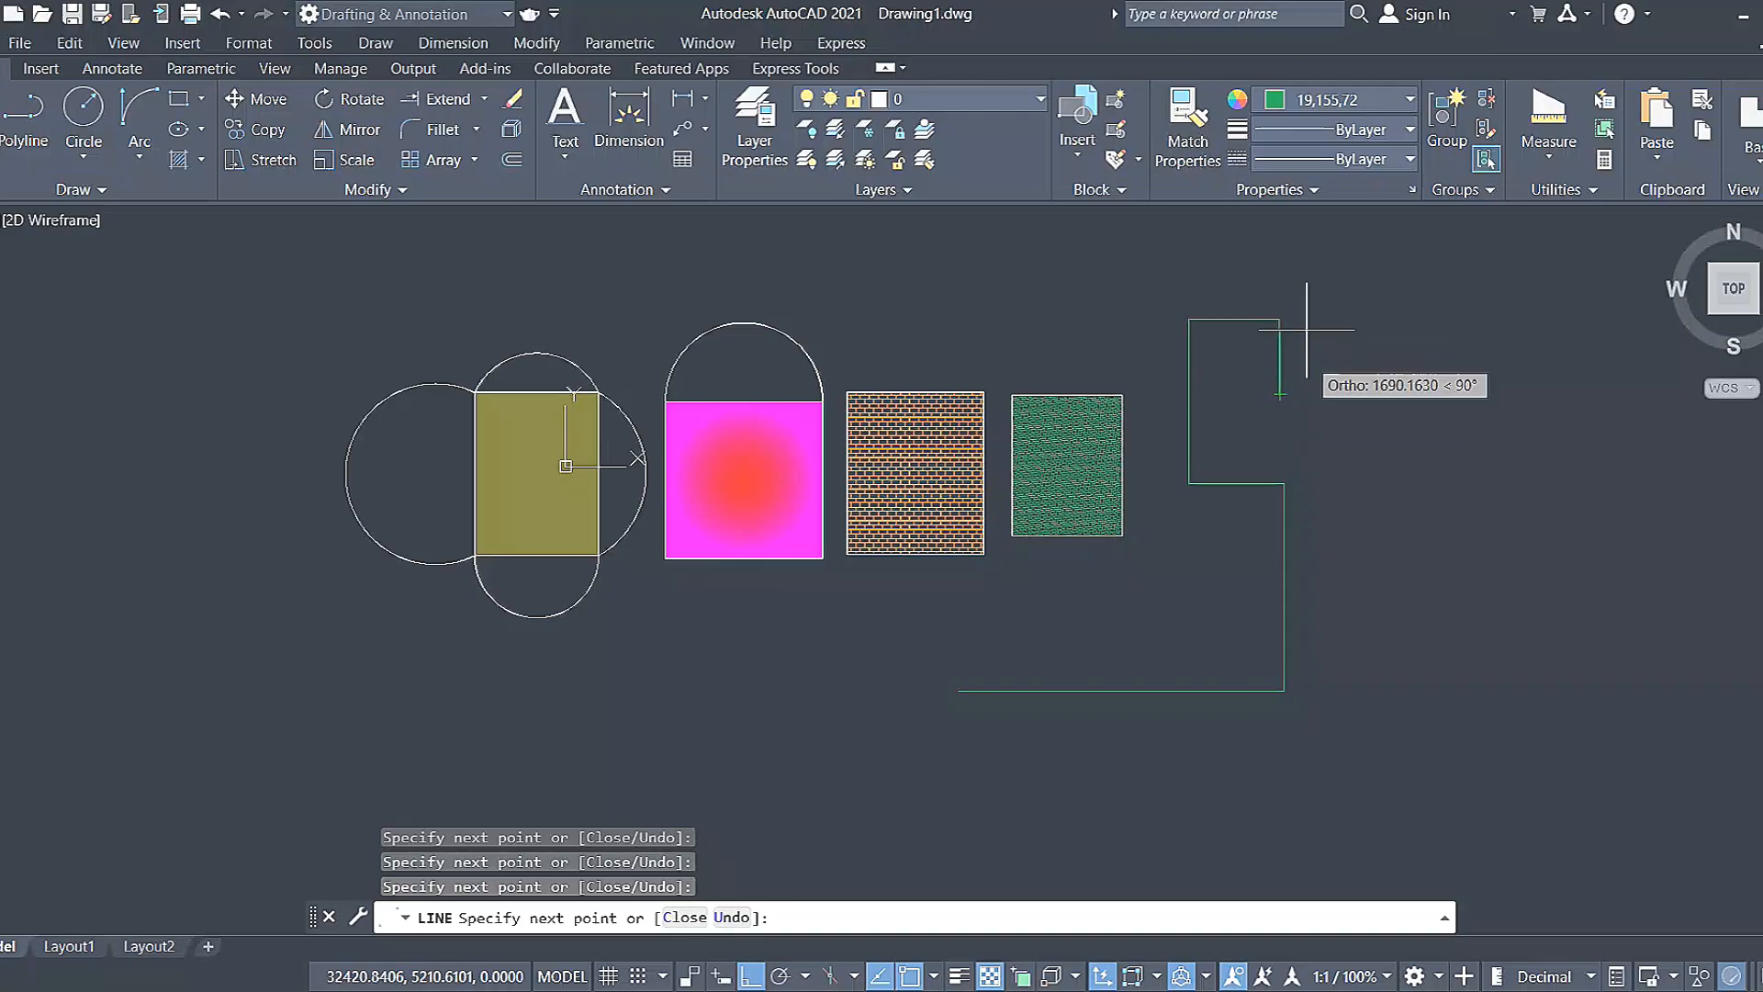
right_click(1311, 300)
click(1322, 343)
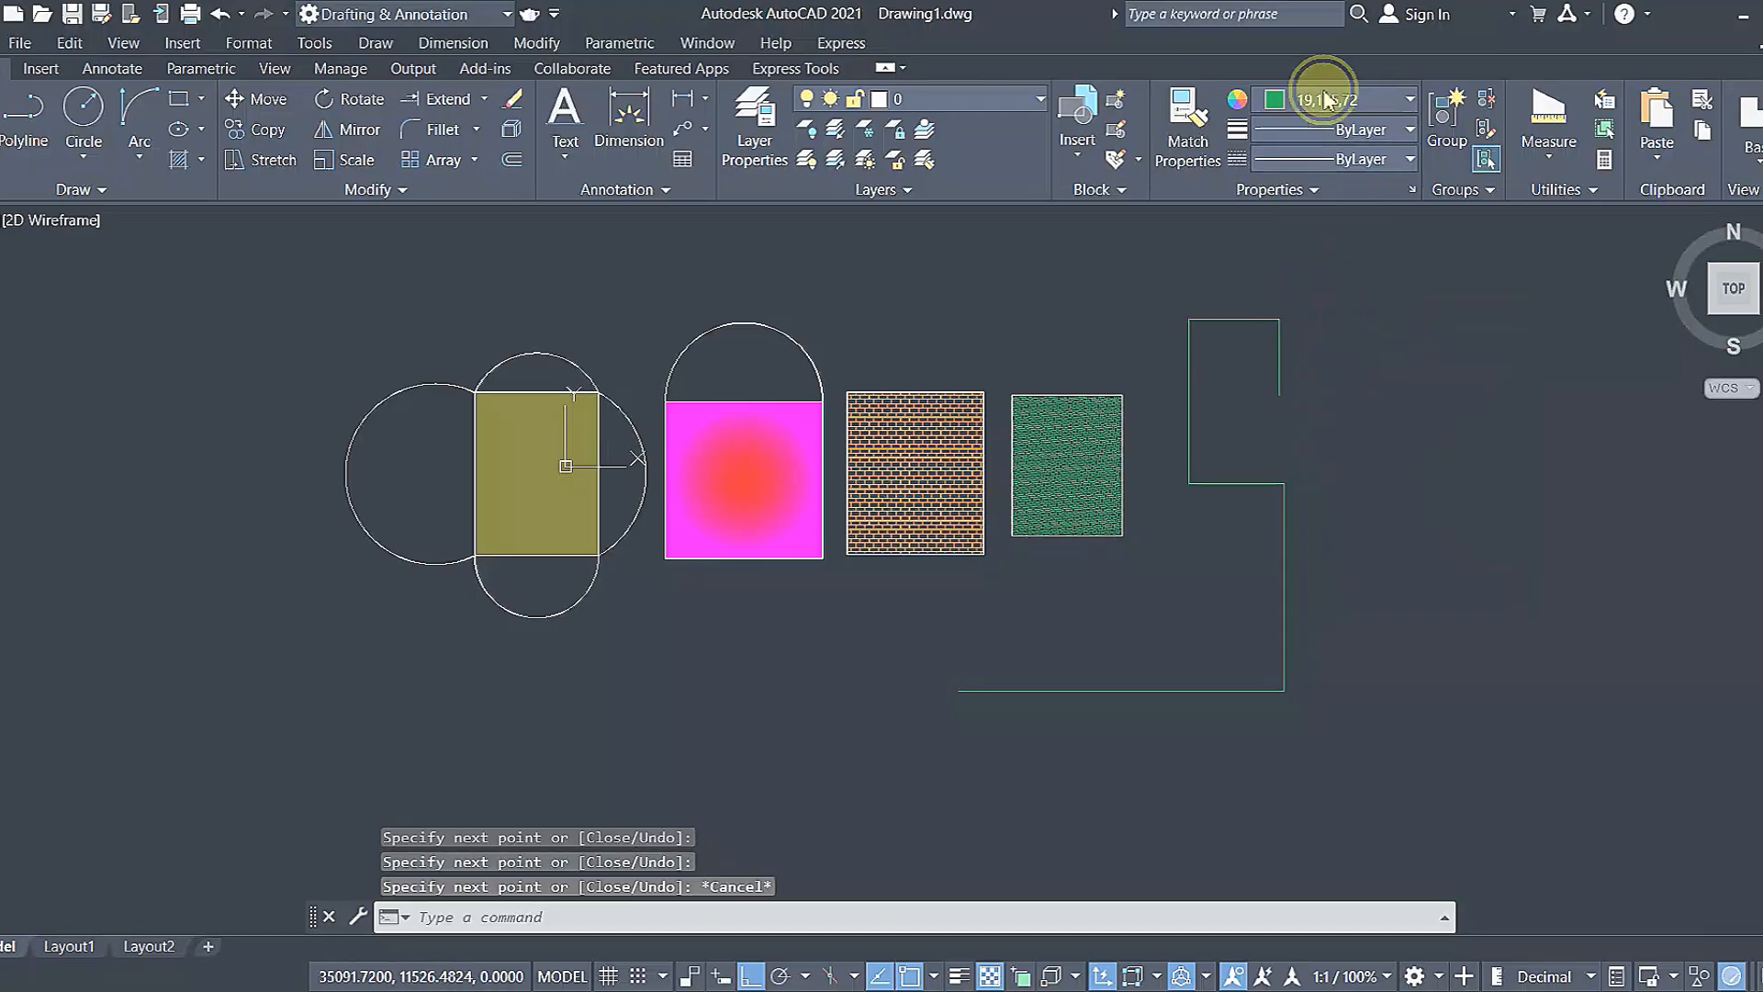
Set the current object color to red 237,31,36 and draw a stepped chain of six line segments crossing the green one.
click(1332, 98)
click(1341, 248)
click(3, 112)
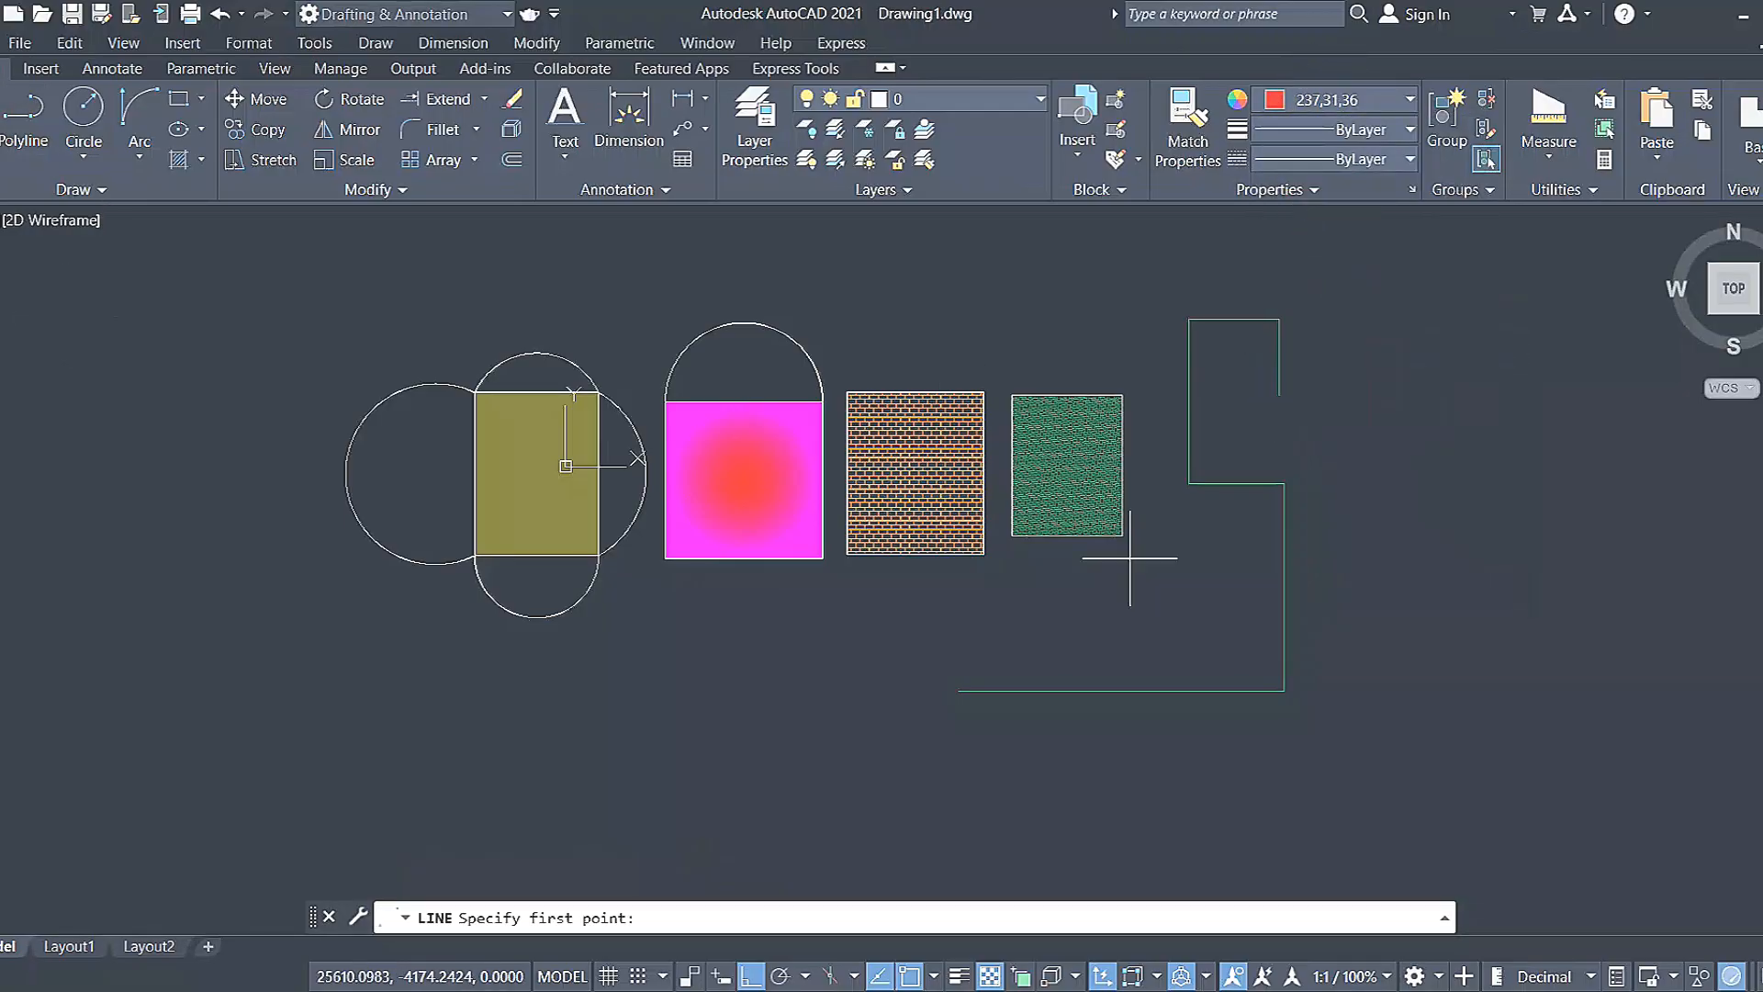
click(1137, 618)
click(1250, 617)
click(1250, 533)
click(1370, 533)
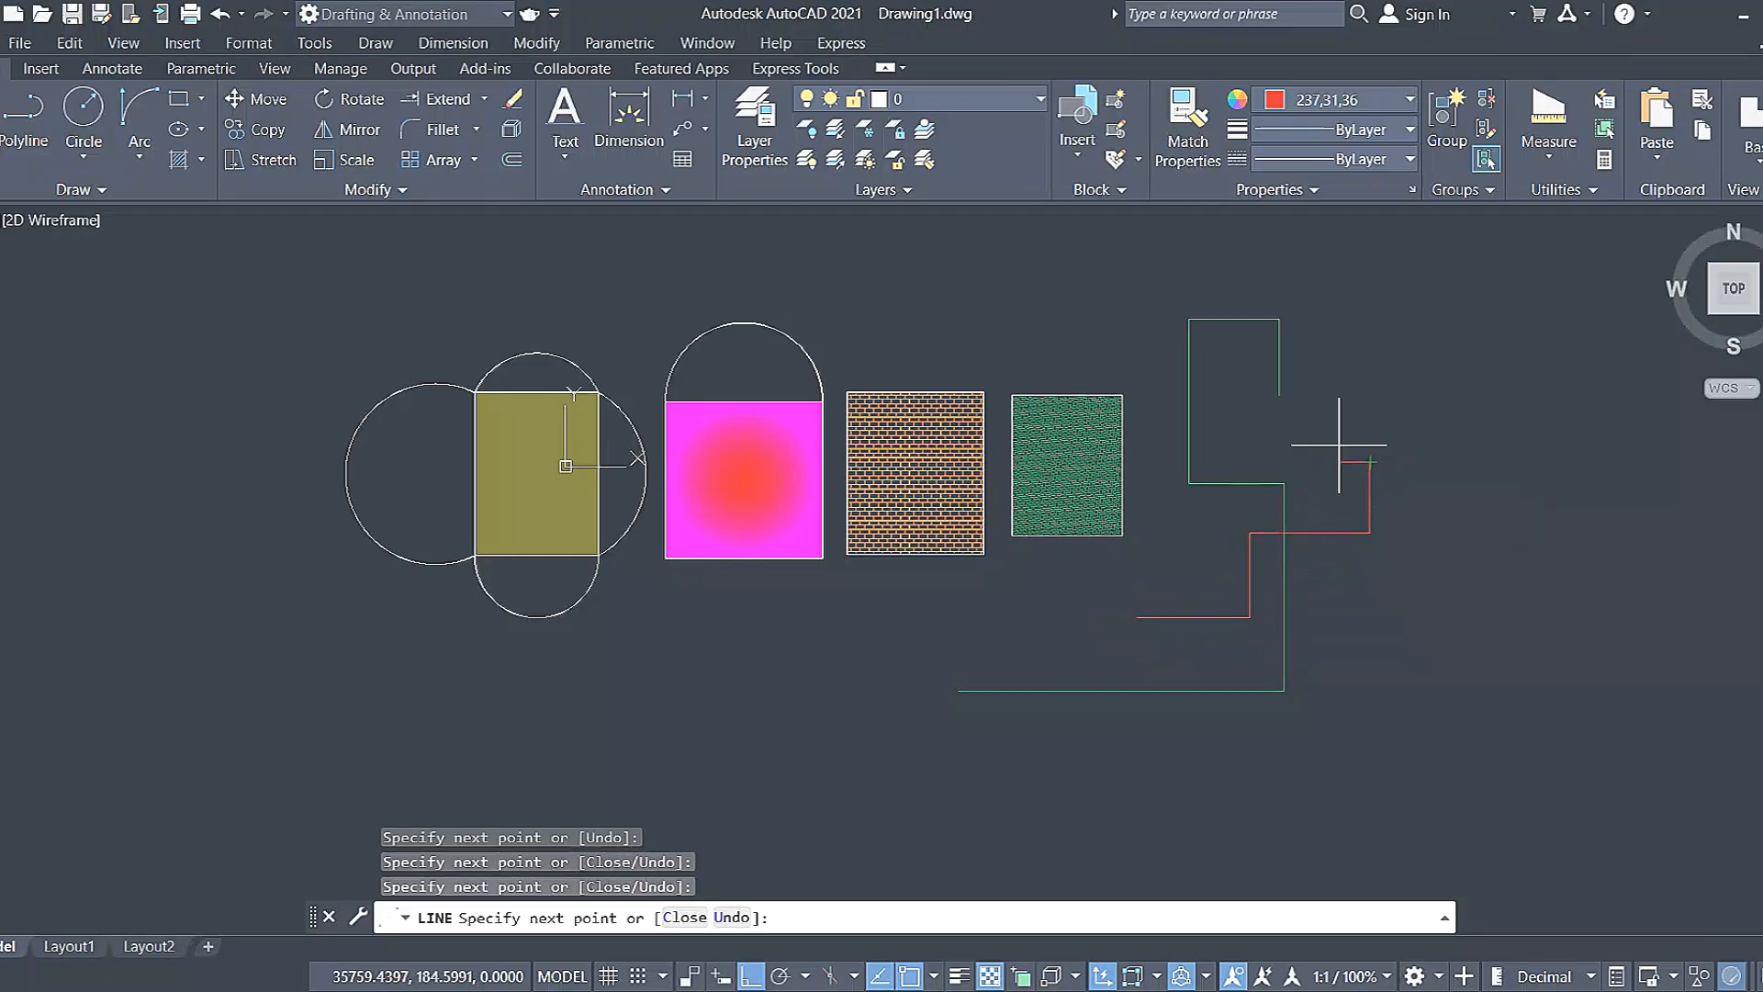
click(1370, 464)
click(1255, 463)
click(1251, 403)
right_click(1251, 405)
click(1304, 441)
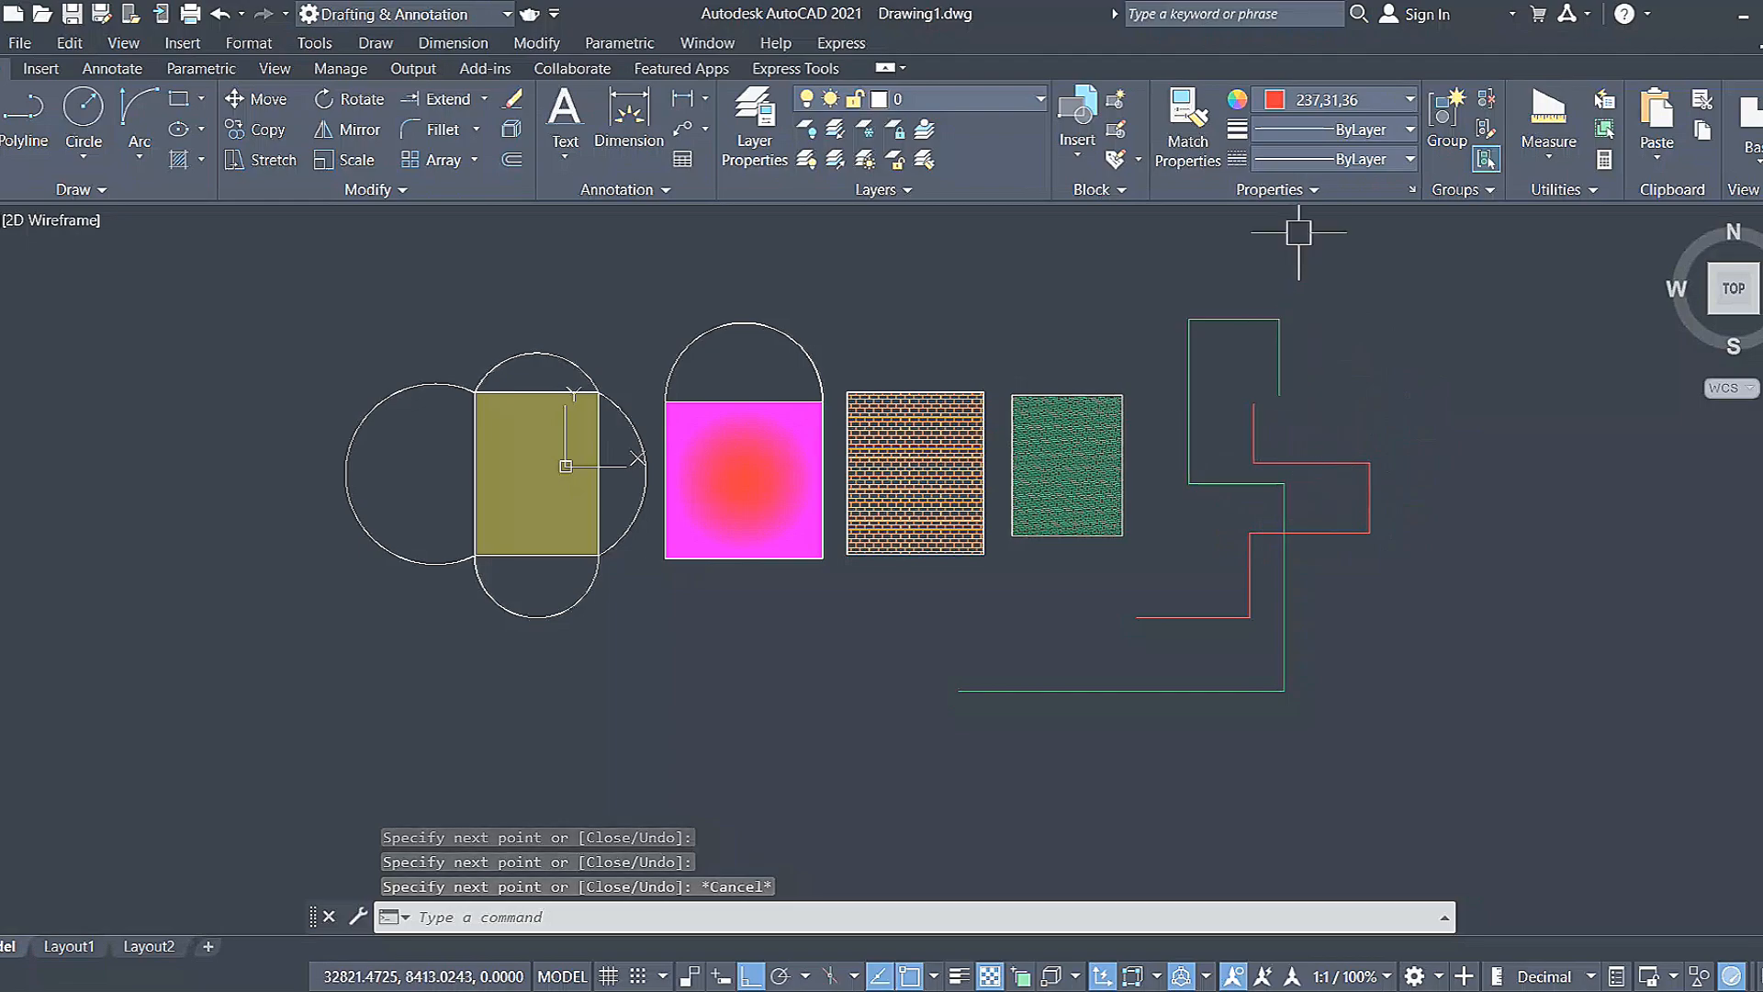
click(1319, 103)
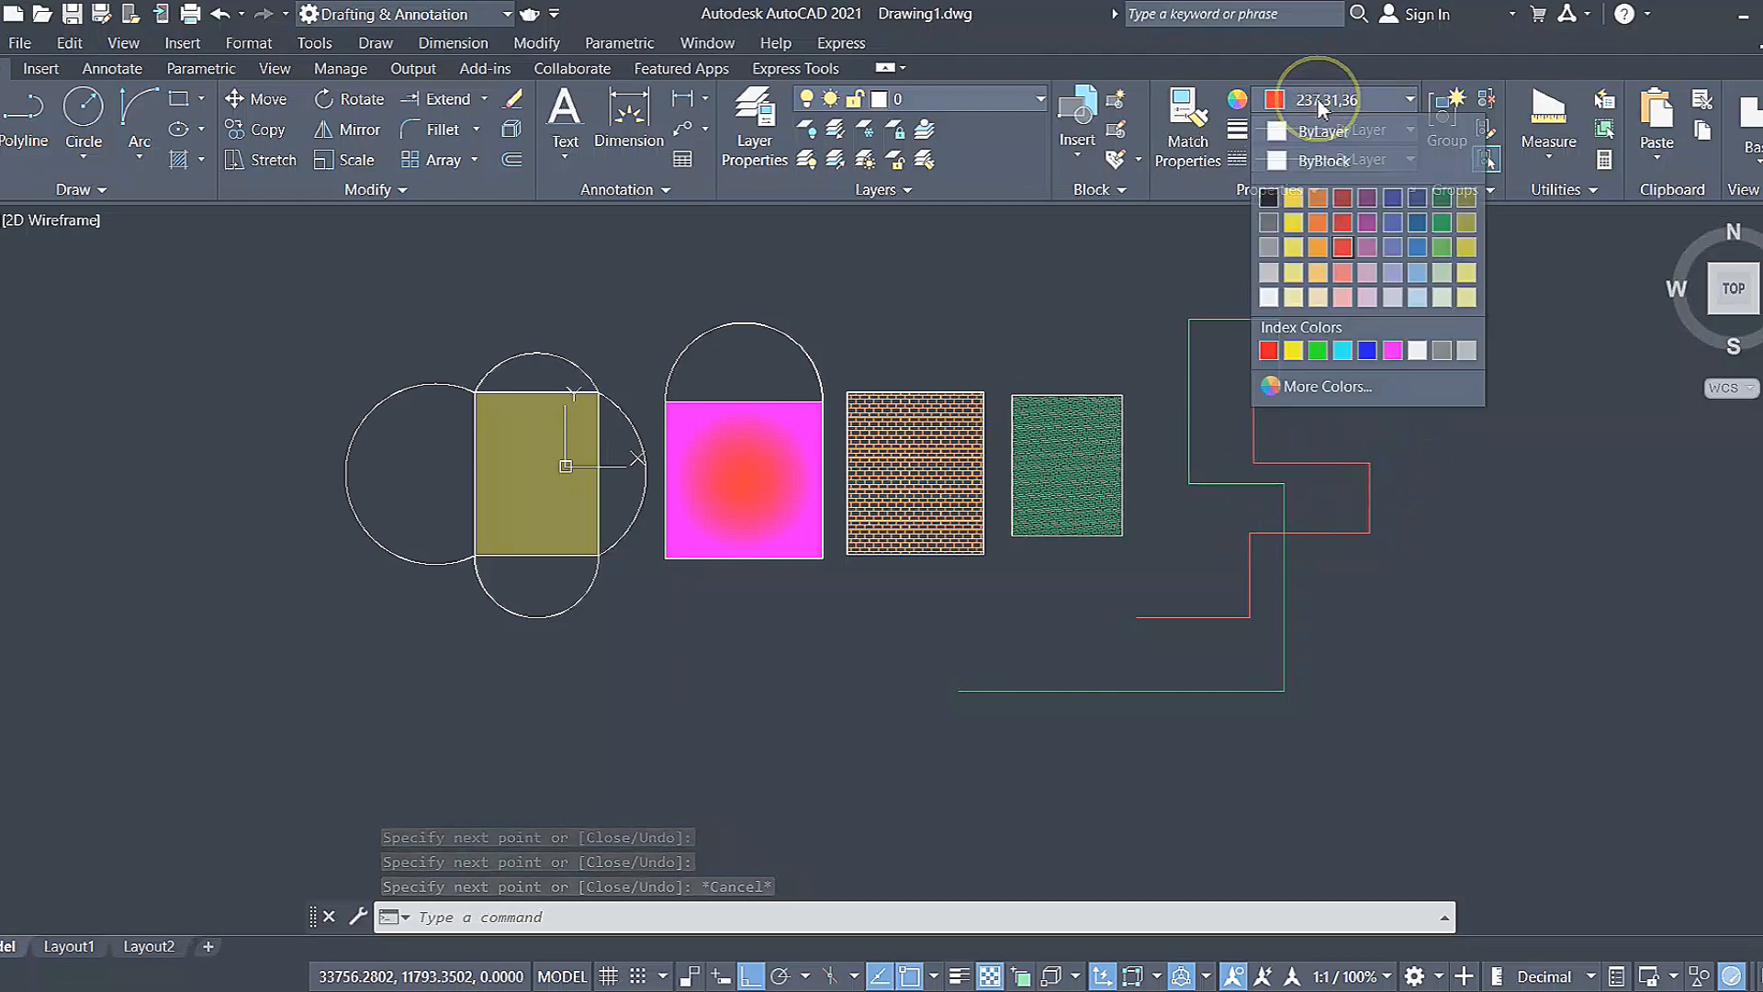
click(1344, 247)
Apply the green line's properties to the green-hatched rectangle's outline with Match Properties and undo the change.
scroll(1076, 520, up, 2)
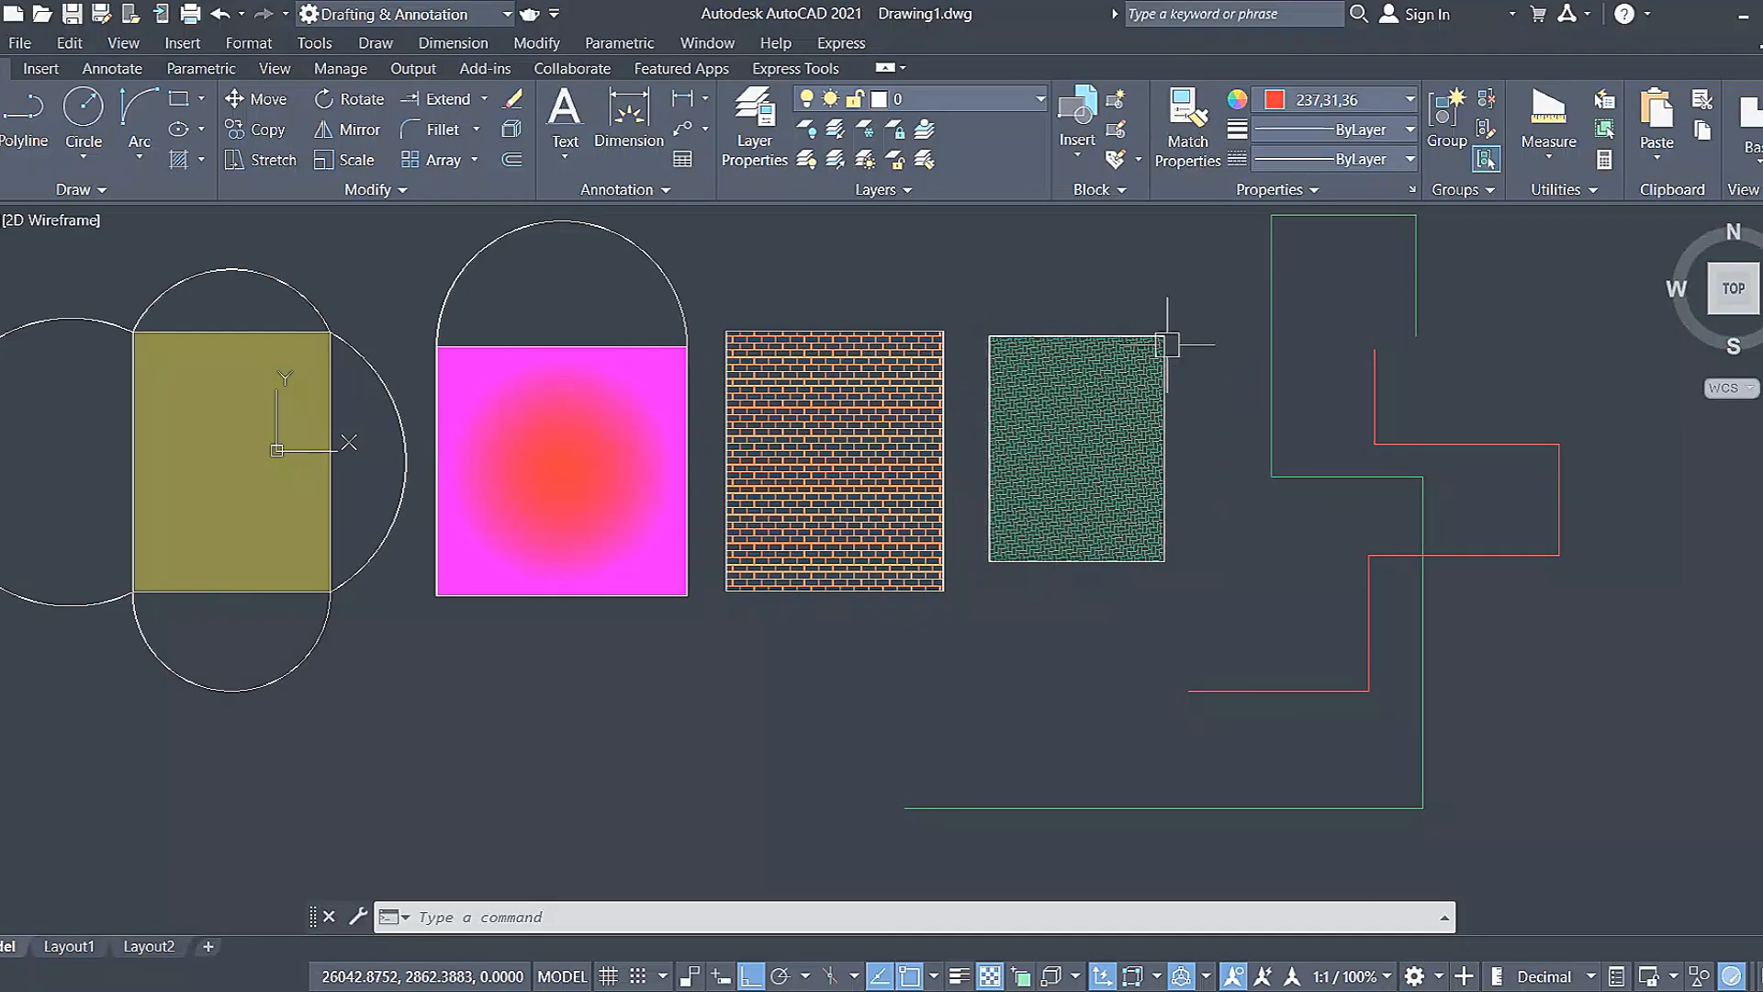
scroll(1171, 329, up, 2)
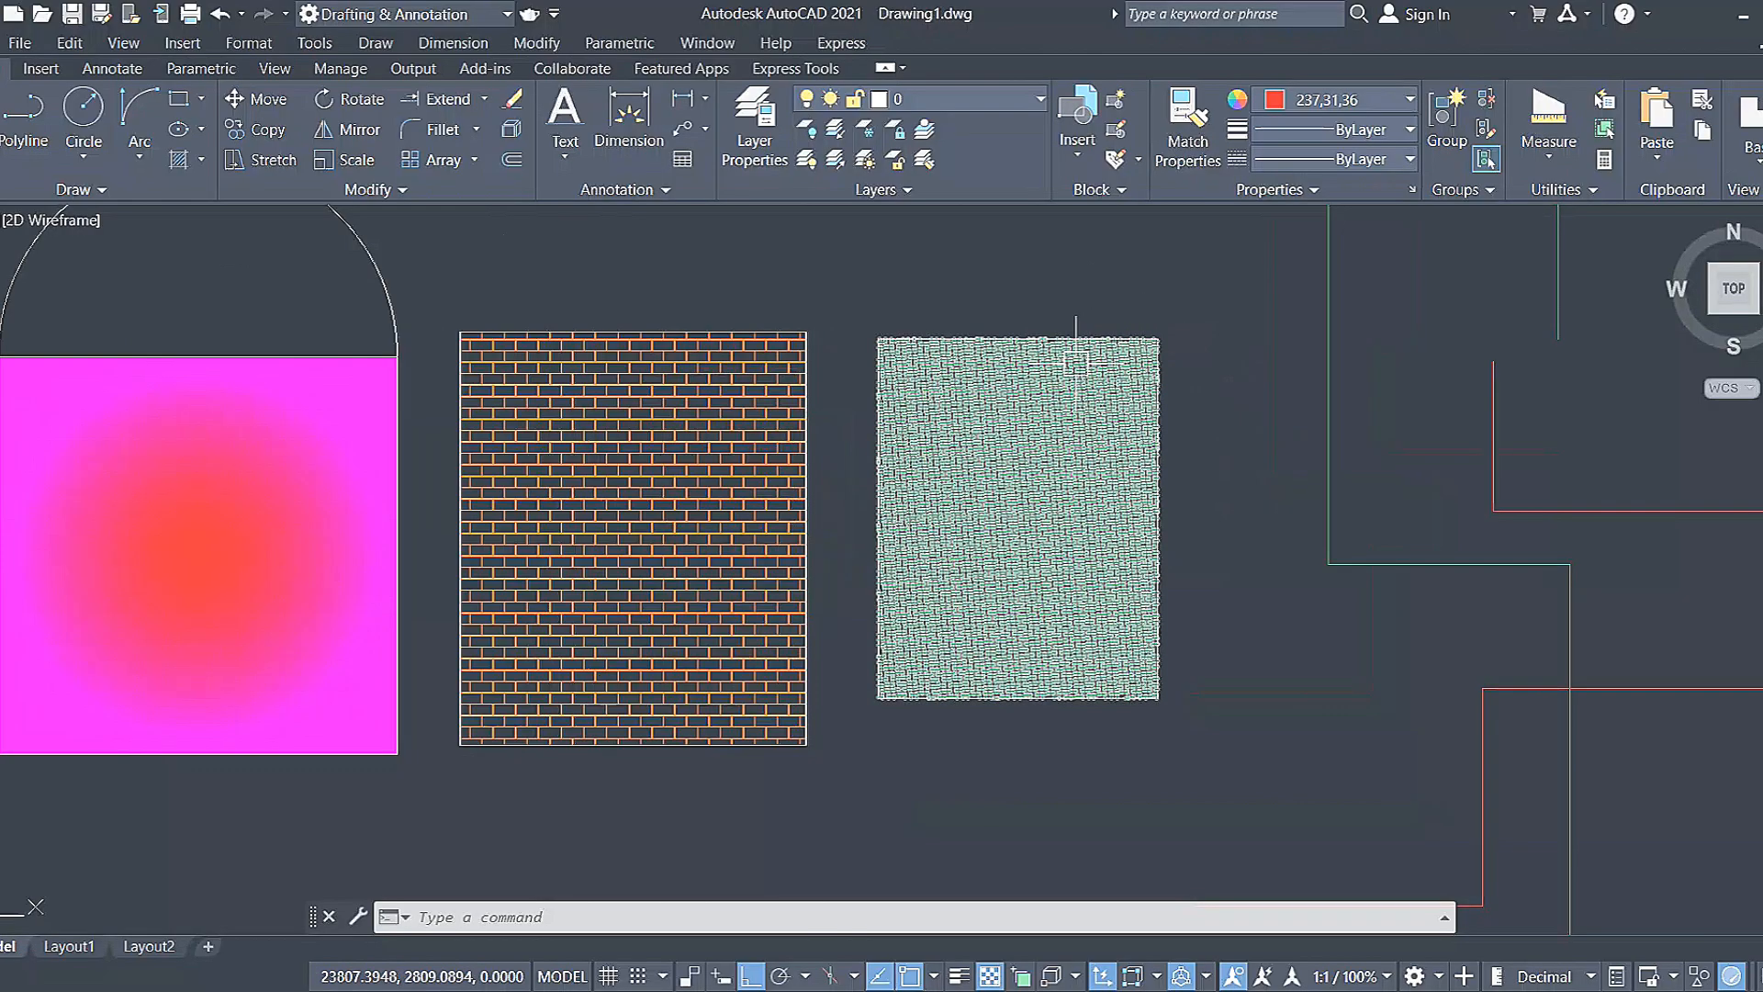
click(1186, 159)
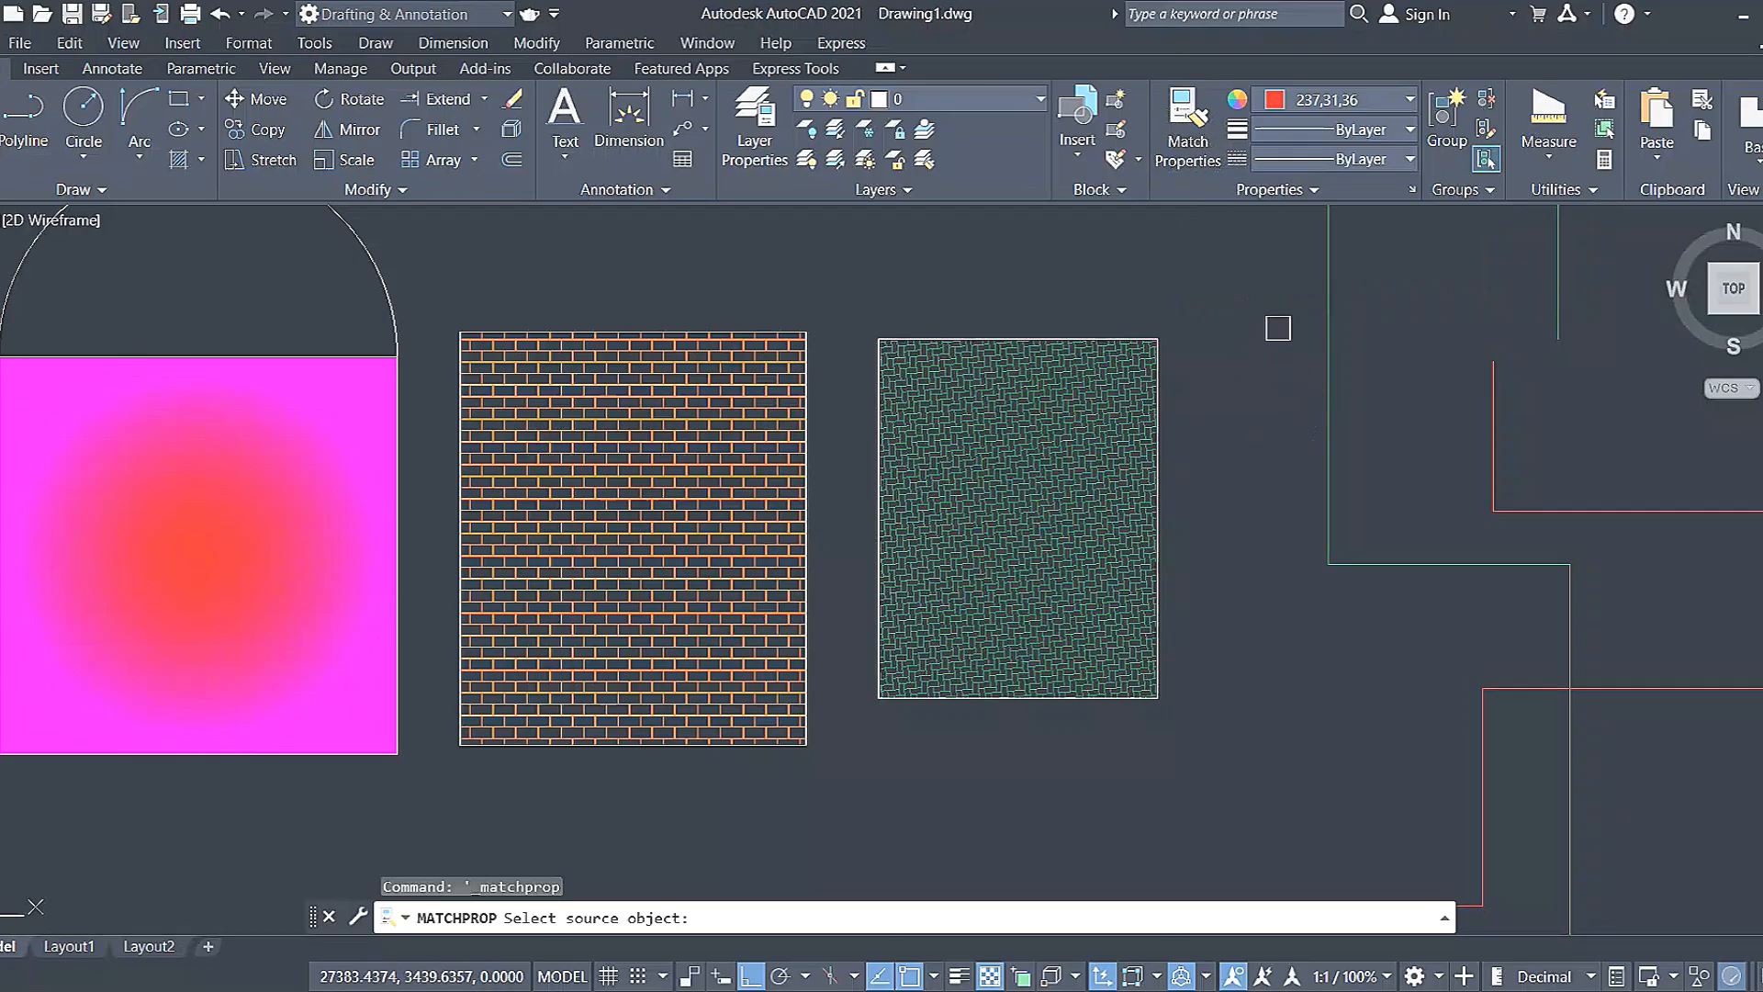
click(1328, 307)
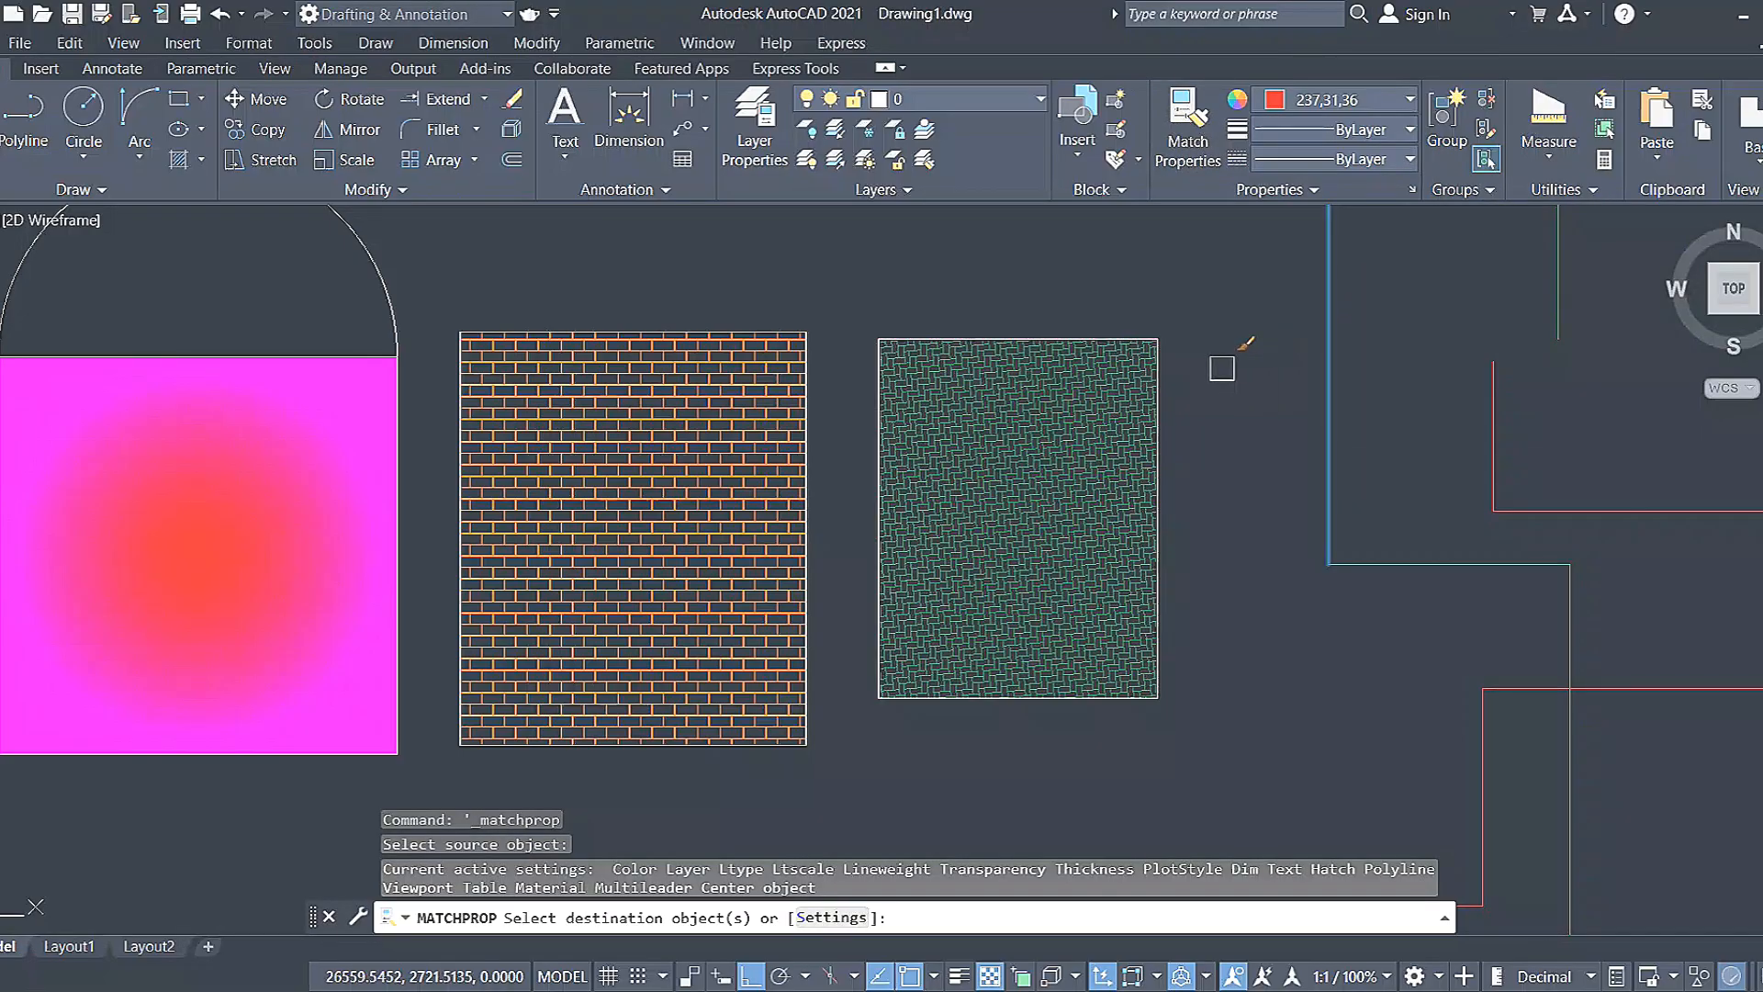
click(1154, 367)
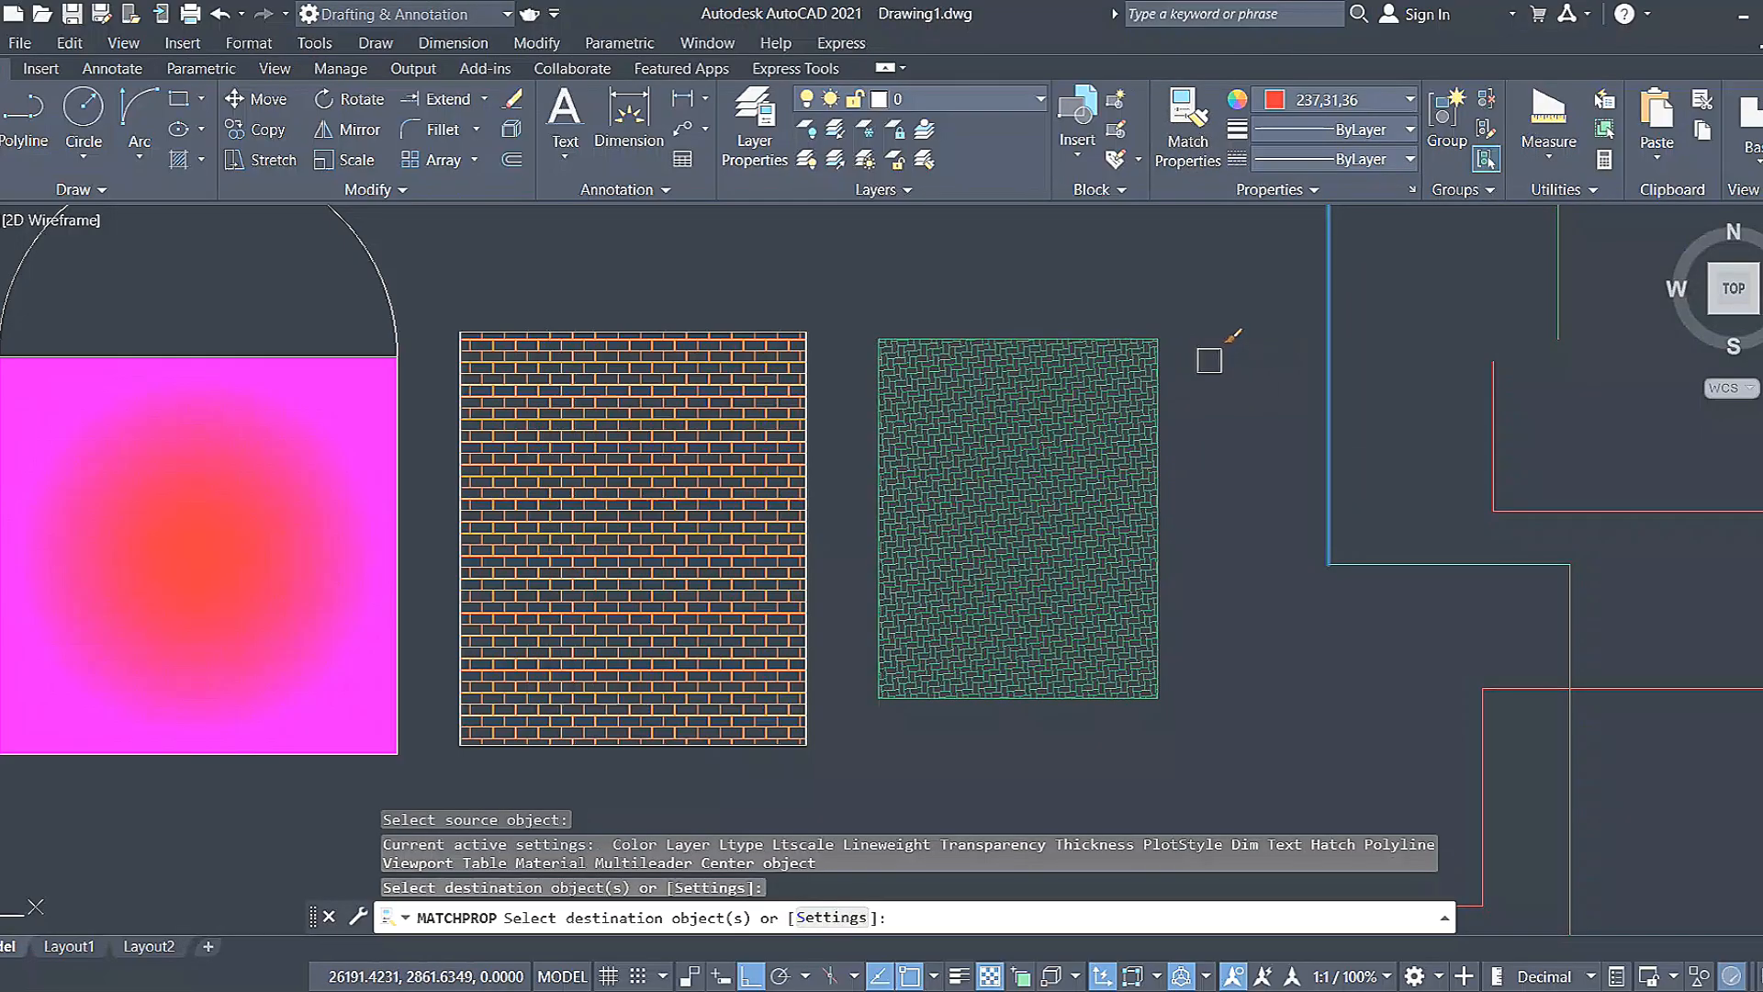
key(Escape)
key(ctrl+z)
key(ctrl+z)
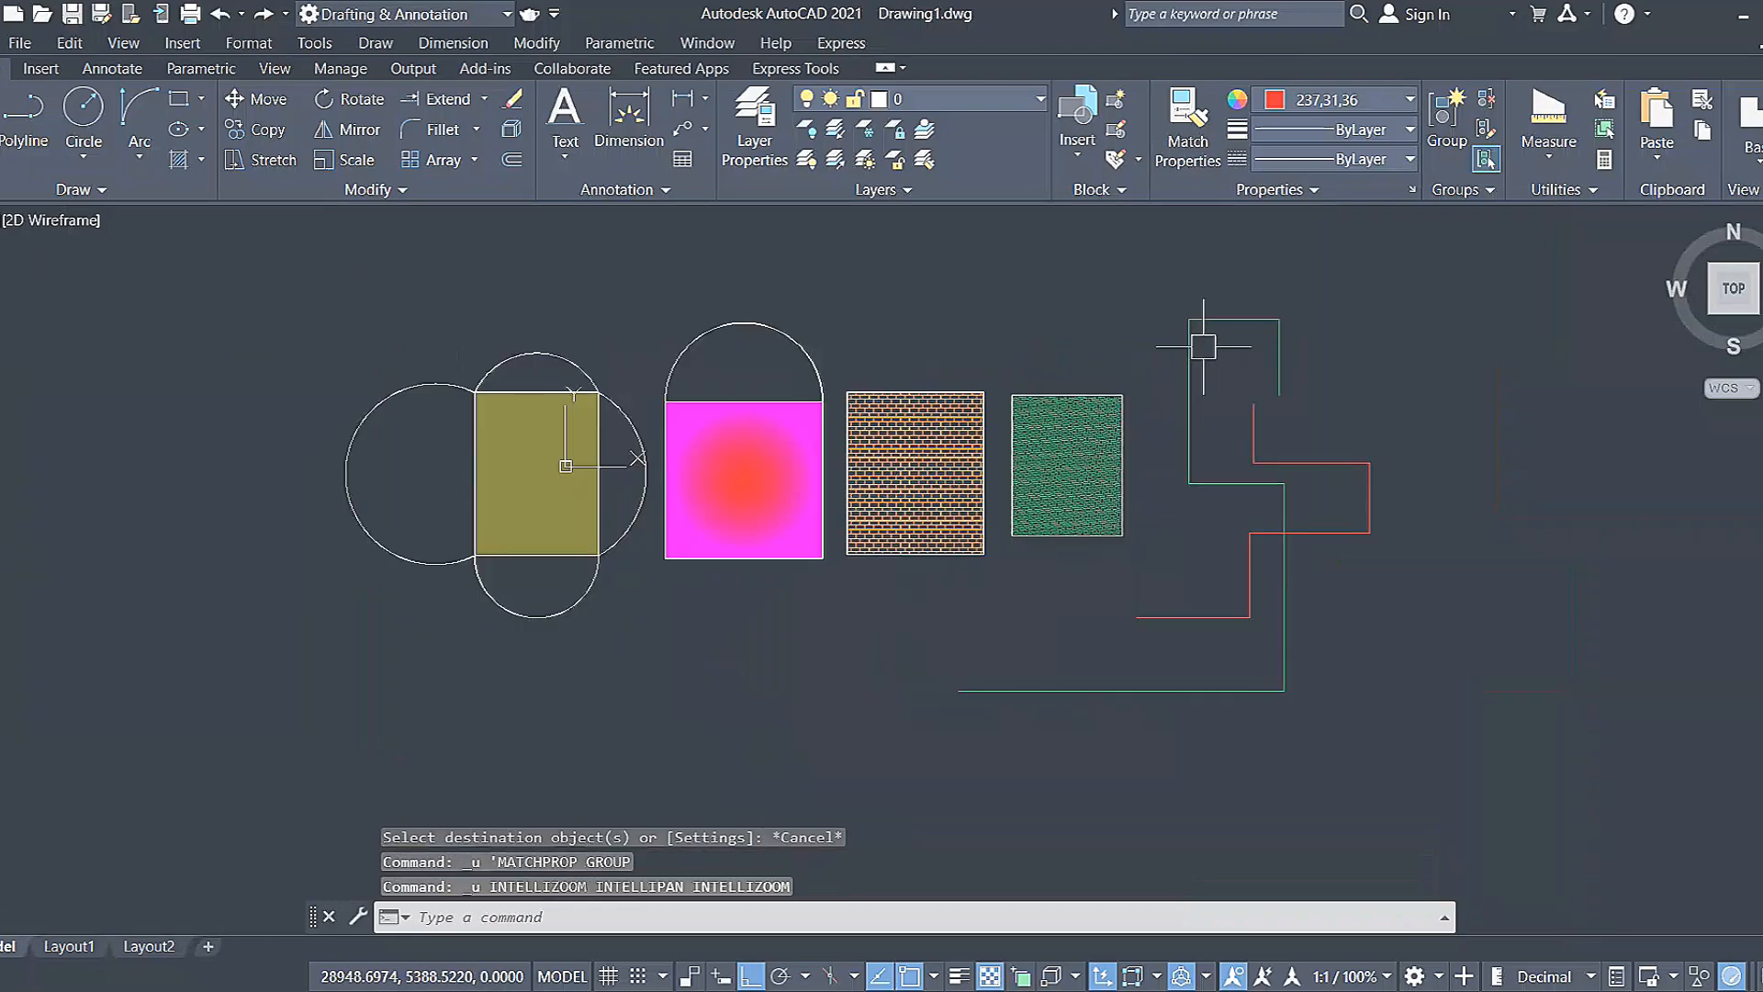
Use Match Properties to copy the green line's properties onto the outline of the green-hatched rectangle.
scroll(1153, 374, down, 2)
scroll(1138, 393, up, 4)
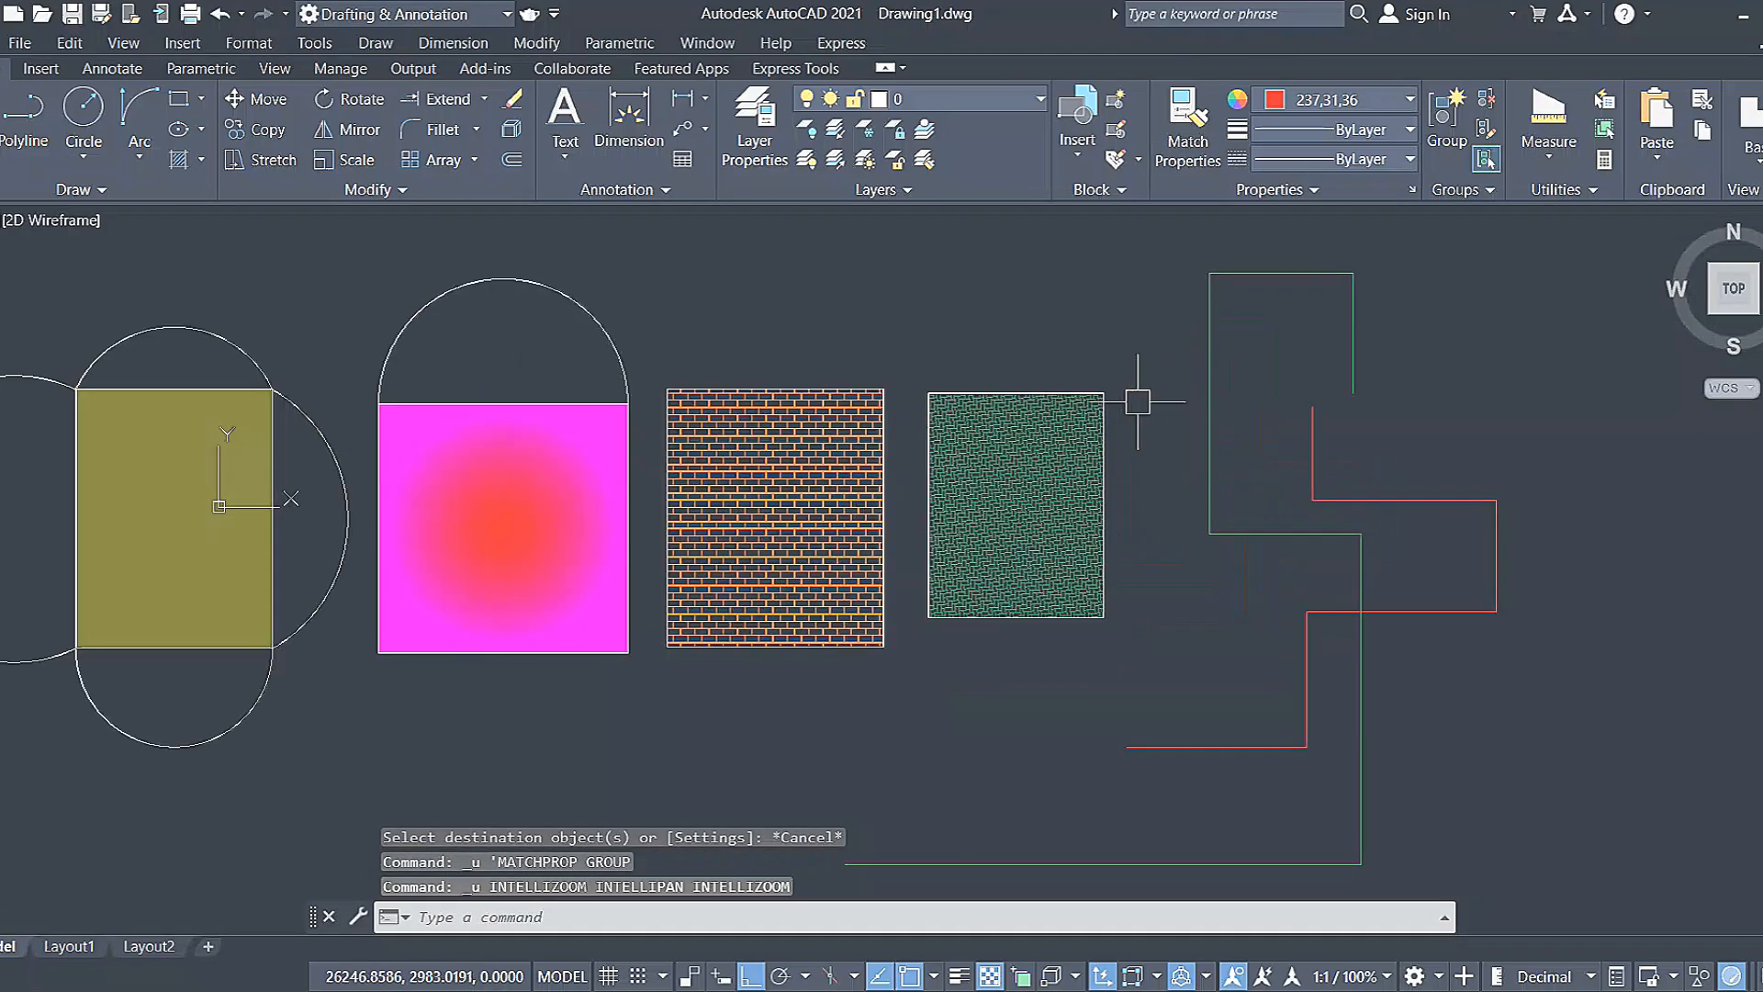
click(1181, 138)
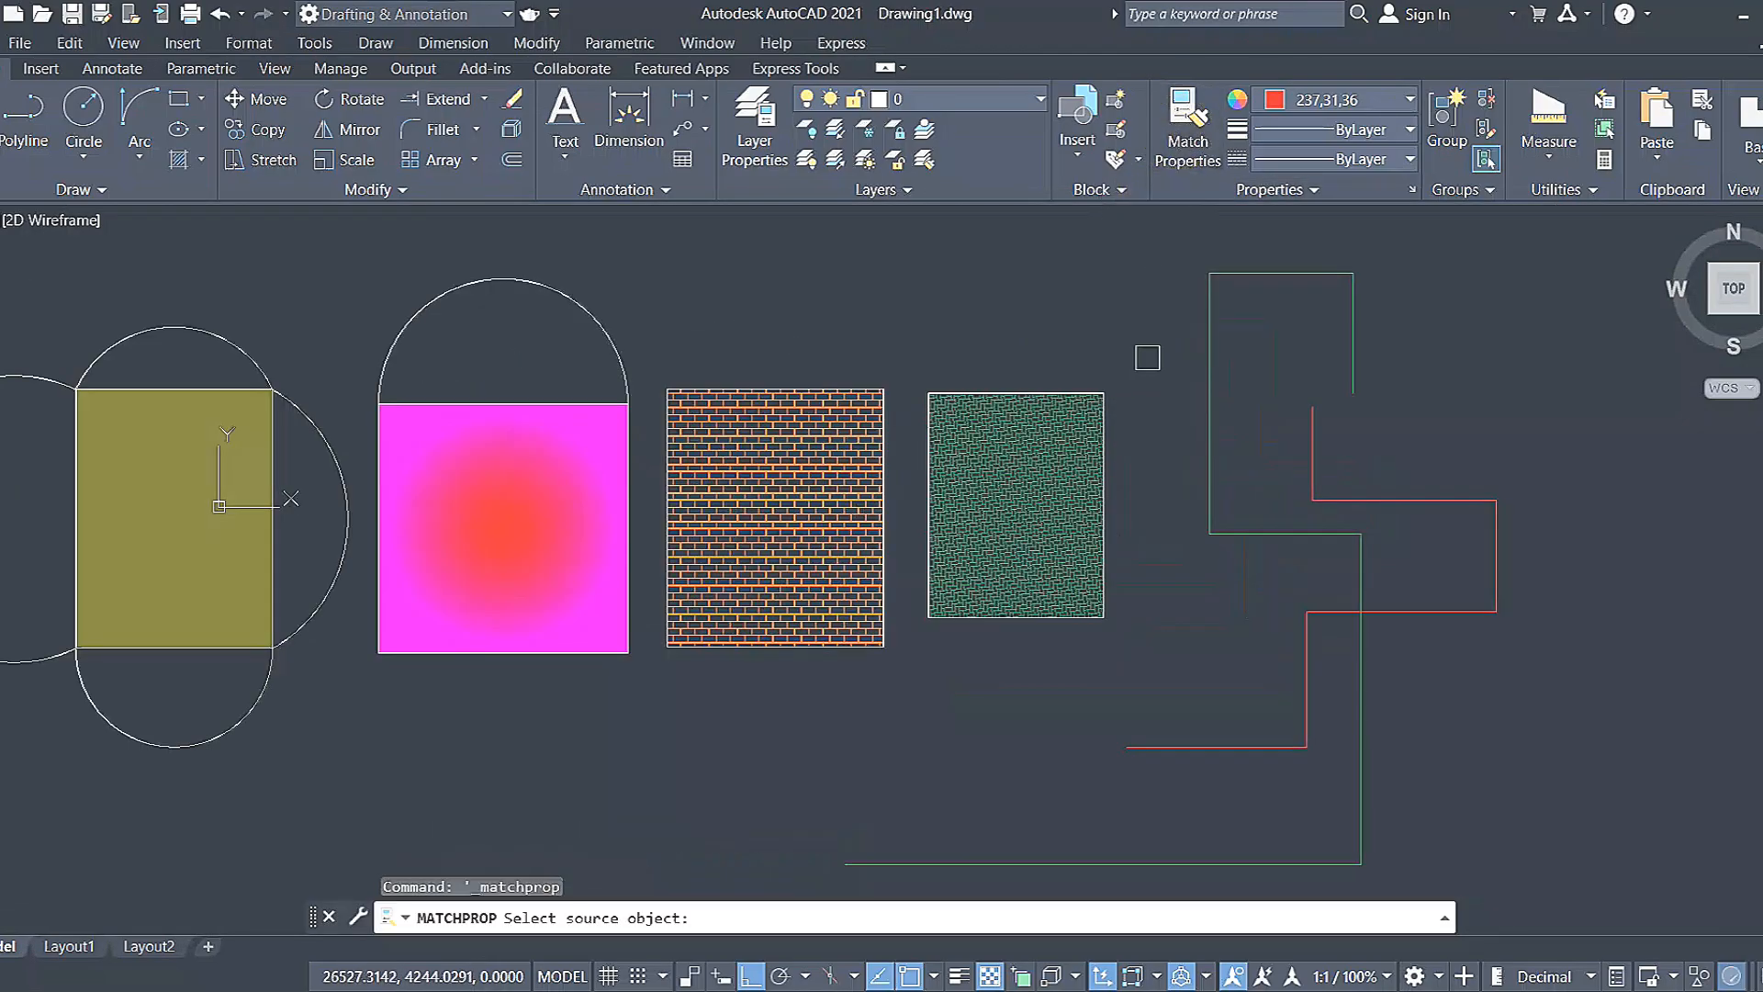
click(1210, 327)
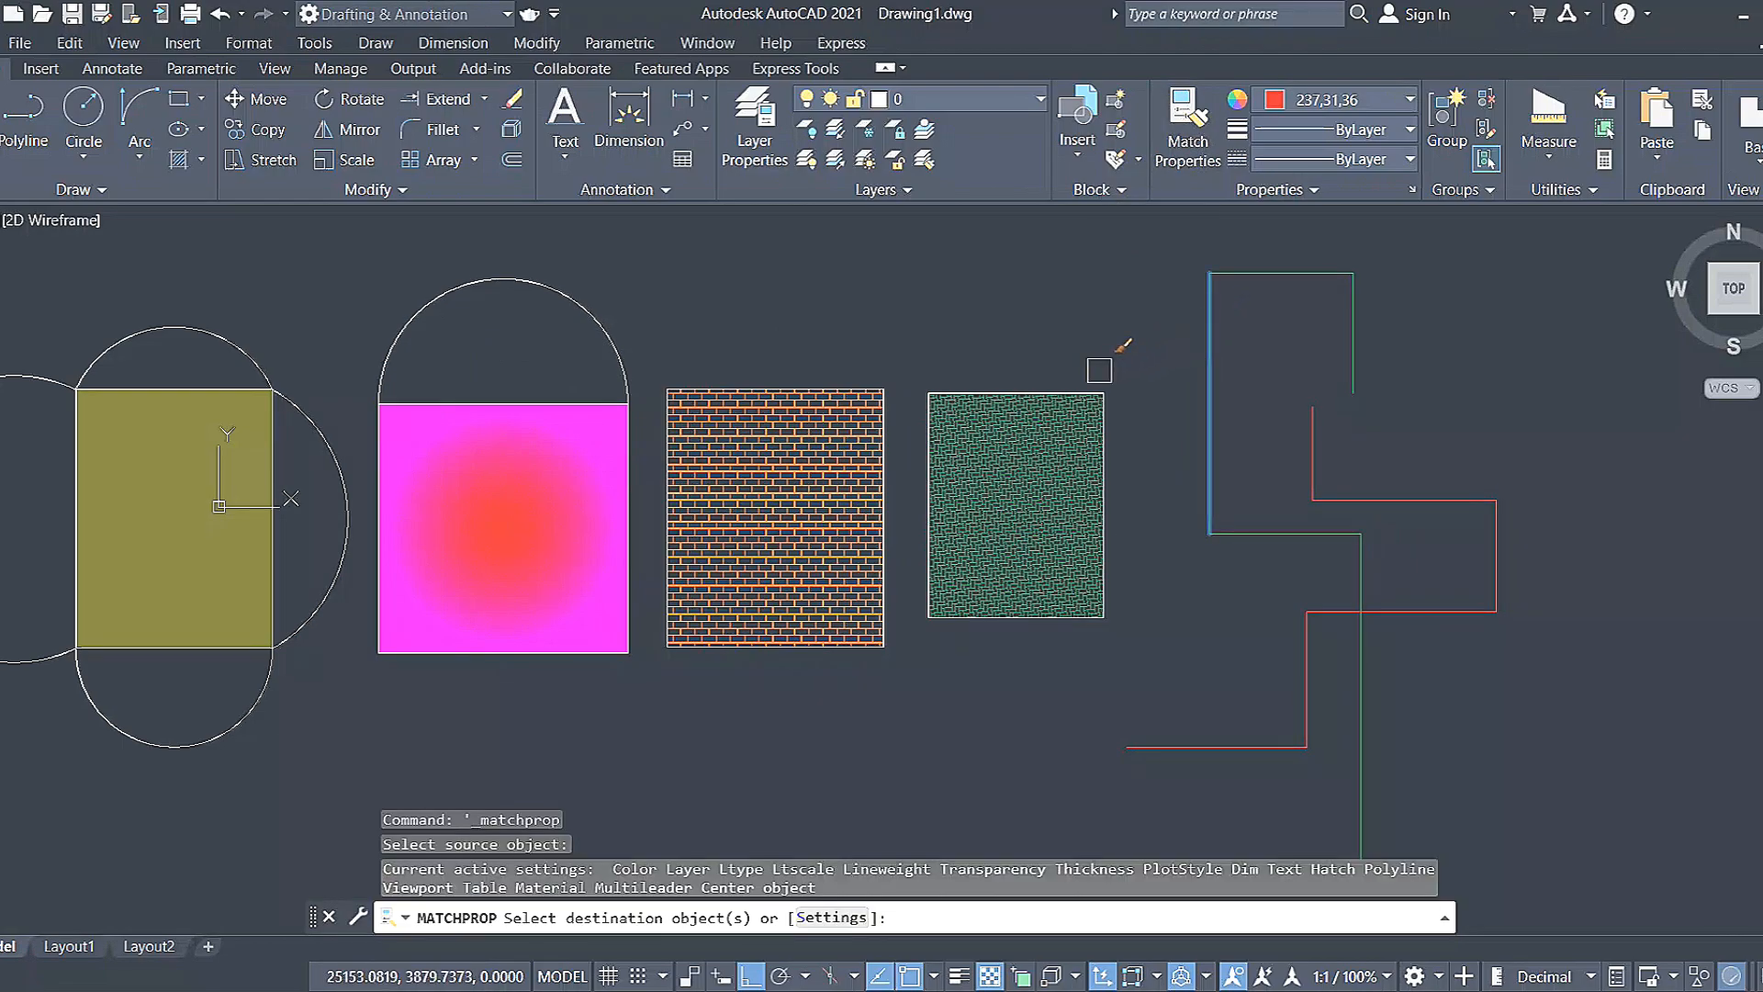
click(1068, 384)
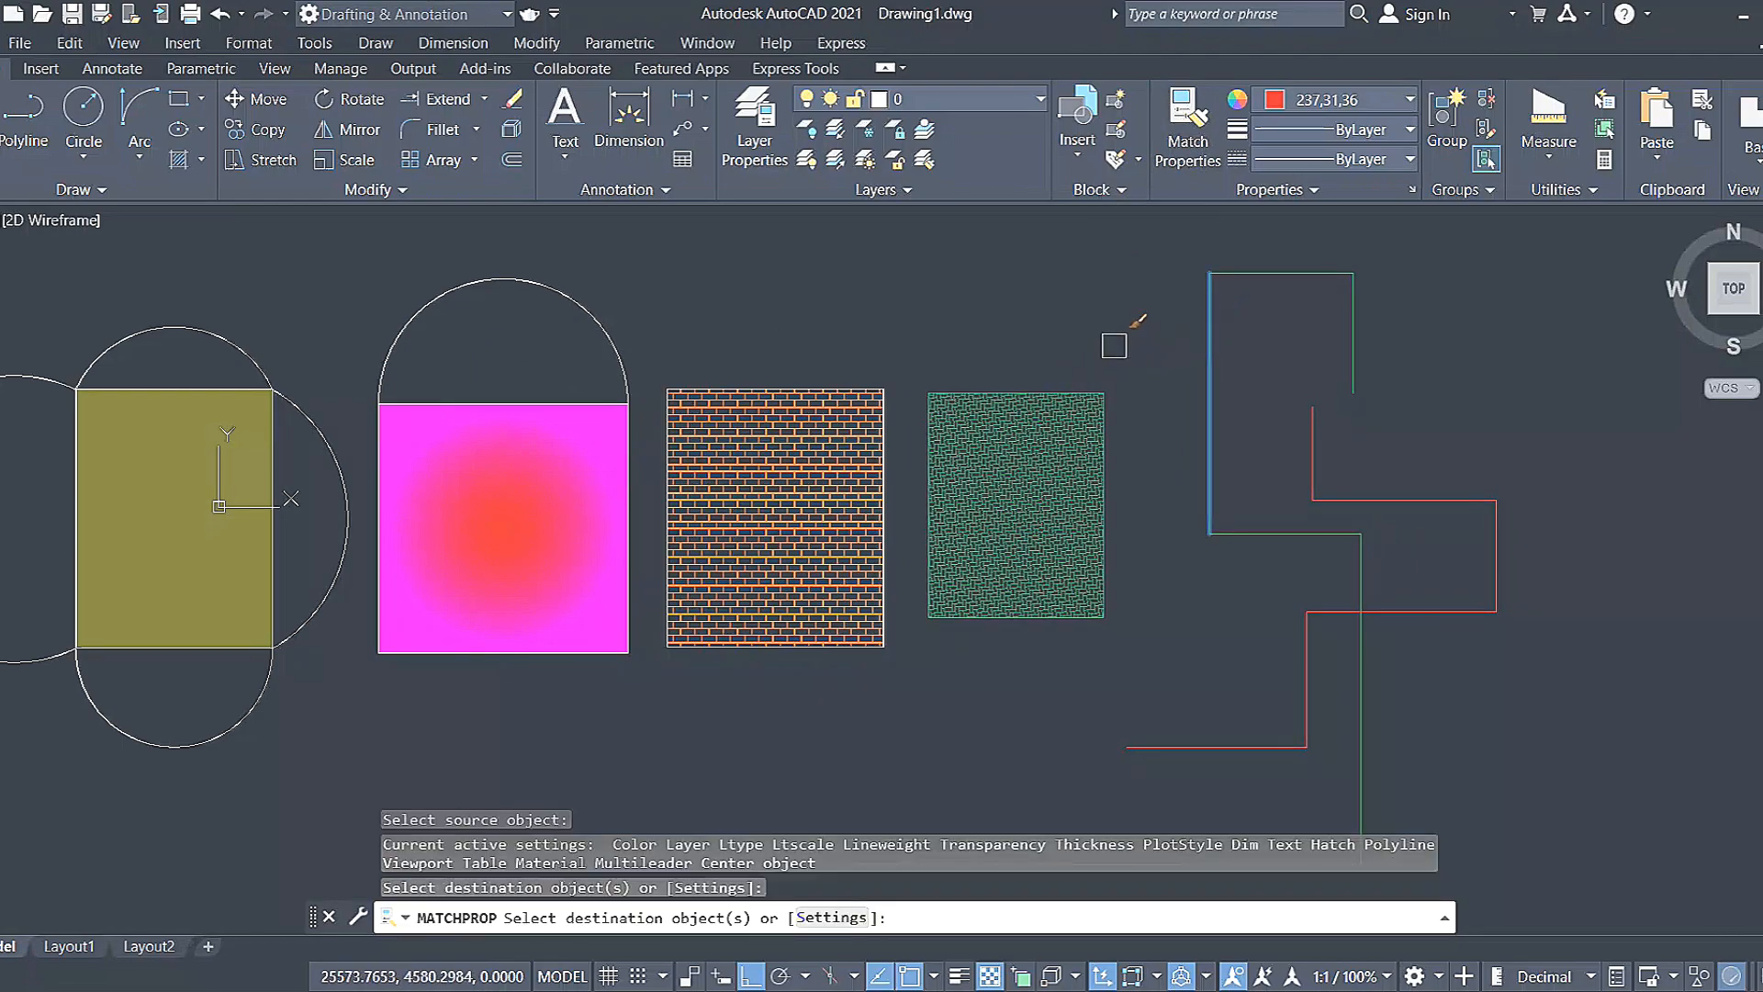
key(Escape)
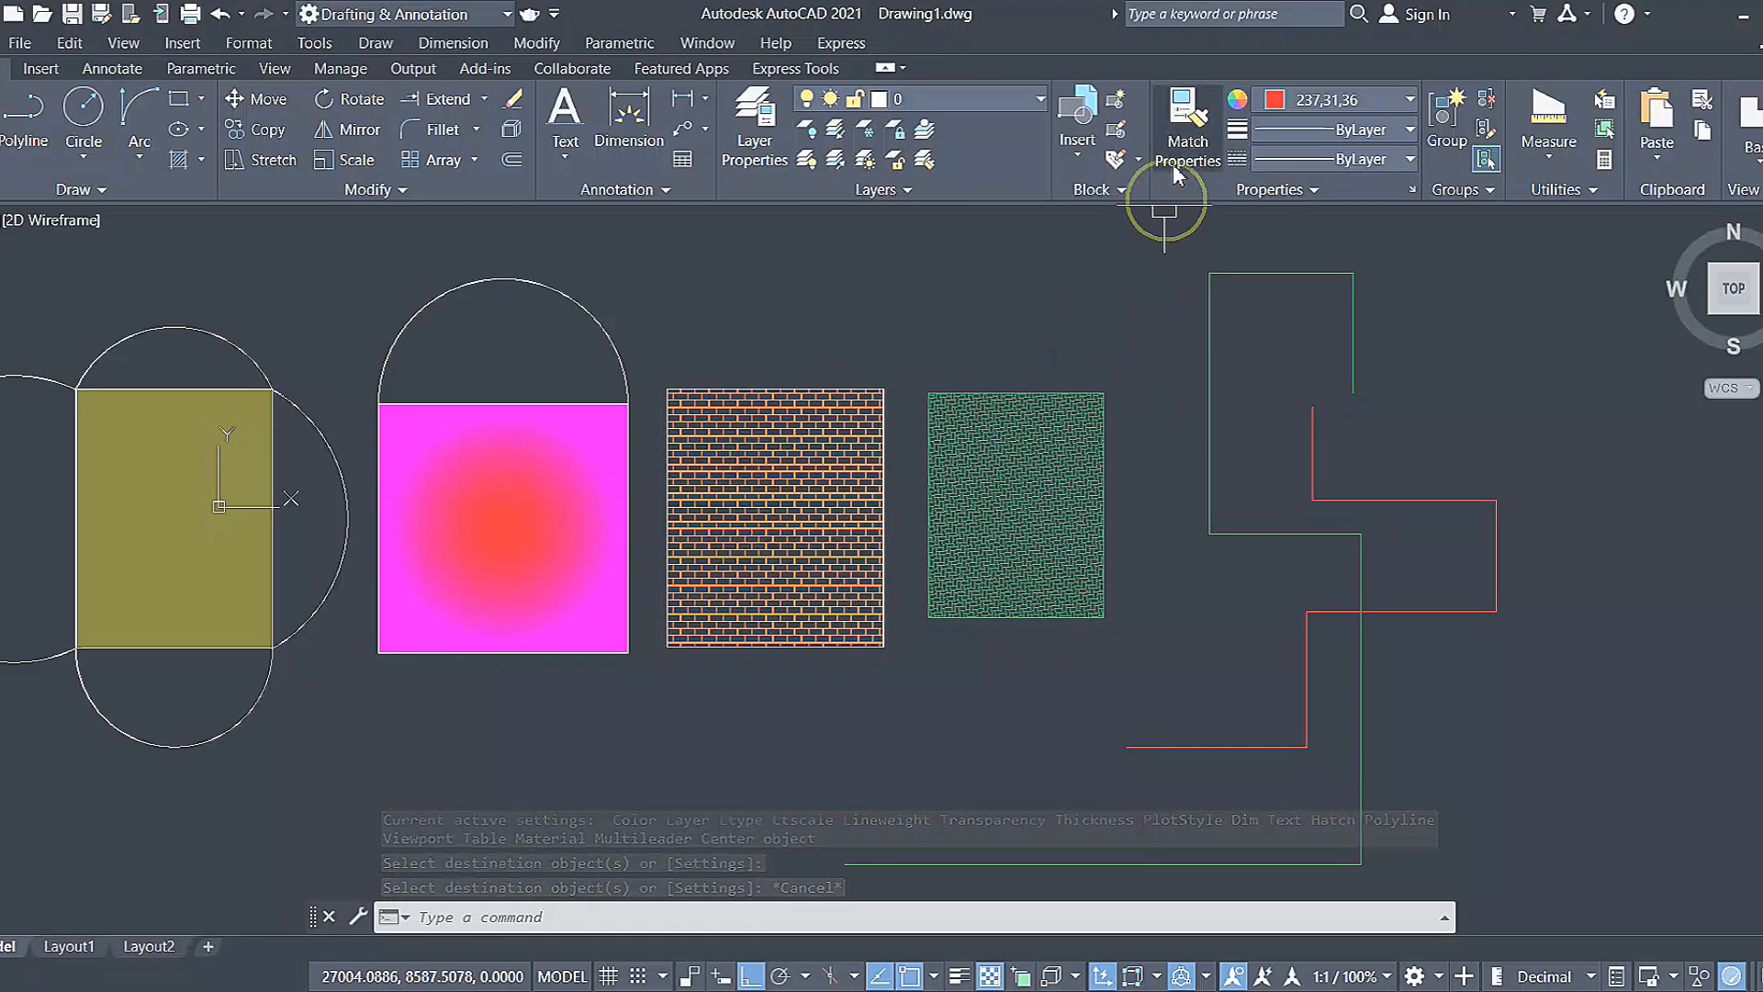
Use Match Properties to copy the red line's properties onto the brick-hatched rectangle, covering both its outline and its hatch.
click(1186, 127)
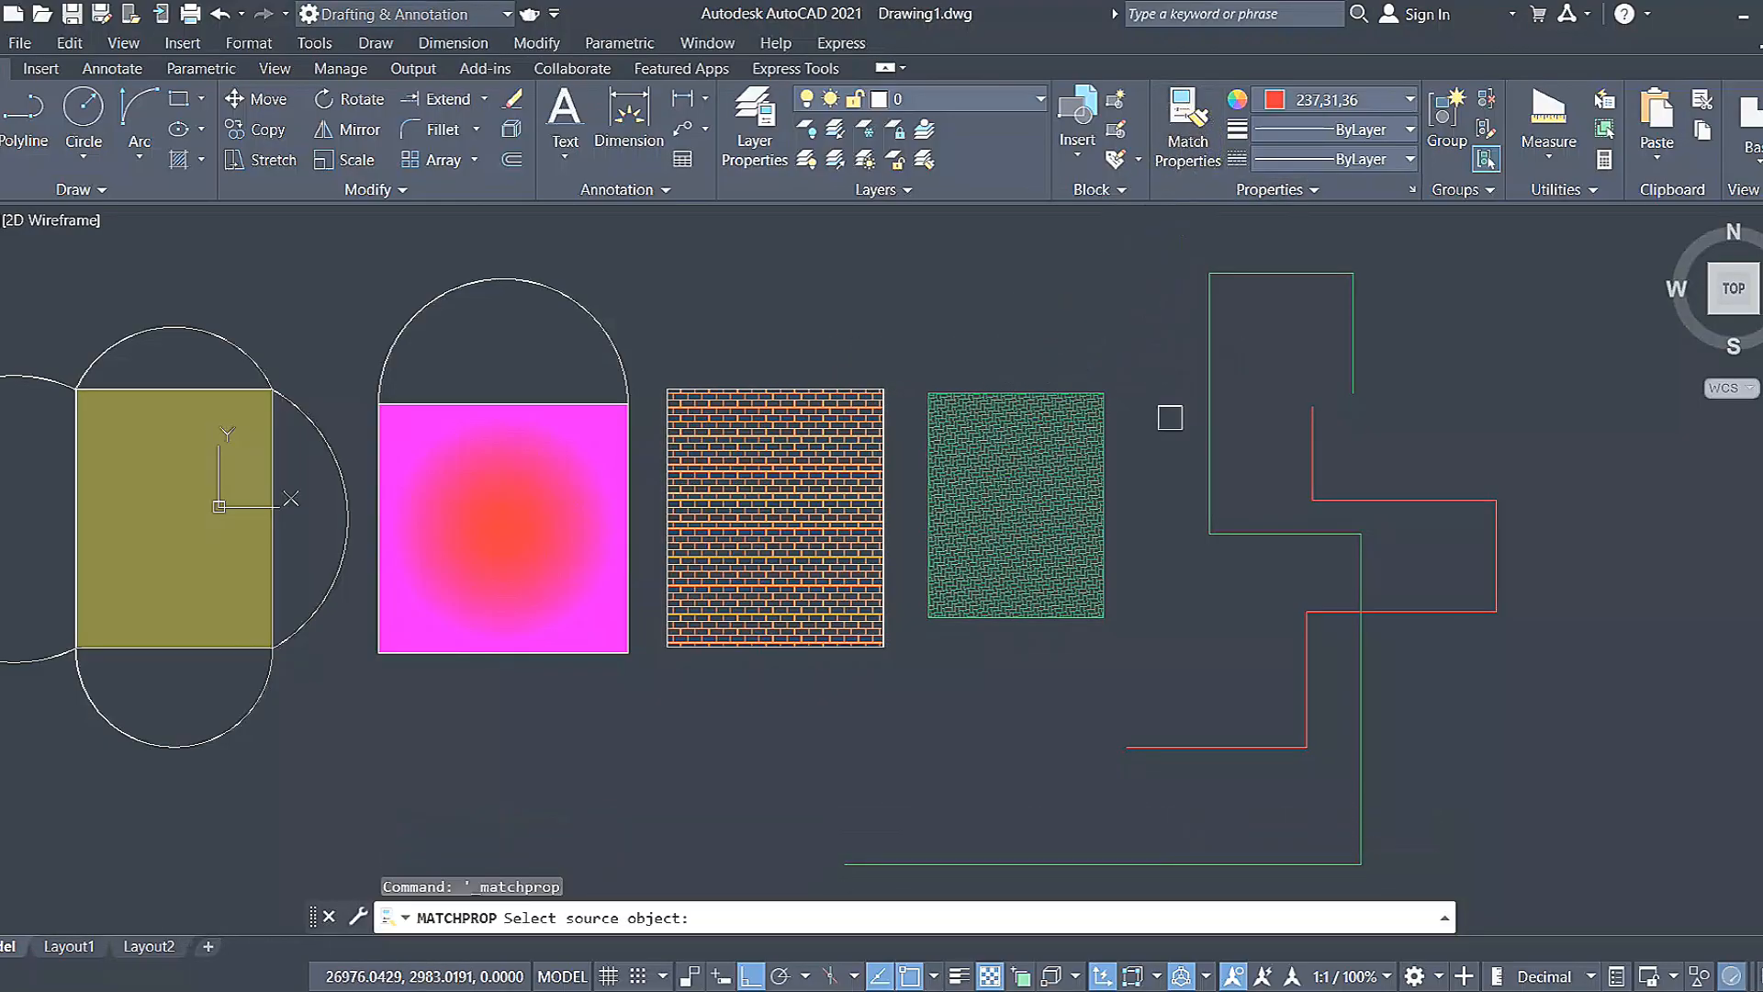
click(1424, 503)
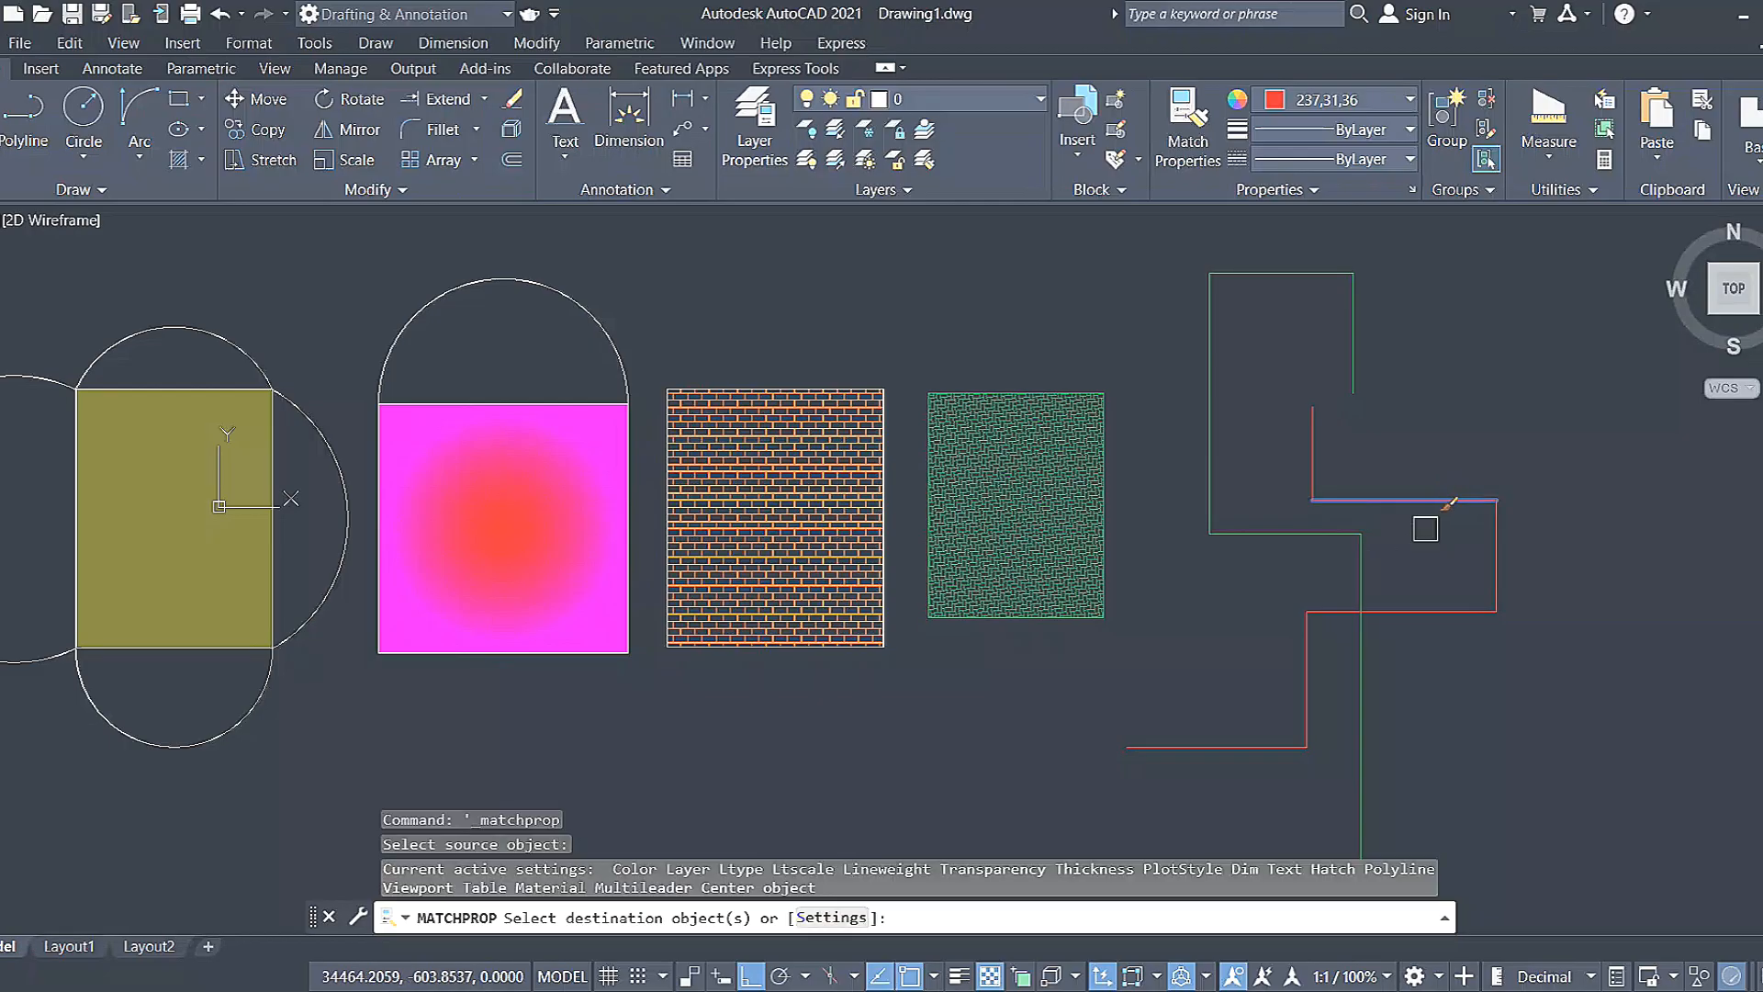
click(858, 379)
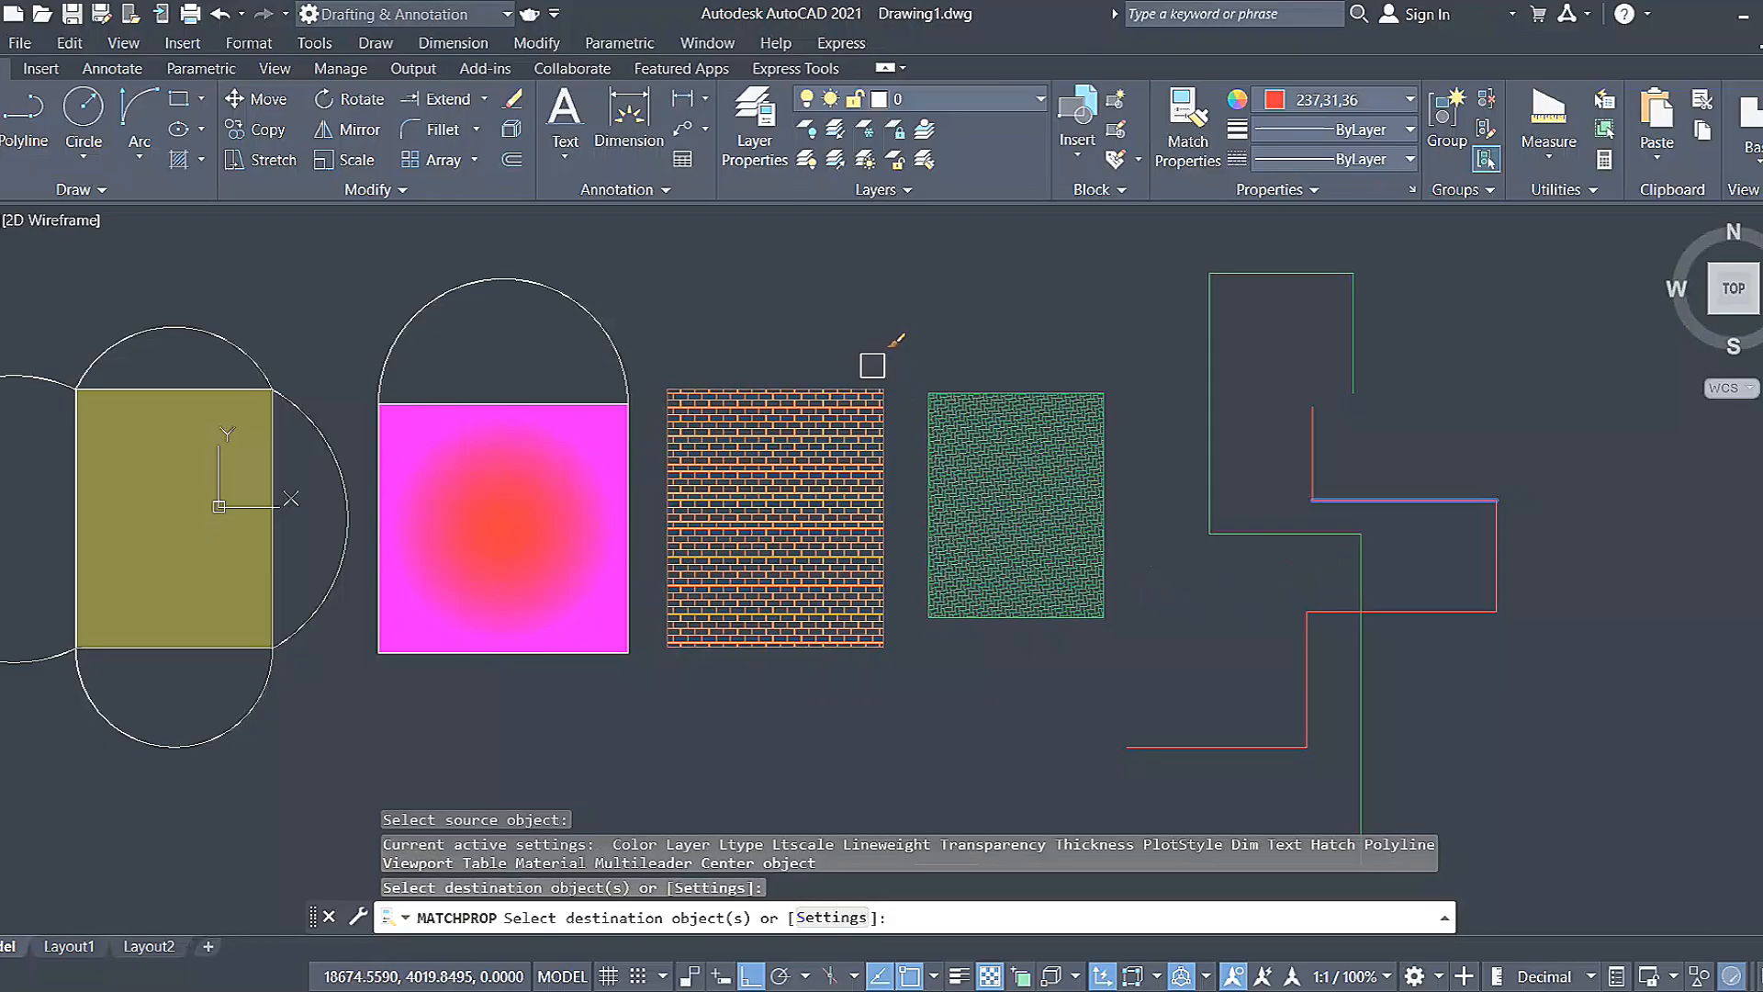
click(910, 336)
click(646, 745)
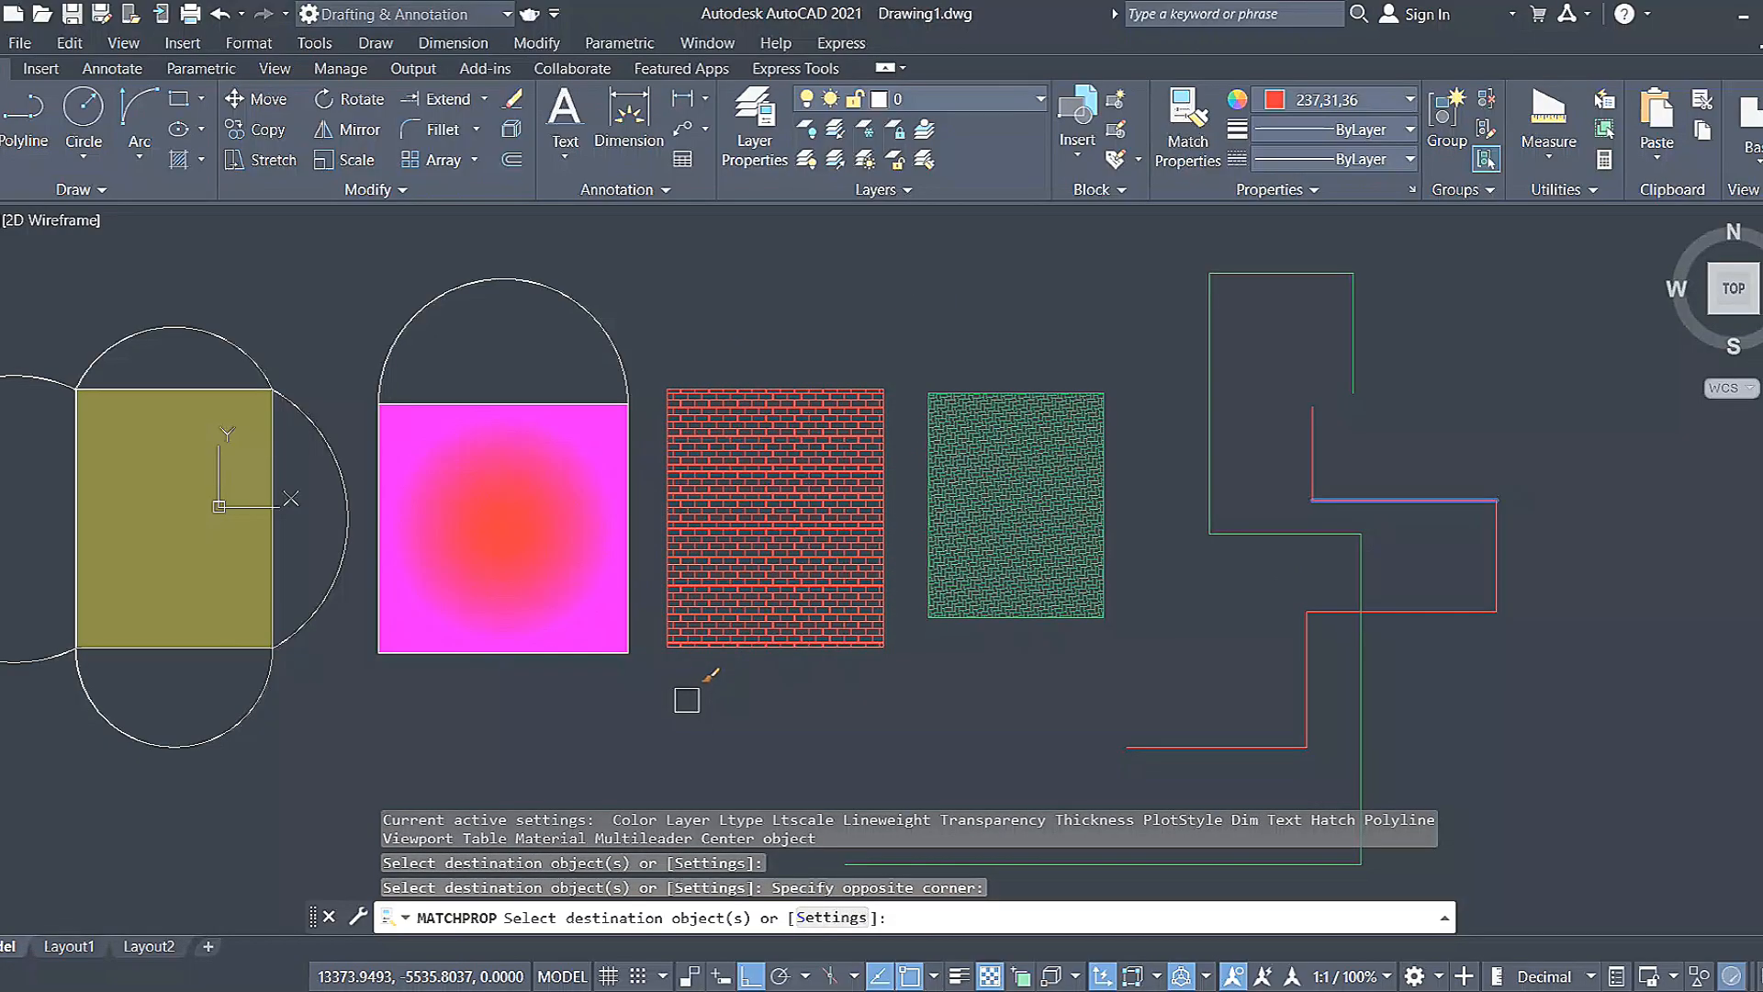
key(Escape)
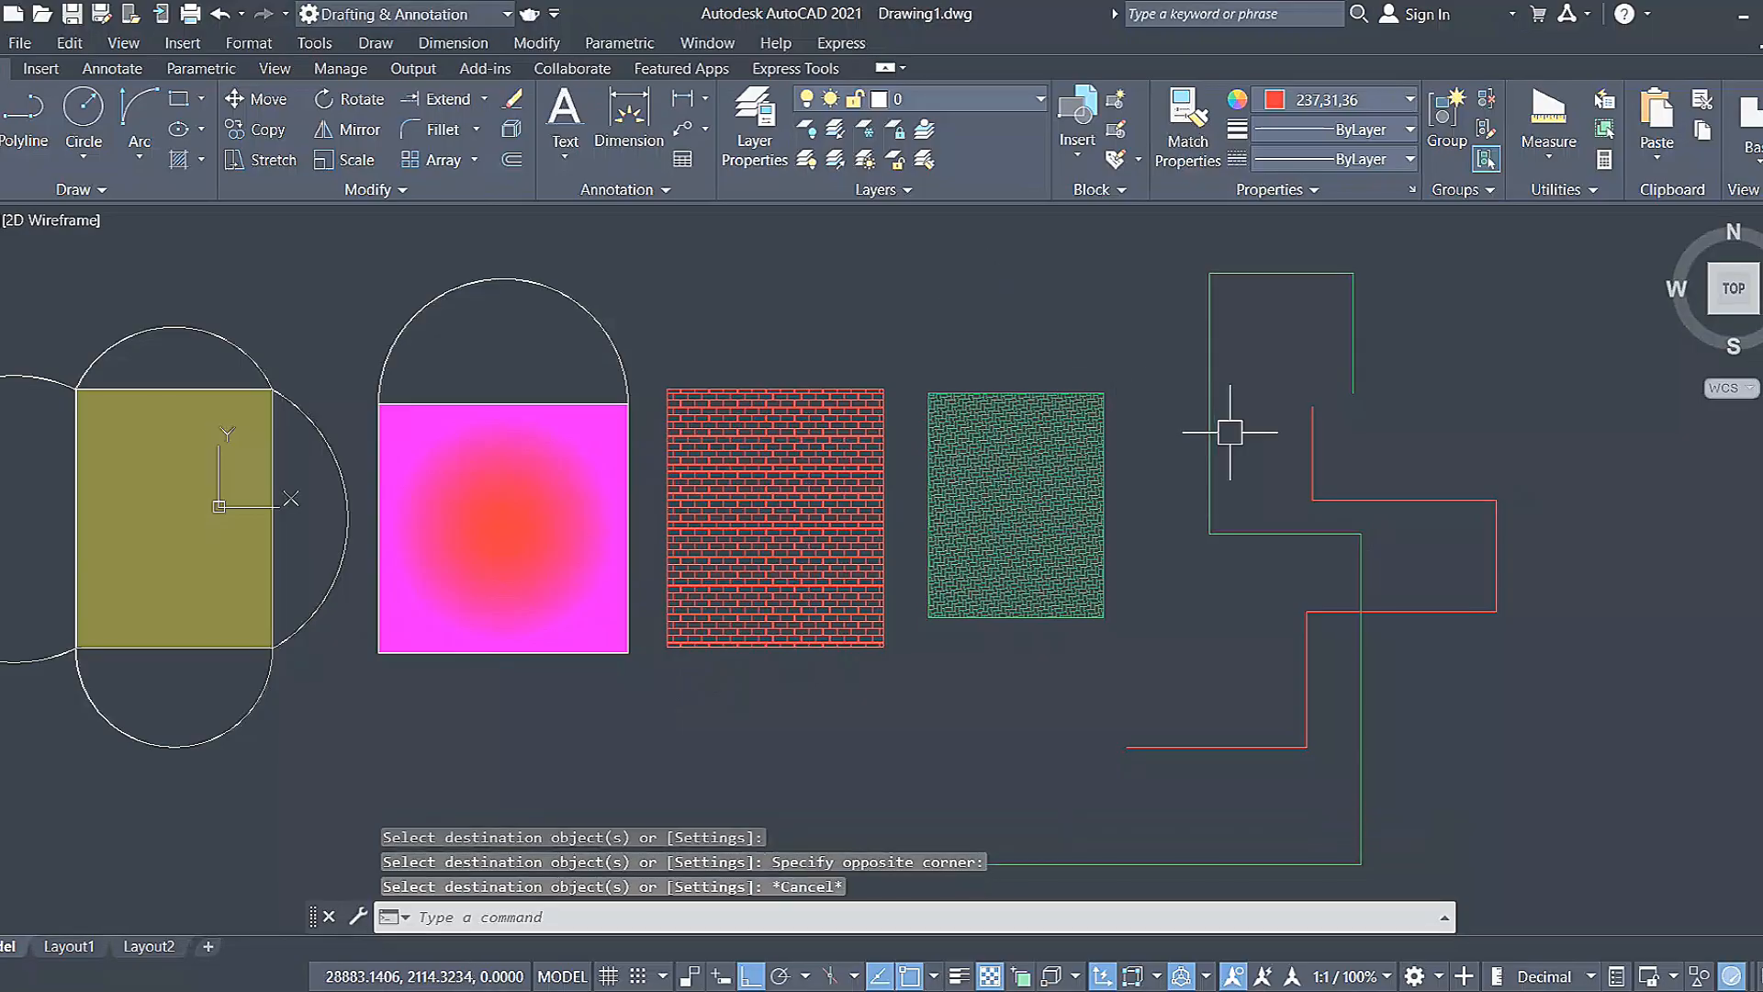
scroll(1230, 431, up, 2)
scroll(1229, 431, down, 5)
scroll(1071, 511, up, 3)
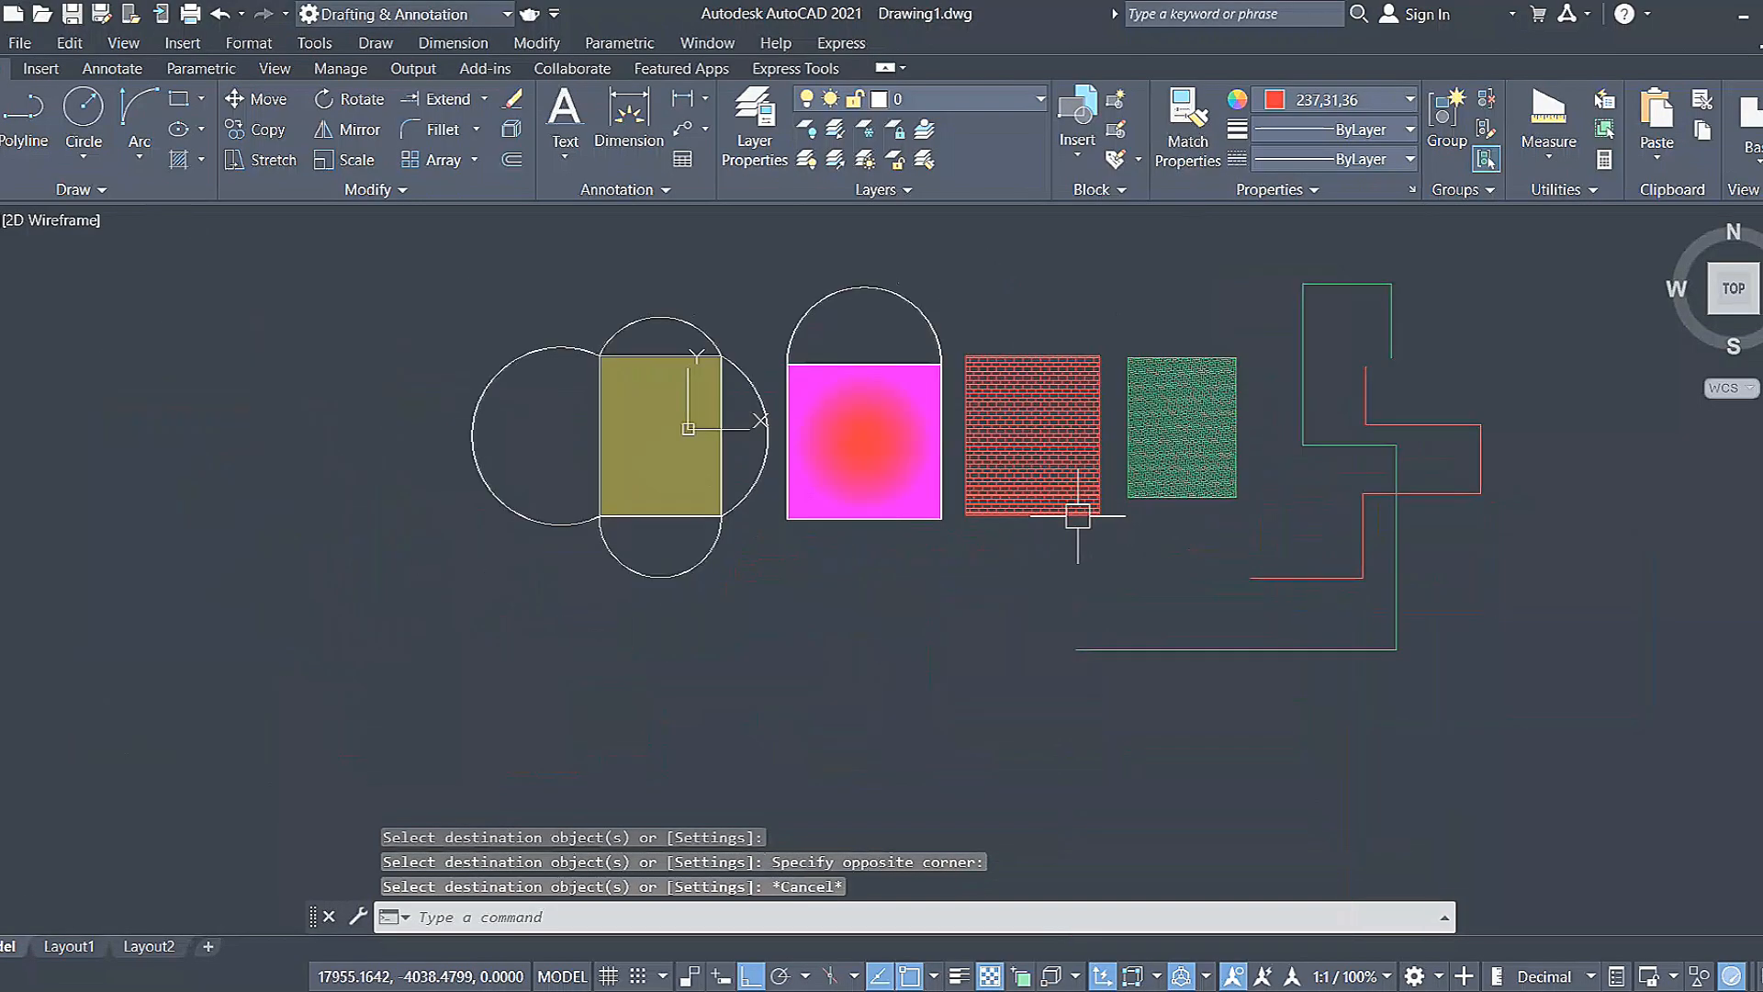
scroll(1053, 506, down, 2)
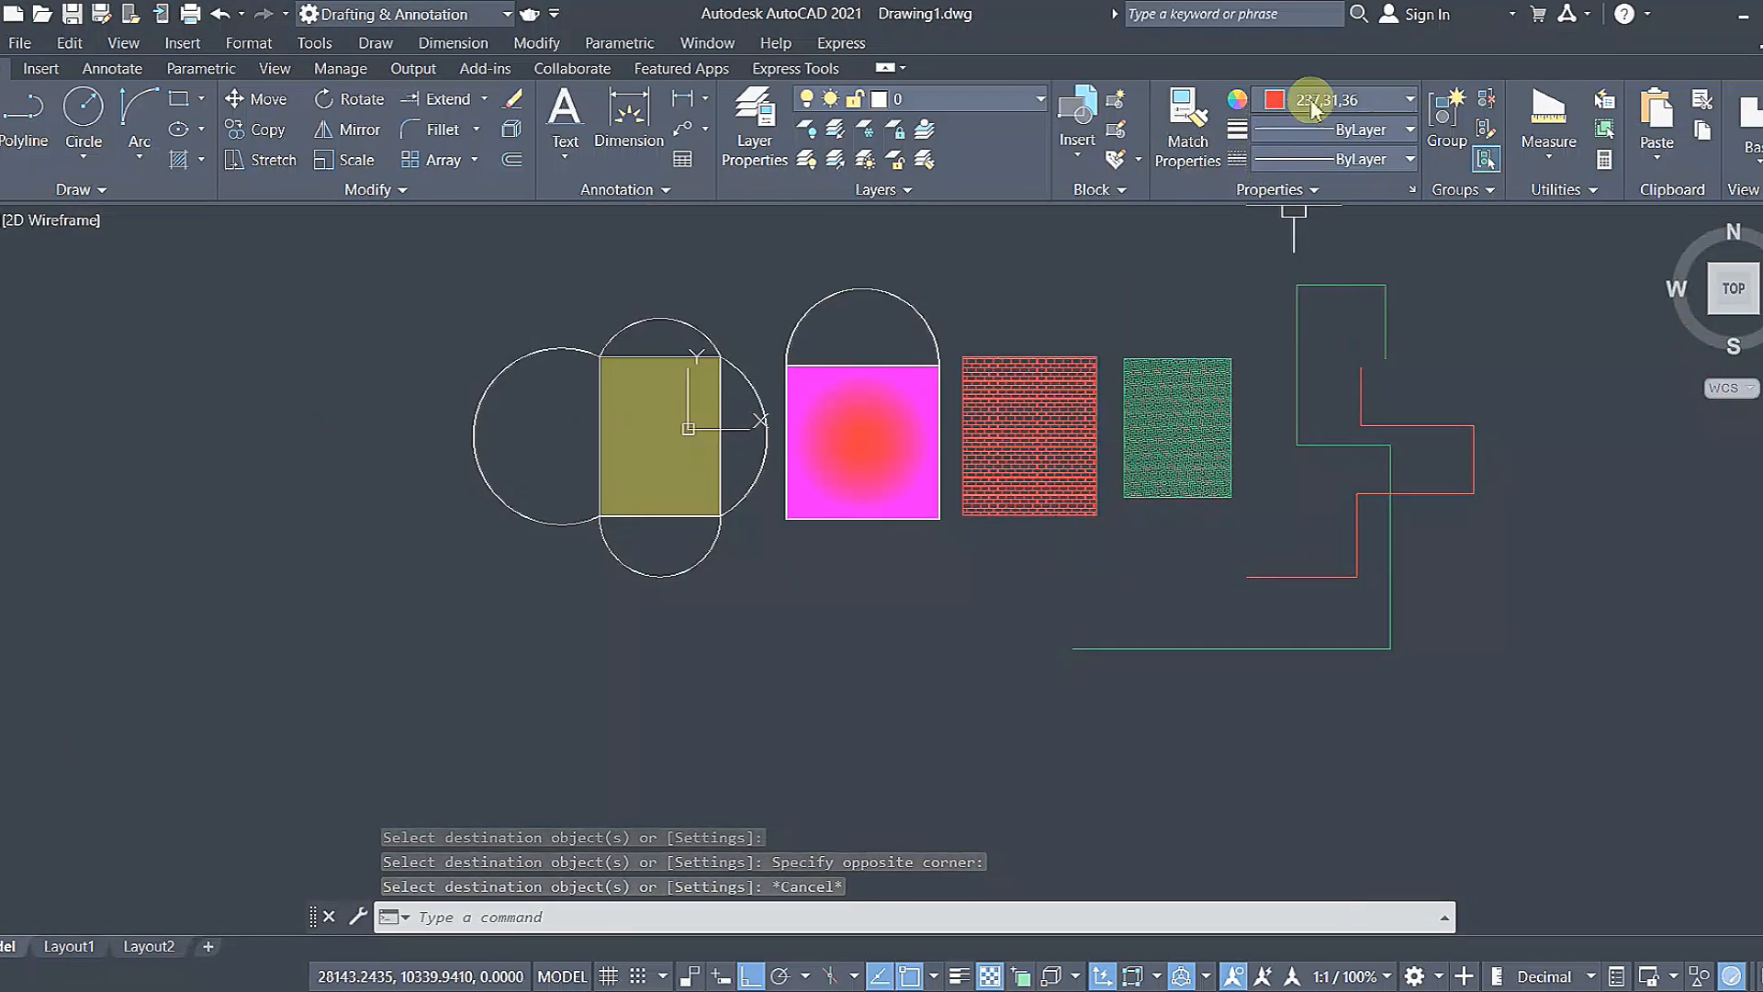
mouse_move(1070, 327)
middle_down()
mouse_move(984, 441)
mouse_move(990, 356)
middle_up()
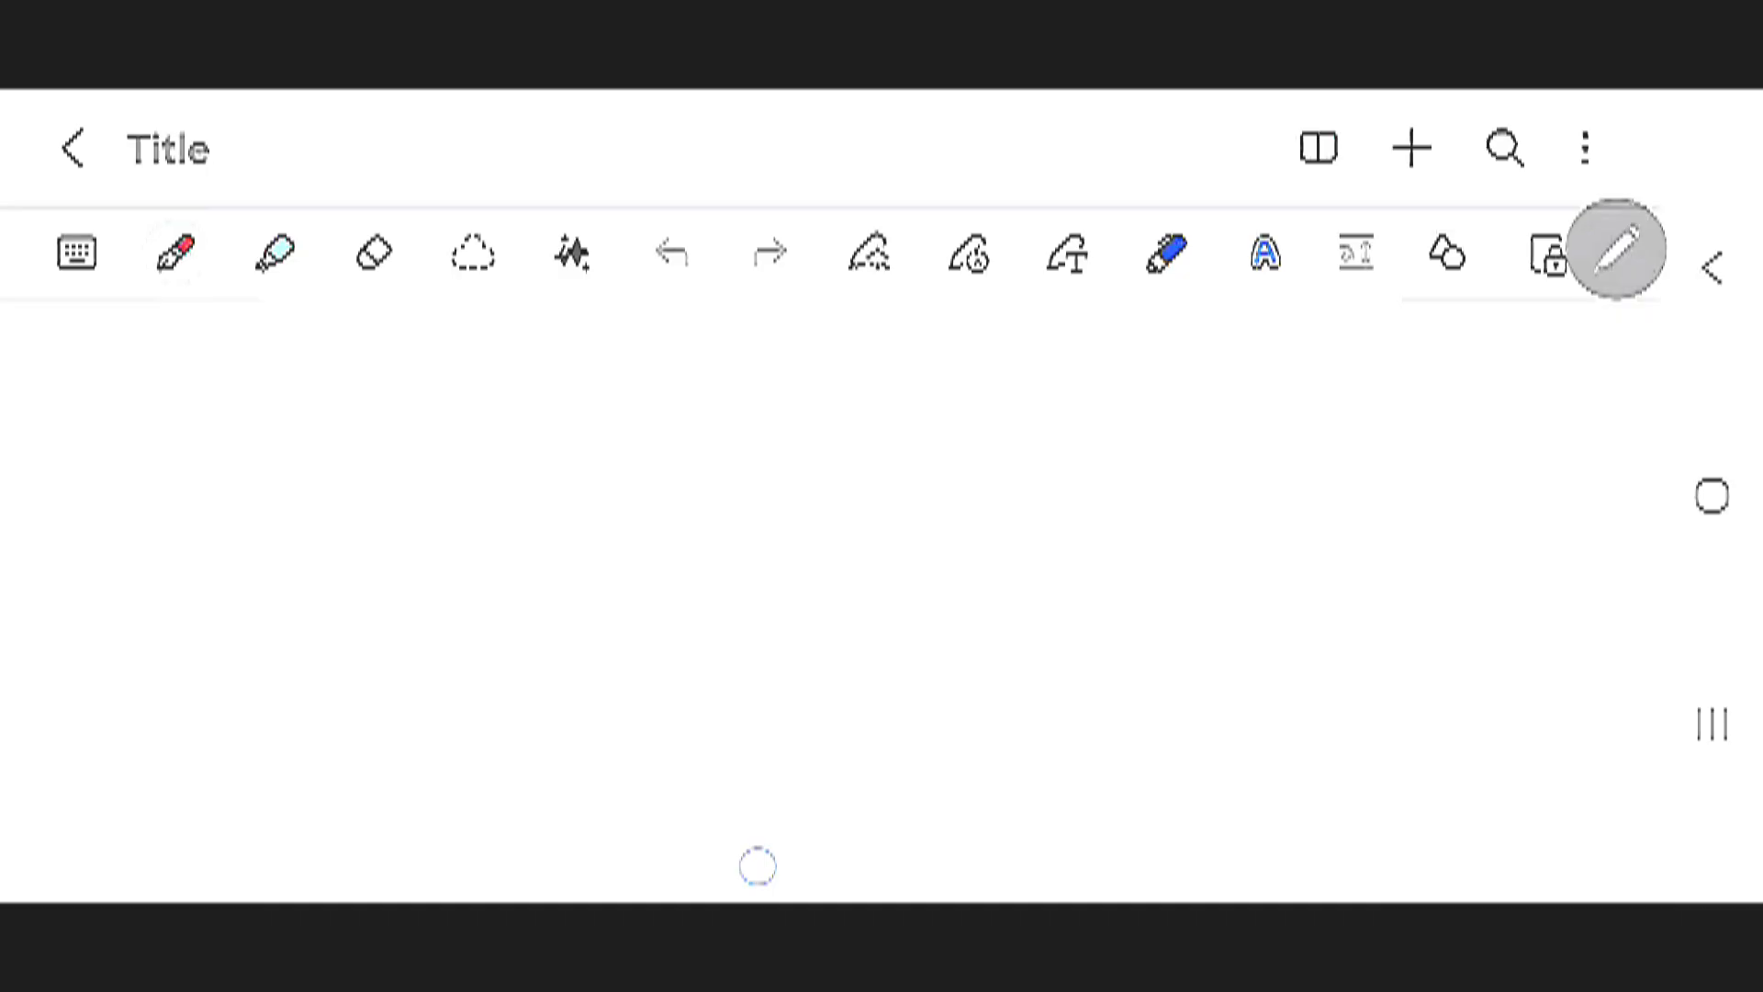
Switch to the handwriting notes app and write "1 m = 100 cm" in red near the top of the blank page.
drag(737, 861, 803, 883)
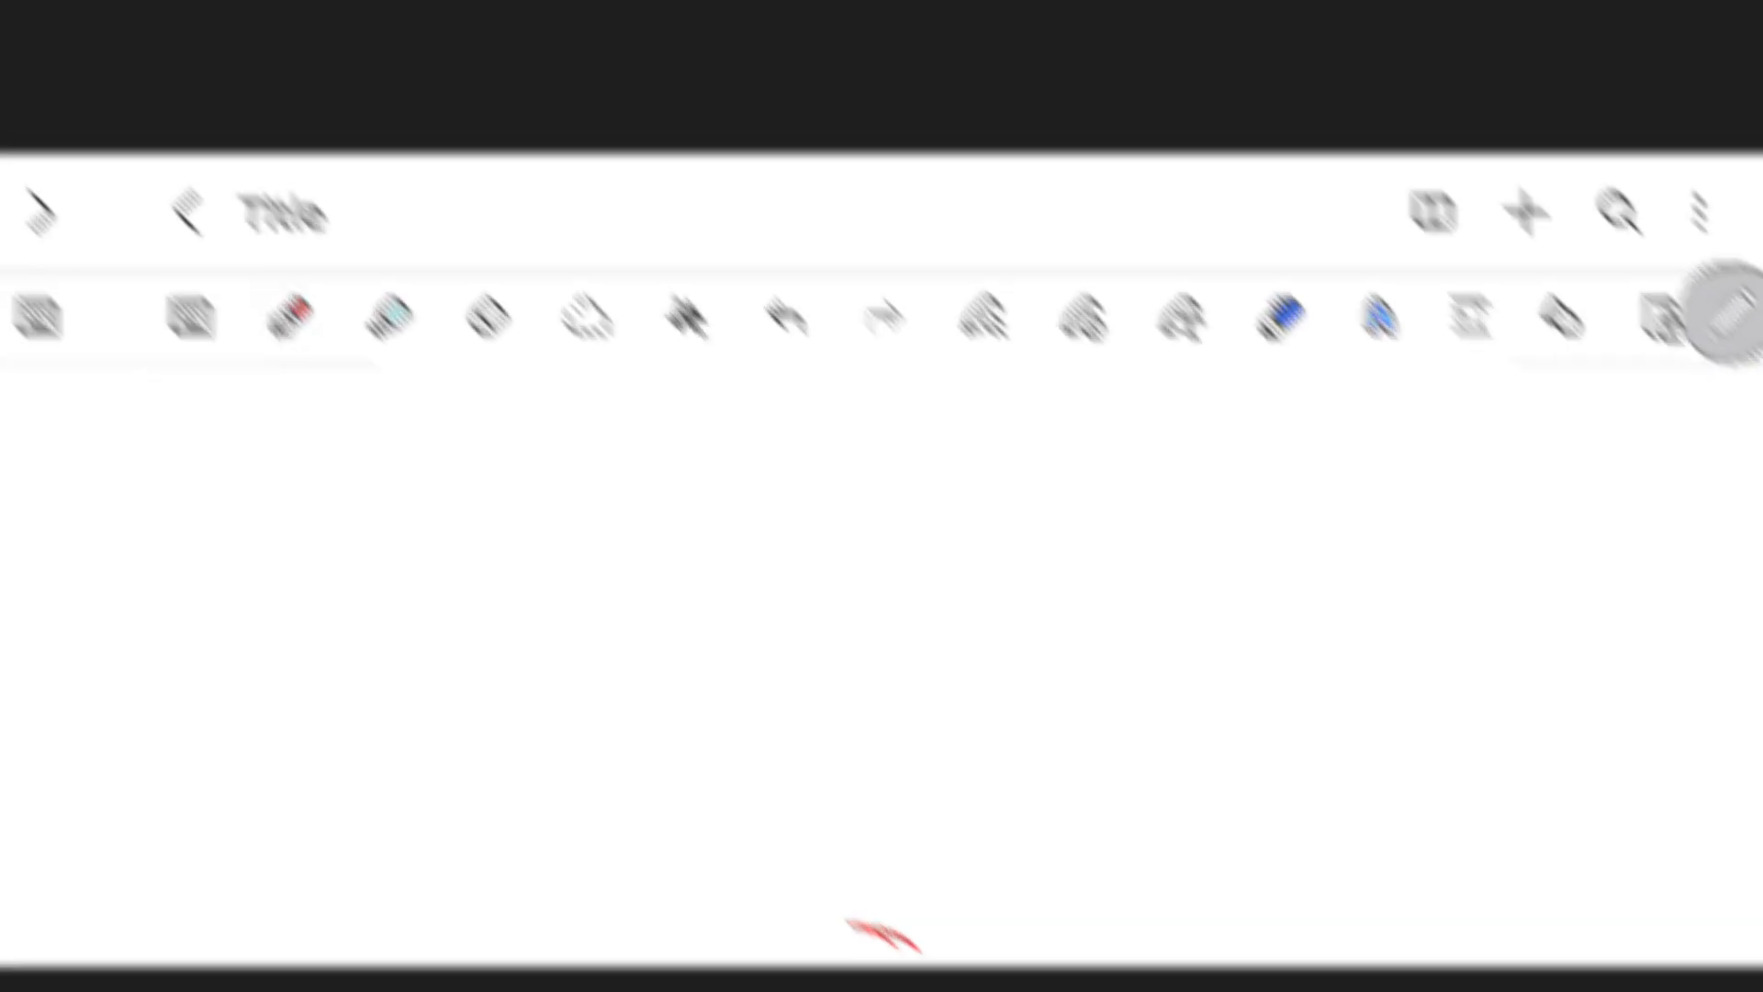
mouse_move(341, 334)
mouse_down()
mouse_move(338, 374)
mouse_move(386, 346)
mouse_move(549, 379)
mouse_move(582, 354)
mouse_move(674, 375)
mouse_move(725, 364)
mouse_up()
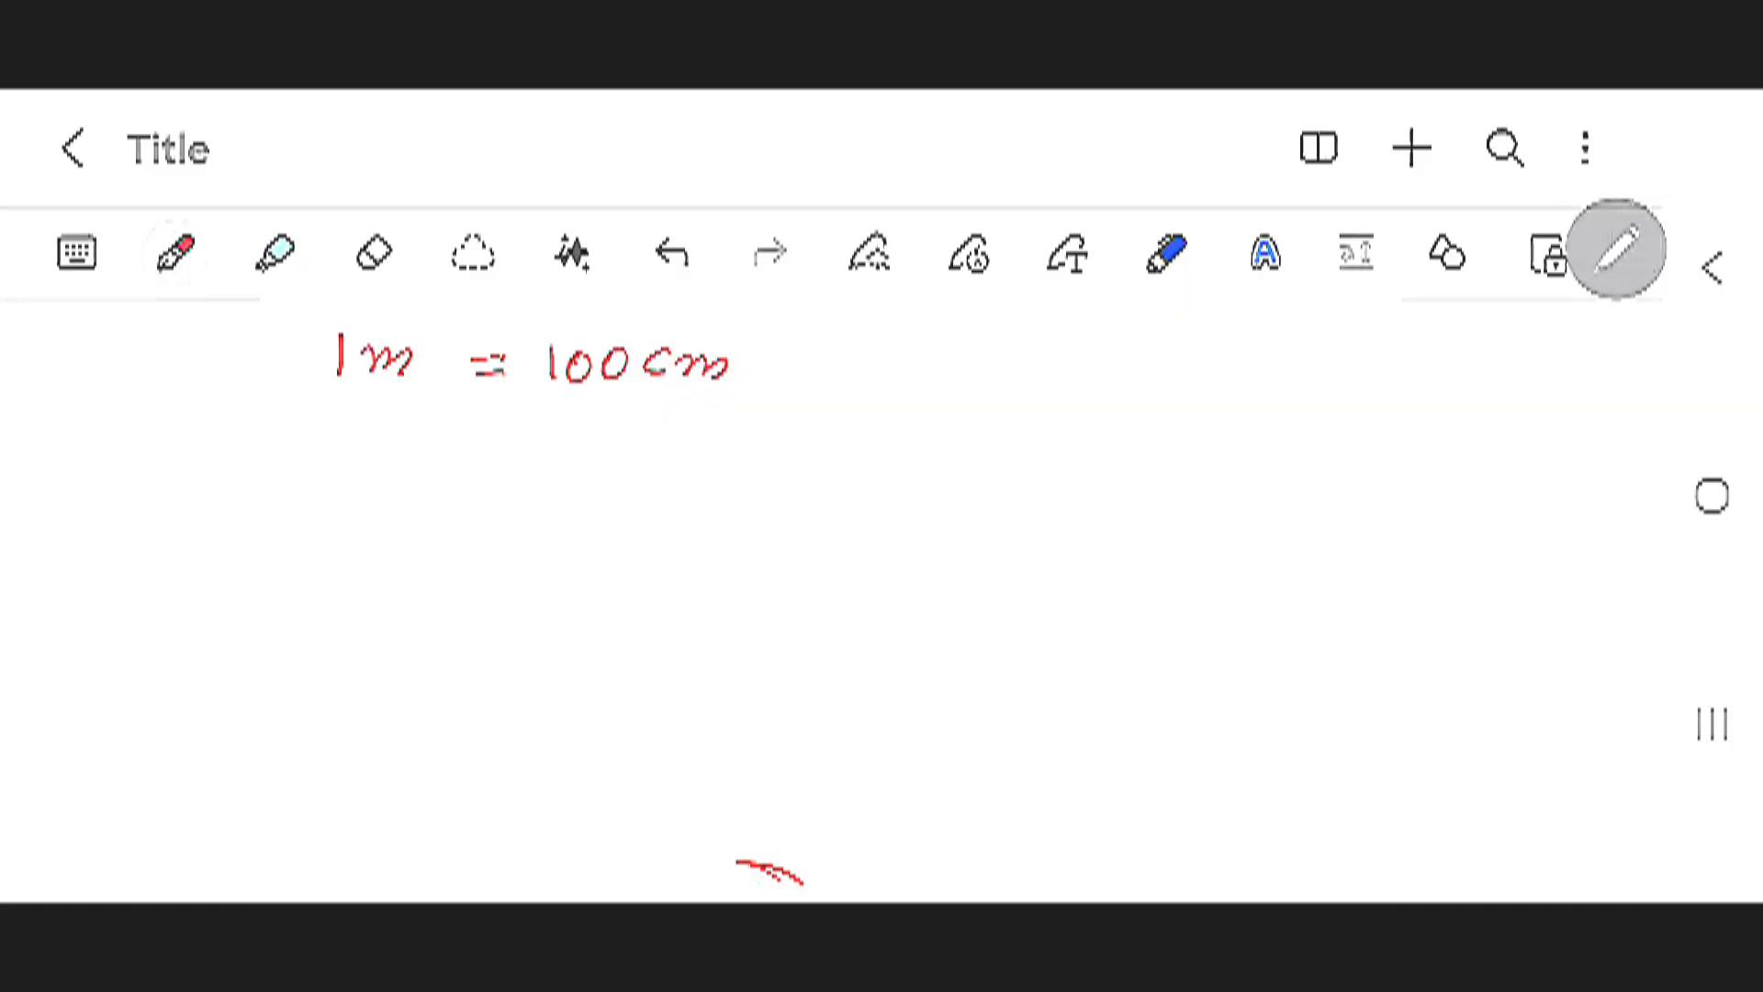
Write "1 m = 1000 mm" and "1 cm = 10 mm" below the first conversion and underline the group of metric conversions.
drag(364, 441, 421, 450)
mouse_move(468, 431)
mouse_down()
mouse_move(551, 457)
mouse_move(579, 426)
mouse_move(789, 455)
mouse_up()
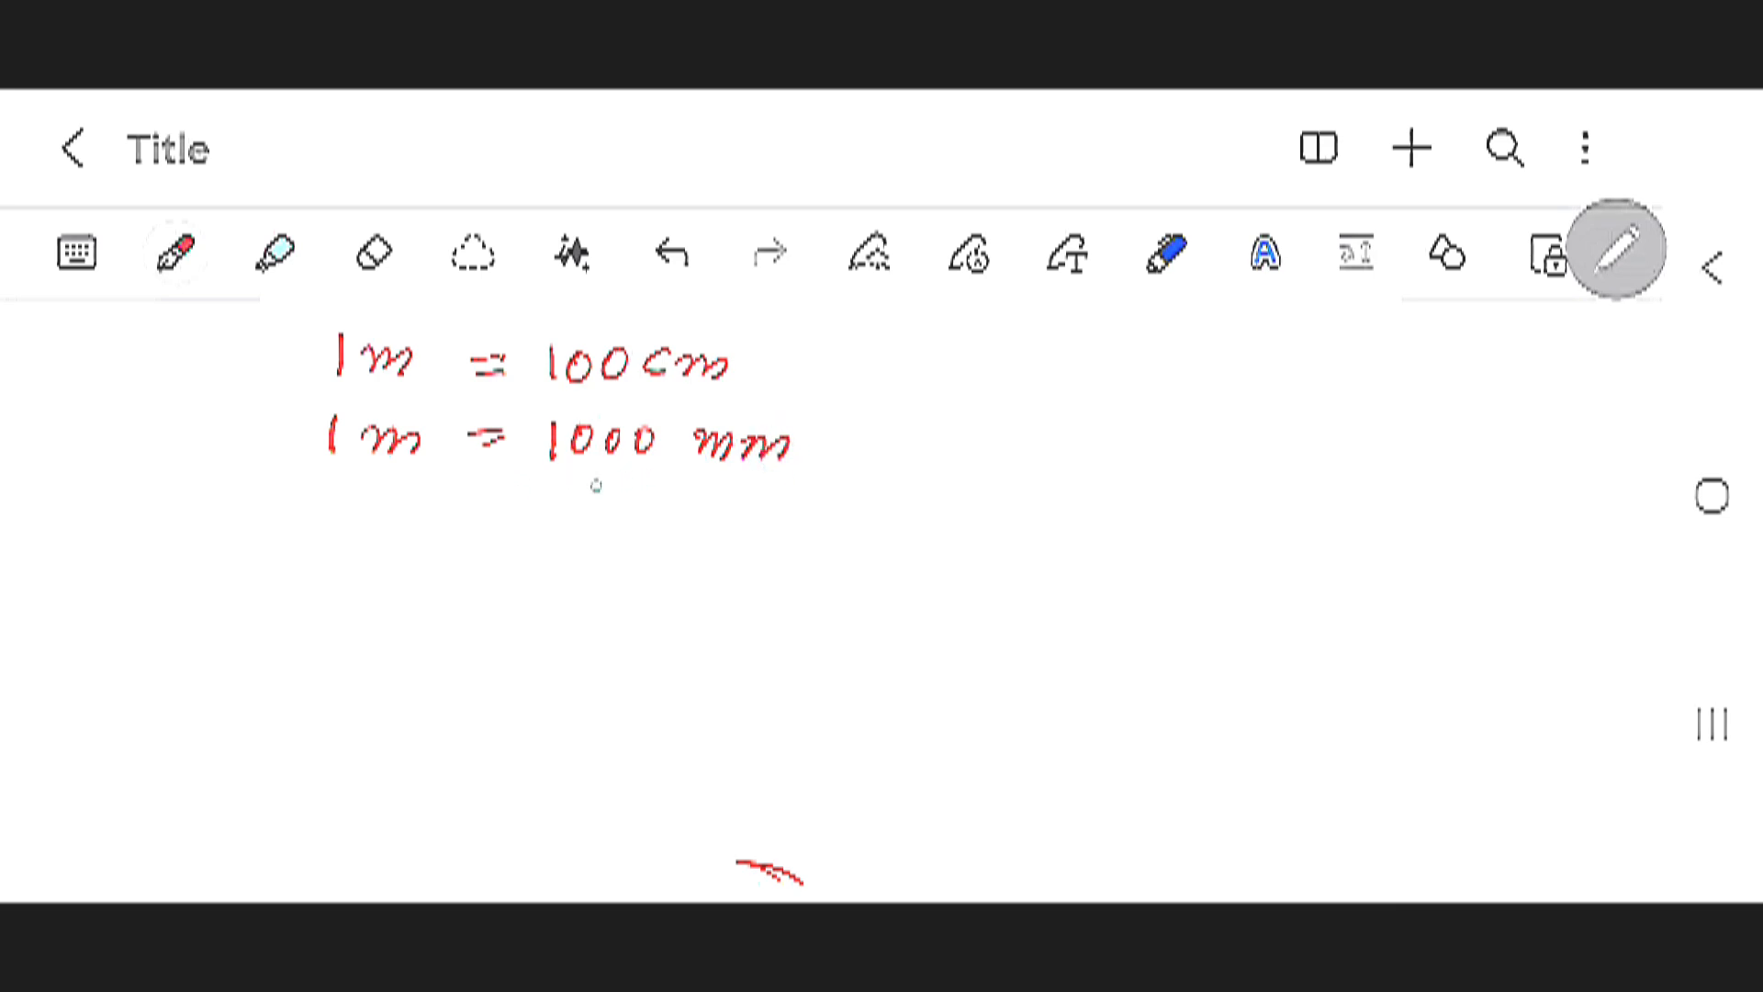
drag(331, 529, 342, 533)
mouse_move(363, 524)
mouse_down()
mouse_move(424, 534)
mouse_move(500, 514)
mouse_up()
mouse_move(470, 526)
mouse_down()
mouse_move(560, 537)
mouse_move(588, 509)
mouse_move(727, 530)
mouse_up()
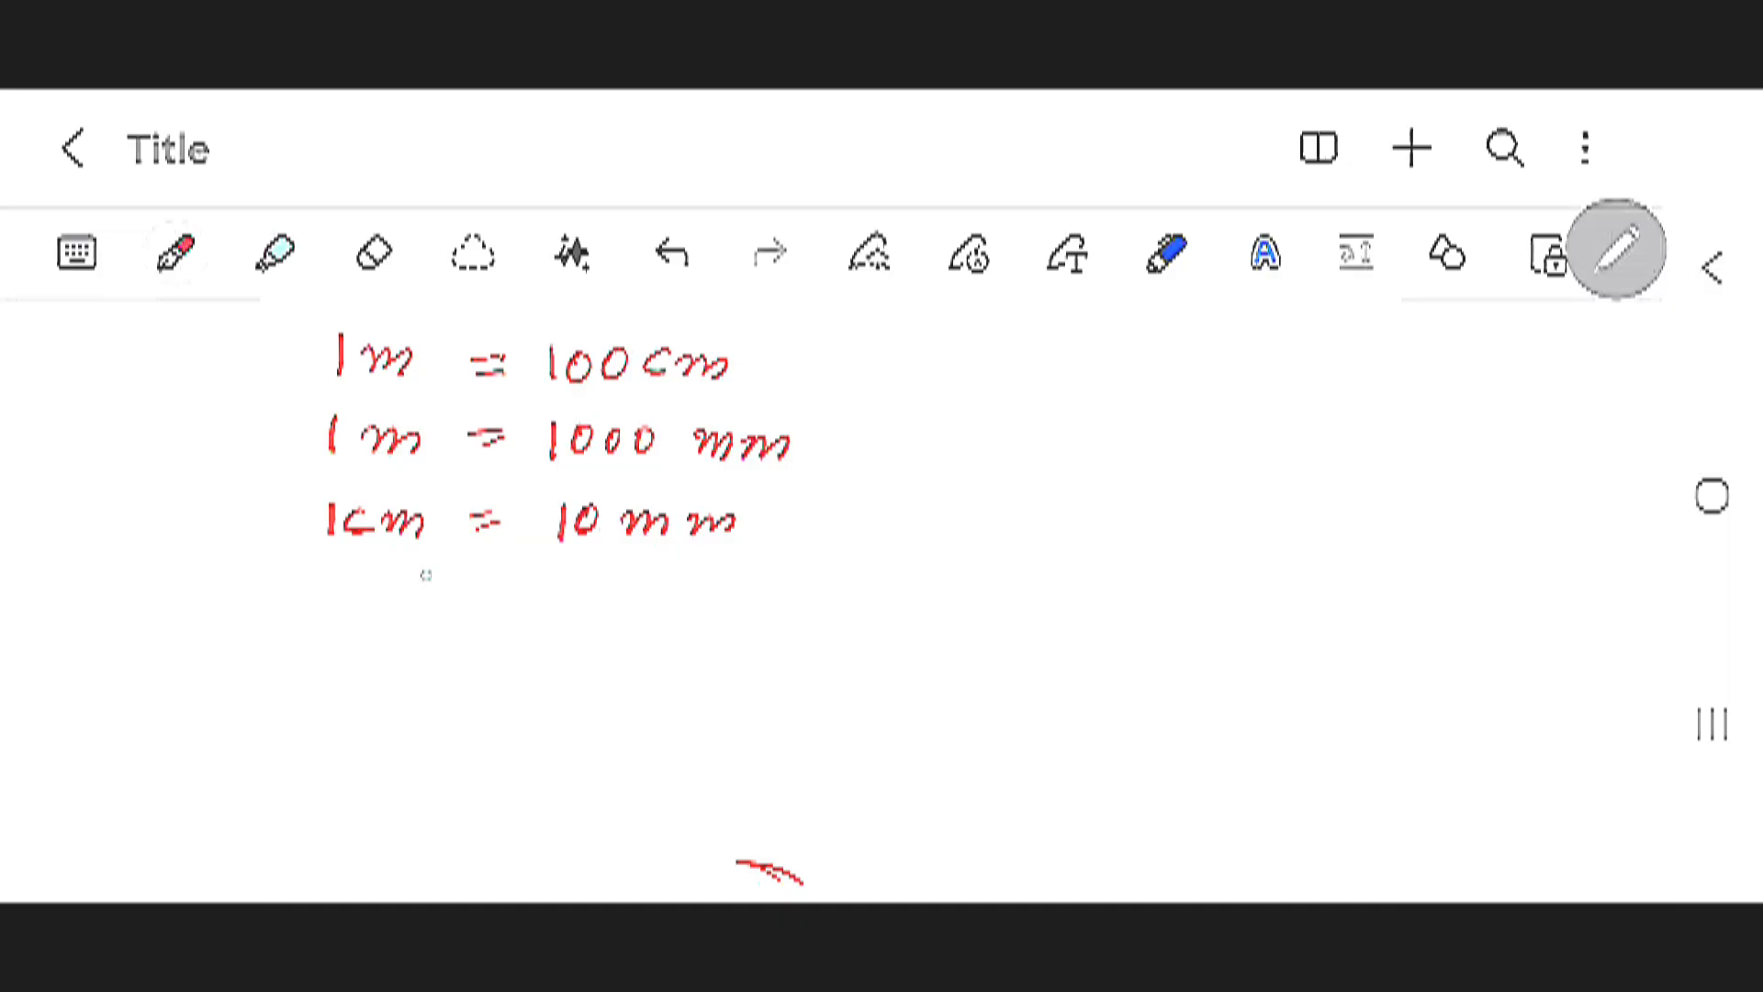
mouse_move(273, 564)
mouse_down()
mouse_move(527, 577)
mouse_move(864, 554)
mouse_up()
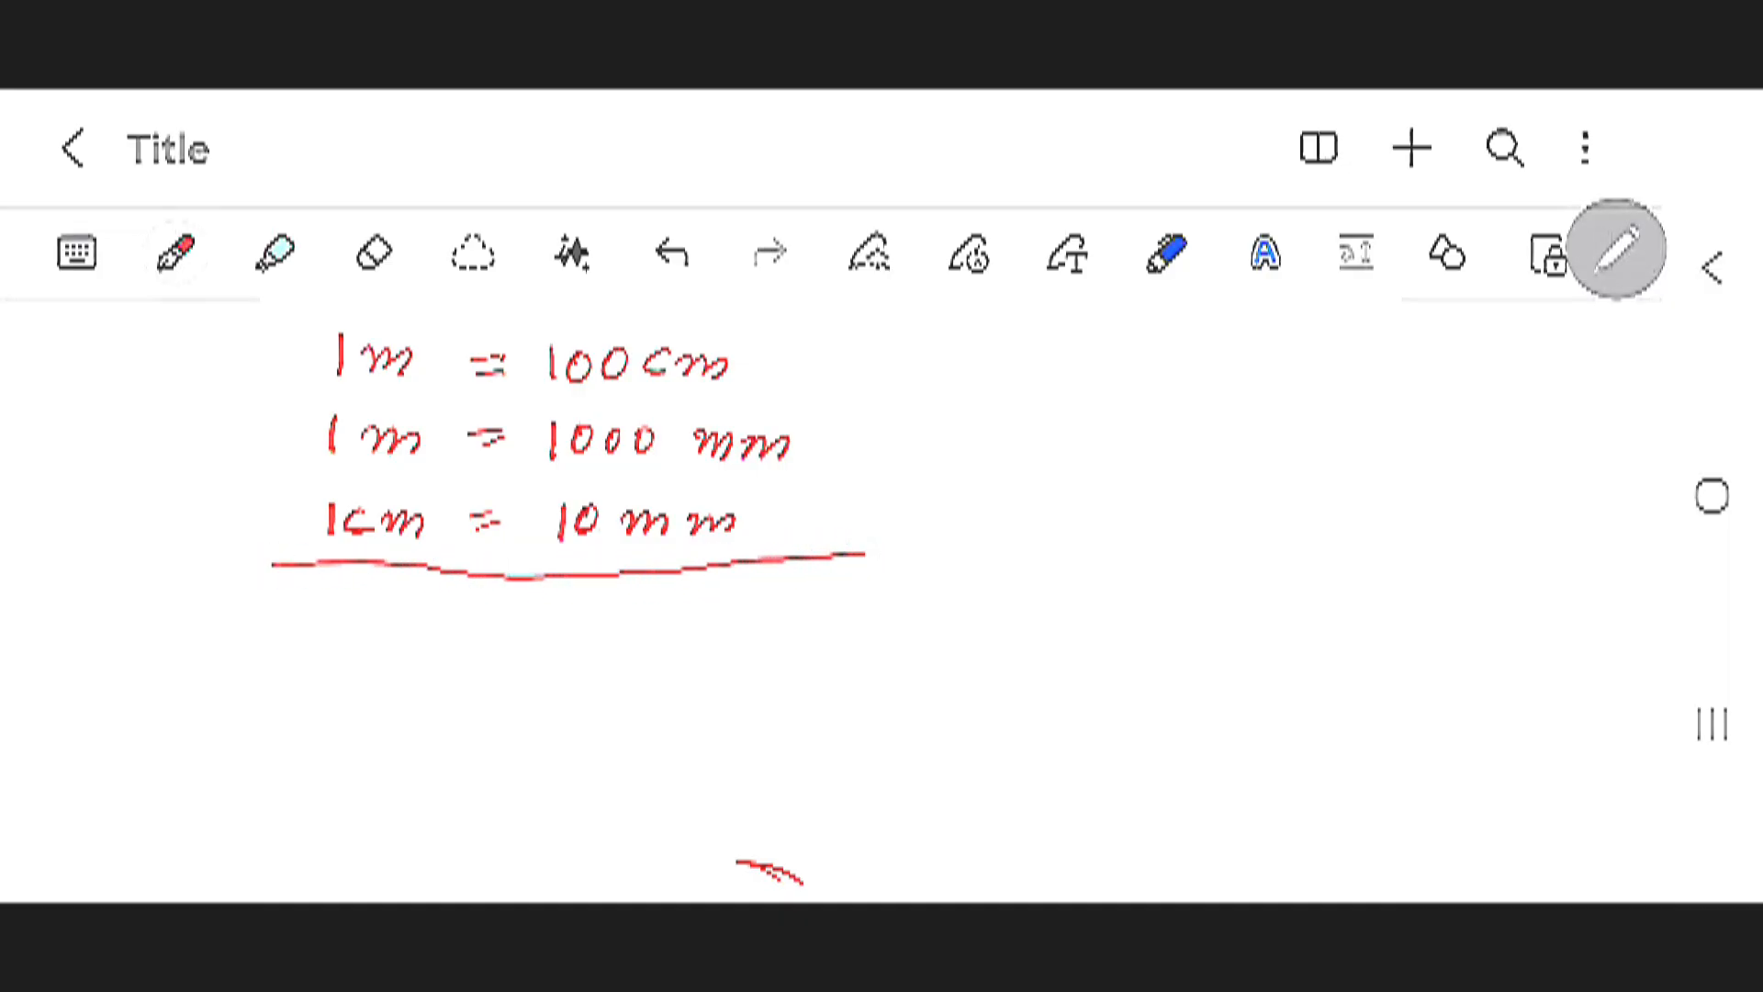
Write "1' (Feet) = 12" inches" in red below the dividing line, including the foot and inch marks.
drag(324, 607, 328, 632)
mouse_move(374, 599)
mouse_down()
mouse_move(366, 643)
mouse_move(408, 612)
mouse_move(452, 643)
mouse_up()
mouse_move(473, 613)
mouse_down()
mouse_move(475, 645)
mouse_move(487, 625)
mouse_up()
drag(494, 602, 497, 648)
drag(533, 625, 735, 637)
click(668, 603)
mouse_move(749, 606)
mouse_down()
mouse_move(762, 634)
mouse_move(786, 628)
mouse_up()
drag(817, 611, 808, 633)
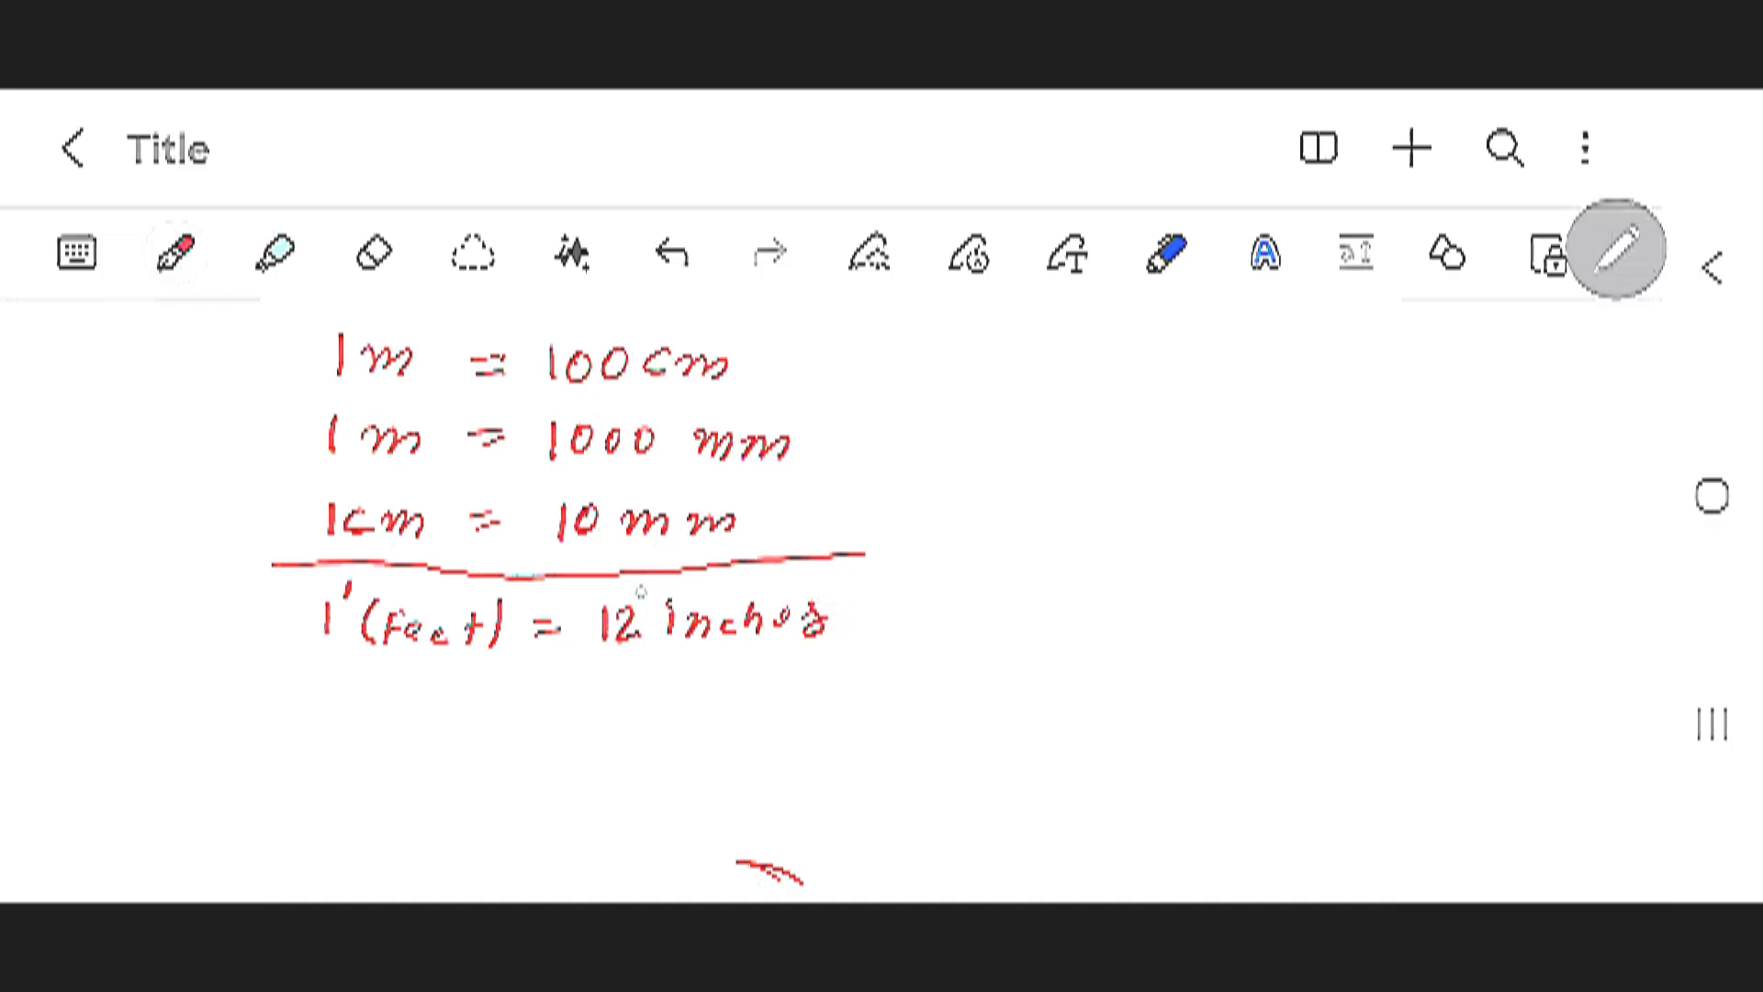
drag(641, 588, 645, 602)
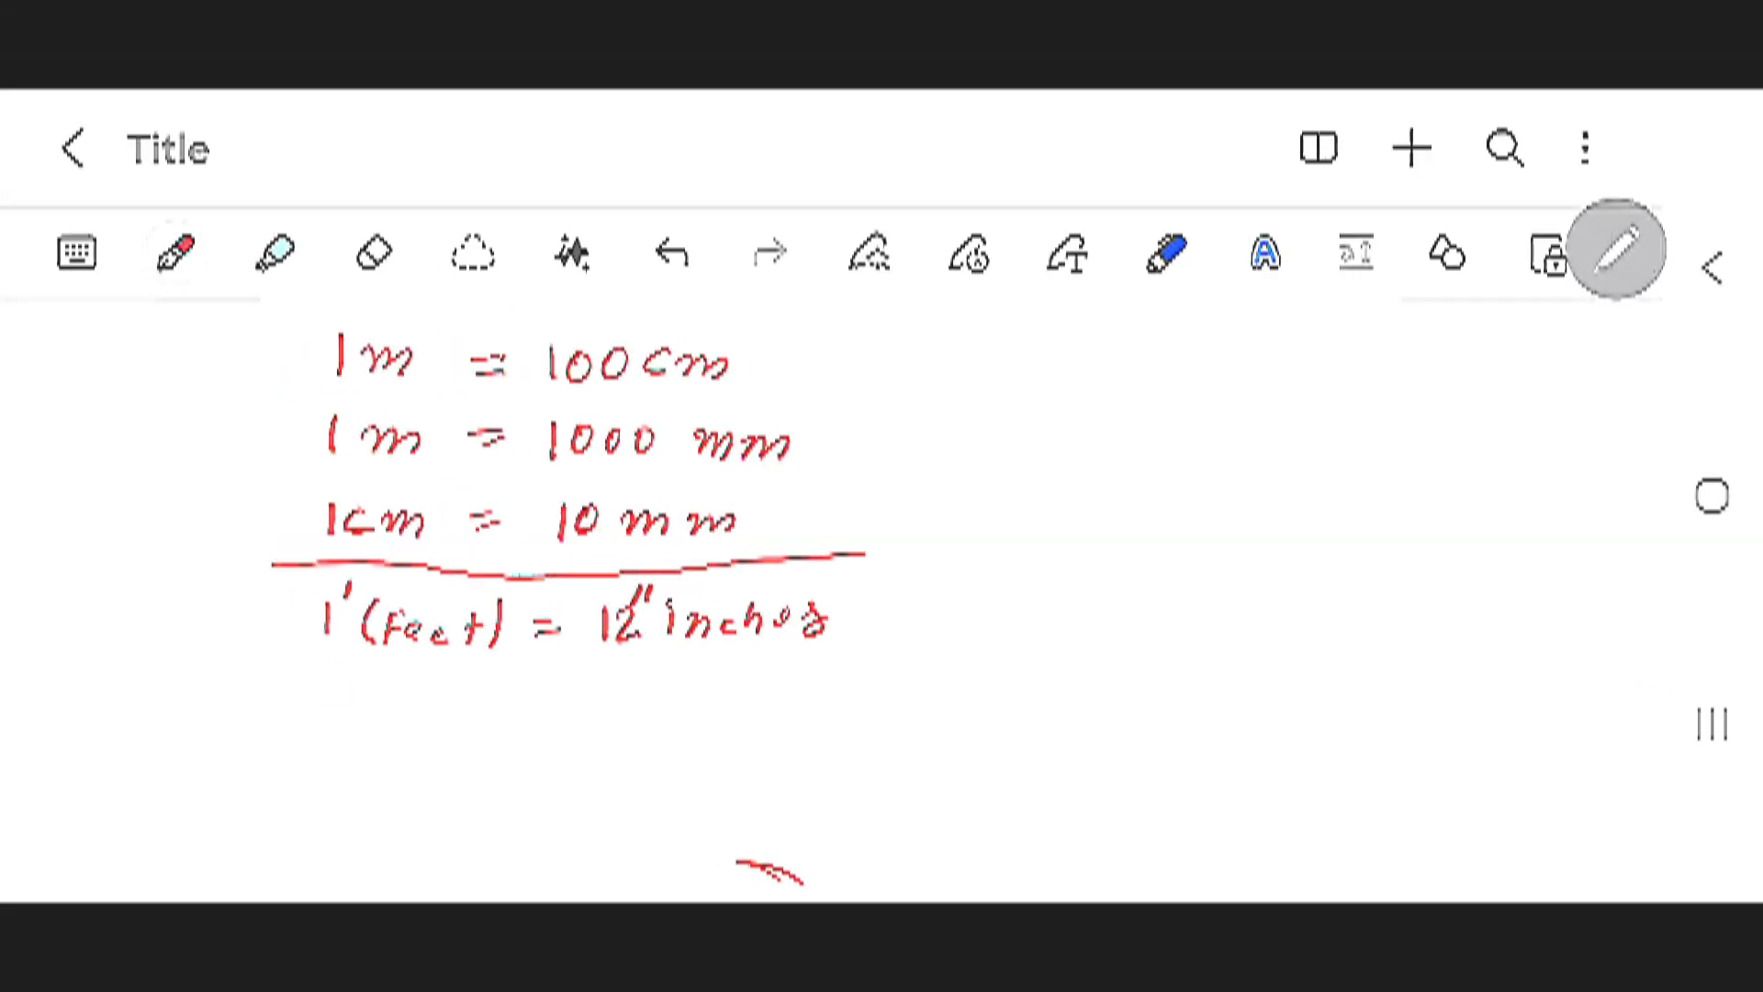
Write "1 m = 3.28'" below the feet conversion, followed by a line giving the equivalent of 1 inch.
mouse_move(329, 680)
mouse_down()
mouse_move(329, 709)
mouse_move(501, 696)
mouse_up()
mouse_move(492, 712)
mouse_down()
mouse_move(645, 724)
mouse_move(698, 699)
mouse_up()
click(604, 709)
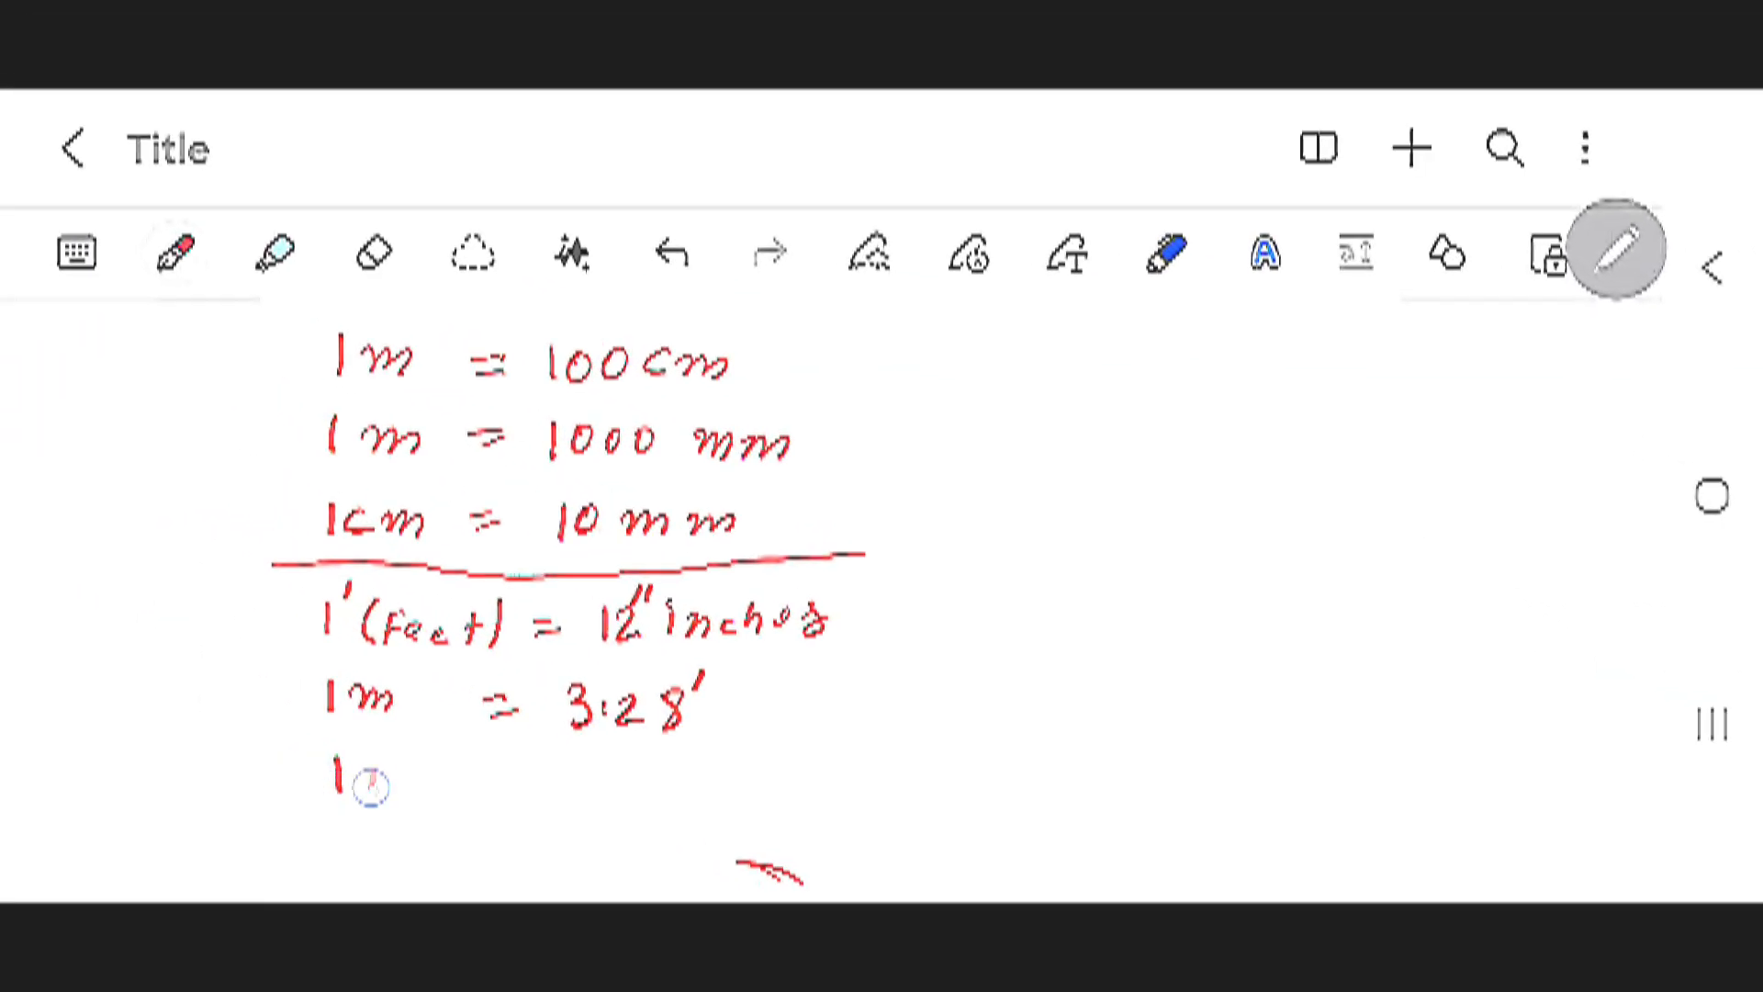
drag(365, 779, 569, 783)
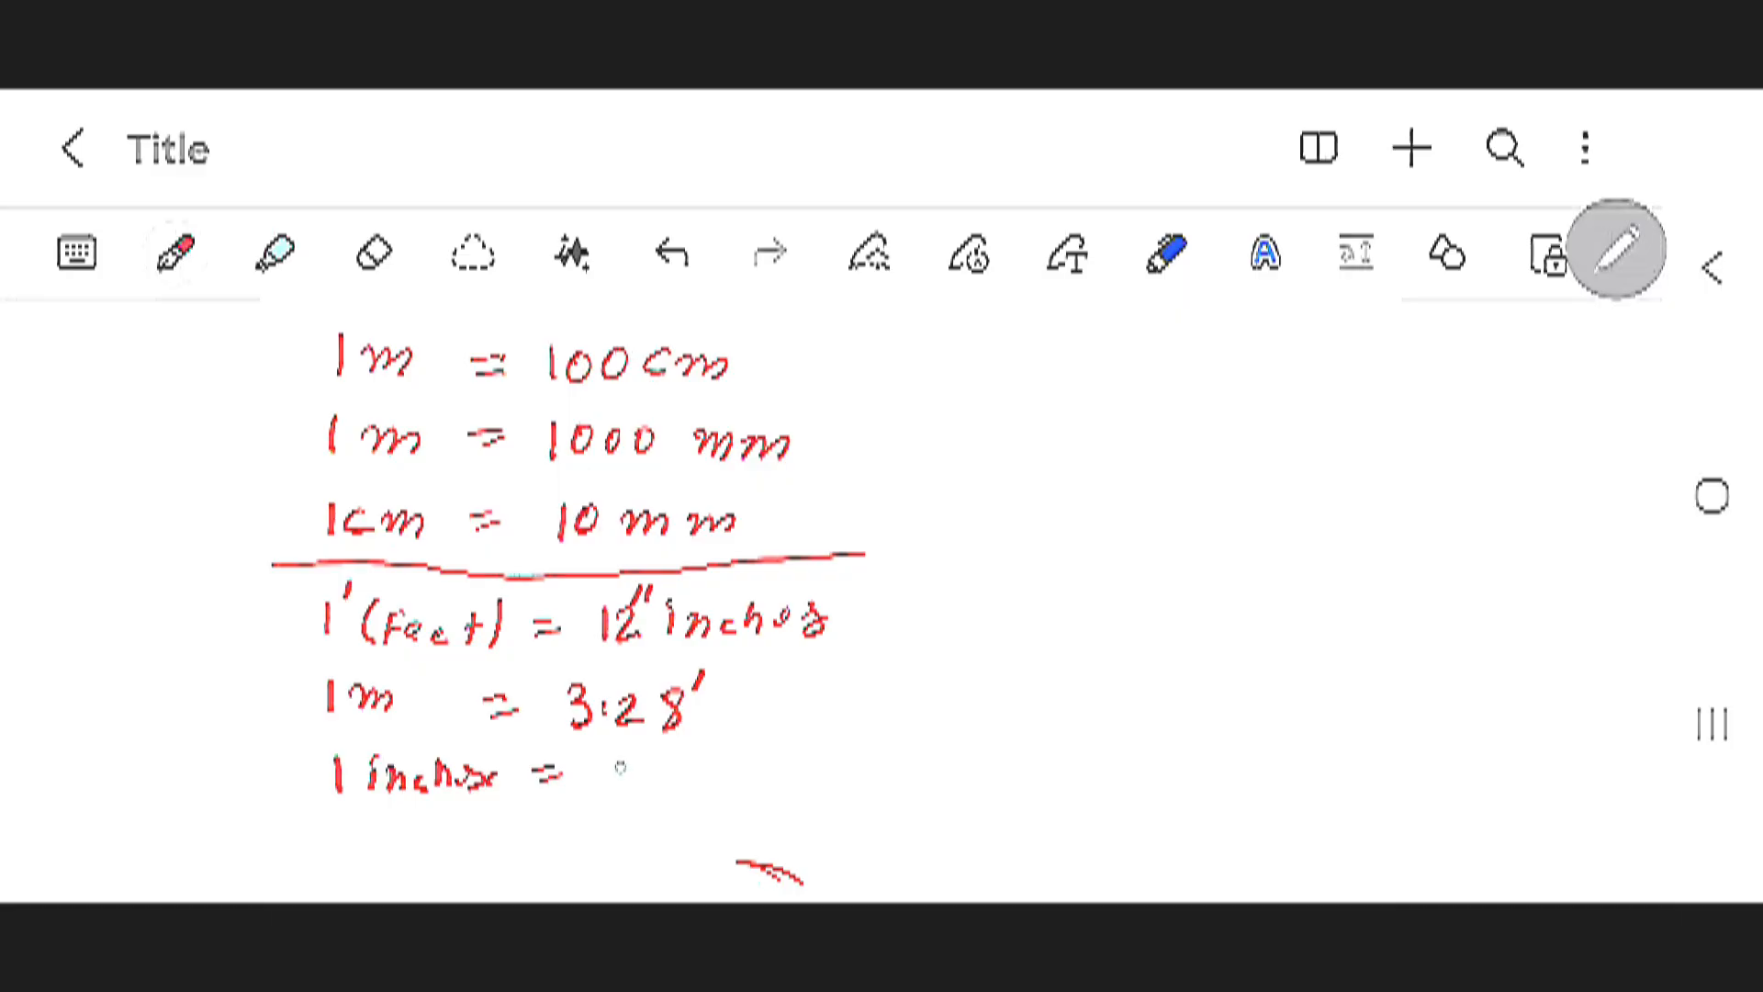
mouse_move(615, 767)
mouse_down()
mouse_move(648, 794)
mouse_move(787, 760)
mouse_move(863, 782)
mouse_up()
click(714, 774)
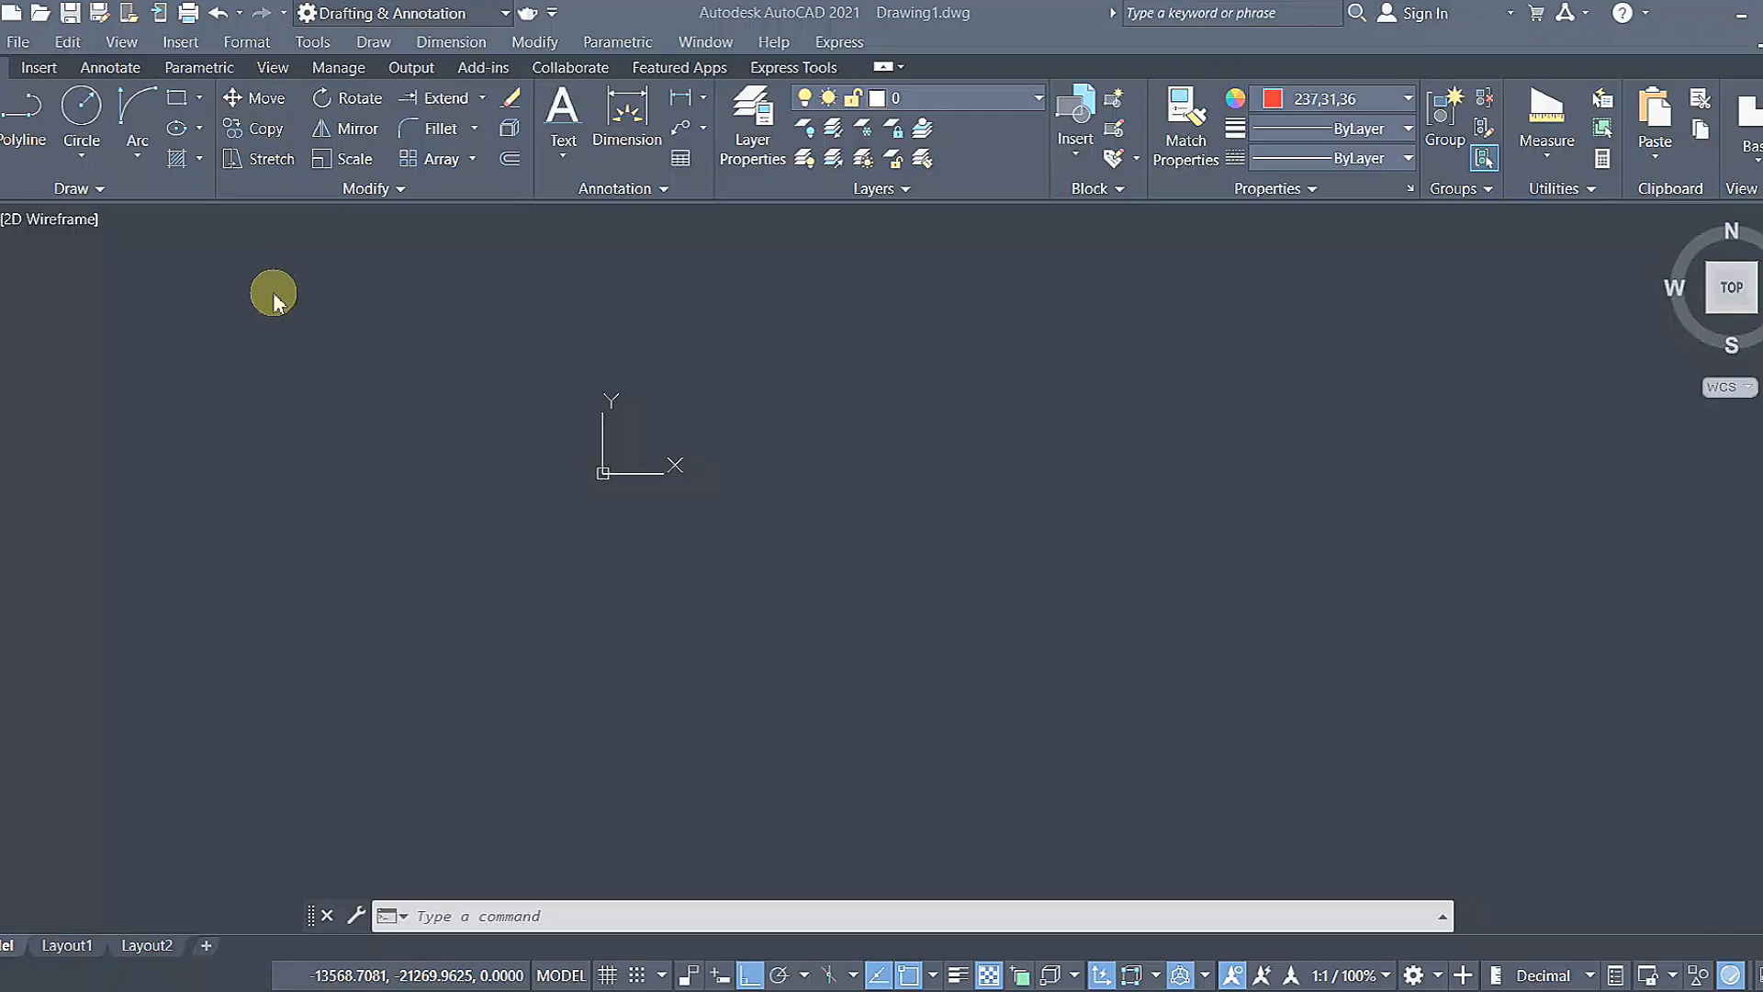
Switch to AutoCAD and open the Drawing Units settings, choosing Decimal as the length type.
click(239, 43)
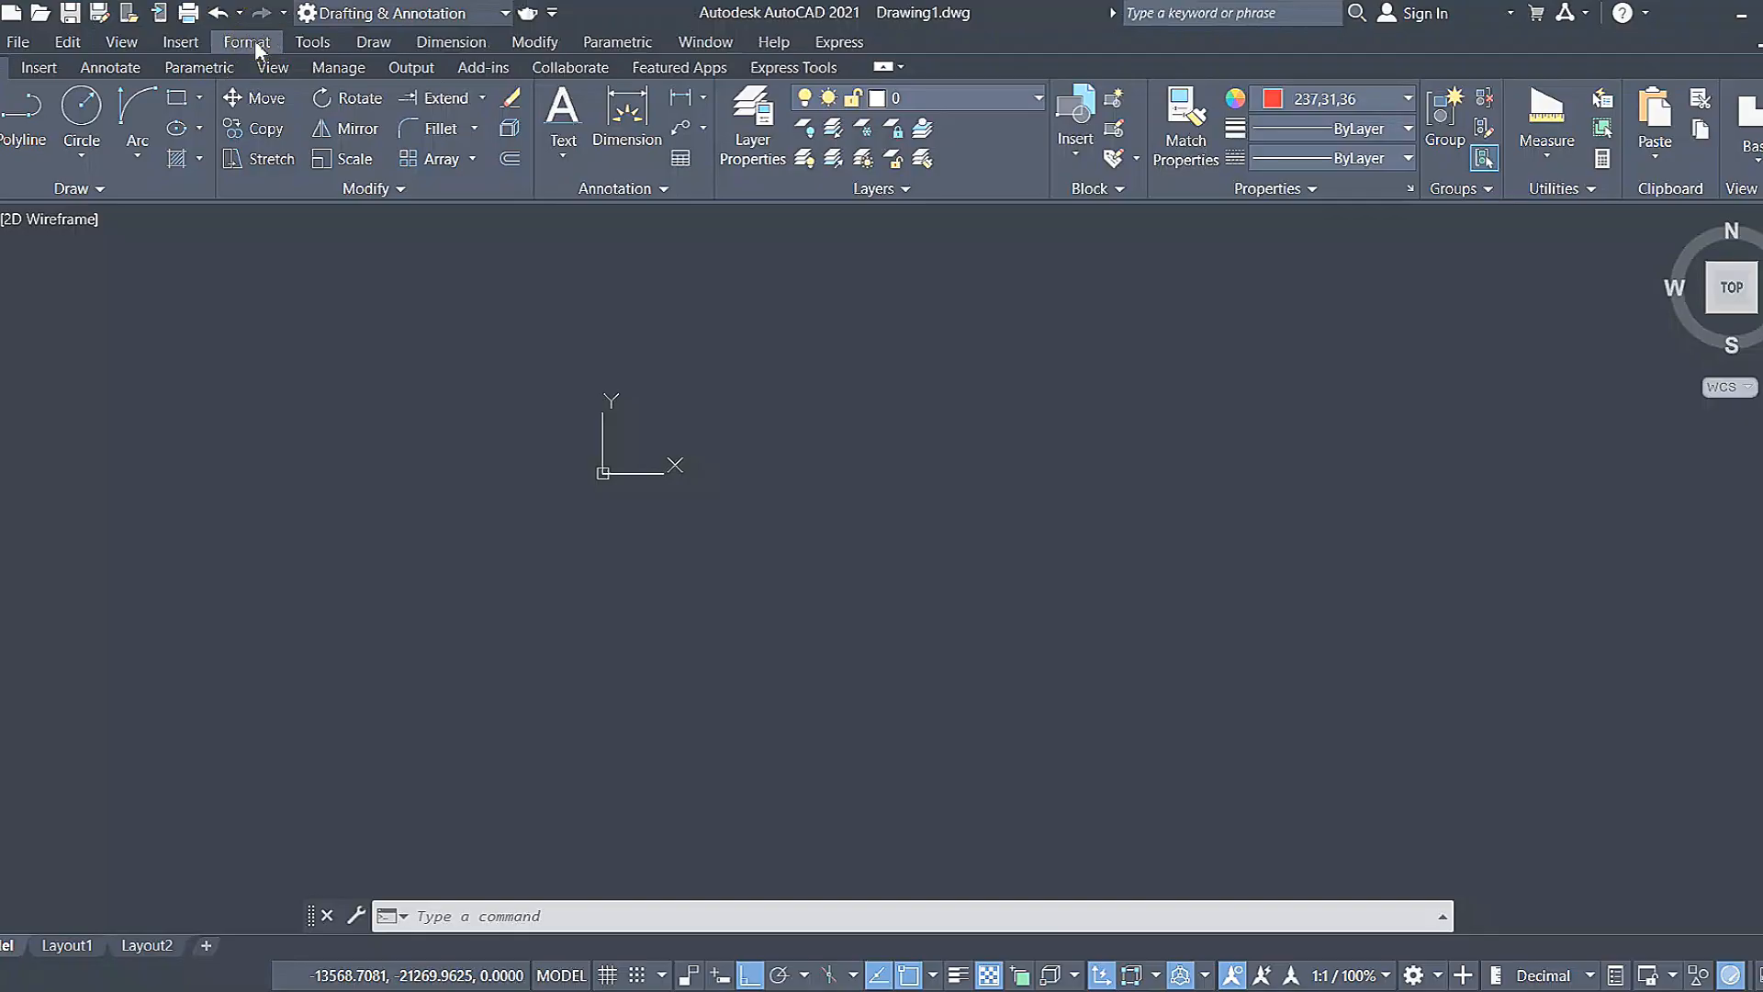
click(250, 43)
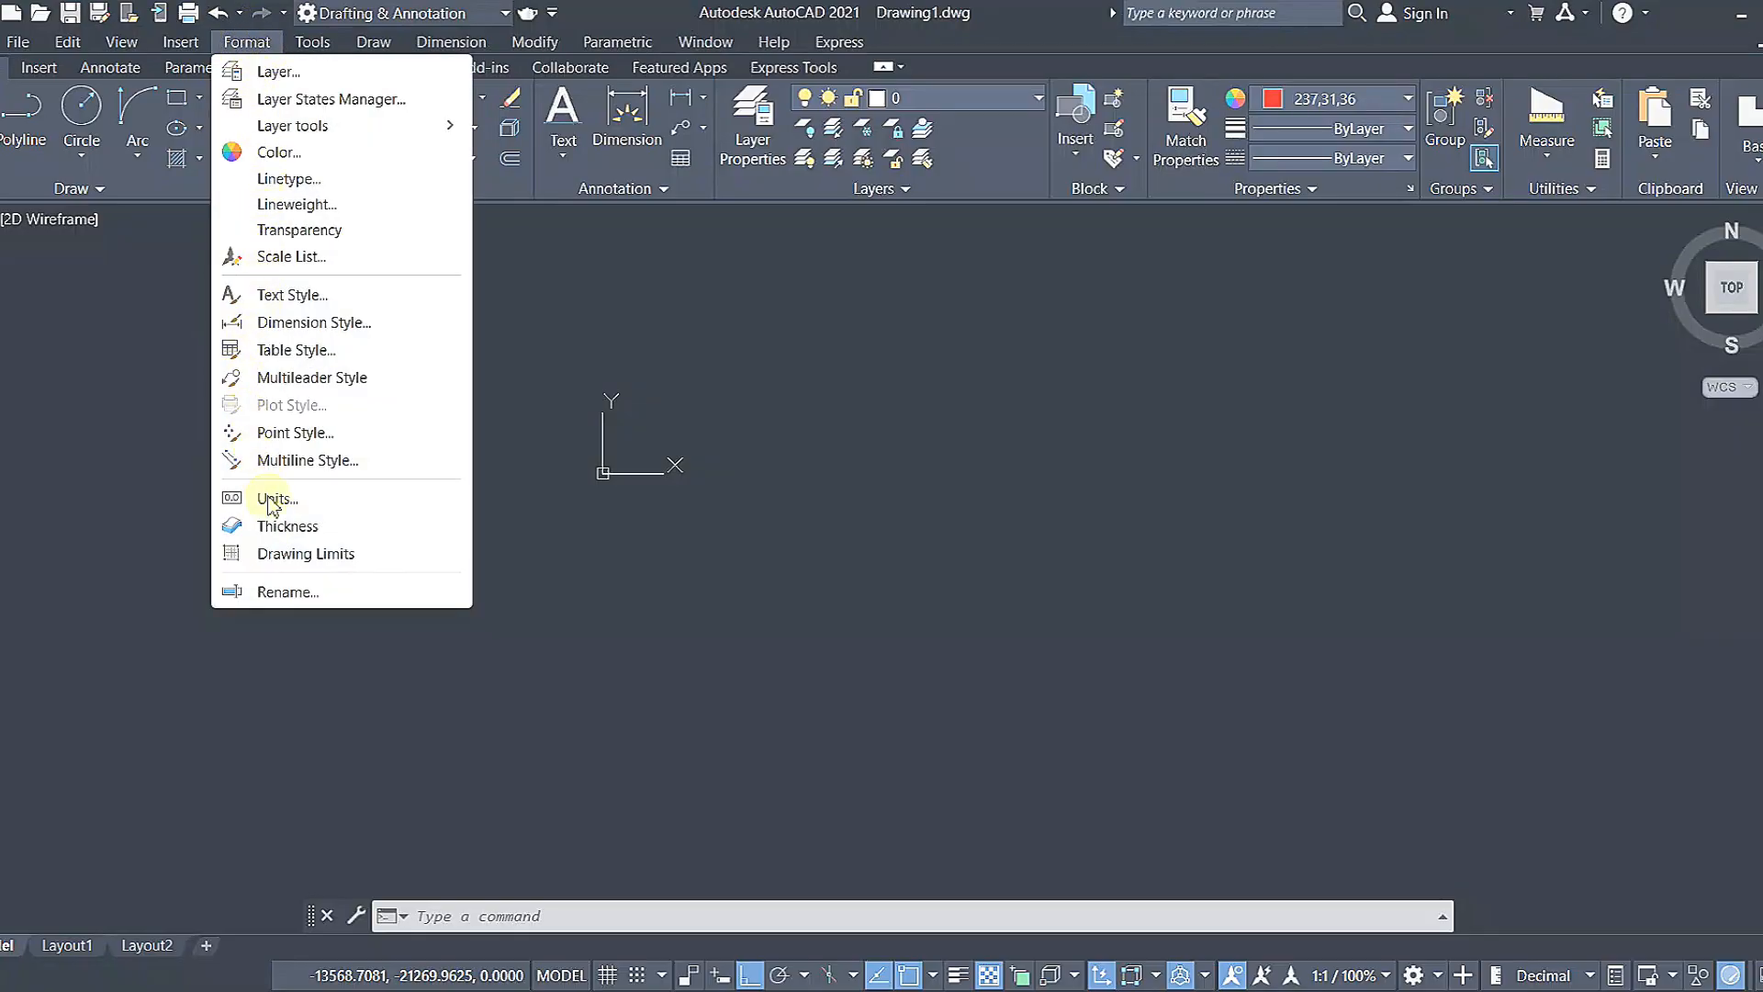
click(317, 505)
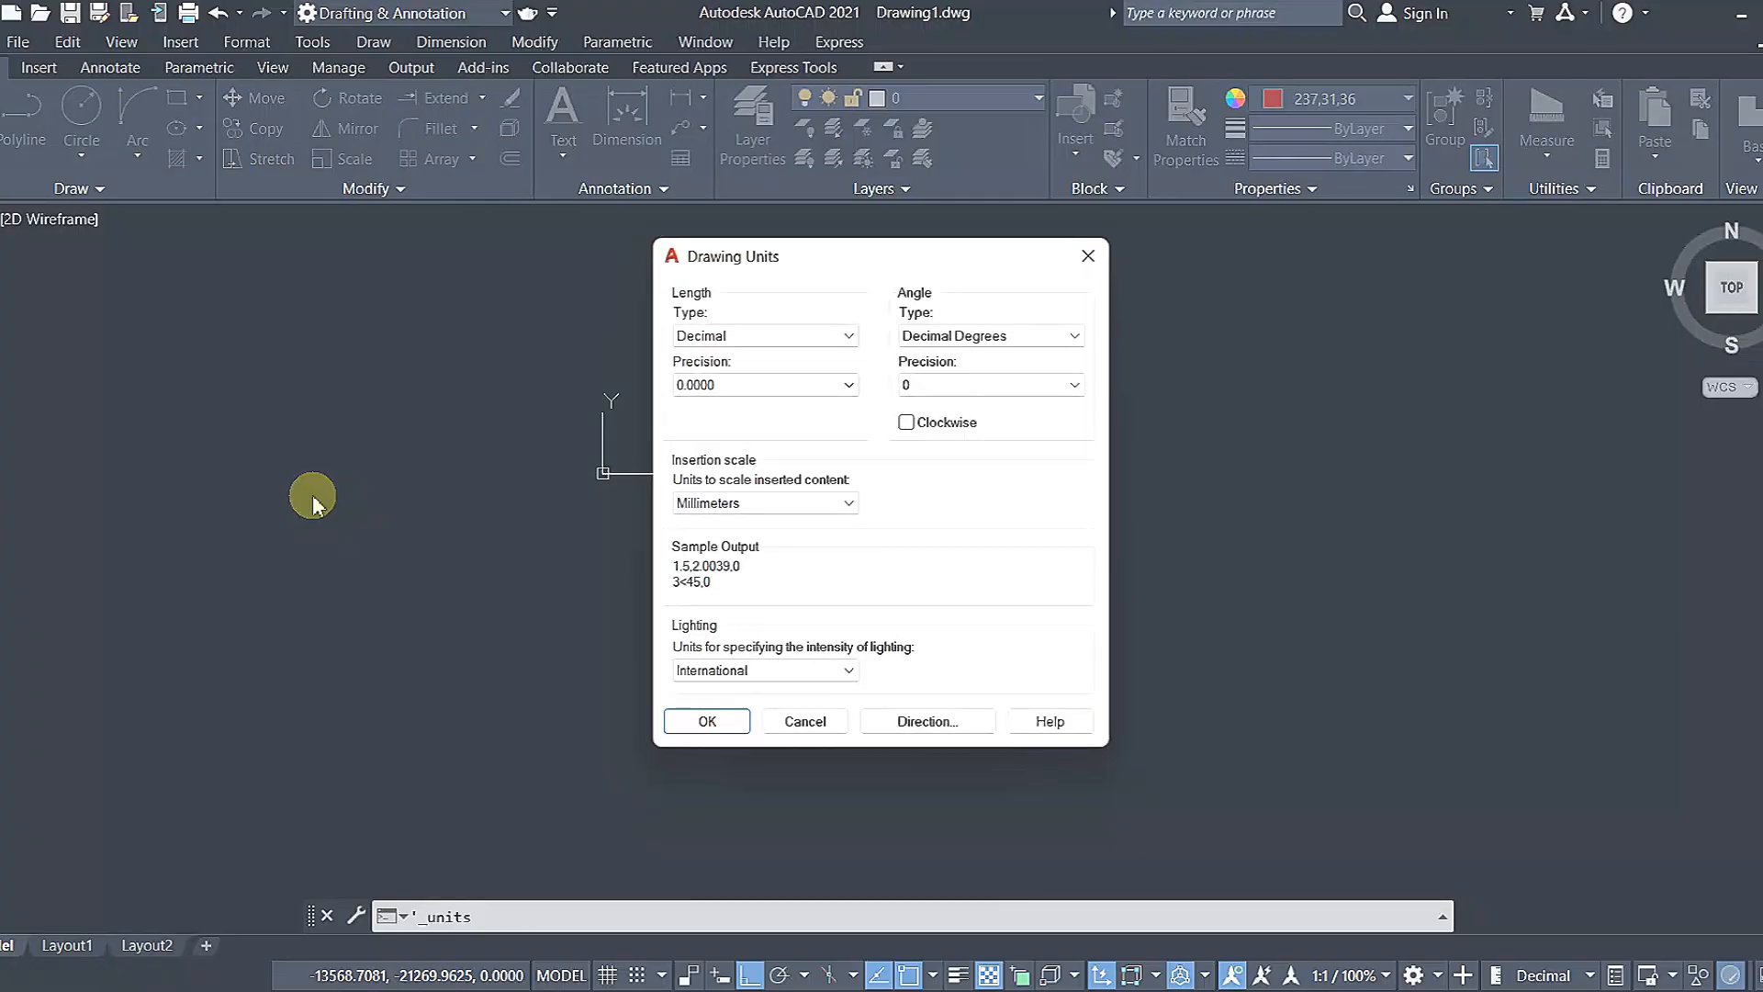
drag(705, 256, 651, 276)
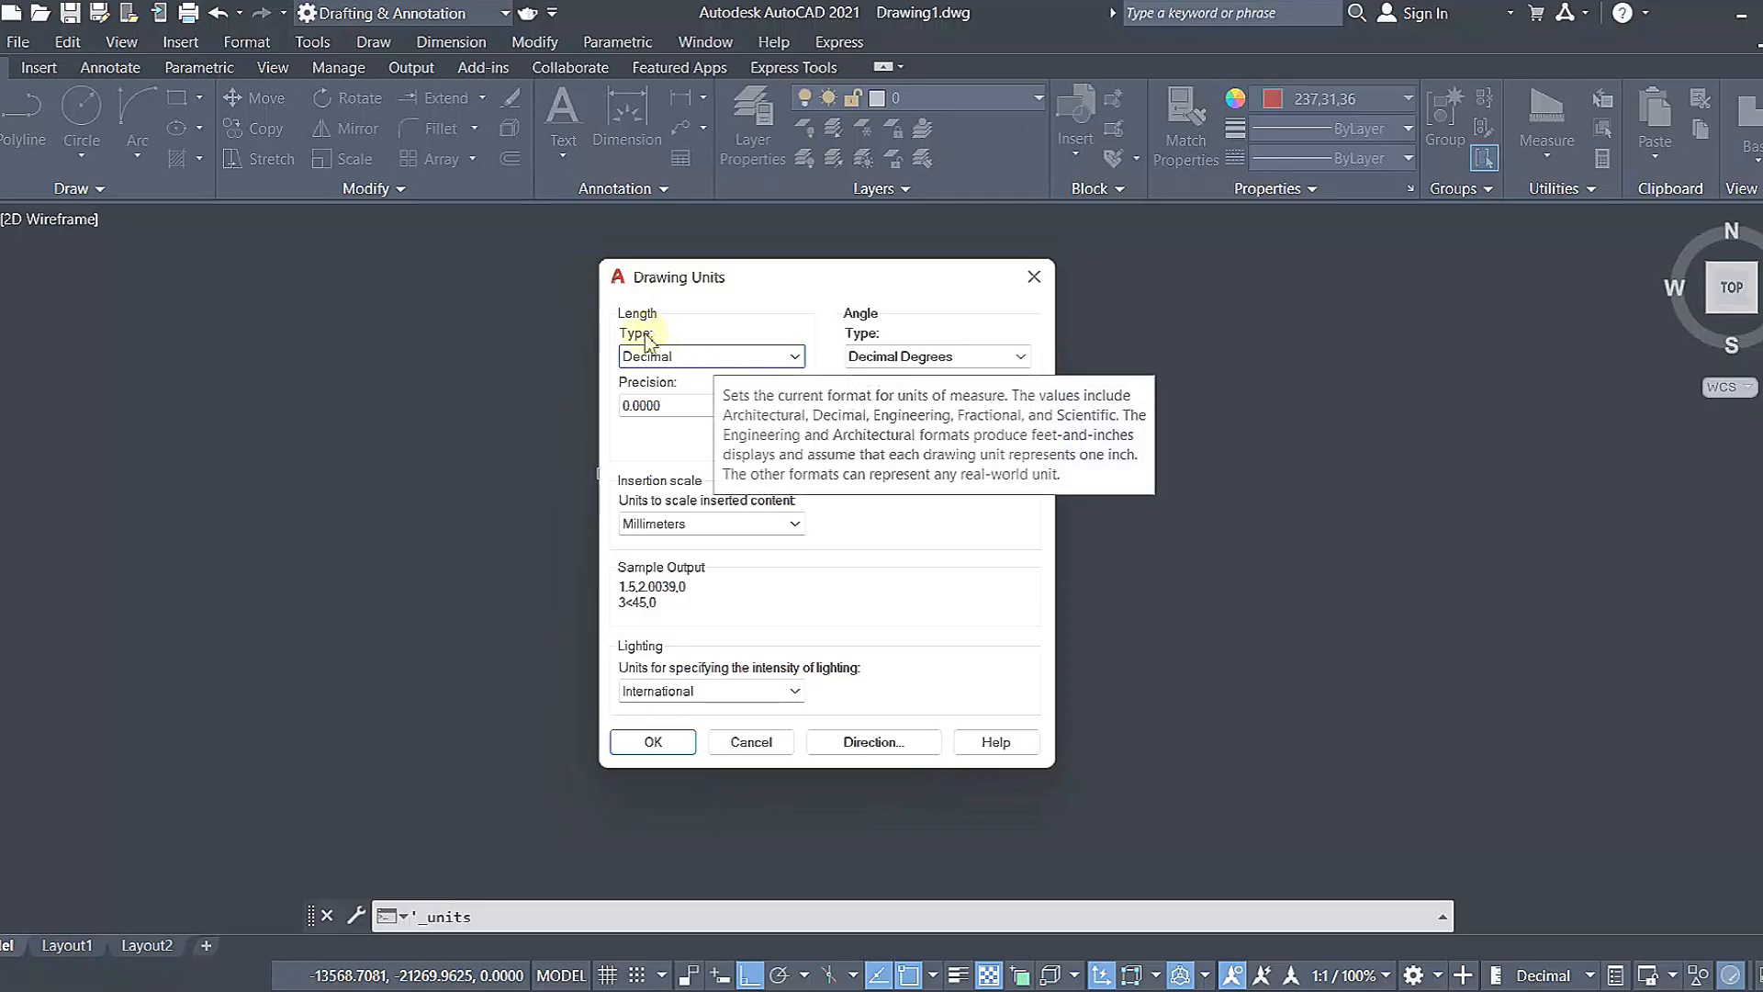
click(719, 358)
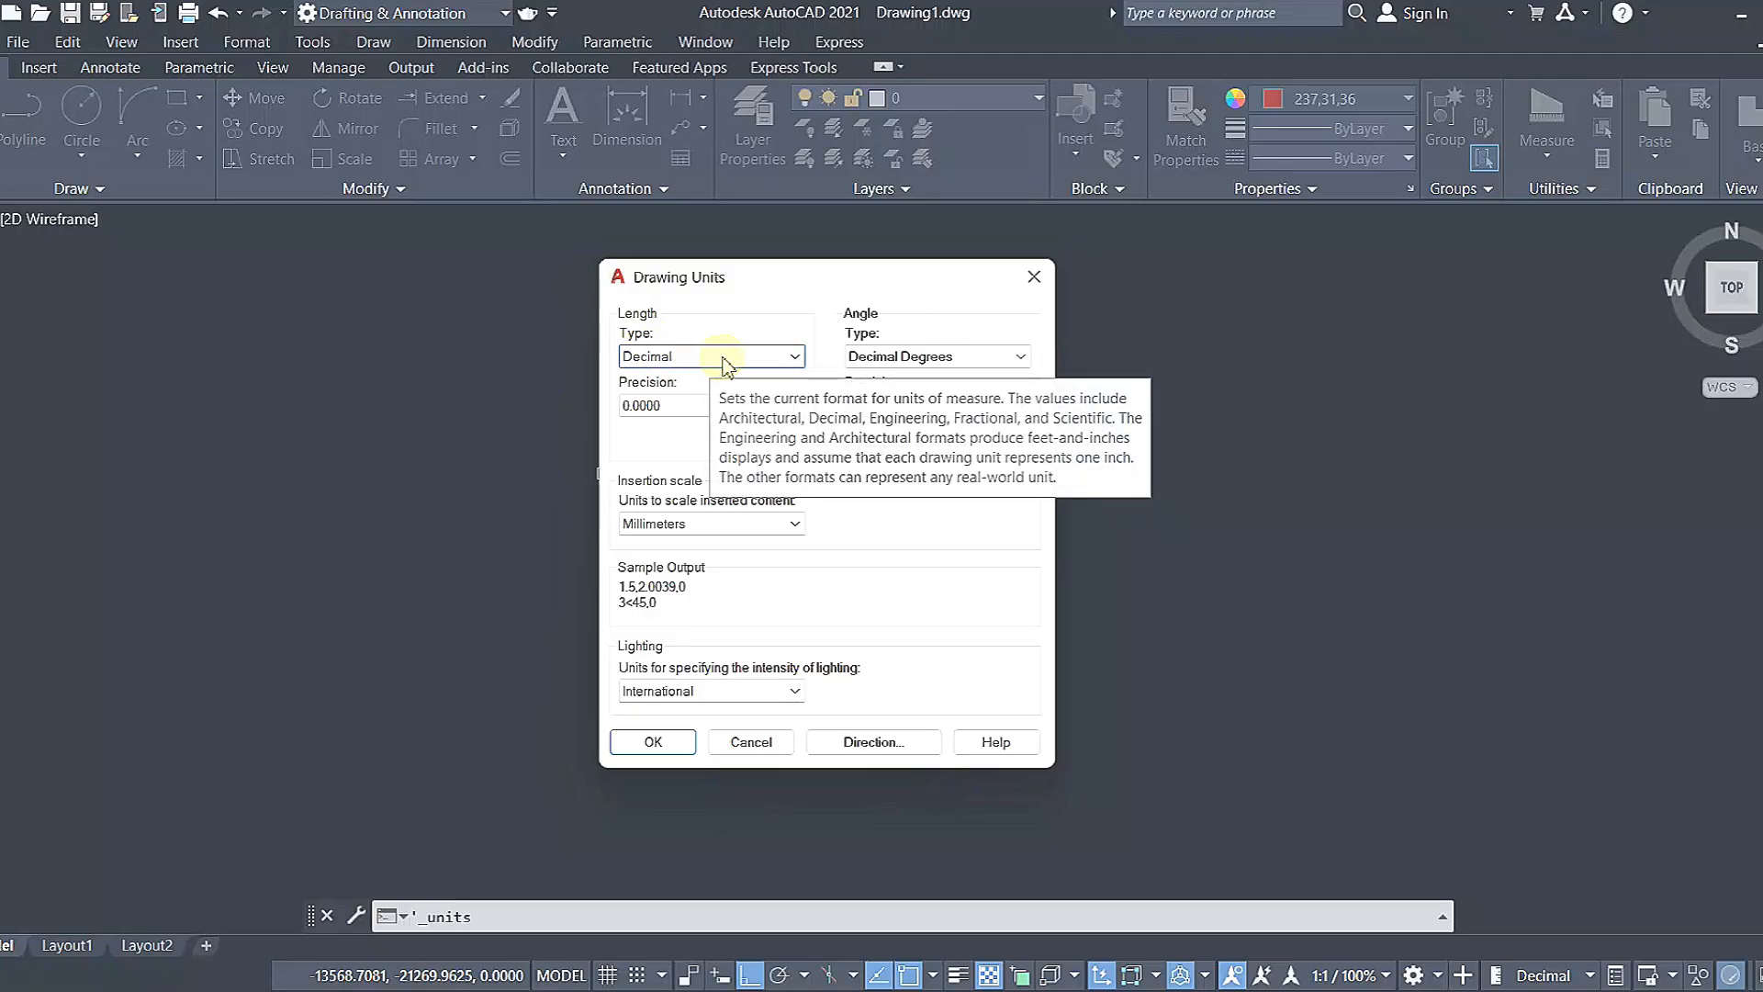
click(724, 361)
click(718, 394)
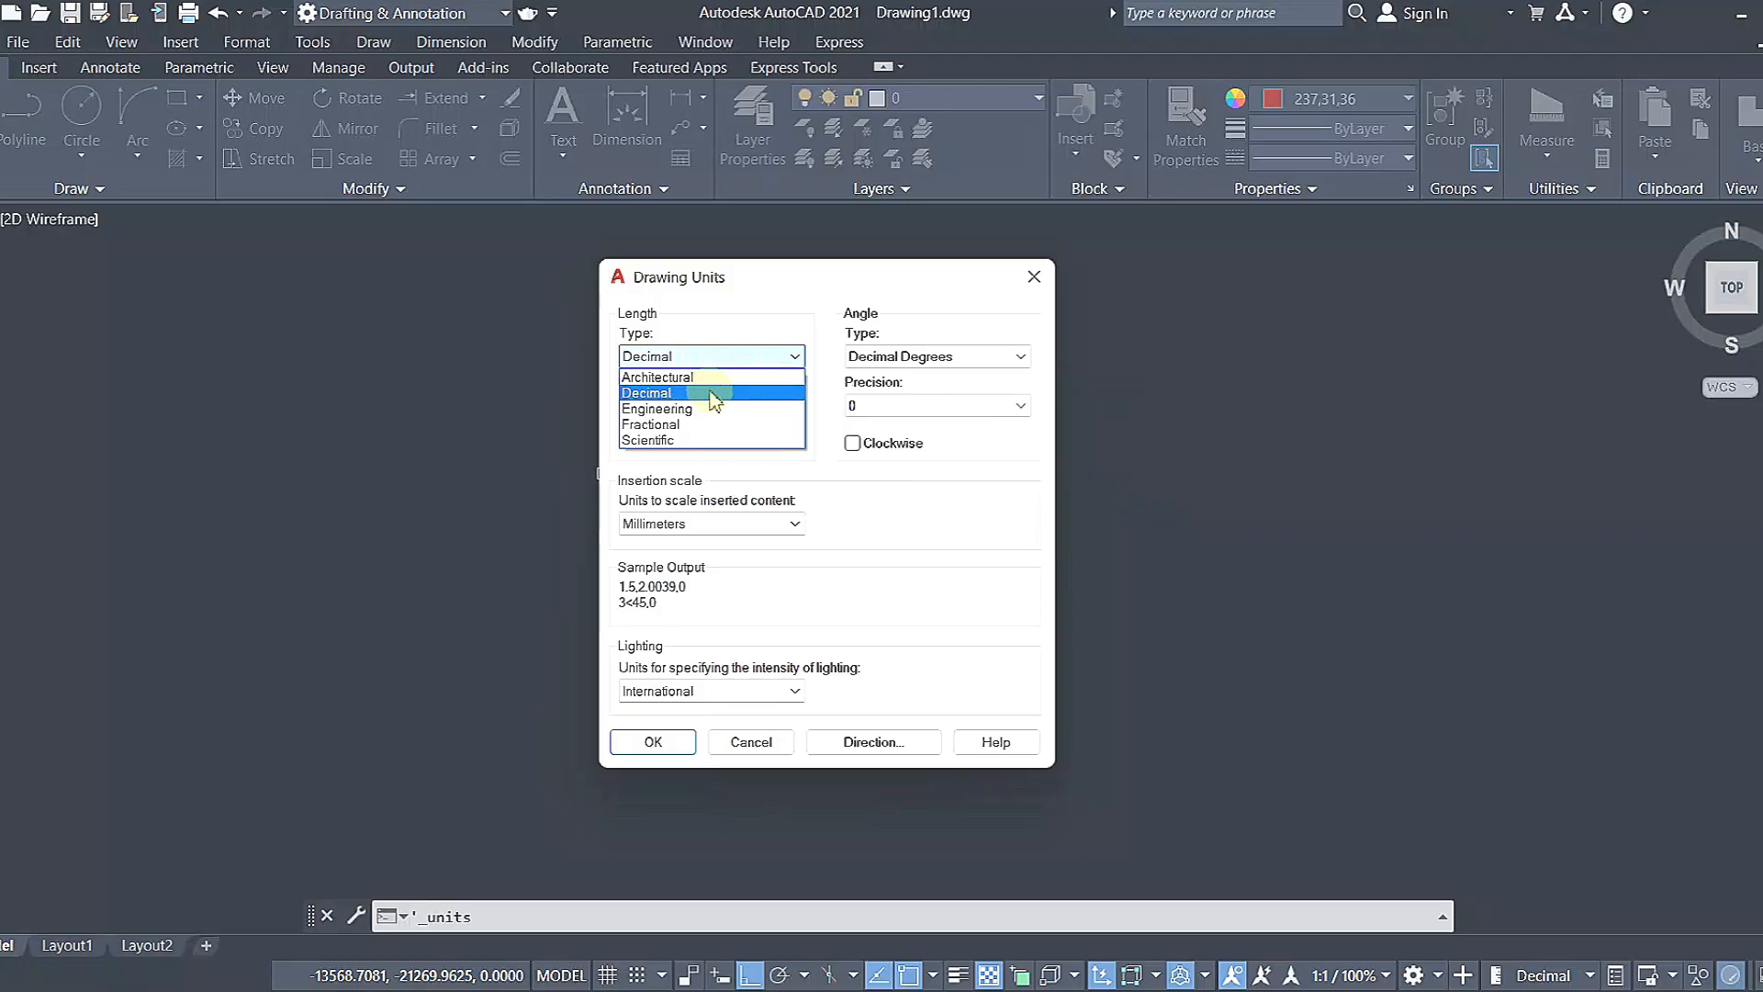
Set the length precision to 0.00 and the insertion scale to Millimeters, closing the Drawing Units dialog without applying.
click(711, 411)
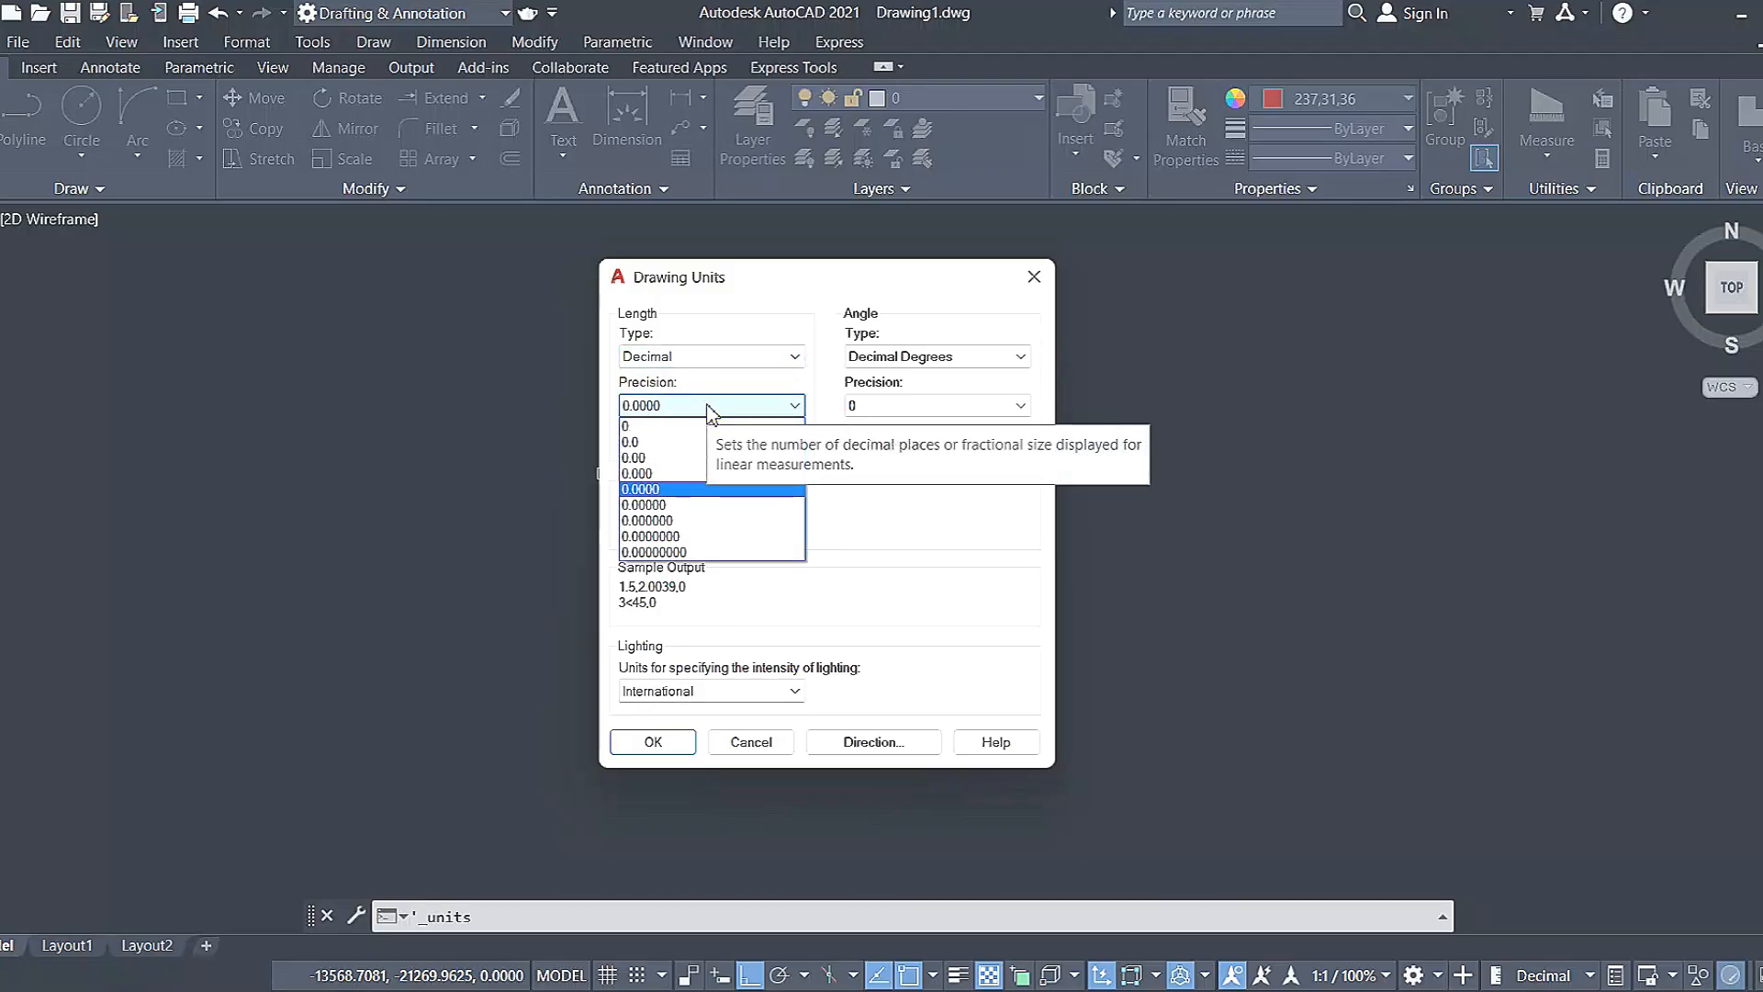
click(669, 458)
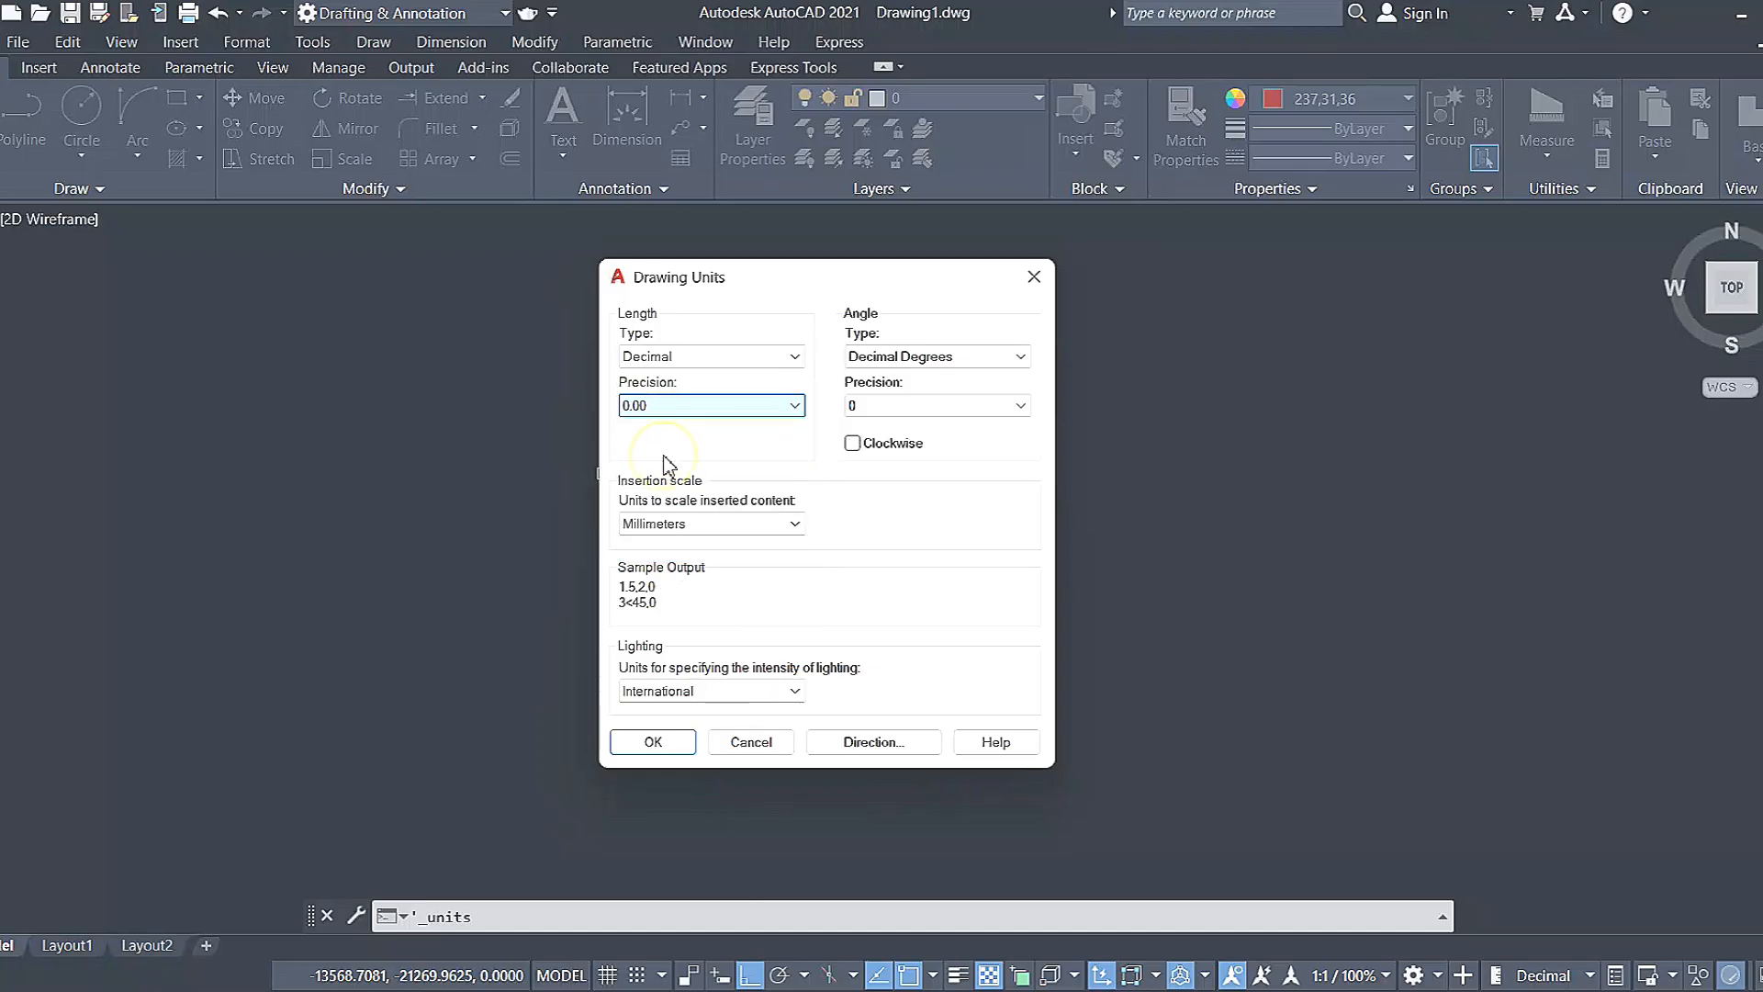
click(675, 407)
click(668, 458)
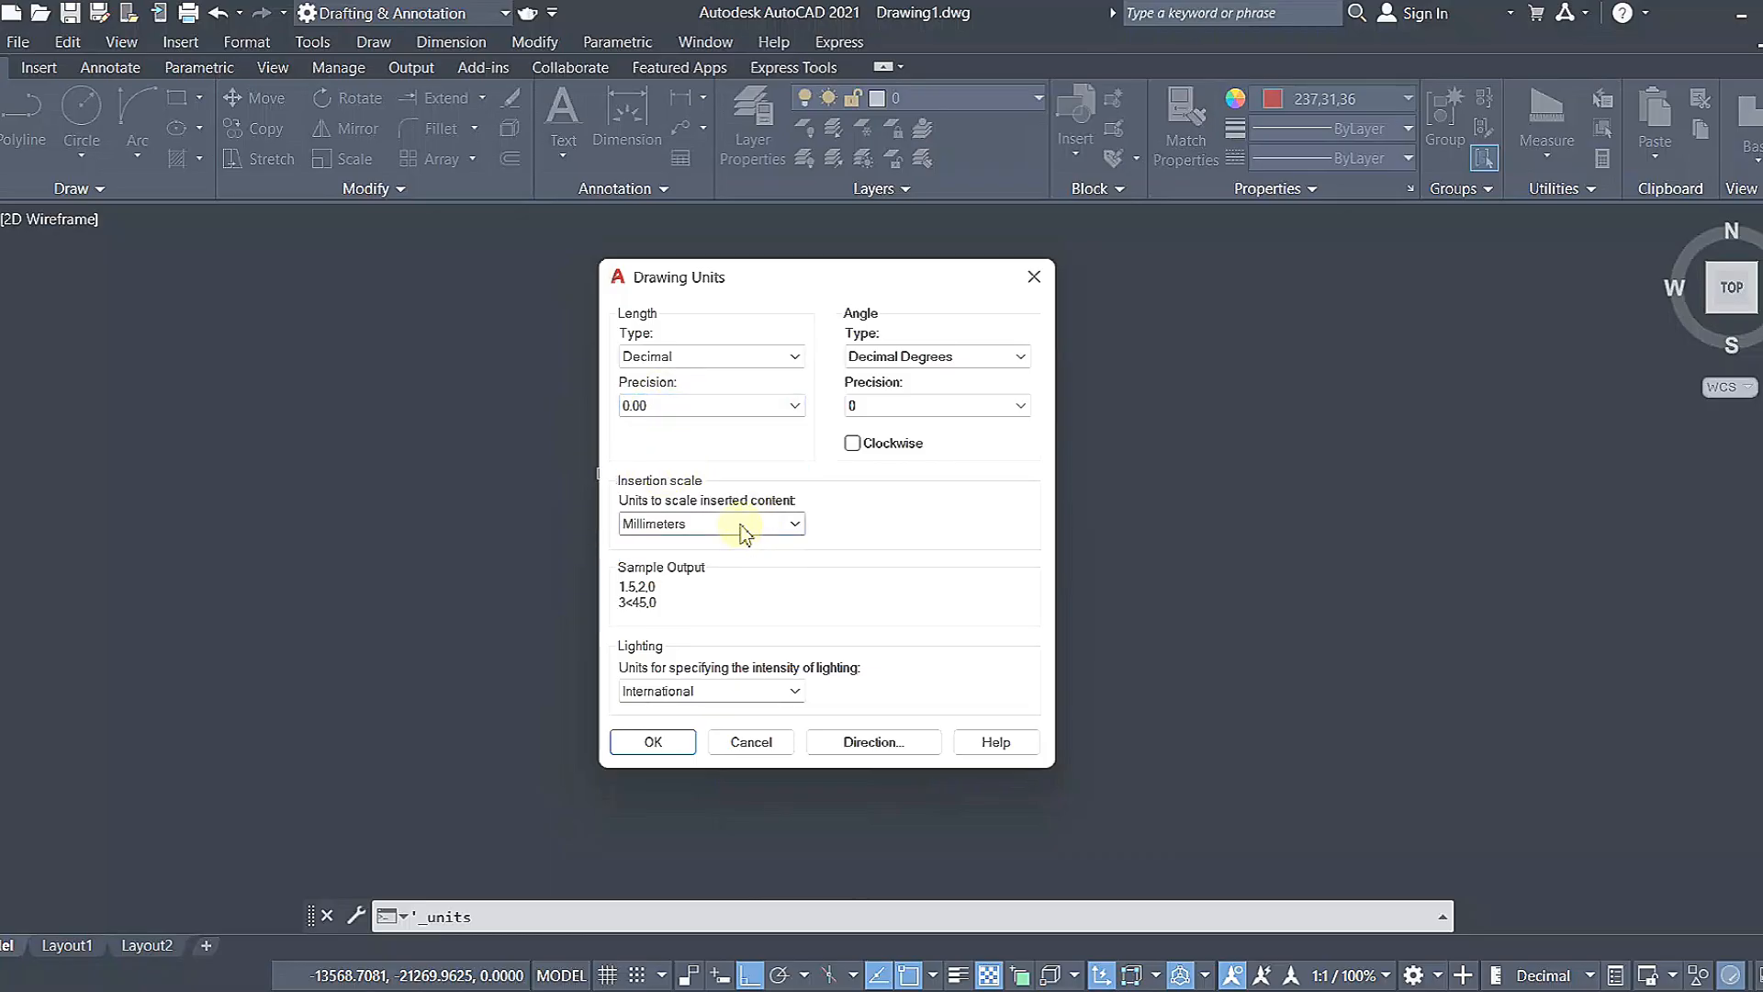
click(725, 524)
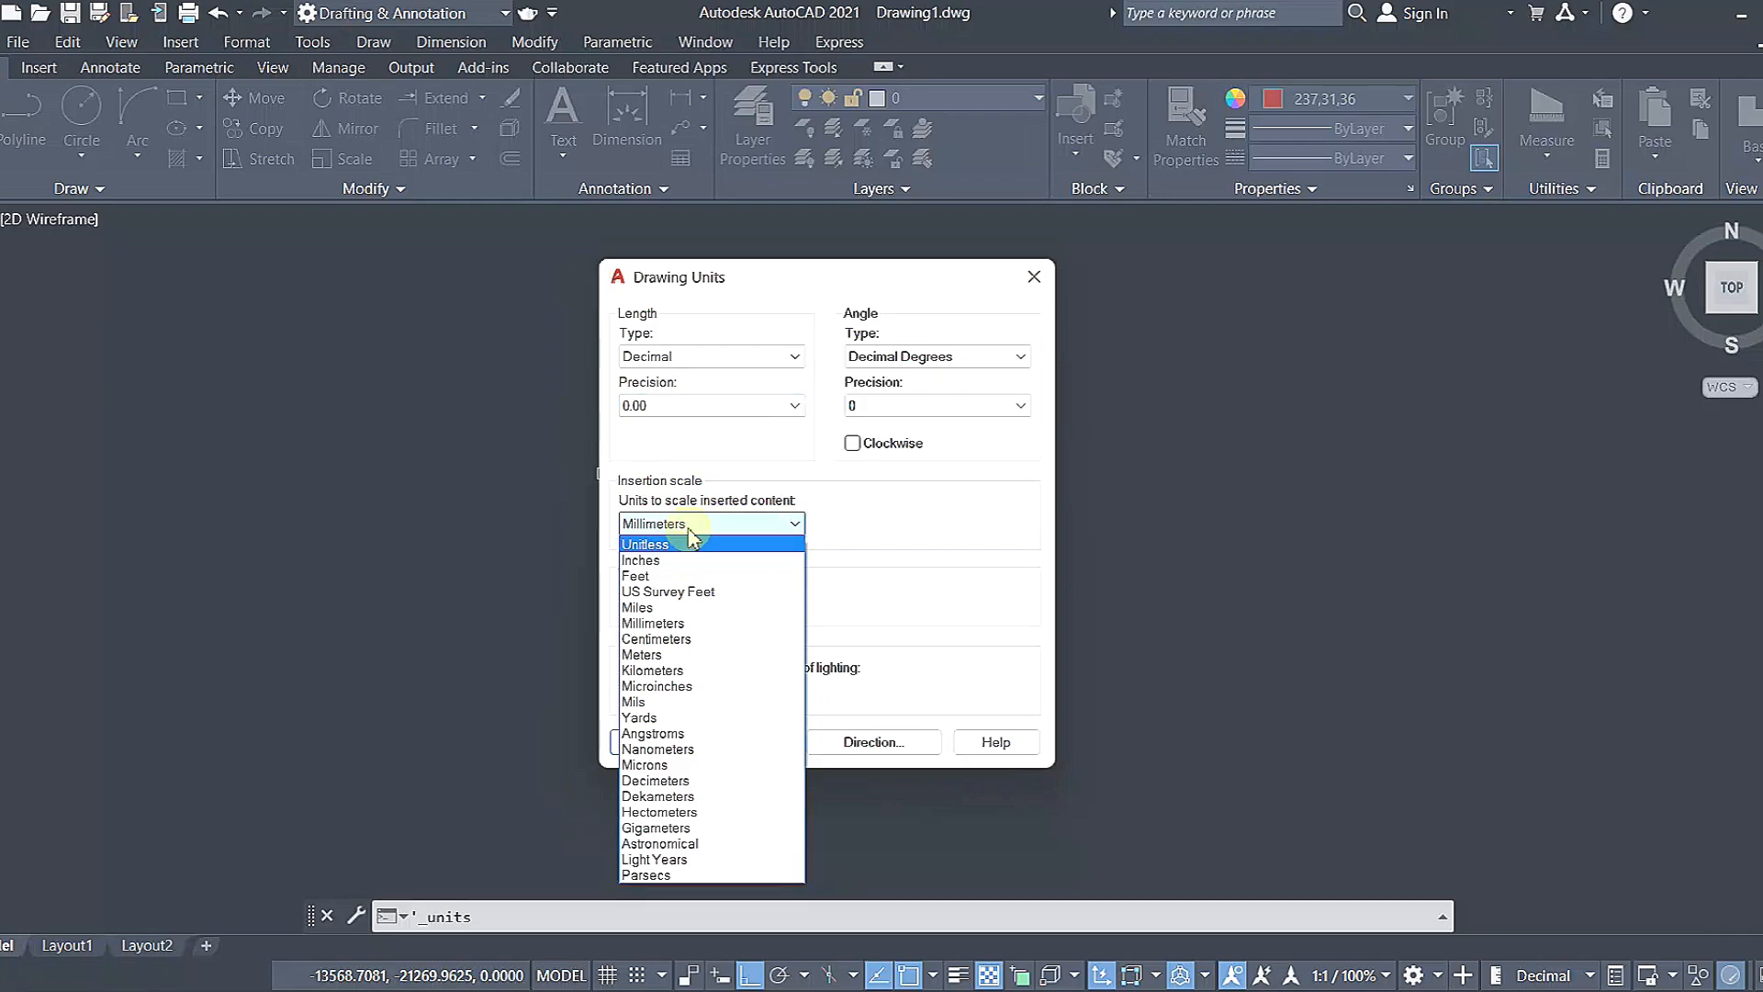
click(681, 622)
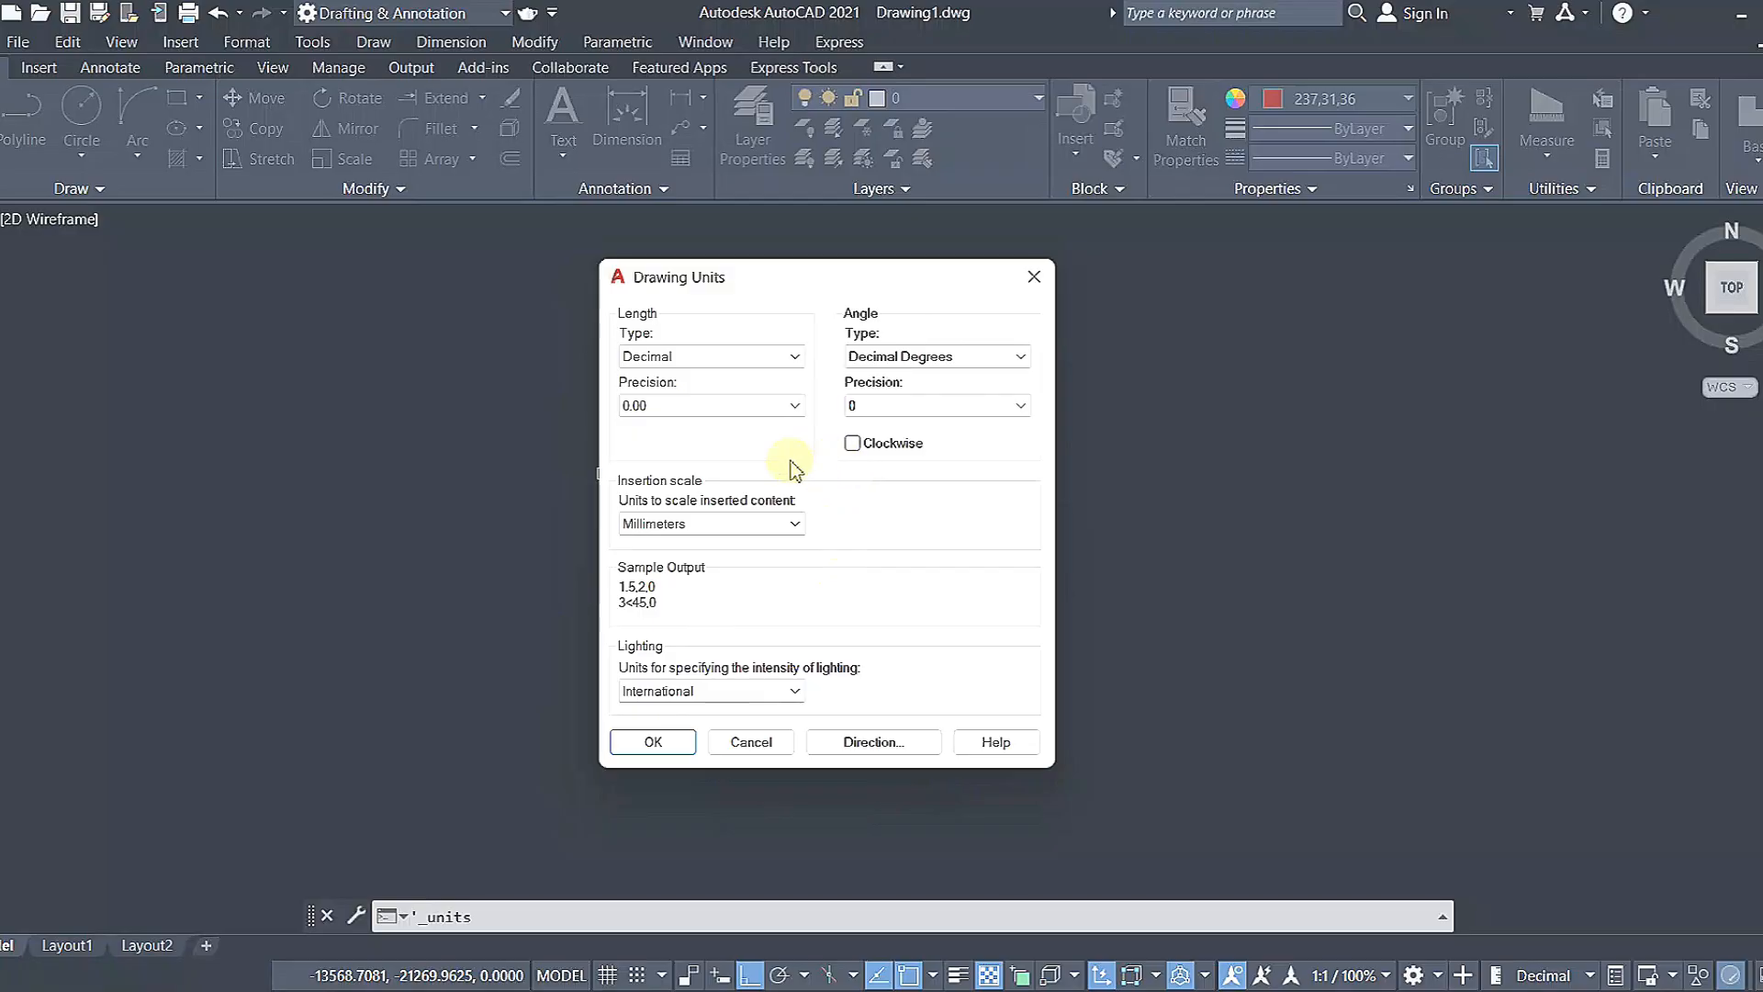
click(1037, 289)
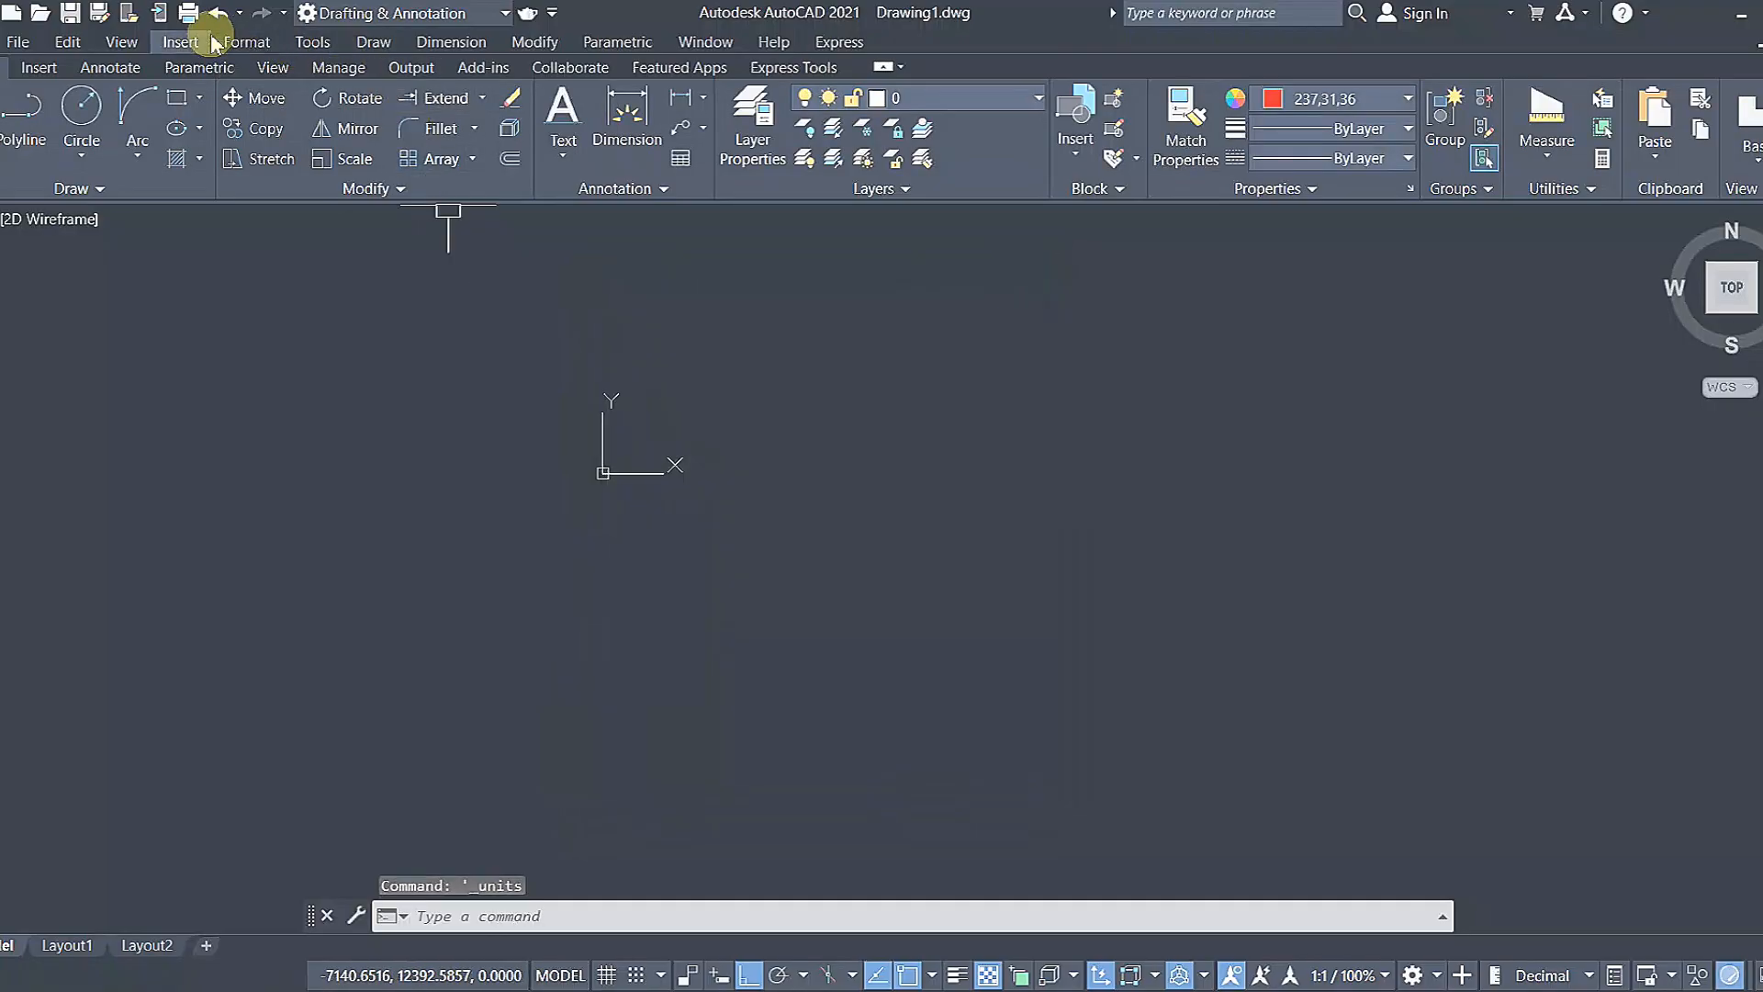
Reopen the Drawing Units settings and set the decimal length precision to 0.00.
click(246, 41)
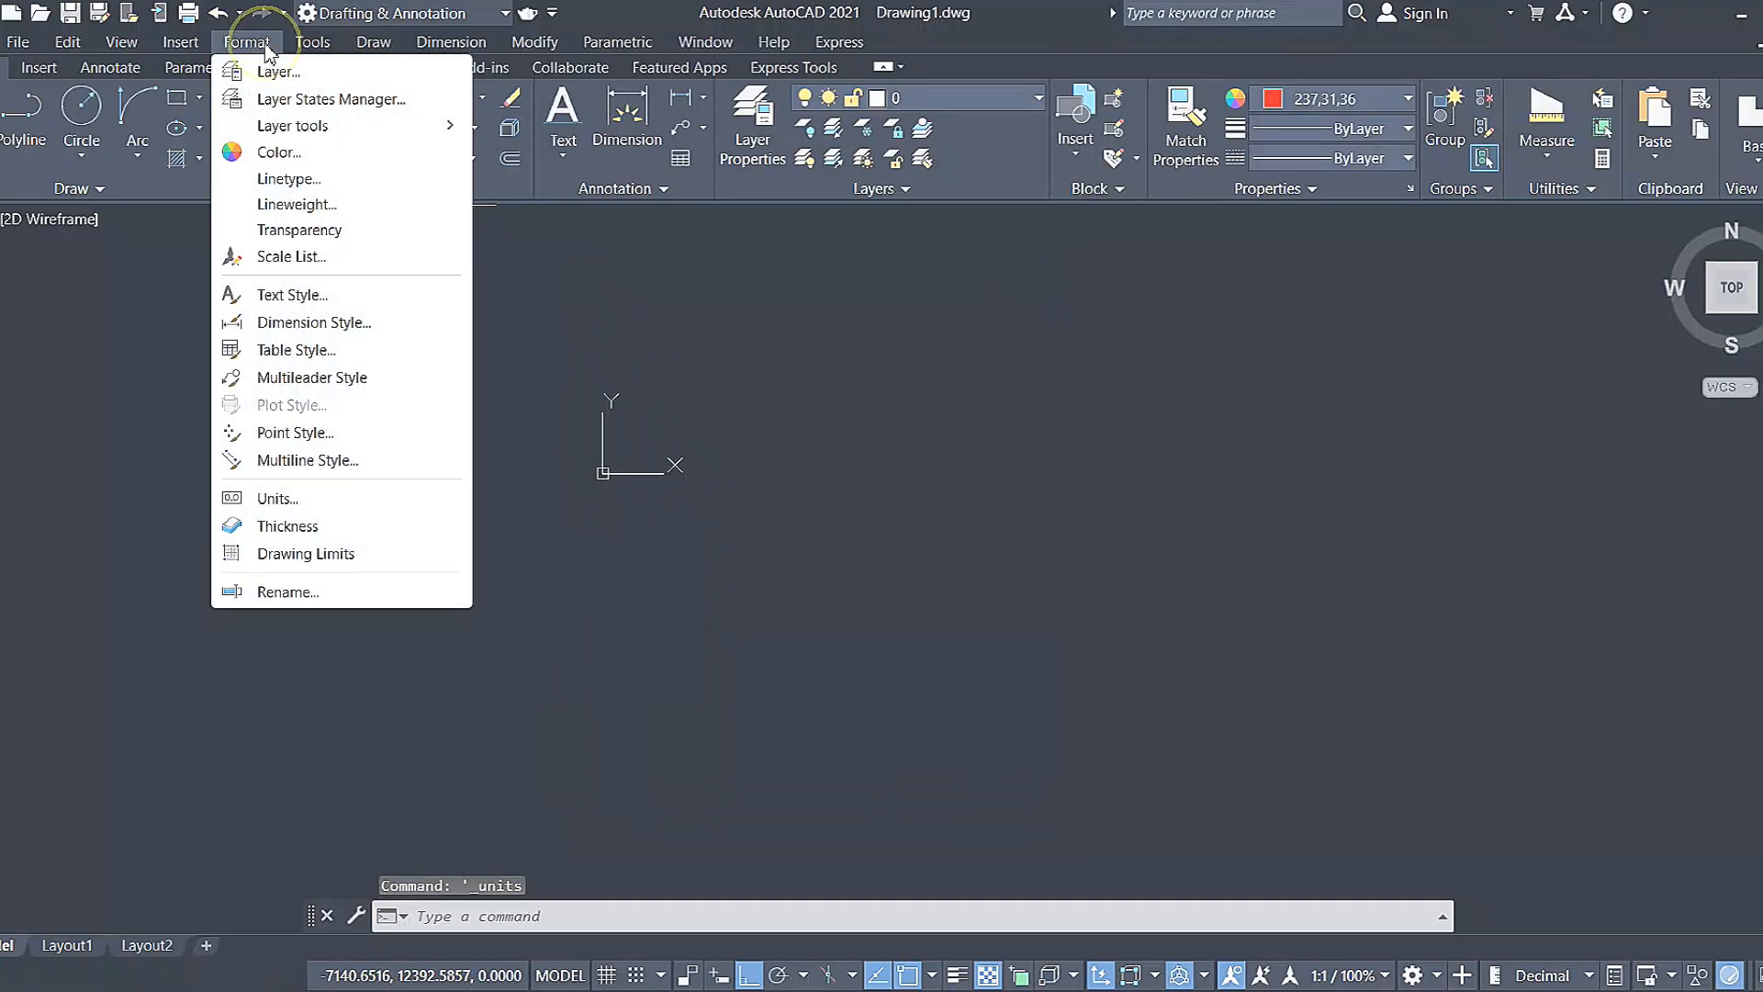
click(288, 504)
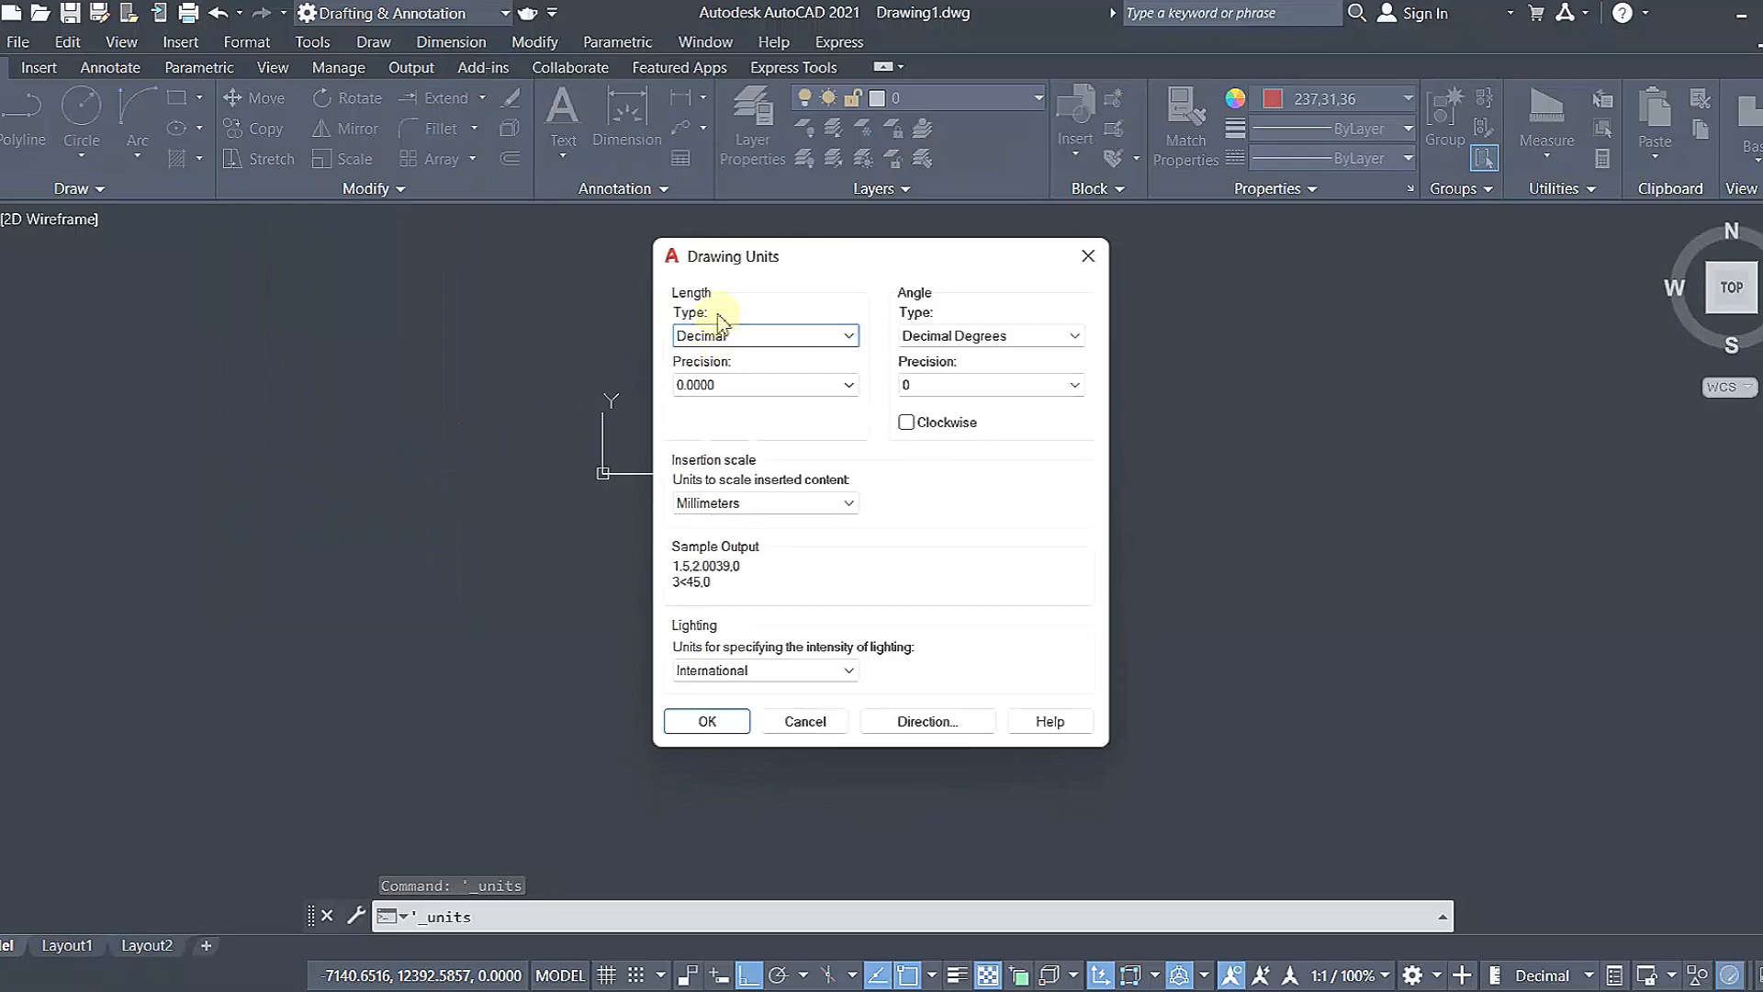
click(730, 386)
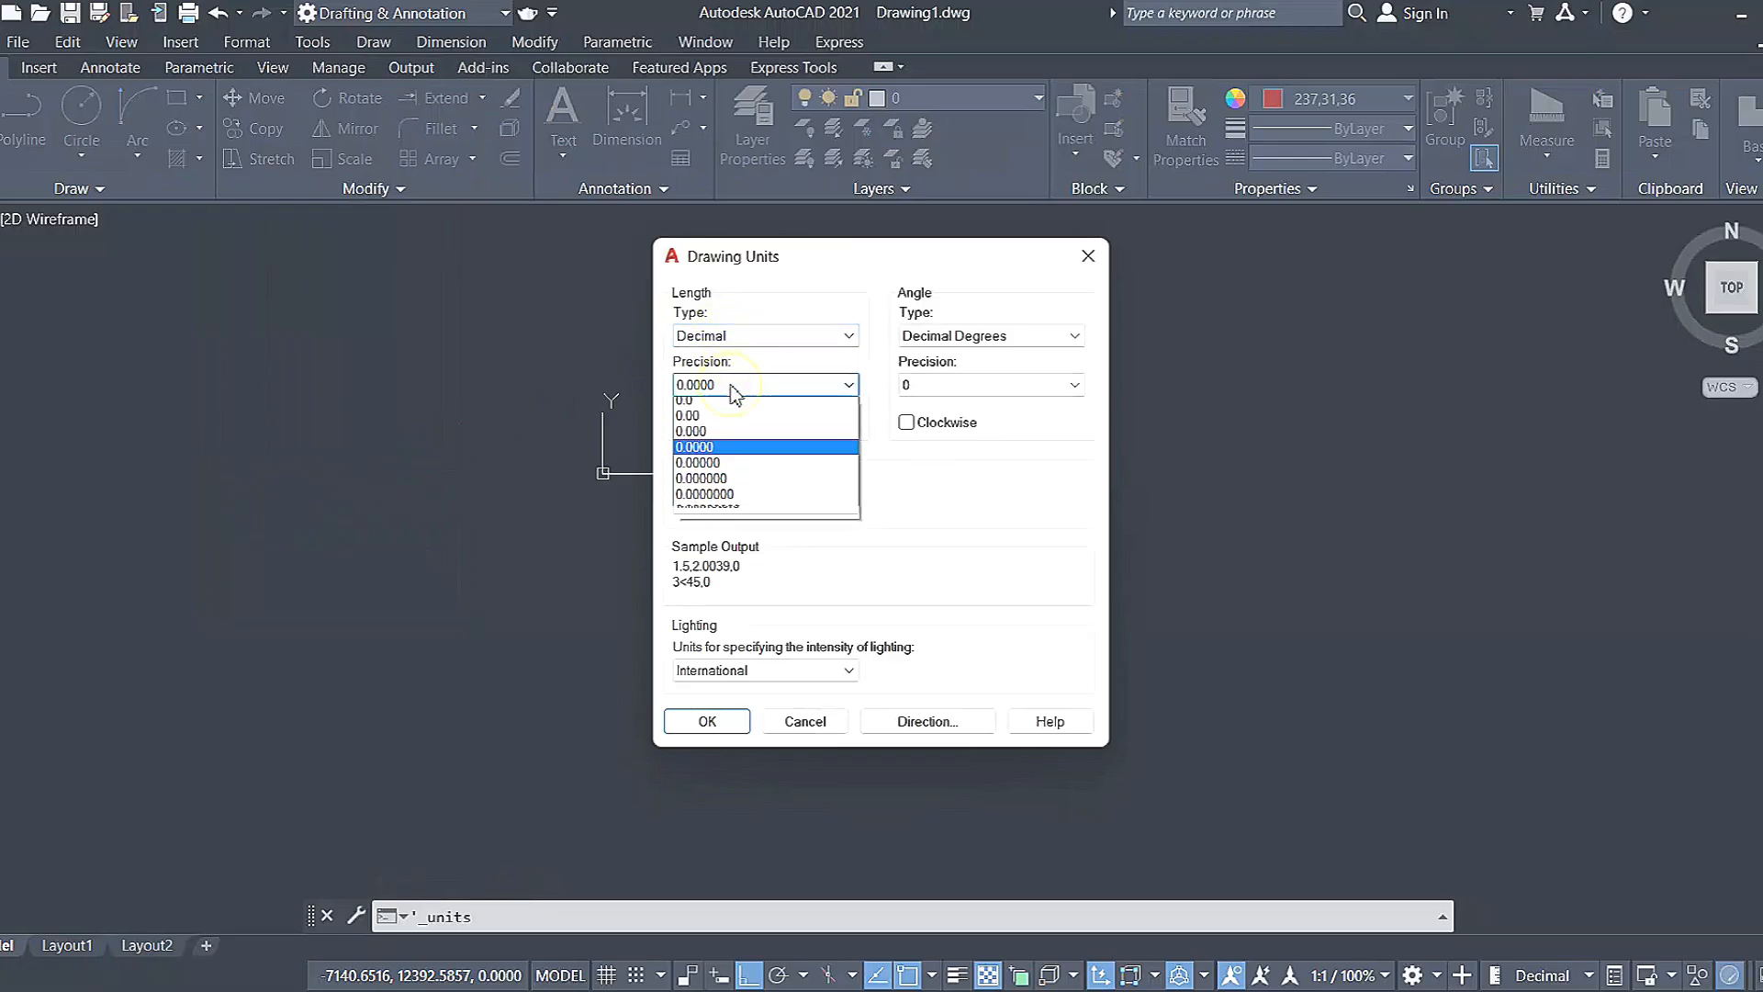
click(712, 437)
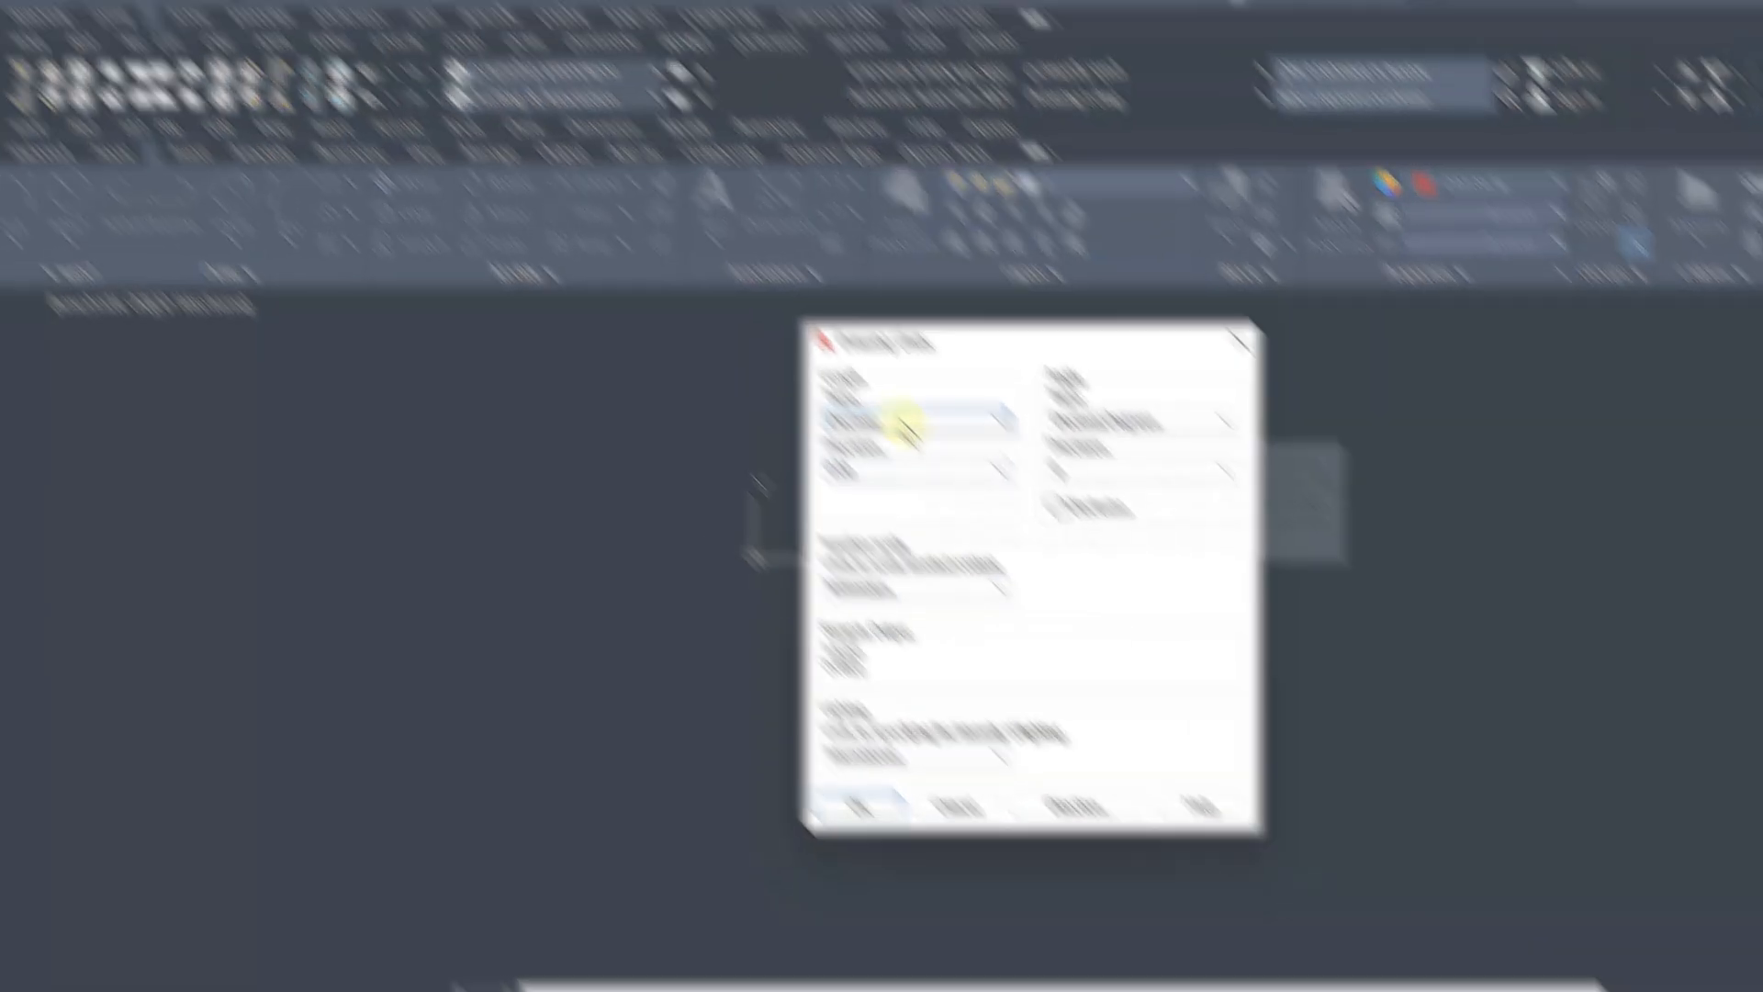
Change the length type to Architectural with a precision of 0'-0".
click(760, 336)
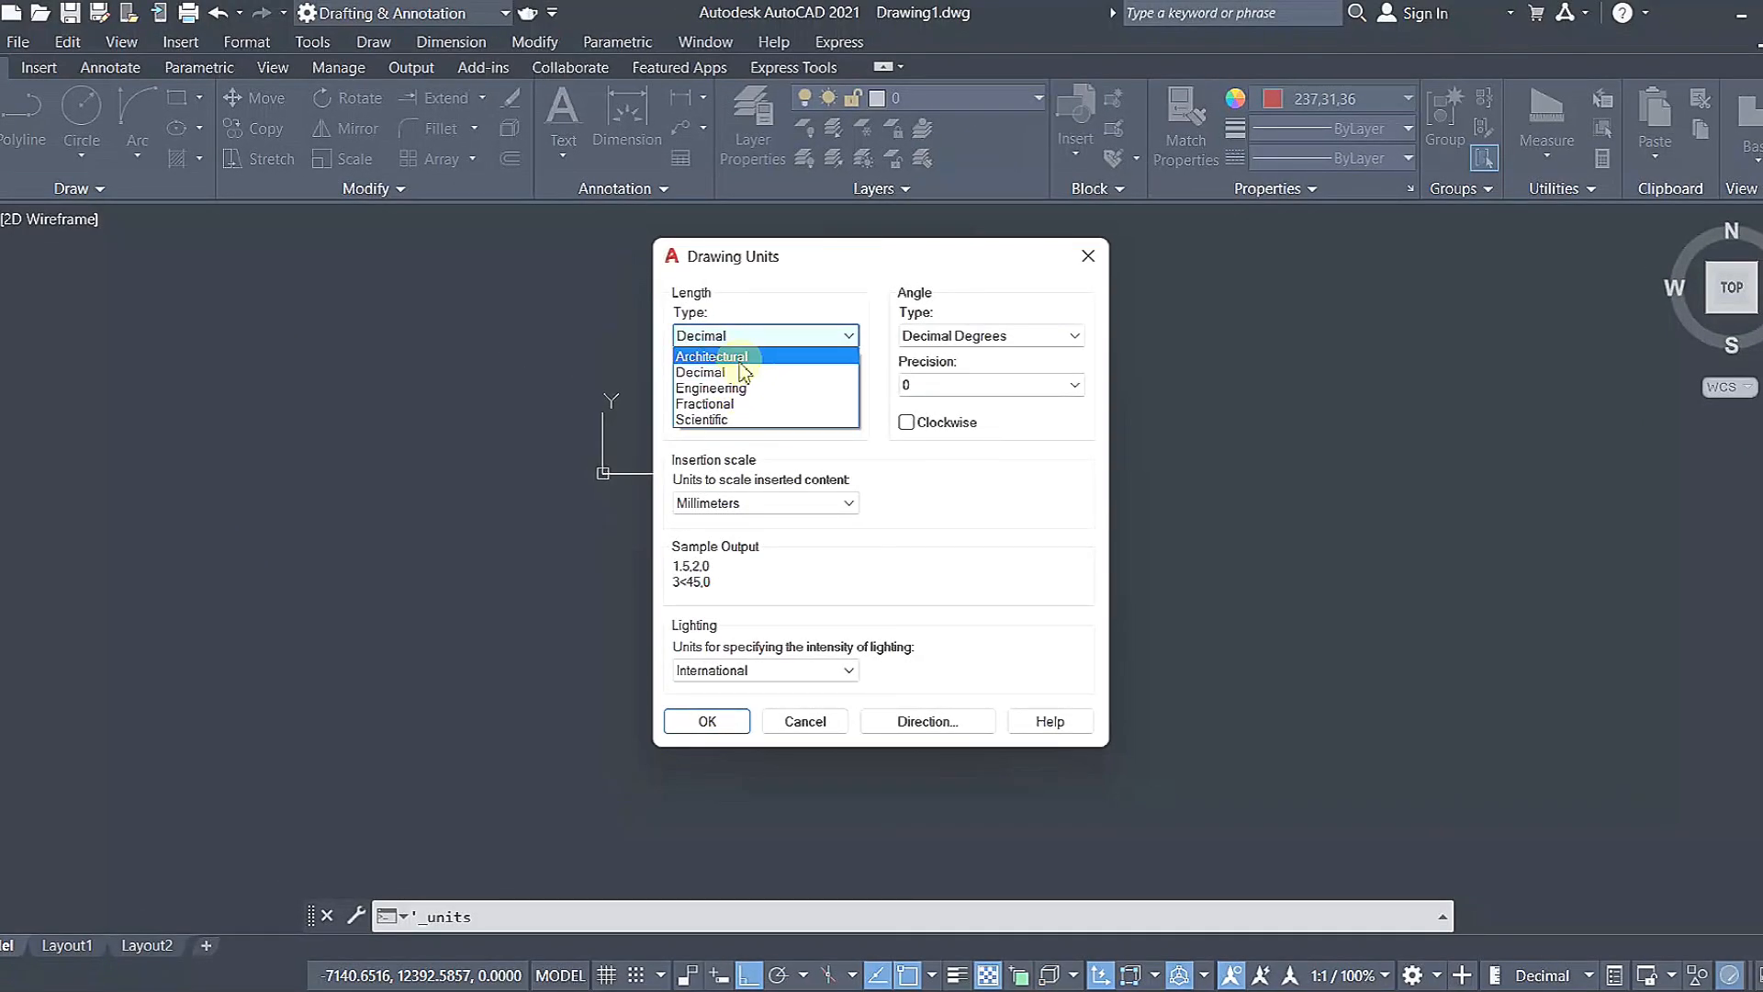
click(744, 358)
click(744, 384)
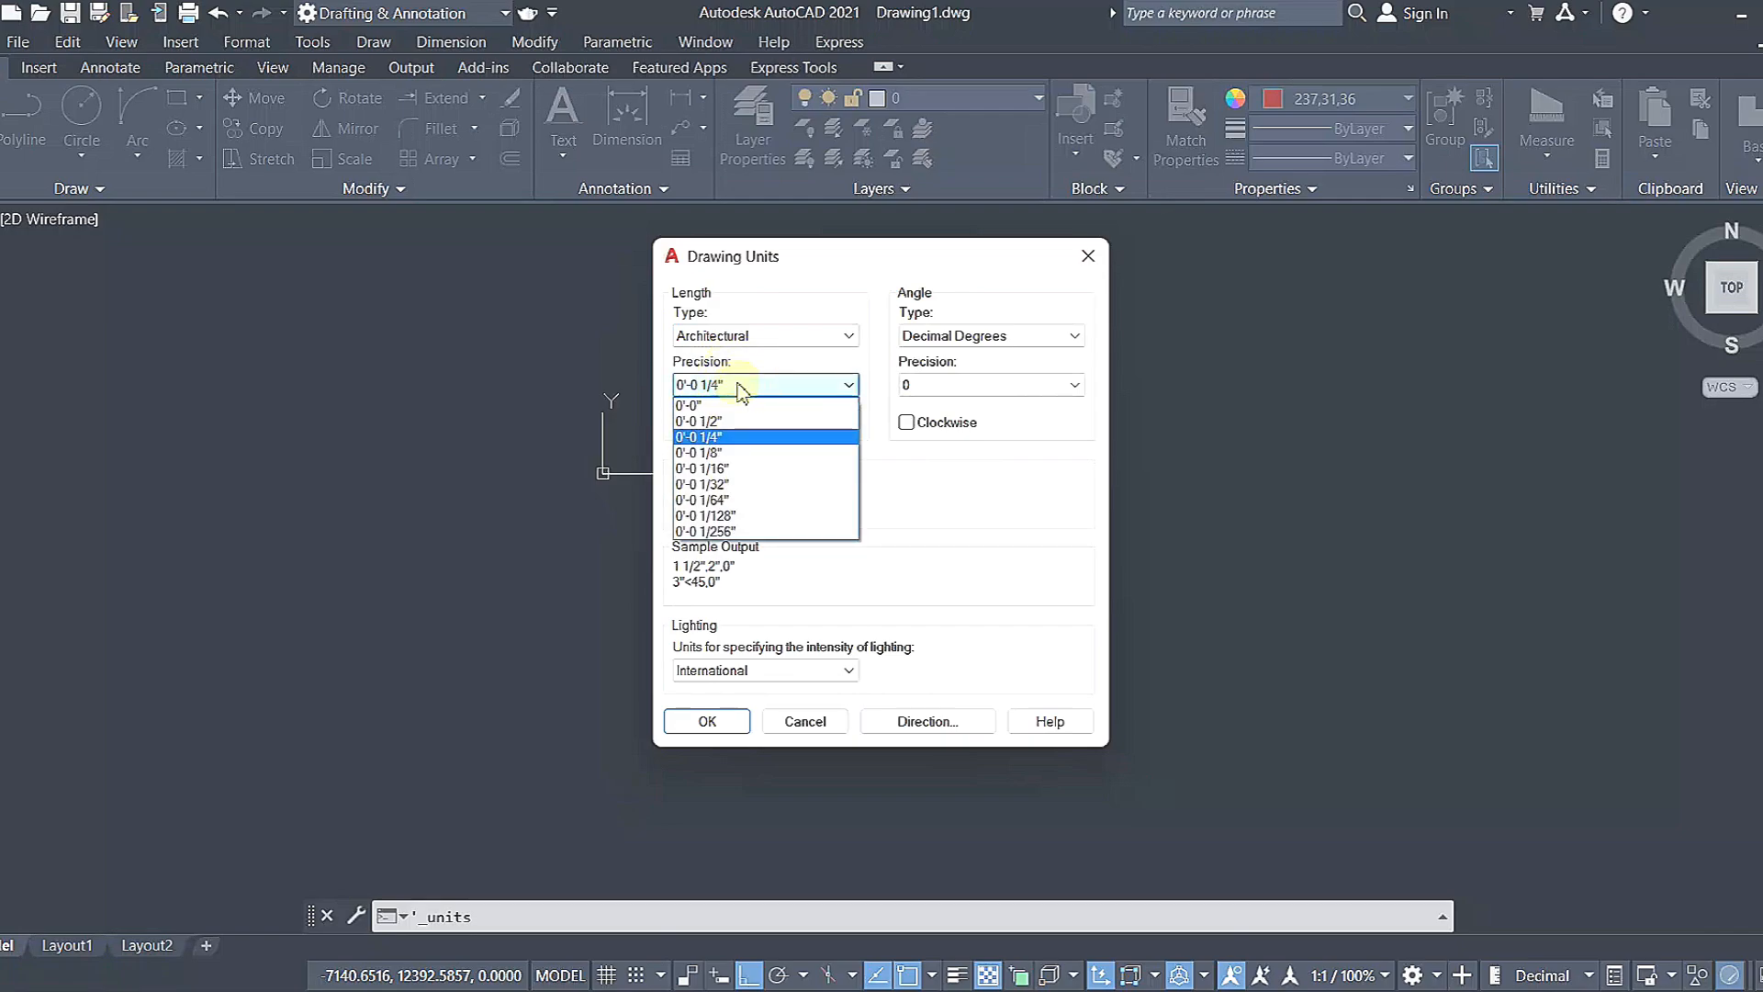
click(725, 405)
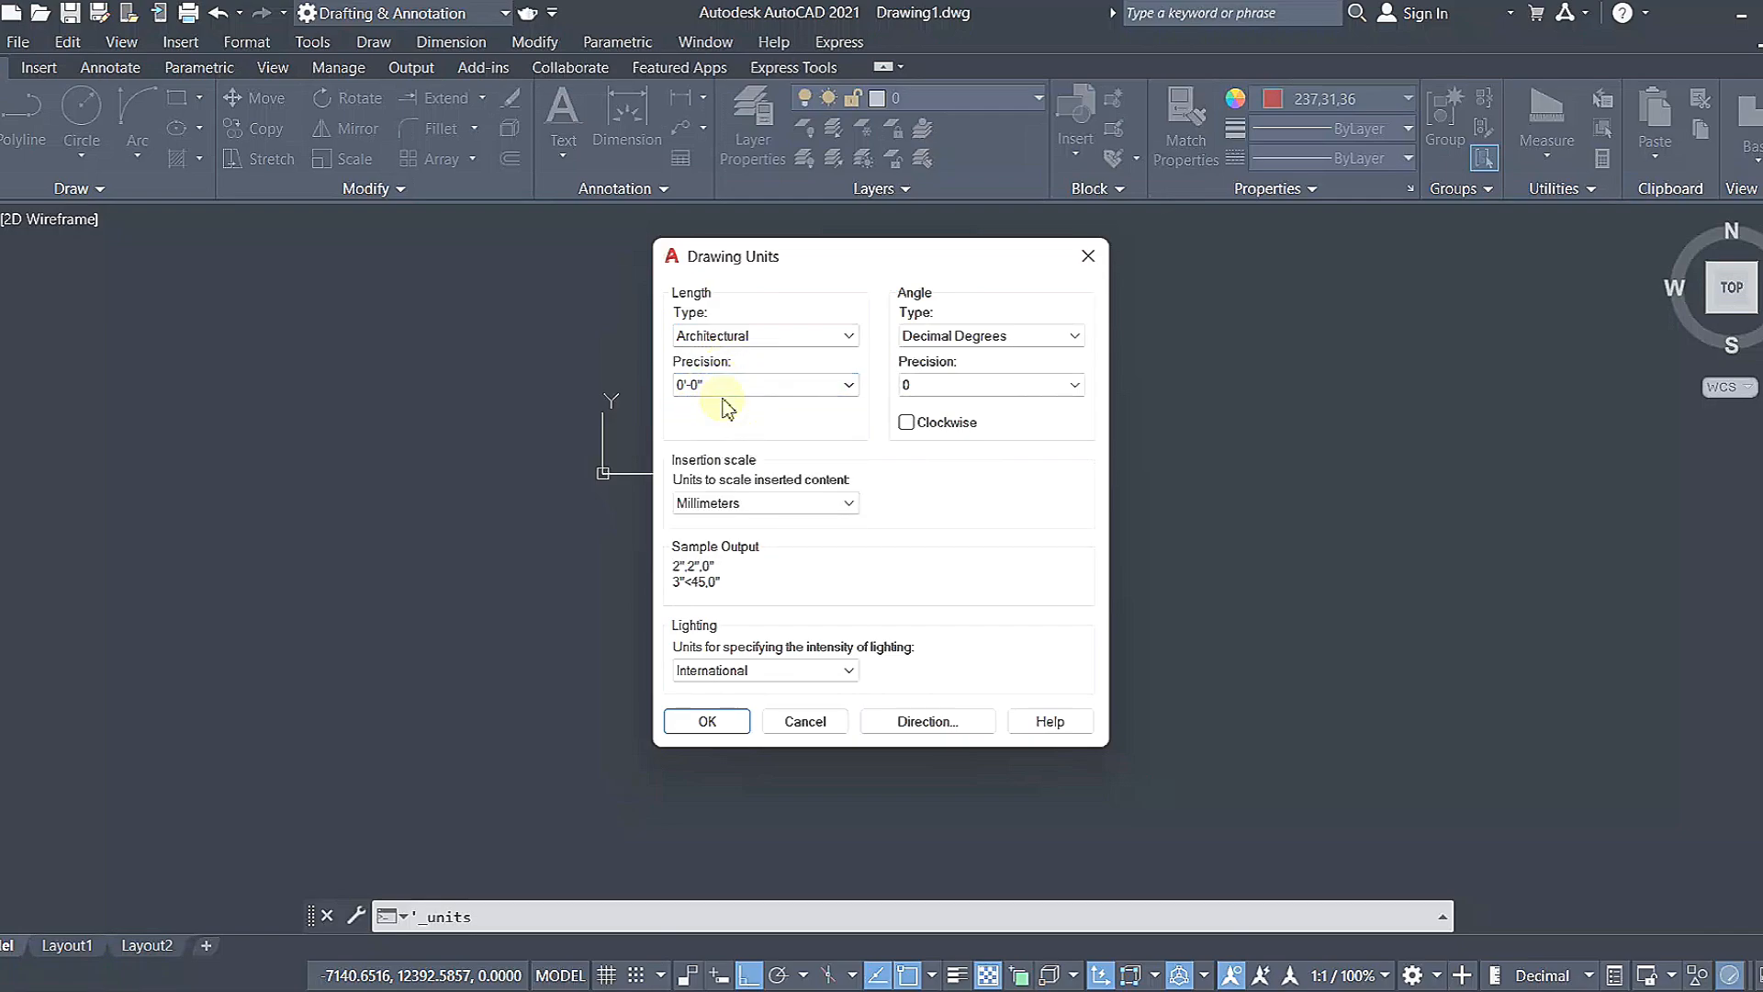
click(735, 393)
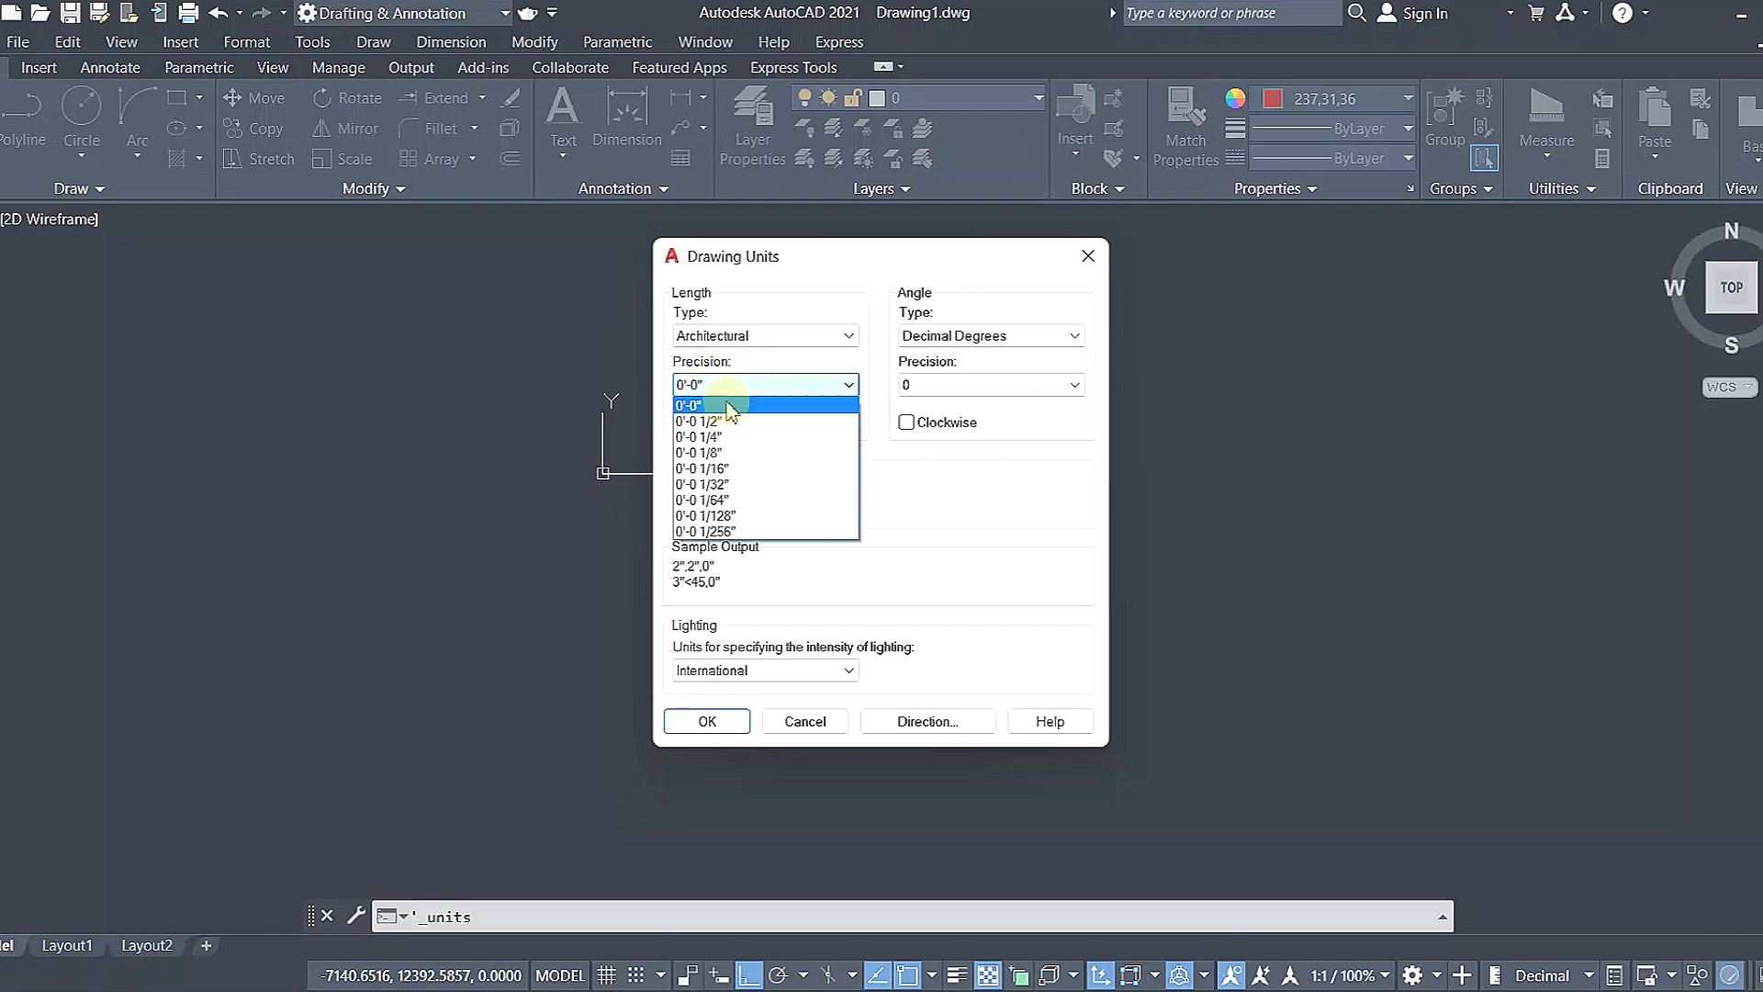
click(730, 405)
click(734, 391)
click(726, 405)
click(732, 395)
click(734, 402)
click(736, 397)
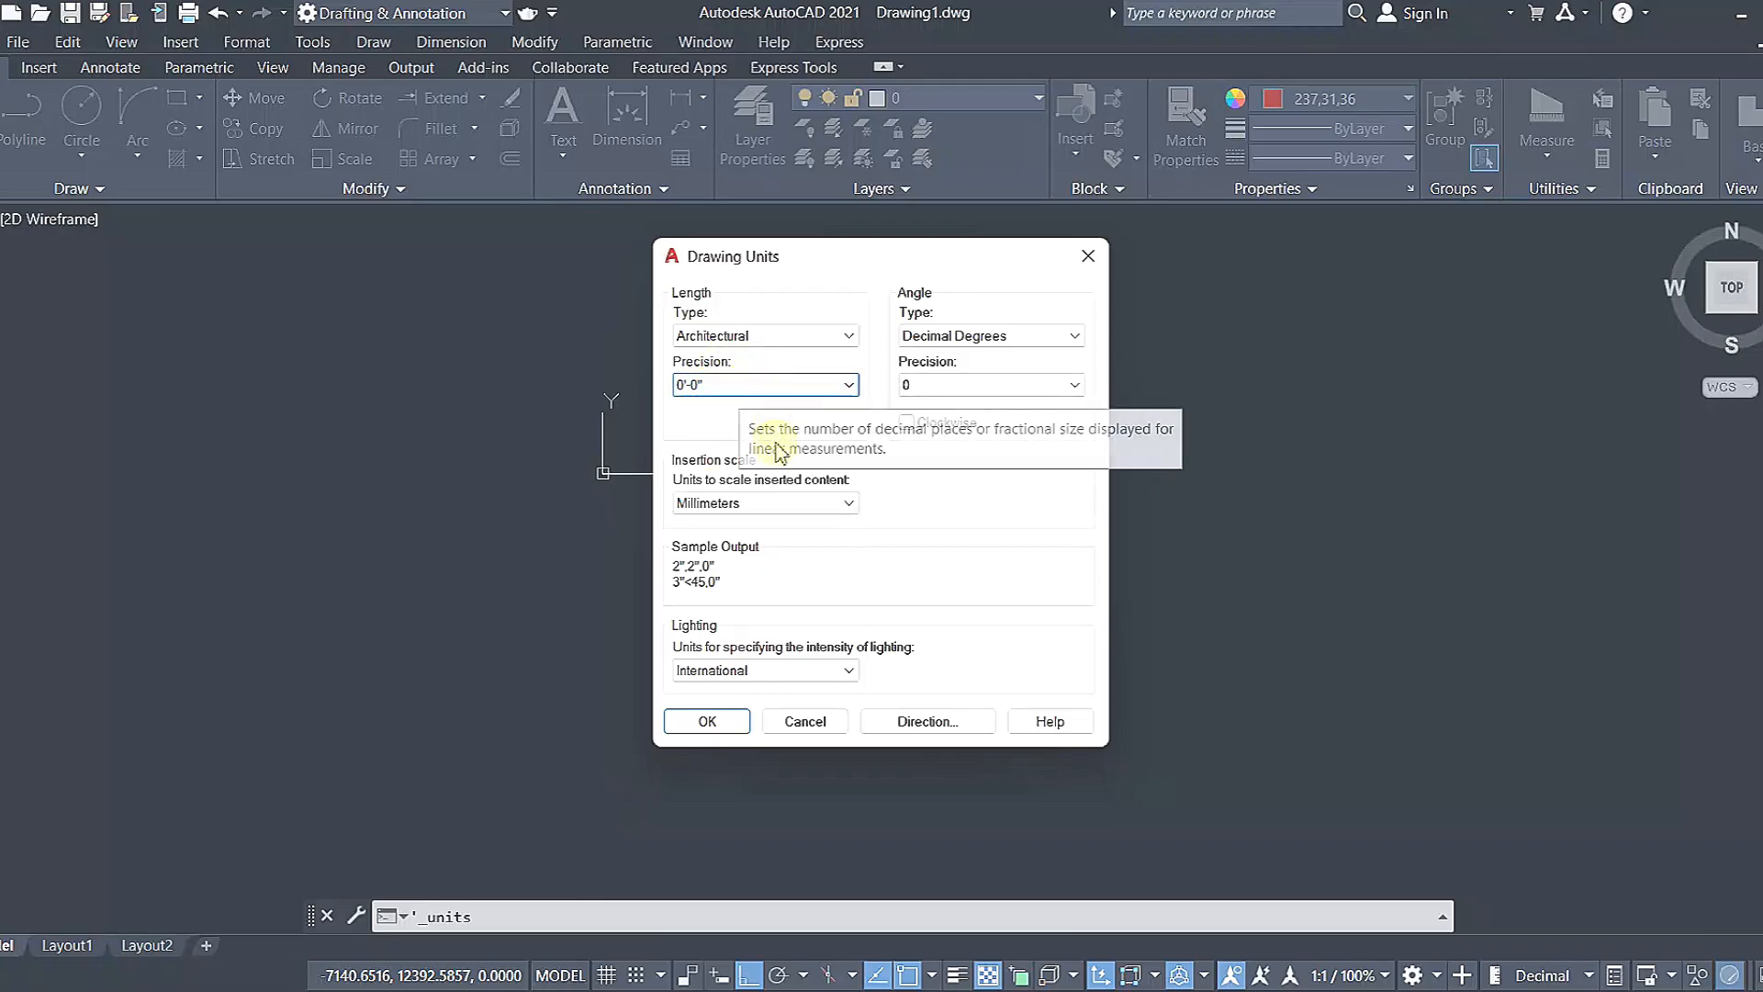
Set the insertion scale to Inches and apply the drawing units.
click(755, 503)
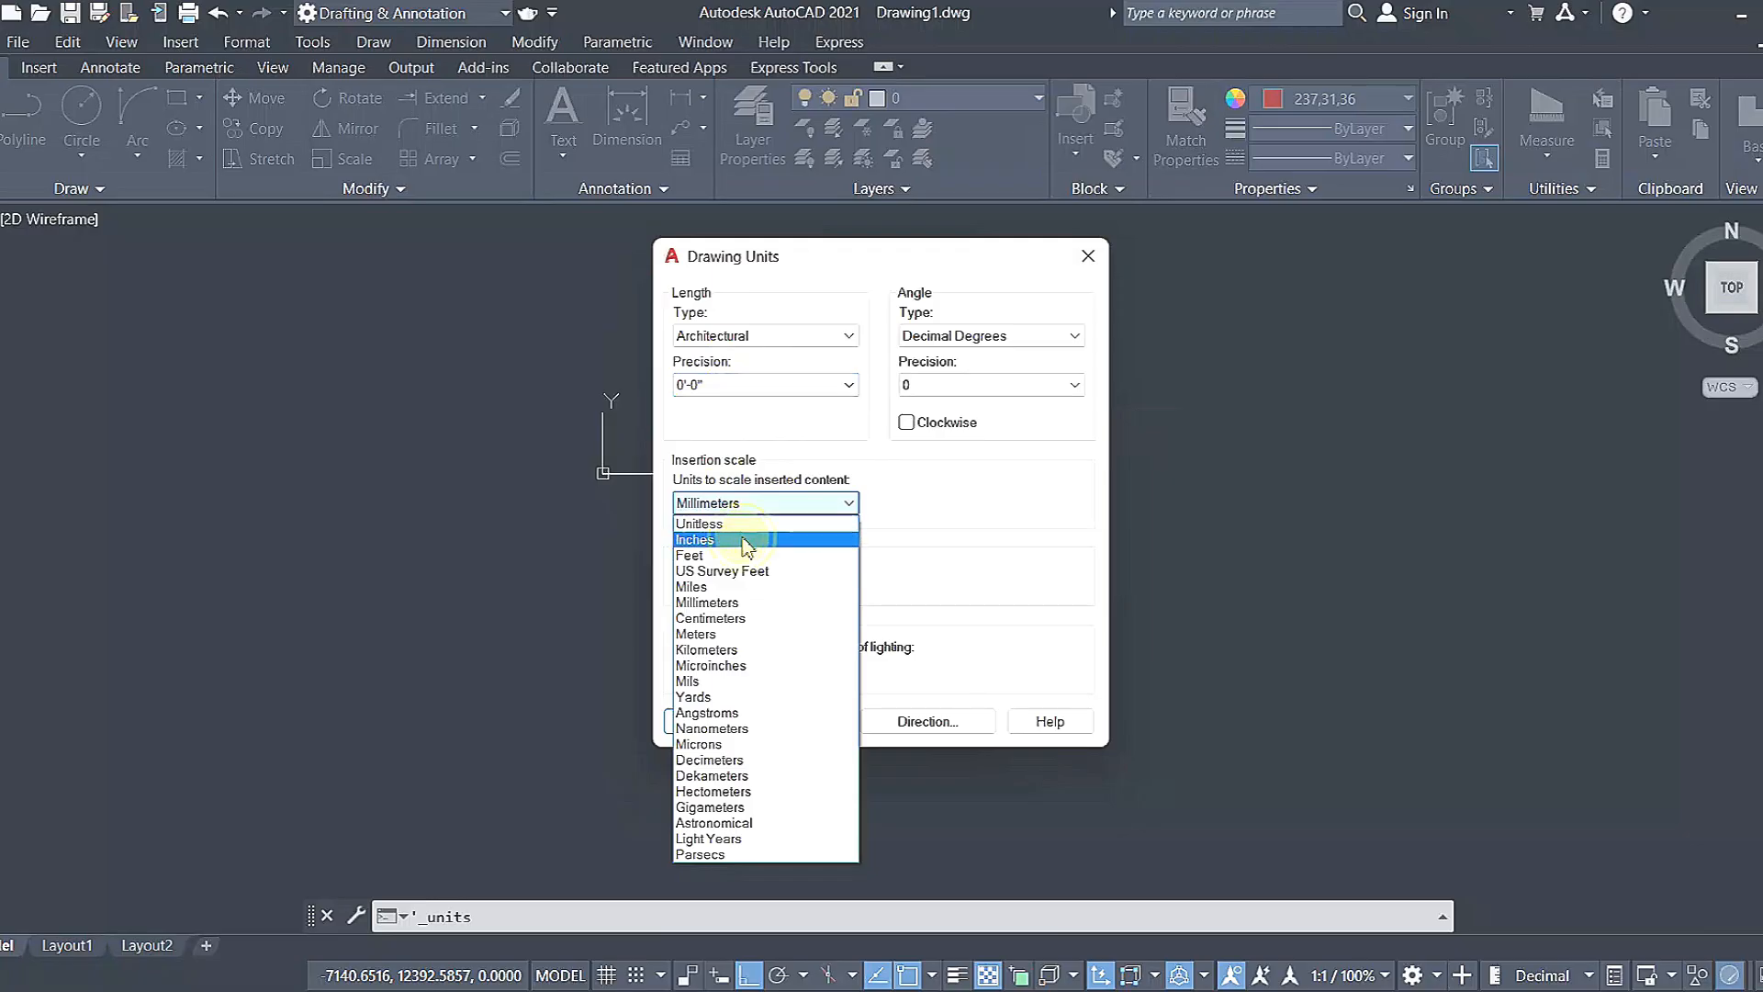
click(749, 540)
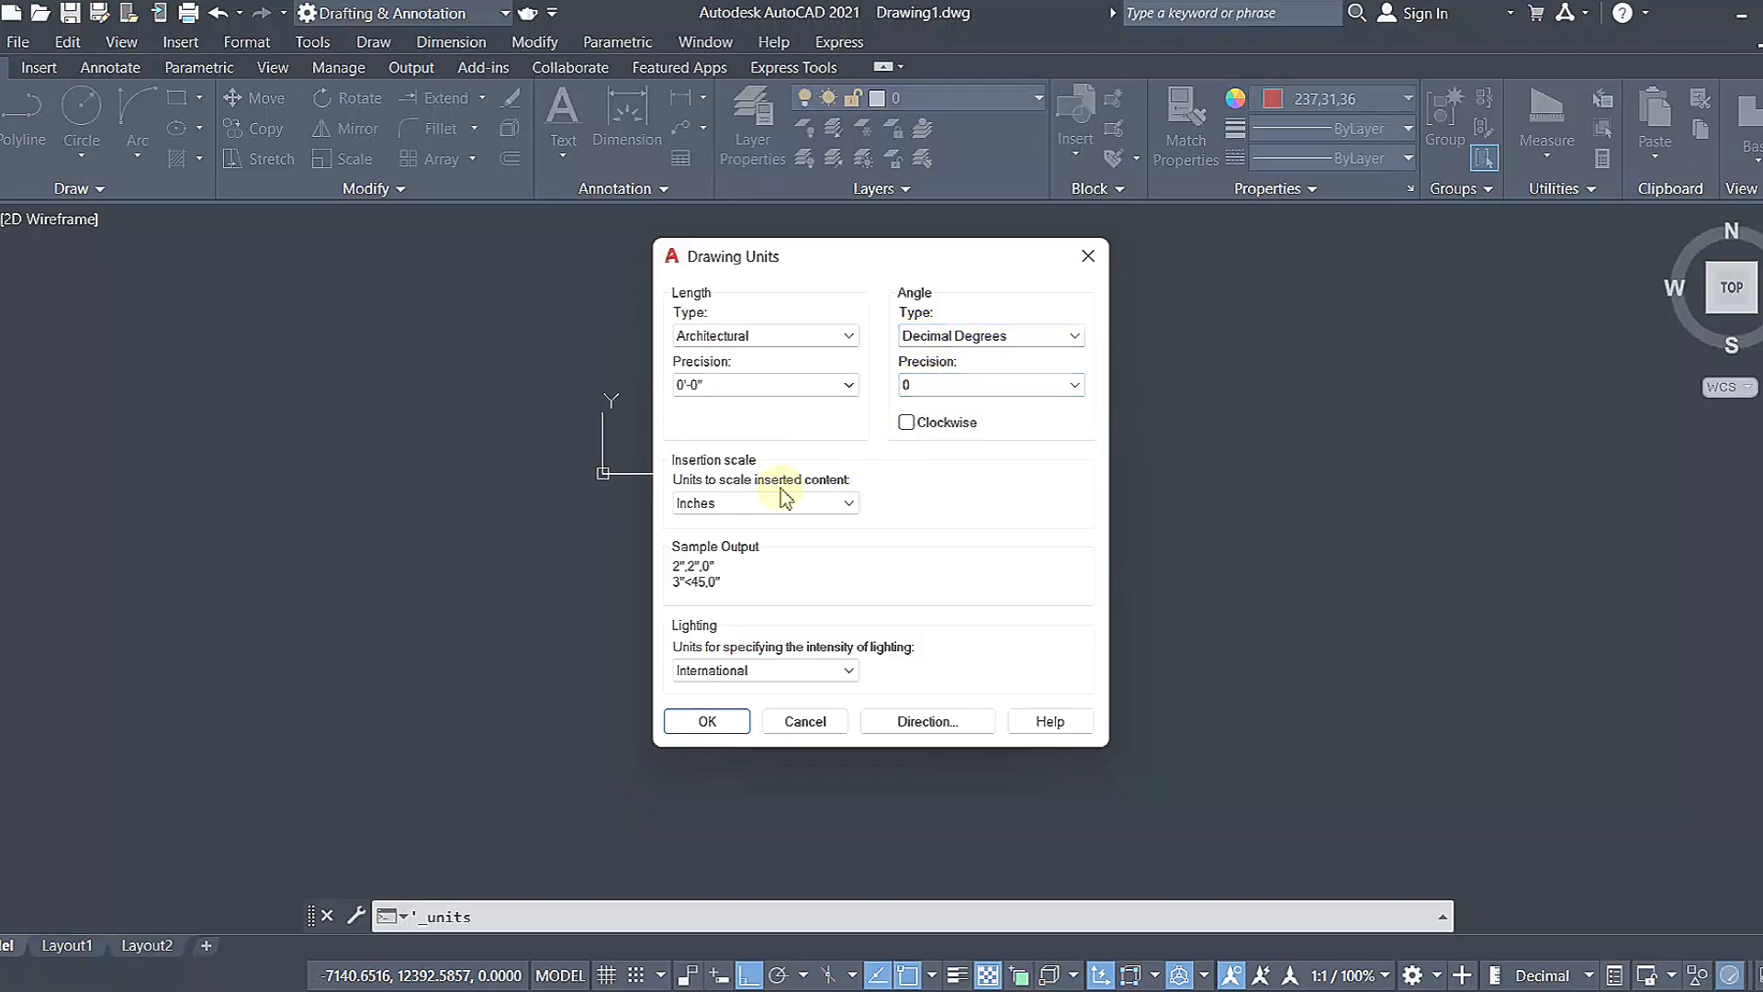
click(708, 723)
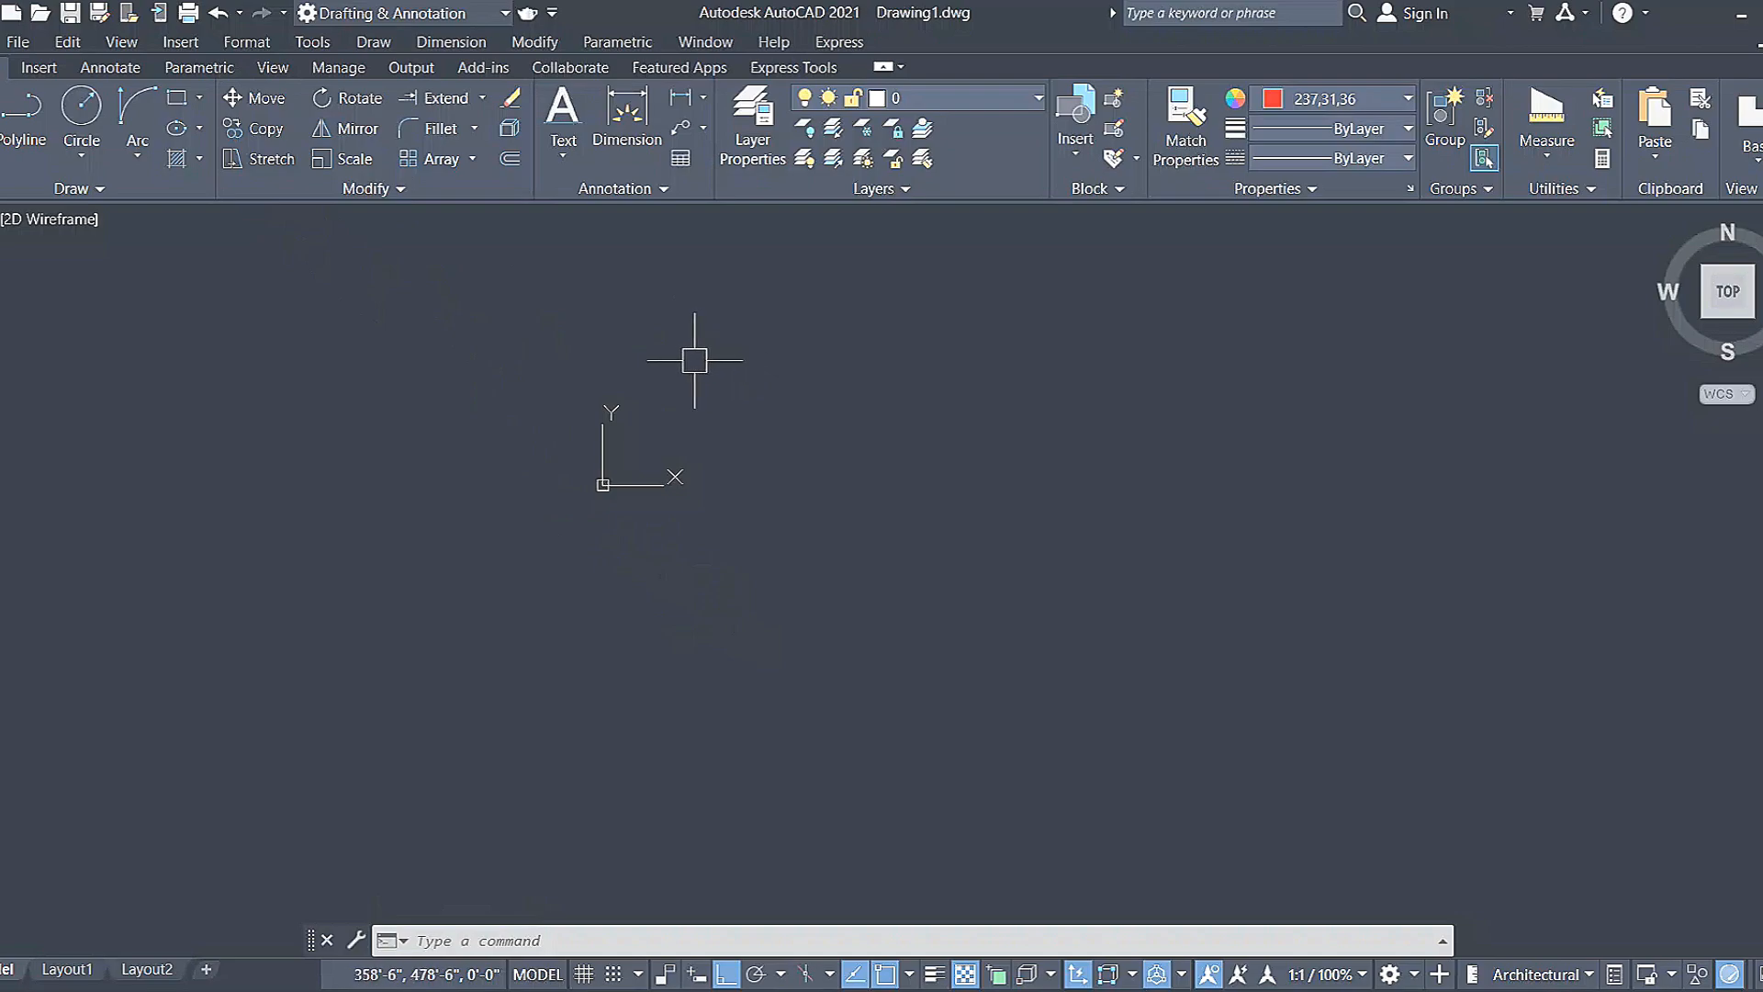
Set the drawing units to Decimal length with 0.00 precision and a Millimeters insertion scale, and apply them.
click(241, 42)
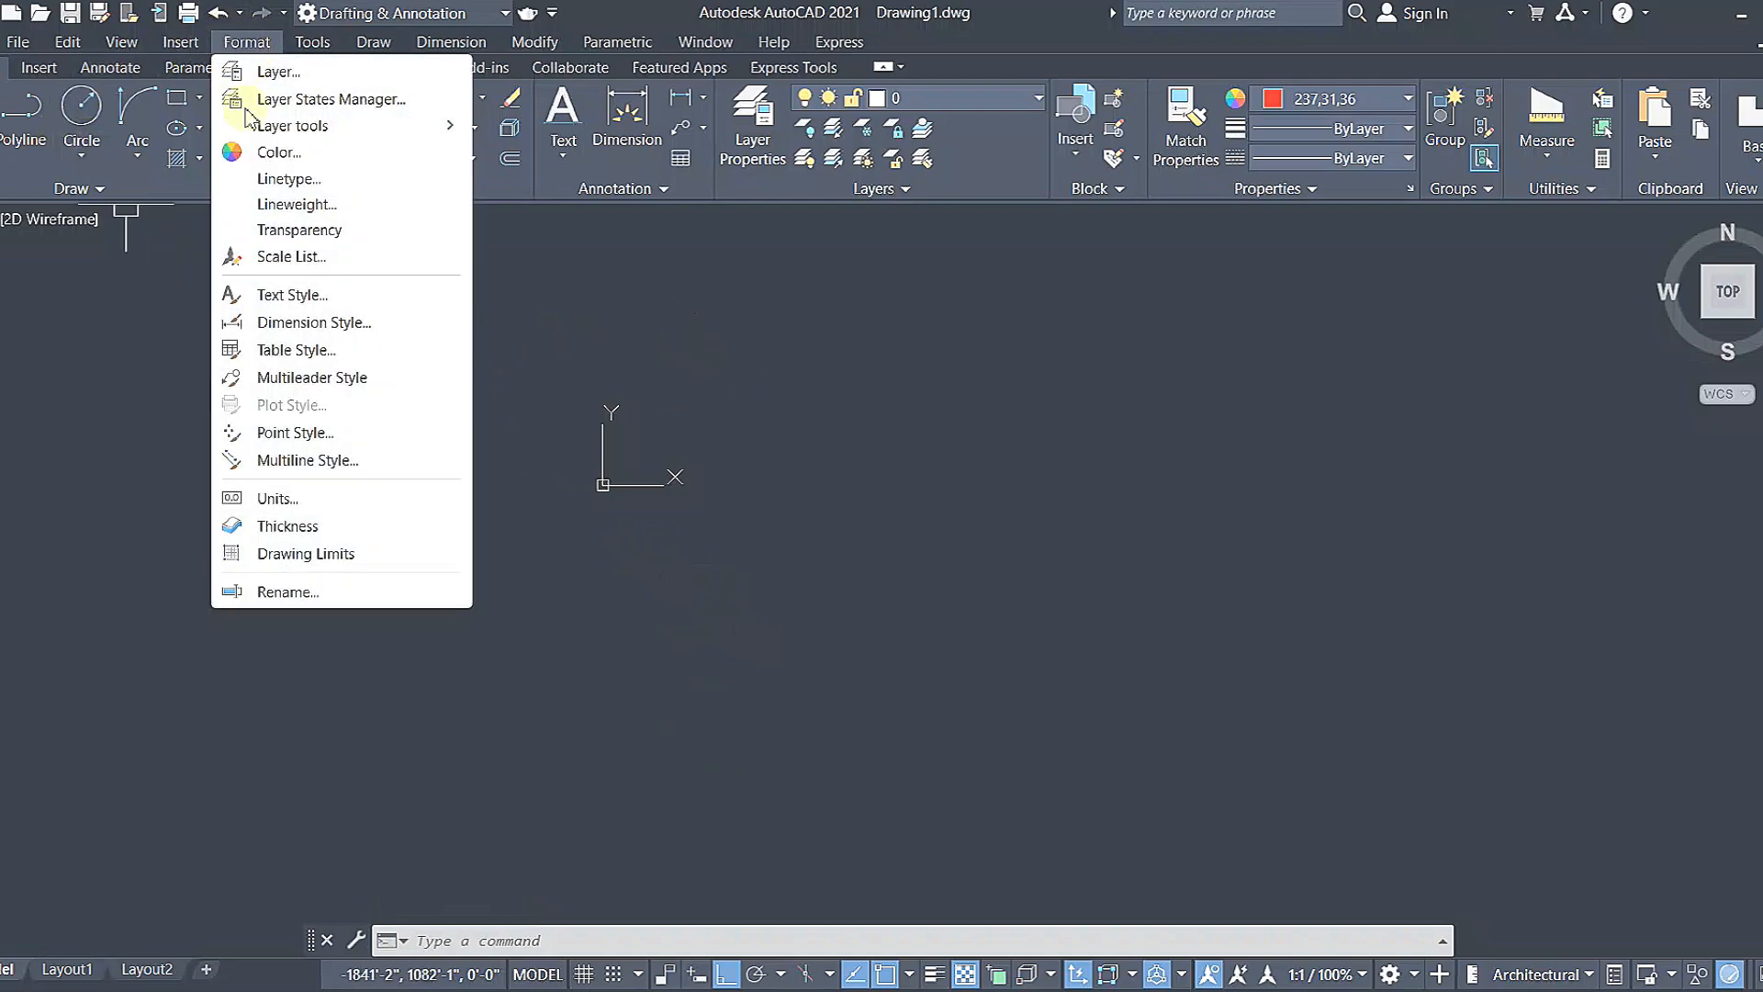
click(303, 500)
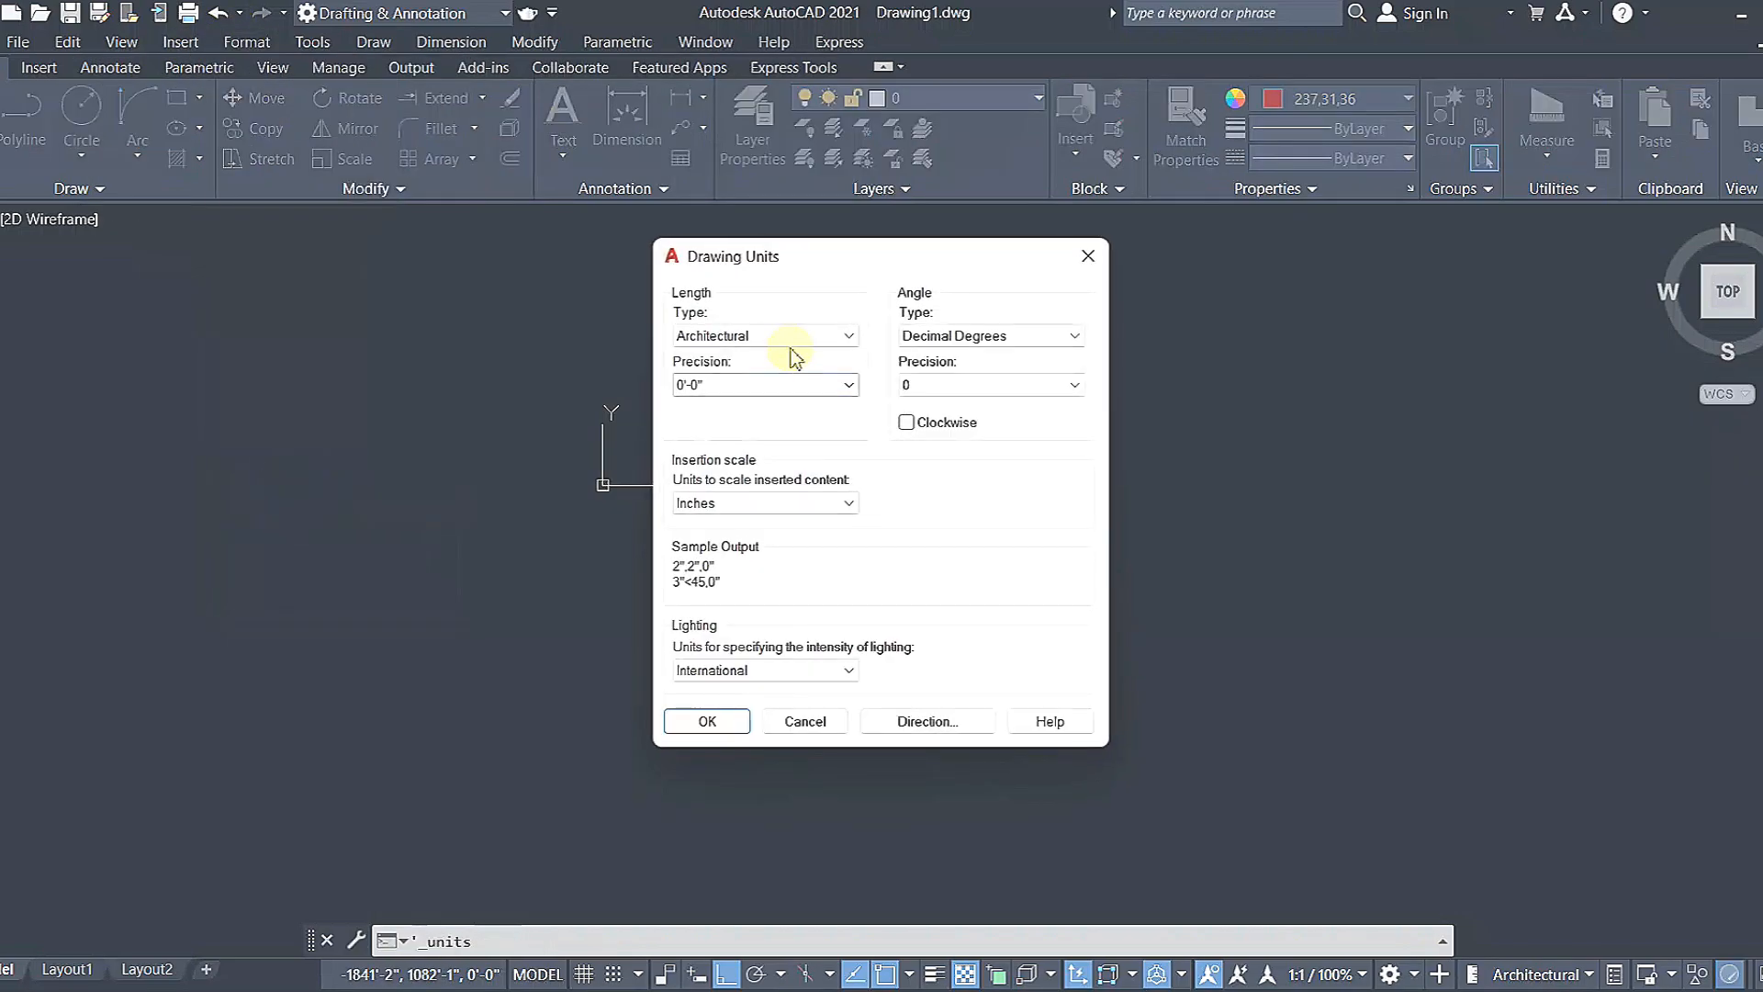
click(788, 338)
click(768, 371)
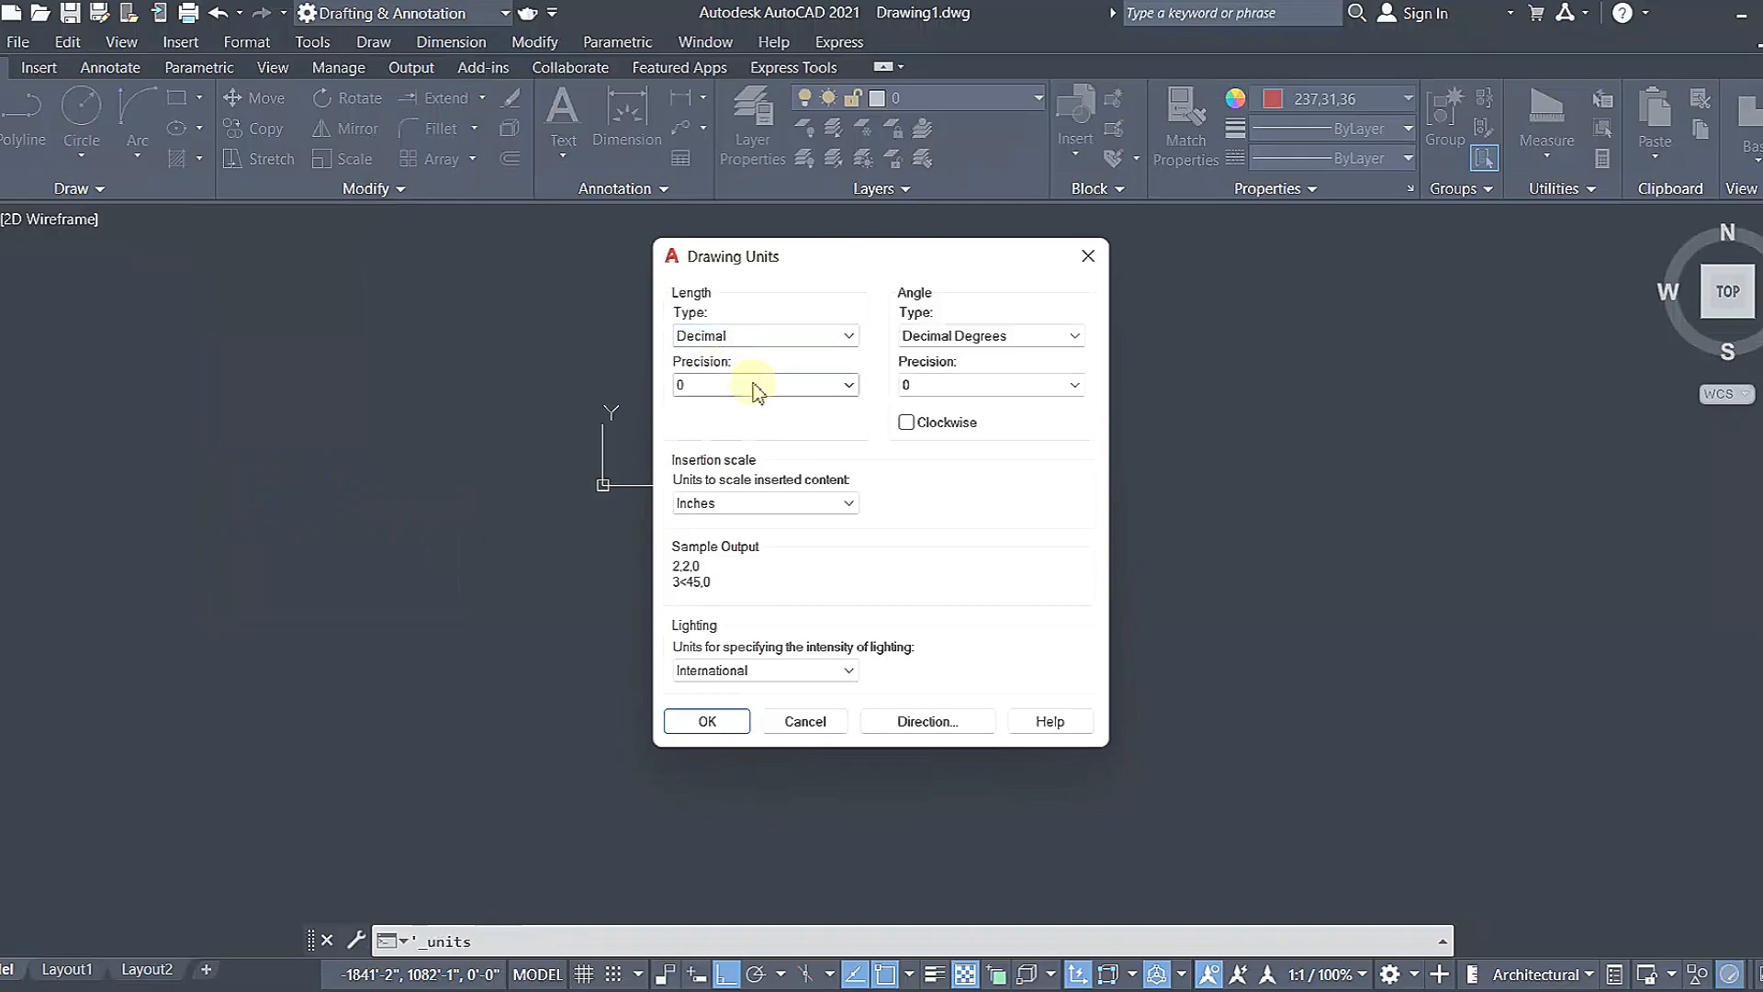
click(748, 385)
click(724, 437)
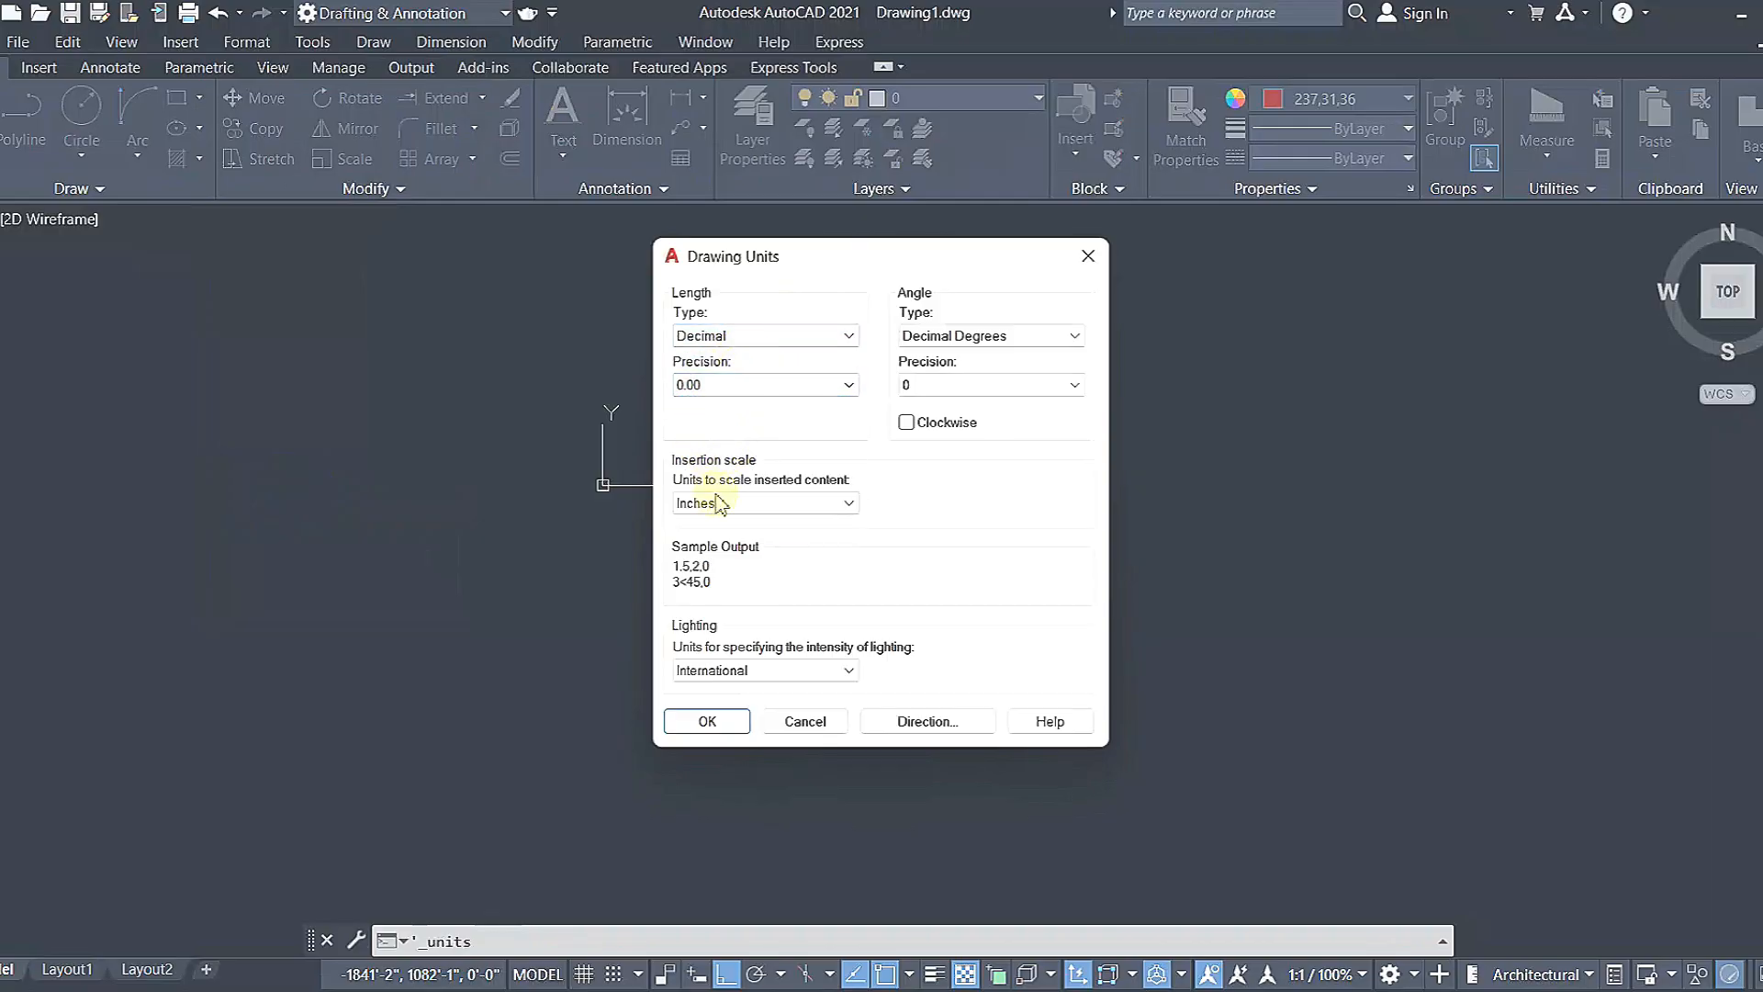
click(719, 503)
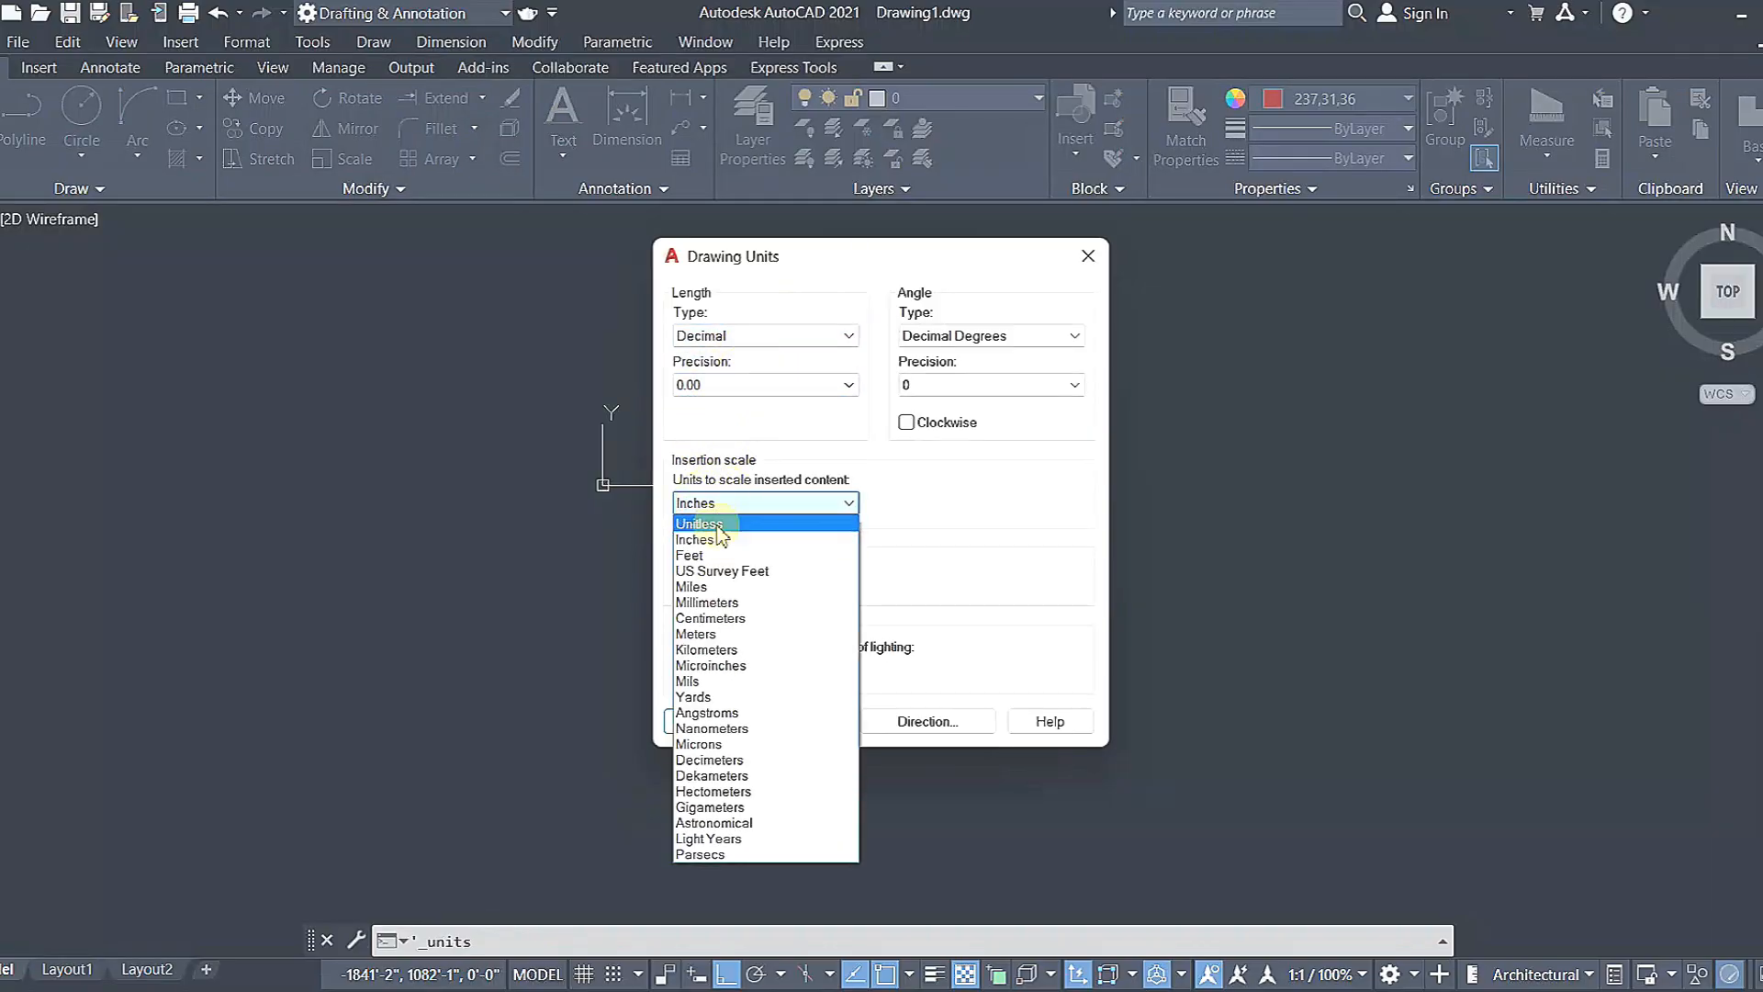
click(709, 601)
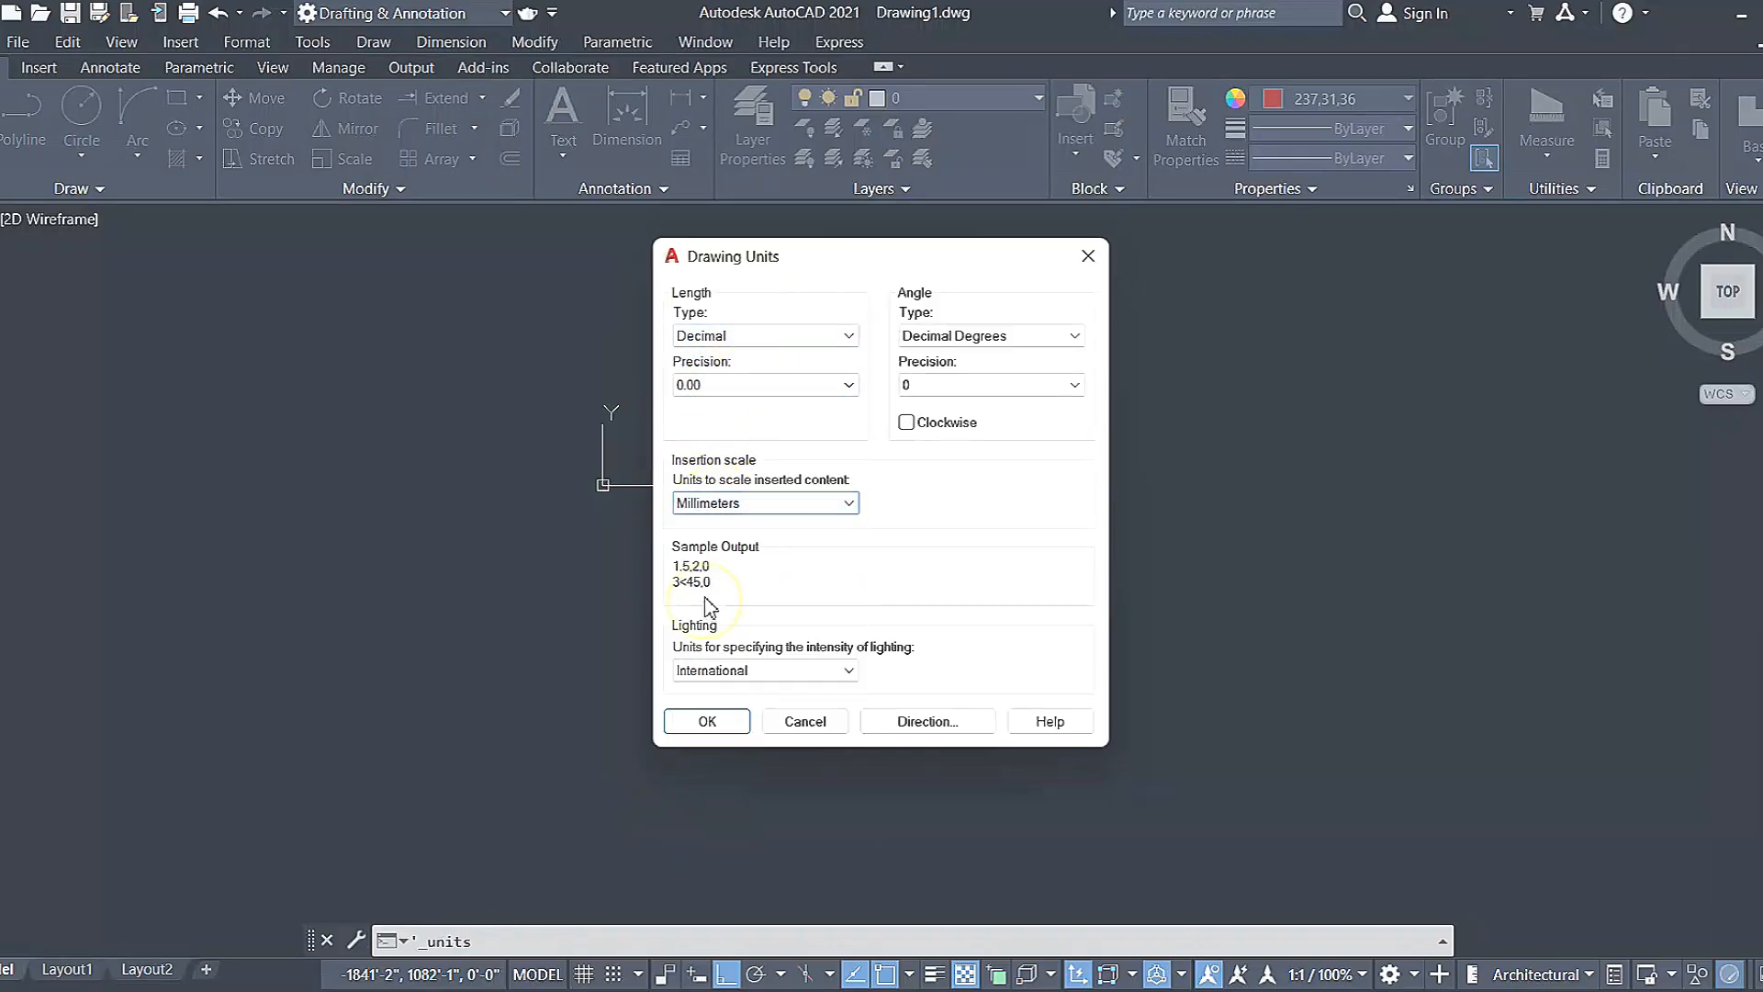
click(707, 721)
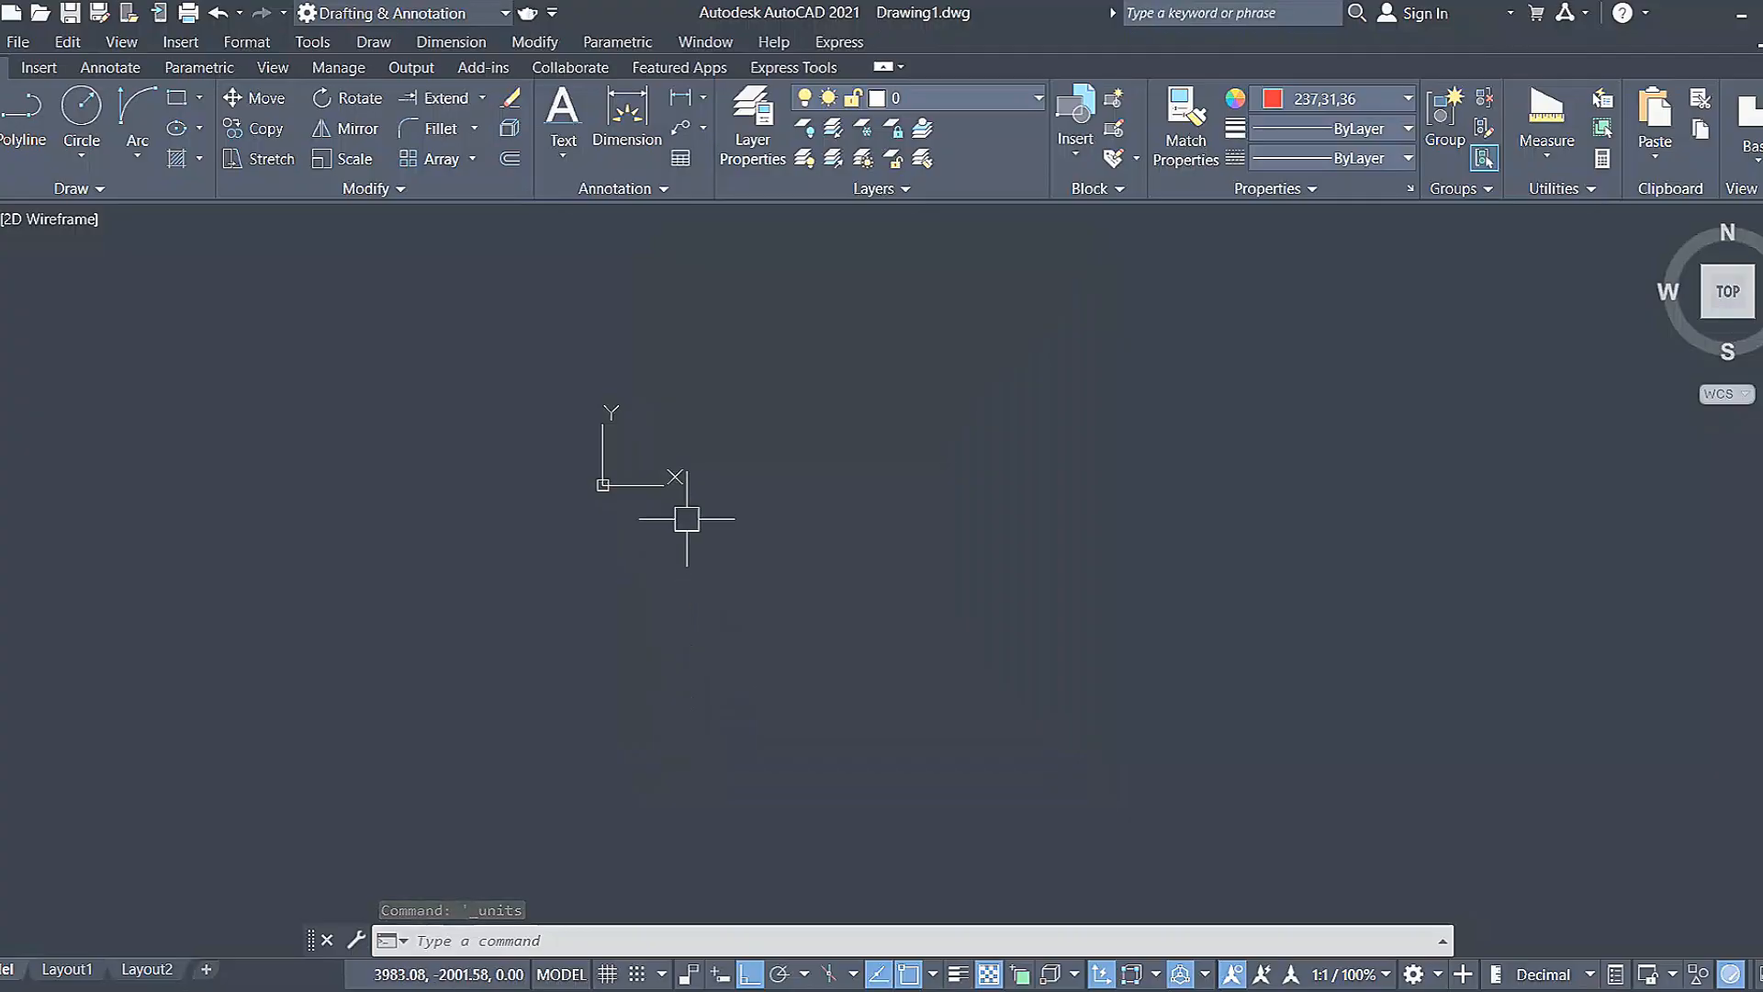
Start resetting the drawing limits and accept 0.00,0.00 as the lower left corner.
click(244, 42)
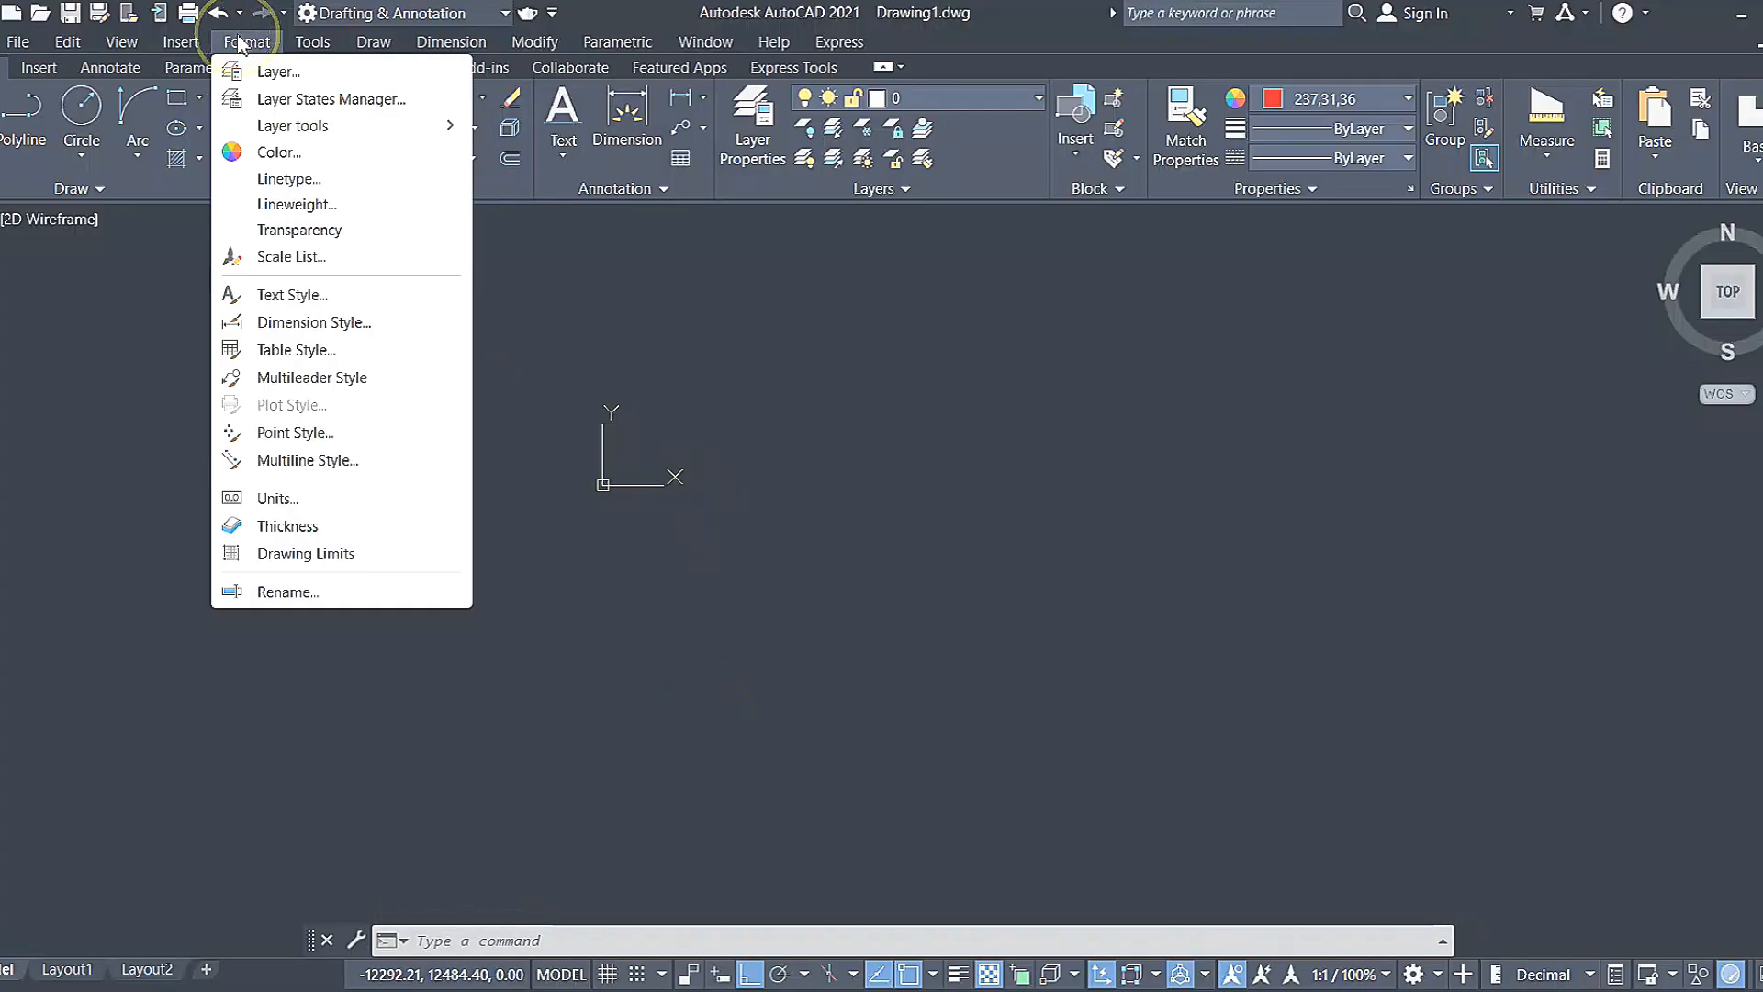
click(310, 555)
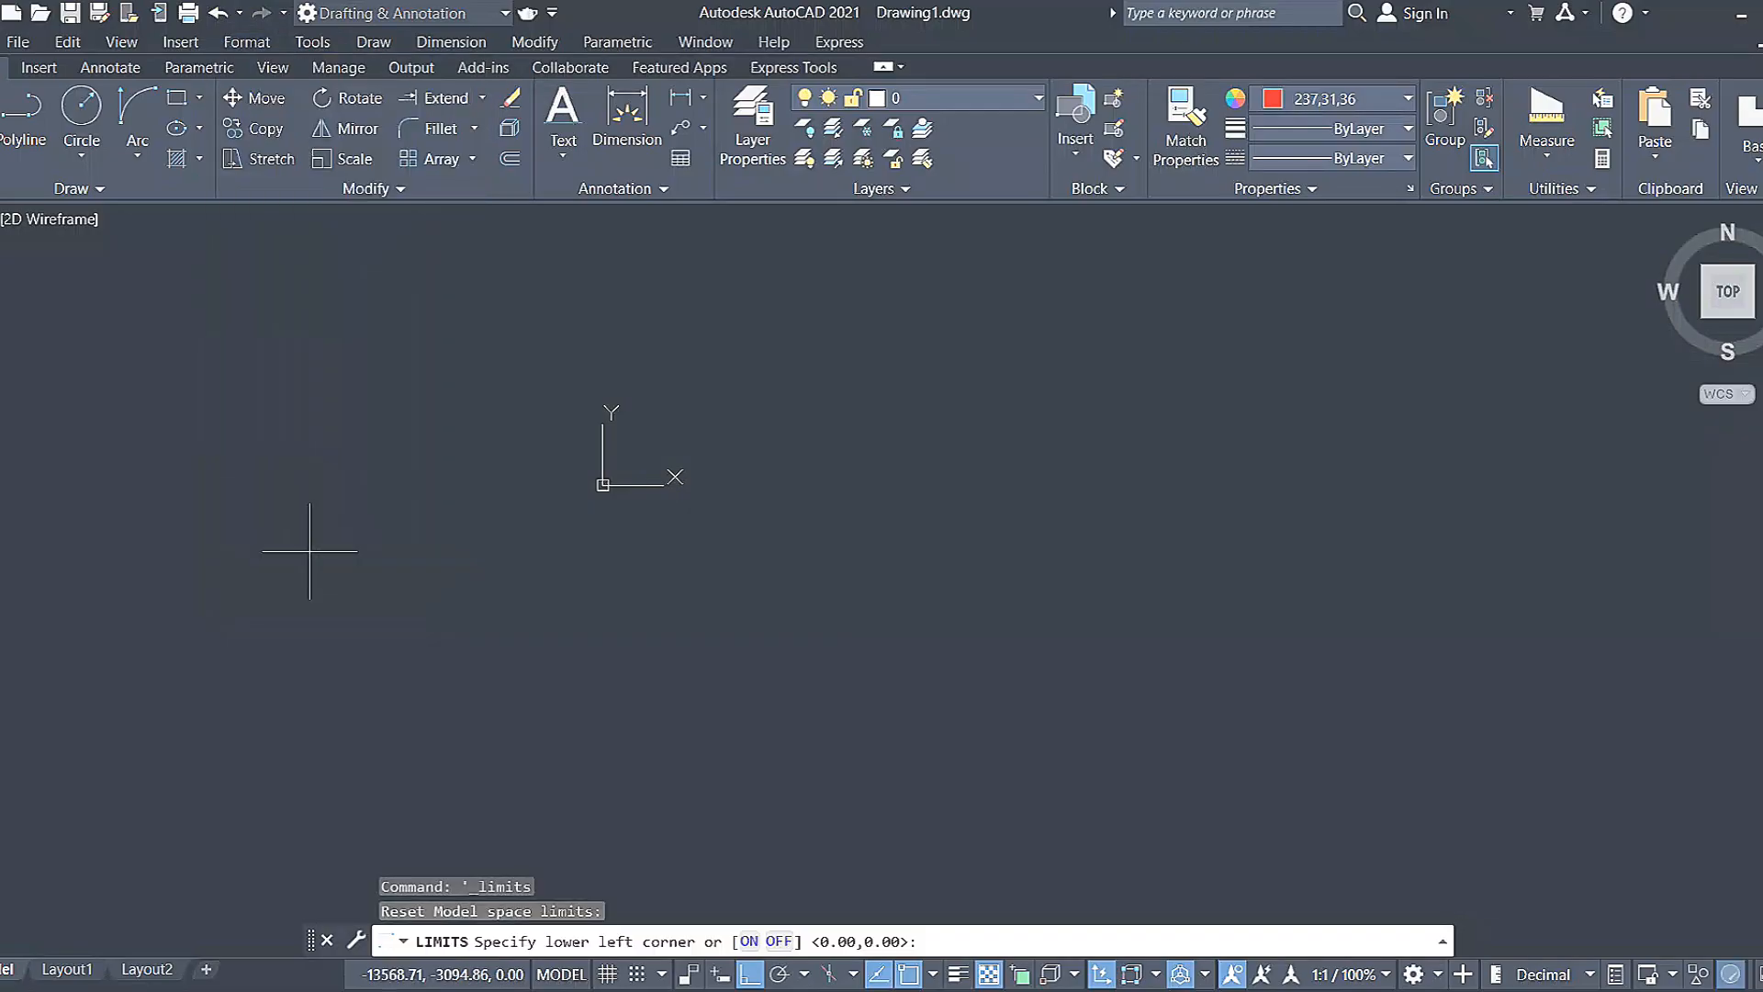
click(451, 952)
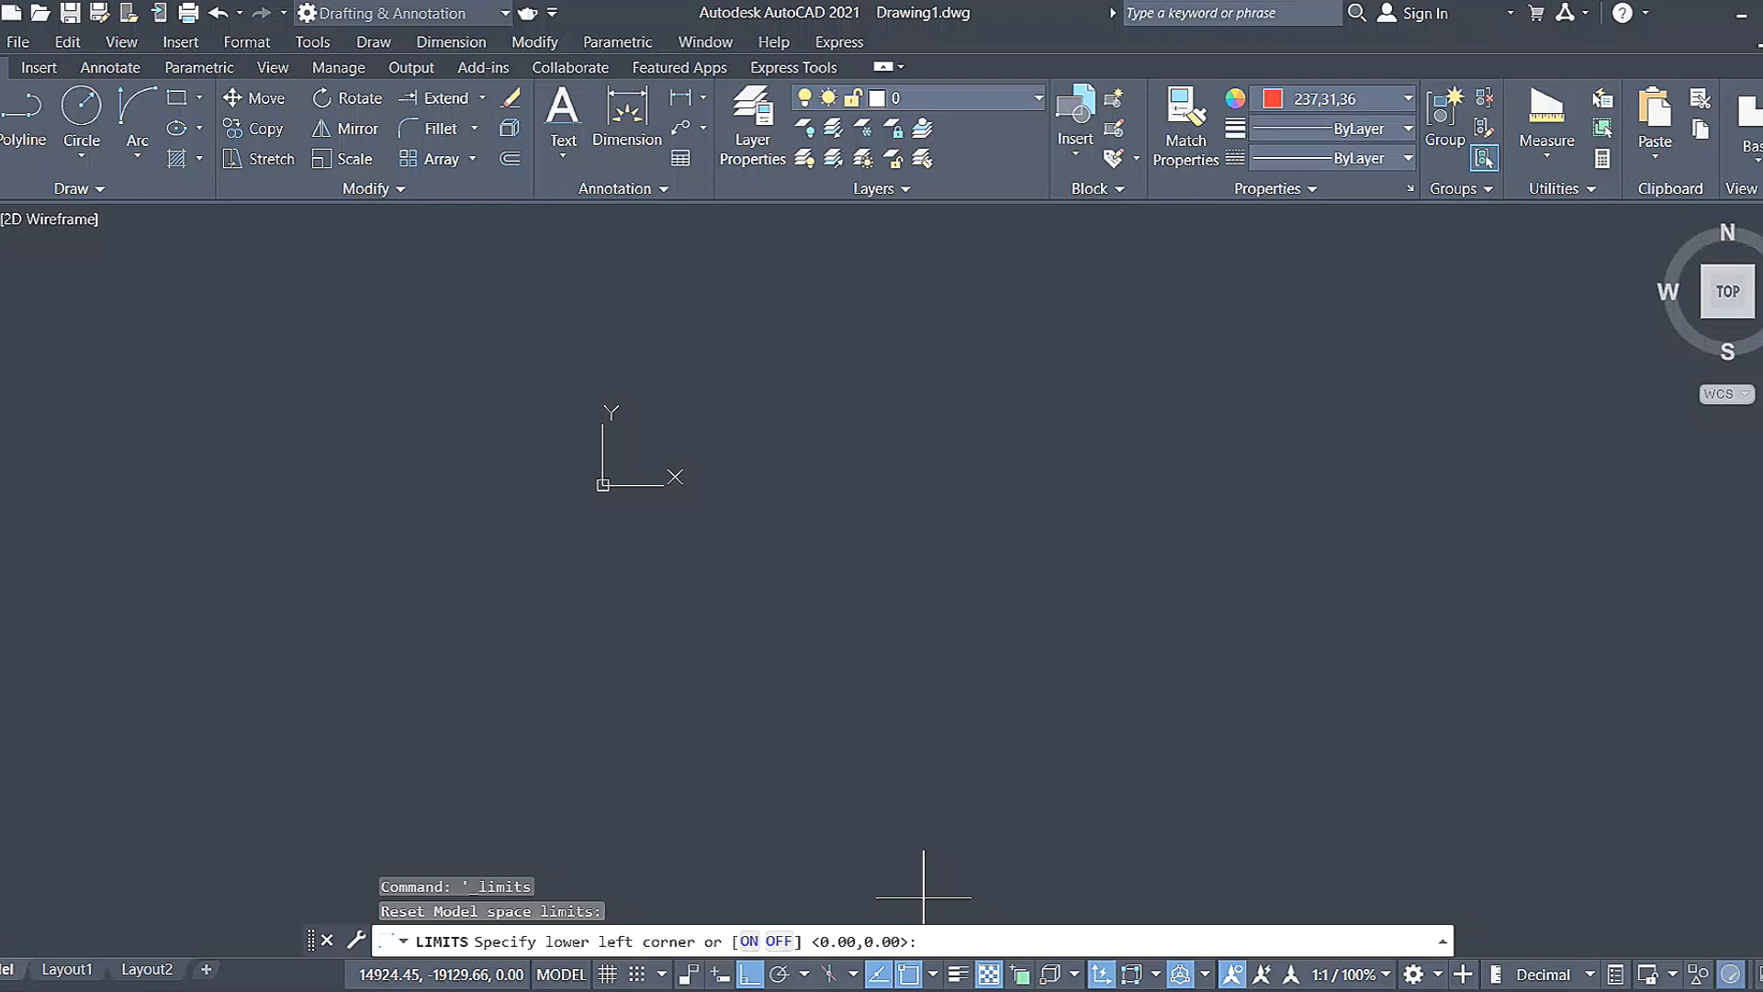
key(Return)
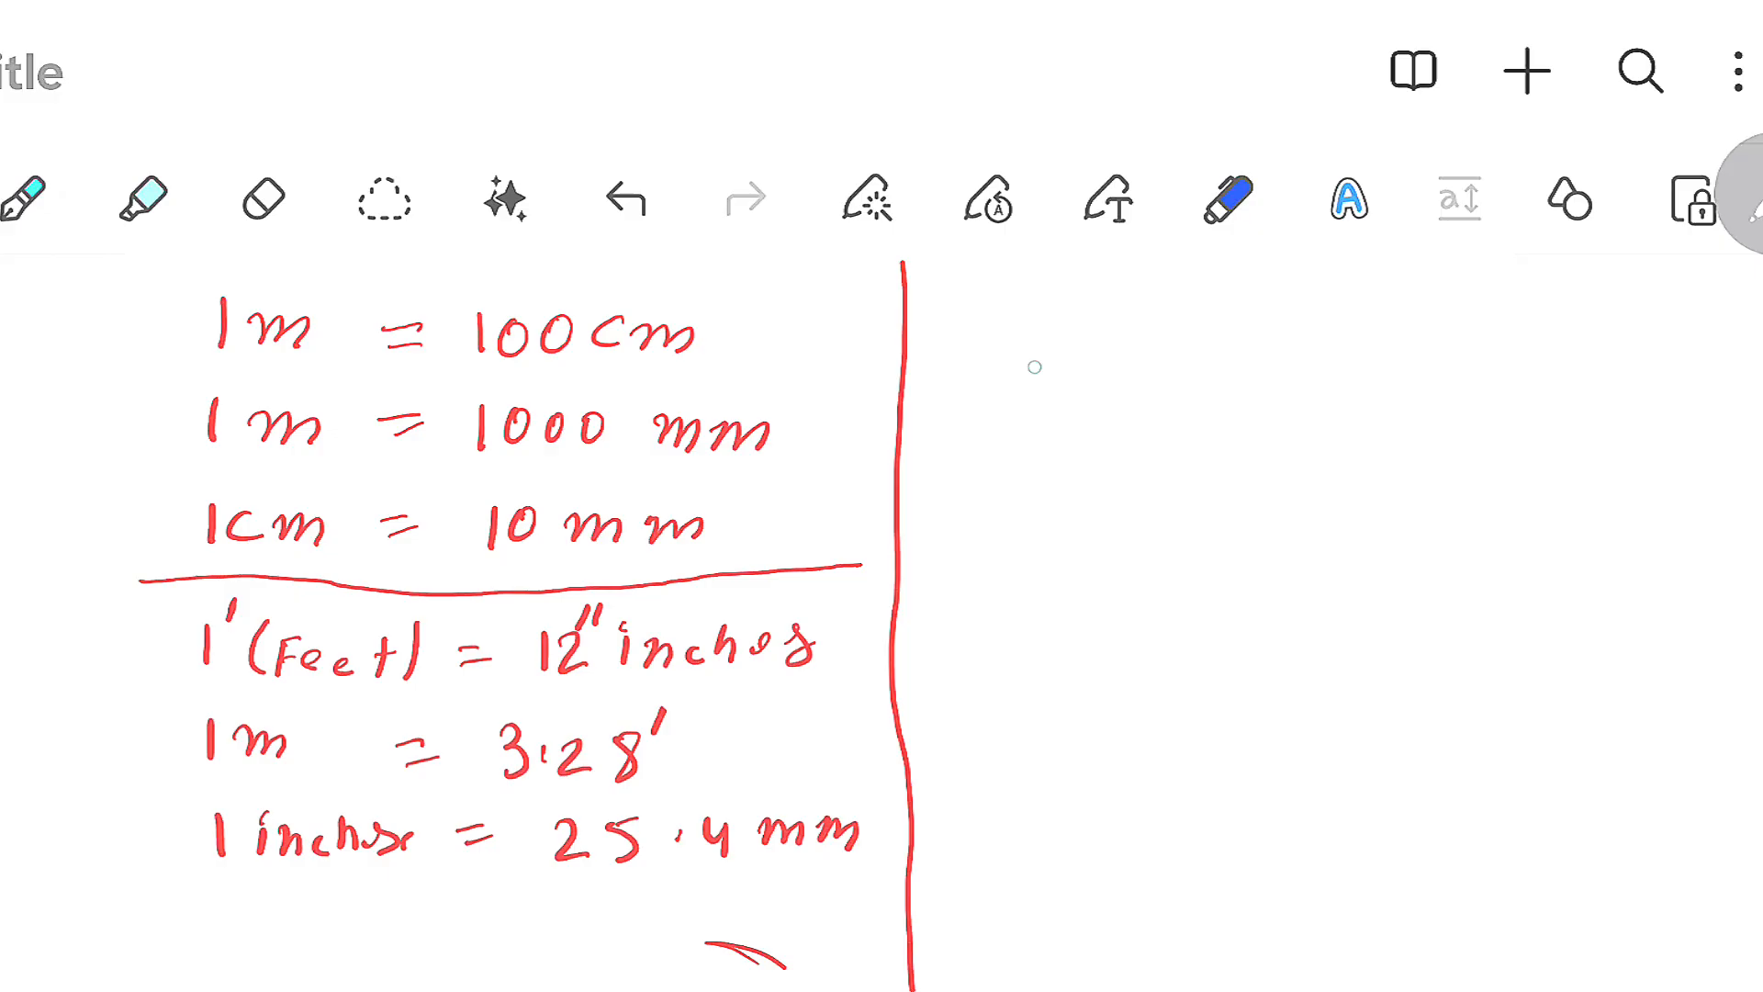
Switch to the handwritten notes and draw cyan X and Y axes with their labels beside the unit conversions.
mouse_move(1031, 367)
mouse_down()
mouse_move(1120, 349)
mouse_move(1086, 306)
mouse_up()
mouse_move(977, 301)
mouse_down()
mouse_move(988, 783)
mouse_move(1446, 762)
mouse_move(1429, 806)
mouse_move(1497, 812)
mouse_move(1472, 834)
mouse_up()
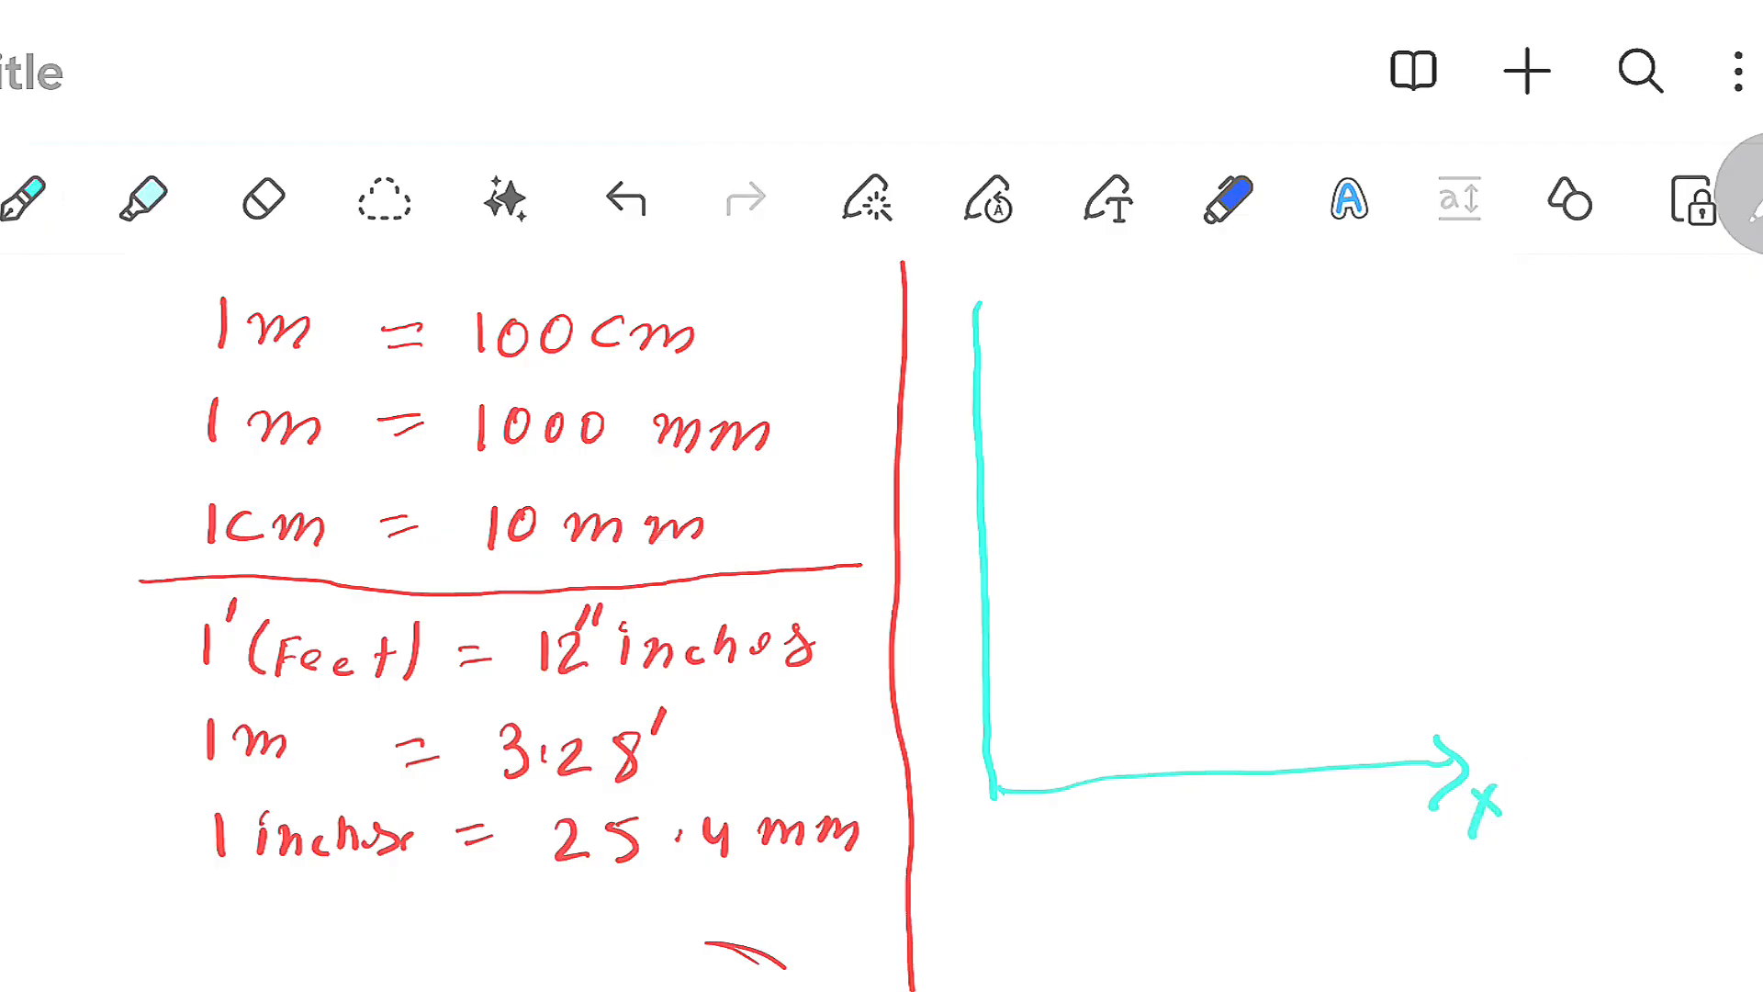
drag(919, 299, 930, 336)
Mark five ticks along the X axis and number them 1 to 5.
drag(1130, 776, 1130, 806)
mouse_move(1228, 776)
mouse_down()
mouse_move(1228, 803)
mouse_move(1380, 788)
mouse_up()
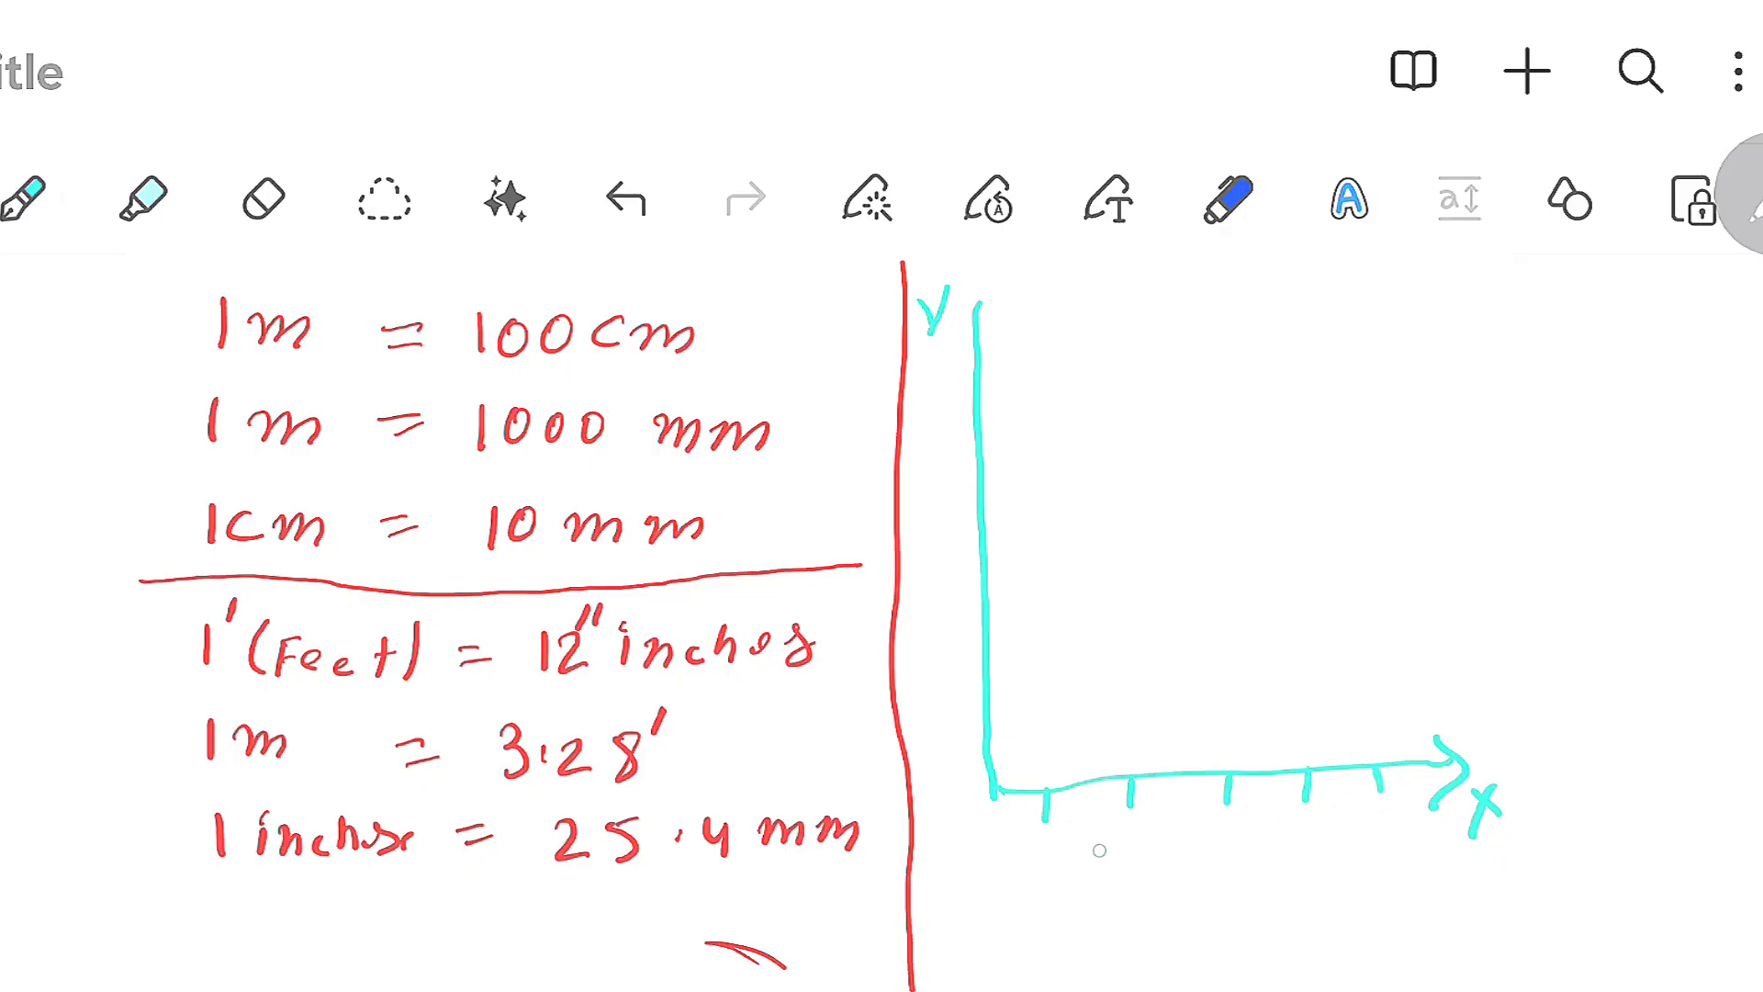
mouse_move(1067, 859)
mouse_down()
mouse_move(1068, 877)
mouse_move(1362, 879)
mouse_up()
drag(1382, 841, 1396, 839)
Mark six evenly spaced ticks along the Y axis.
drag(962, 732, 1008, 730)
drag(966, 665, 1003, 663)
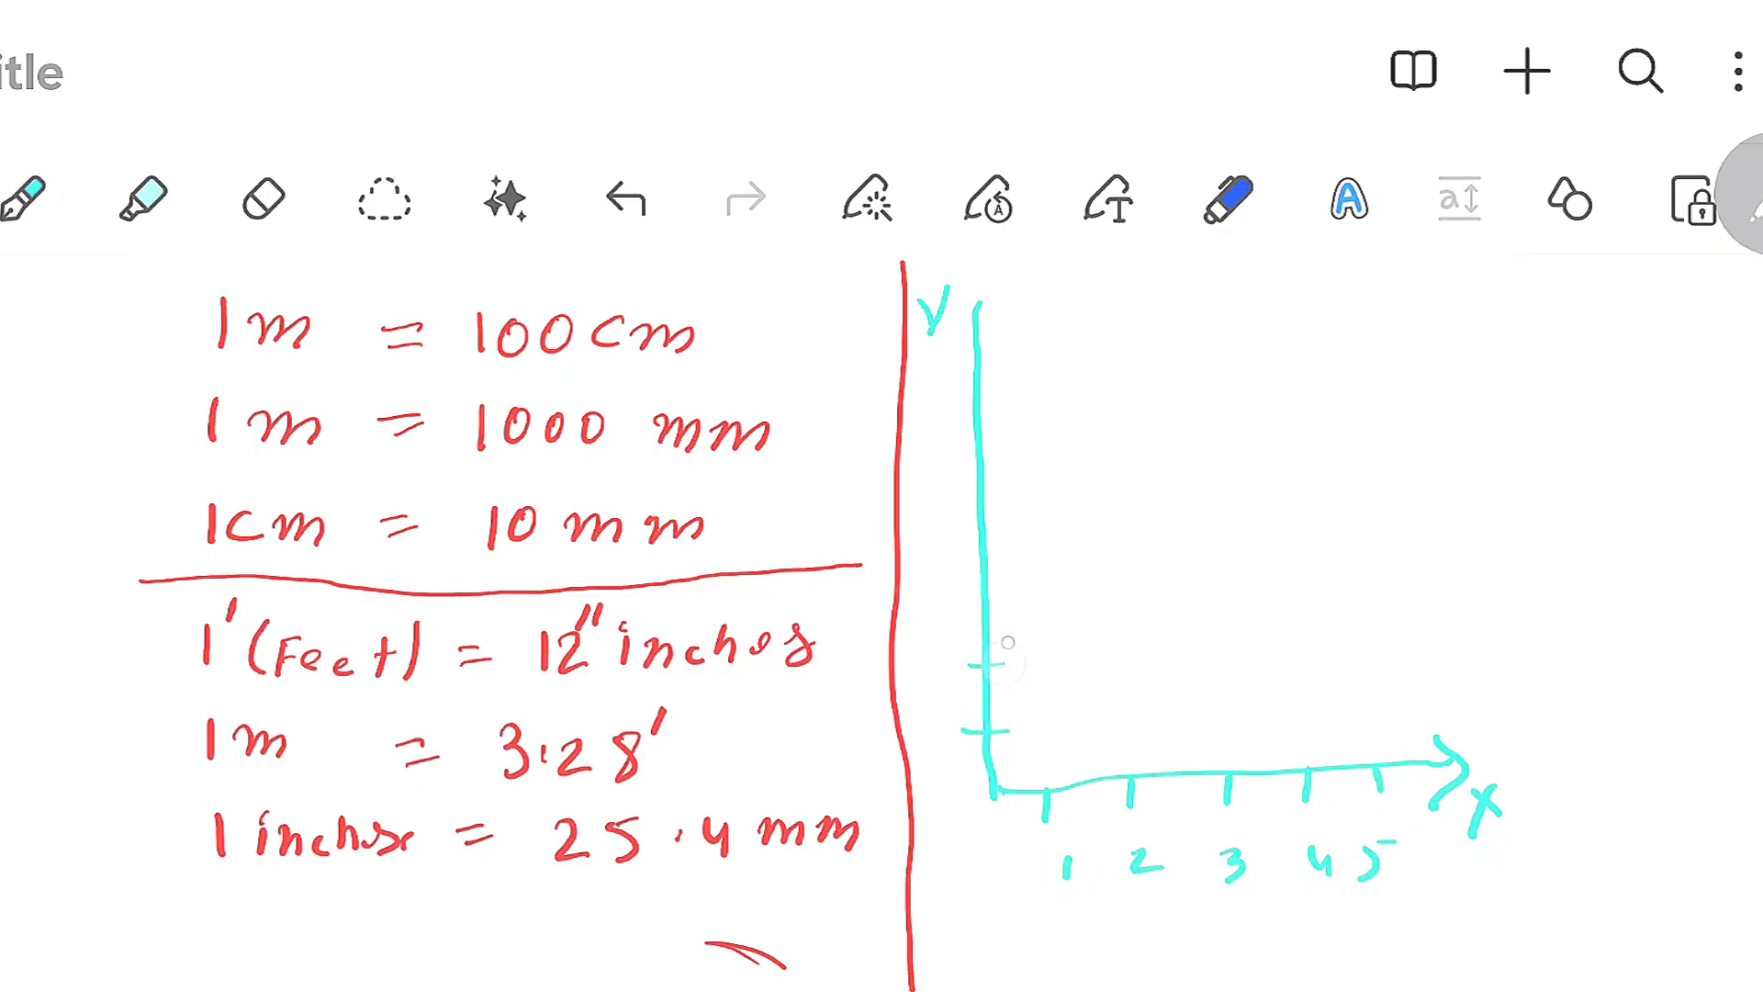
drag(965, 598, 1002, 597)
drag(962, 533, 1000, 531)
drag(955, 466, 992, 462)
drag(953, 389, 987, 385)
Number the Y-axis ticks 1 to 6 and write 0 at the origin.
drag(929, 716, 930, 734)
drag(922, 663, 938, 683)
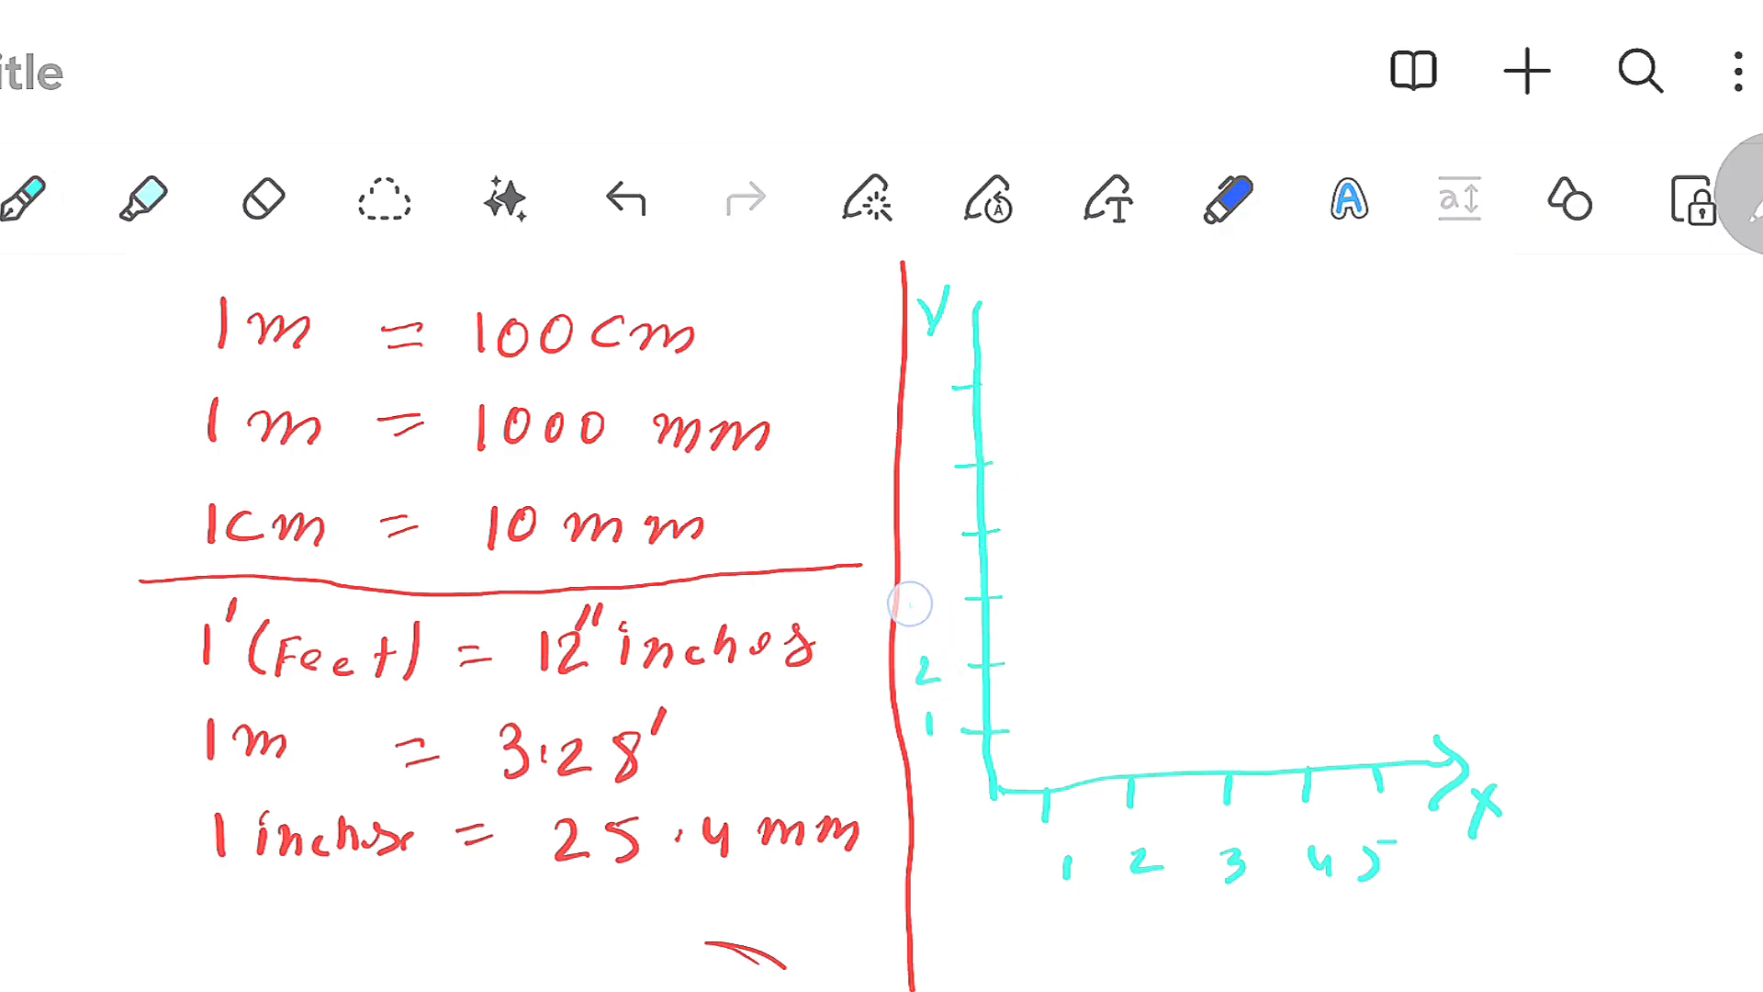
drag(911, 596, 912, 624)
drag(916, 537, 931, 567)
drag(930, 460, 917, 495)
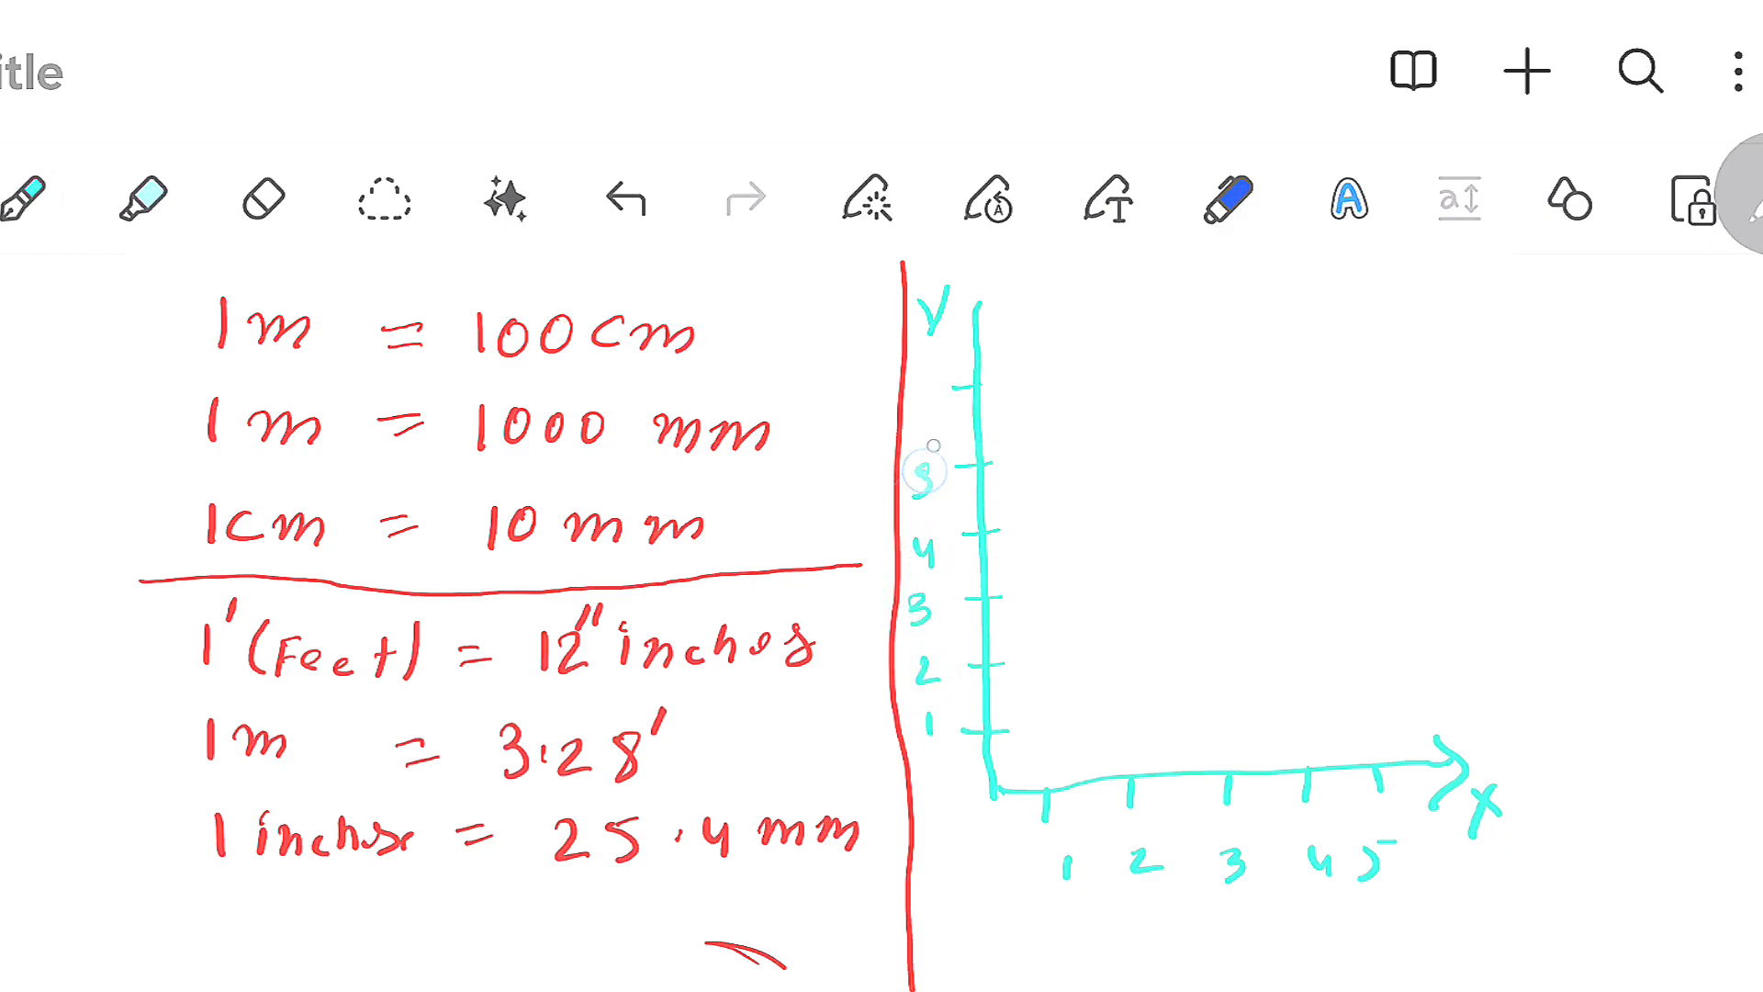
mouse_move(933, 376)
mouse_down()
mouse_move(915, 409)
mouse_move(925, 400)
mouse_up()
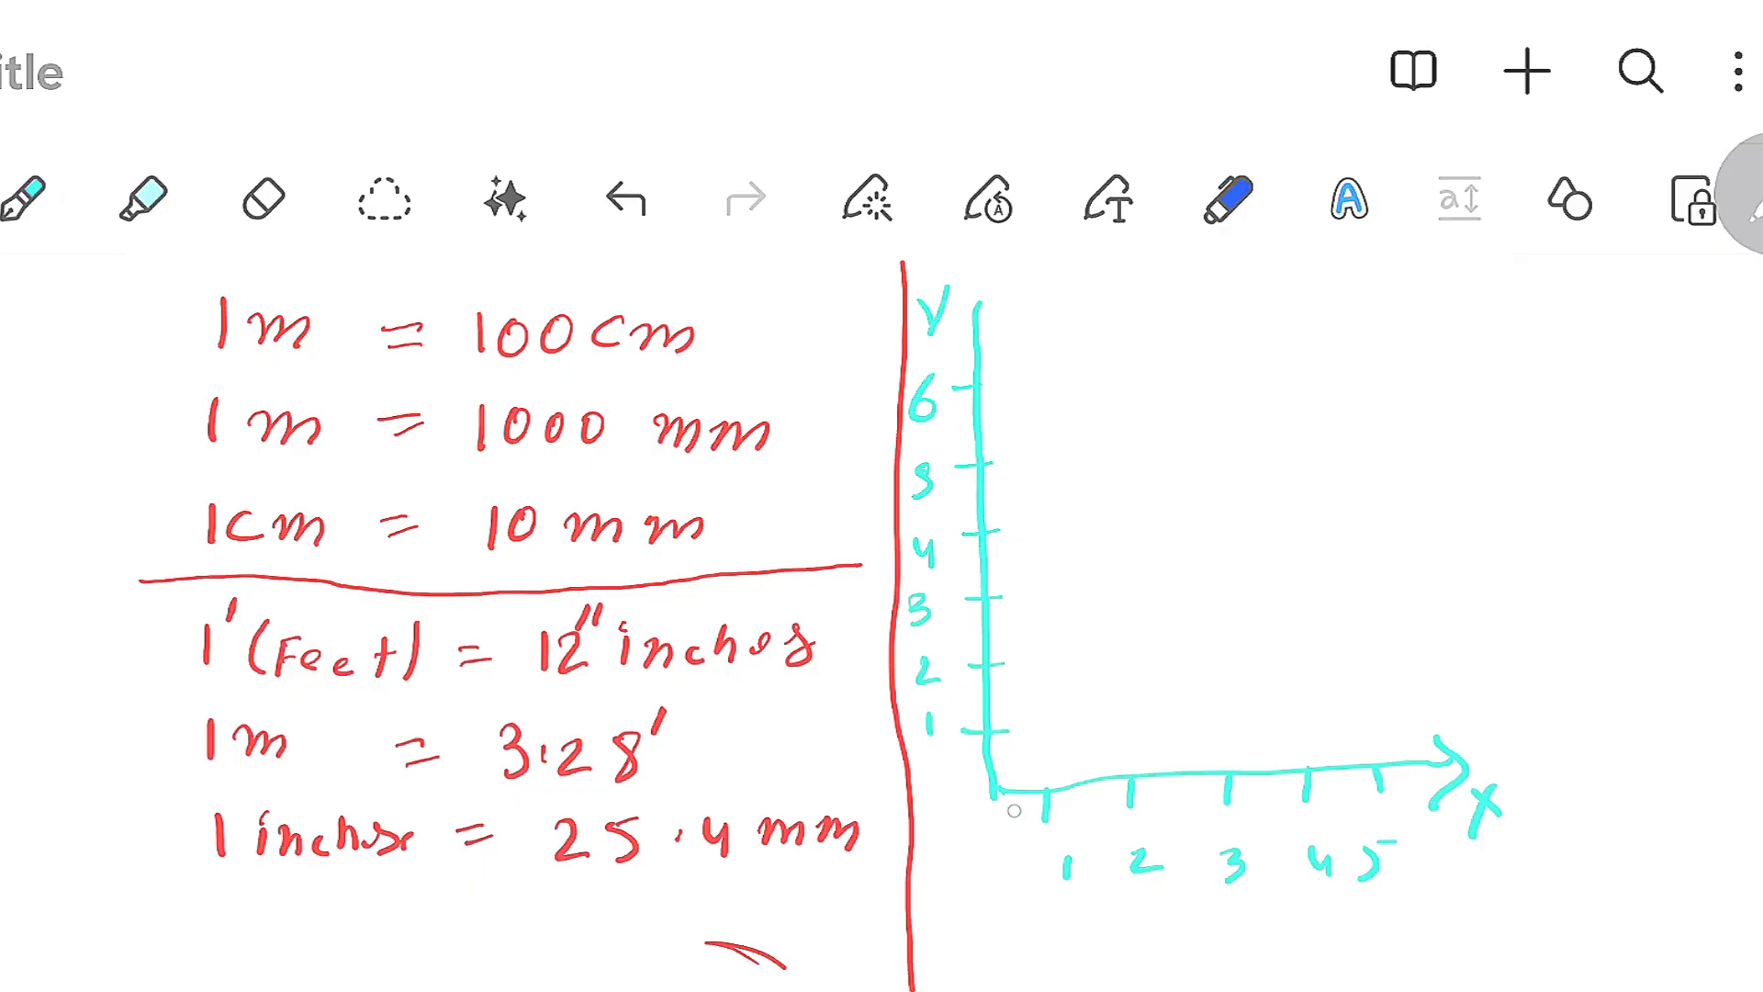
mouse_move(1010, 806)
mouse_down()
mouse_move(991, 824)
mouse_move(1008, 806)
mouse_up()
Change the pen colour to purple, then label the origin L and (0,0) and the far end of the X axis R.
click(23, 199)
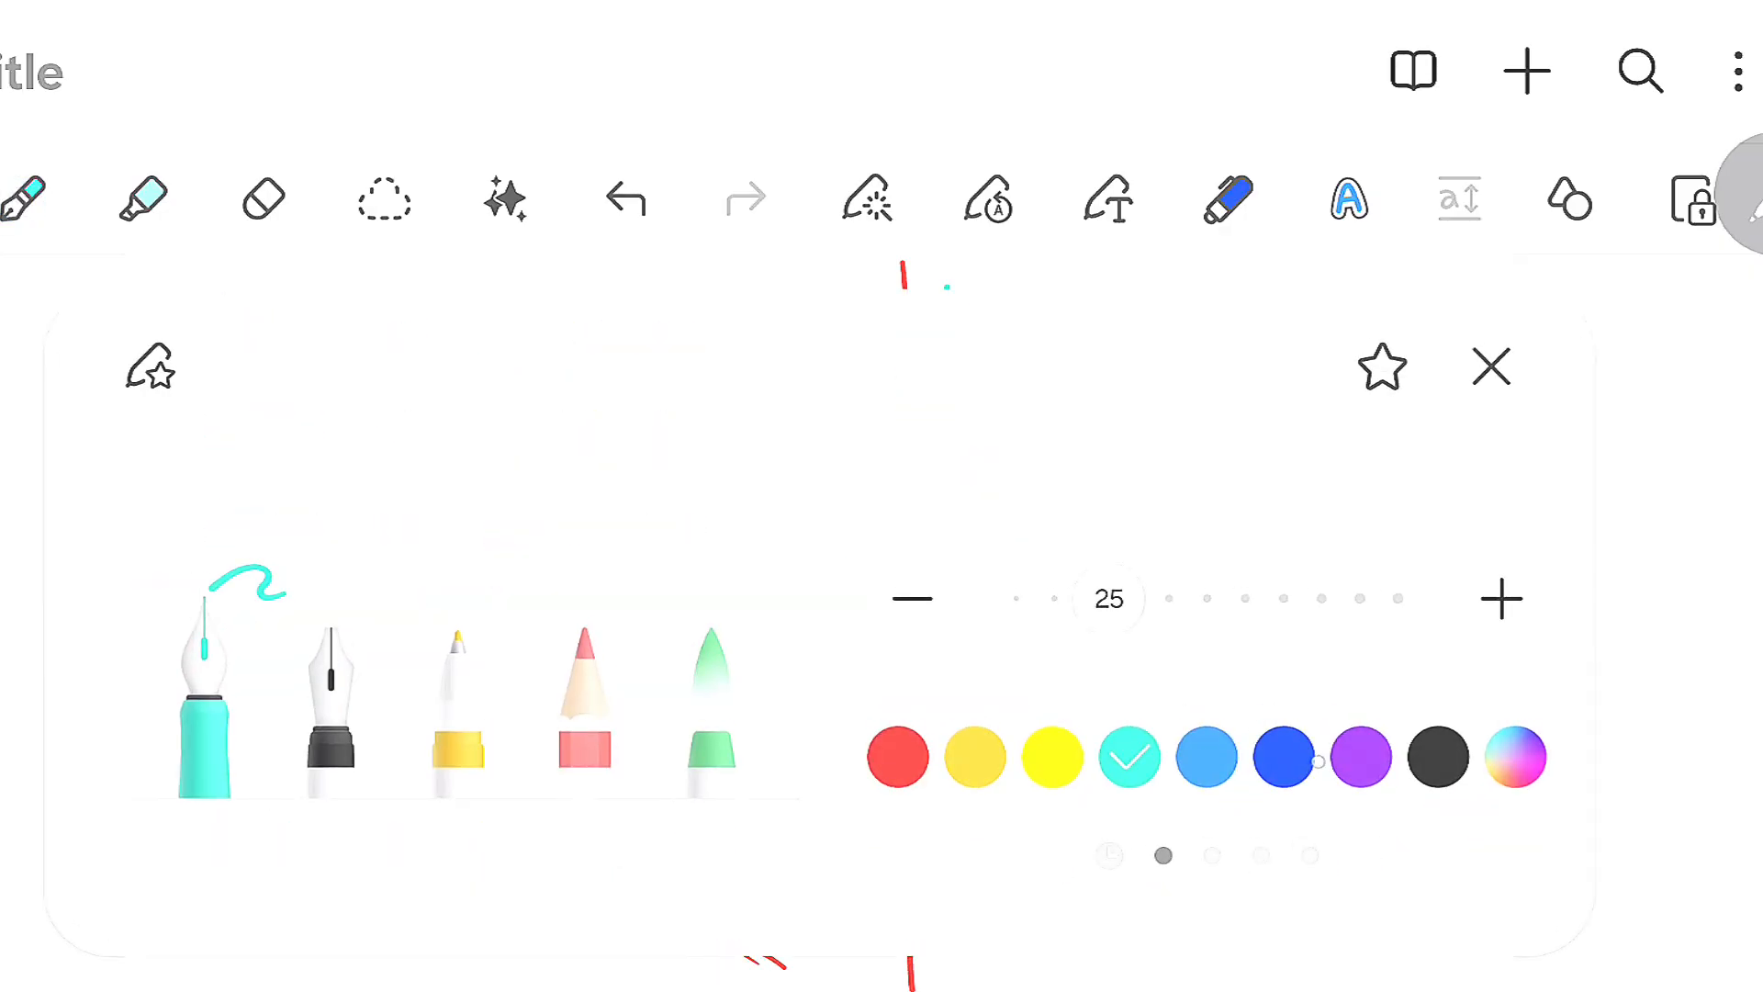
click(1354, 751)
click(1719, 569)
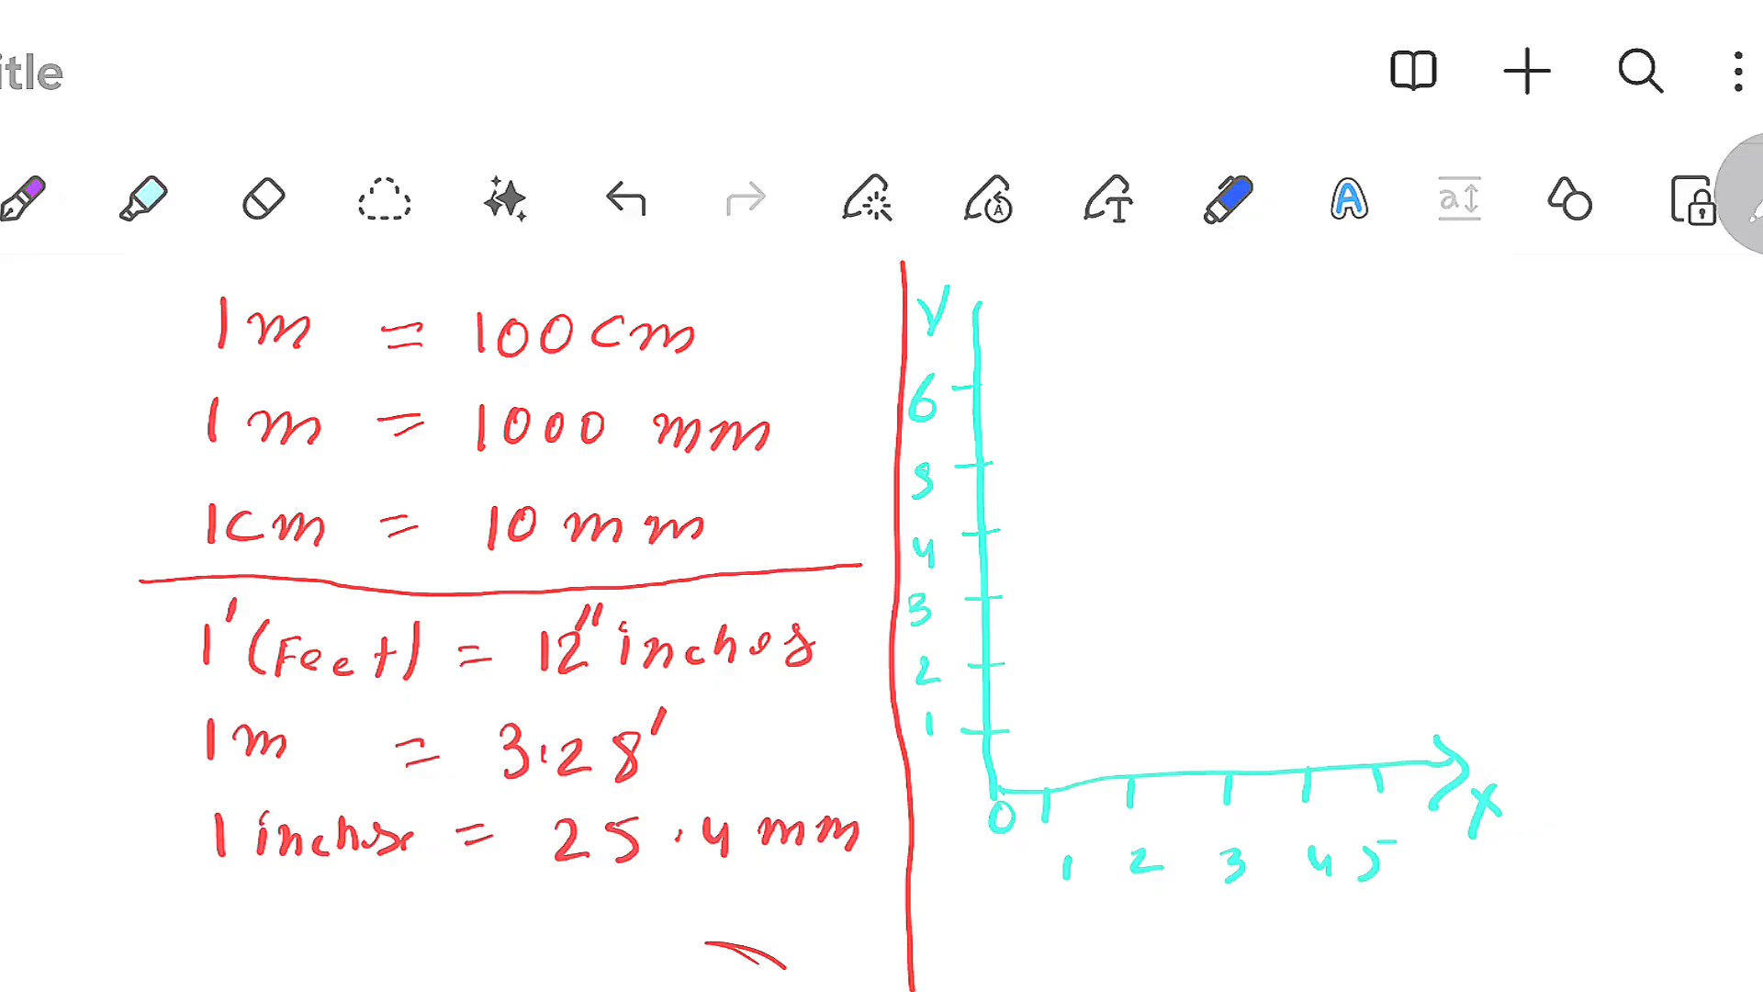
drag(975, 849, 1052, 862)
drag(931, 773, 937, 805)
drag(1485, 729, 1509, 754)
click(993, 794)
mouse_move(951, 859)
mouse_down()
mouse_move(1021, 898)
mouse_move(942, 895)
mouse_up()
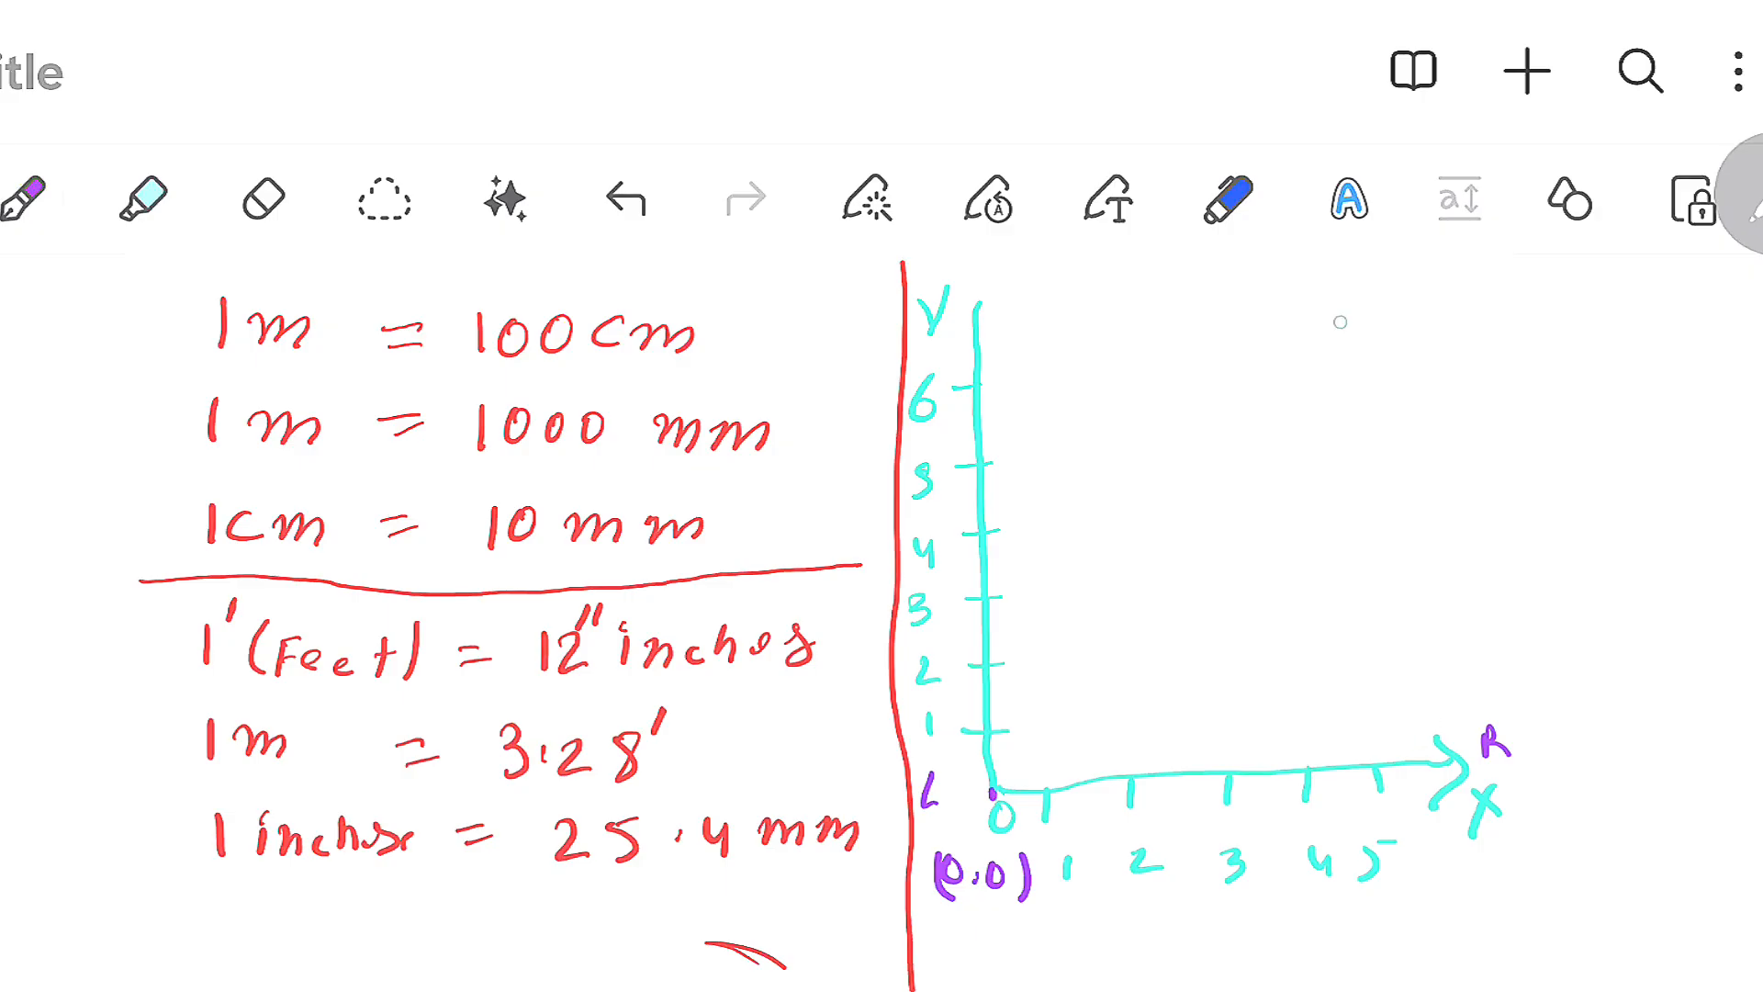
Label the upper corners U and R, and draw a purple dashed vertical line from the upper R down to the X axis.
drag(976, 274, 997, 274)
drag(1453, 272, 1478, 292)
mouse_move(1433, 340)
mouse_down()
mouse_move(1441, 324)
mouse_move(1437, 401)
mouse_up()
drag(1440, 437, 1442, 481)
drag(1445, 507, 1438, 564)
drag(1436, 587, 1437, 596)
drag(1438, 623, 1441, 655)
drag(1443, 686, 1446, 689)
drag(1445, 723, 1446, 728)
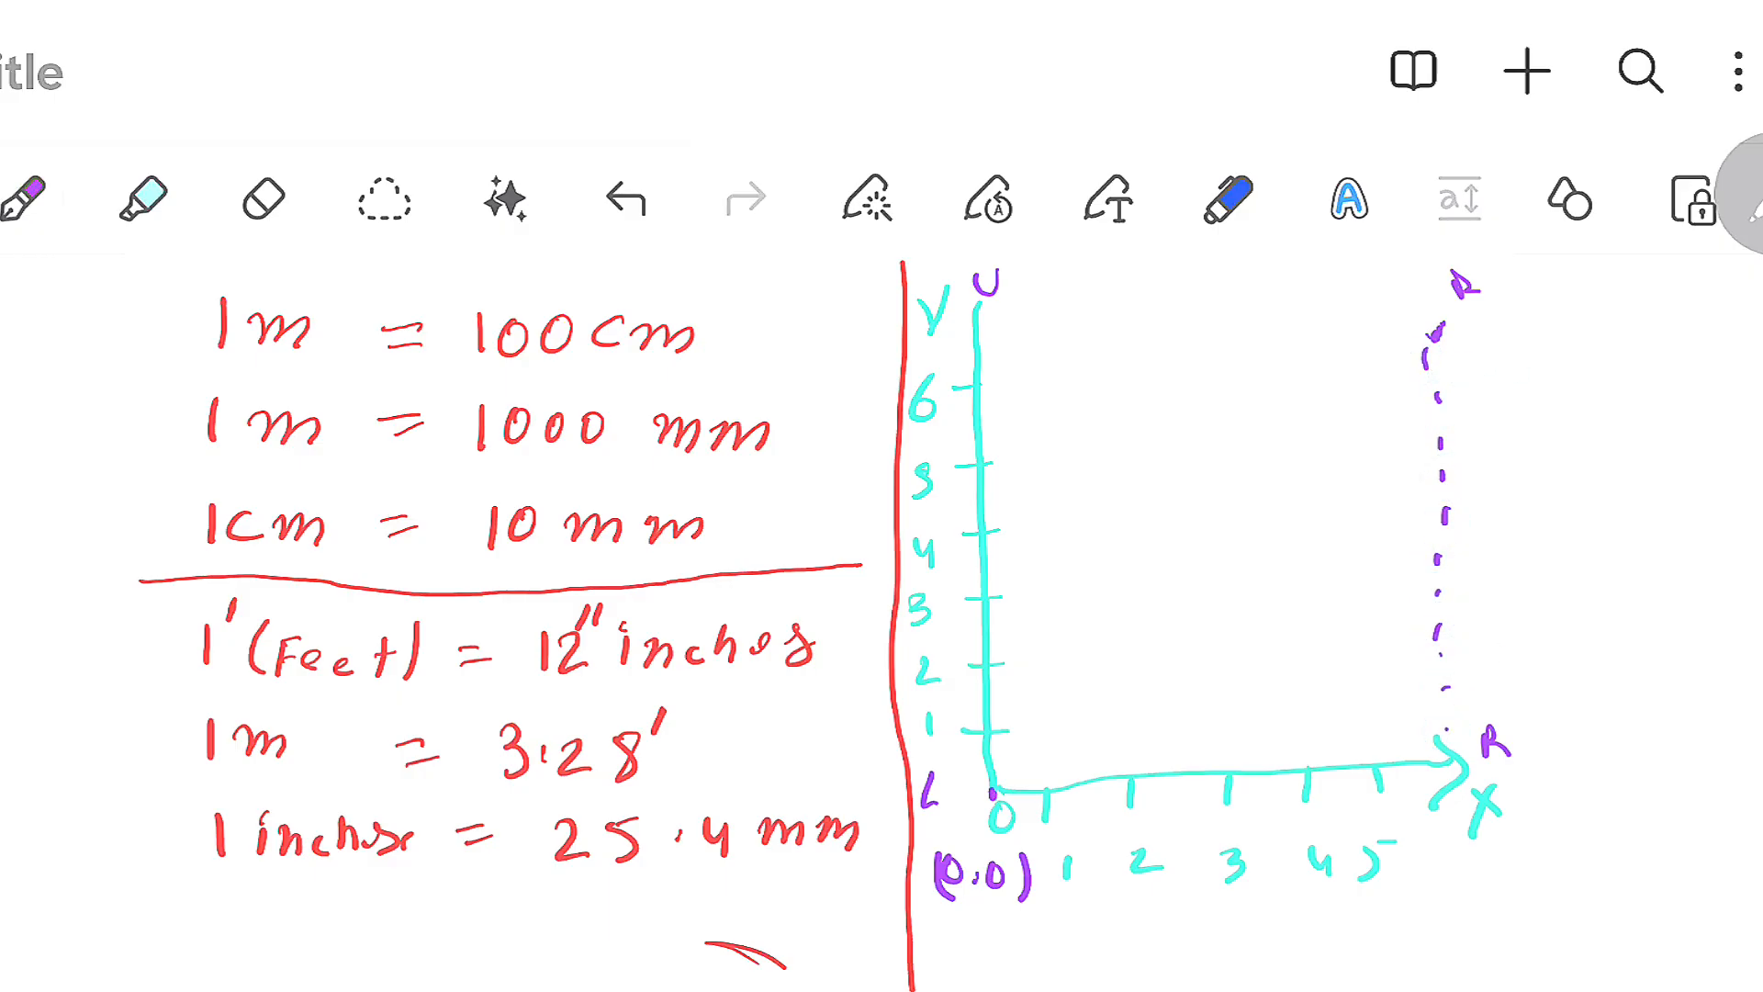
Draw a purple dashed horizontal line from the Y axis to the upper right corner and label that corner (6,7).
drag(979, 339, 983, 346)
drag(1055, 345, 1122, 345)
drag(1170, 351, 1254, 345)
drag(1302, 349, 1311, 348)
mouse_move(1356, 347)
mouse_down()
mouse_move(1419, 348)
mouse_move(1460, 390)
mouse_move(1510, 372)
mouse_up()
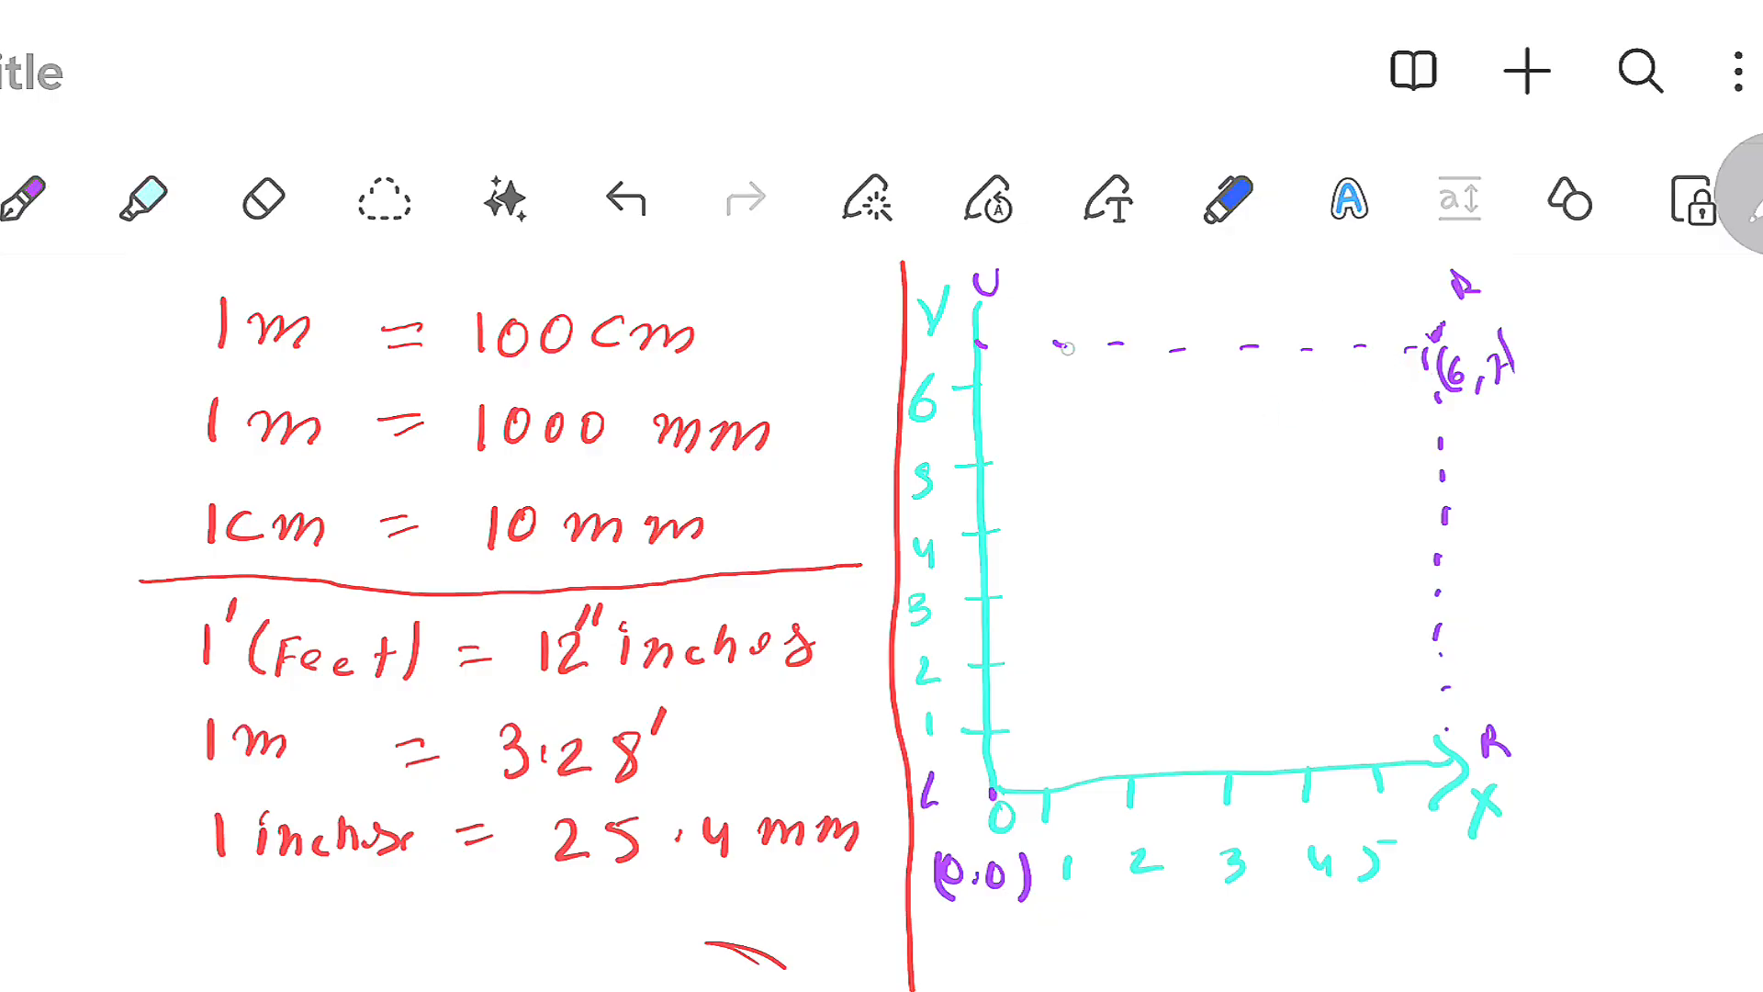
Change the pen colour to red and outline the rectangle enclosed by the axes and dashed lines.
click(41, 204)
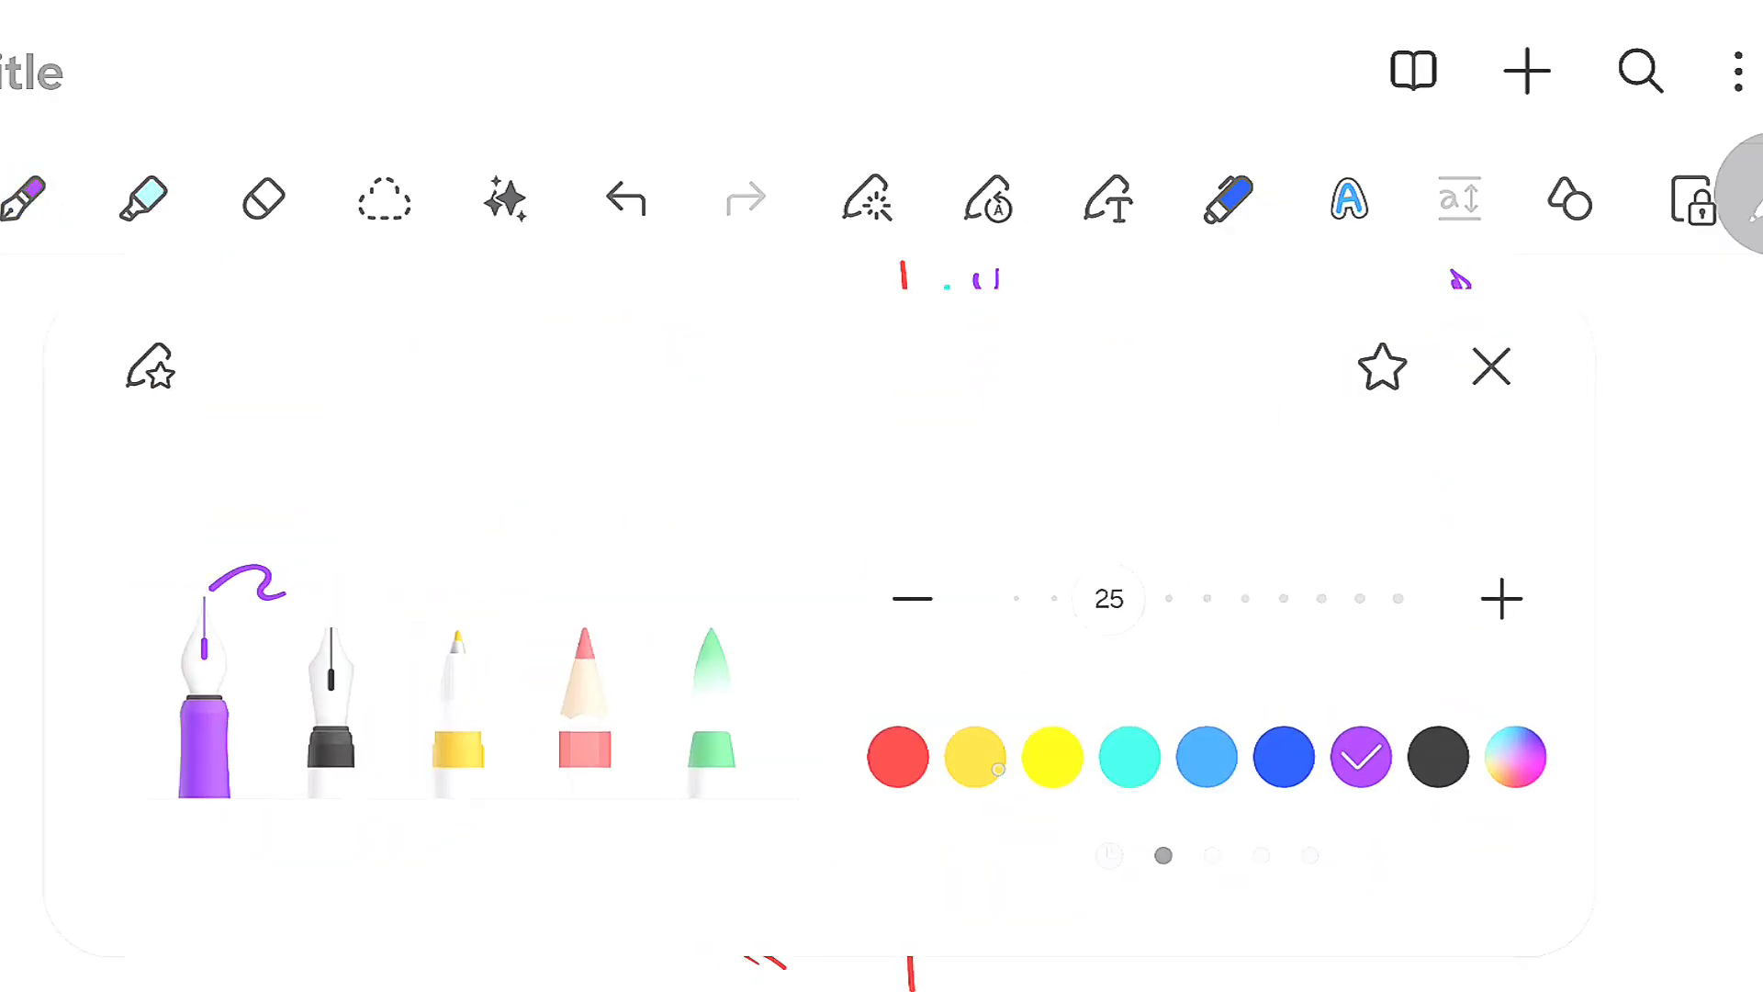
click(898, 757)
click(1491, 366)
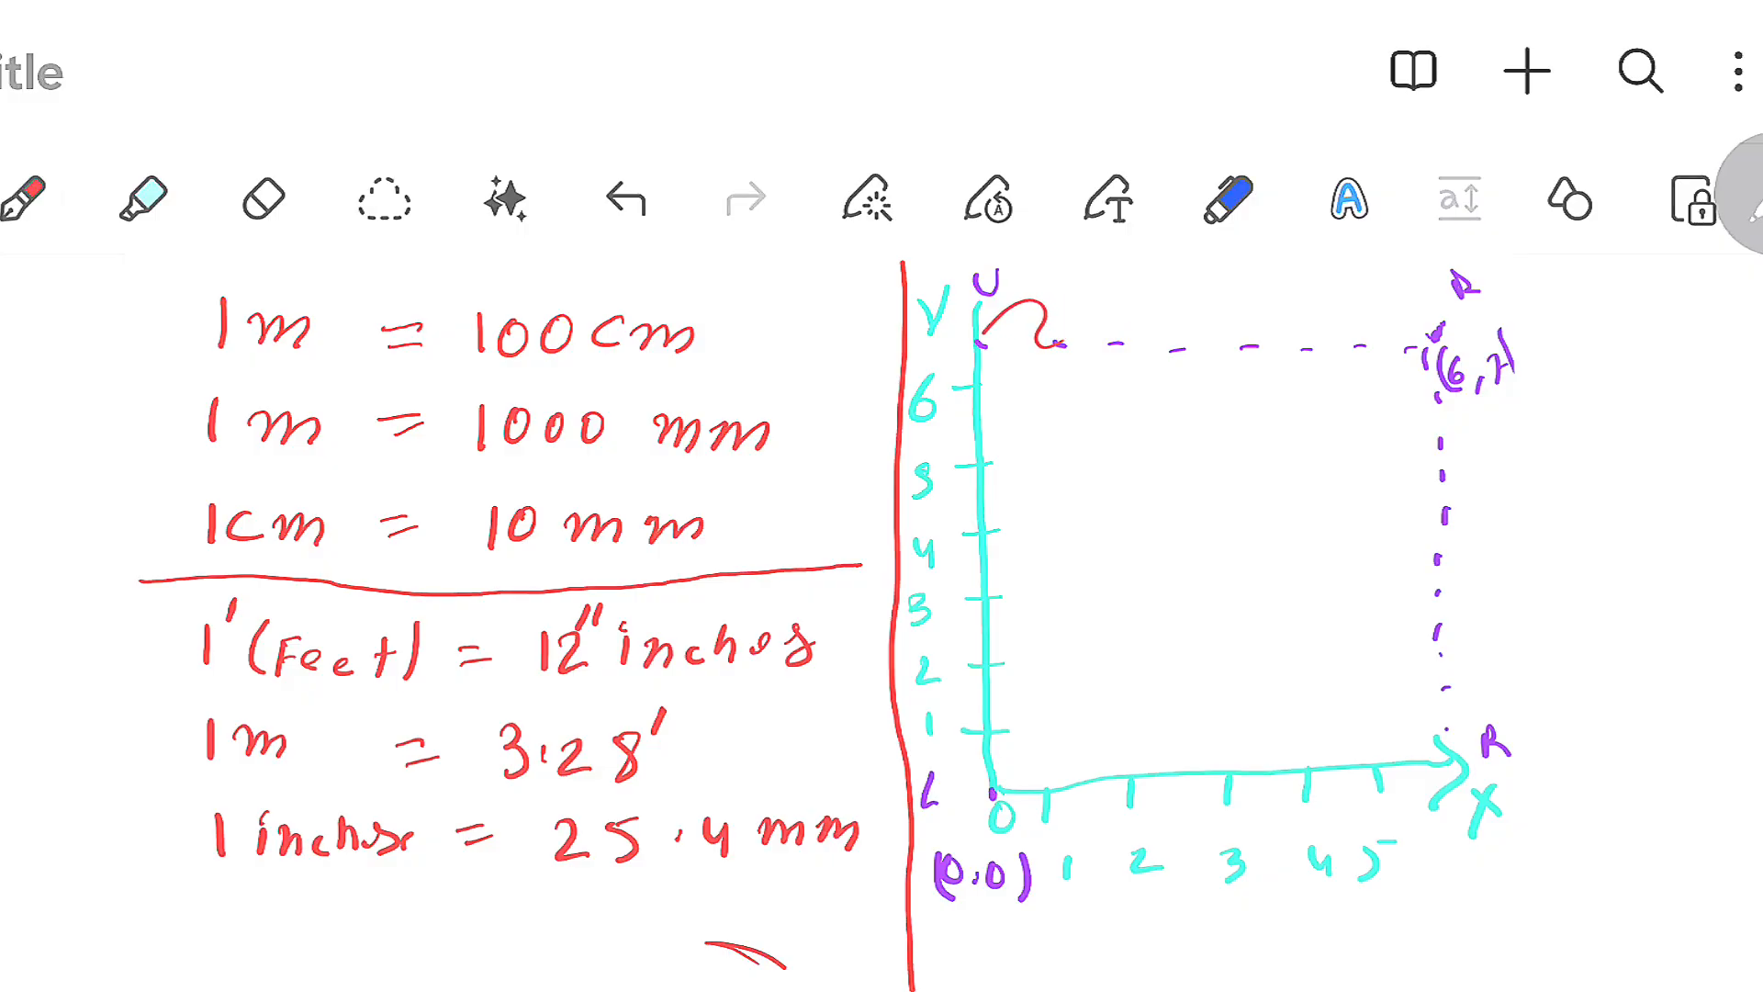
mouse_move(964, 352)
mouse_down()
mouse_move(1417, 355)
mouse_move(1430, 760)
mouse_move(978, 360)
mouse_move(1008, 563)
mouse_move(1003, 774)
mouse_move(1430, 760)
mouse_move(1307, 769)
mouse_up()
Hatch the rectangle with diagonal red strokes and sketch a small box-shaped house in its middle.
drag(1414, 680, 1240, 763)
drag(1405, 627, 1135, 743)
drag(1372, 558, 1091, 701)
drag(1281, 490, 1022, 618)
drag(1247, 416, 1047, 542)
drag(1152, 381, 1009, 473)
drag(1088, 349, 999, 413)
drag(1354, 376, 1233, 459)
drag(1414, 435, 1301, 535)
drag(1401, 526, 1313, 586)
drag(1183, 666, 1097, 732)
drag(1107, 684, 1043, 720)
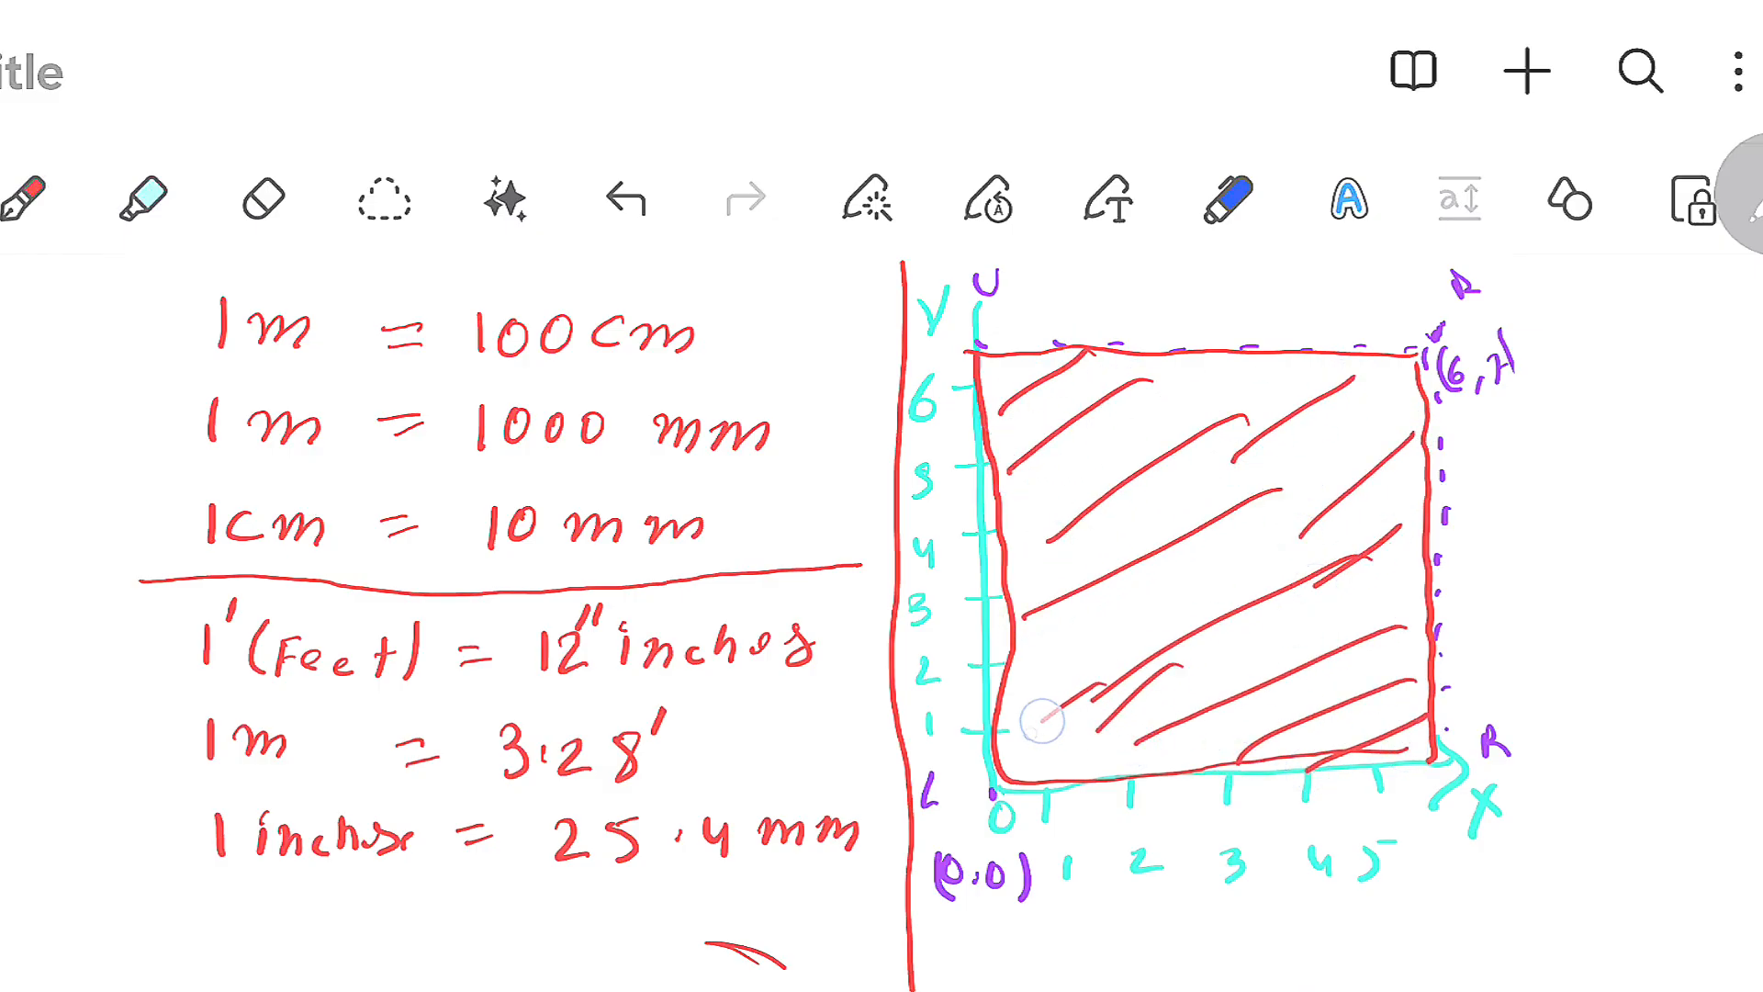
drag(1099, 624, 1028, 689)
mouse_move(1079, 542)
mouse_down()
mouse_move(1004, 590)
mouse_move(1054, 556)
mouse_up()
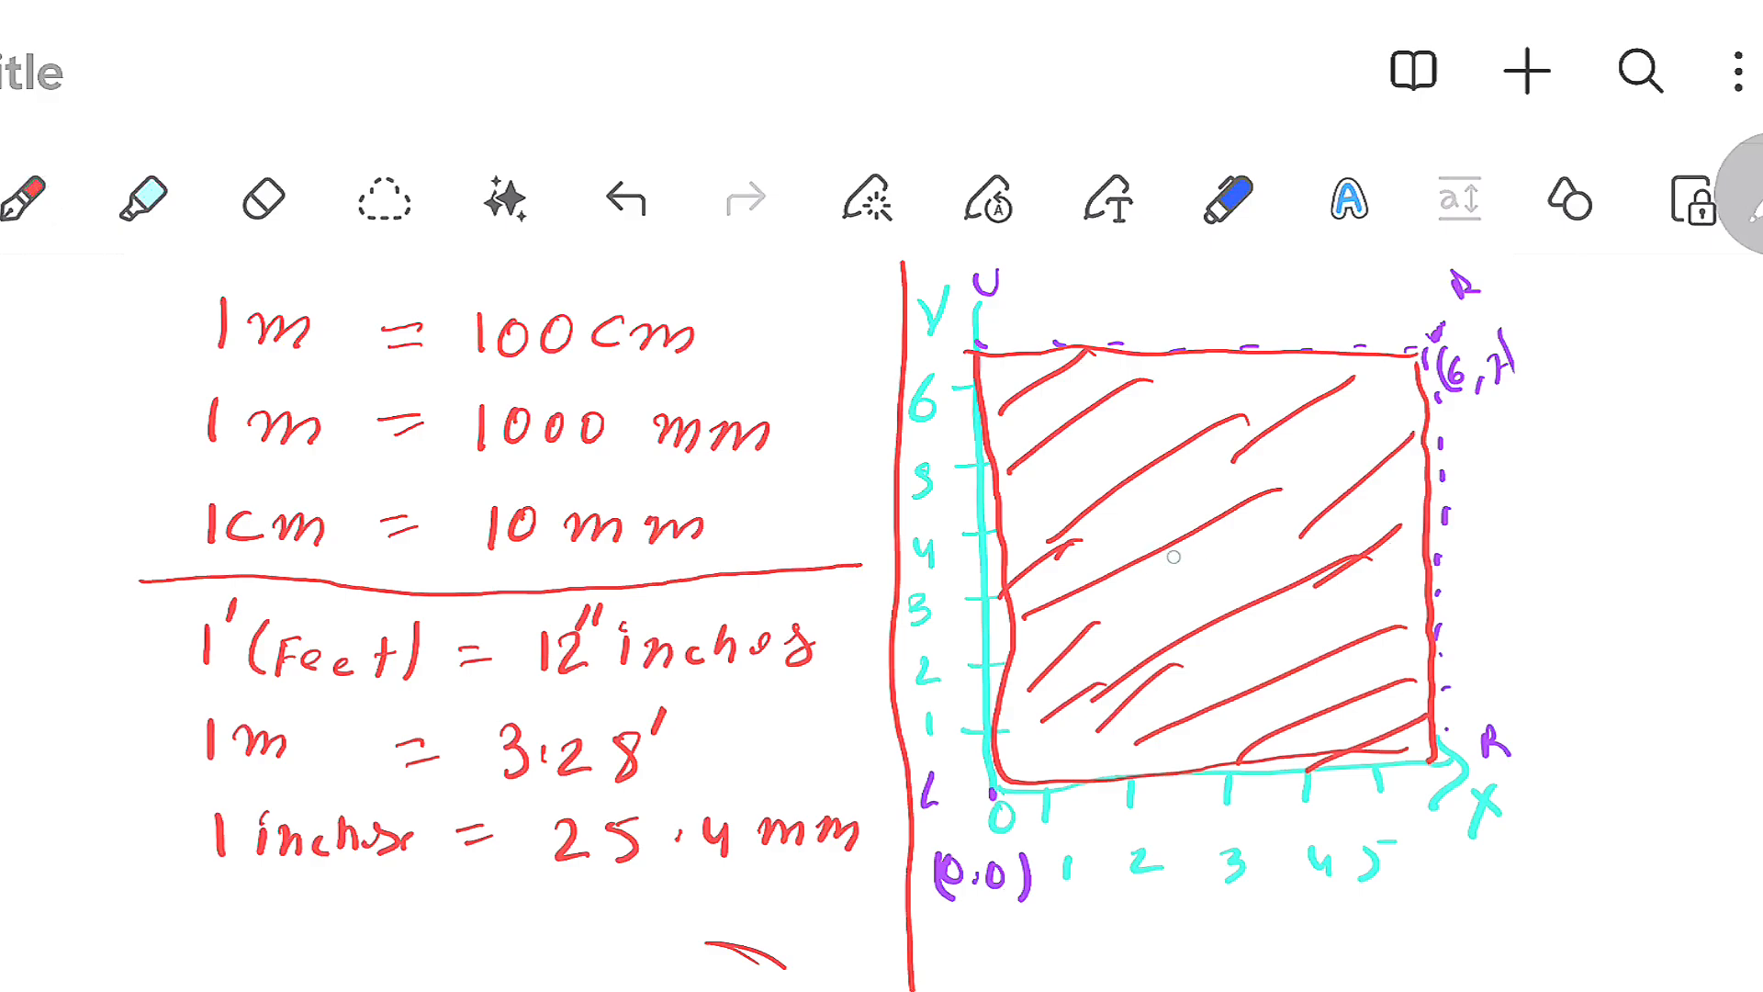
mouse_move(1153, 525)
mouse_down()
mouse_move(1133, 519)
mouse_move(1214, 468)
mouse_move(1251, 520)
mouse_move(1232, 579)
mouse_up()
mouse_move(1270, 494)
mouse_down()
mouse_move(1263, 581)
mouse_move(1233, 586)
mouse_up()
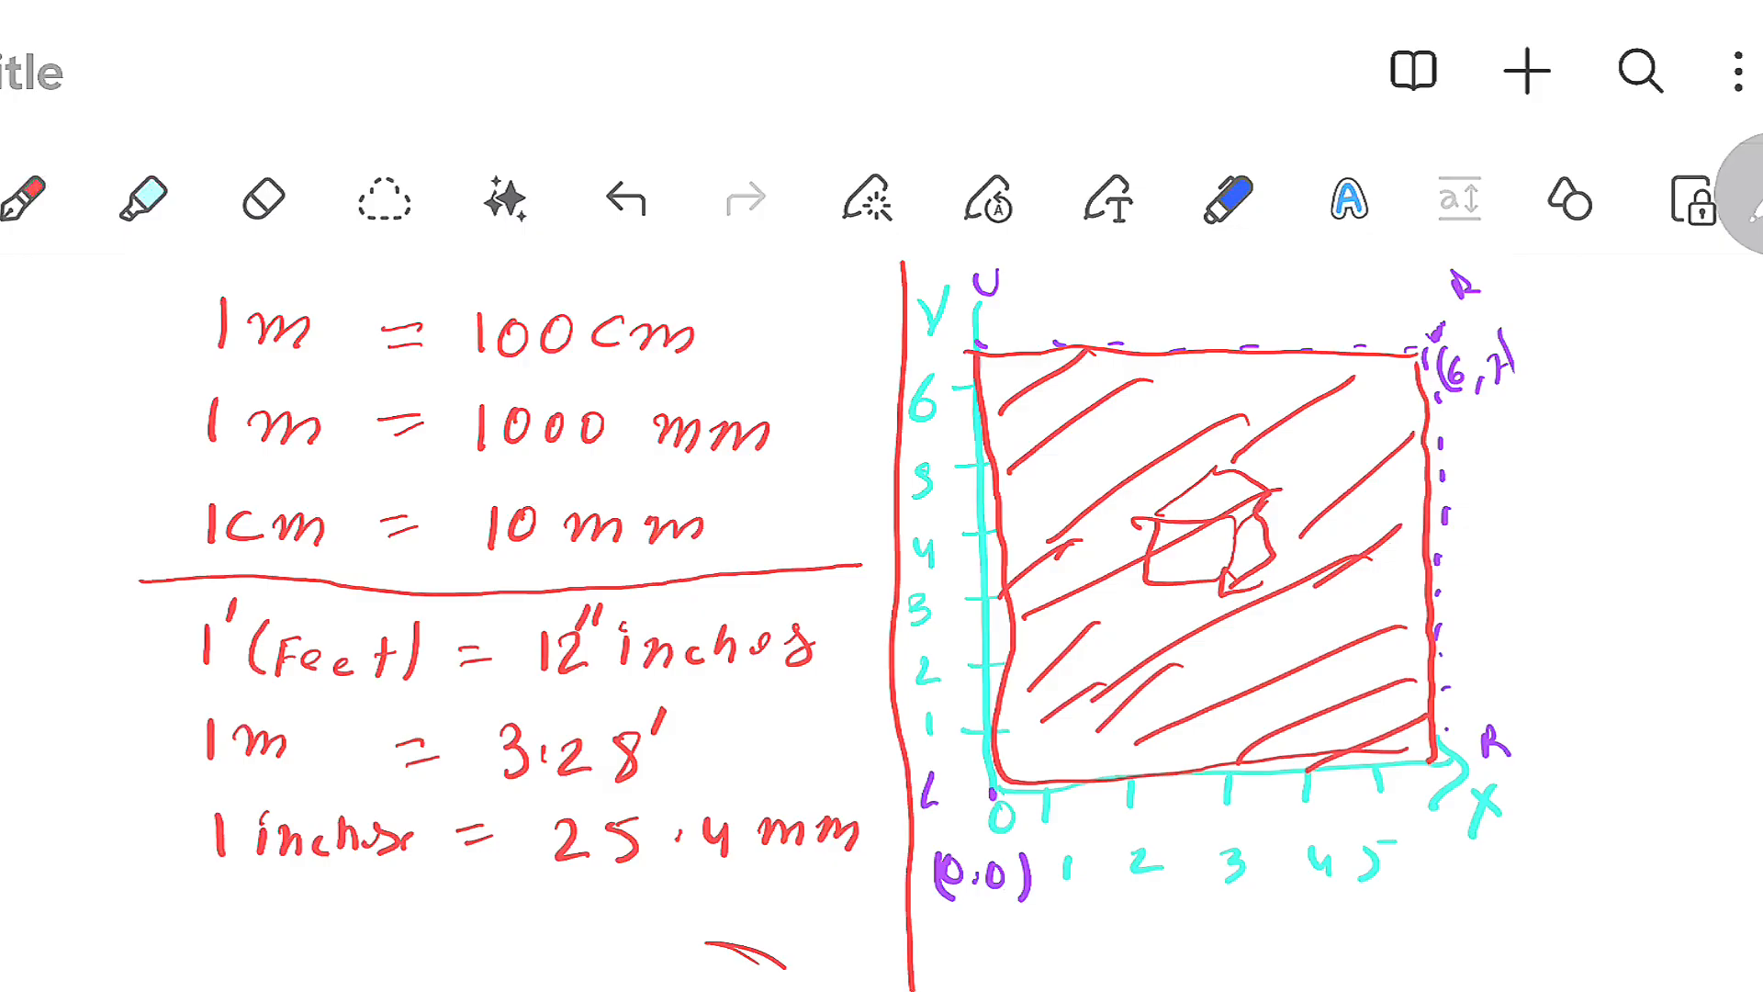
Draw a new pair of red axes with arrowheads and axis labels in the blank space below the notes.
scroll(692, 670, down, 2)
scroll(1232, 551, down, 10)
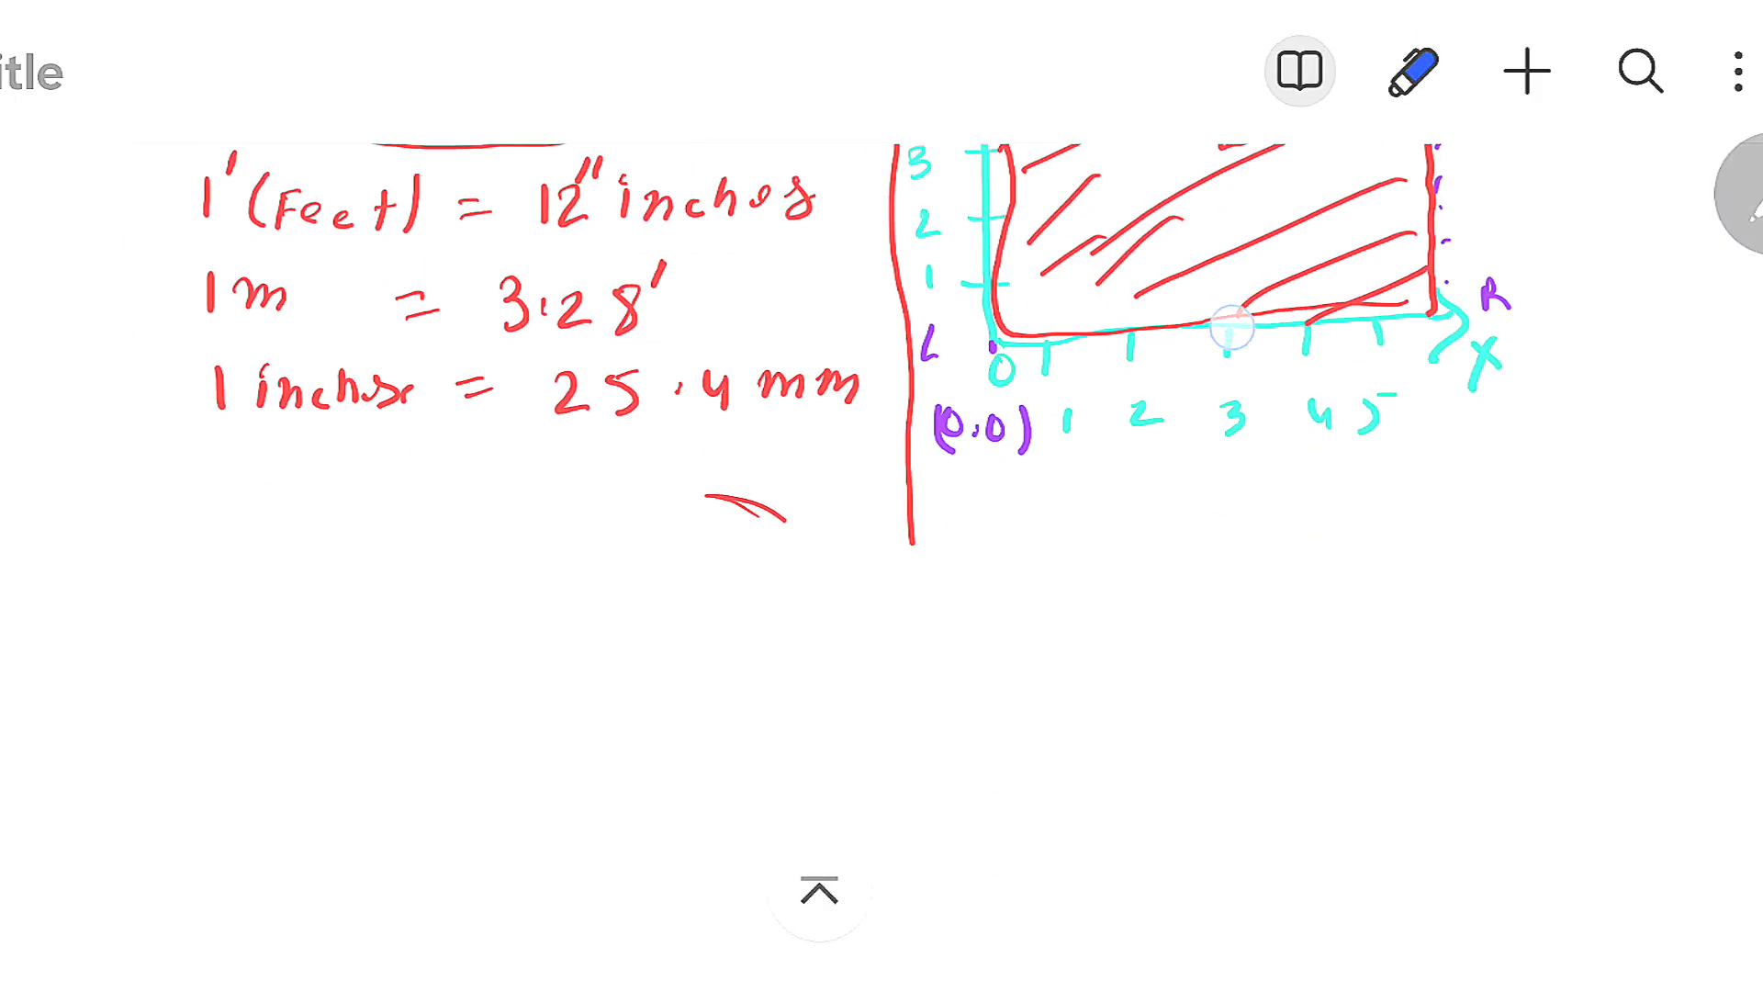
scroll(1234, 533, up, 10)
click(1299, 71)
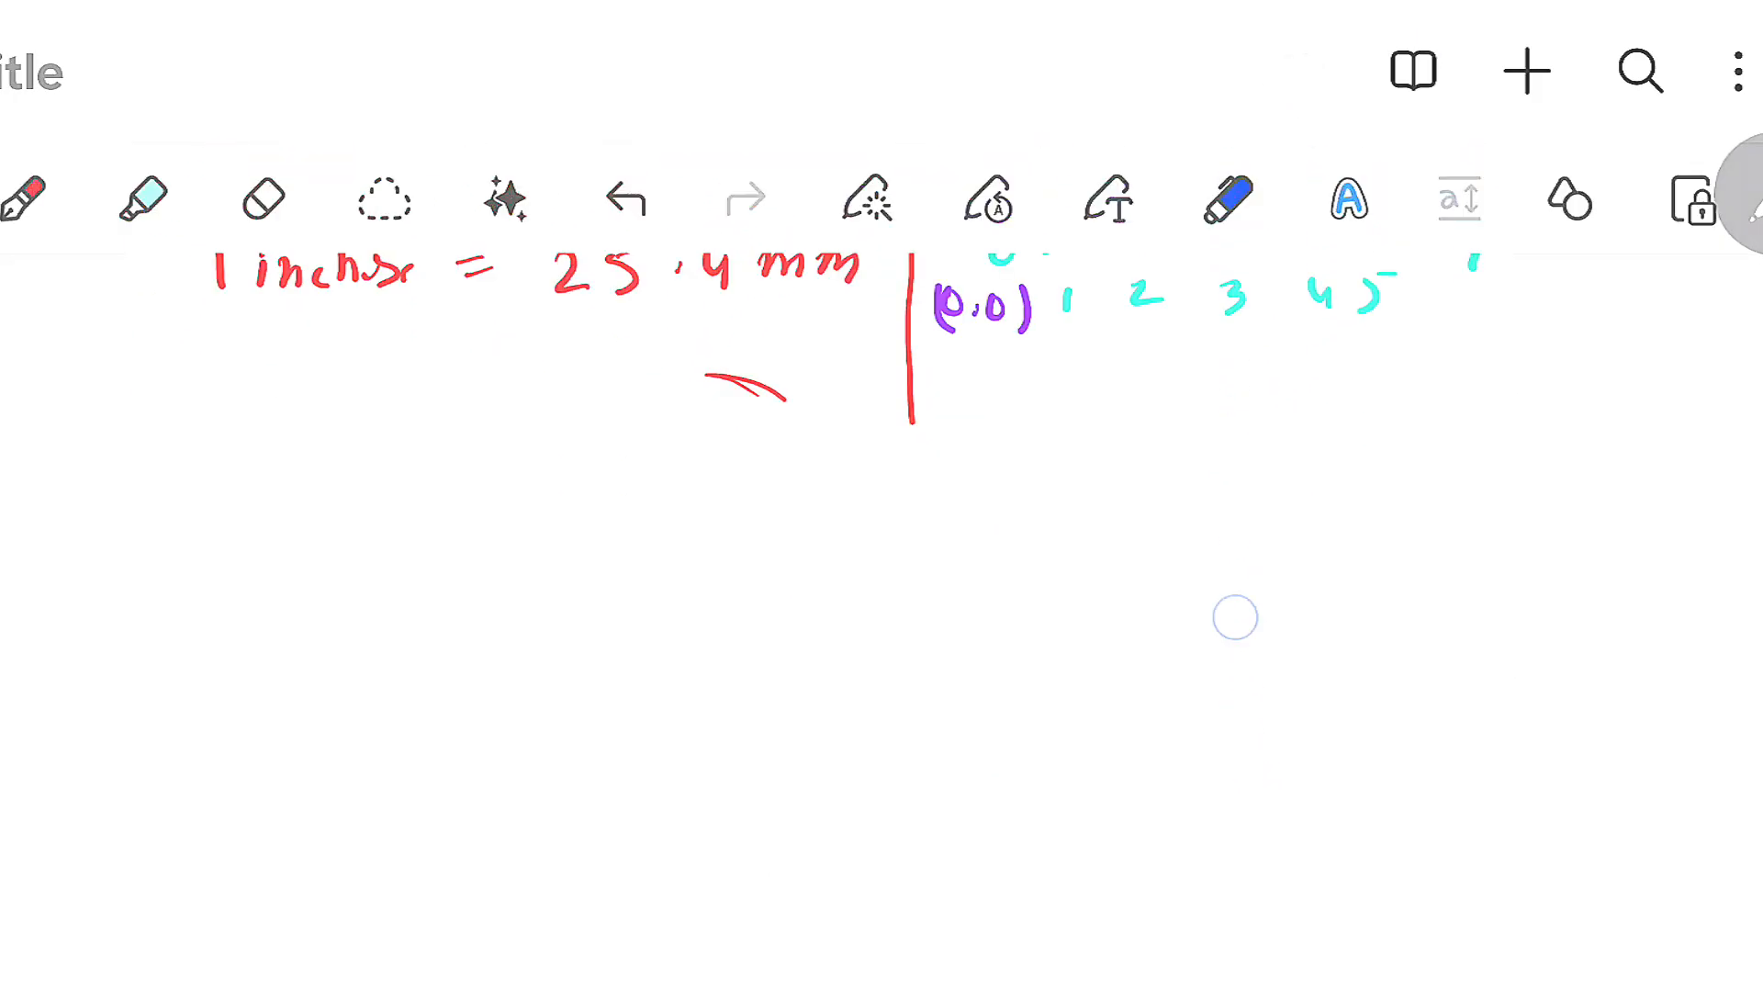
drag(1233, 617, 1253, 418)
drag(1238, 551, 1286, 641)
mouse_move(427, 479)
mouse_down()
mouse_move(425, 882)
mouse_move(781, 889)
mouse_move(777, 921)
mouse_move(843, 908)
mouse_up()
drag(841, 909, 812, 961)
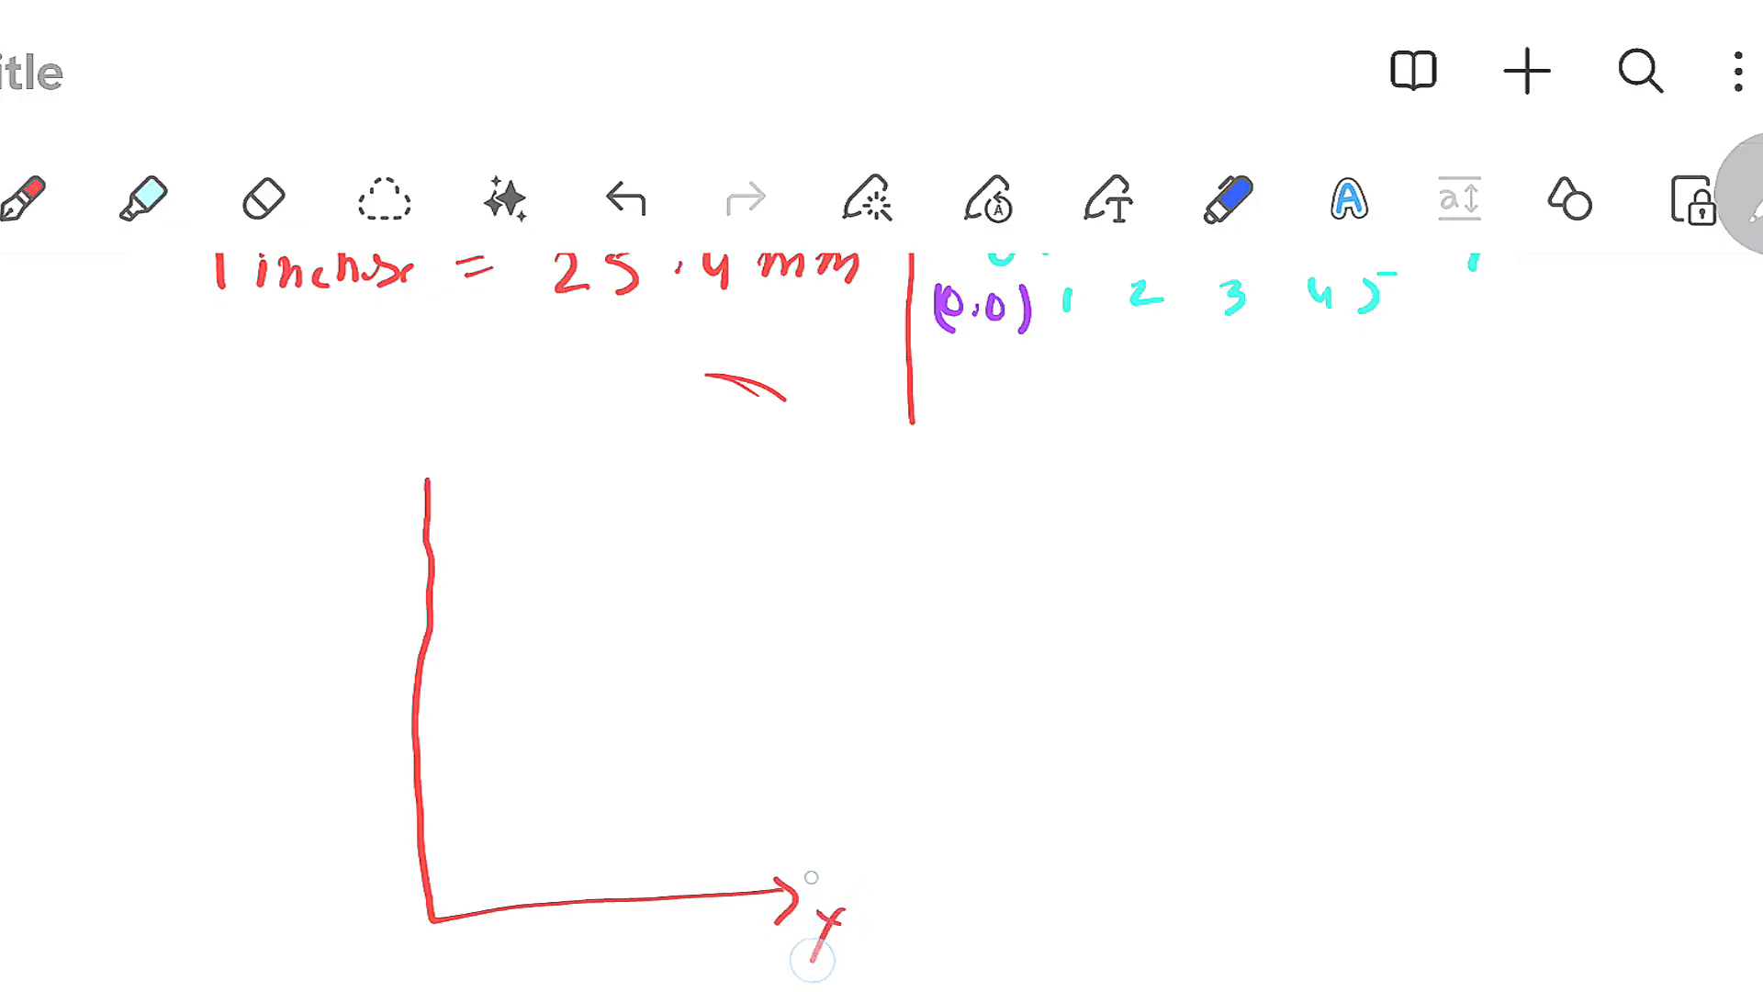
drag(397, 510, 429, 476)
drag(441, 479, 479, 517)
mouse_move(338, 445)
mouse_down()
mouse_move(358, 470)
mouse_move(344, 501)
mouse_up()
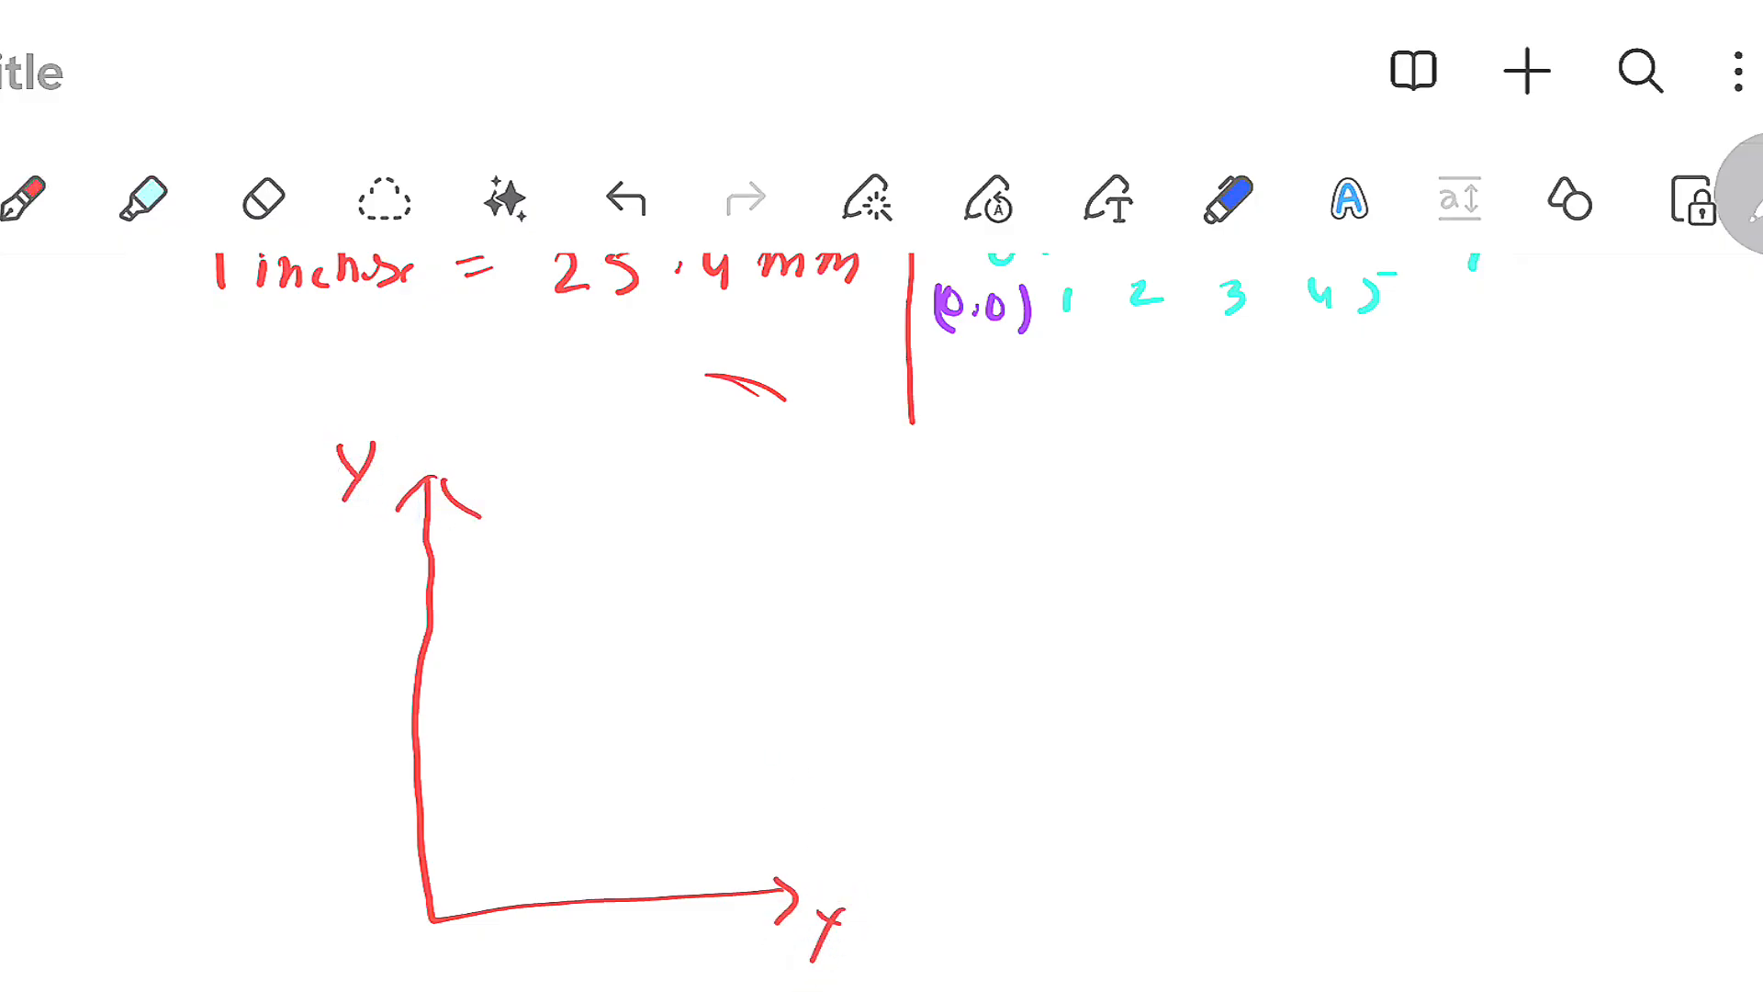
Mark the origin of the new axes with a dot and label it (0',0').
click(436, 916)
mouse_move(341, 914)
mouse_down()
mouse_move(358, 913)
mouse_move(377, 964)
mouse_move(420, 918)
mouse_move(428, 969)
mouse_up()
drag(320, 904, 318, 957)
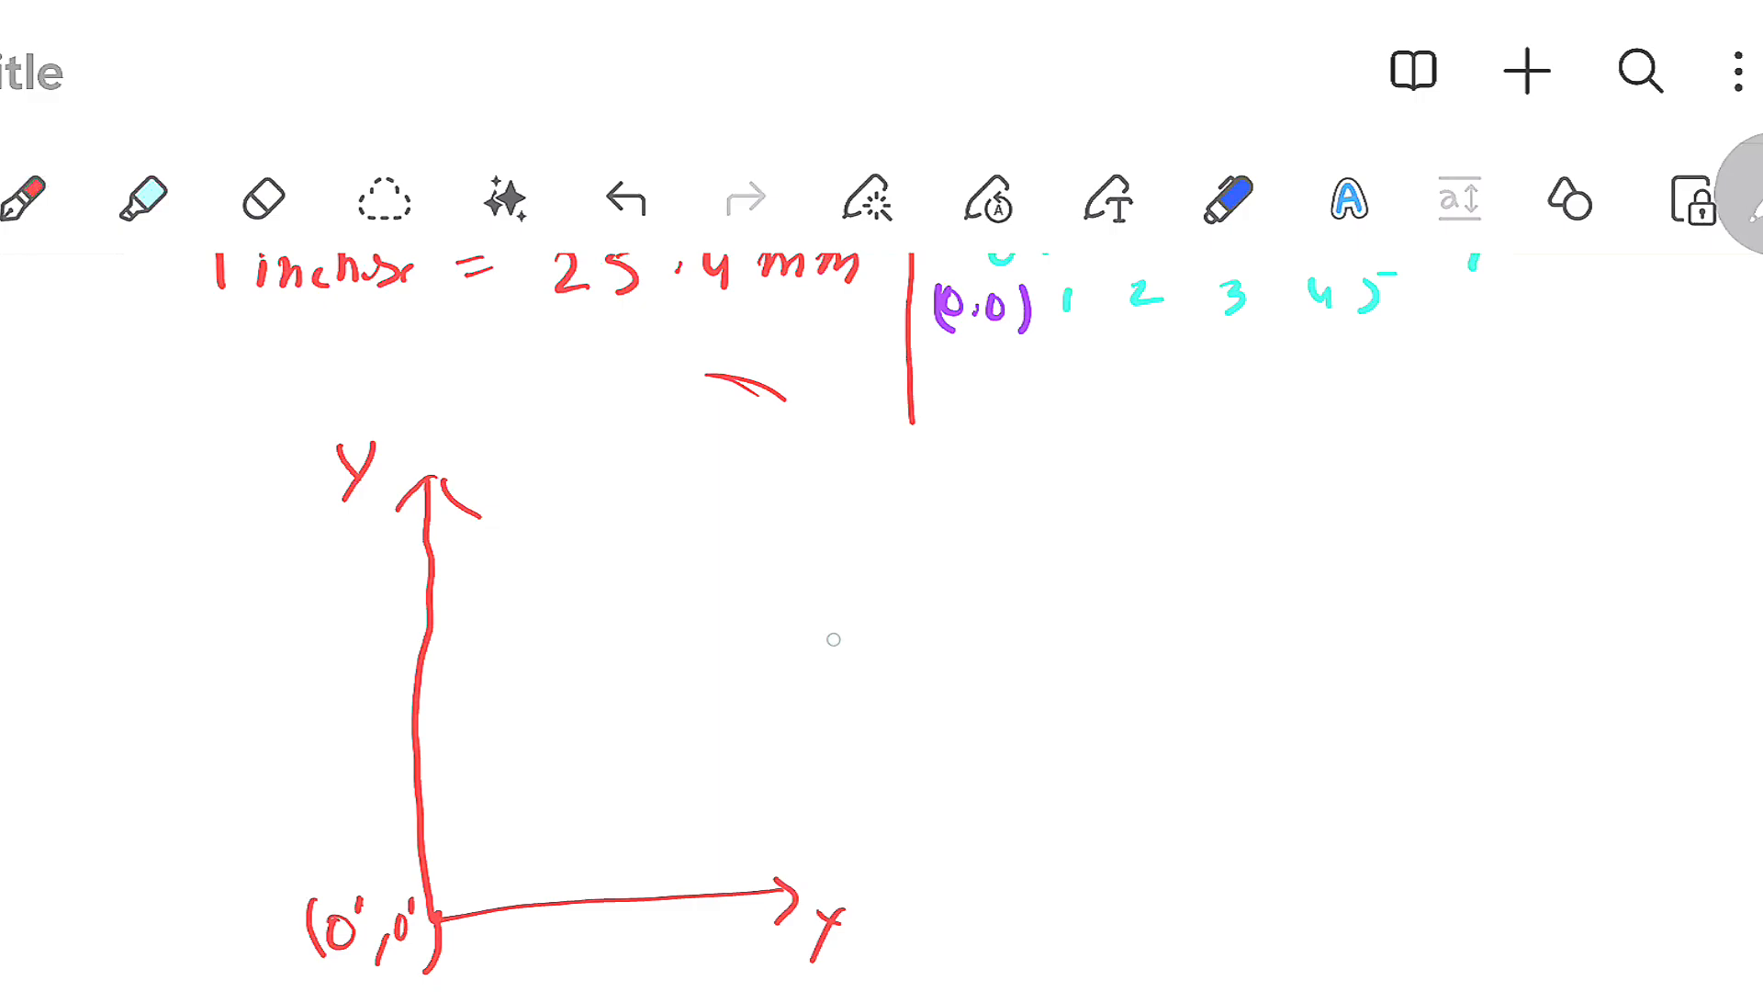
Label the upper right corner (100',100') and draw lines from it to both axes to form a rectangle.
drag(767, 530, 767, 558)
drag(780, 528, 802, 532)
mouse_move(822, 510)
mouse_down()
mouse_move(831, 568)
mouse_move(860, 558)
mouse_up()
mouse_move(879, 533)
mouse_down()
mouse_move(912, 523)
mouse_move(930, 561)
mouse_up()
drag(748, 507, 742, 560)
mouse_move(432, 555)
mouse_down()
mouse_move(721, 547)
mouse_move(734, 886)
mouse_up()
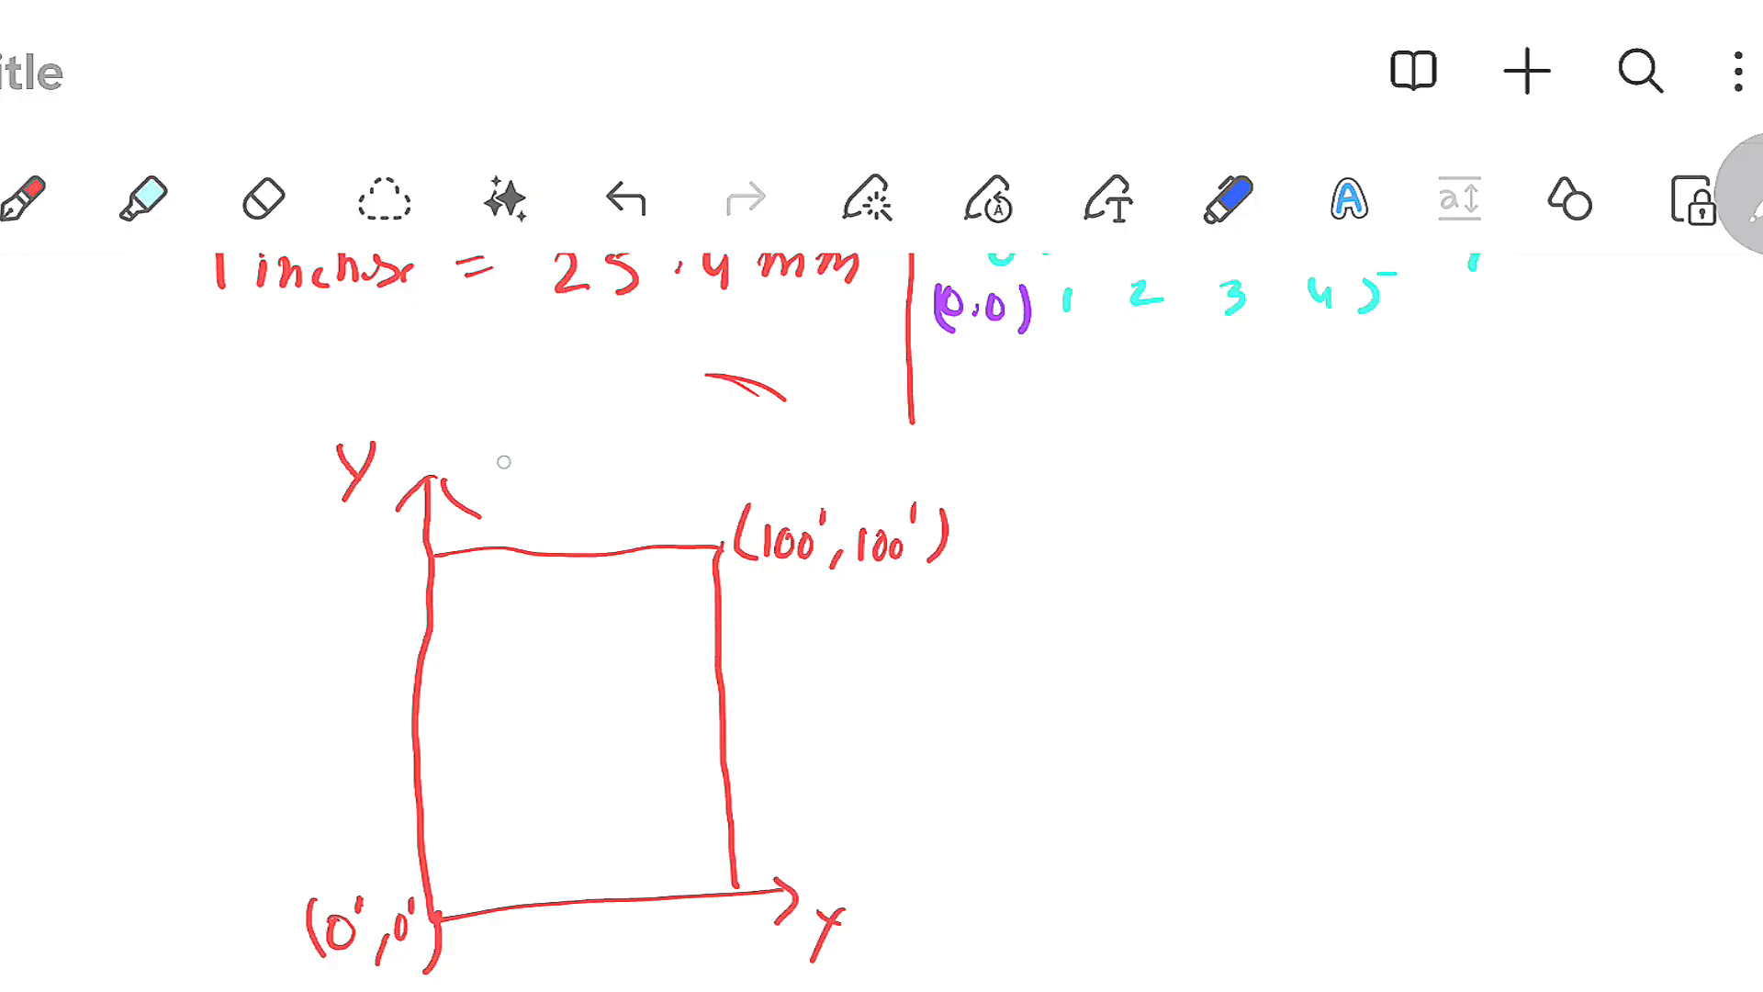
Write the heading (Feet) above the rectangle.
mouse_move(505, 448)
mouse_down()
mouse_move(498, 501)
mouse_move(574, 482)
mouse_up()
drag(597, 455, 592, 485)
drag(500, 448, 541, 441)
drag(634, 447, 624, 496)
drag(482, 441, 477, 500)
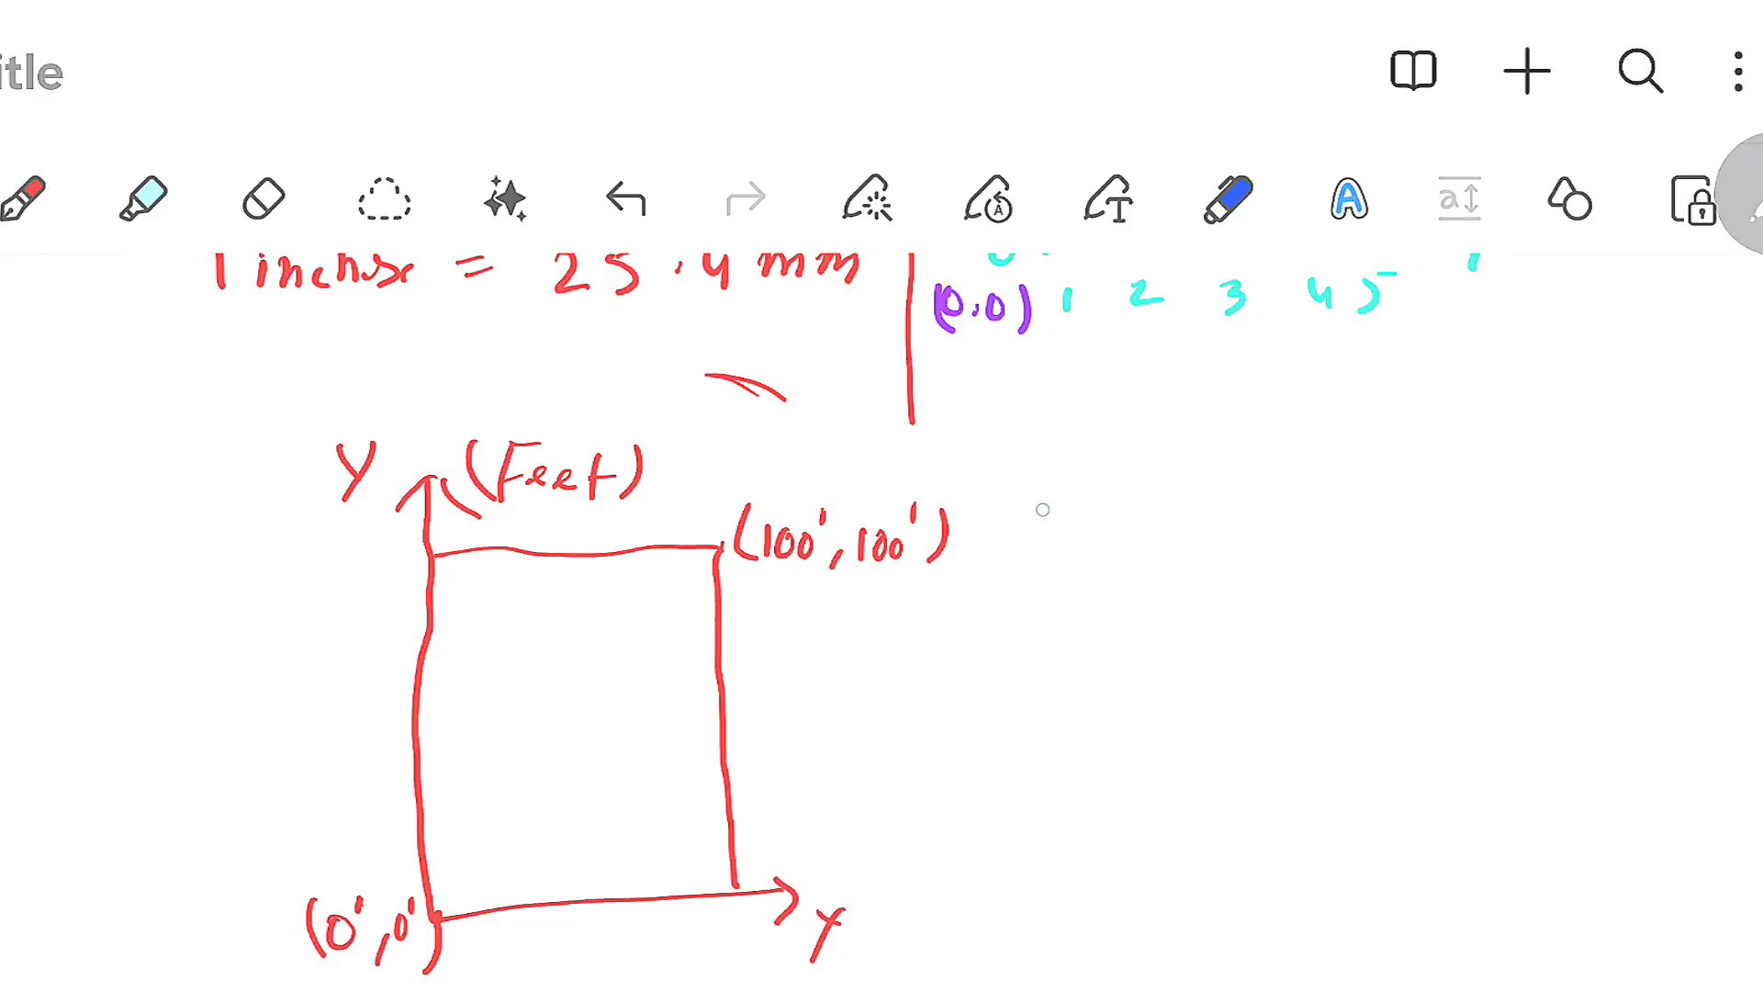
Draw a second pair of red axes with arrowheads beside the feet sketch and label them Y and X.
mouse_move(1067, 501)
mouse_down()
mouse_move(1083, 807)
mouse_move(1142, 904)
mouse_move(1450, 887)
mouse_up()
drag(1033, 526, 1093, 520)
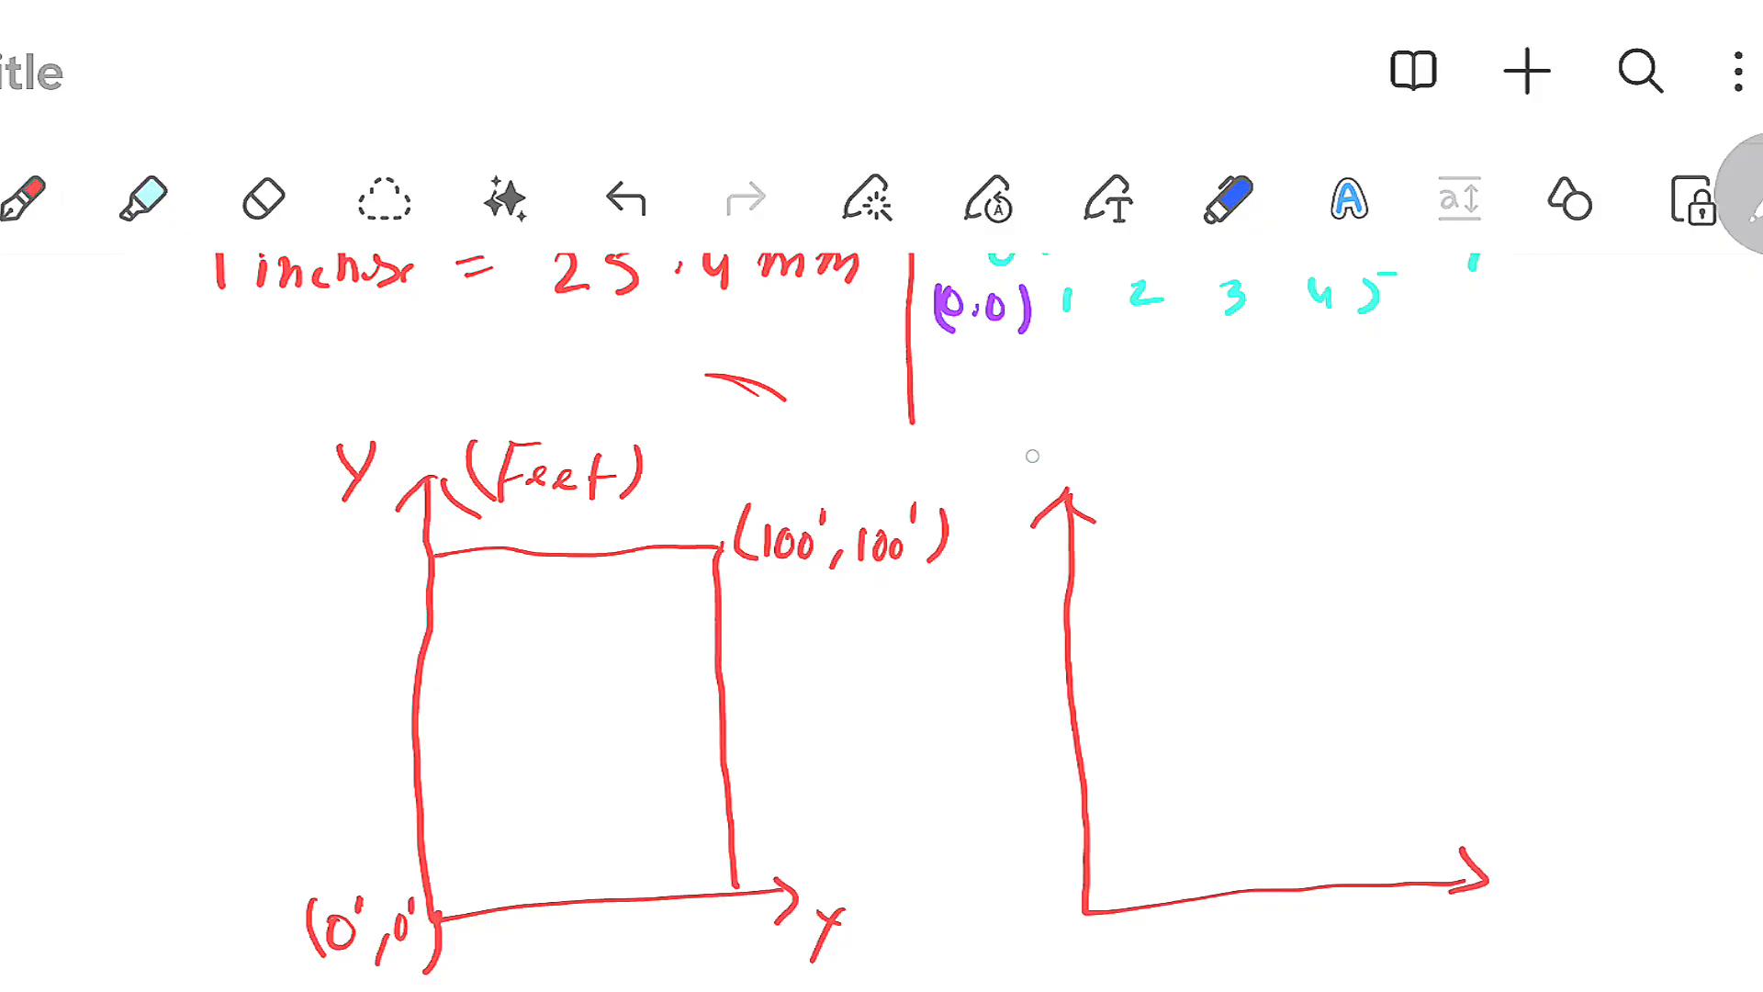
drag(973, 439, 987, 463)
drag(1005, 432, 970, 479)
drag(1478, 904, 1494, 947)
drag(1503, 900, 1482, 950)
Label the origin of the second pair of axes (0.0).
drag(1033, 912, 1067, 922)
click(1047, 938)
drag(1094, 907, 1098, 960)
drag(993, 916, 984, 970)
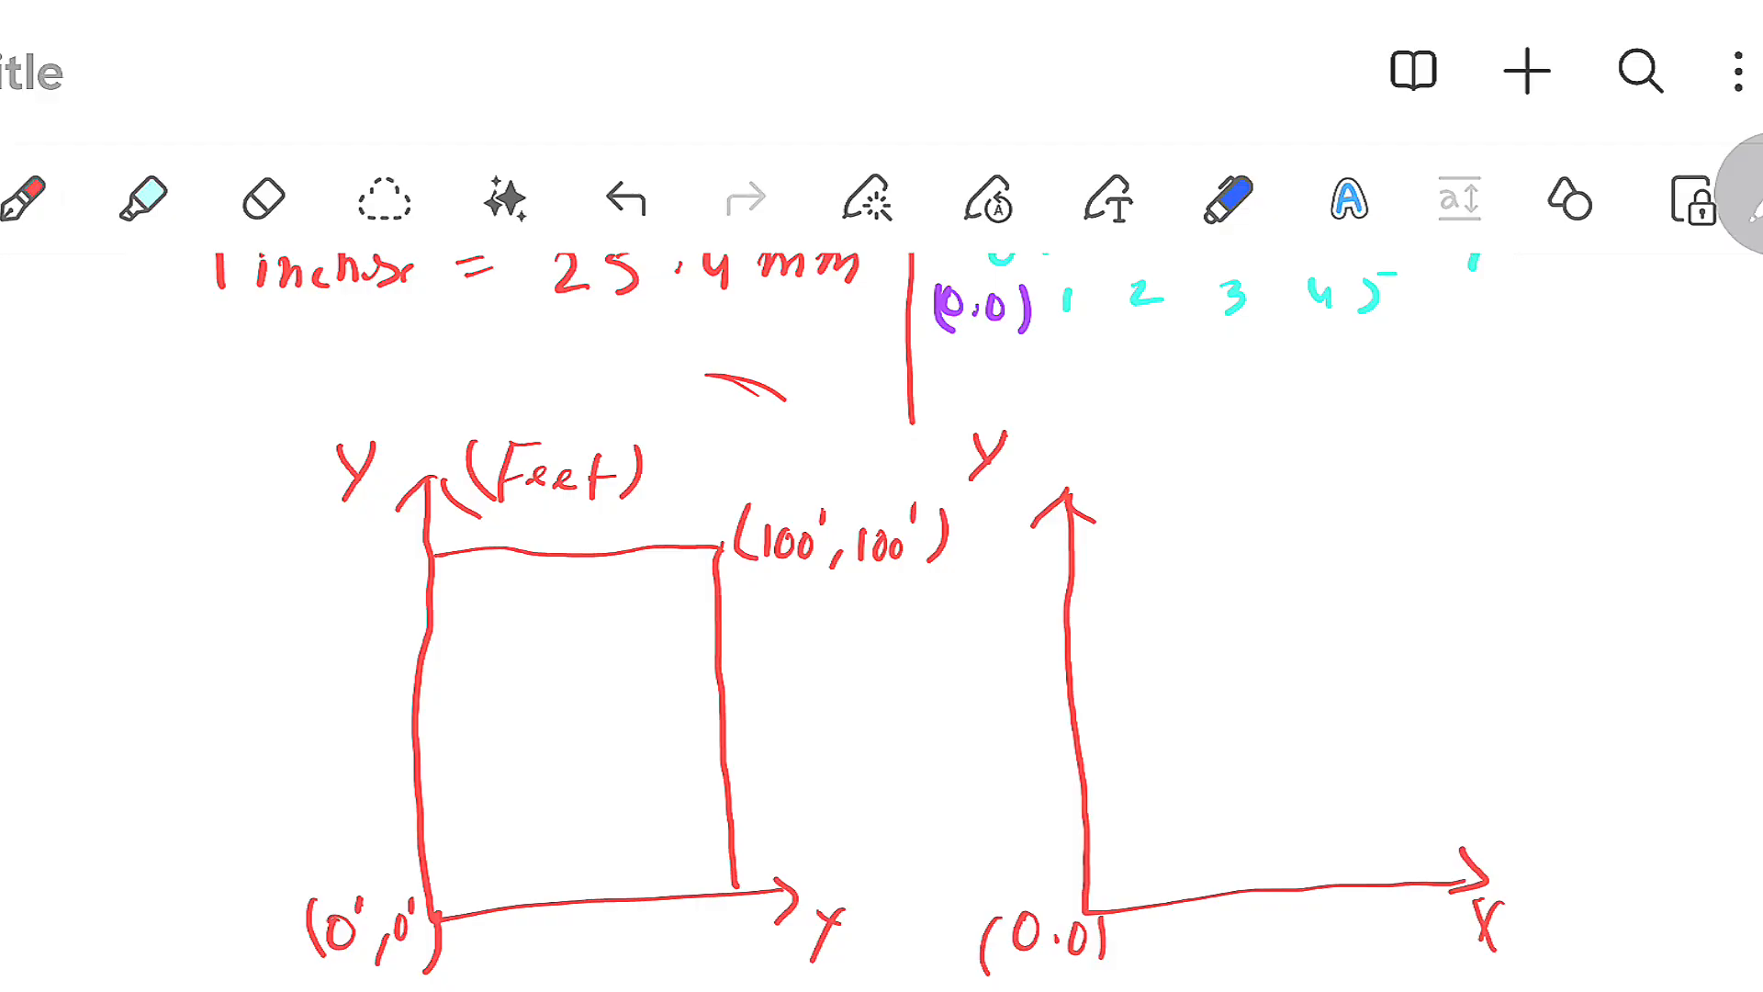
Review the unit conversion notes and the earlier hatched limits sketch in reading mode, and return to editing the new axes.
click(1393, 72)
drag(1287, 401, 1307, 818)
click(1330, 459)
drag(1329, 459, 1332, 597)
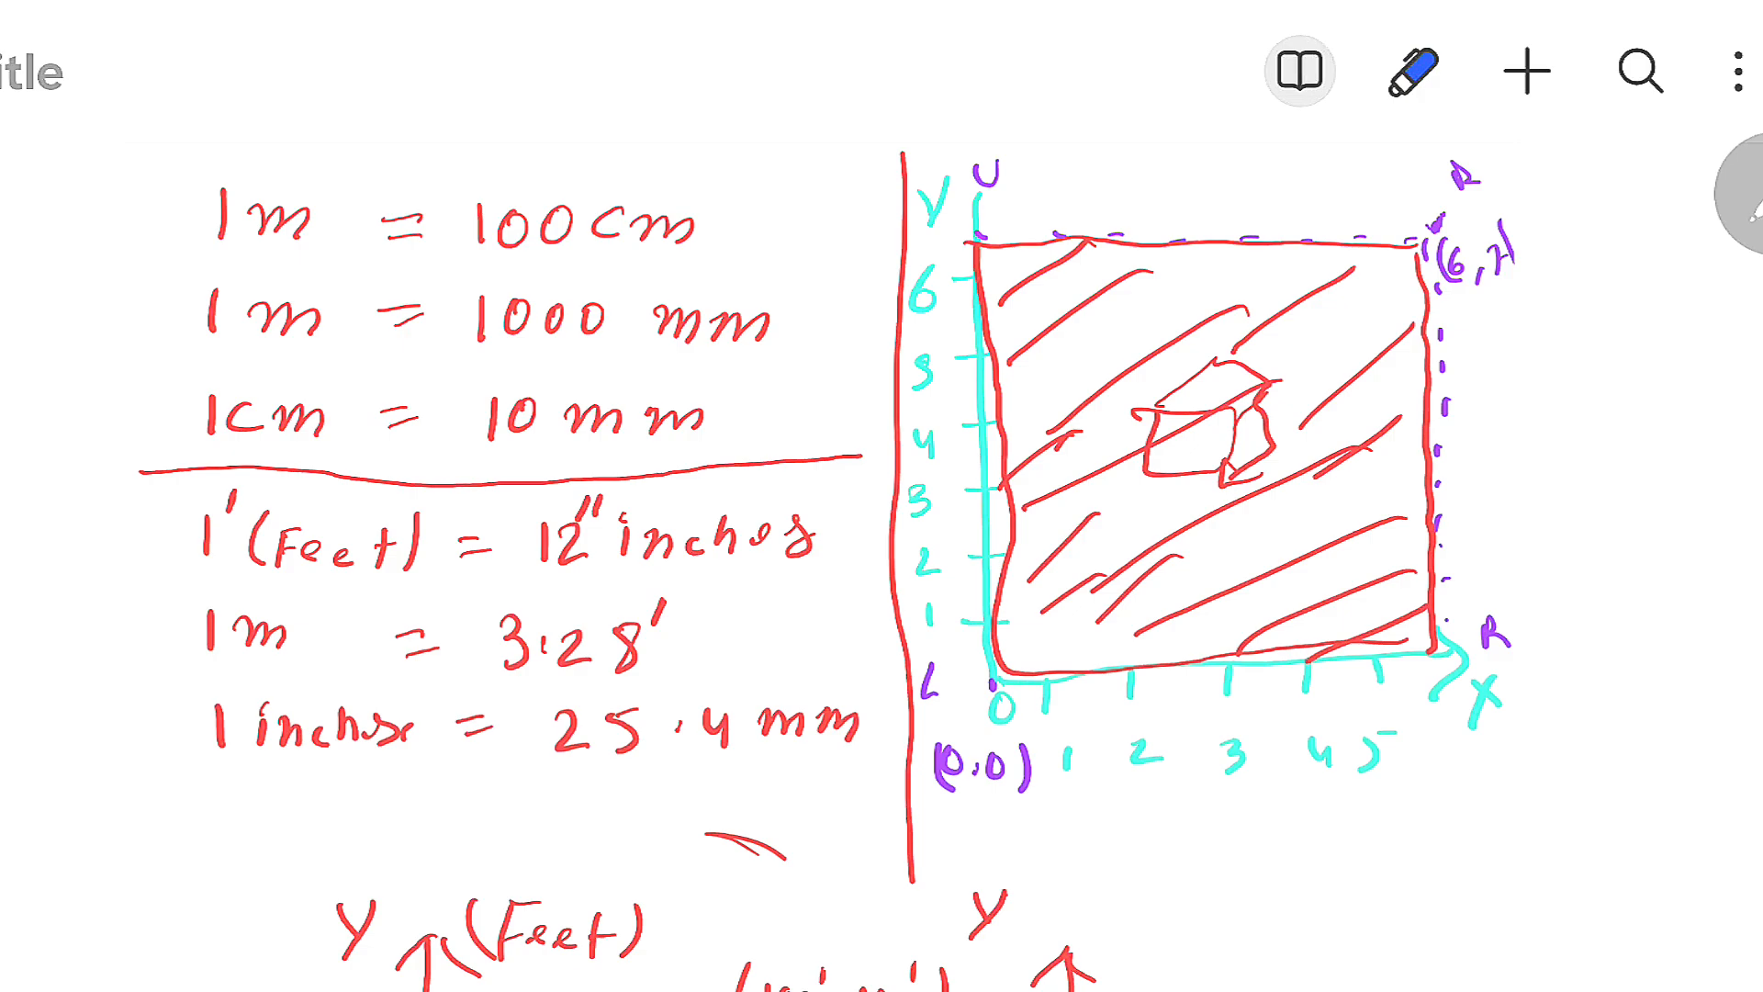
click(1409, 57)
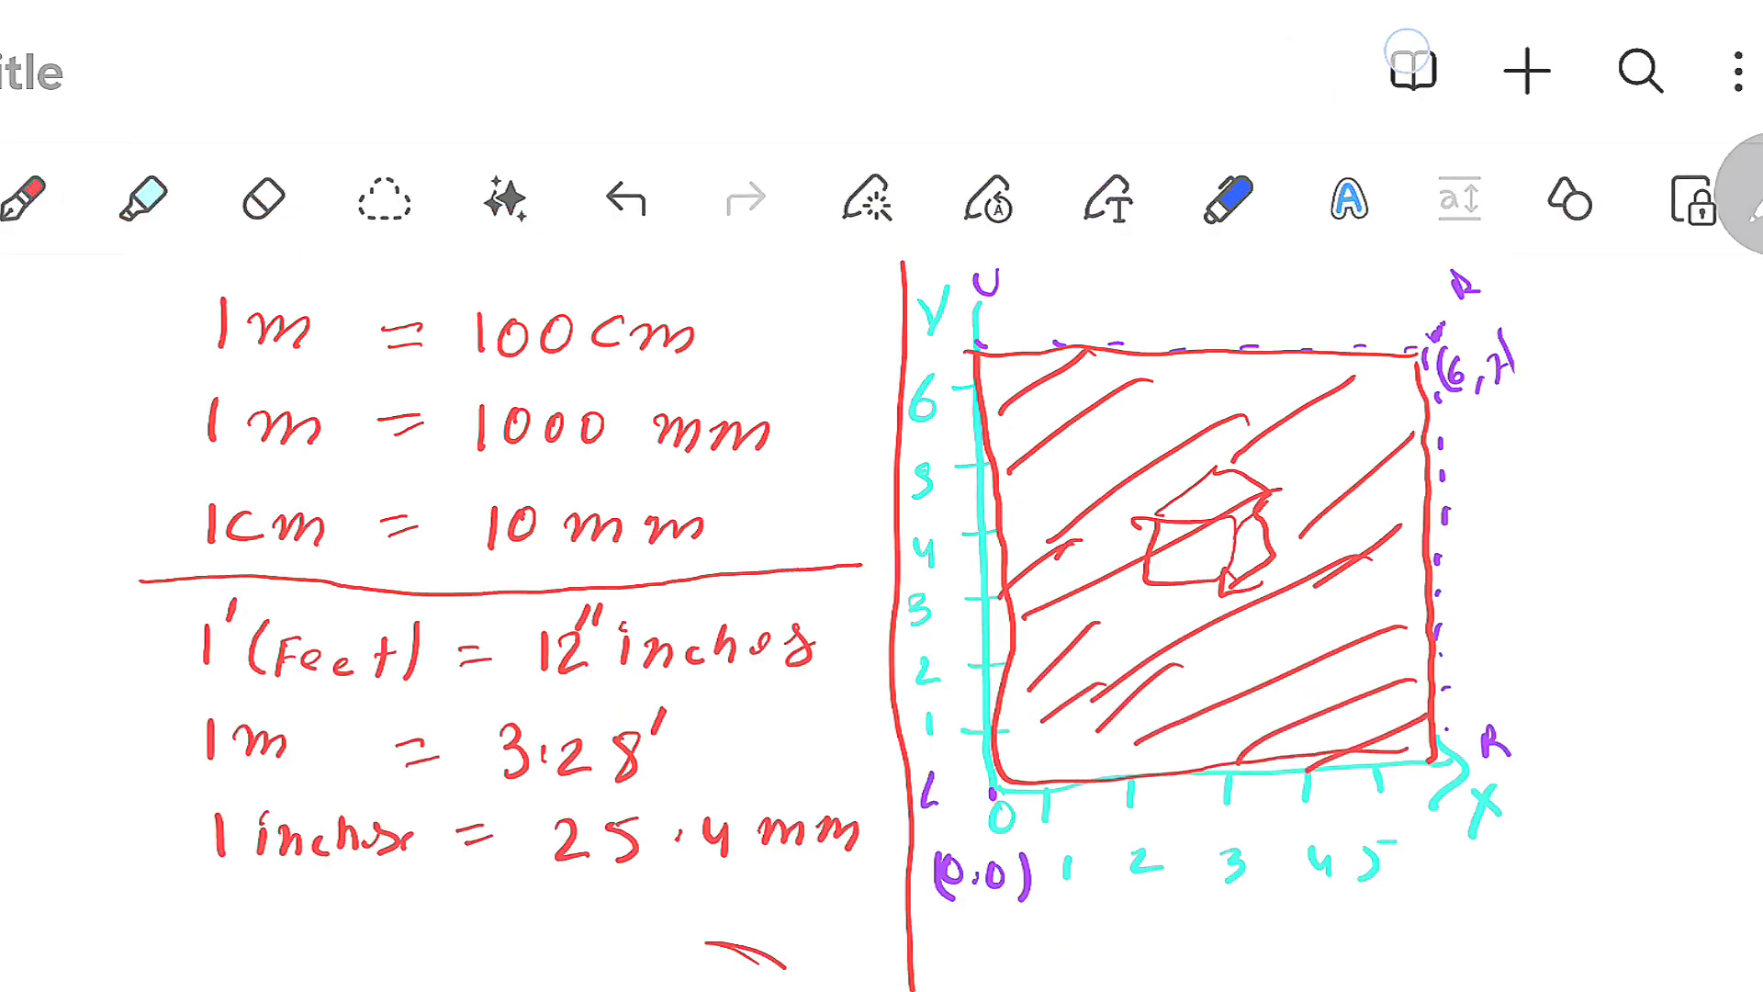
scroll(1574, 713, down, 10)
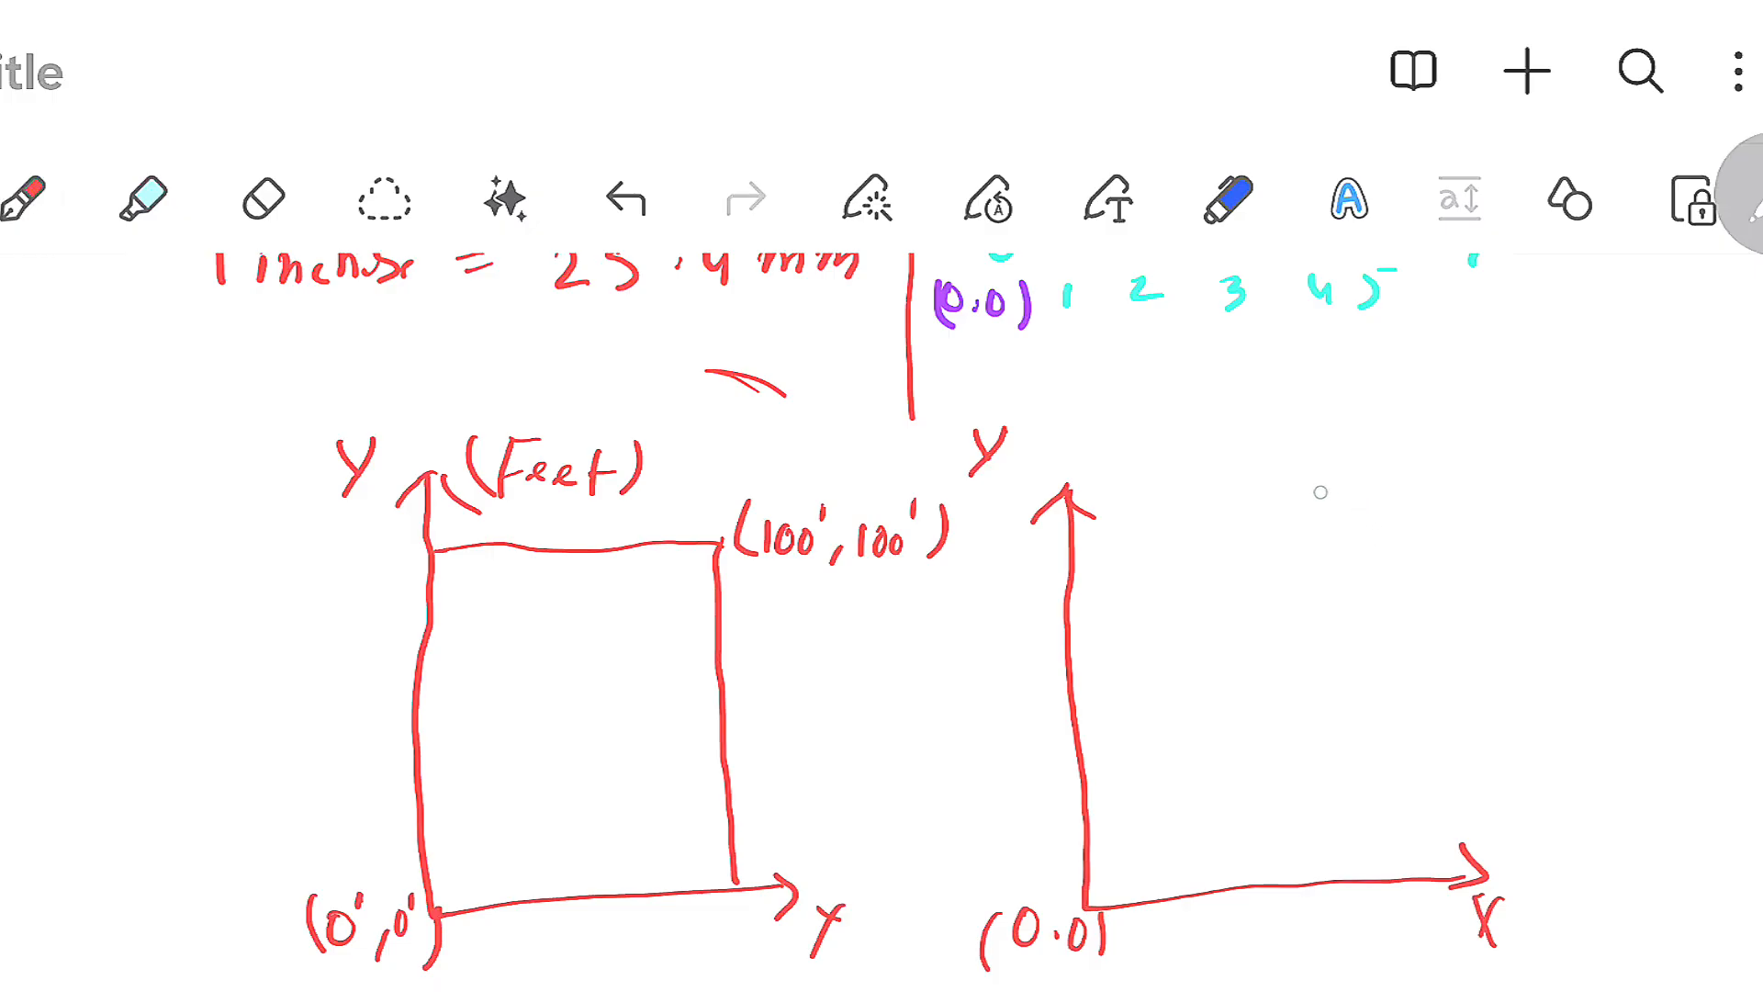
Label the second sketch's upper right corner (10000,10000) and 10m,10m, and draw lines from it to both axes to form a rectangle.
mouse_move(1300, 495)
mouse_down()
mouse_move(1296, 525)
mouse_move(1335, 500)
mouse_up()
drag(1355, 497, 1377, 502)
mouse_move(1405, 515)
mouse_down()
mouse_move(1484, 496)
mouse_move(1478, 542)
mouse_up()
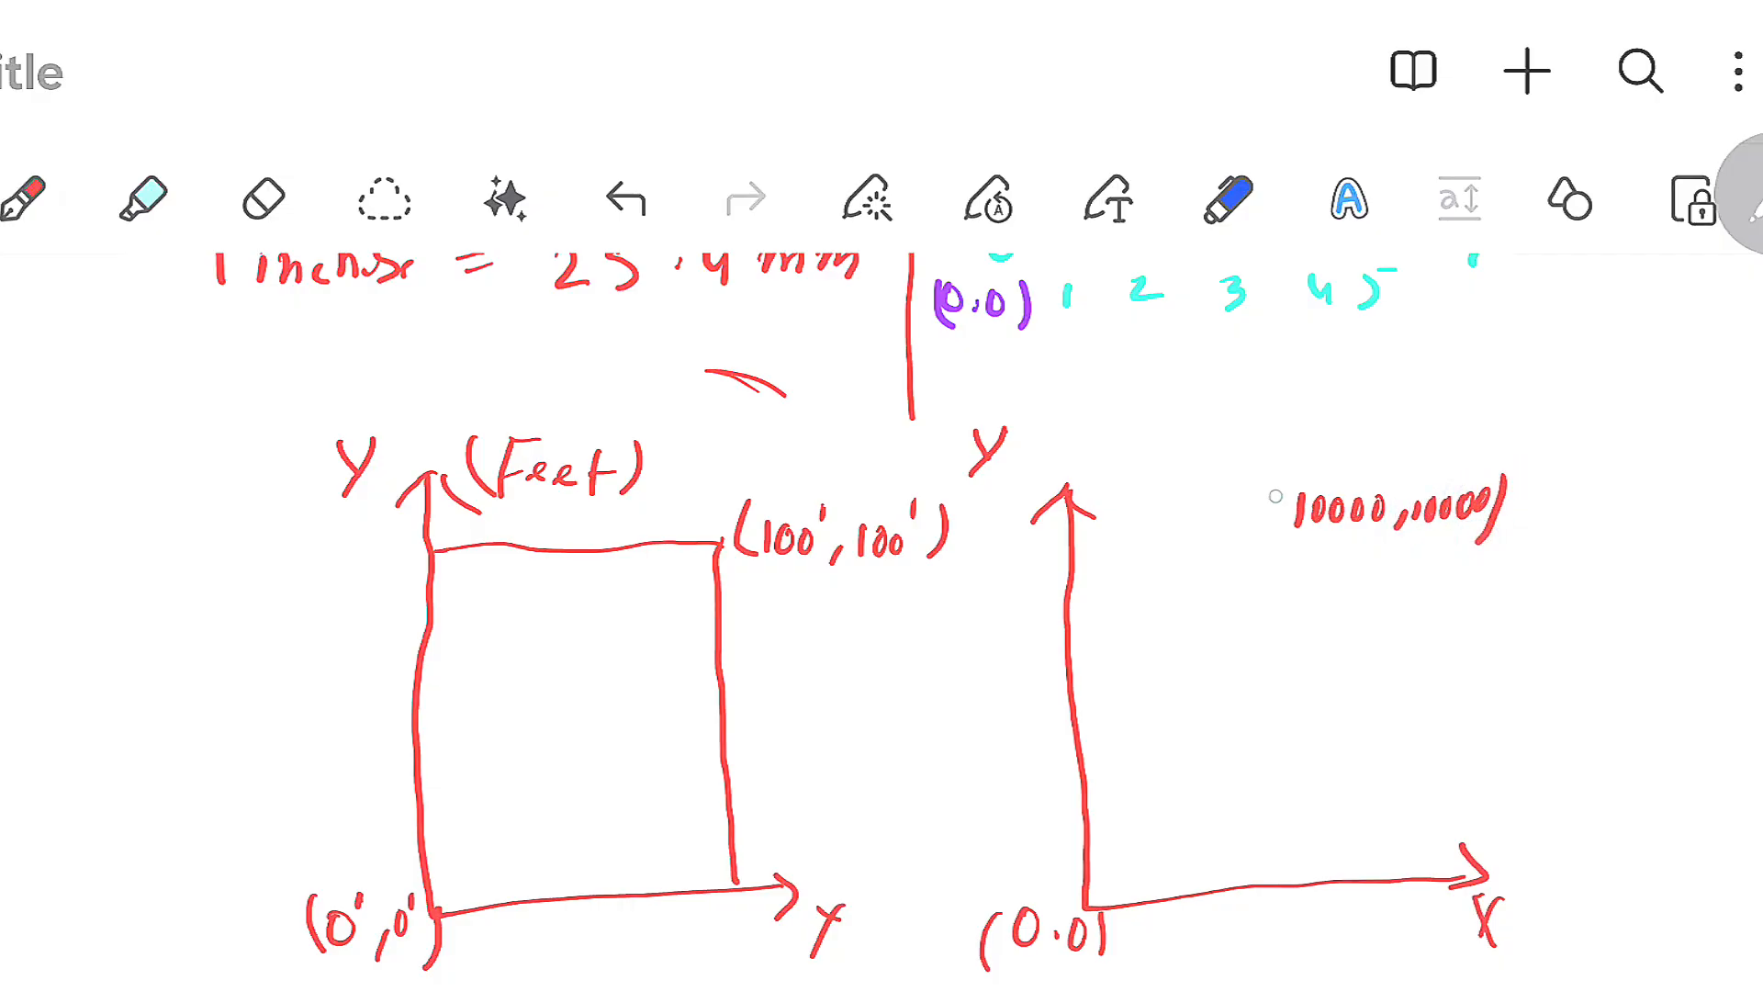
drag(1273, 479, 1274, 531)
mouse_move(1080, 558)
mouse_down()
mouse_move(1389, 594)
mouse_move(1394, 879)
mouse_up()
mouse_move(1402, 574)
mouse_down()
mouse_move(1448, 615)
mouse_move(1488, 590)
mouse_move(1519, 622)
mouse_move(1504, 621)
mouse_up()
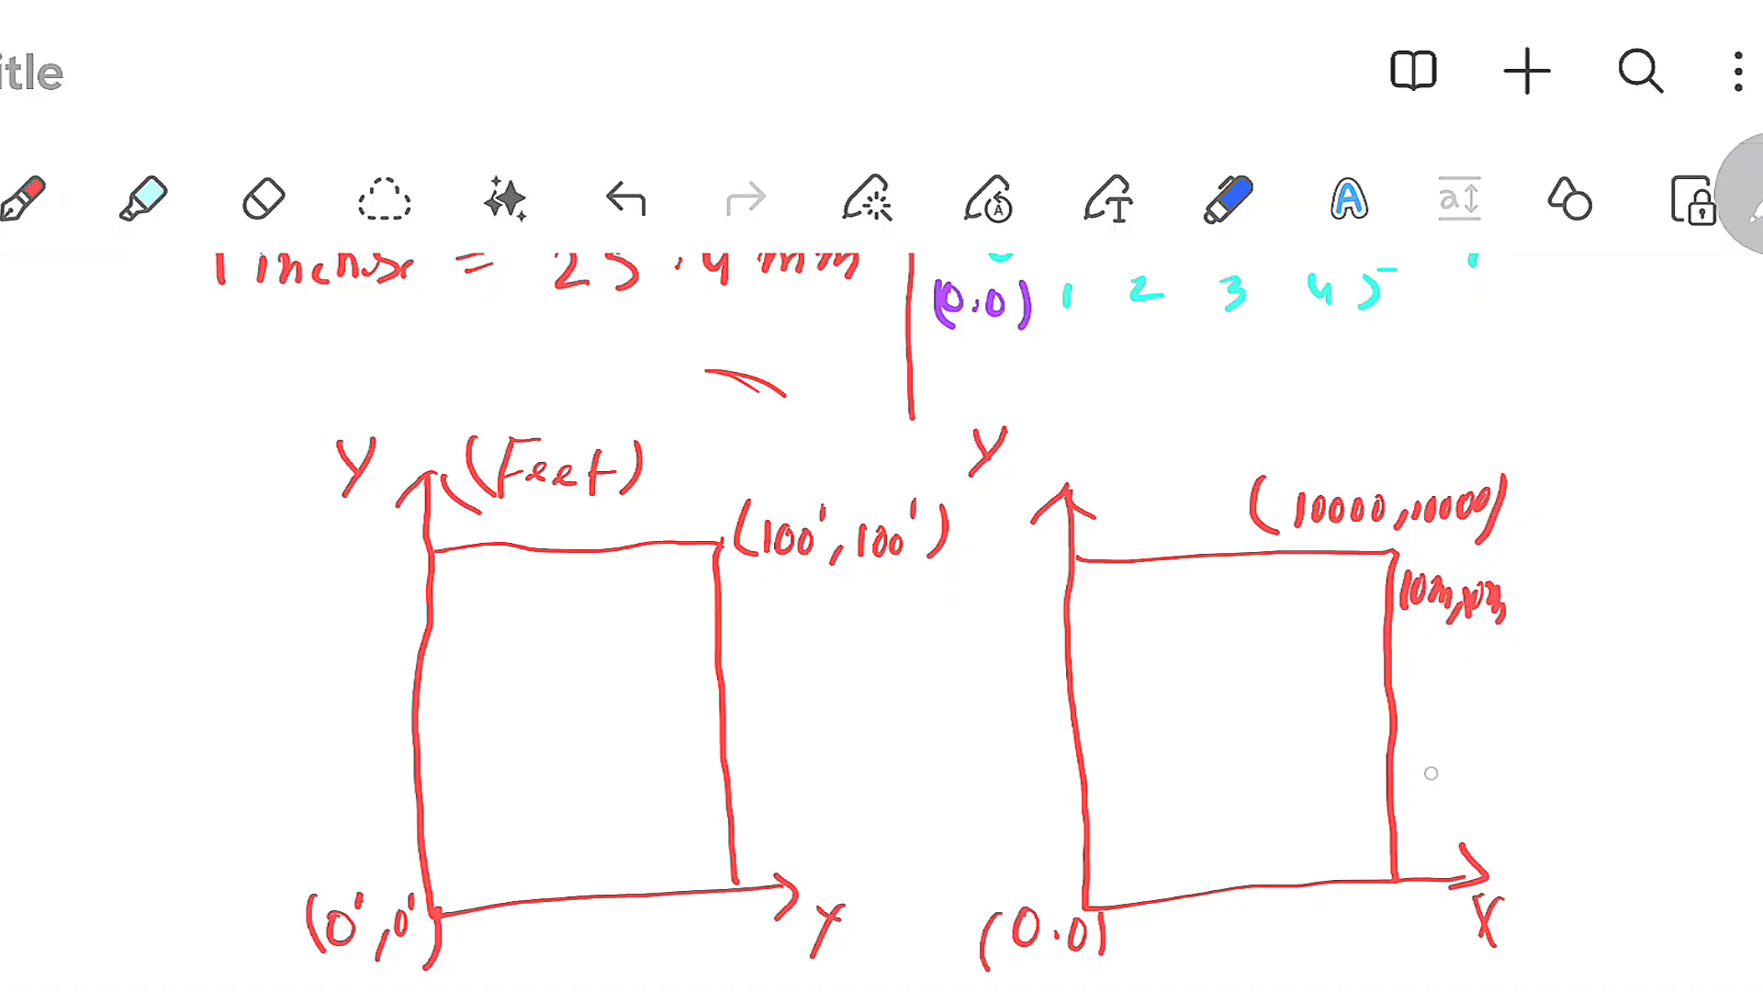
Hatch the inside of the 10000 by 10000 rectangle with red diagonal strokes.
mouse_move(1103, 572)
mouse_down()
mouse_move(1054, 663)
mouse_move(1075, 707)
mouse_up()
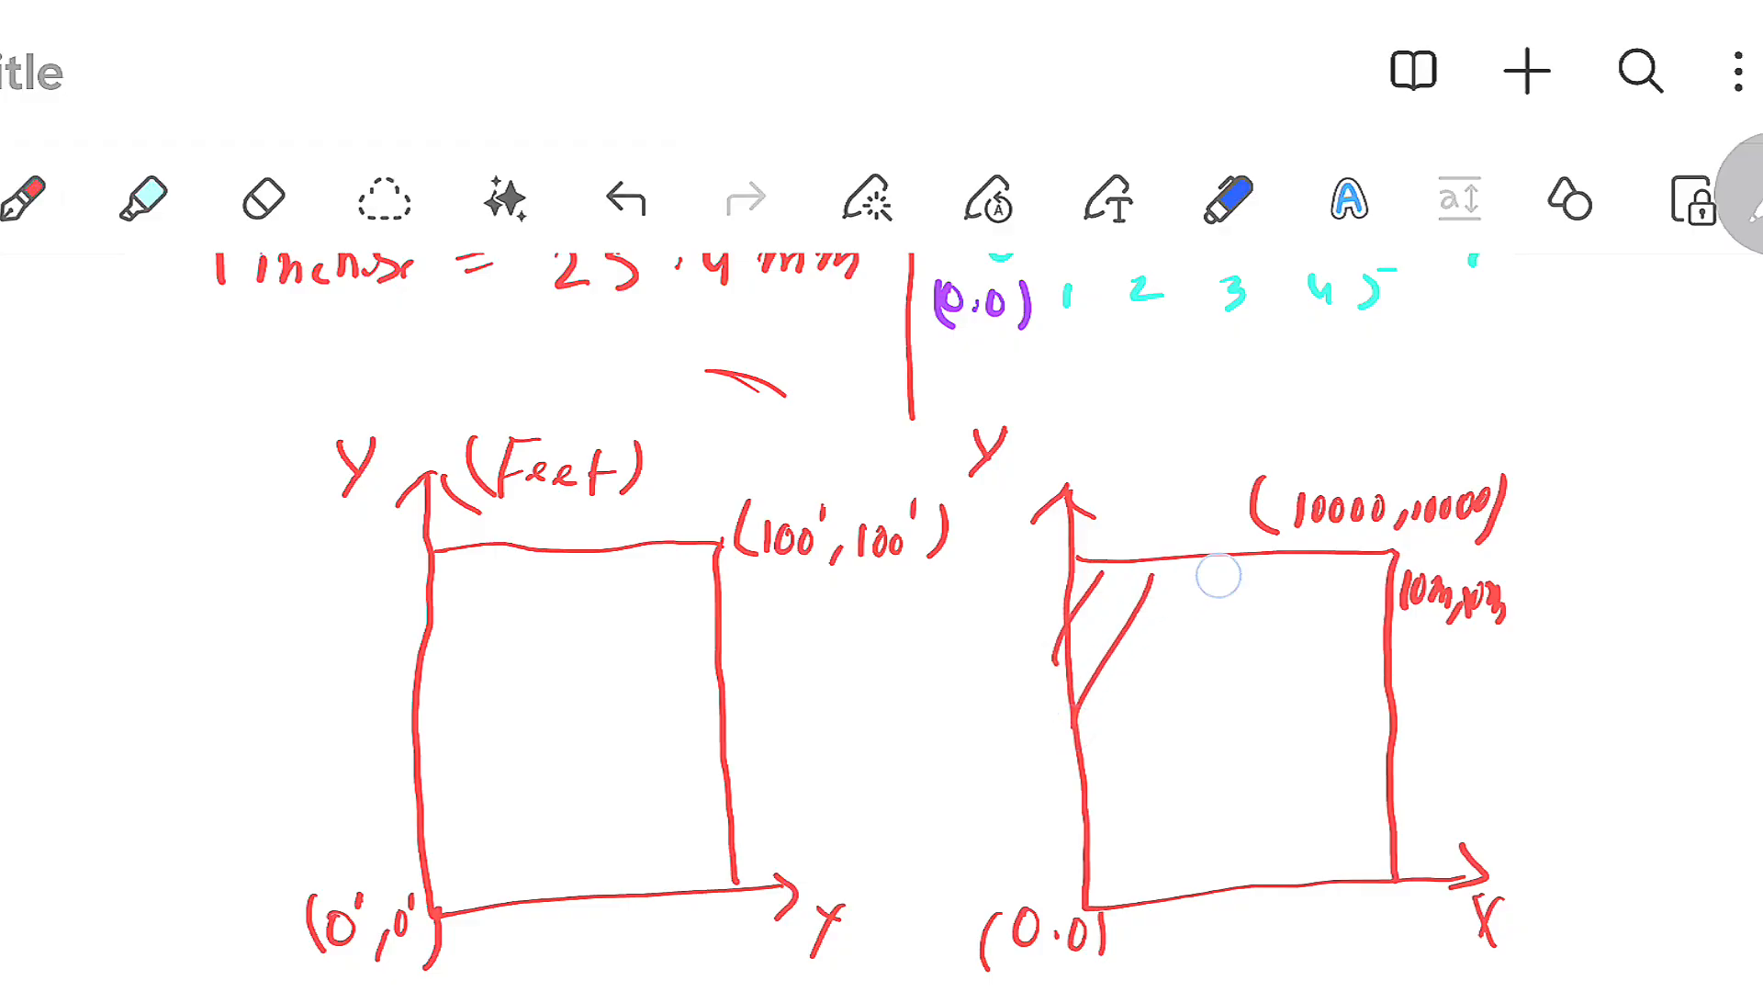
drag(1218, 579, 1103, 762)
drag(1290, 584, 1108, 839)
drag(1314, 634, 1179, 844)
drag(1343, 730, 1254, 866)
drag(1387, 808, 1310, 852)
Hatch the inside of the 100' by 100' rectangle with red diagonal strokes.
drag(728, 812, 578, 914)
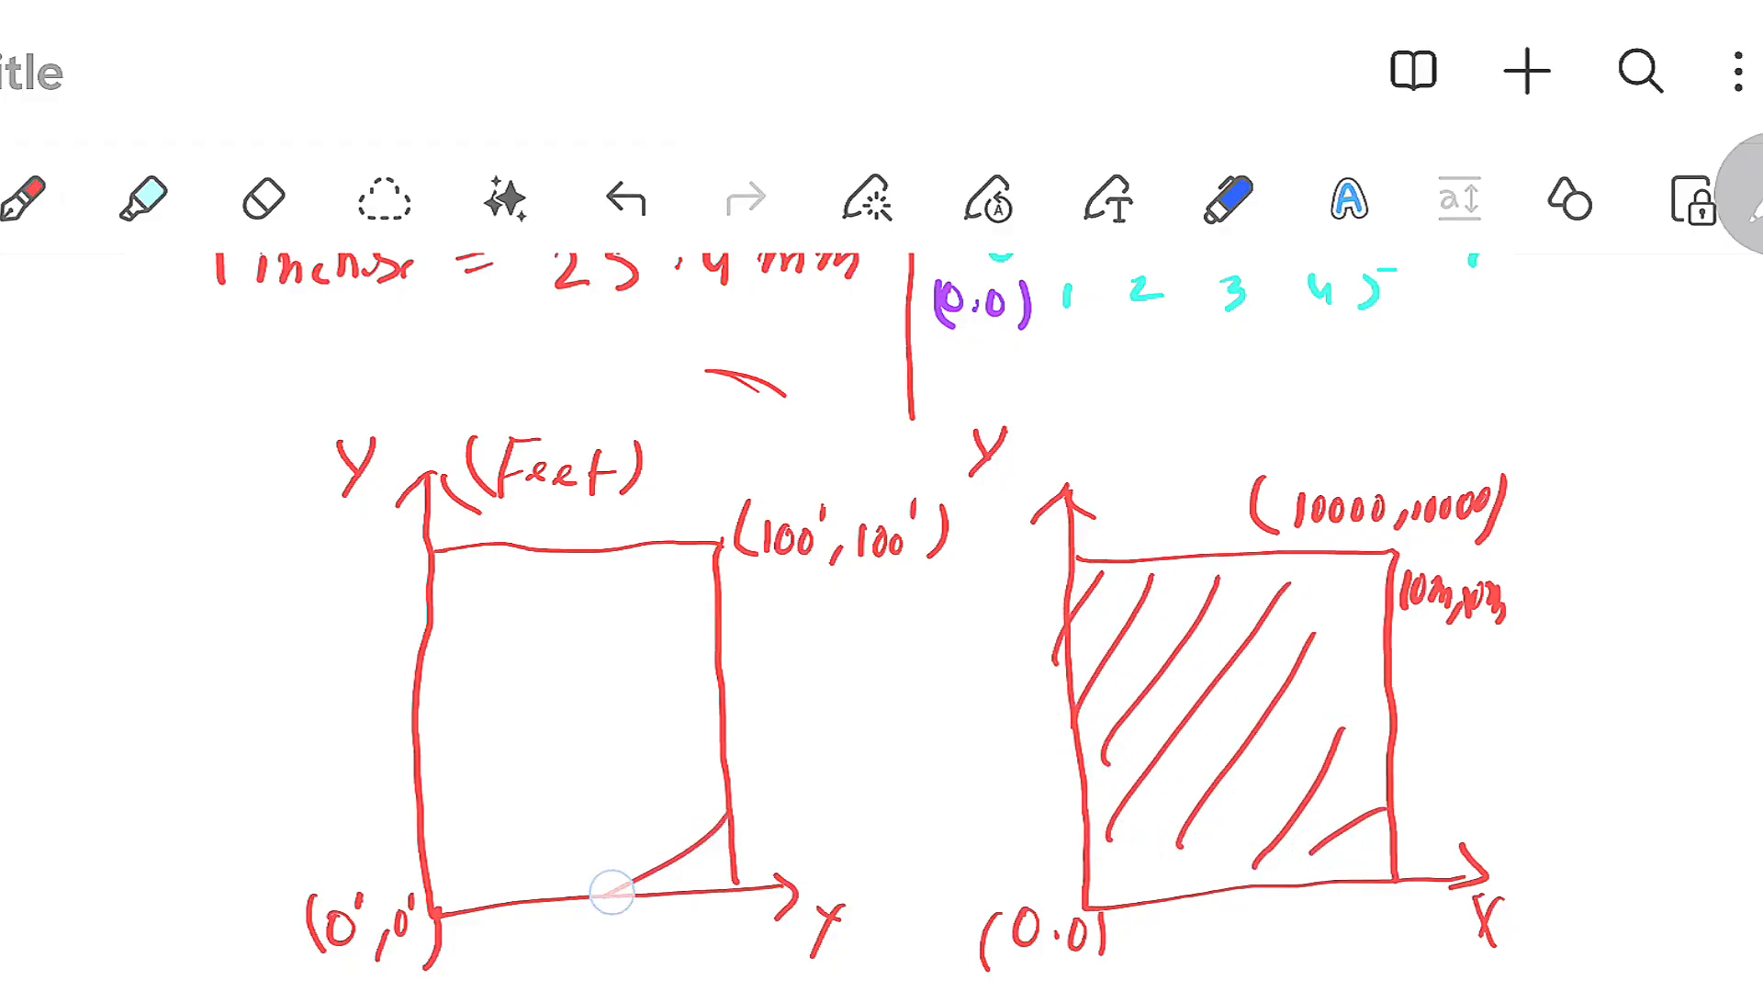
drag(686, 727, 479, 907)
drag(625, 641, 439, 780)
drag(538, 580, 425, 698)
drag(498, 547, 427, 617)
drag(486, 556, 415, 633)
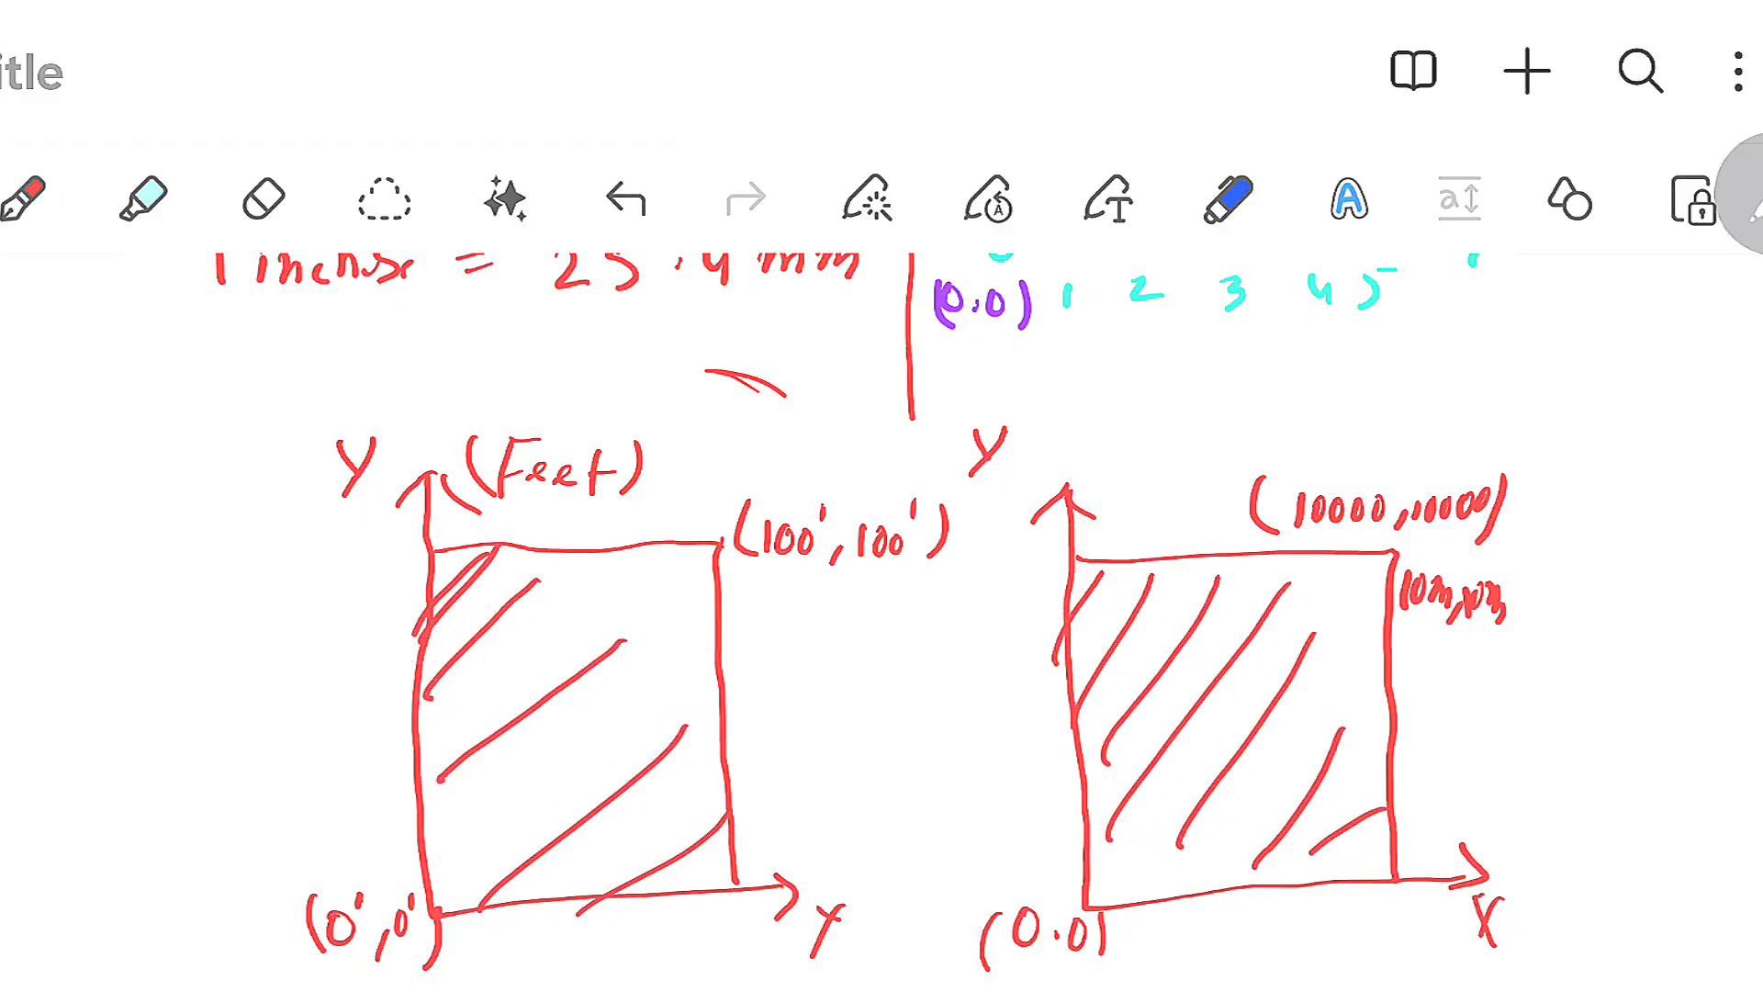
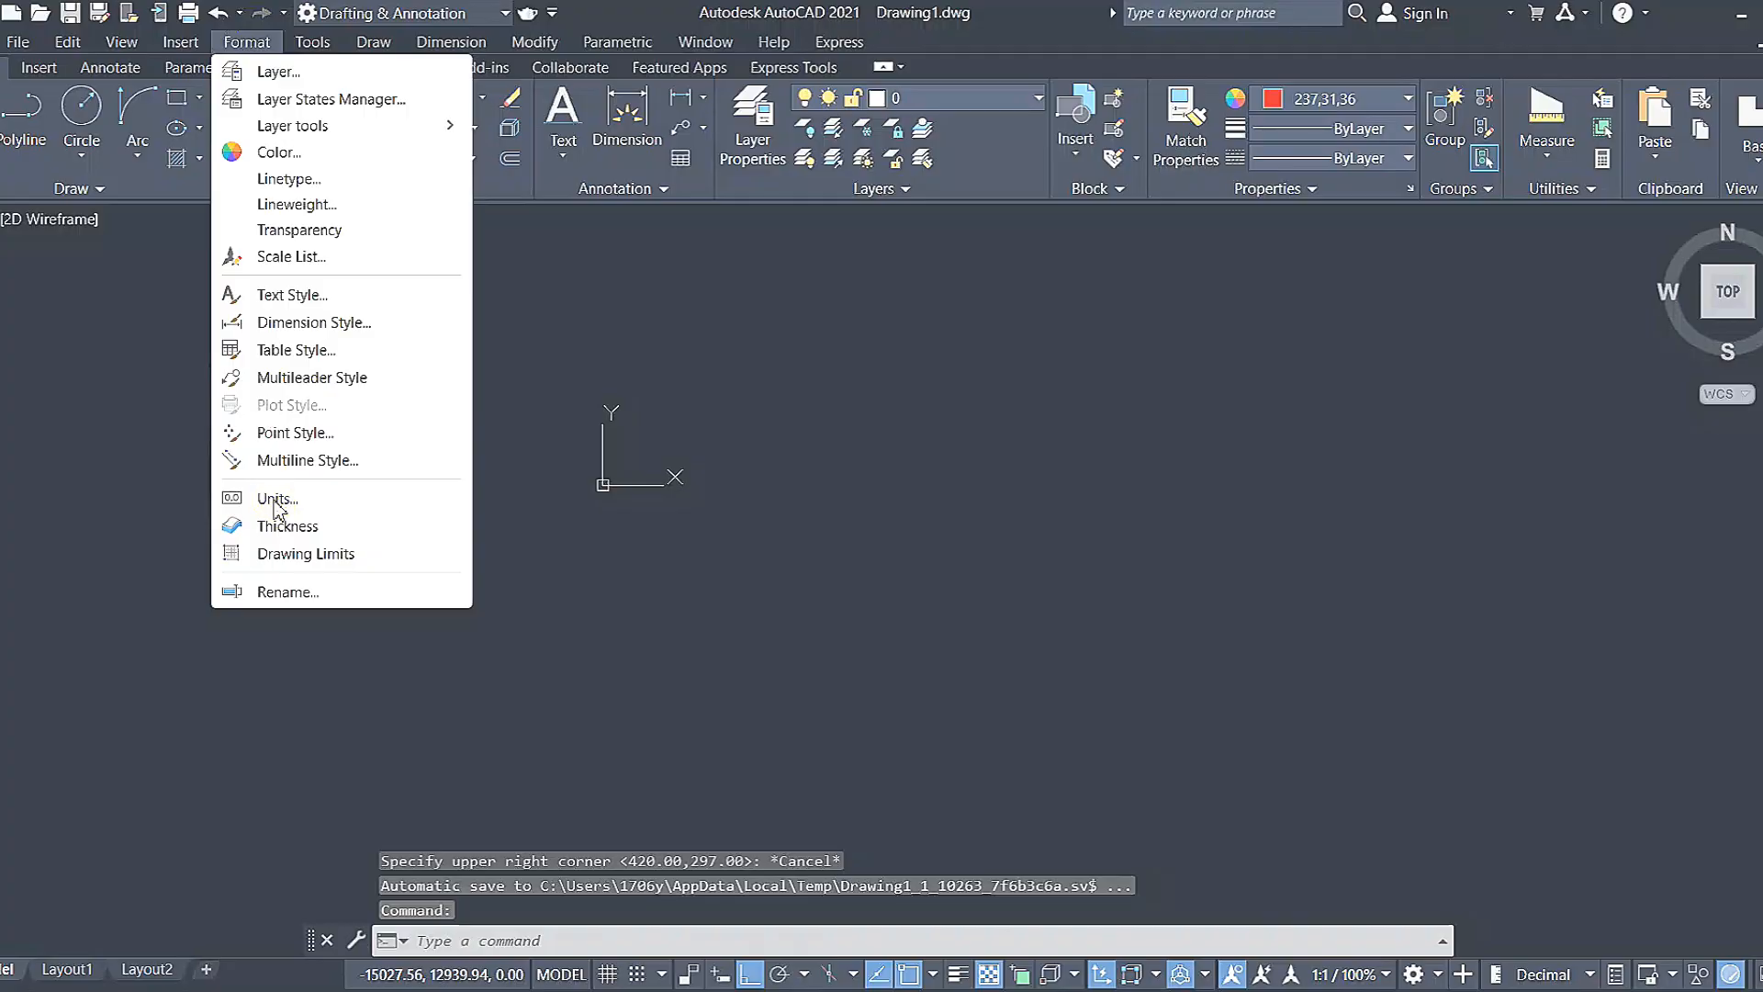
In AutoCAD, try to set the drawing limits with lower left corner 0.0 and upper right corner 10000,10000.
click(307, 554)
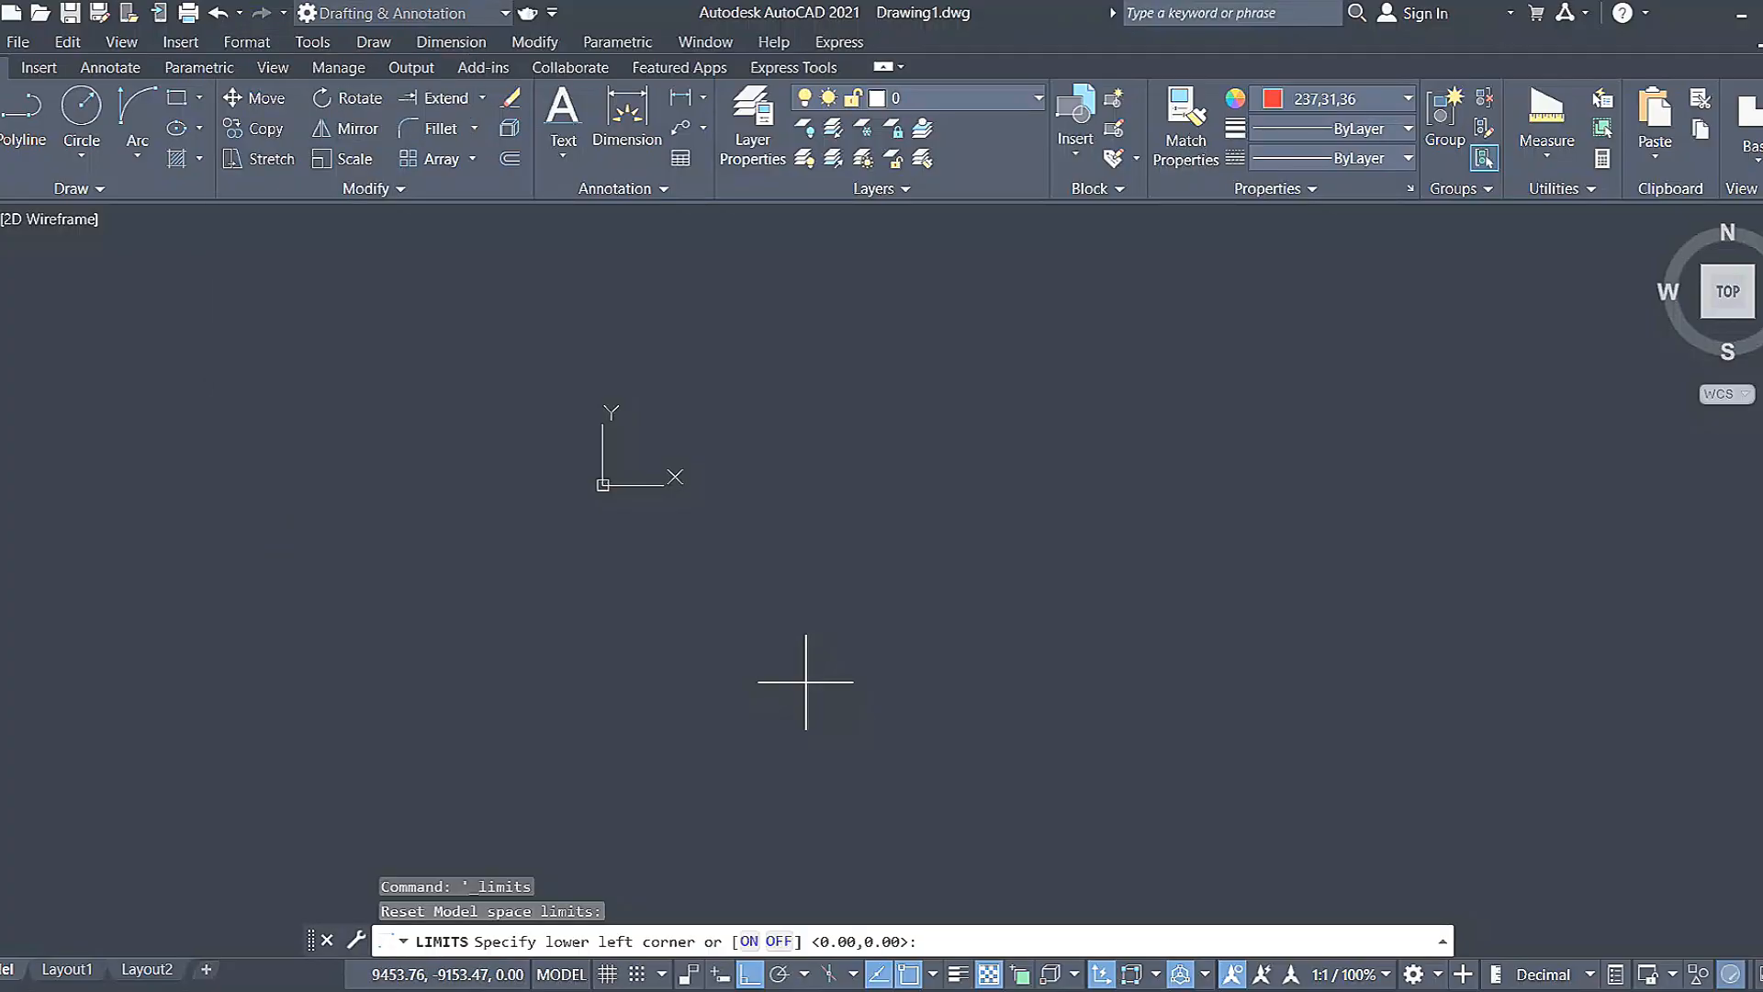
text(0.0)
key(Return)
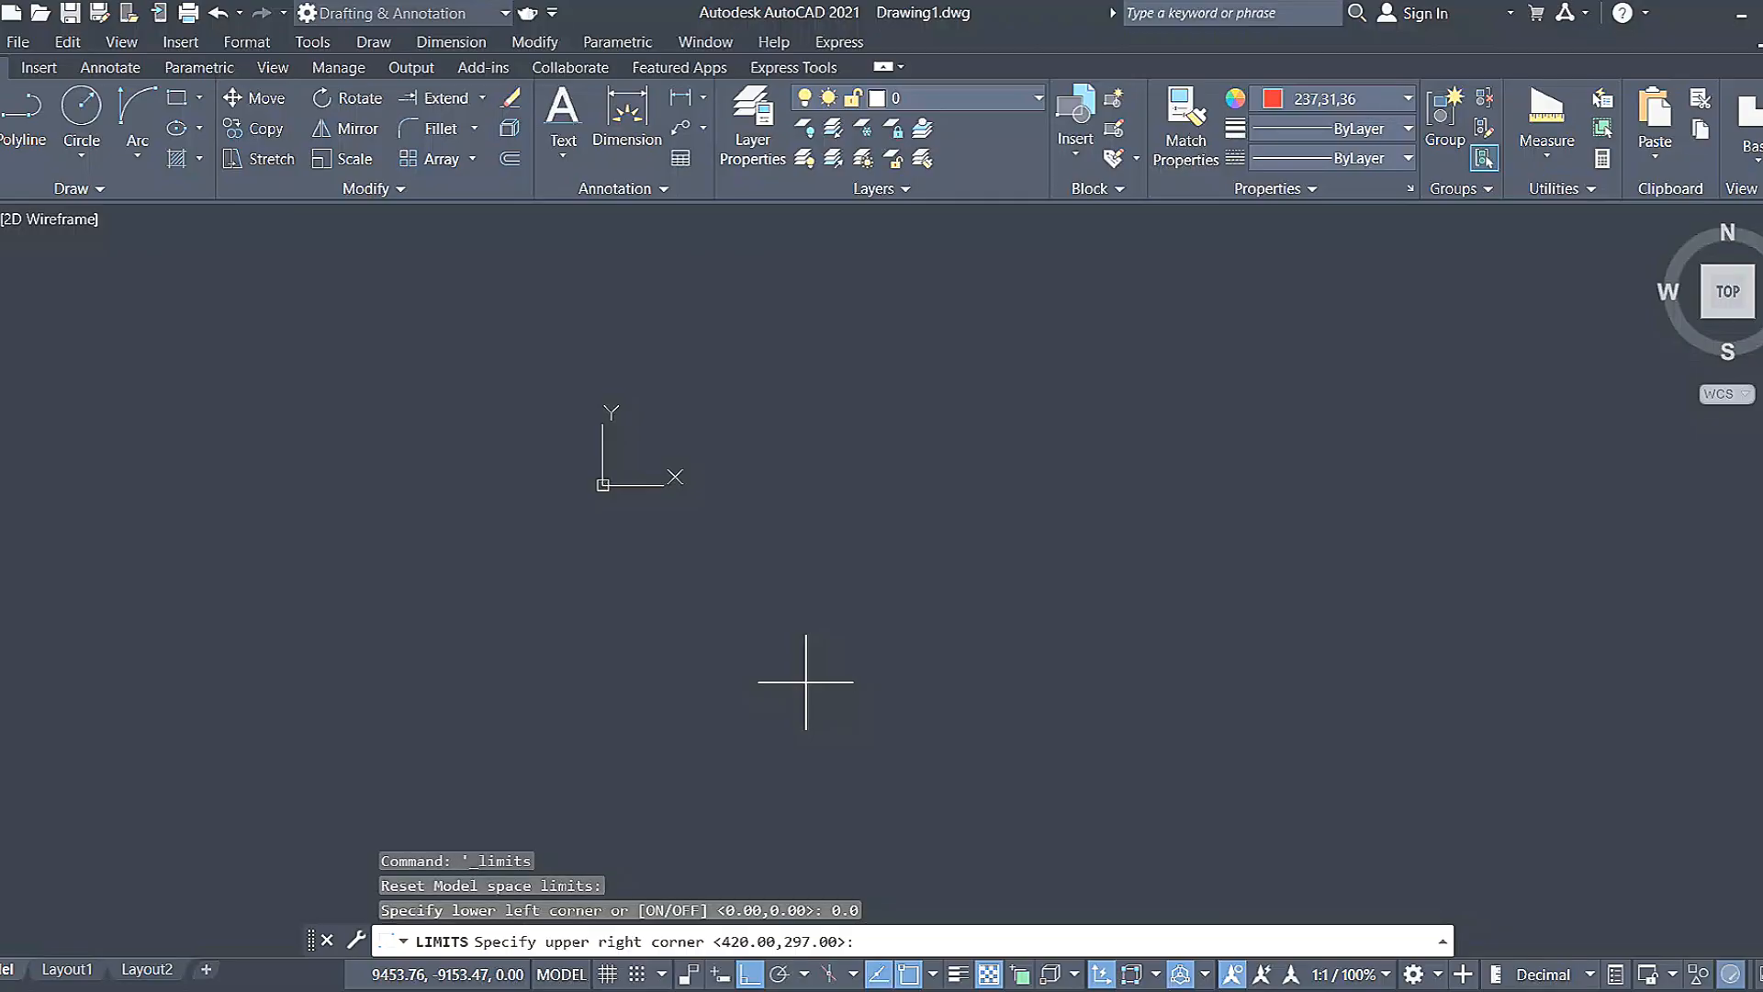
text(1000.)
key(BackSpace)
text(0.)
key(BackSpace)
text(,10000)
key(Return)
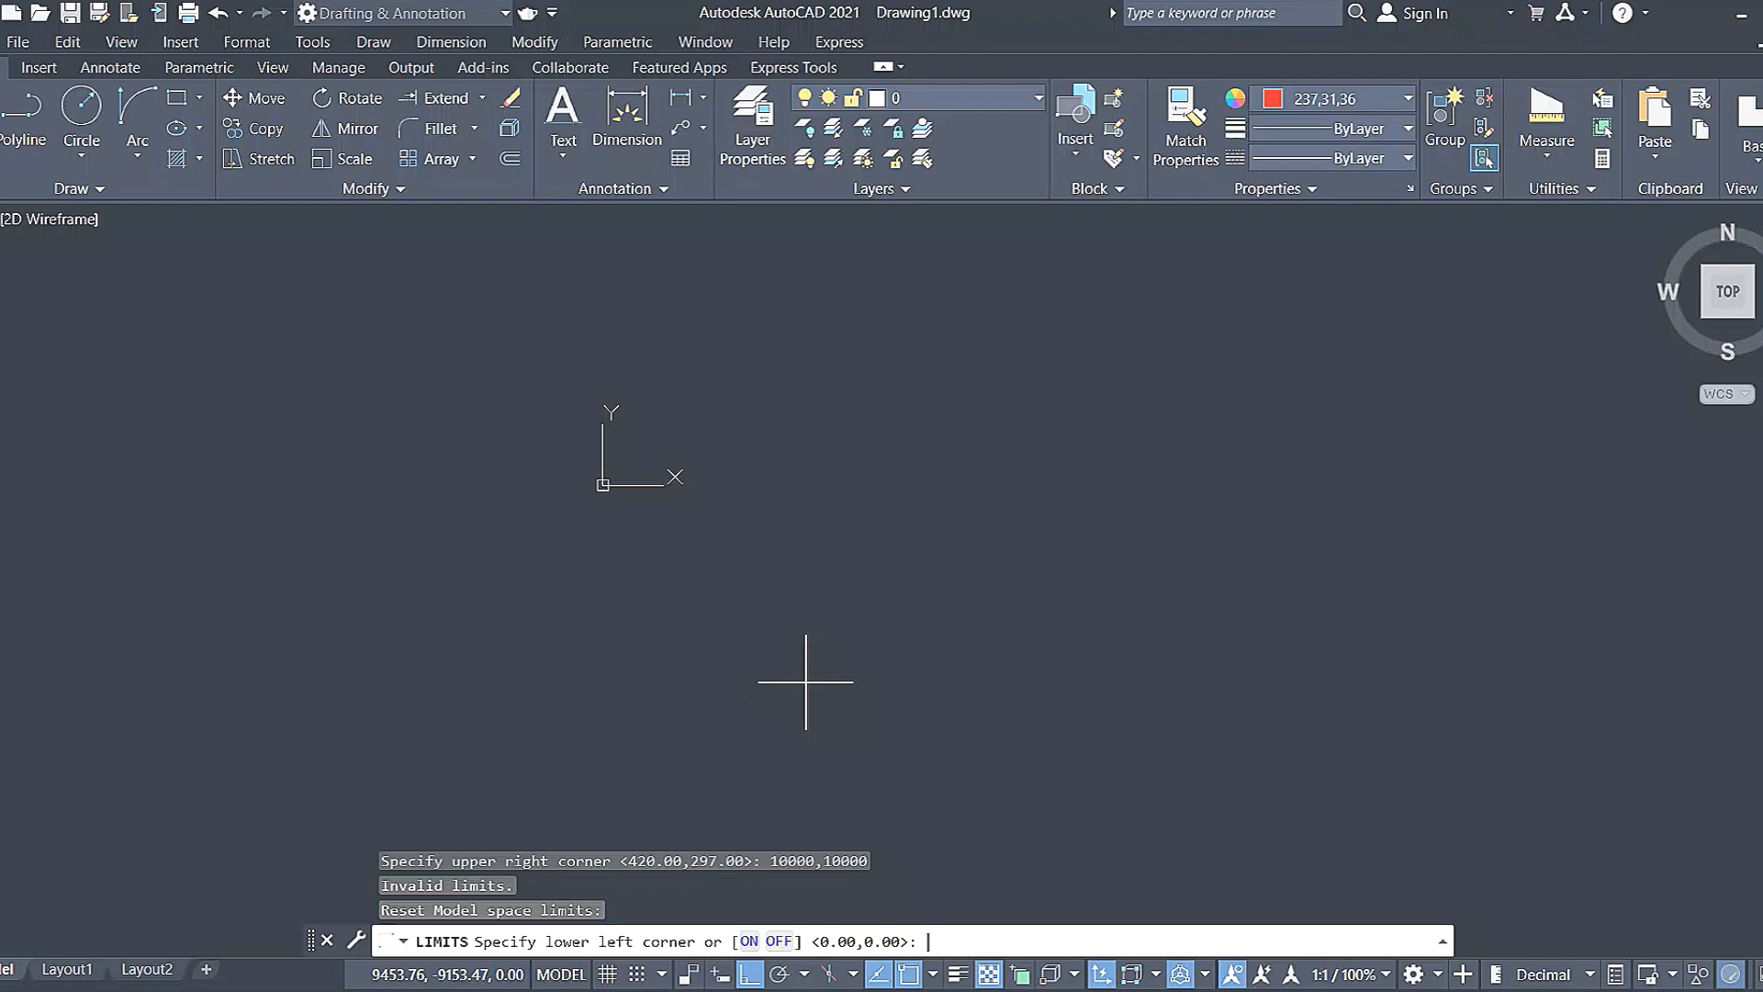
key(Escape)
key(Escape)
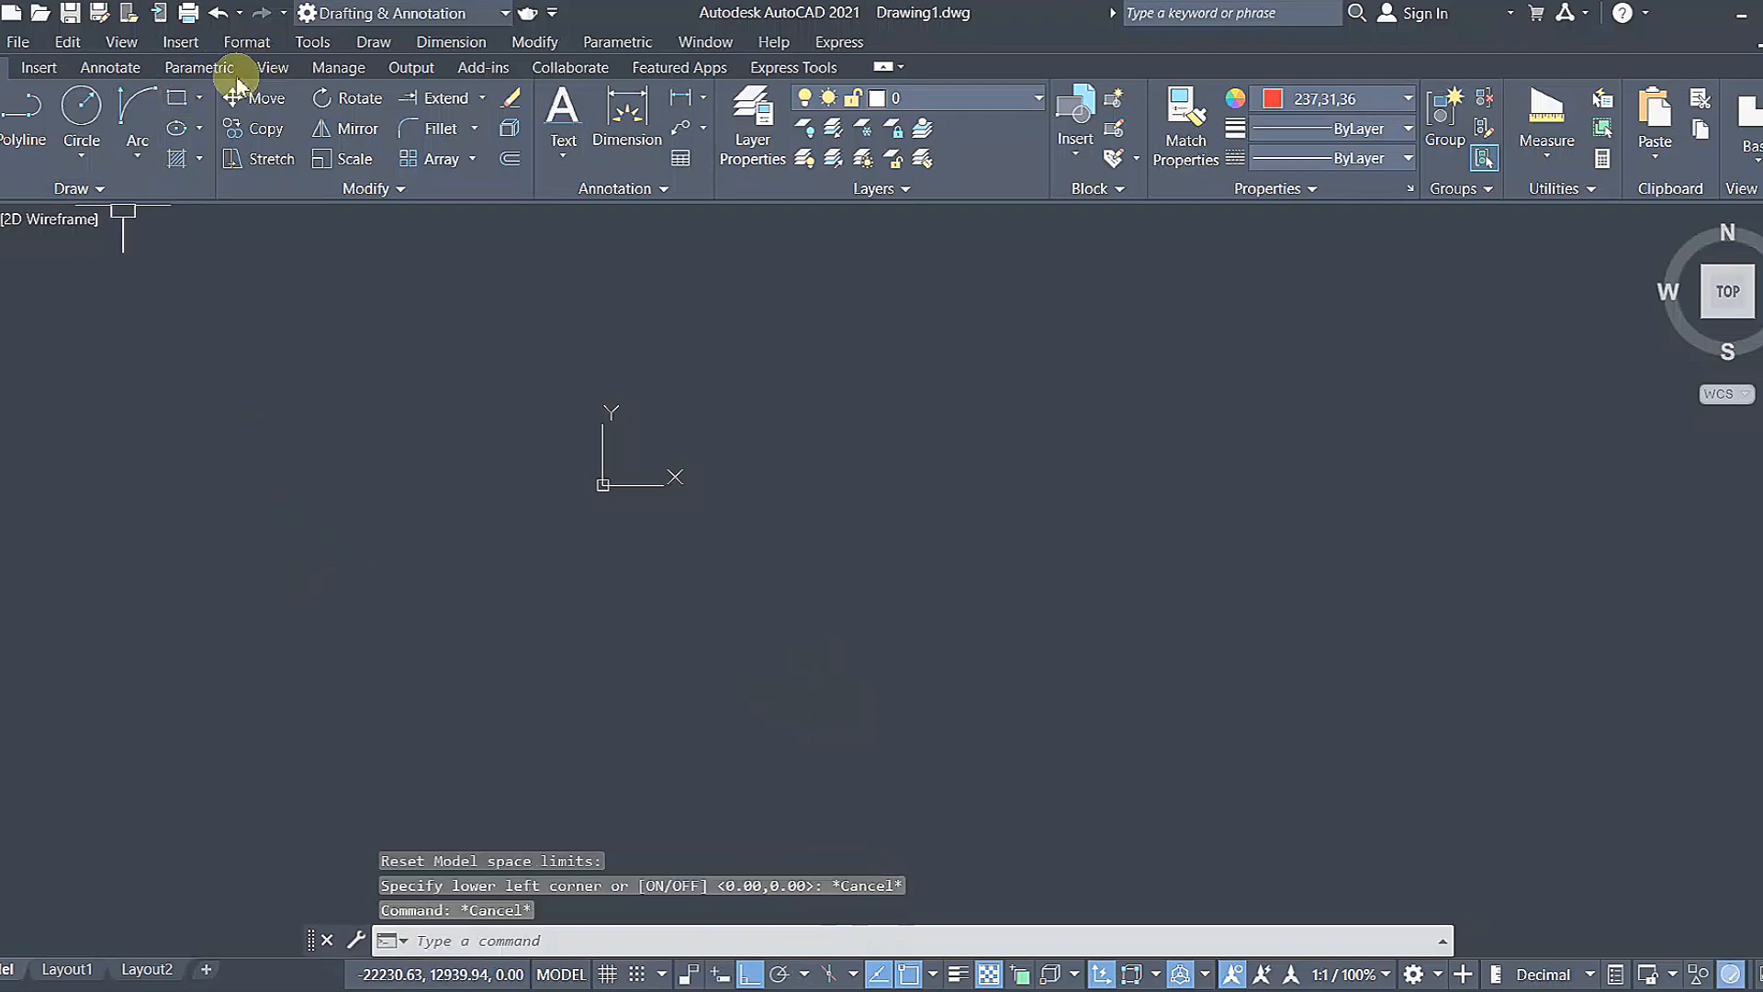
Configure the drawing units to Architectural length with 0'-0" precision and an insertion scale in inches.
click(244, 41)
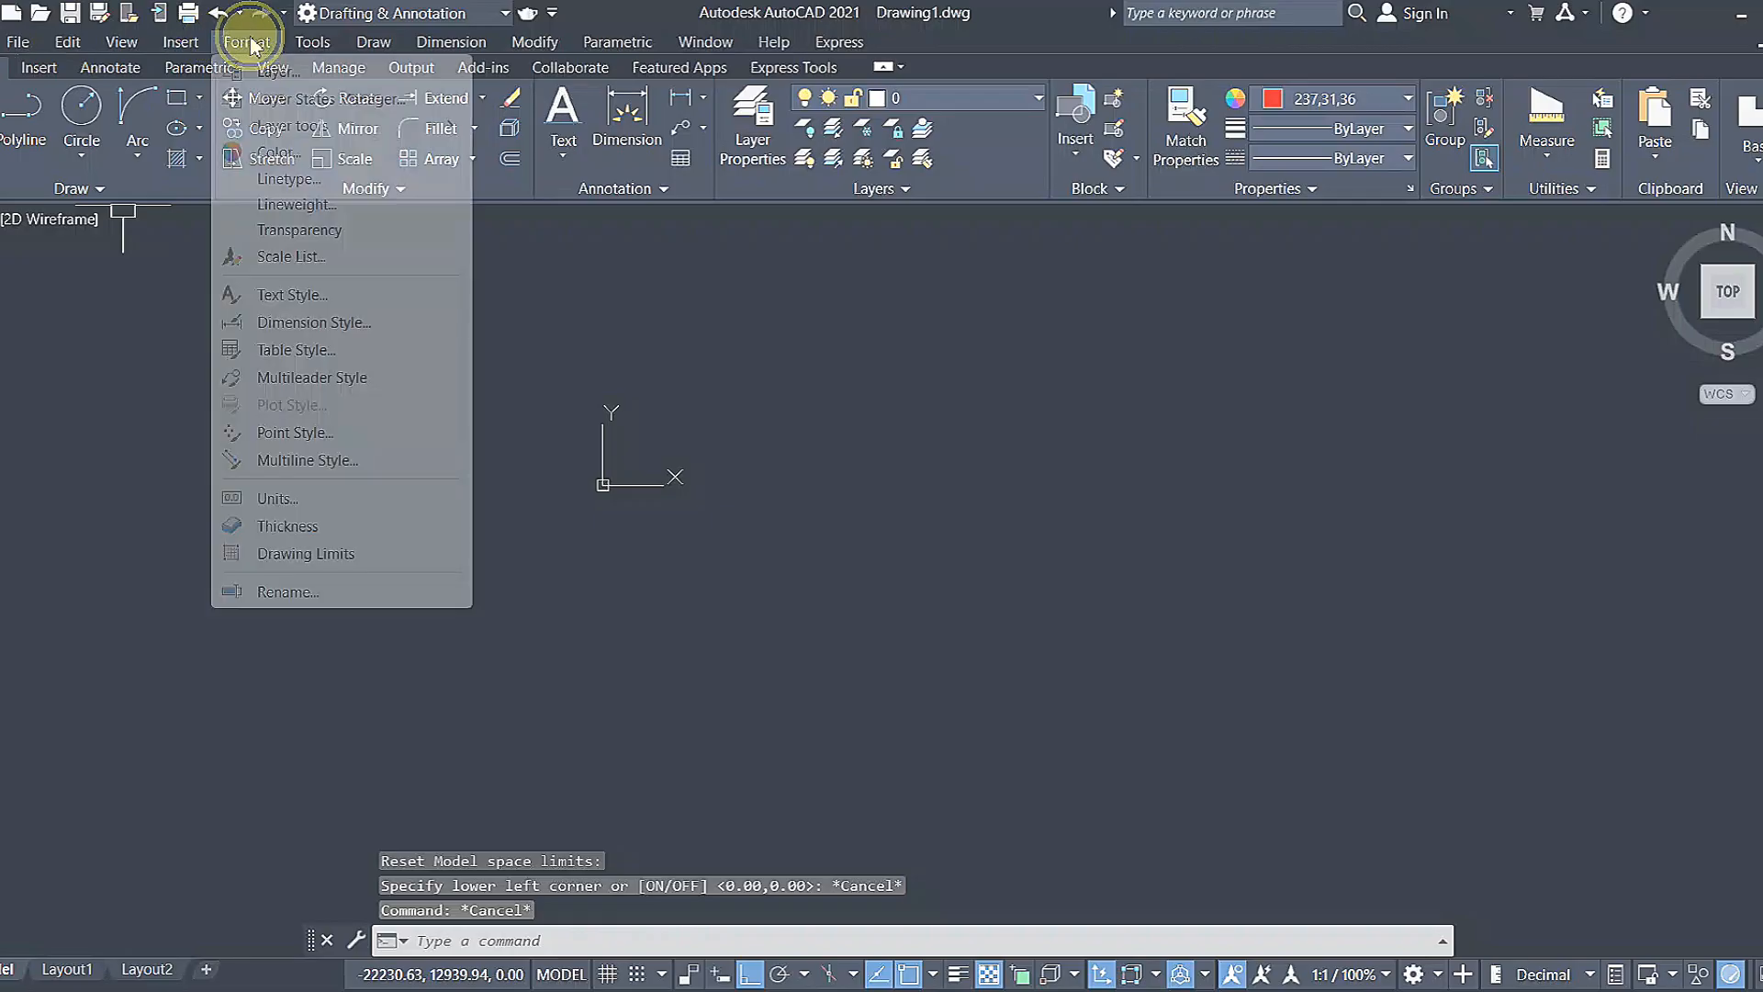
click(276, 499)
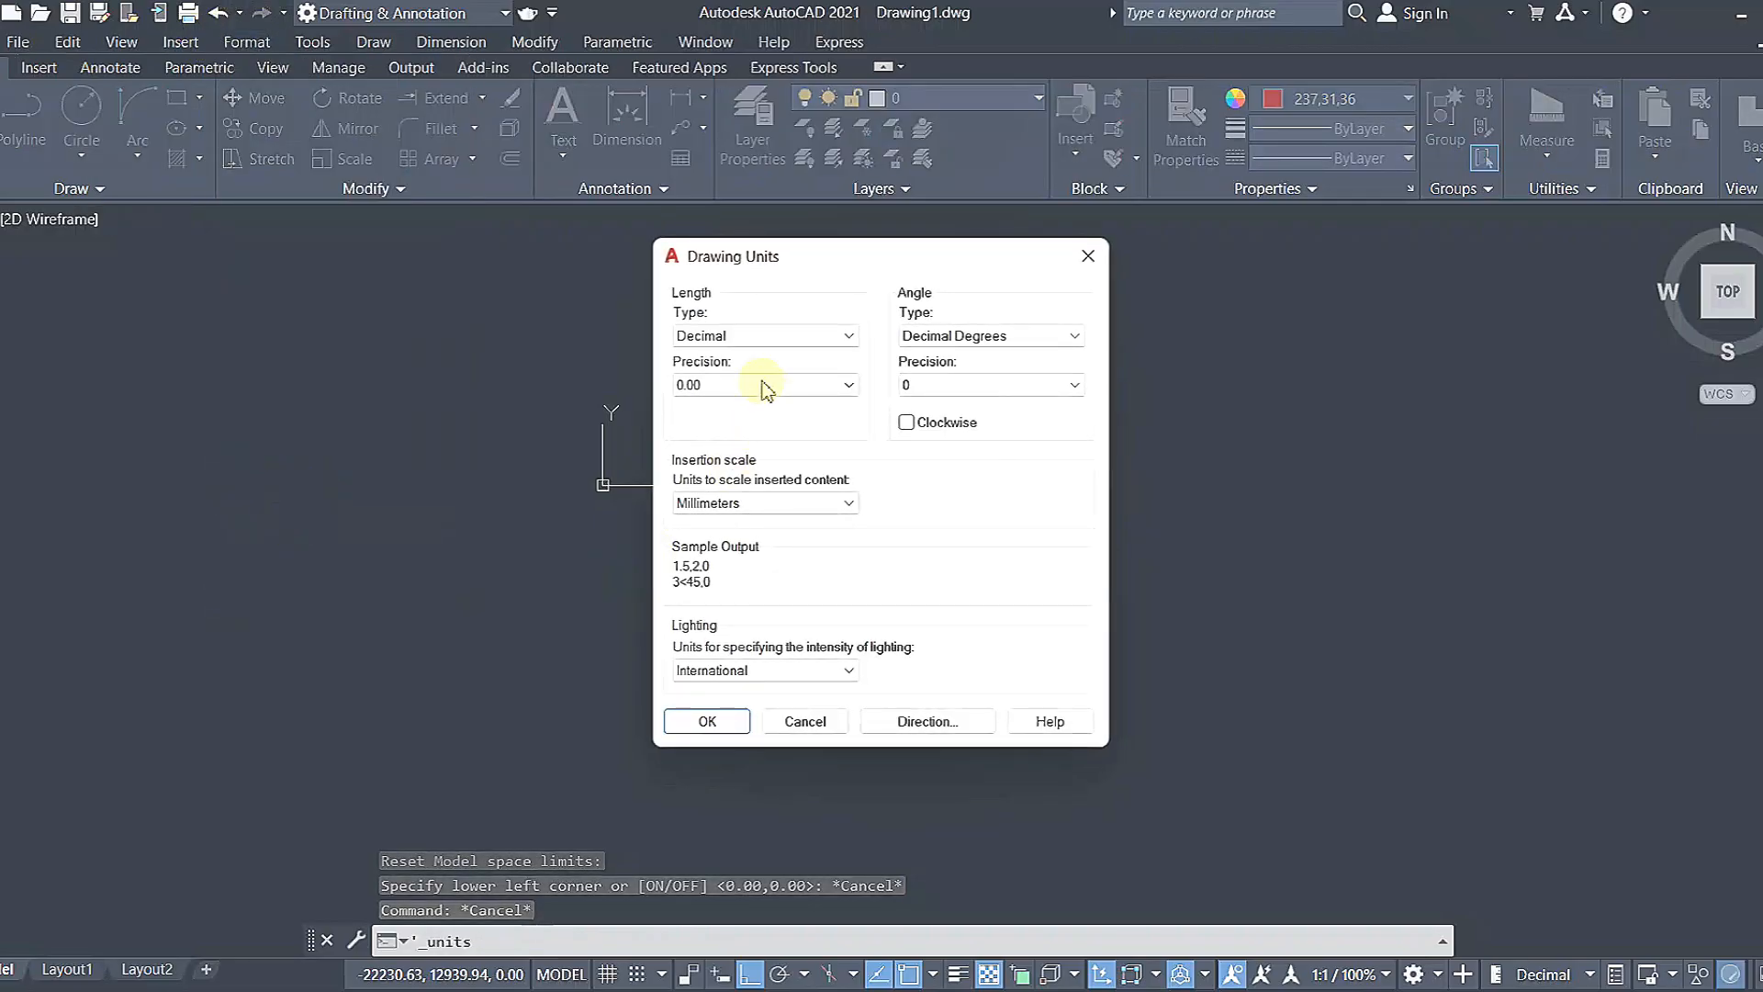
click(762, 336)
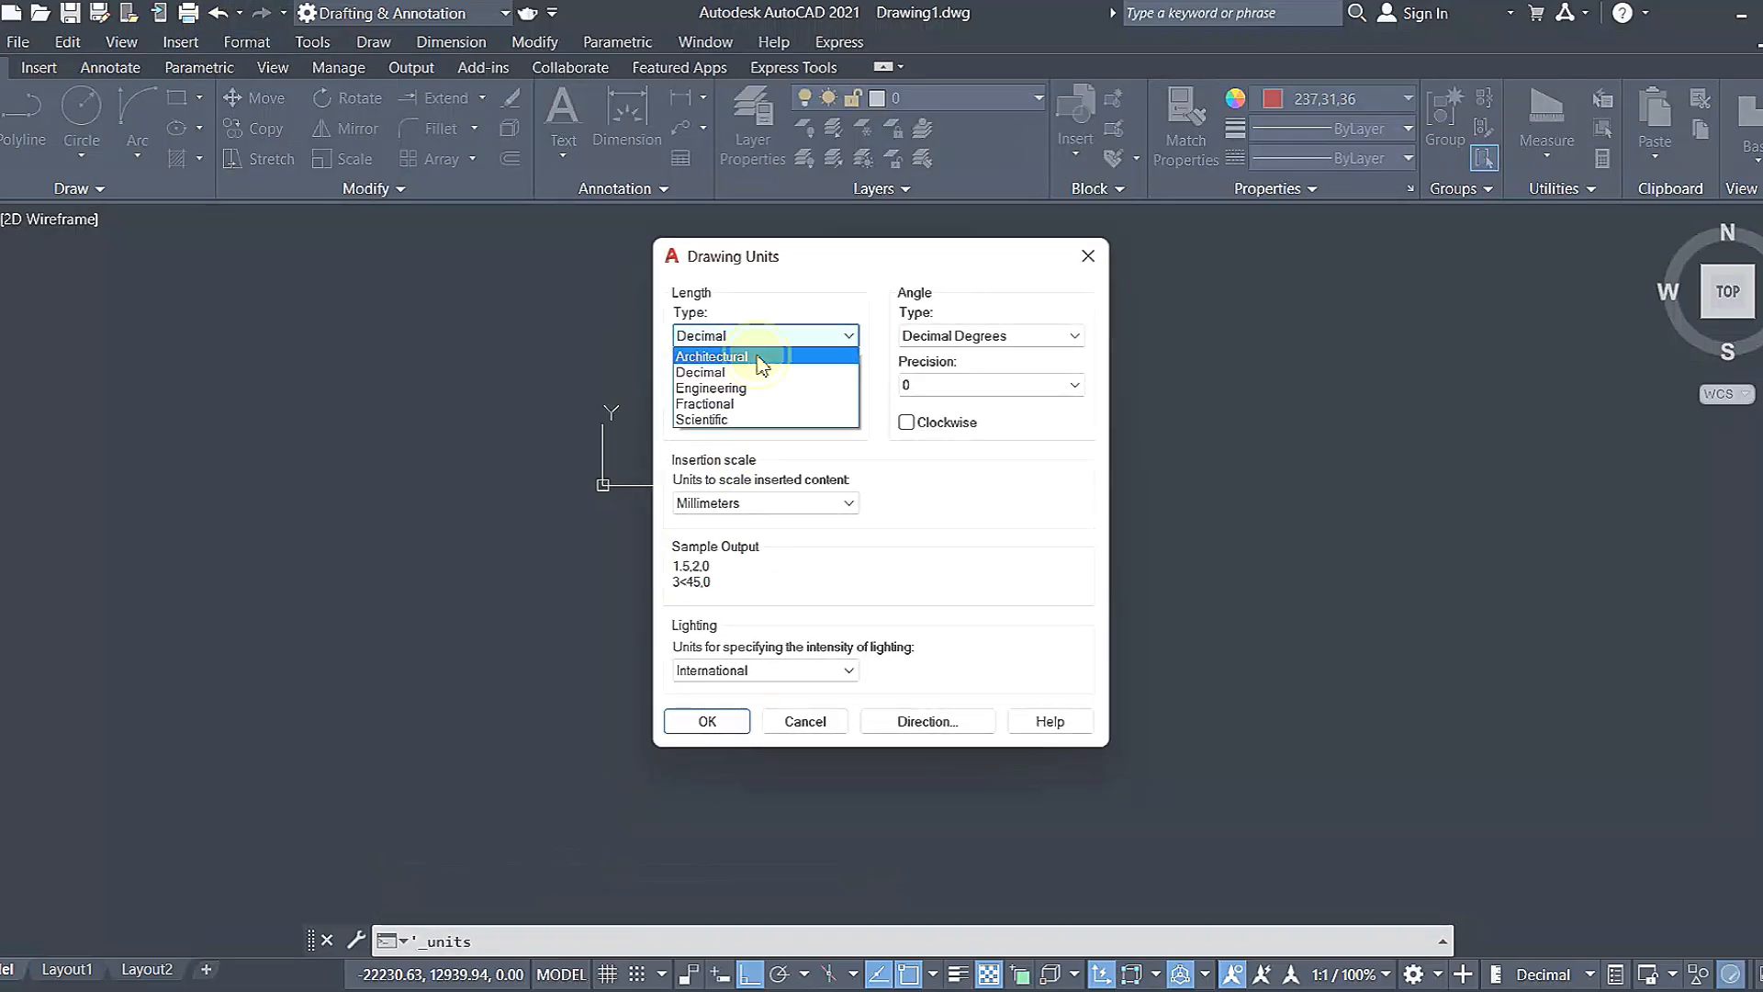
click(758, 357)
click(739, 384)
click(734, 405)
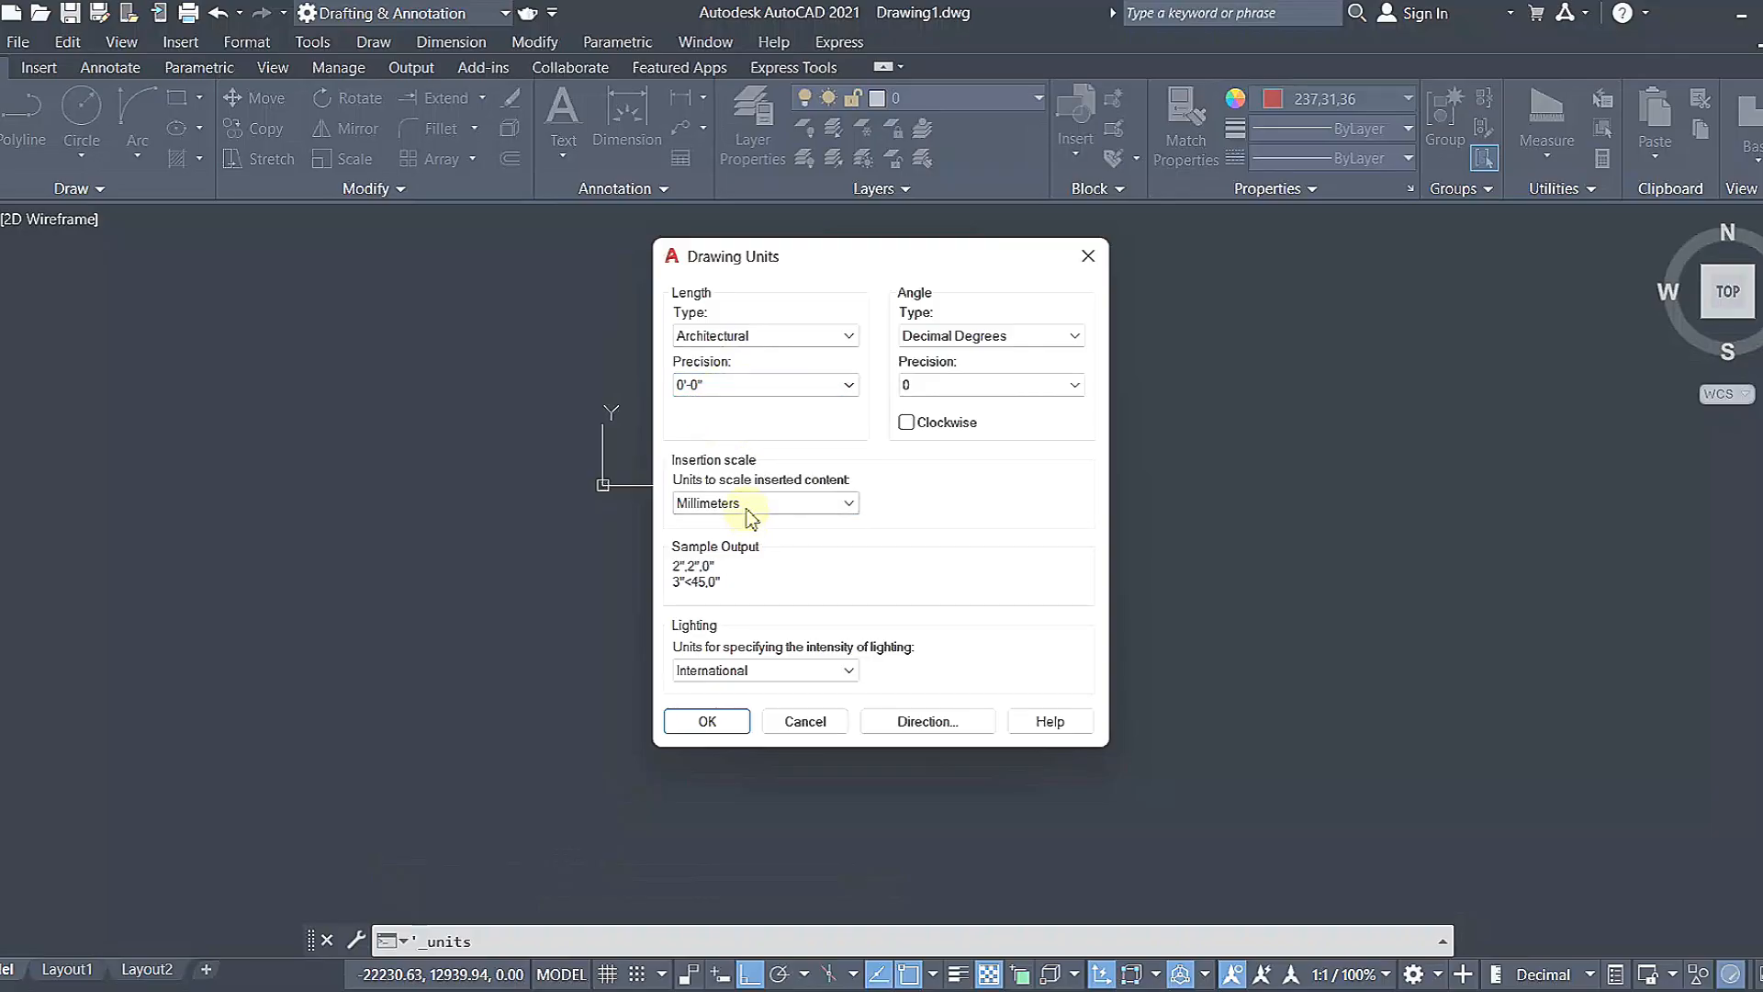
click(739, 503)
click(699, 540)
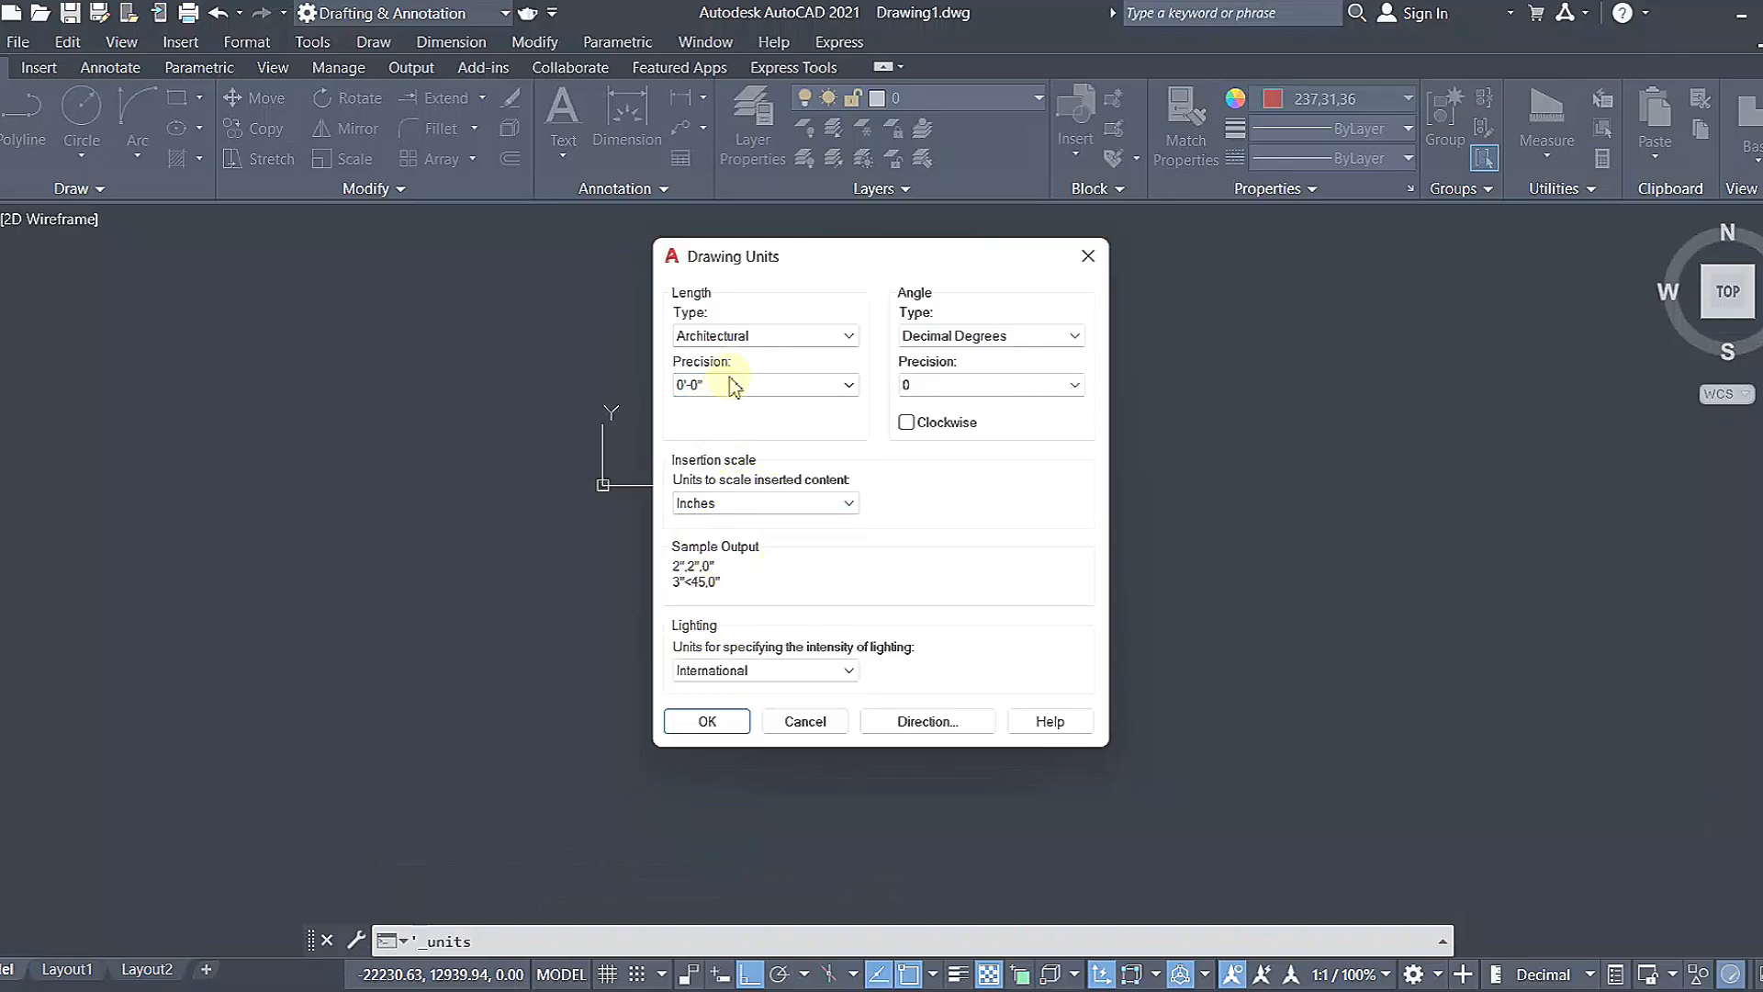
click(708, 722)
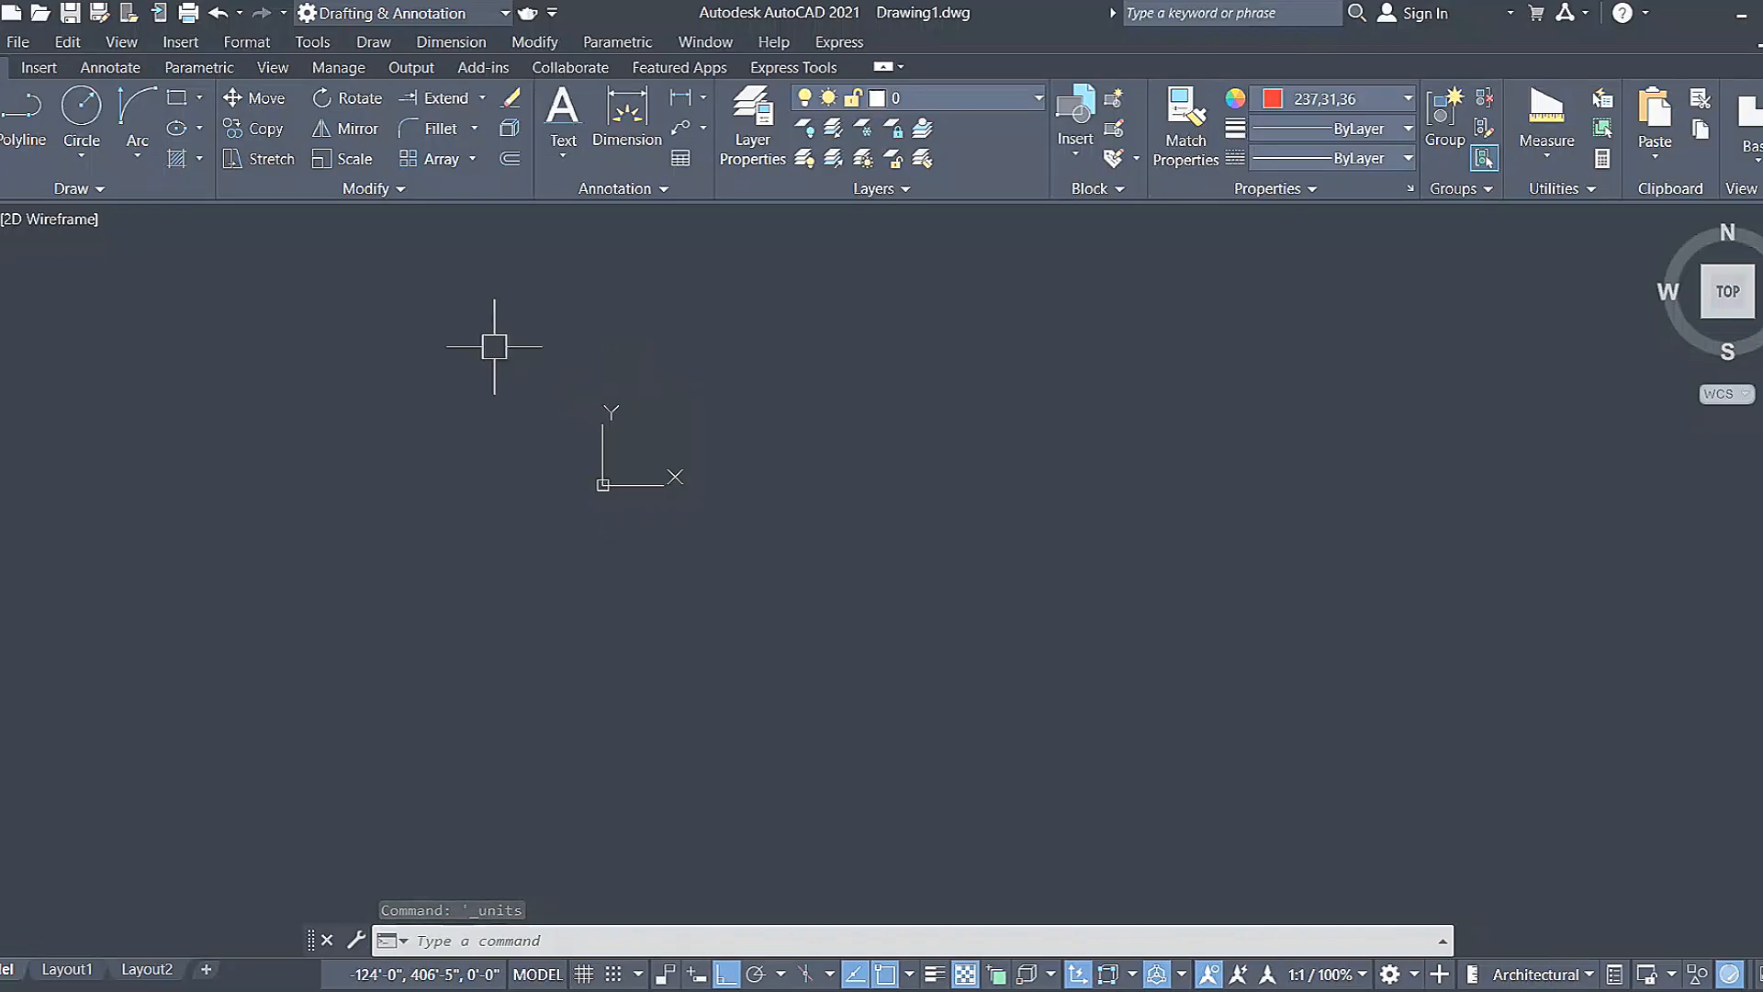
Set the drawing limits with the default lower left corner 0'-0",0'-0" and the upper right corner 100',100'.
click(246, 41)
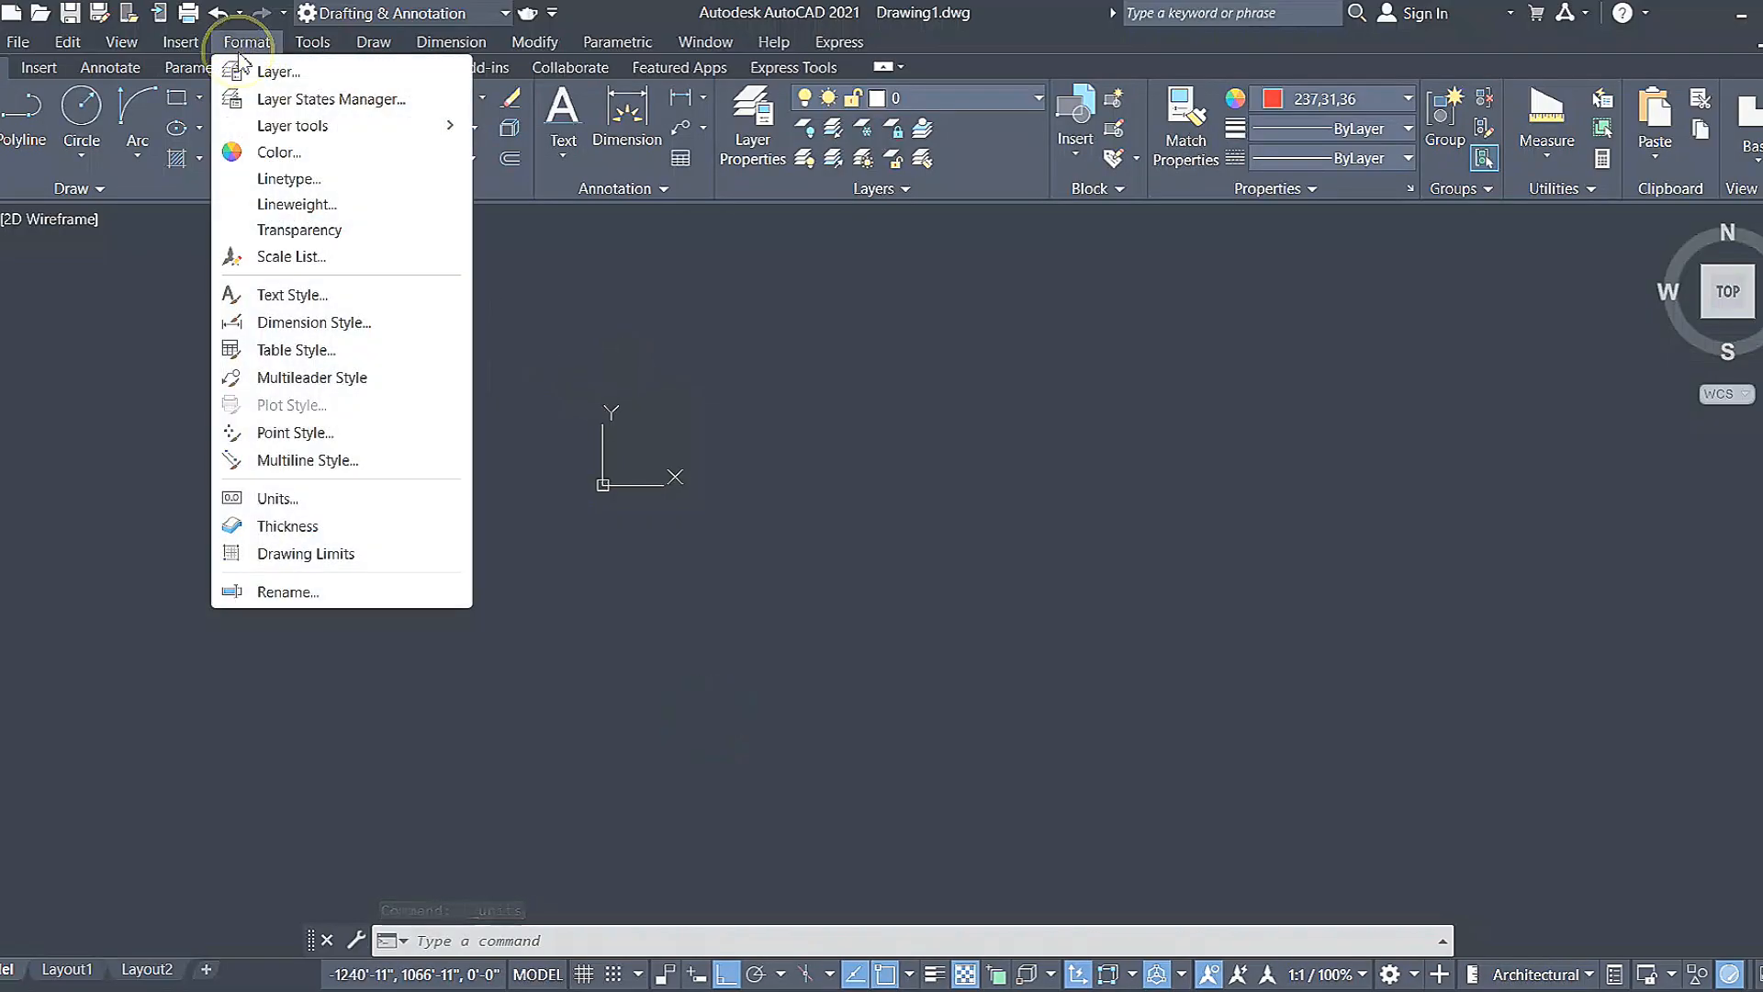
click(306, 557)
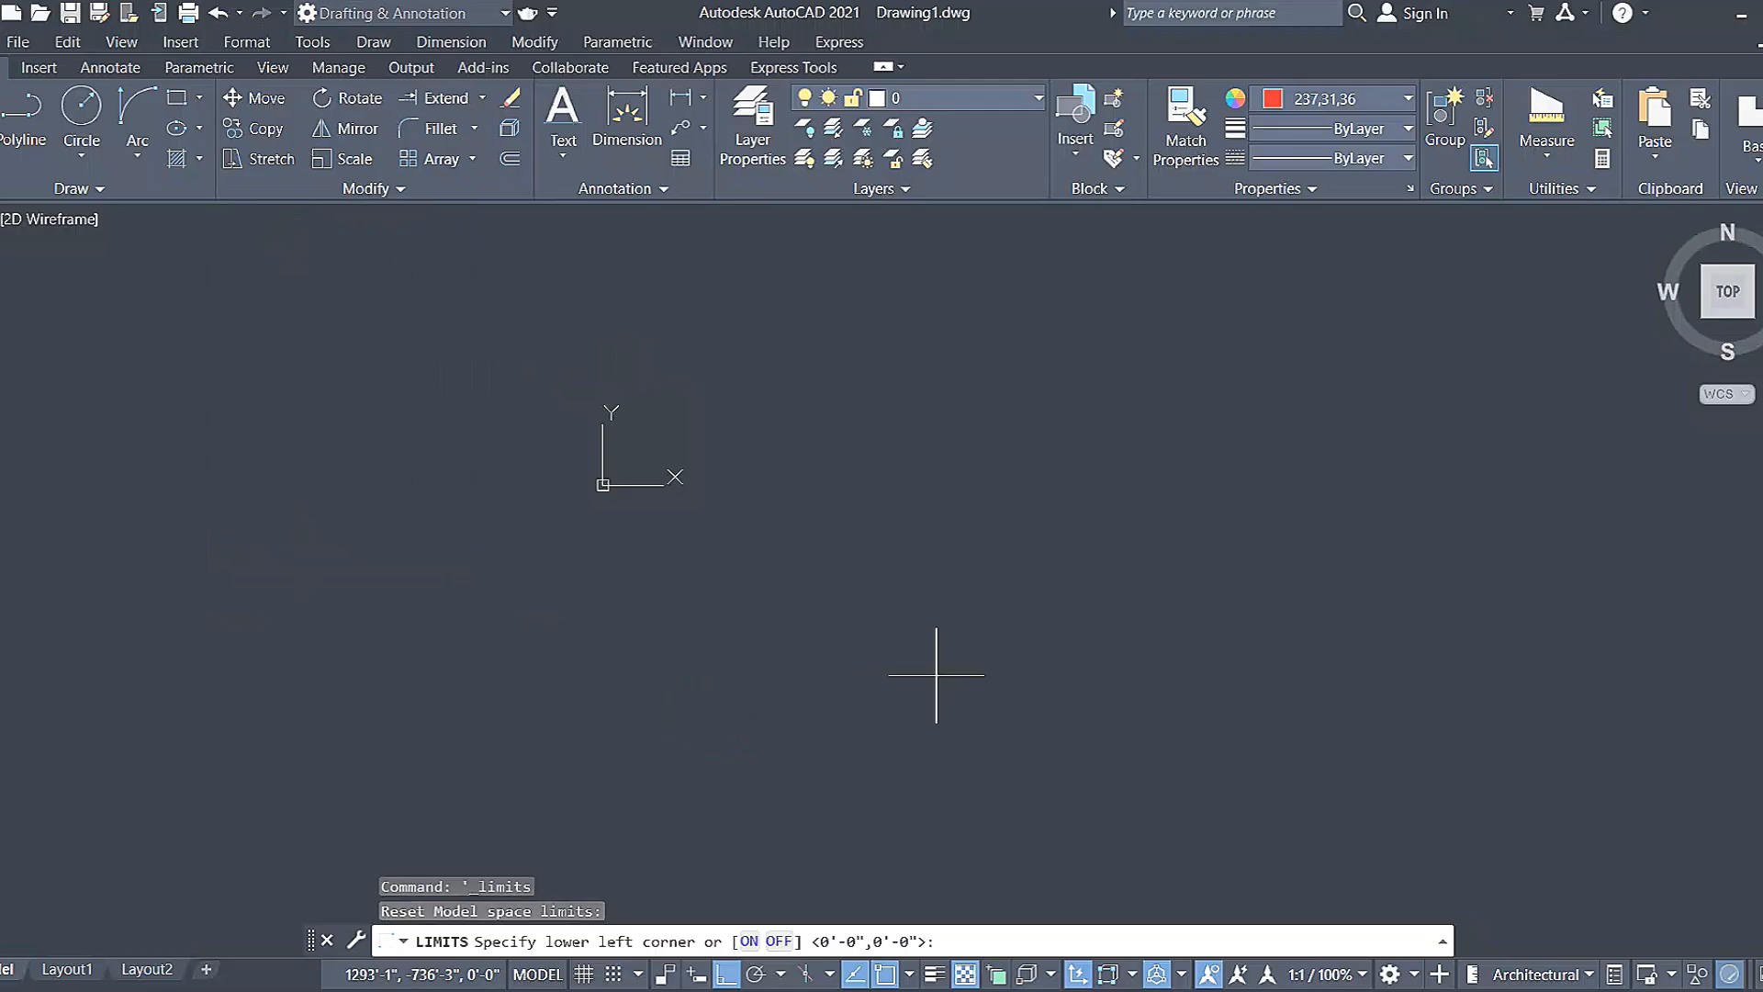
click(821, 949)
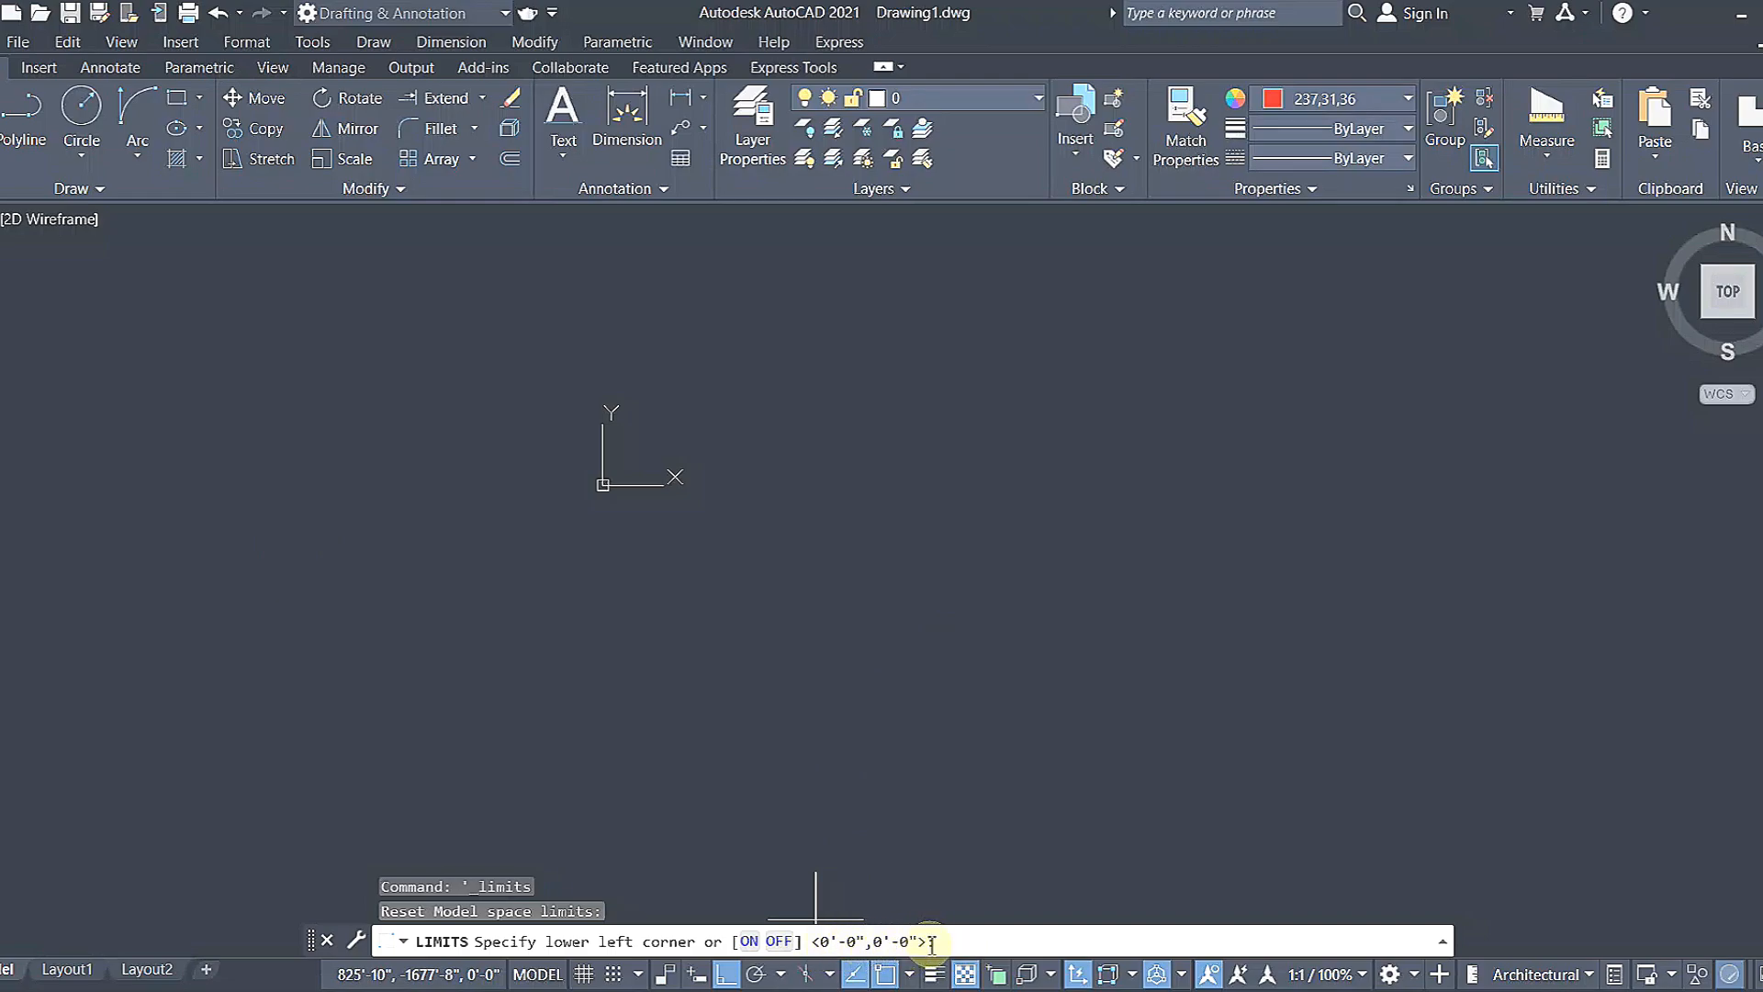
key(Return)
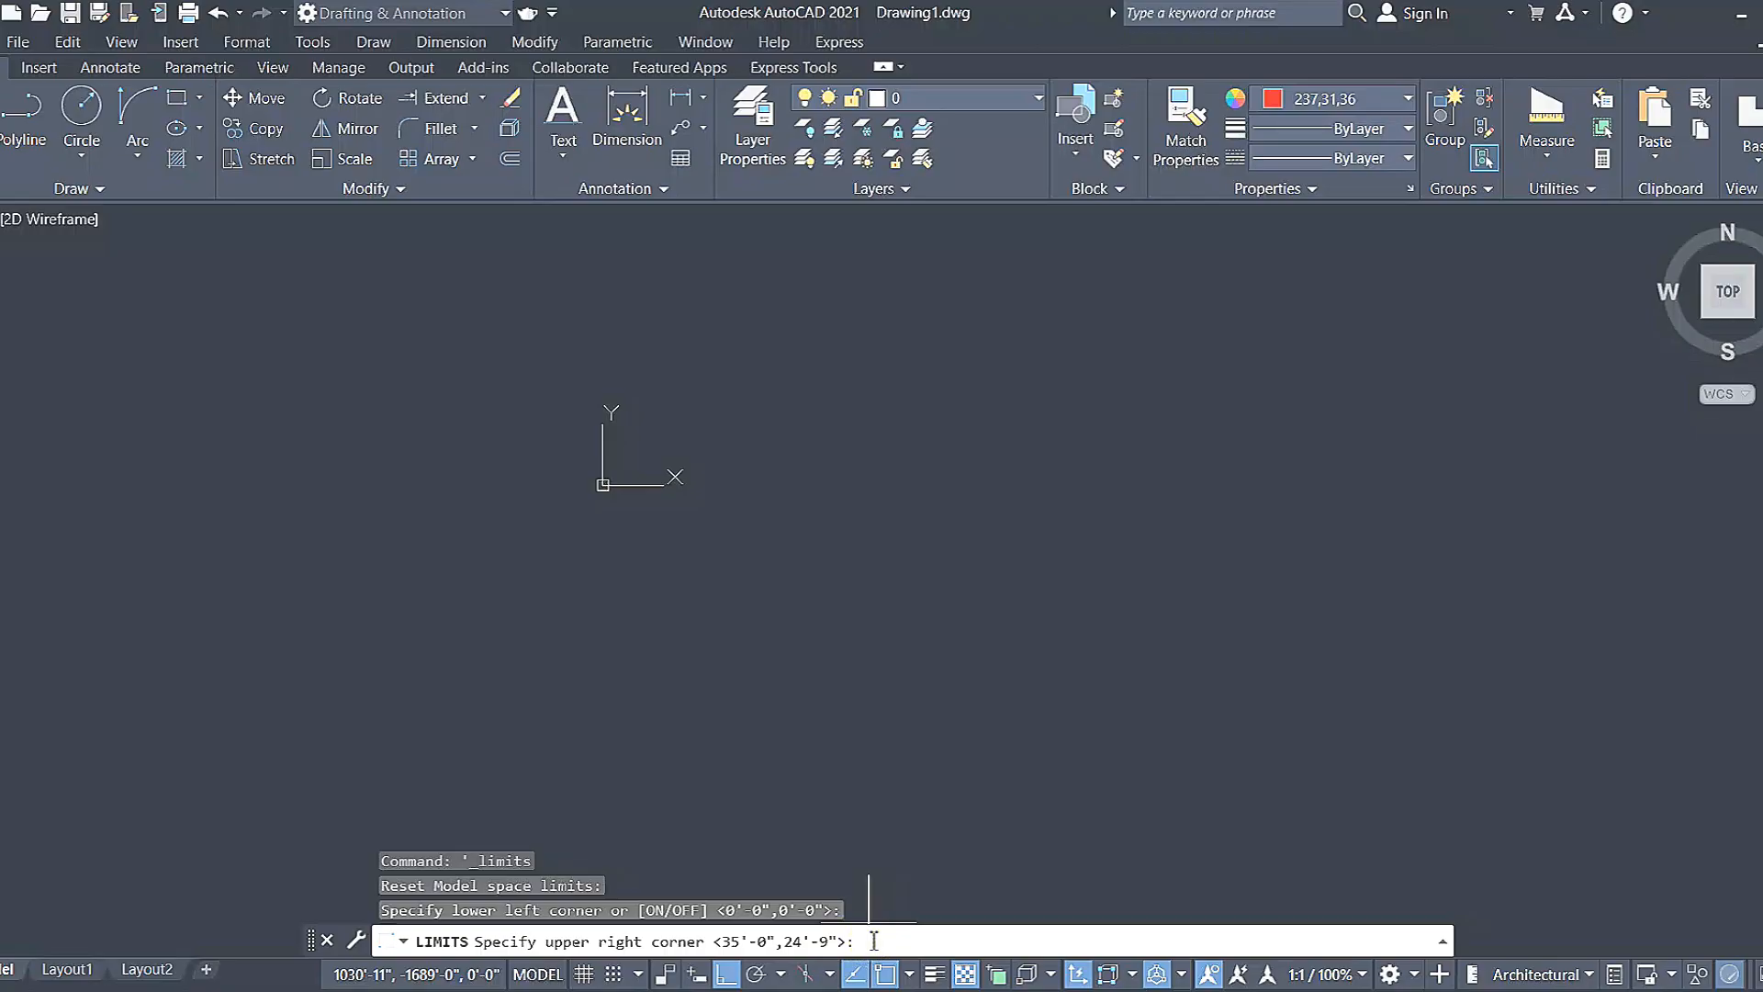
text(100',100')
key(Return)
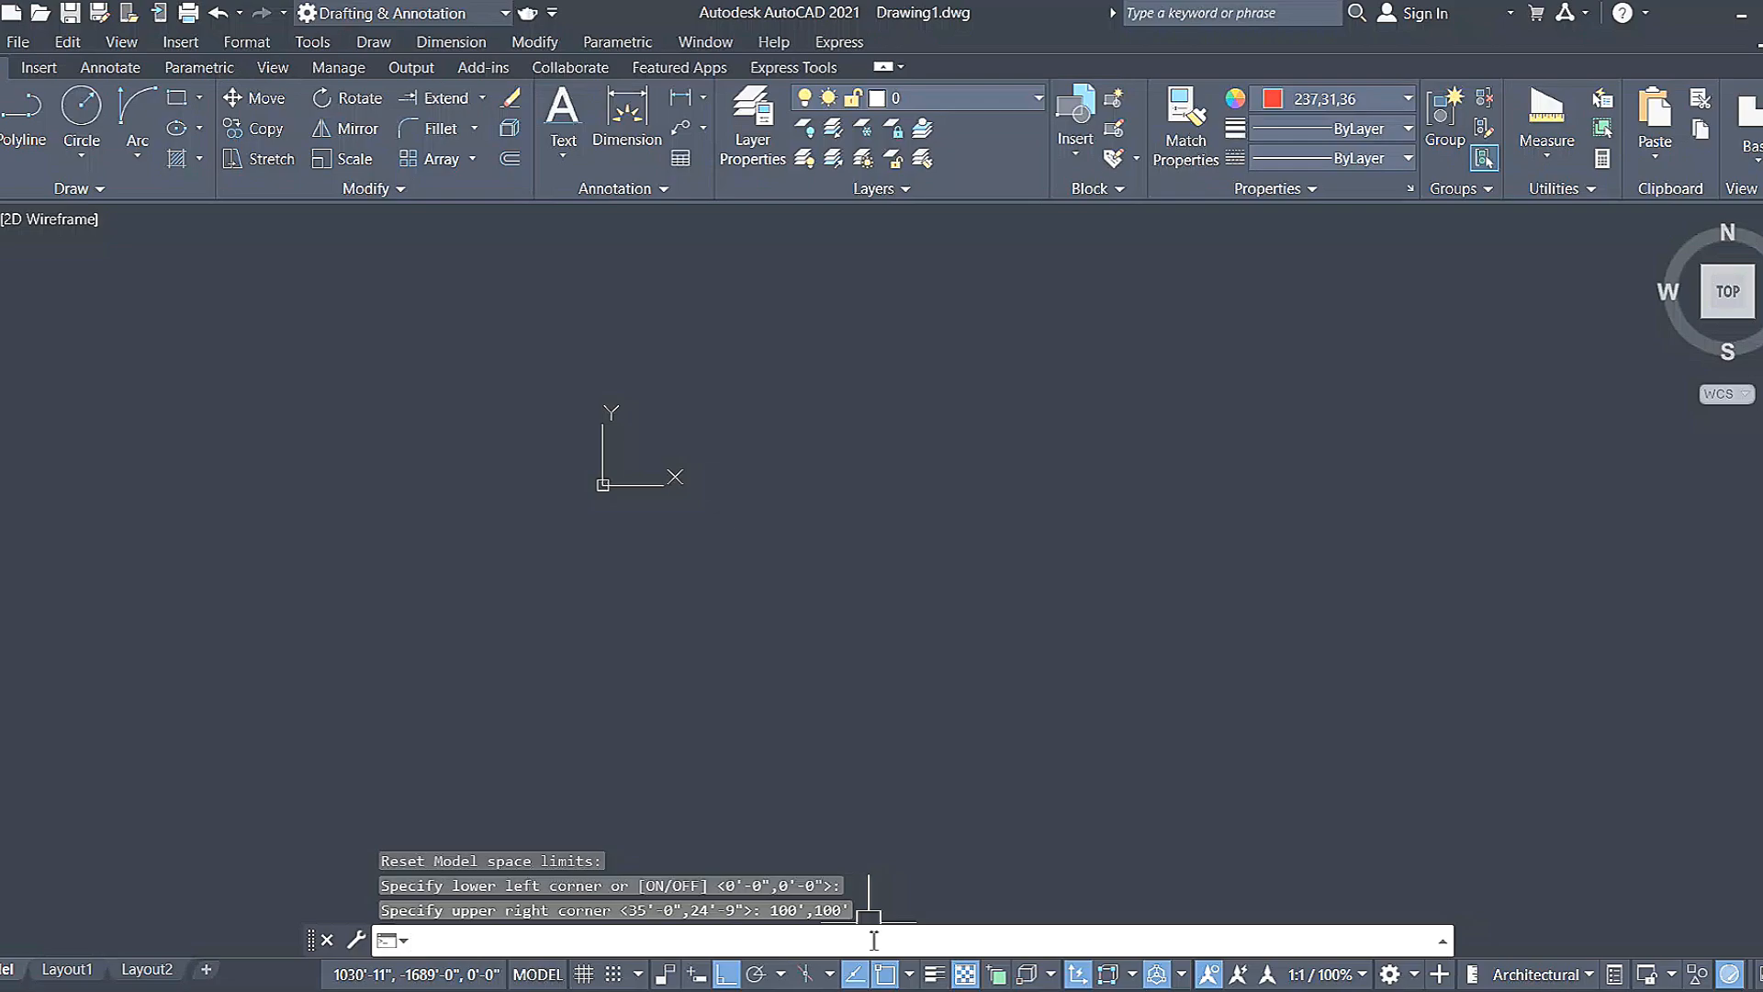
Zoom the view to All so it fits the drawing limits.
text(z)
key(Return)
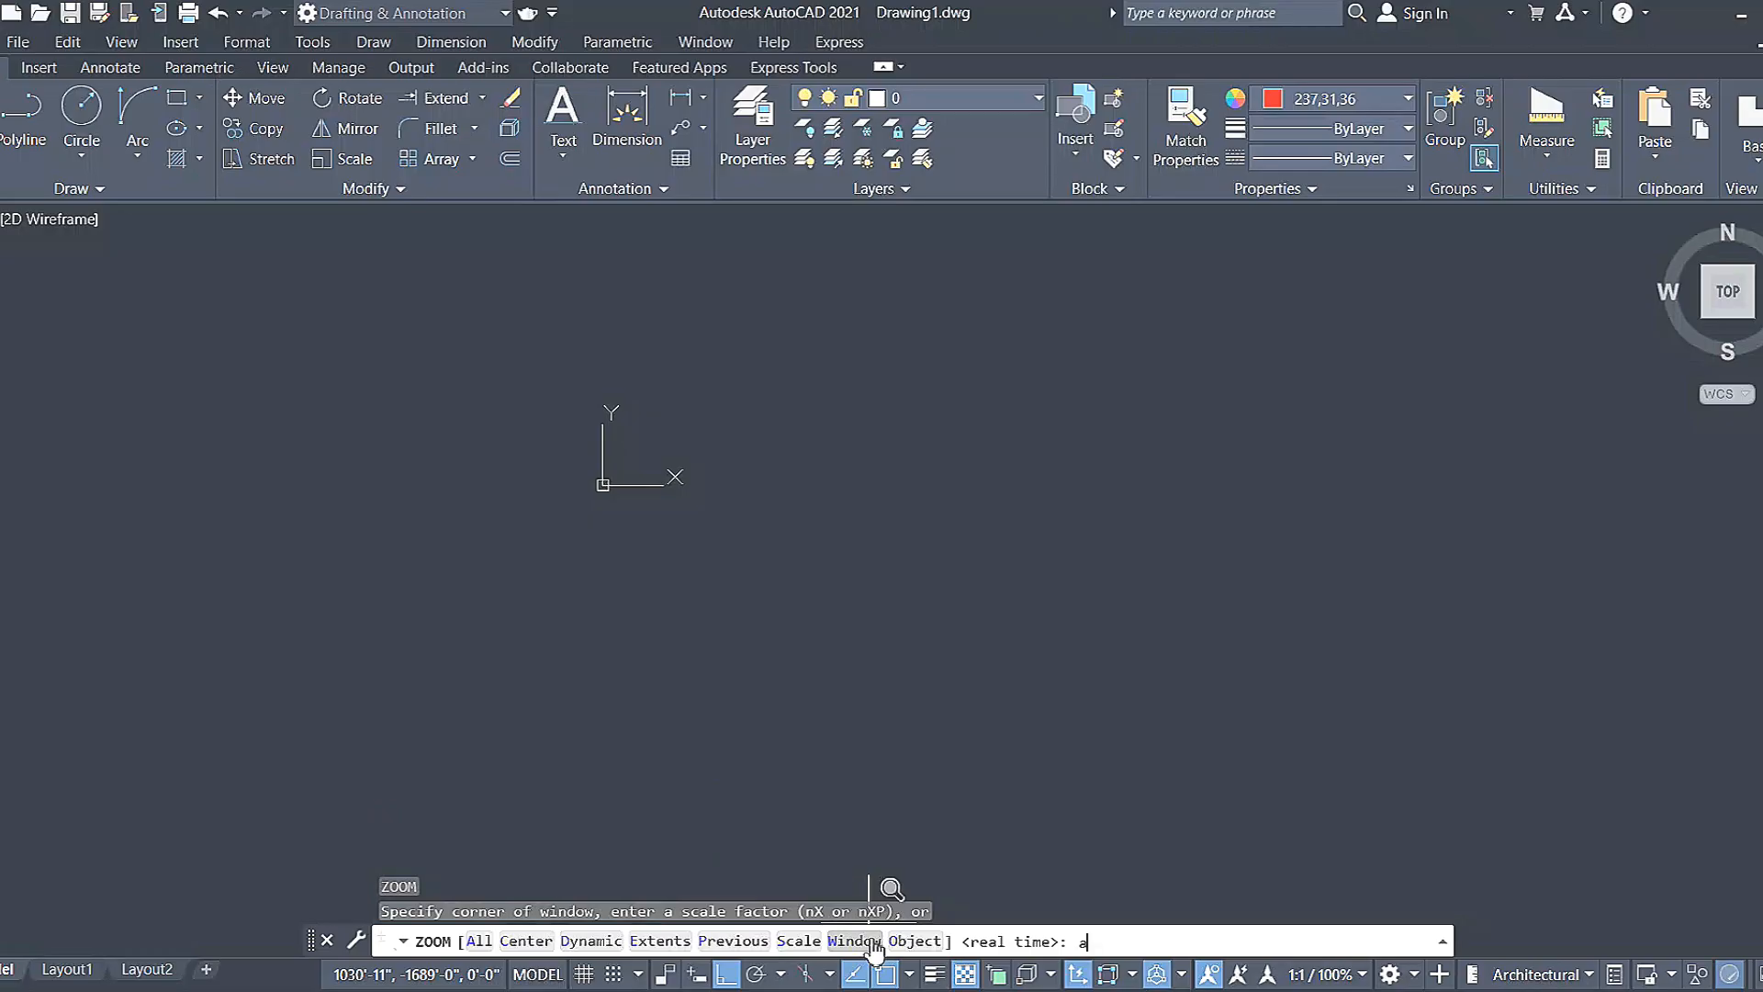
text(a)
key(Return)
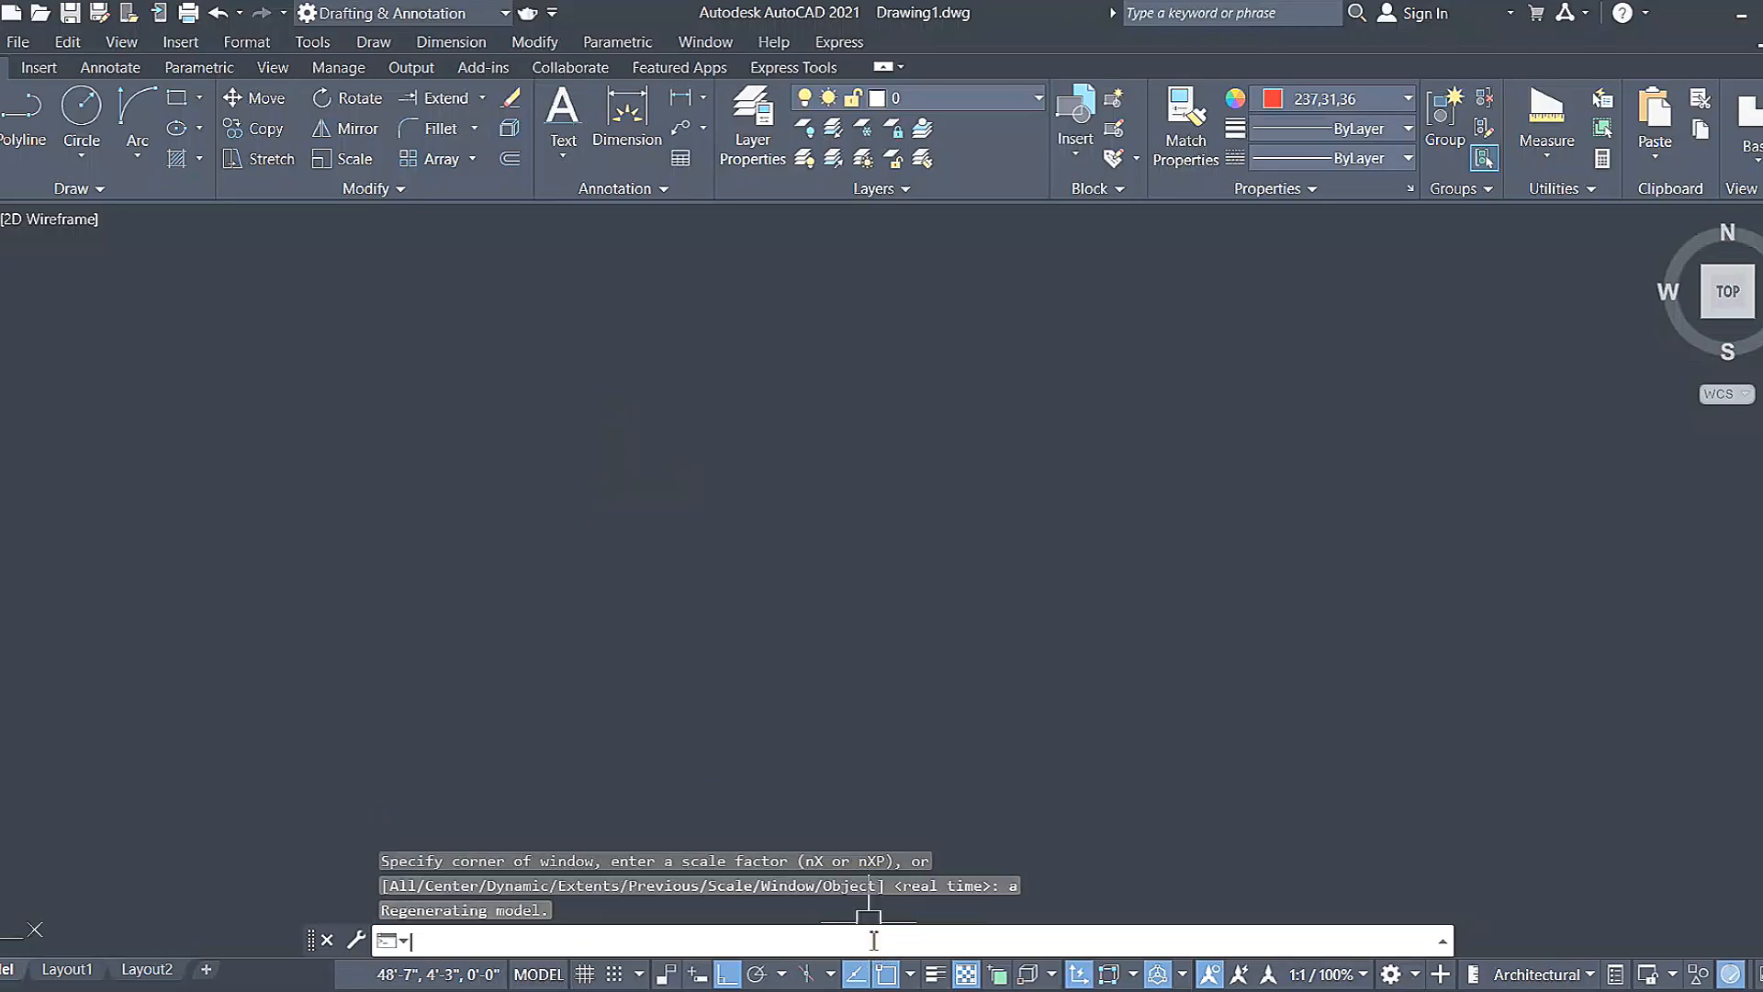